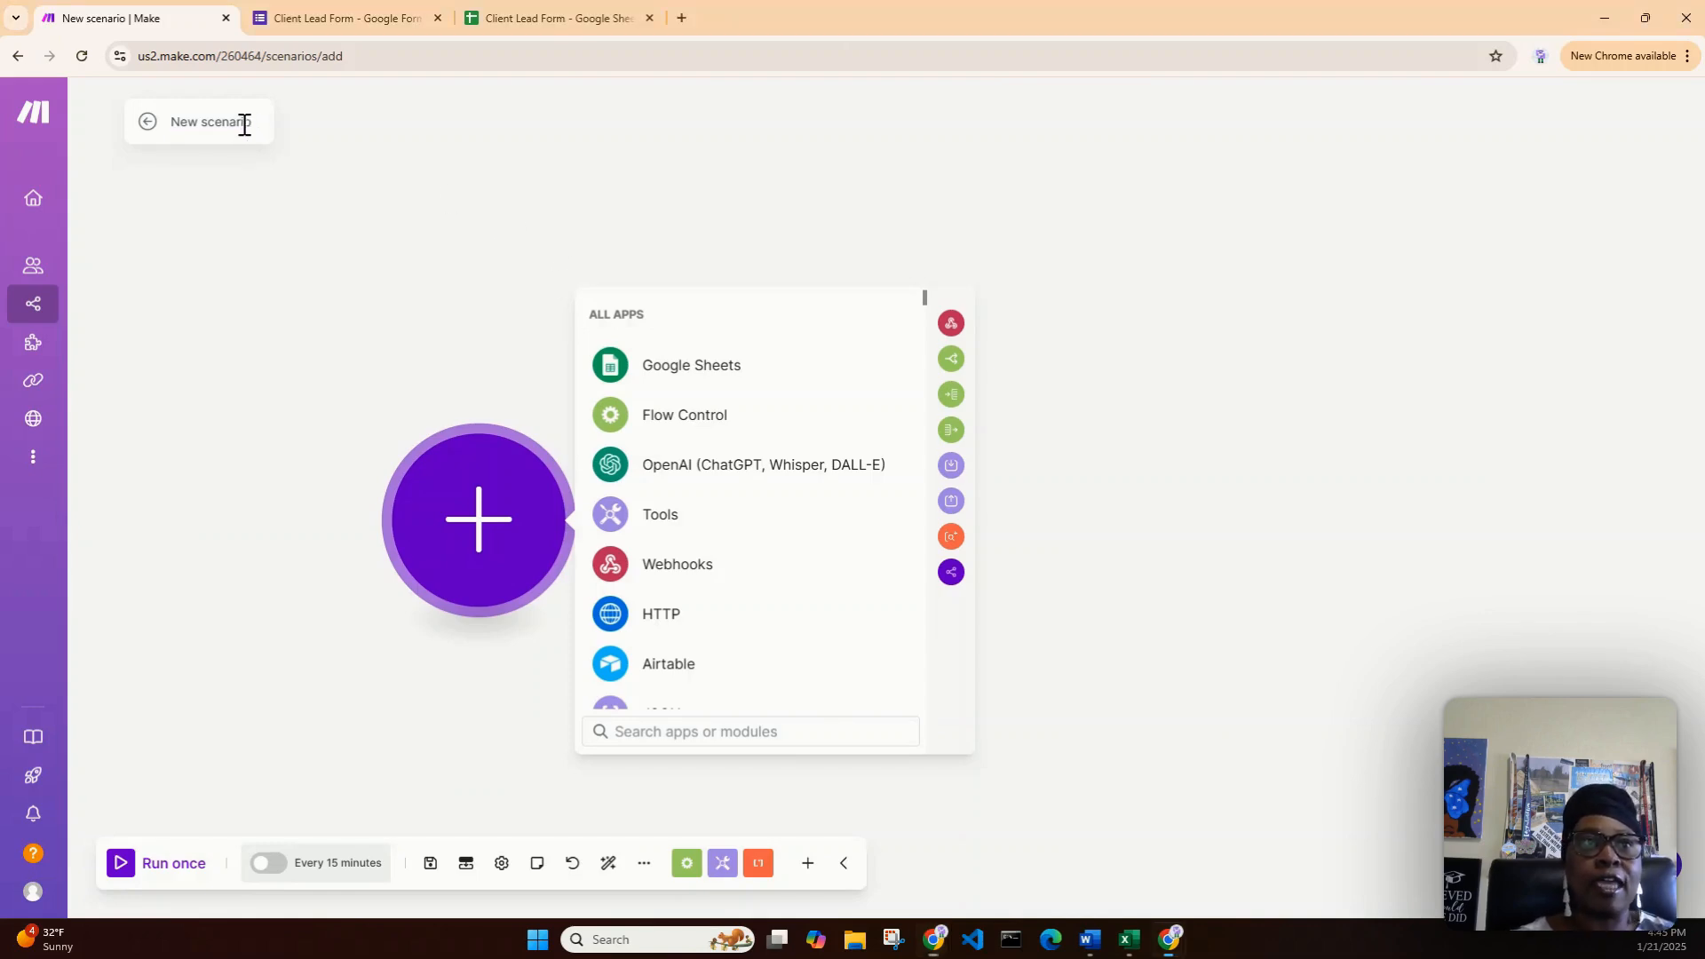
- Rename the Make scenario from 'New scenario' to 'Client Lead Form' and bring up the Google Form
left_click_drag(253, 121, 201, 115)
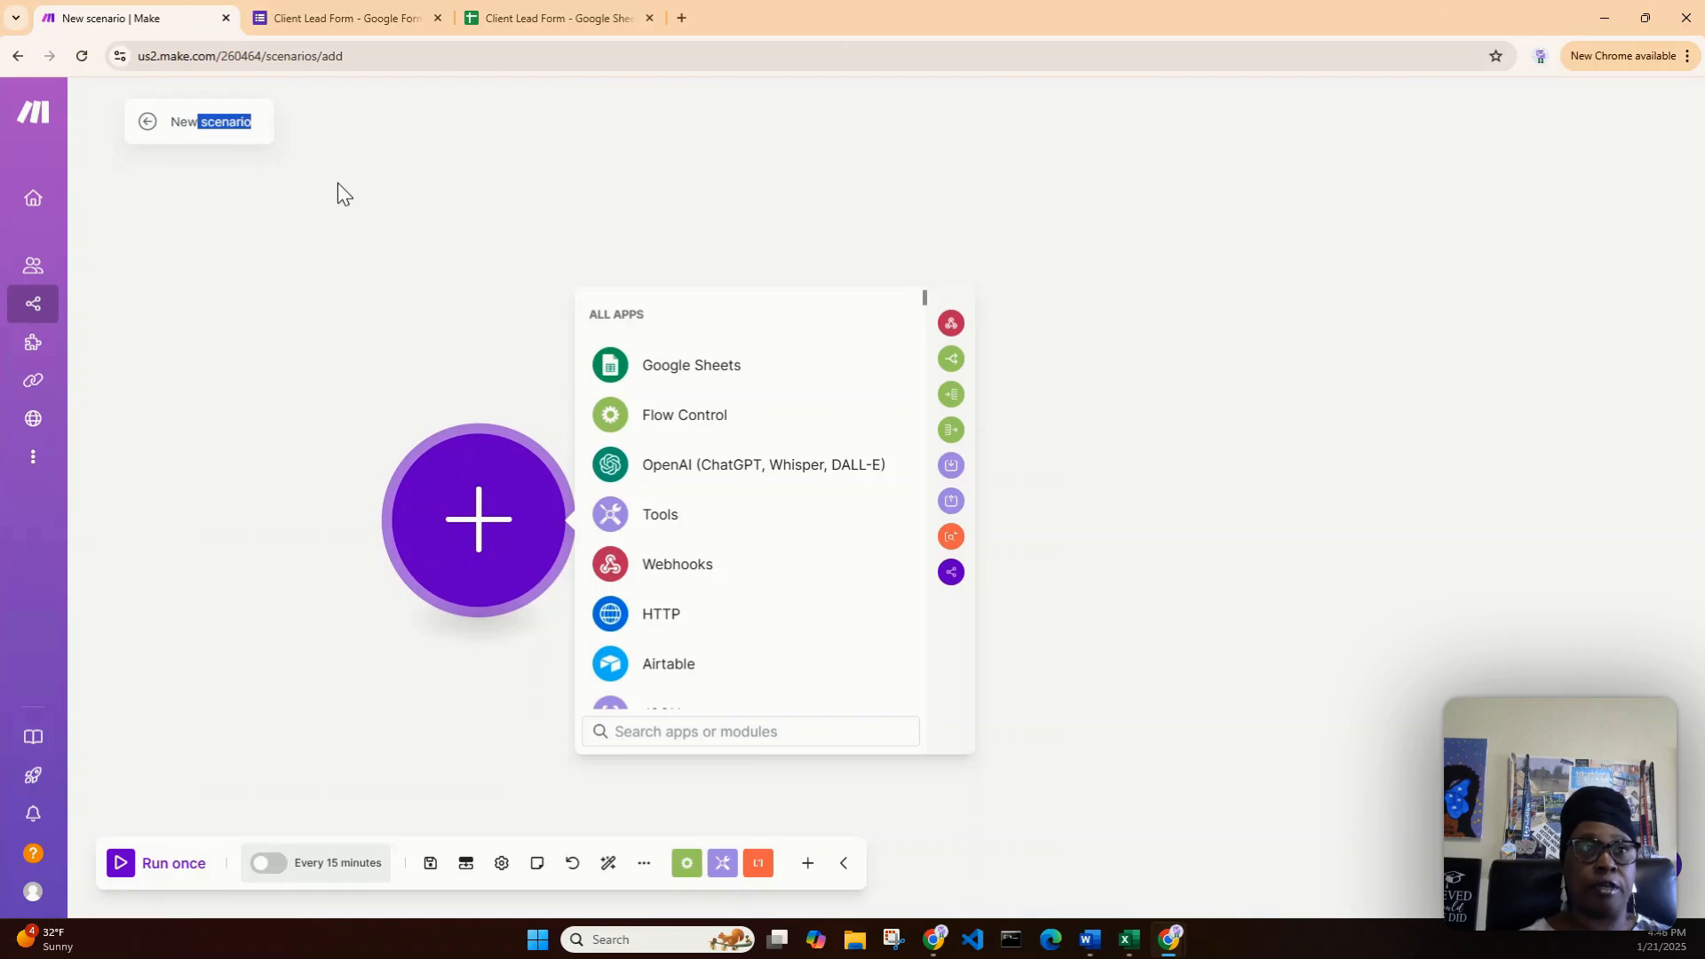
left_click(217, 121)
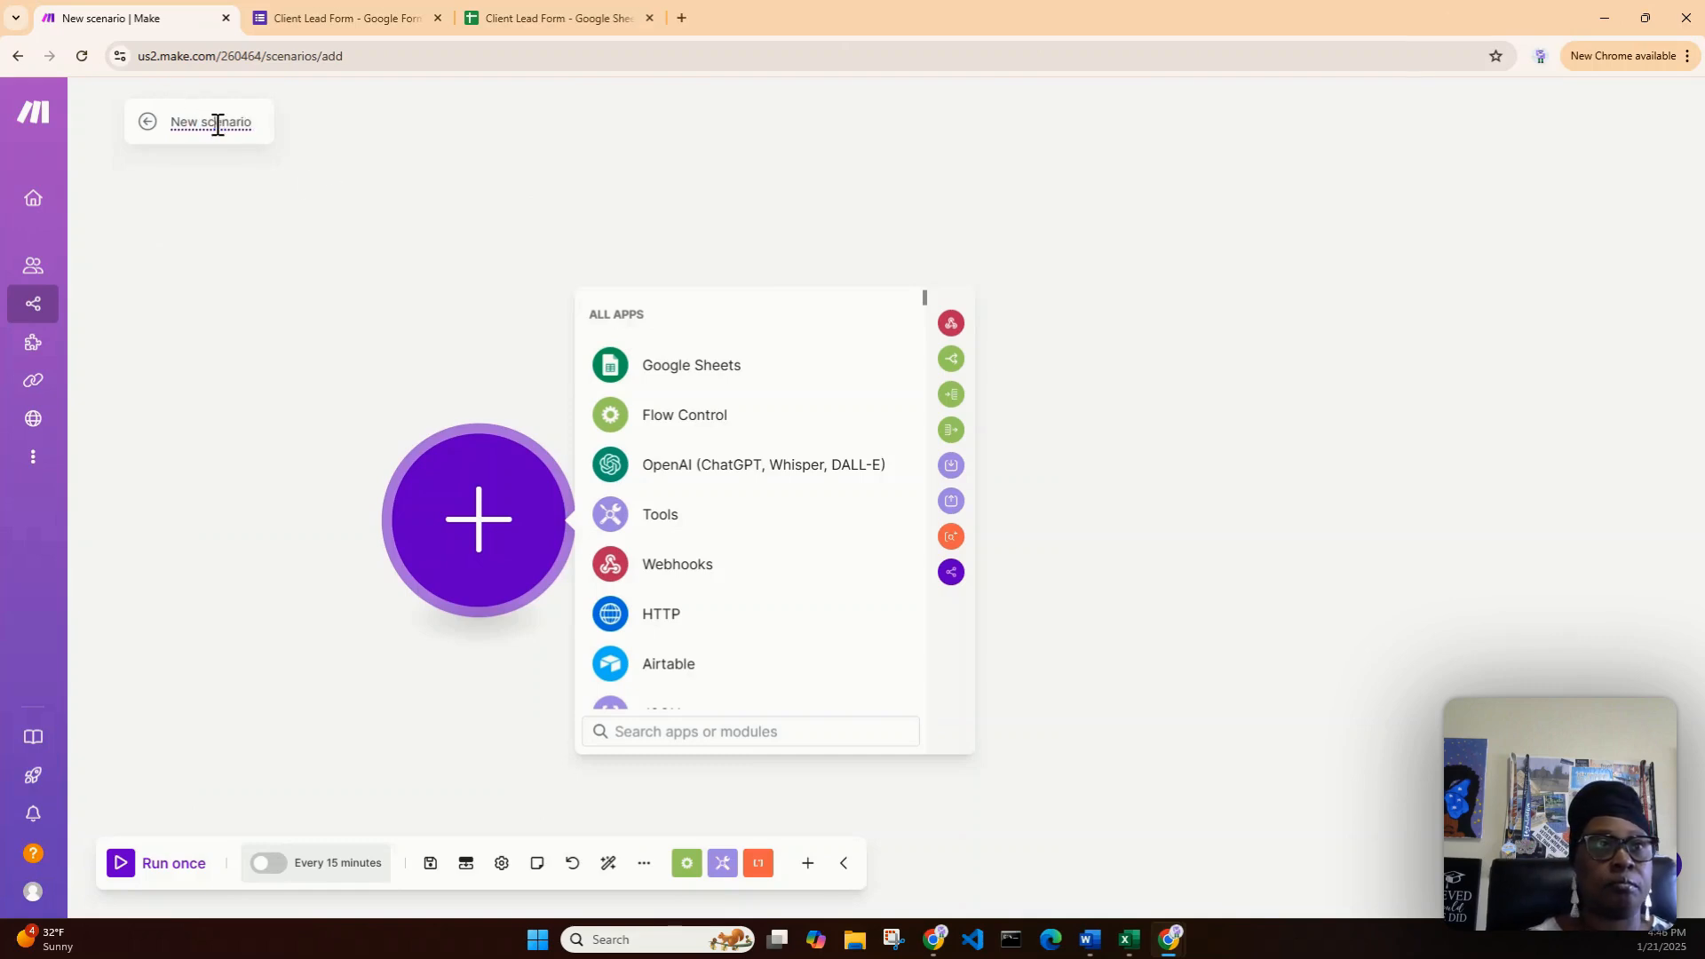
type("cc")
left_click_drag(269, 121, 174, 124)
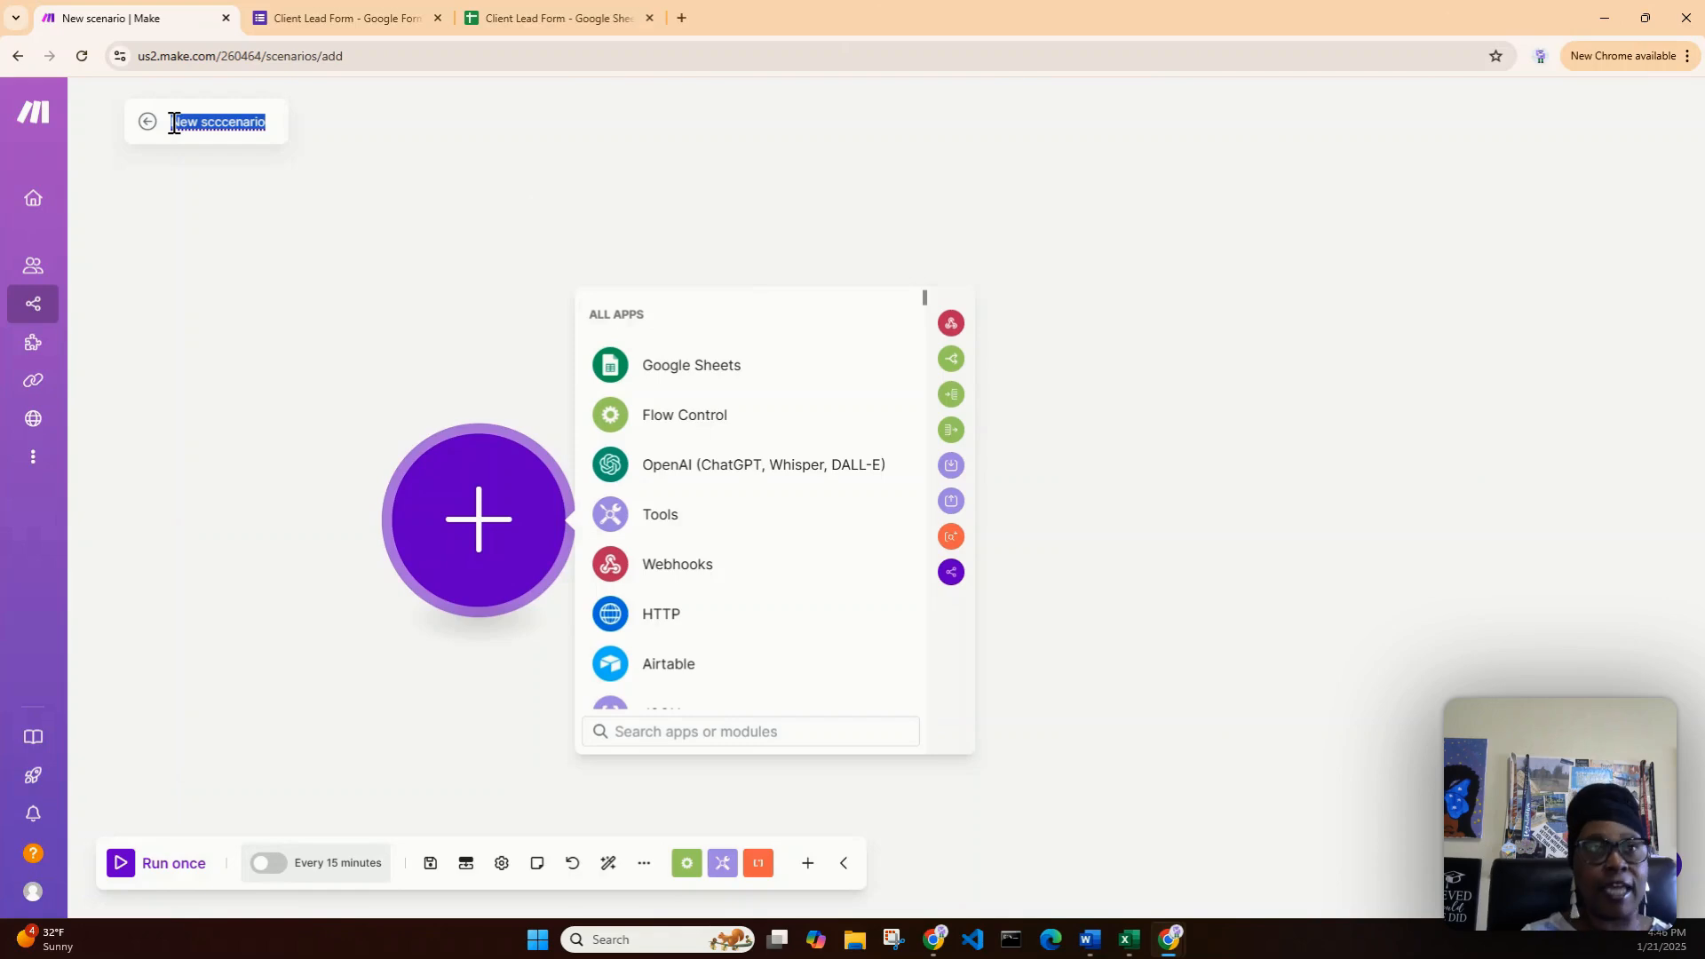
left_click(266, 122)
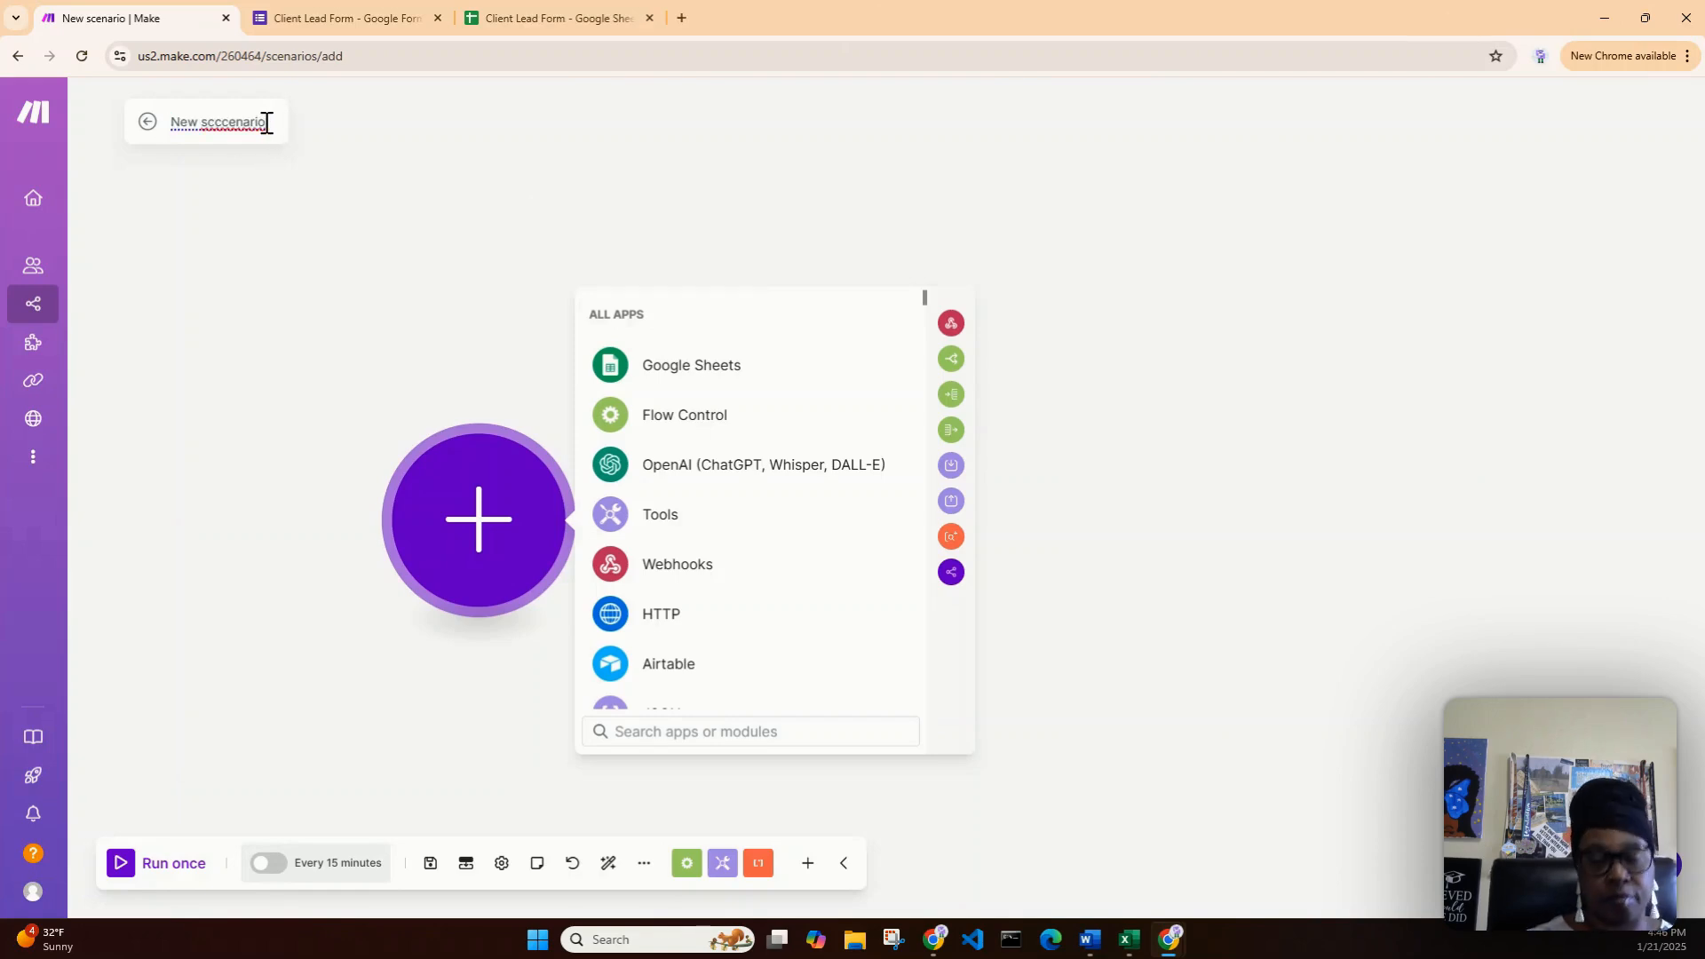
key("BackSpace")
key("BackSpace")
key("BackSpace")
key("BackSpace")
key("BackSpace")
key("BackSpace")
key("BackSpace")
key("BackSpace")
key("BackSpace")
key("BackSpace")
key("BackSpace")
key("BackSpace")
key("BackSpace")
key("BackSpace")
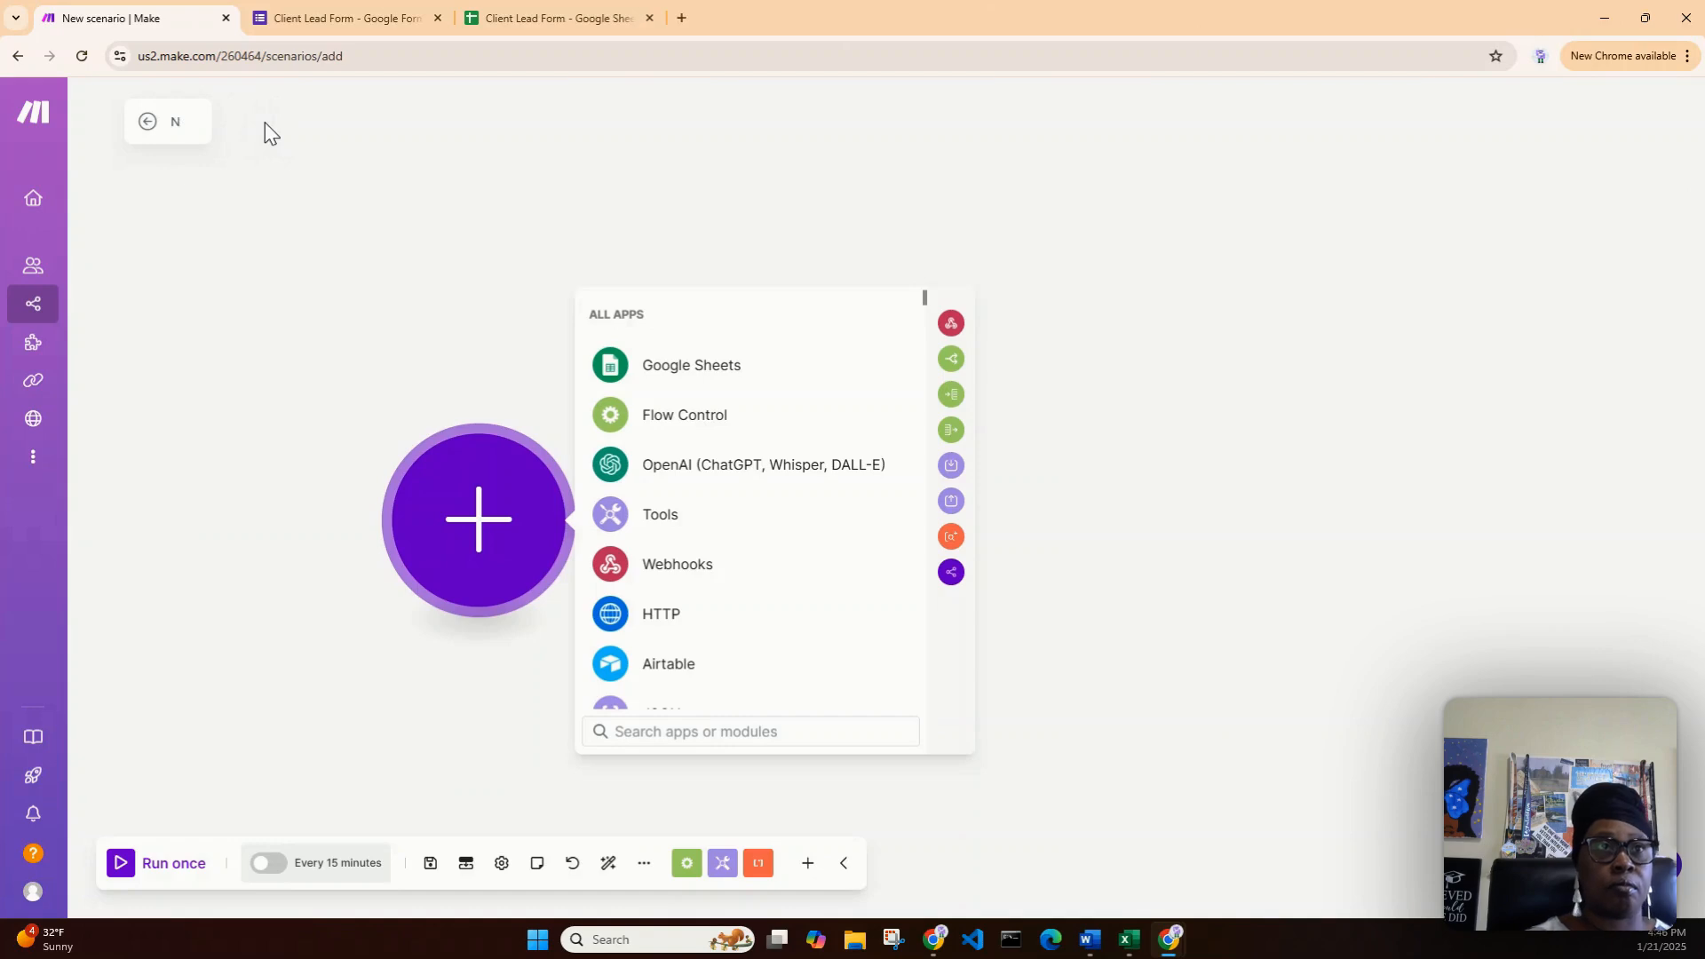
type("Cli")
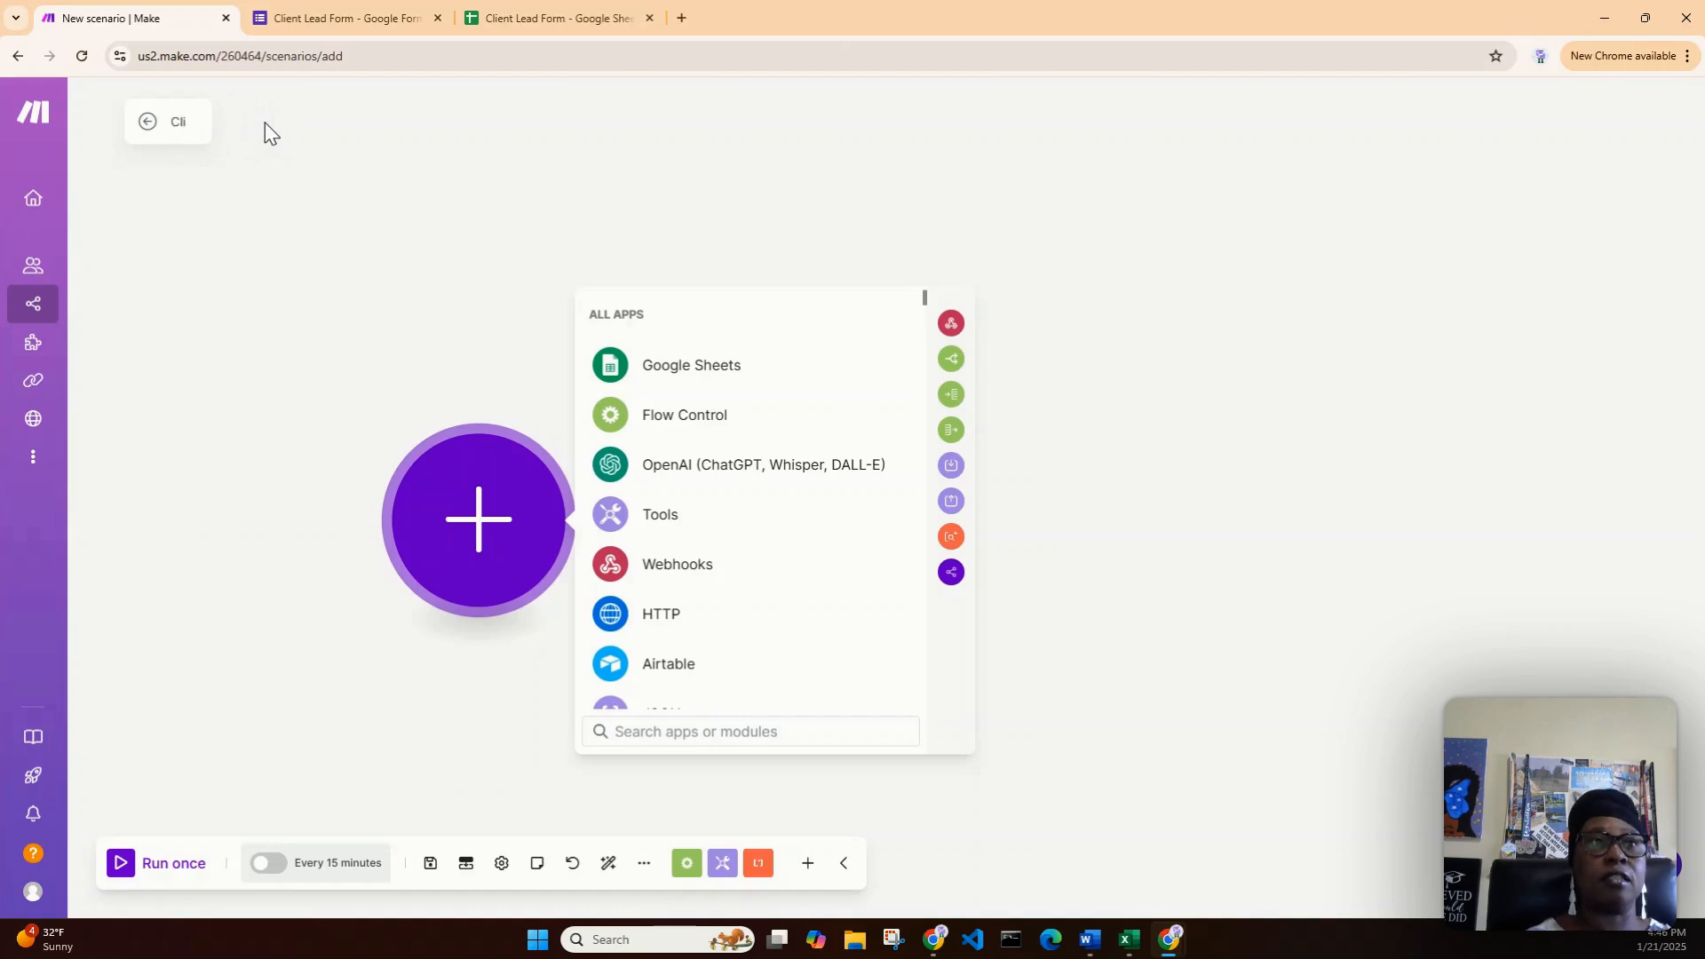
type("ent Lead")
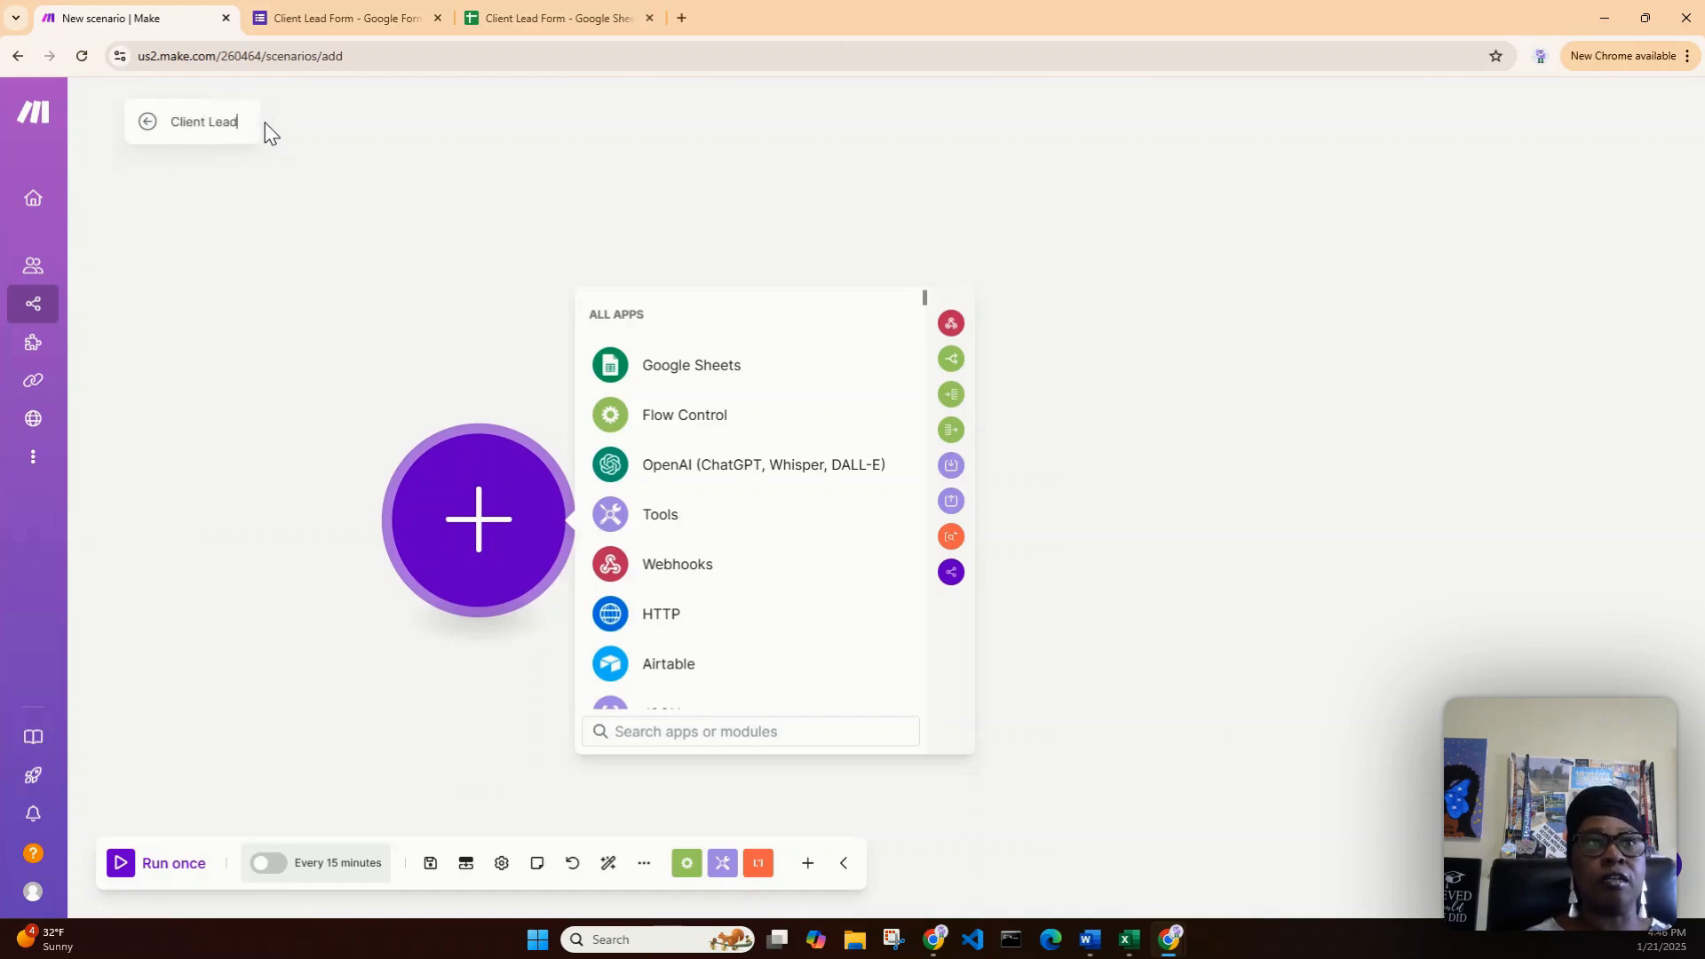
type(" Form")
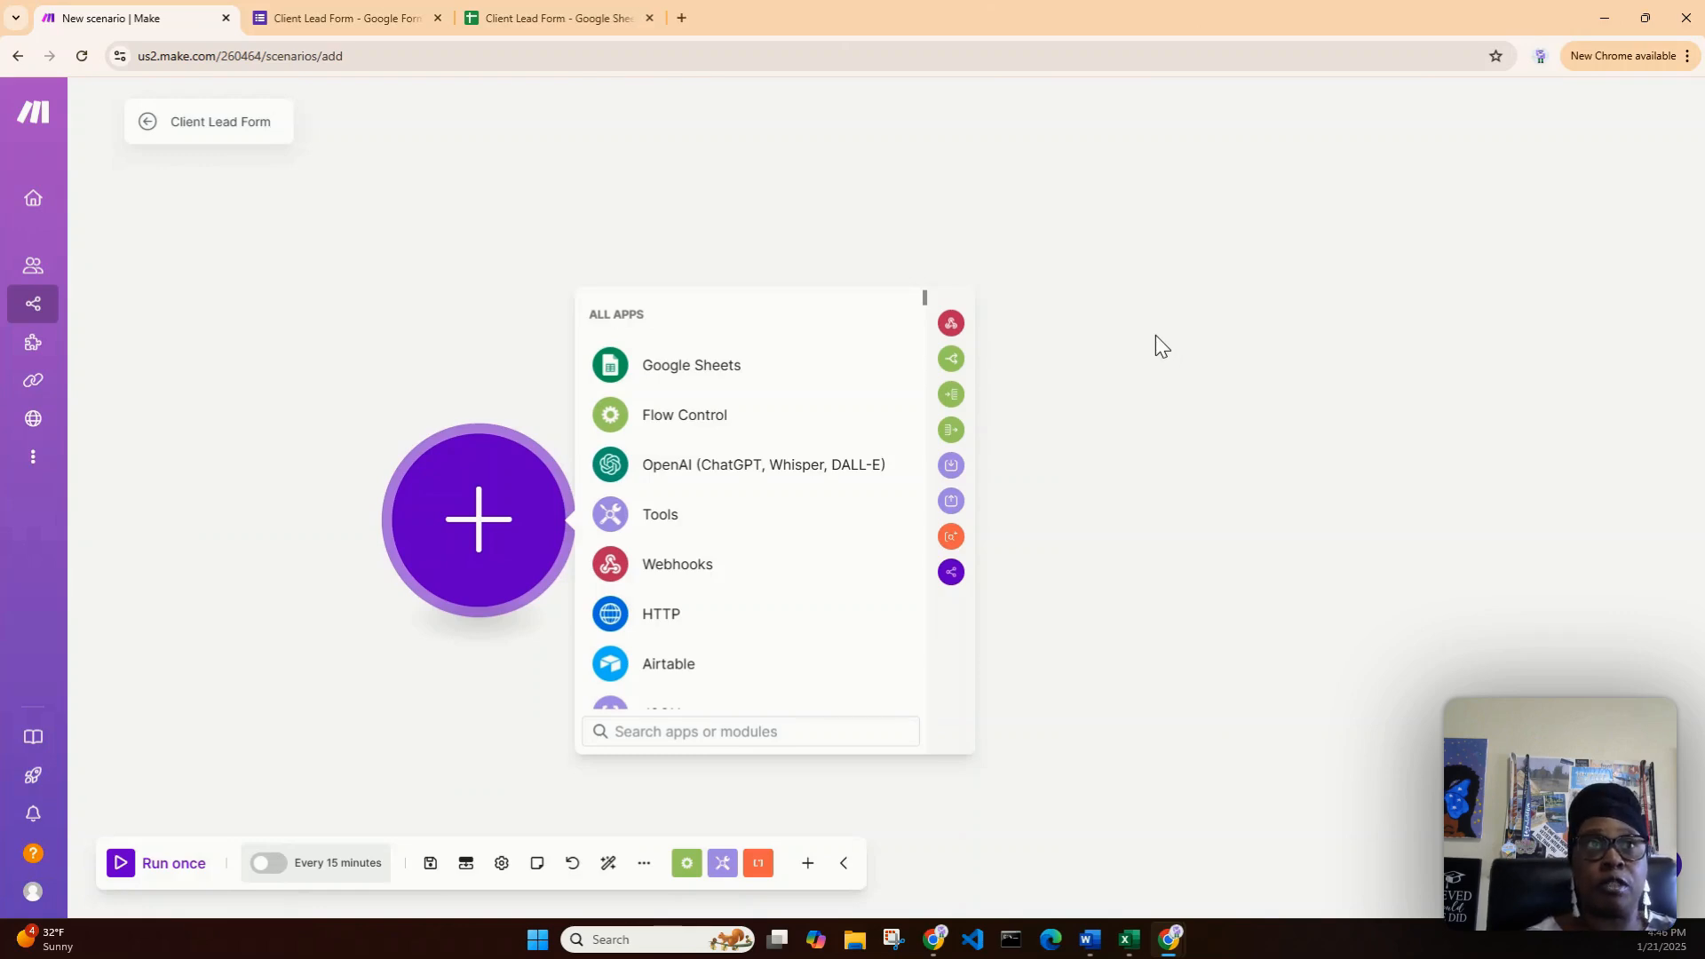
left_click(318, 19)
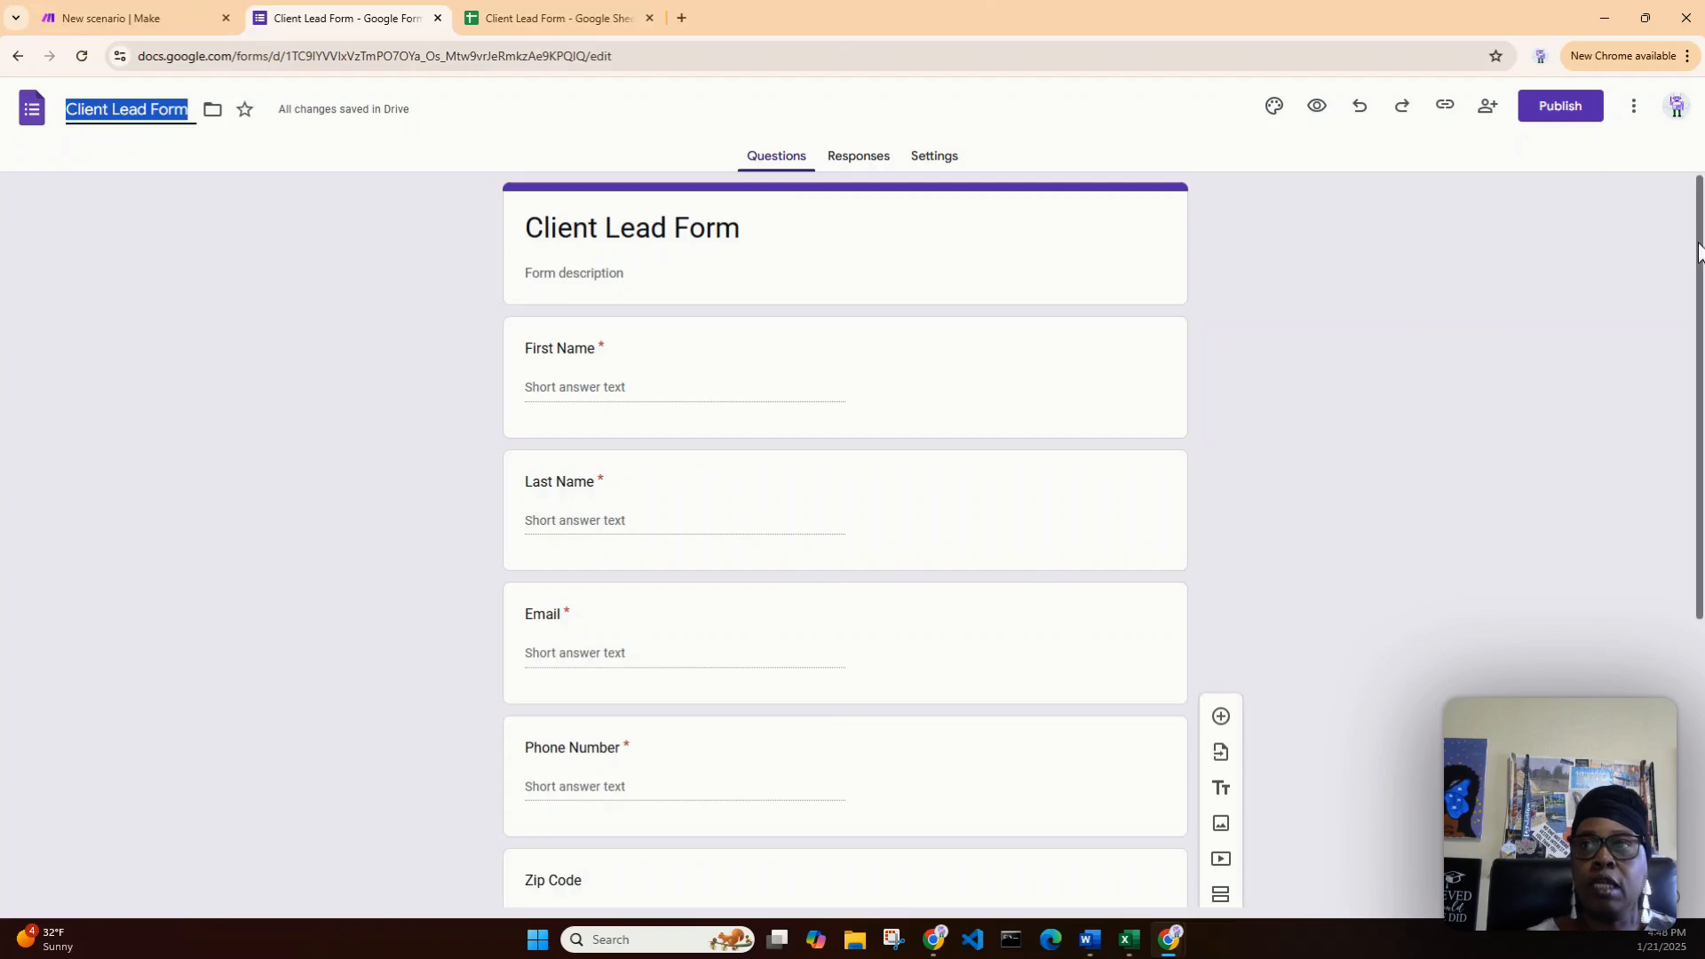
- Check the form's Describe Injury and Zip Code questions, then view the Client Lead Form spreadsheet
left_click_drag(1701, 253, 1698, 310)
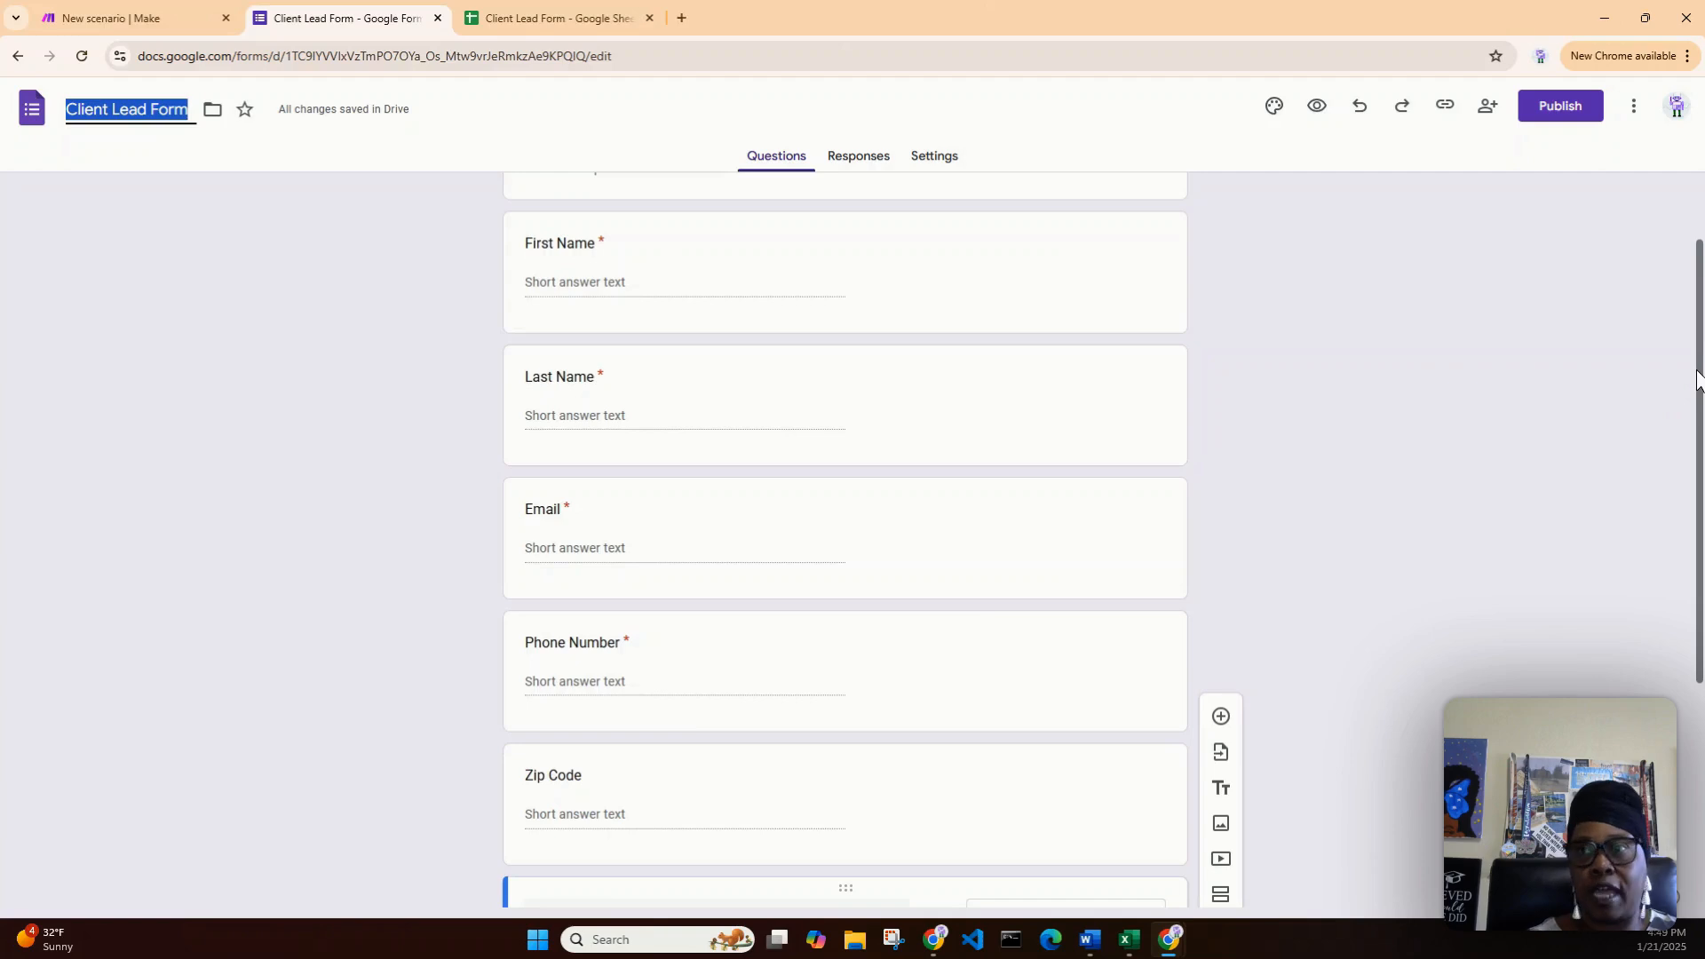
scroll(1696, 382, "down", 2)
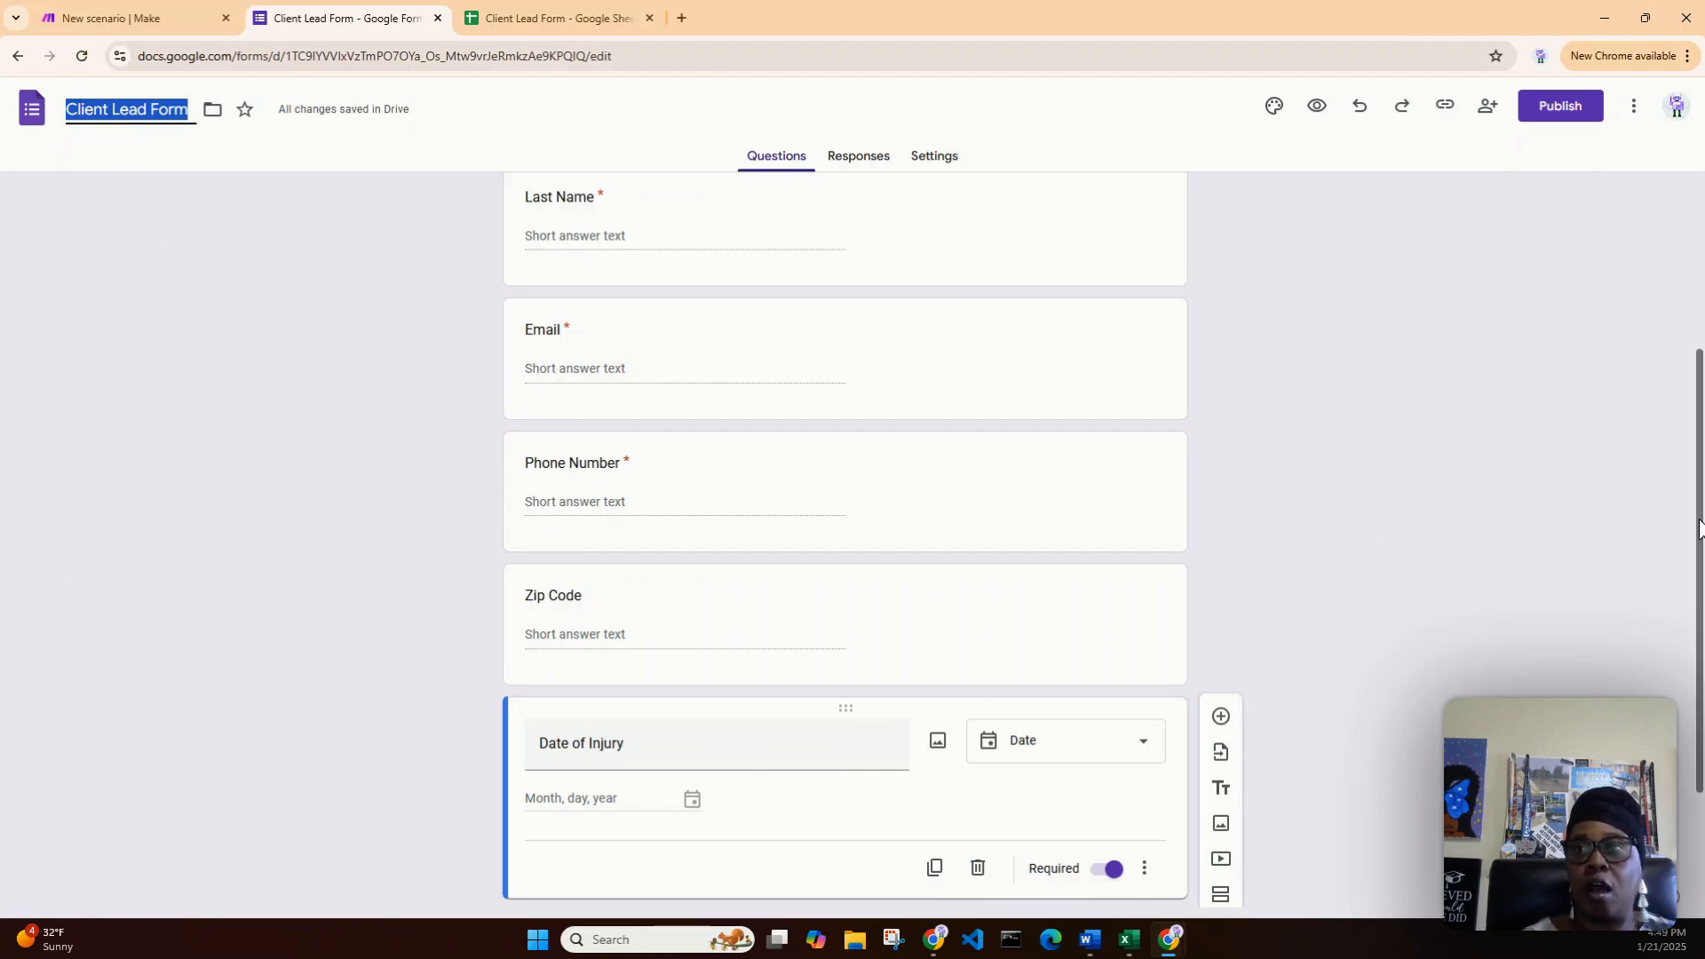
left_click_drag(1699, 528, 1692, 642)
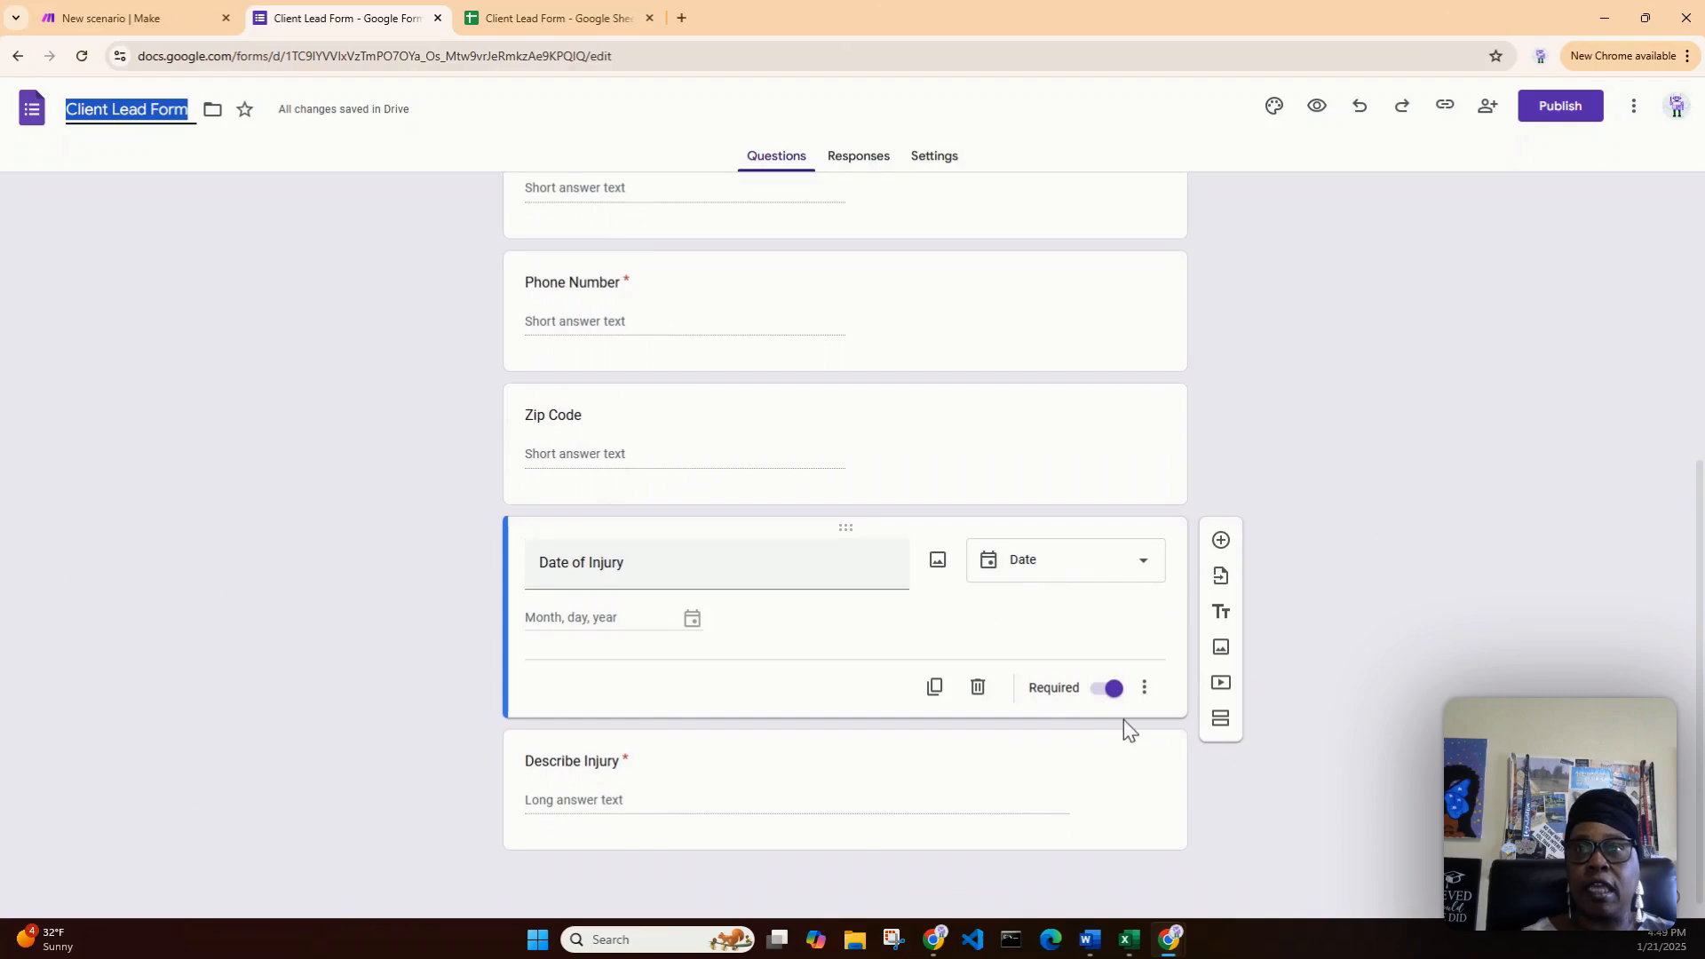
left_click(762, 761)
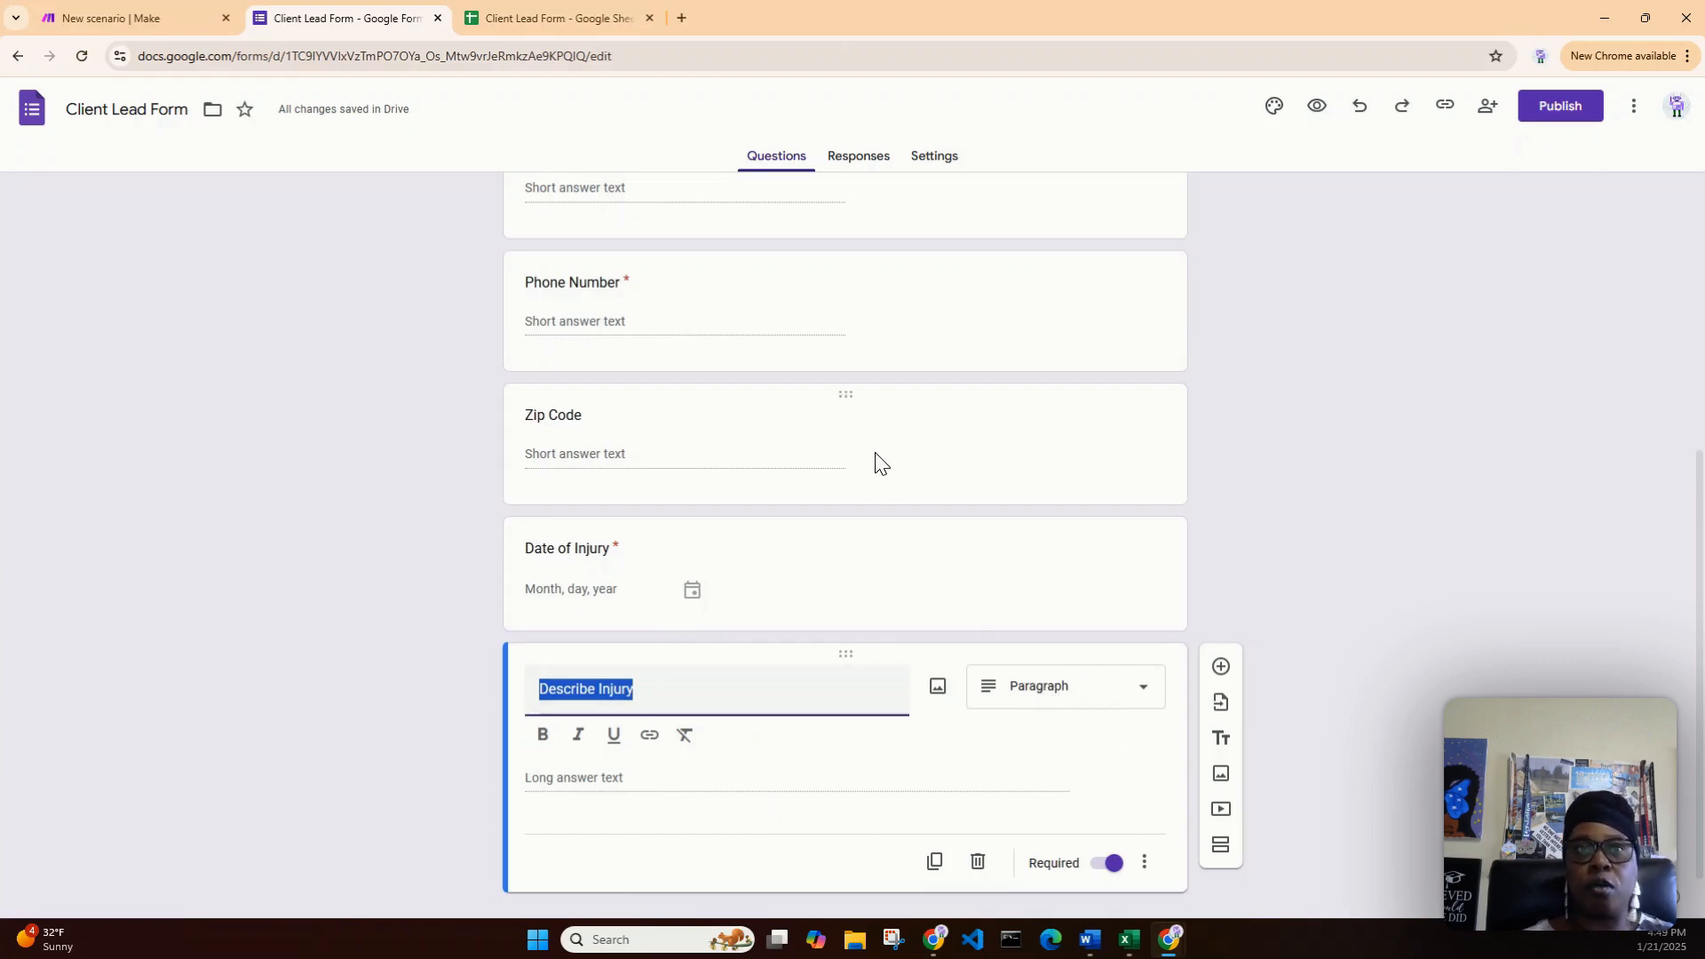
left_click(984, 426)
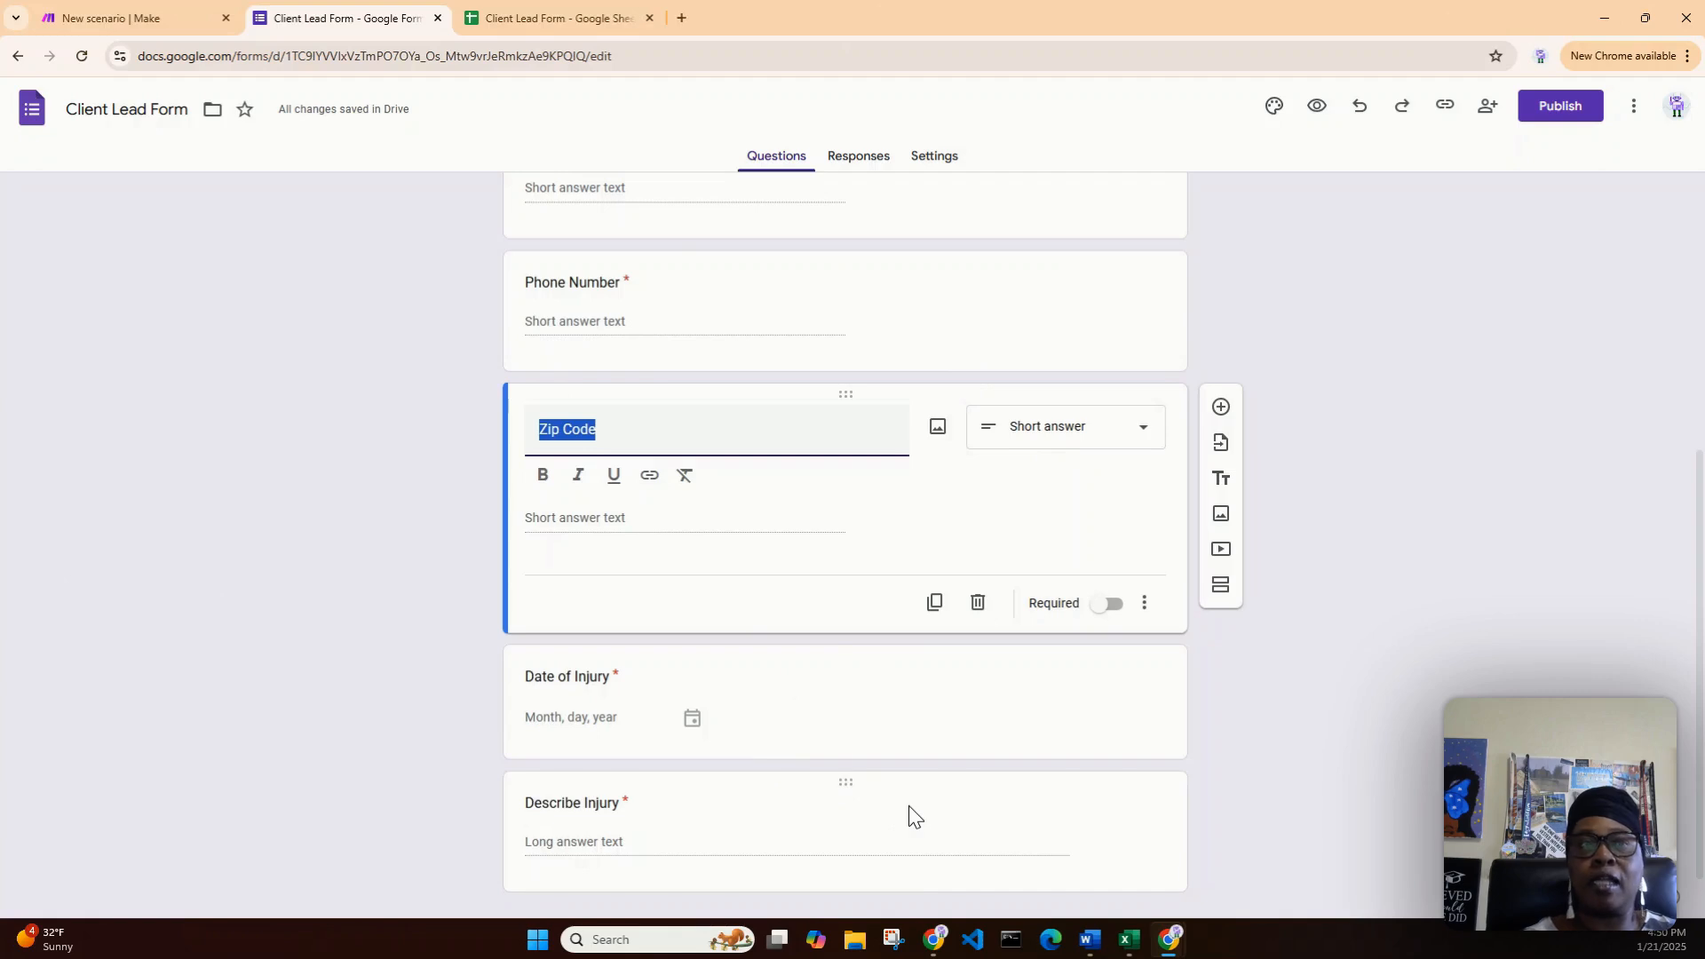
left_click(542, 19)
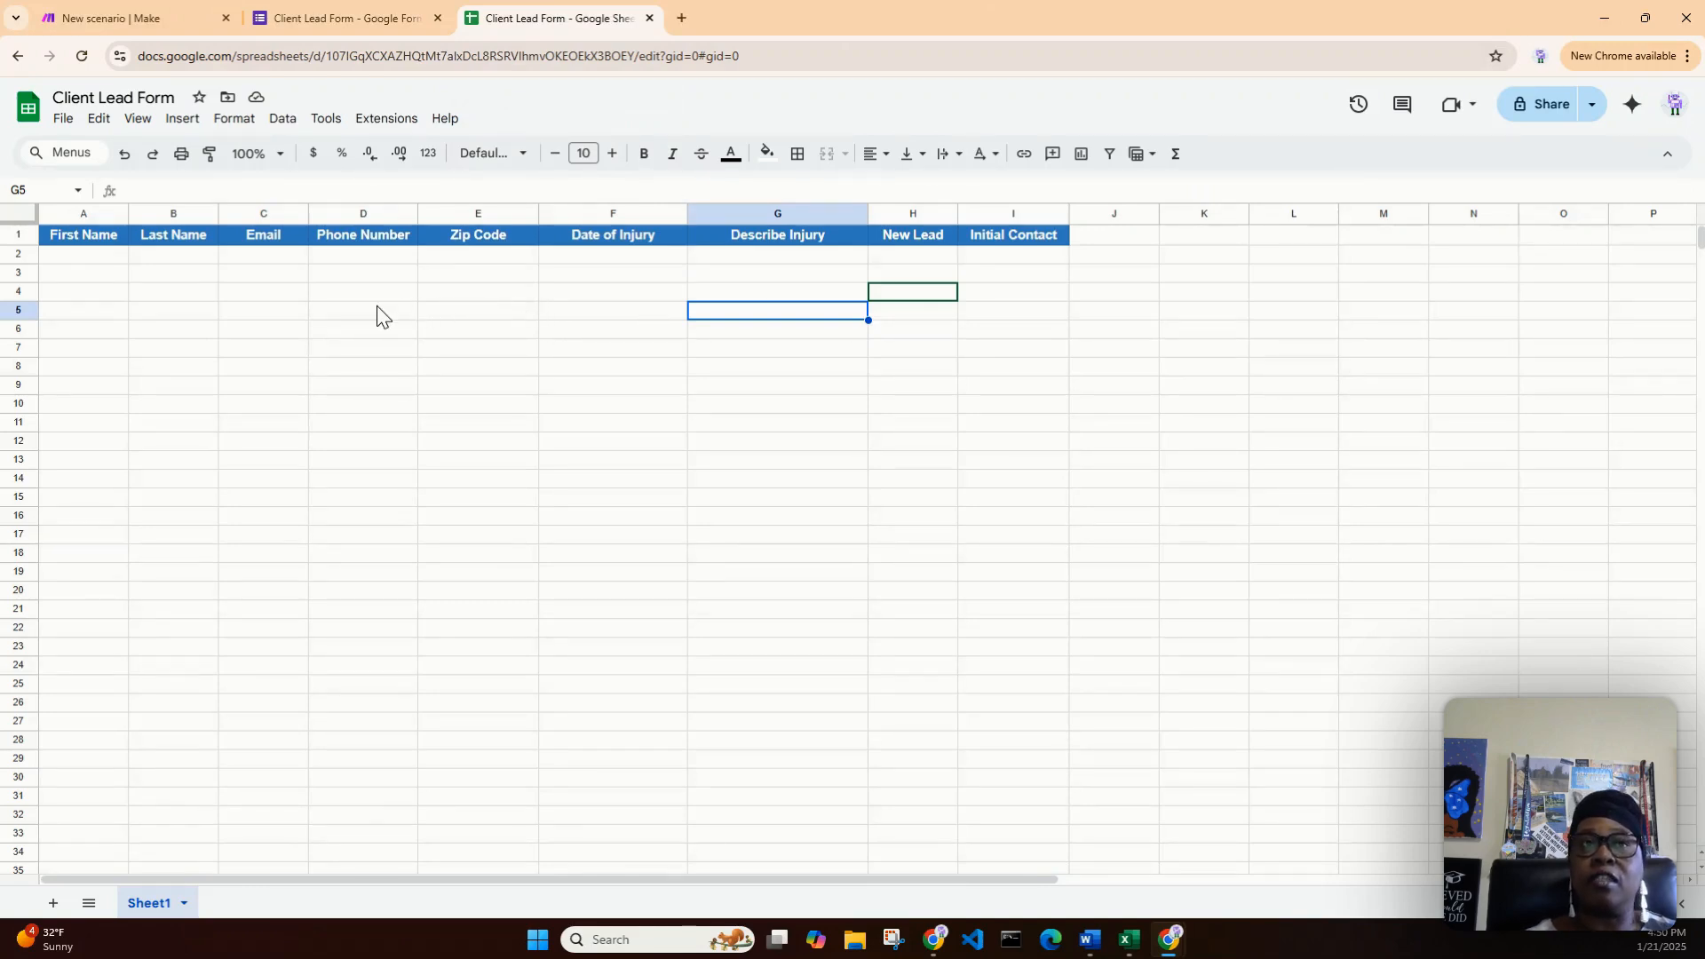
left_click(318, 12)
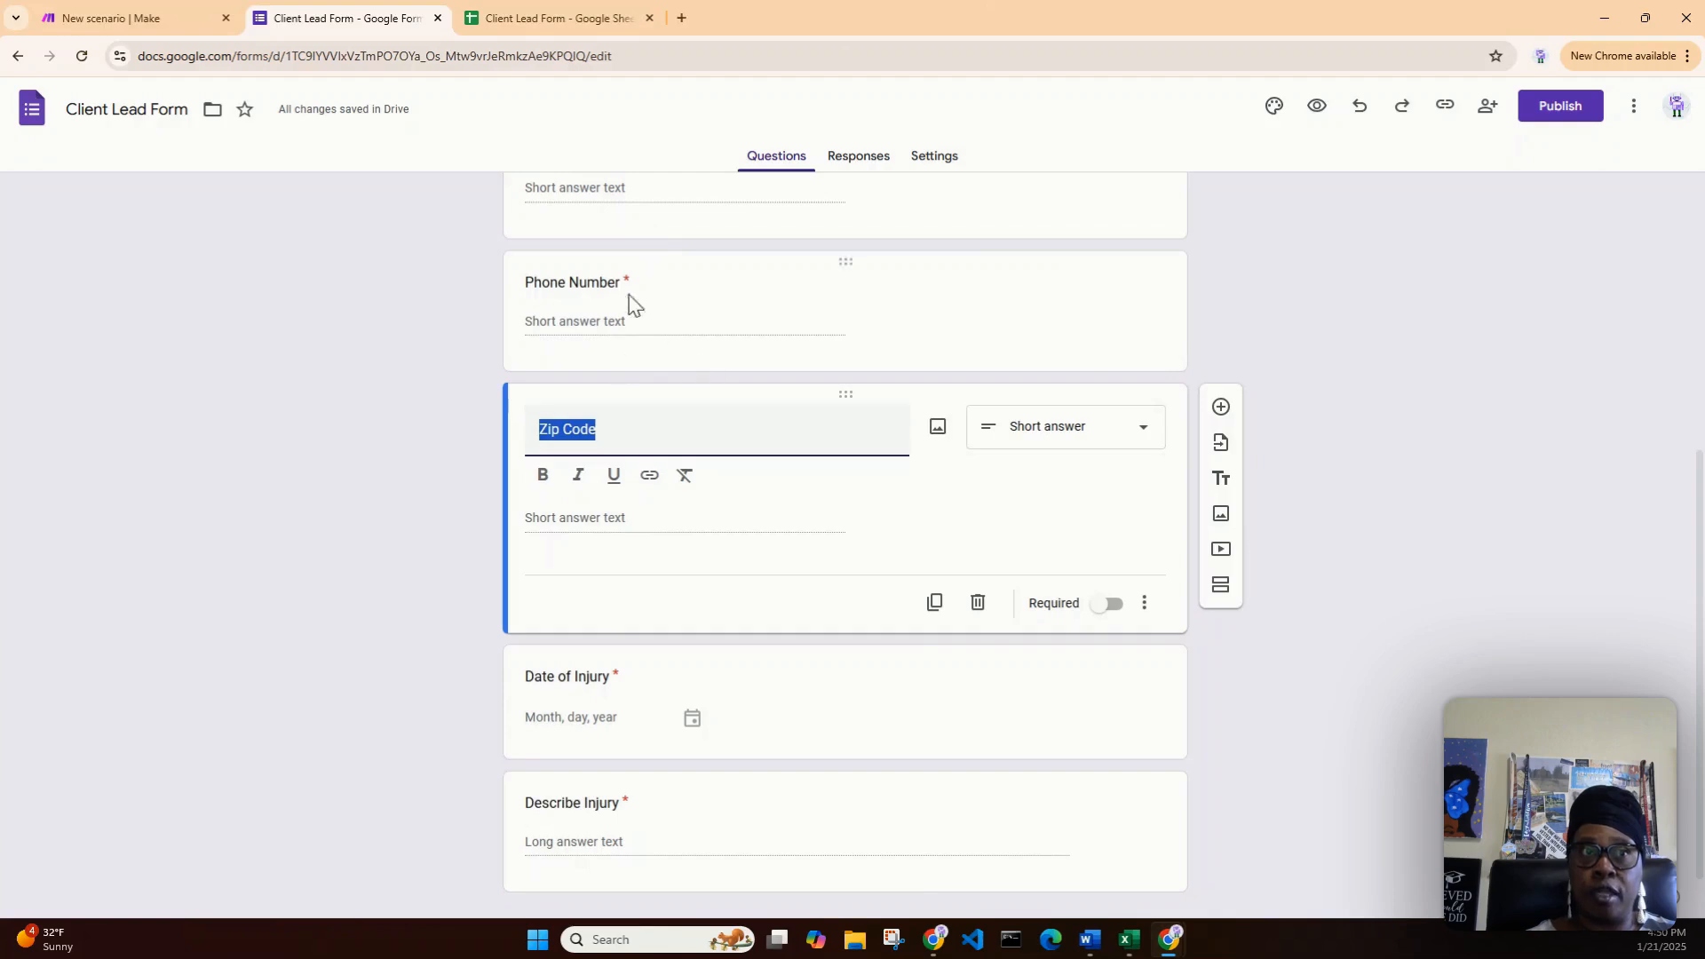
left_click(531, 12)
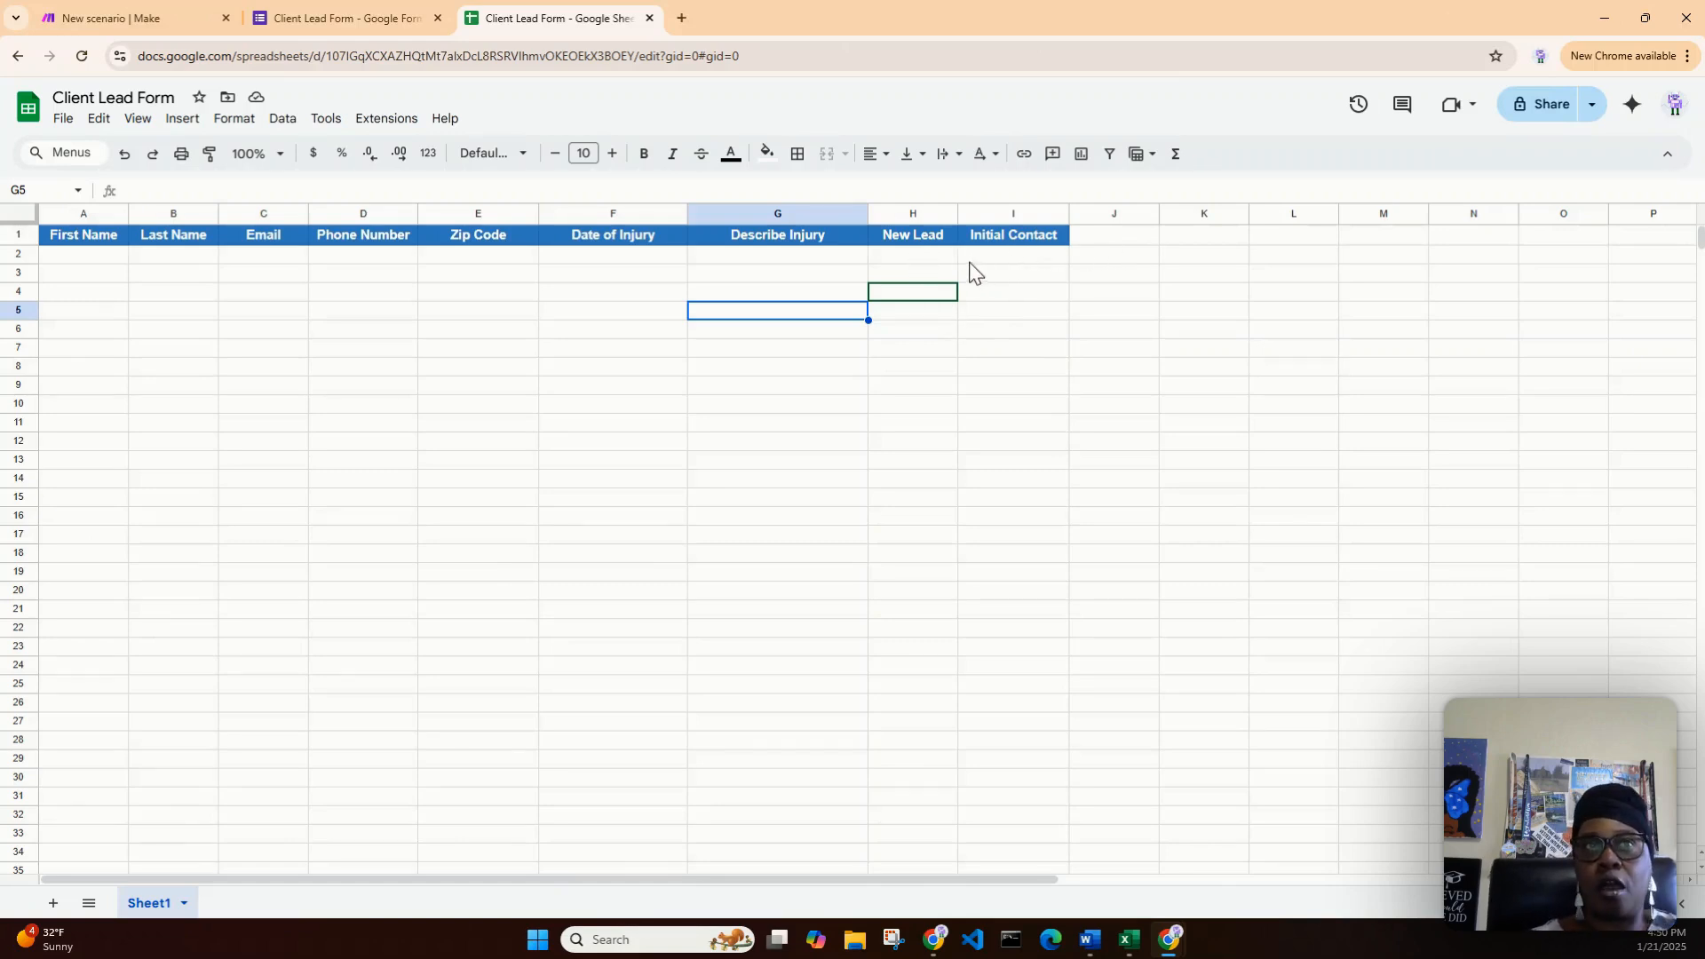
left_click(915, 266)
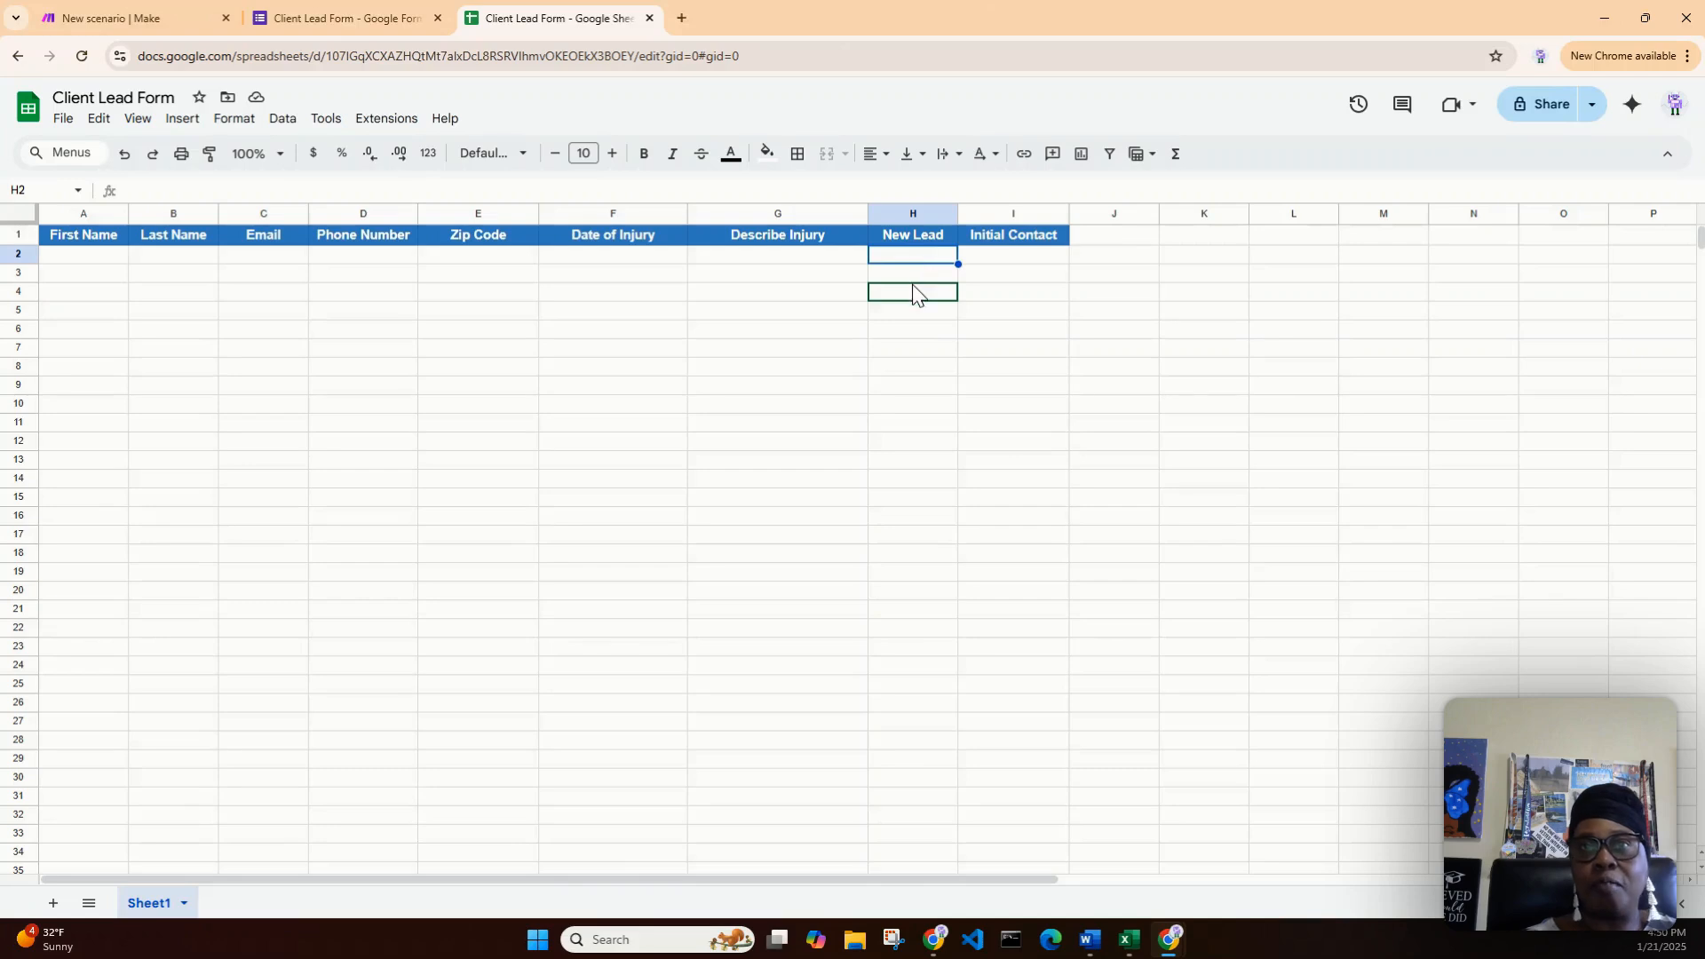
left_click(908, 254)
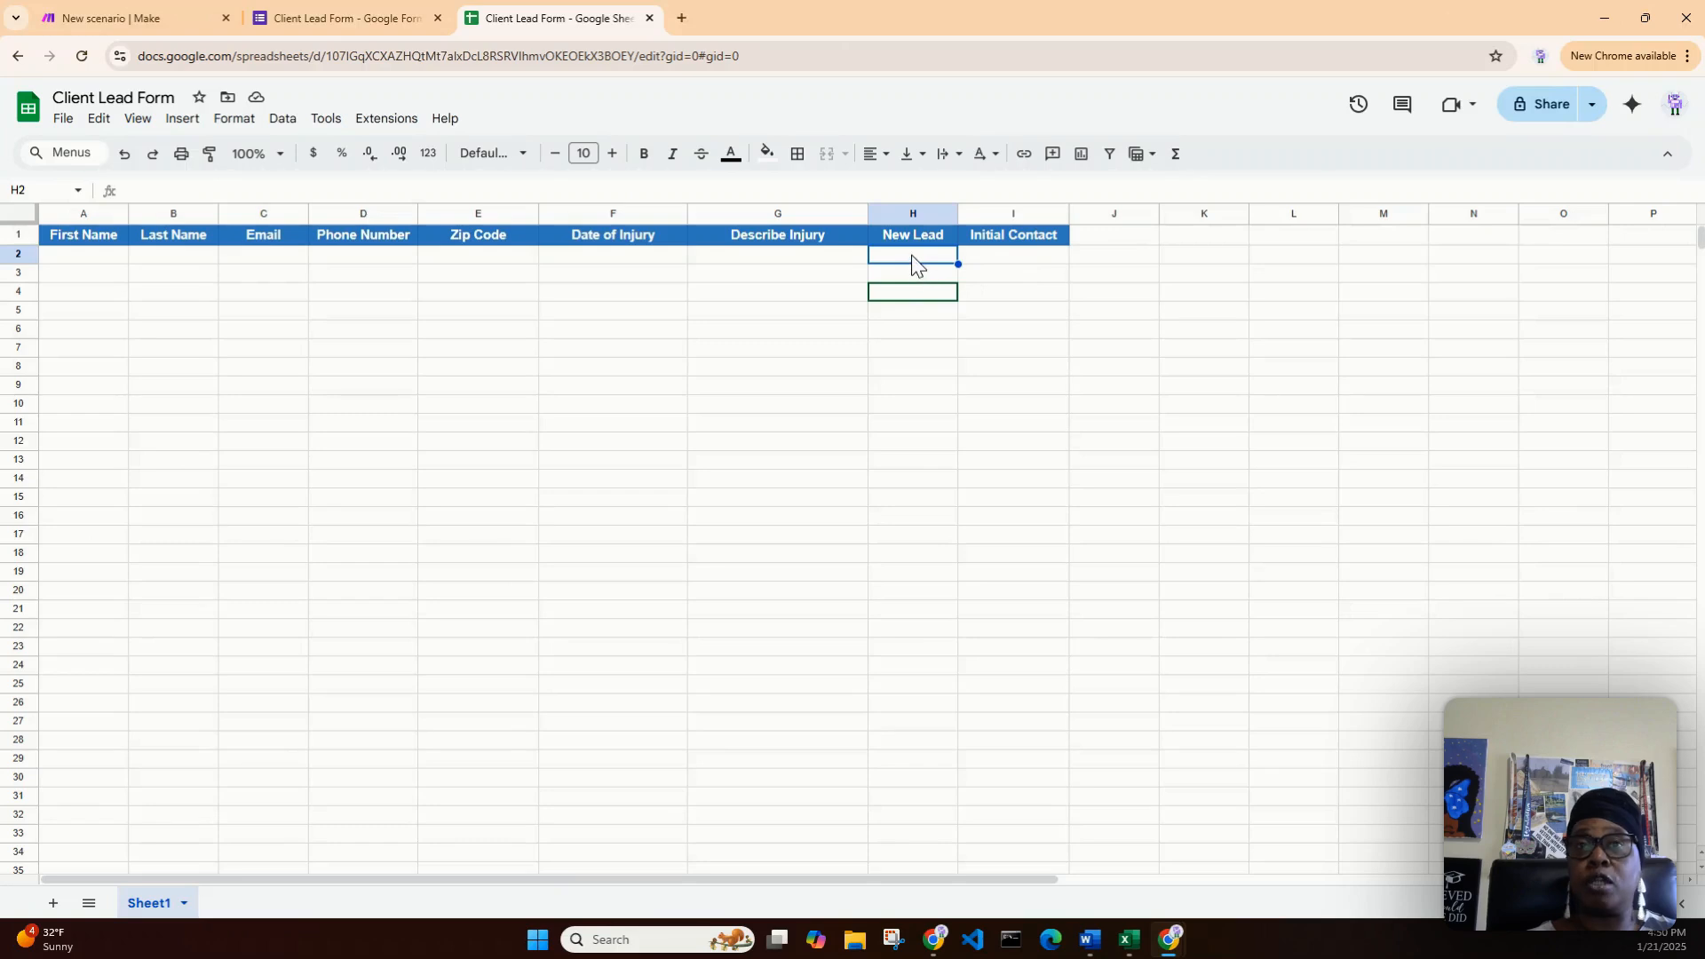
left_click(1016, 265)
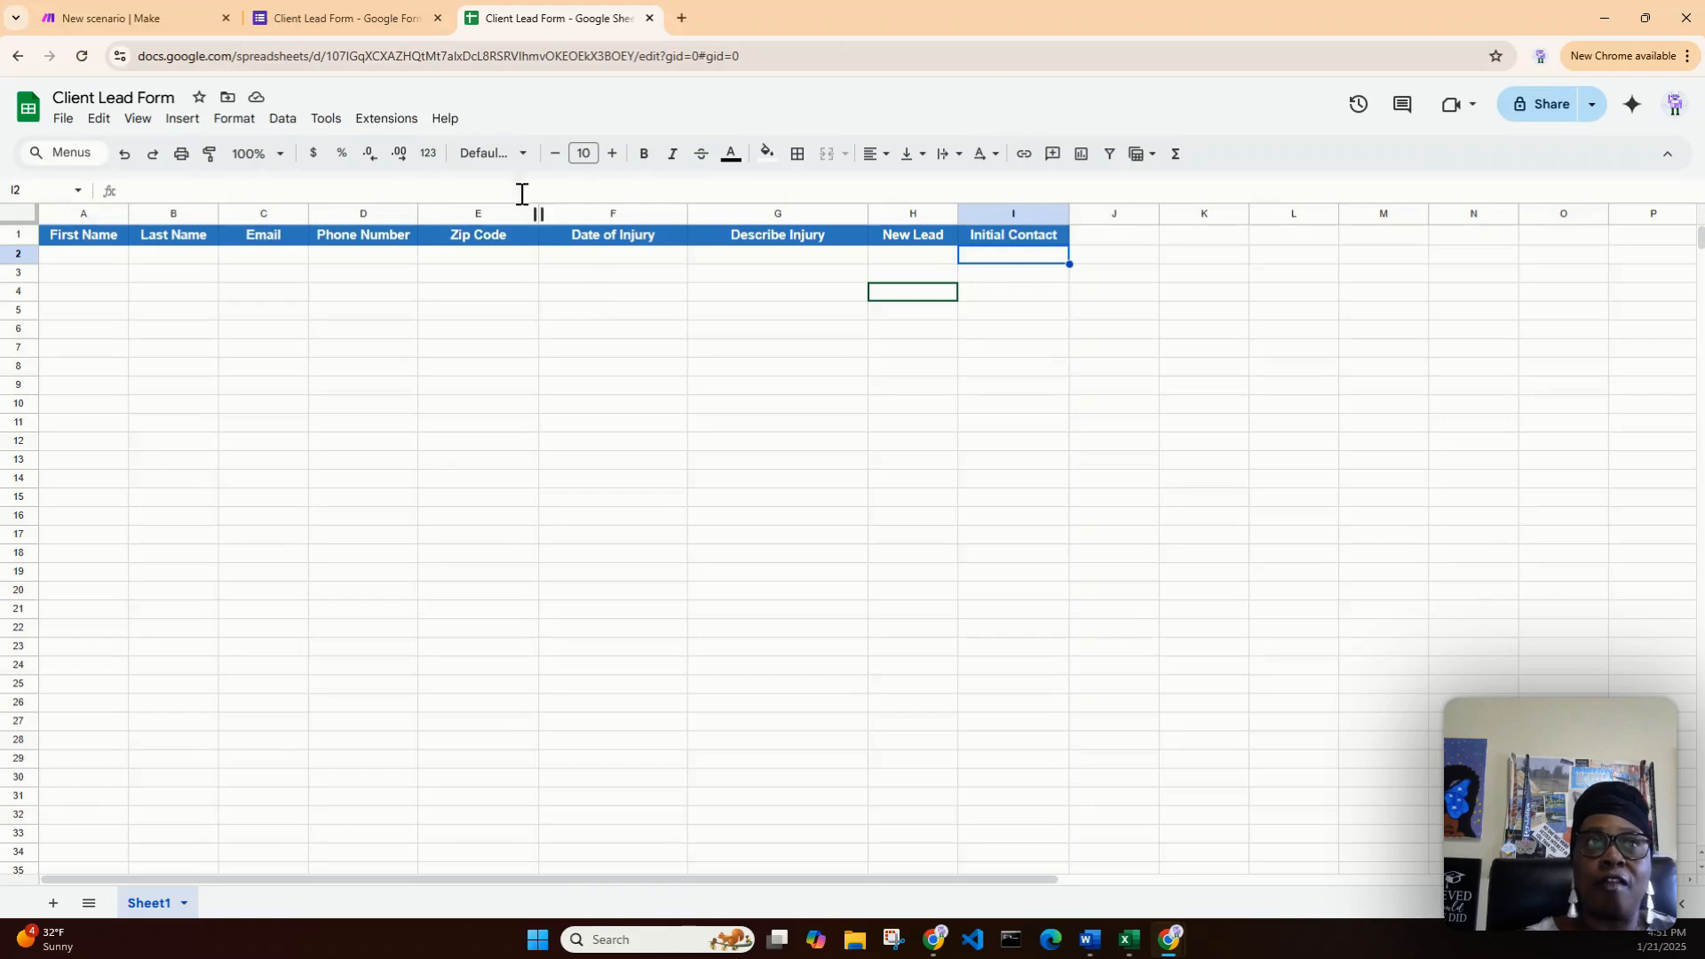
left_click(383, 21)
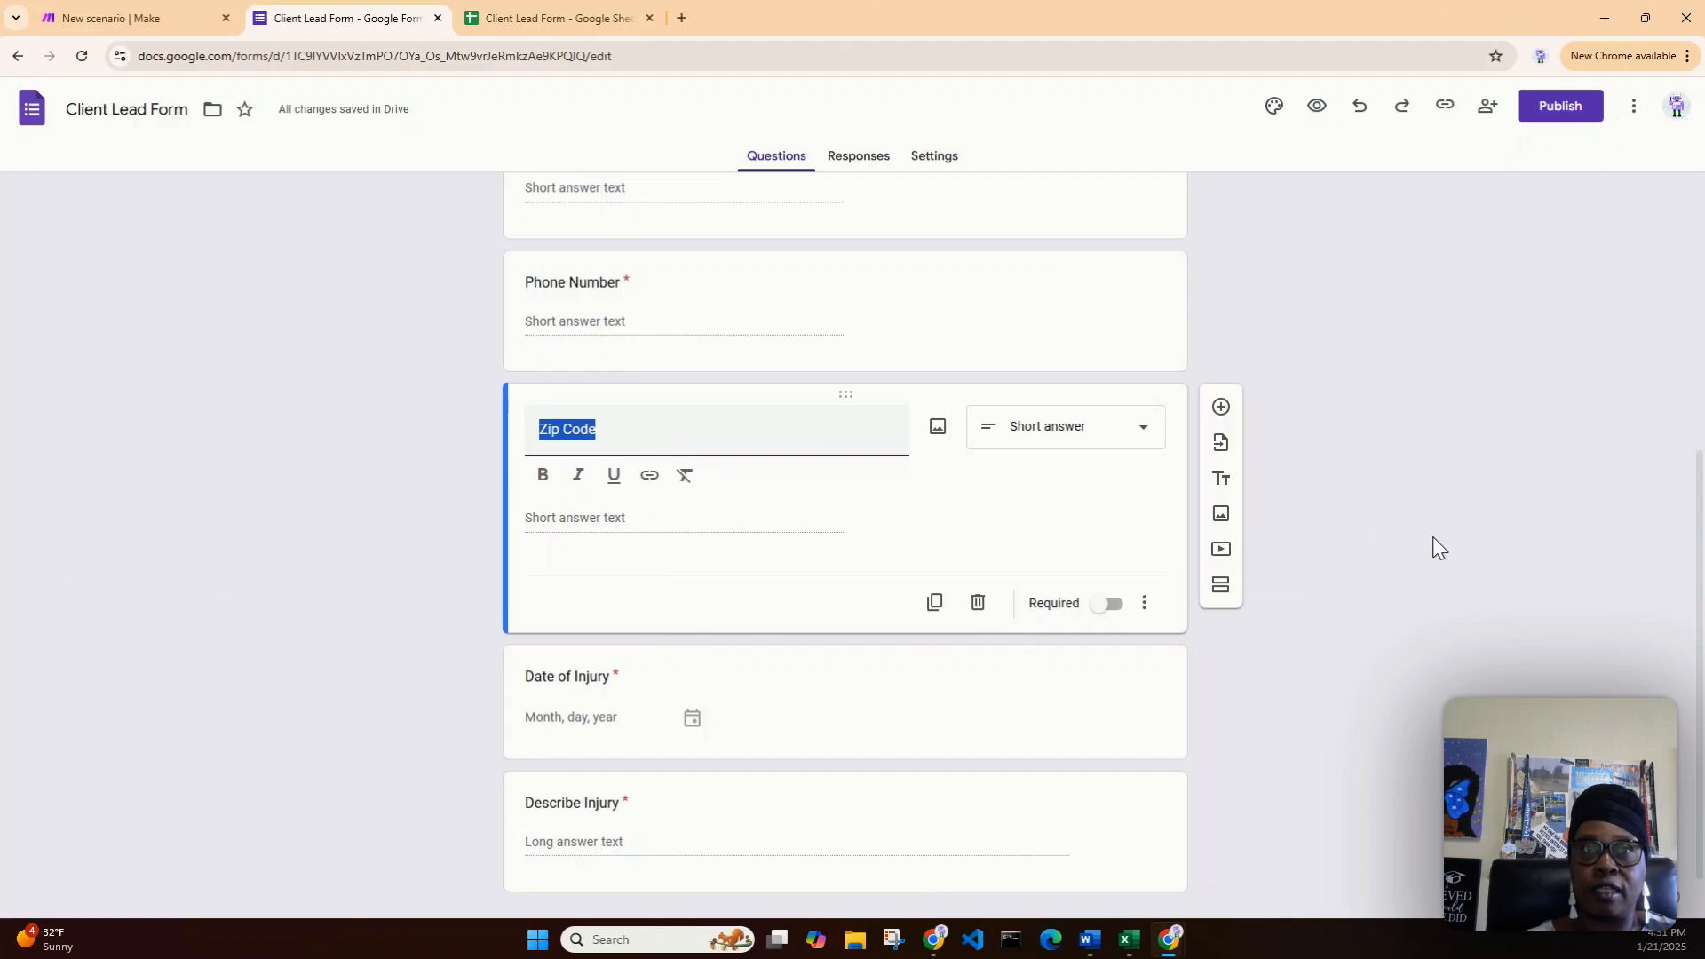
left_click(505, 18)
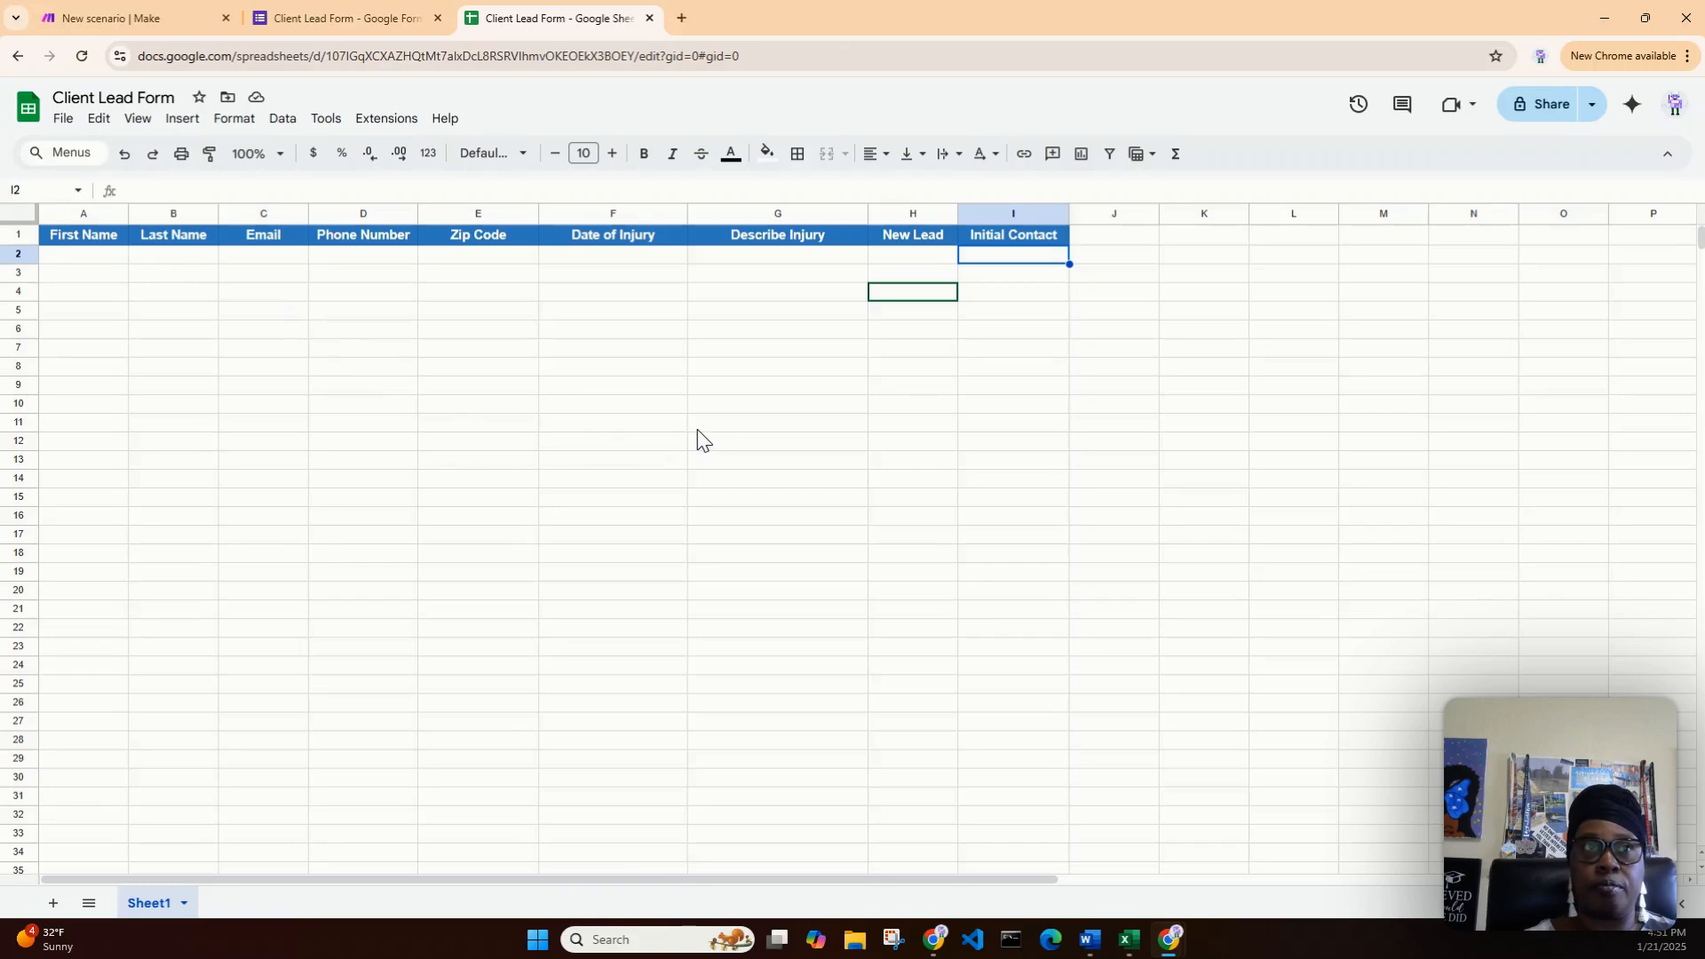
- Return to the Make scenario editor to choose its first module
left_click(142, 19)
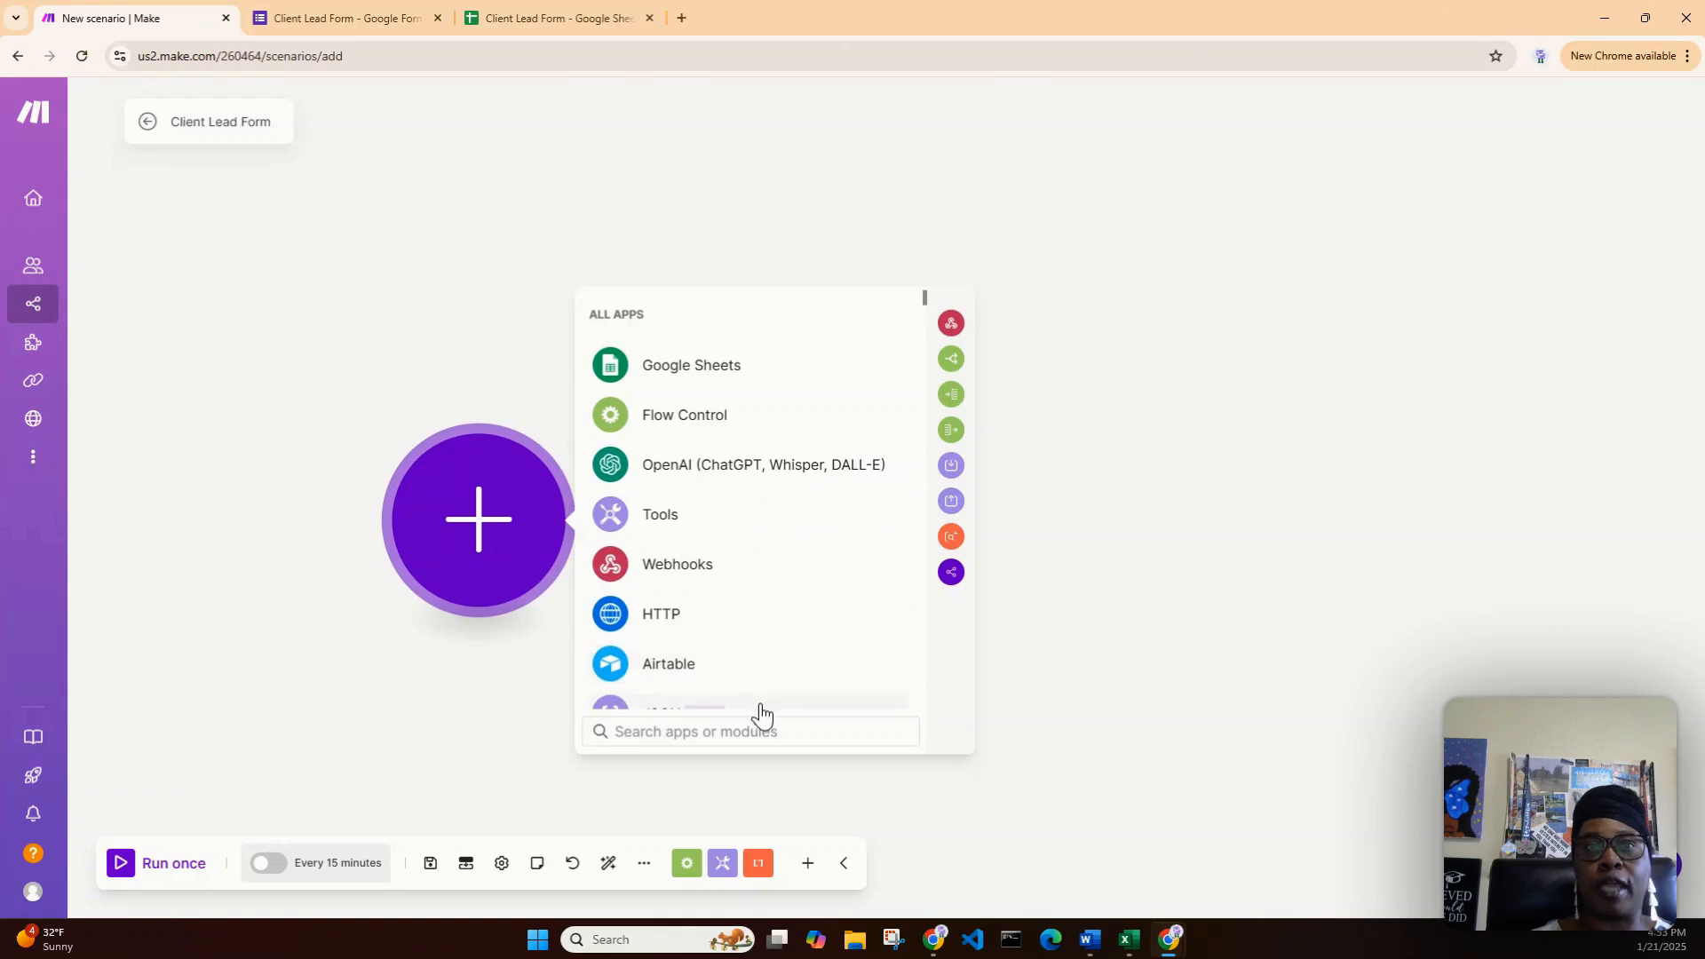
- Search the apps for 'google form' and browse the Google Forms modules to find Watch Responses
left_click(752, 730)
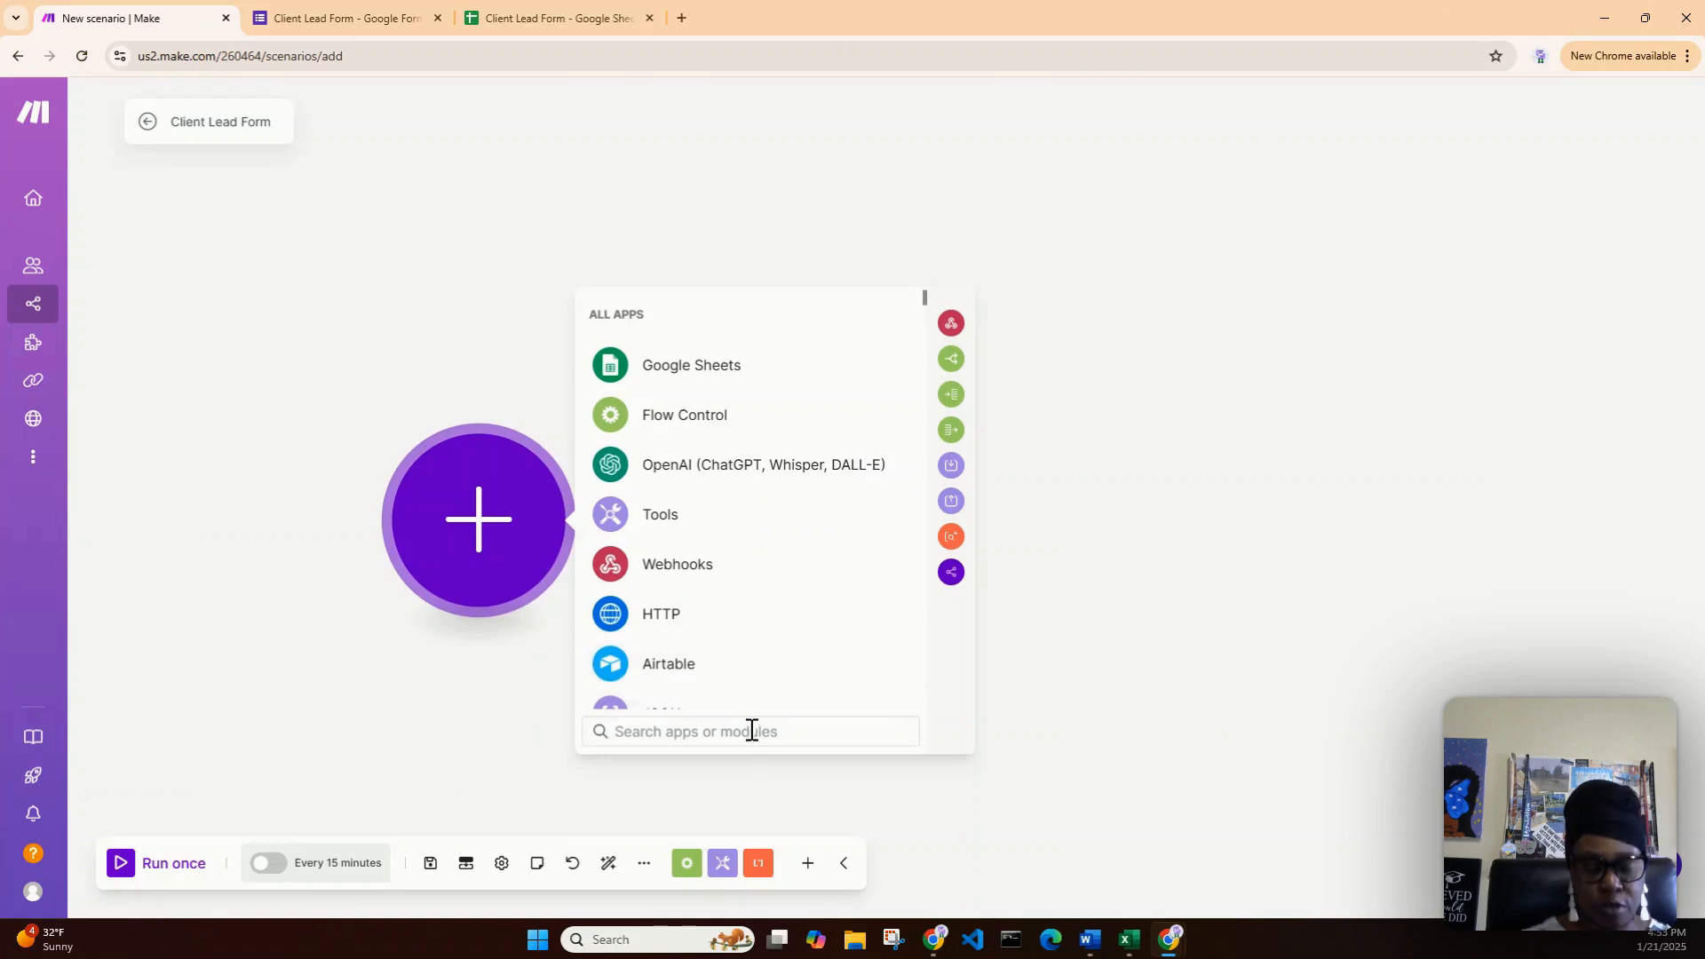
type("google ")
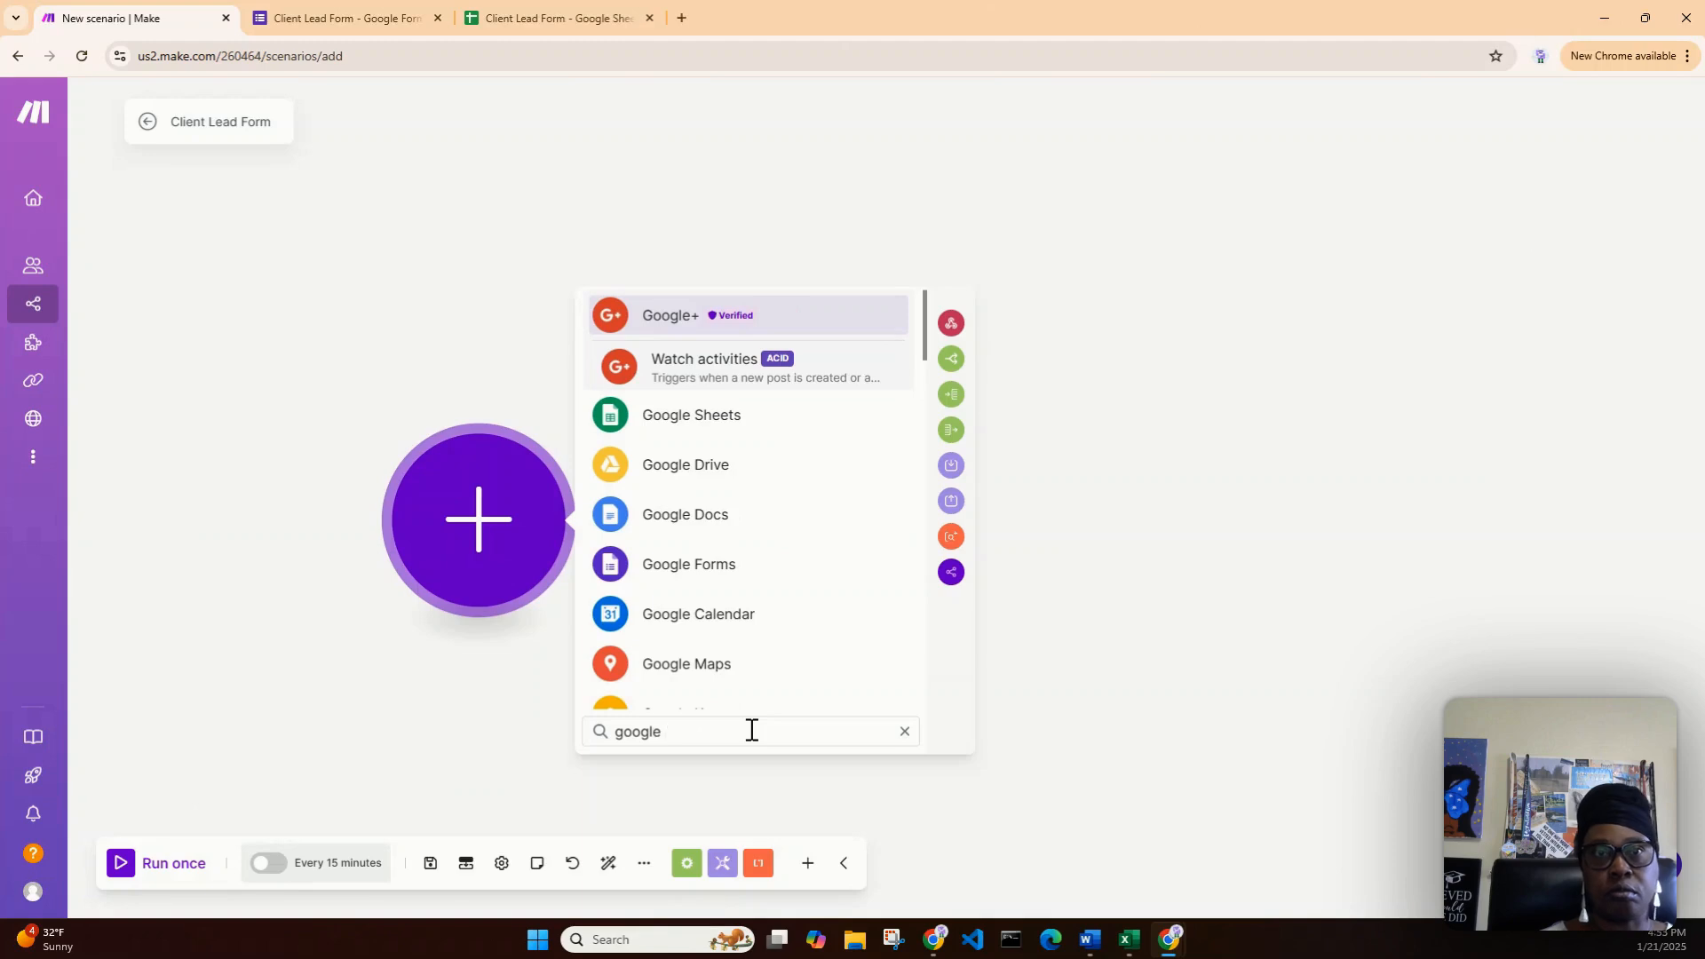
type("form")
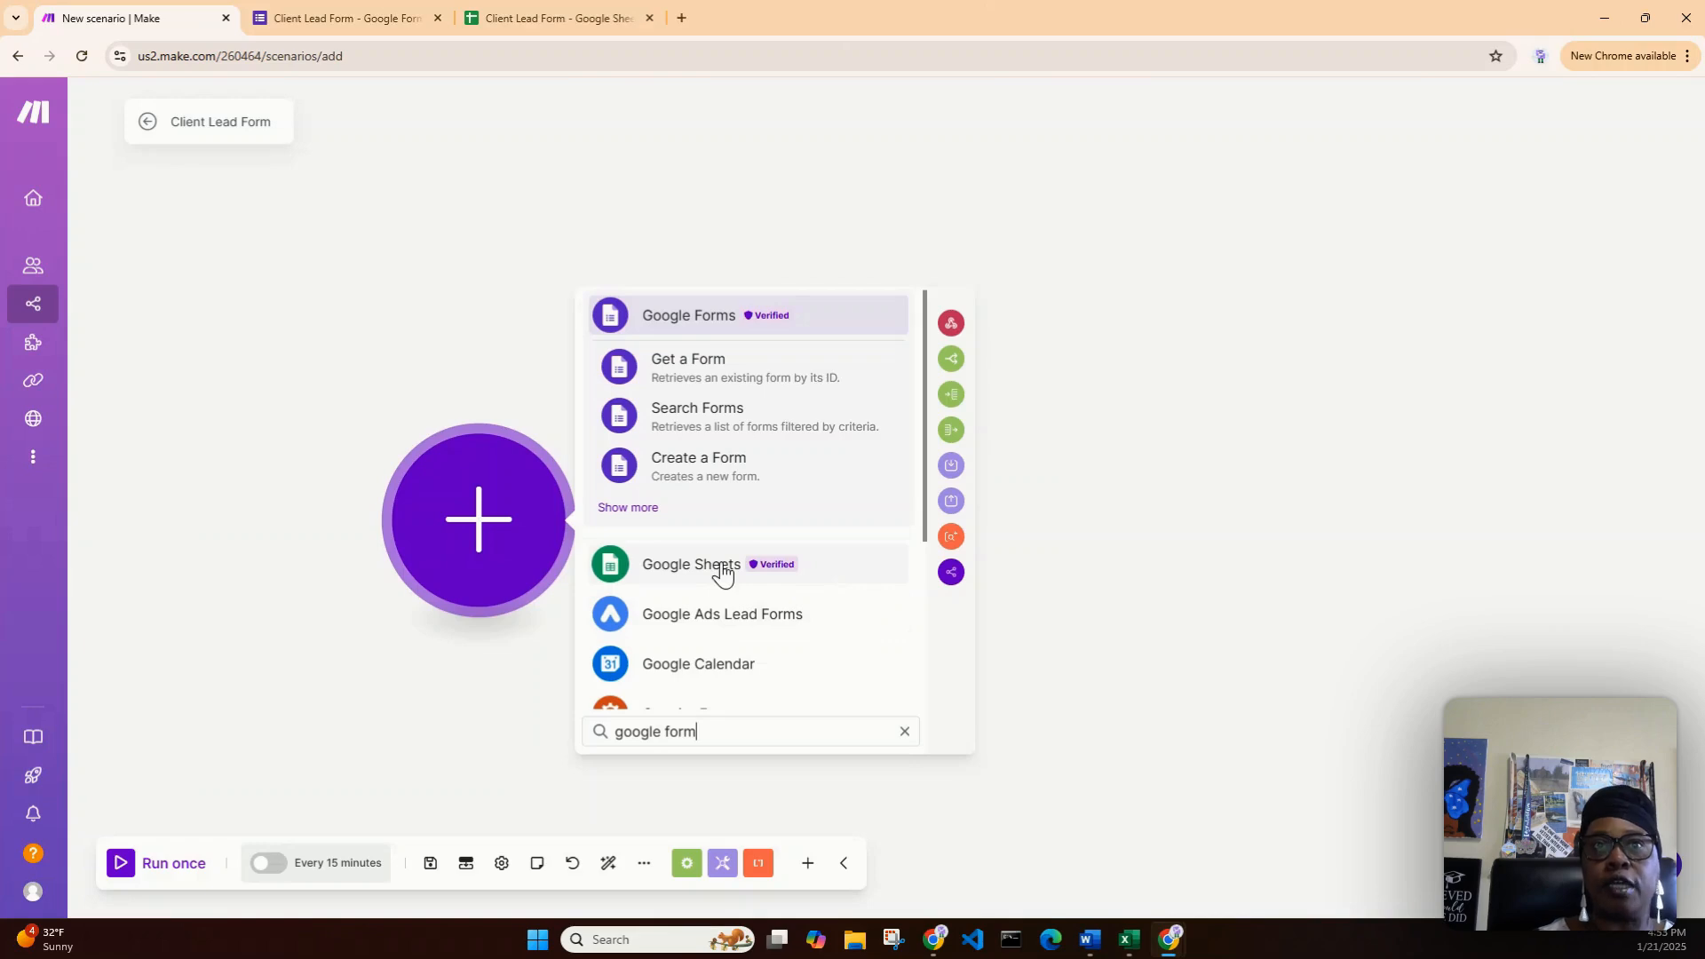
left_click(629, 508)
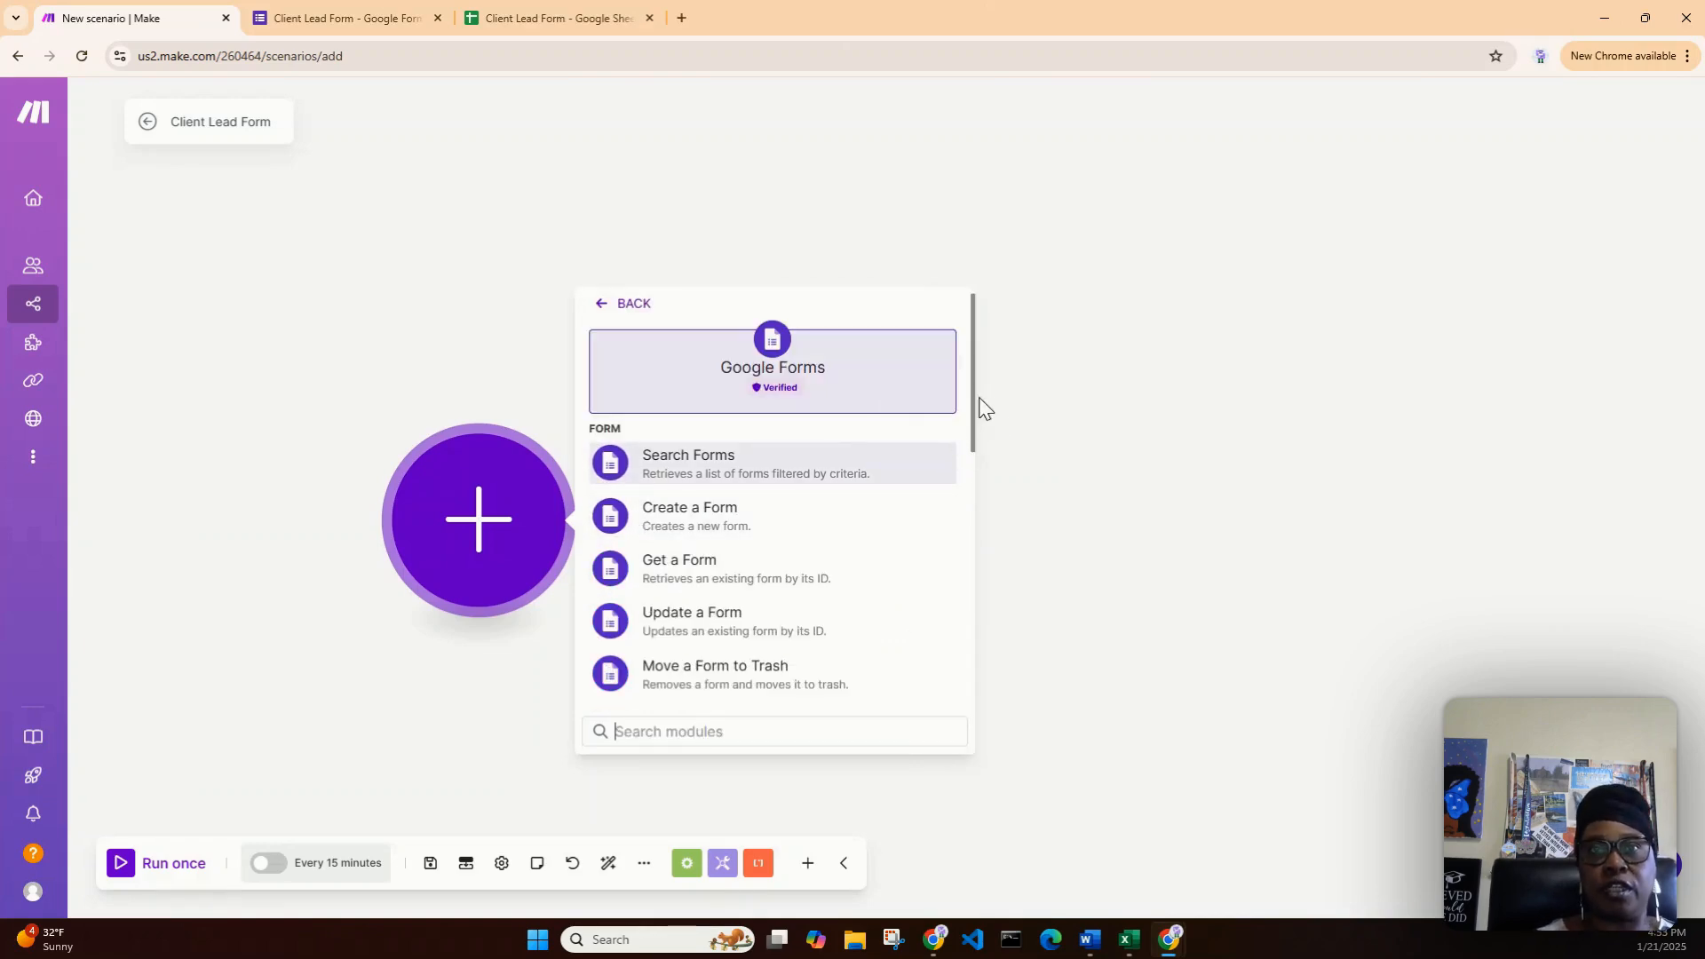
left_click_drag(972, 403, 974, 432)
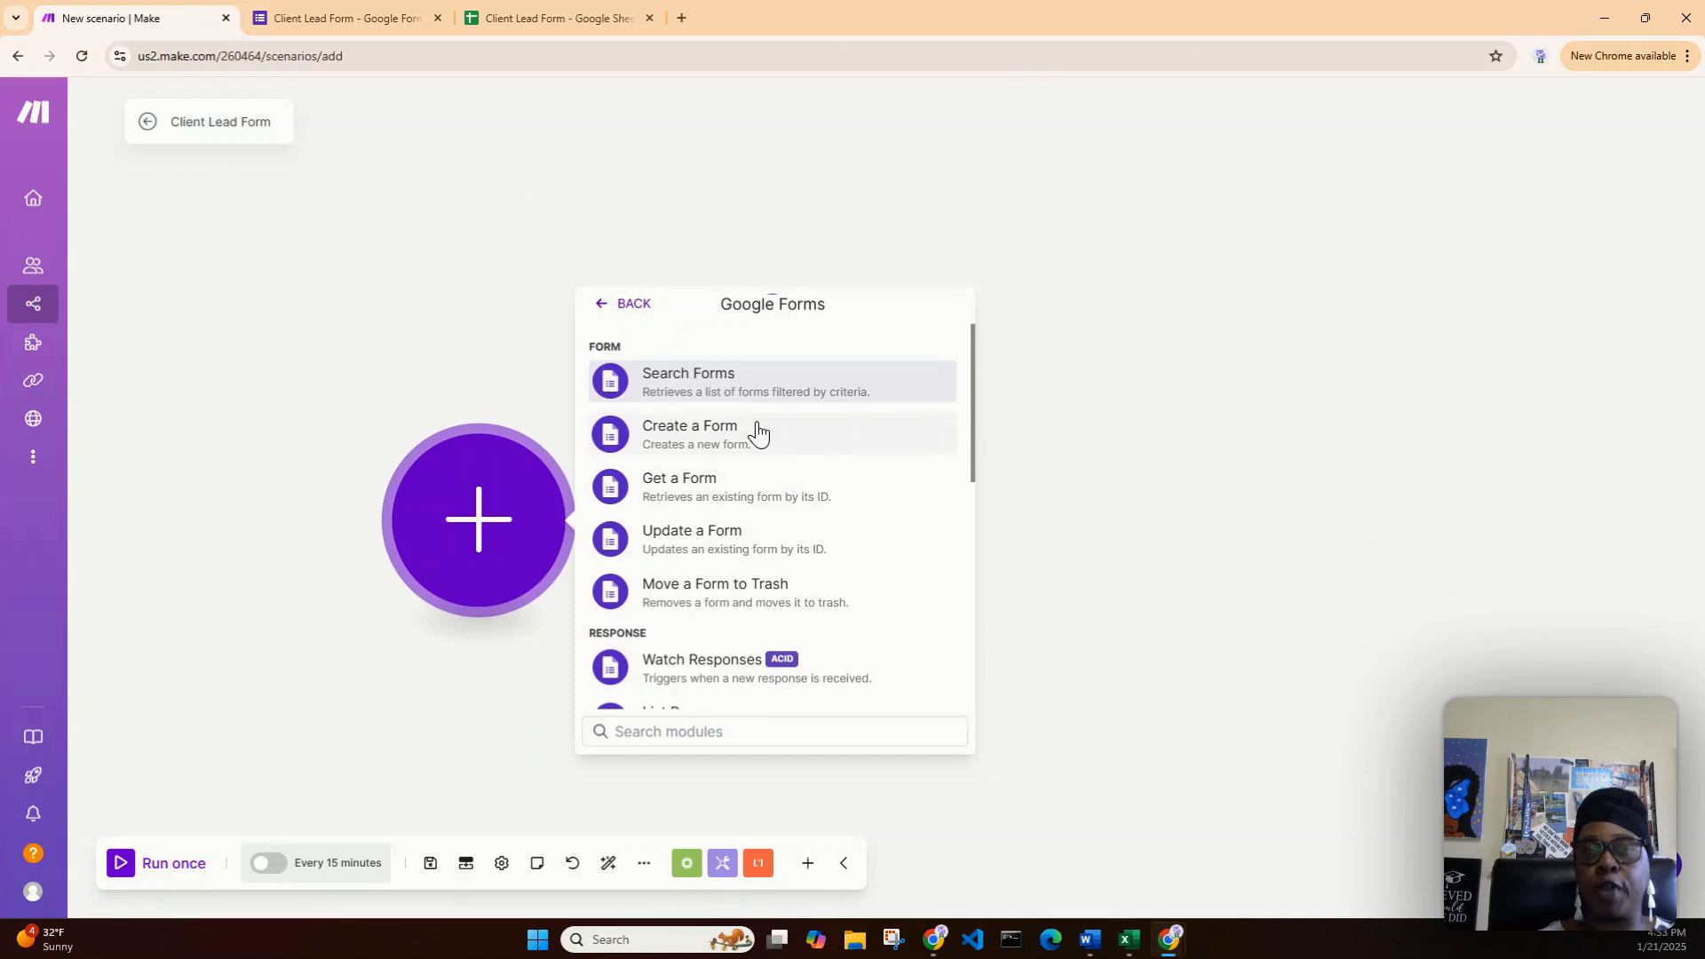
left_click_drag(973, 425, 977, 542)
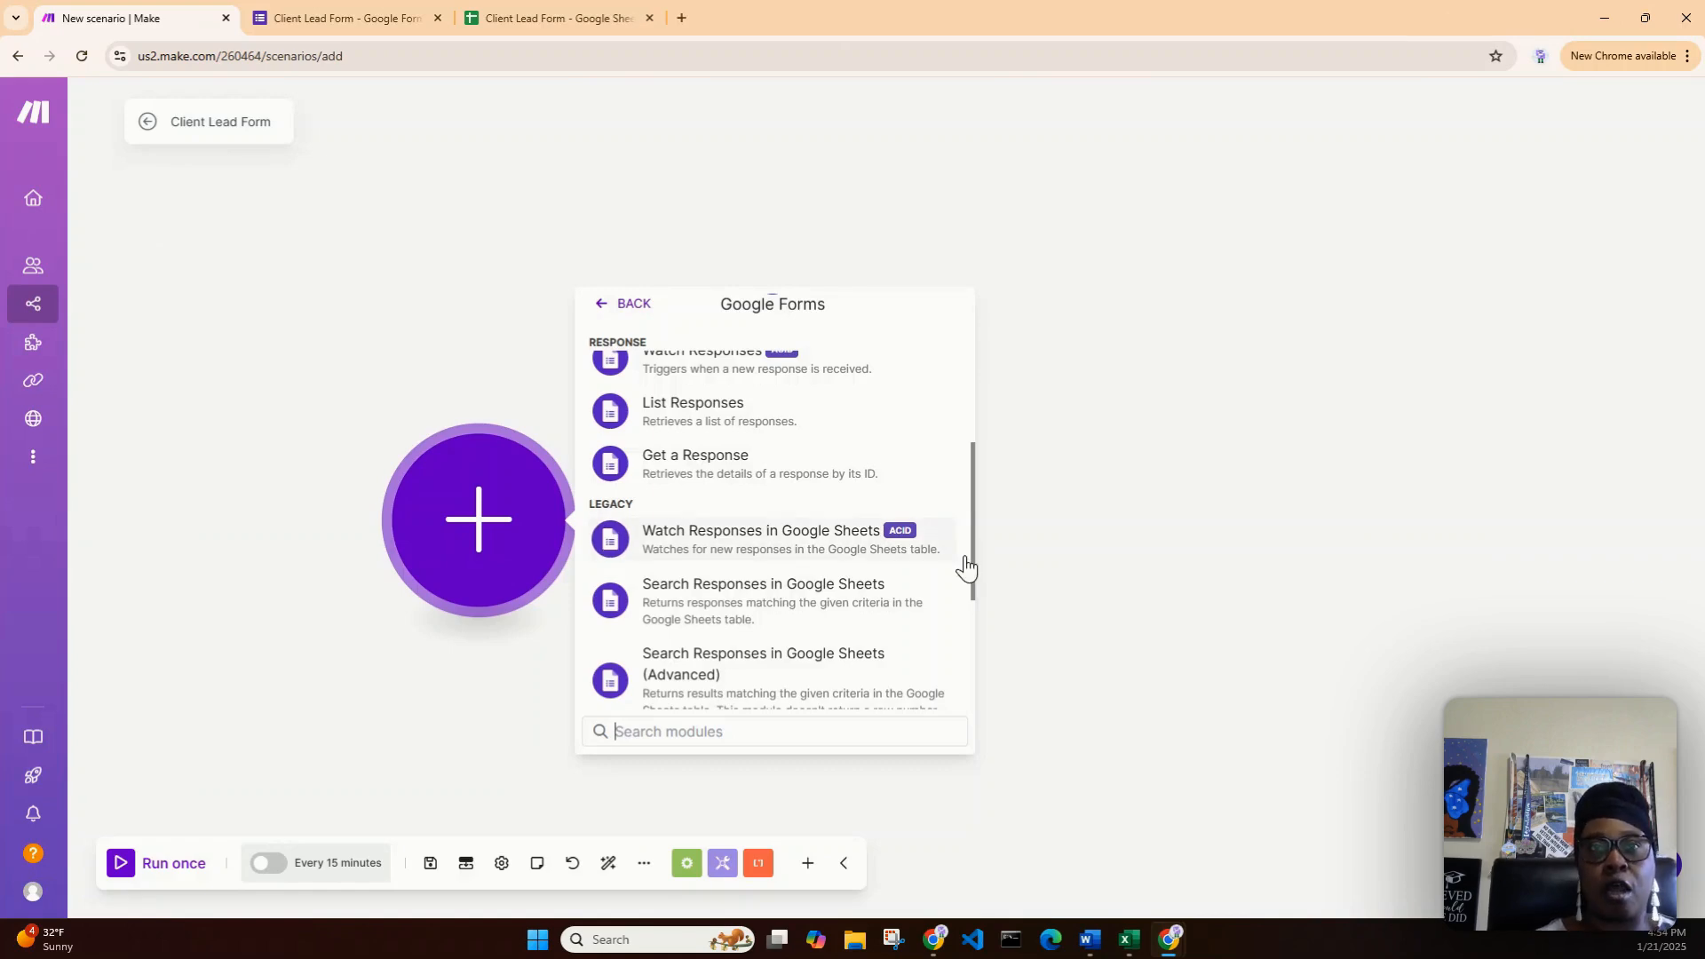
left_click_drag(975, 568, 972, 517)
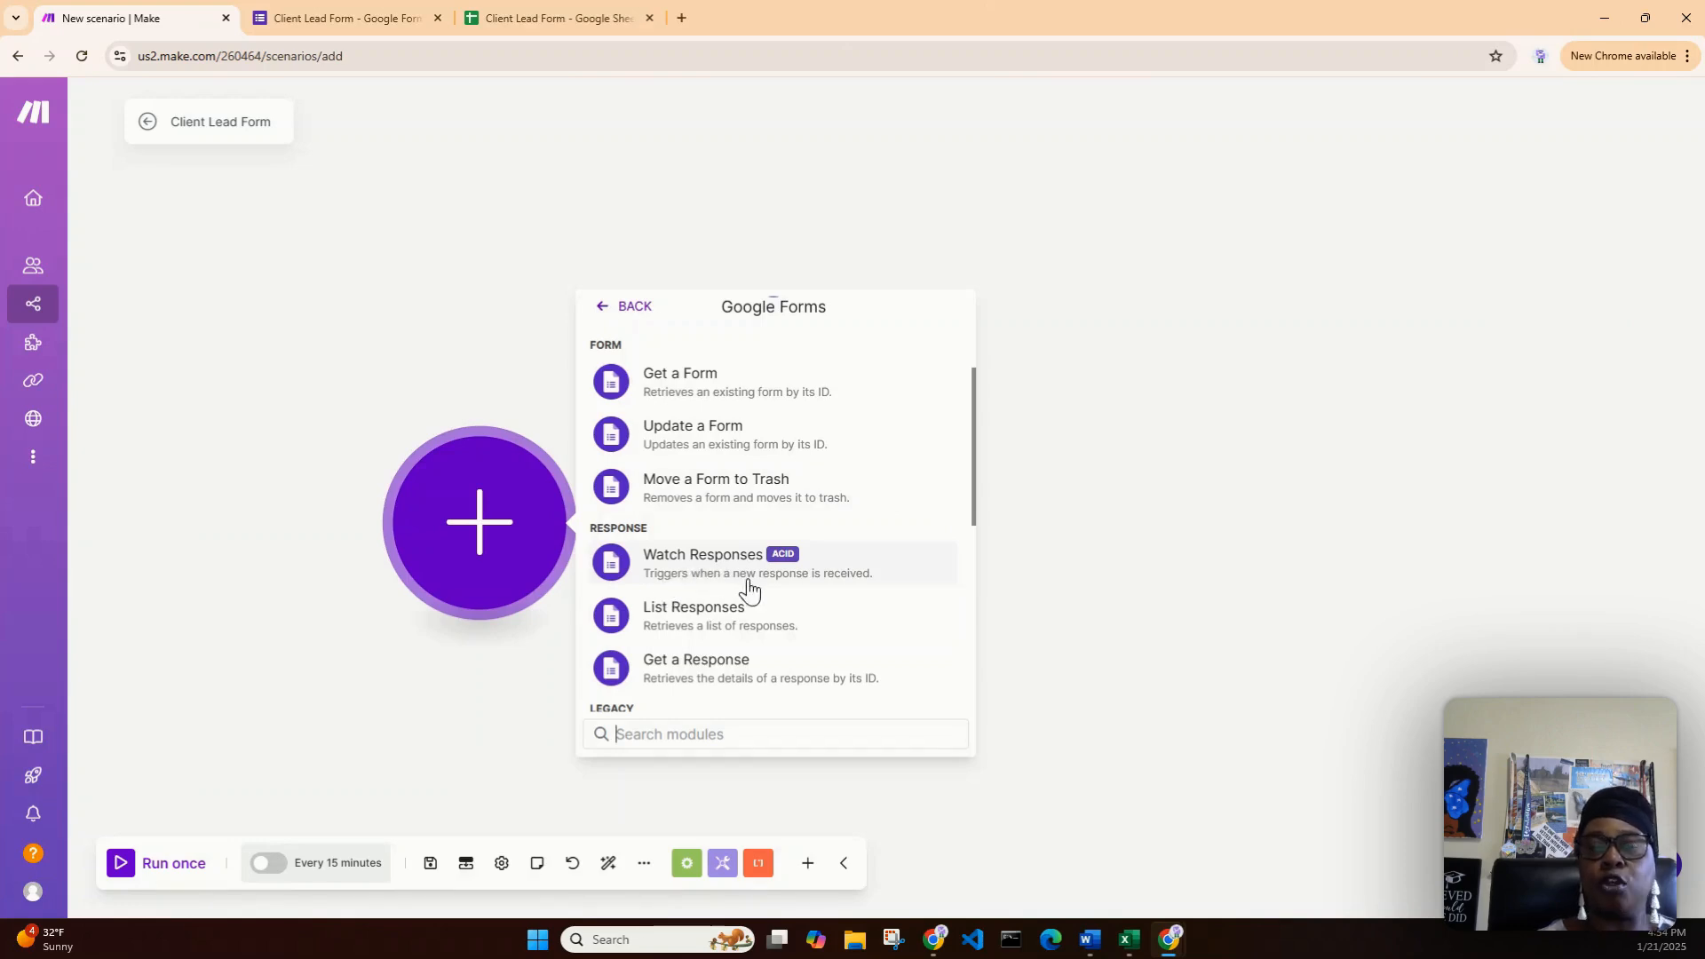
- Add a Google Forms Watch Responses trigger using the existing Google connection, with Limit 1
left_click(706, 577)
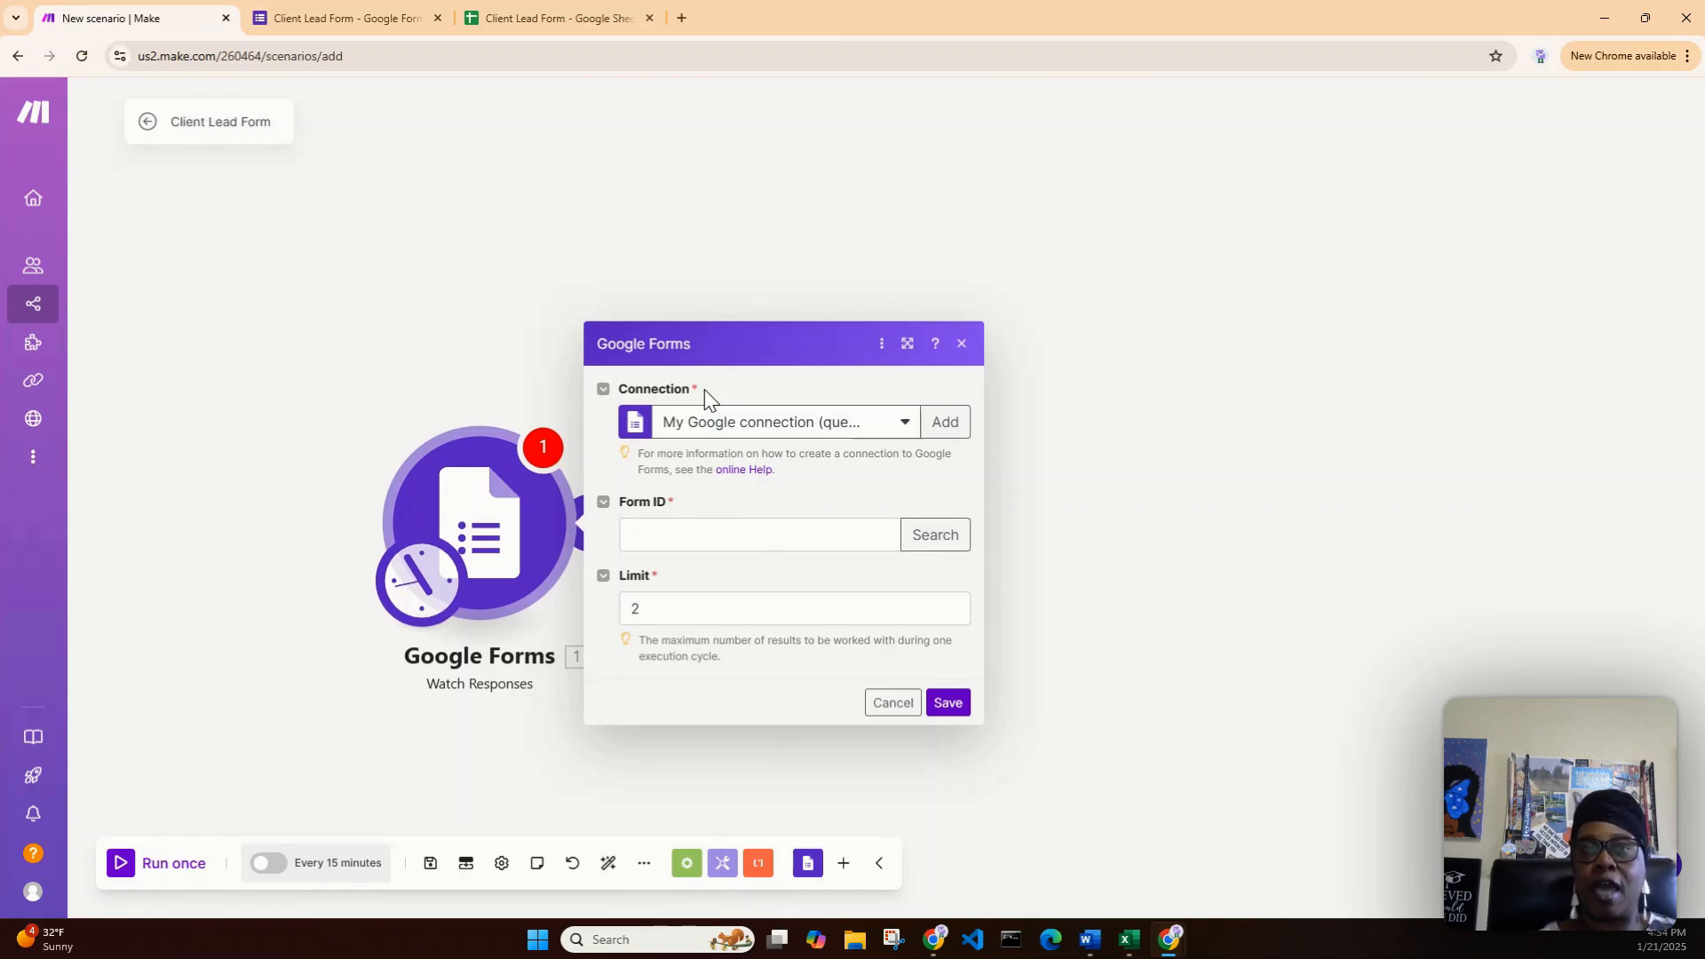
left_click(903, 427)
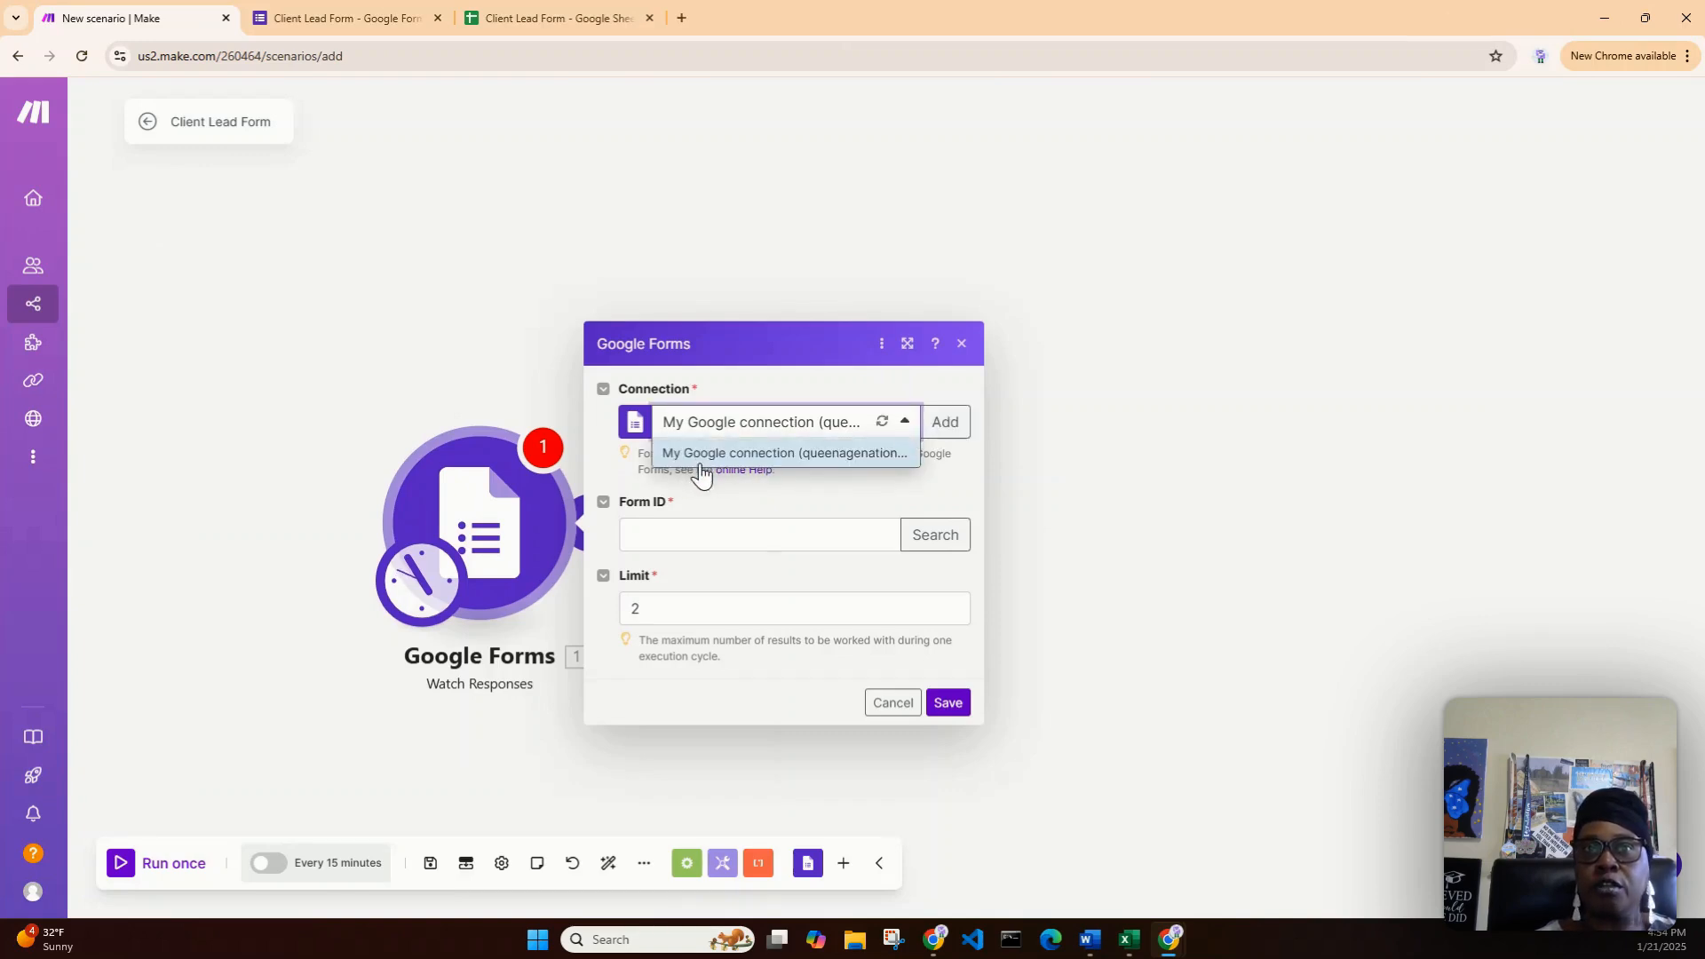
left_click(835, 488)
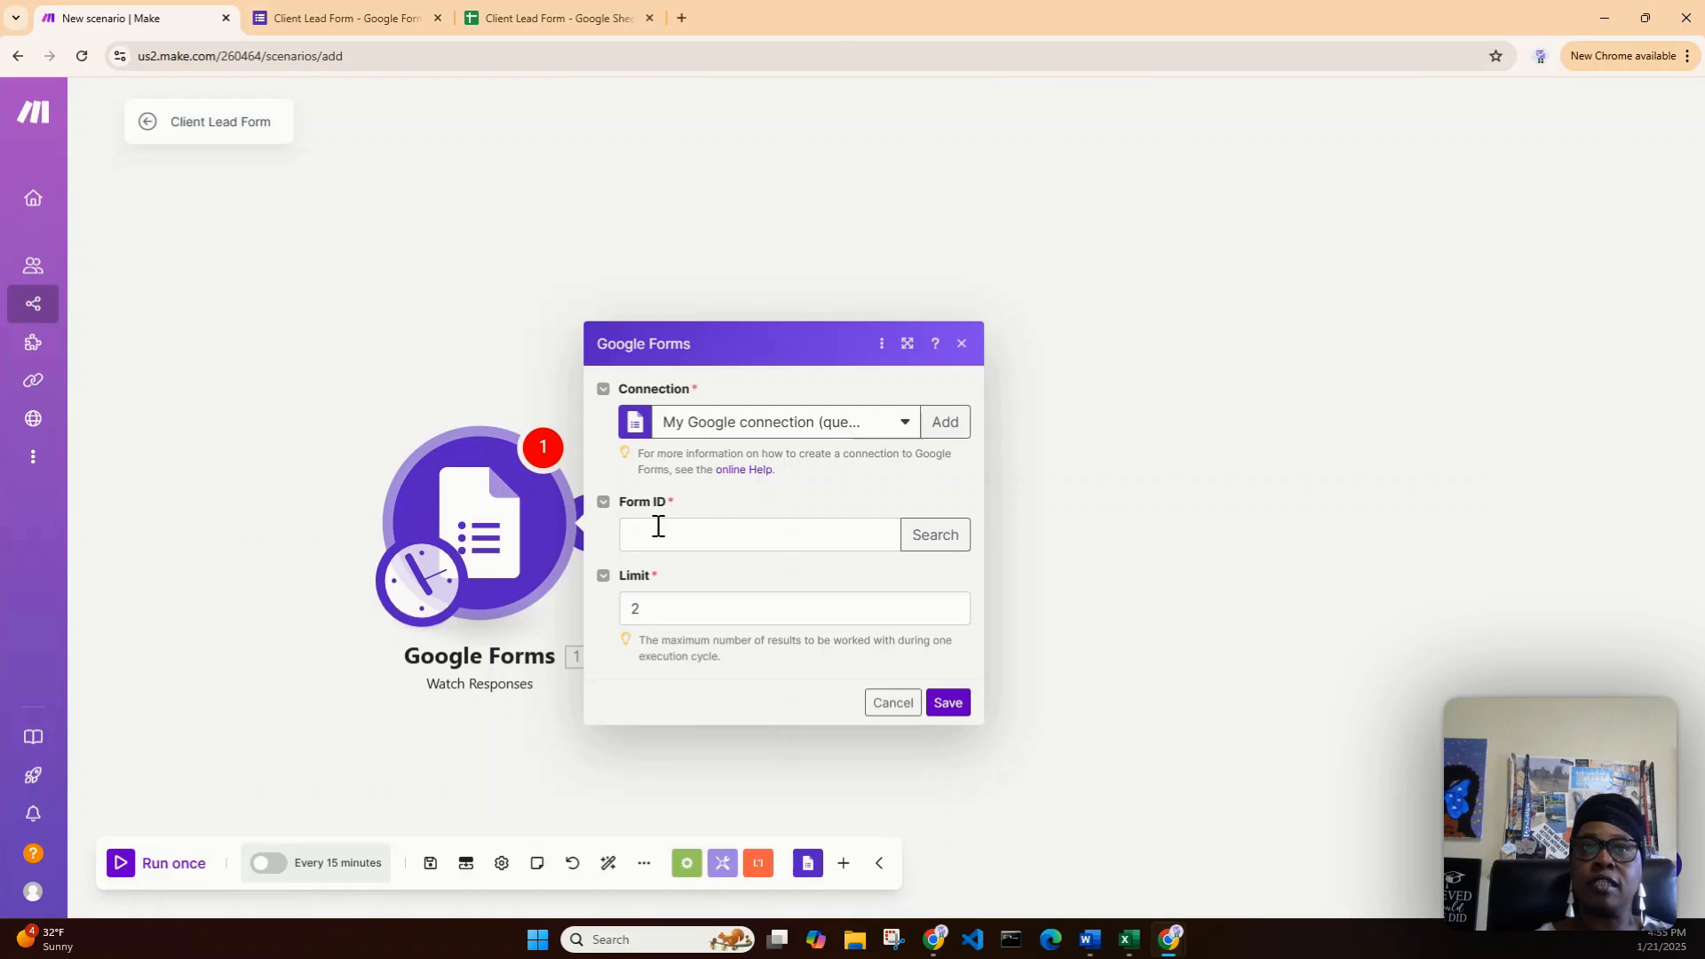
left_click(649, 535)
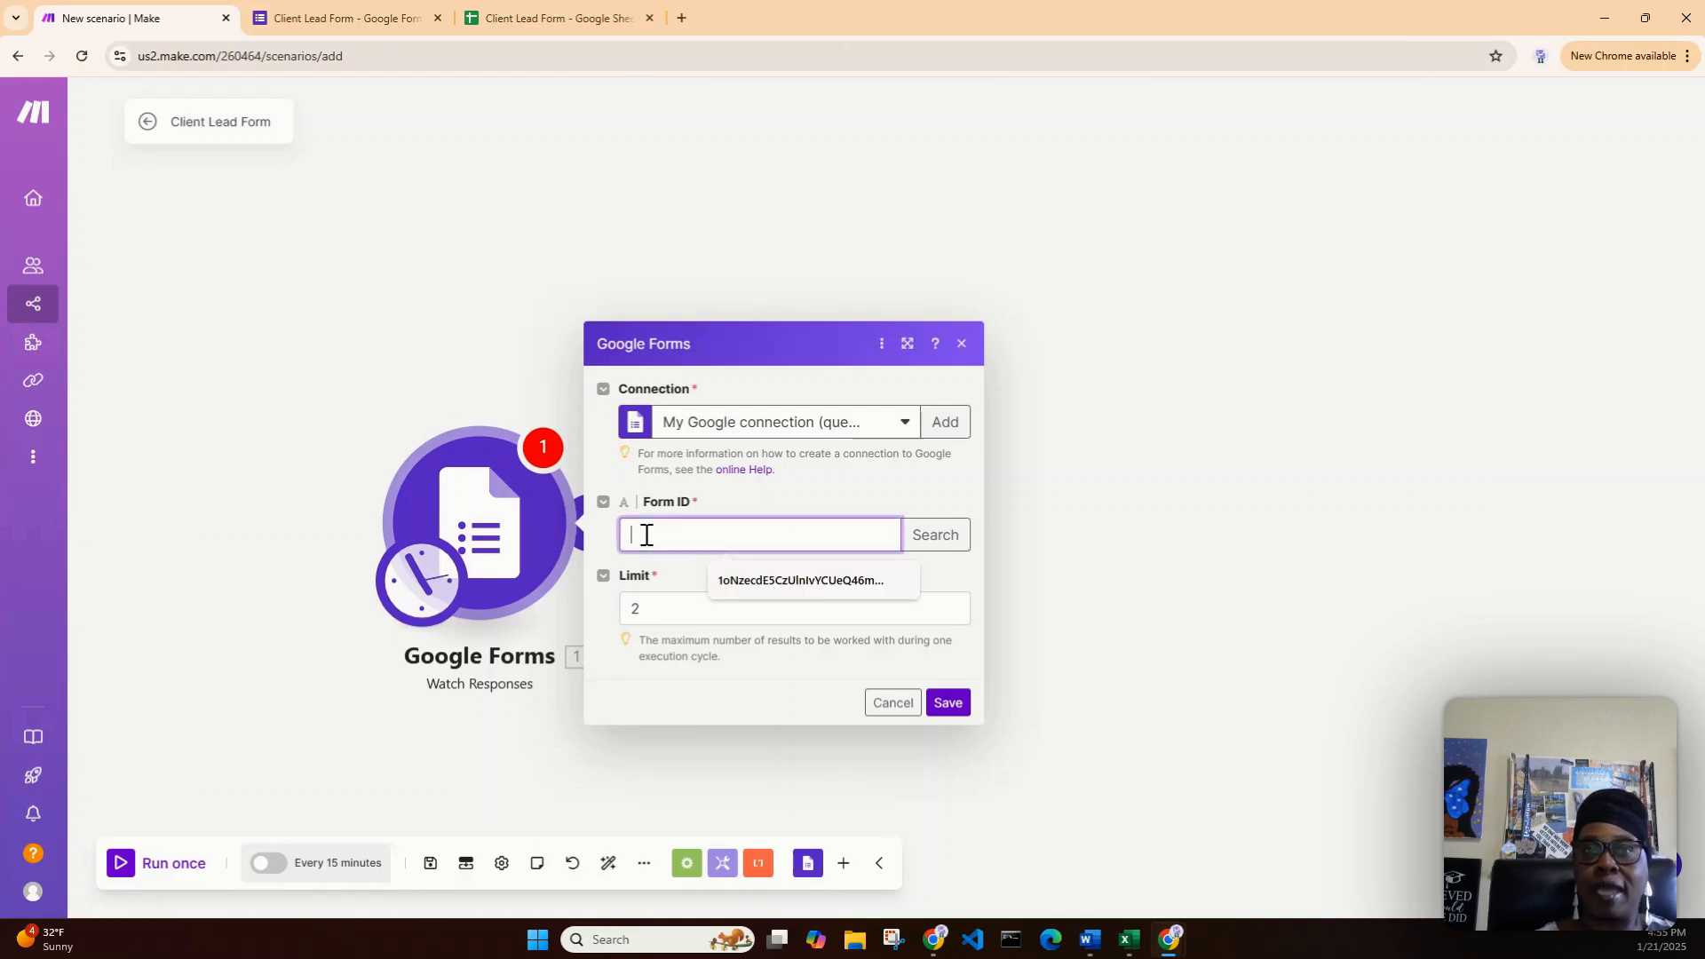
left_click(703, 502)
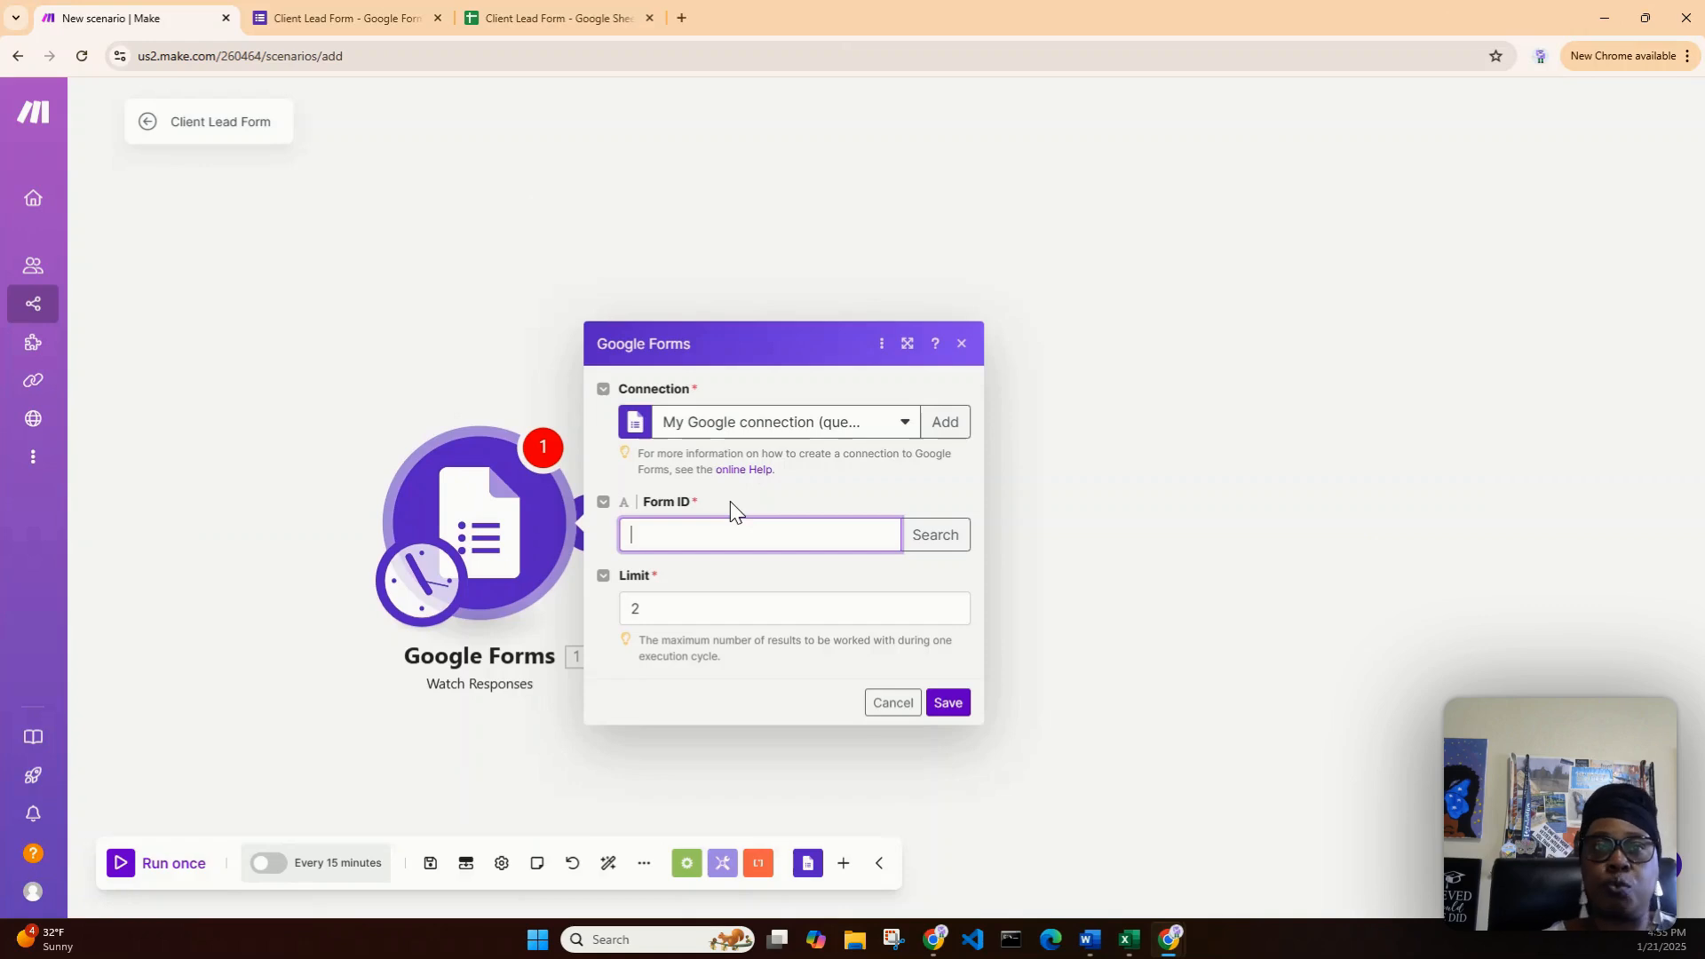
left_click(655, 610)
double_click(634, 638)
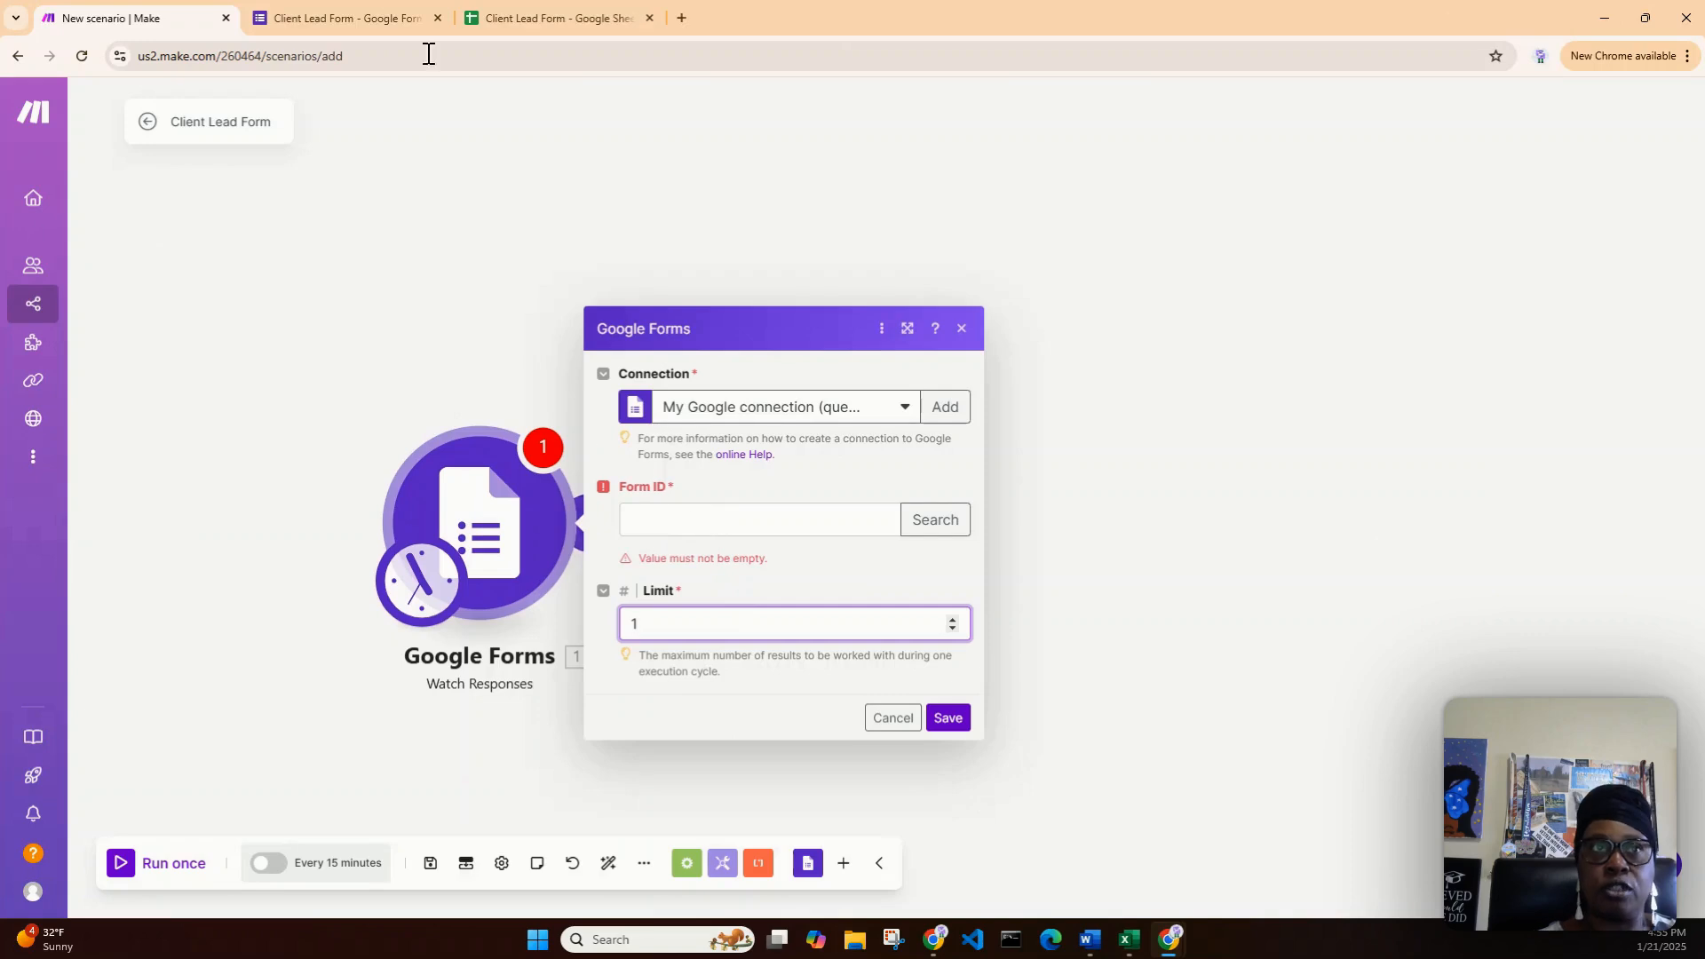
- Publish the Client Lead Form to anyone with the link and copy its shortened responder URL
left_click(323, 13)
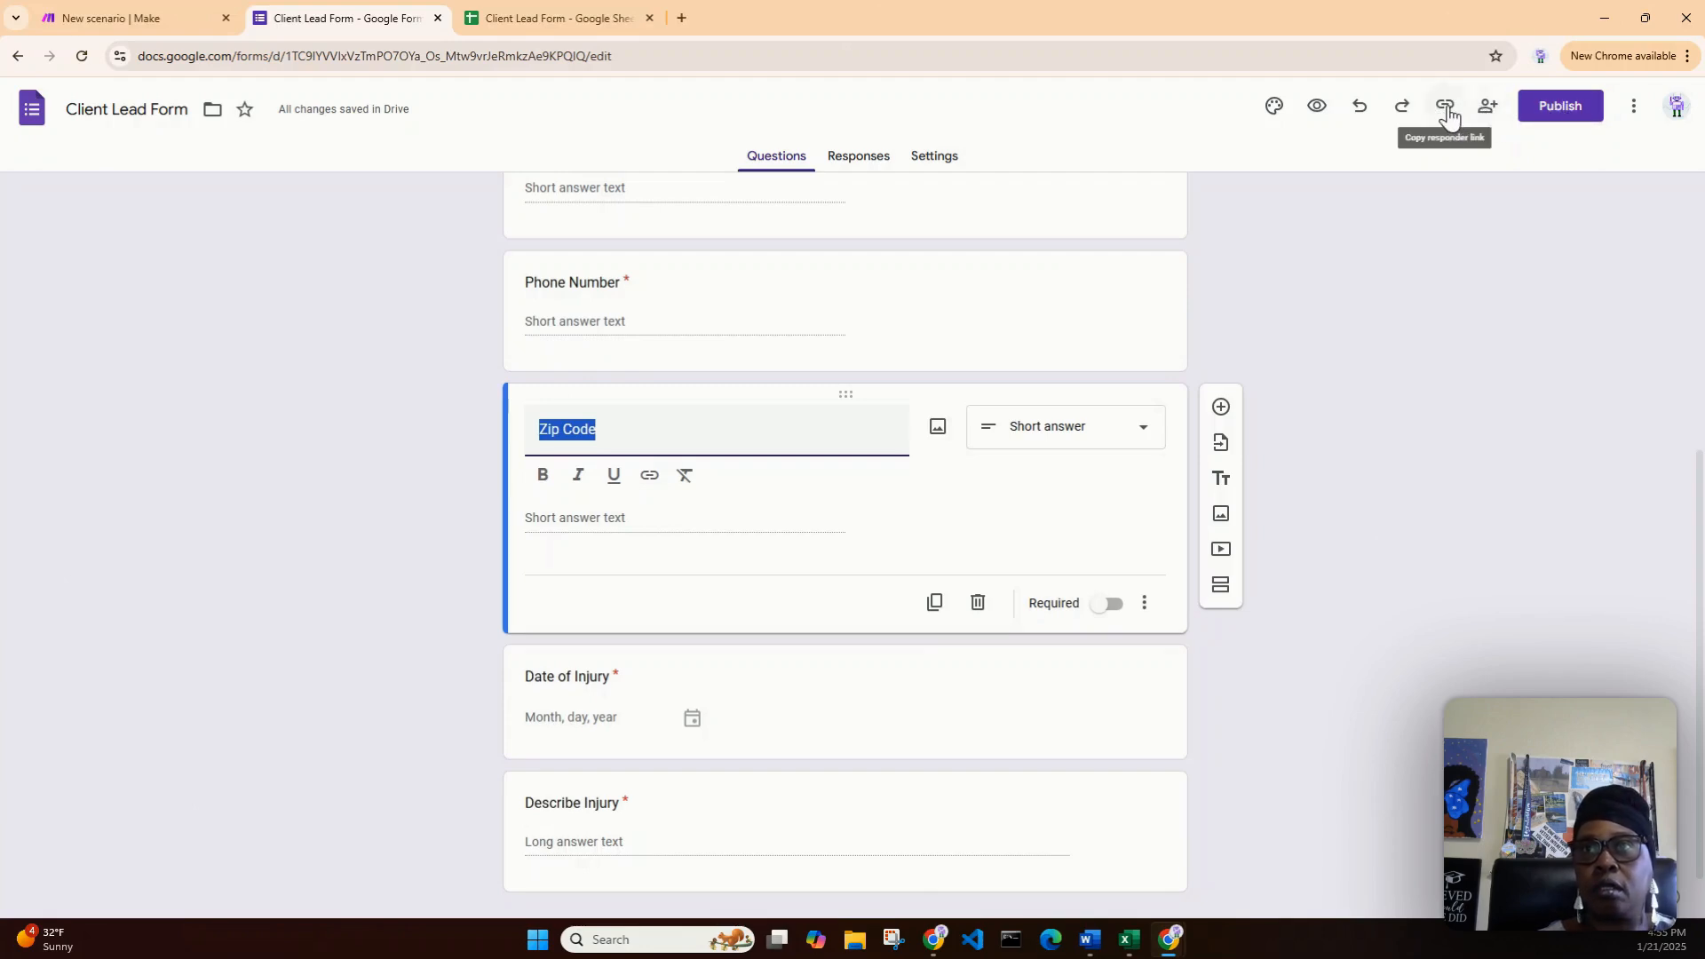
left_click(1545, 105)
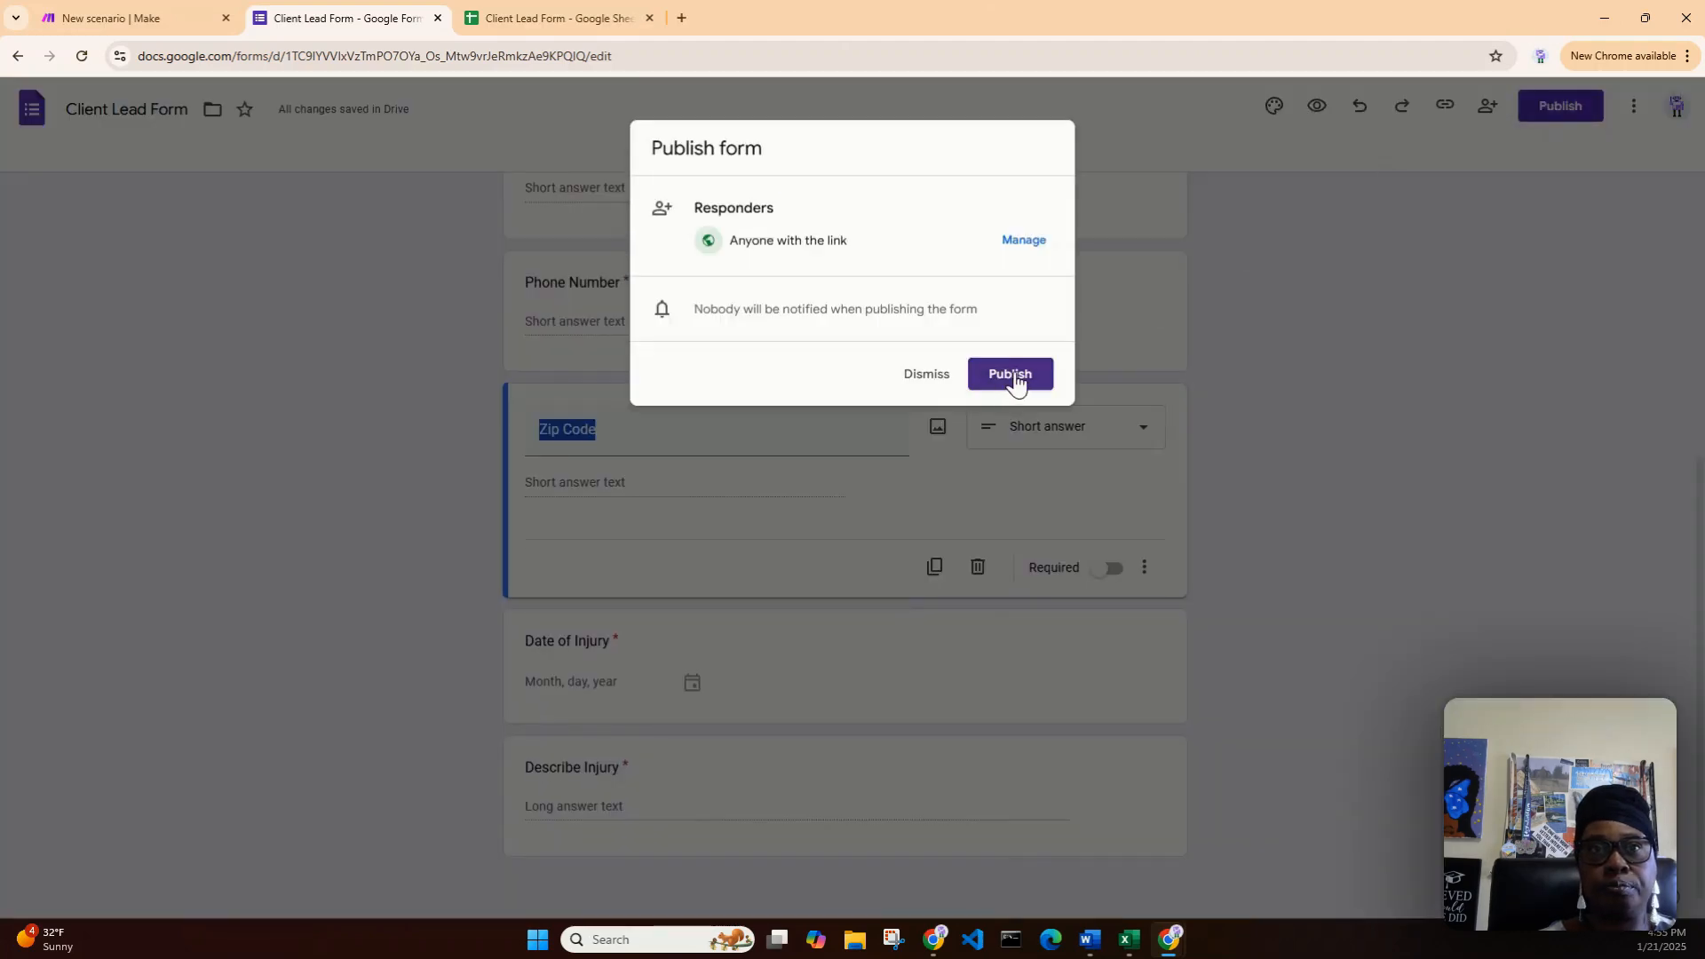
left_click(1017, 374)
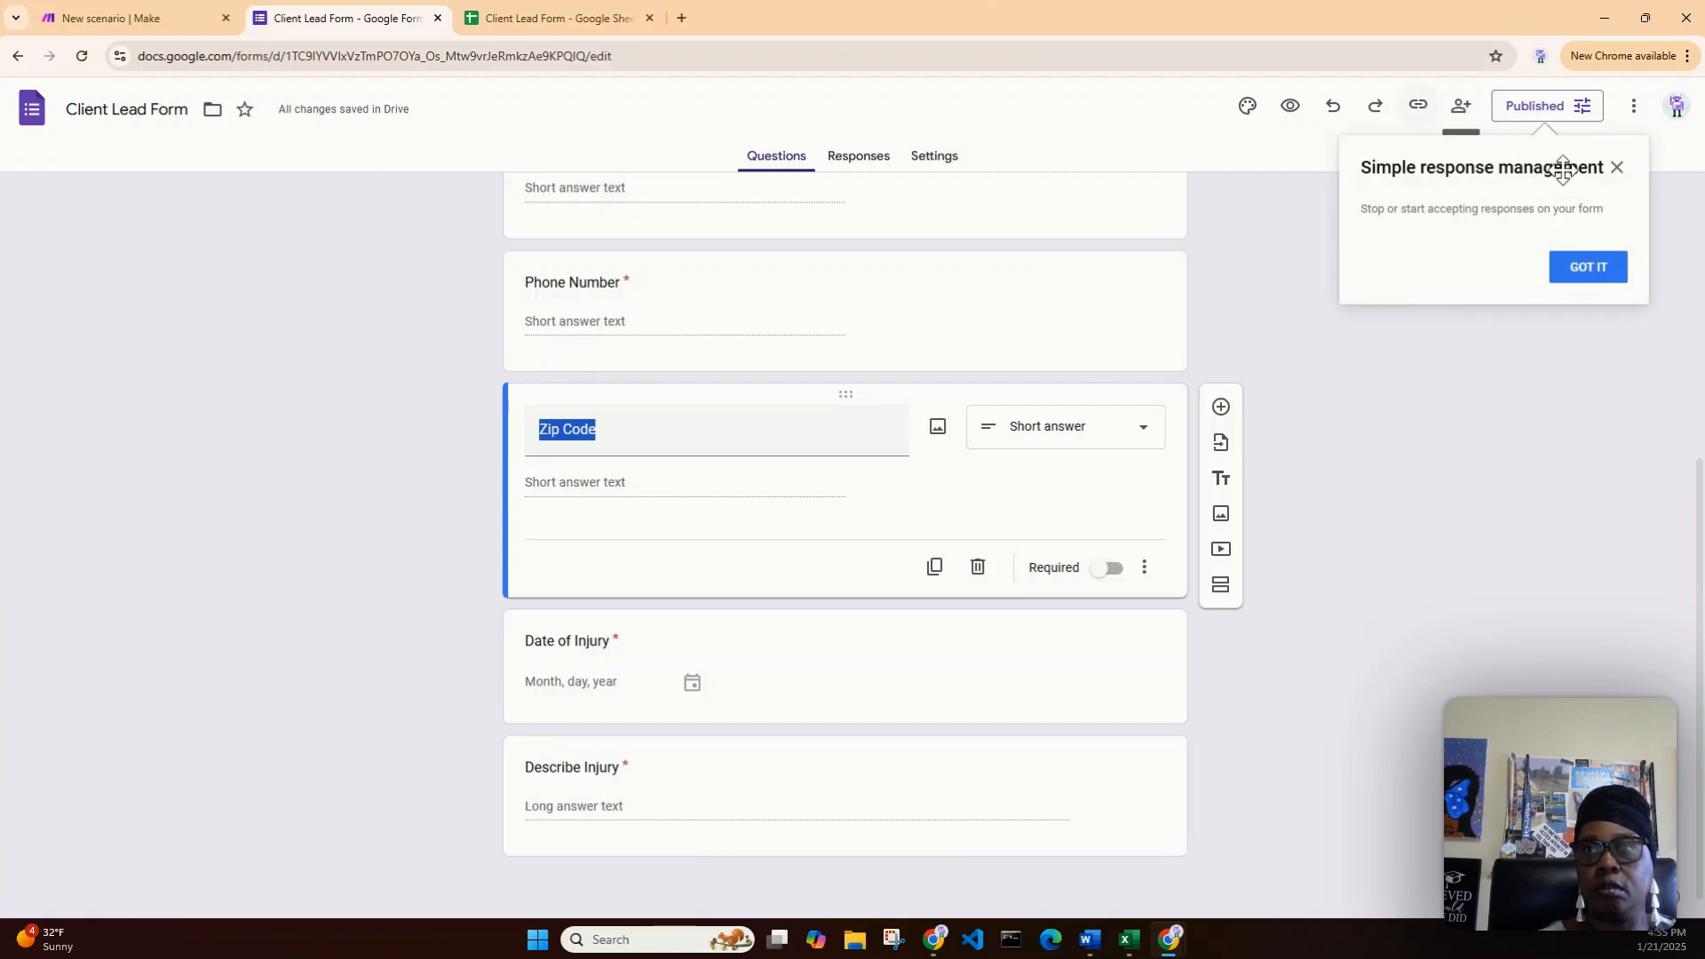
left_click(1617, 168)
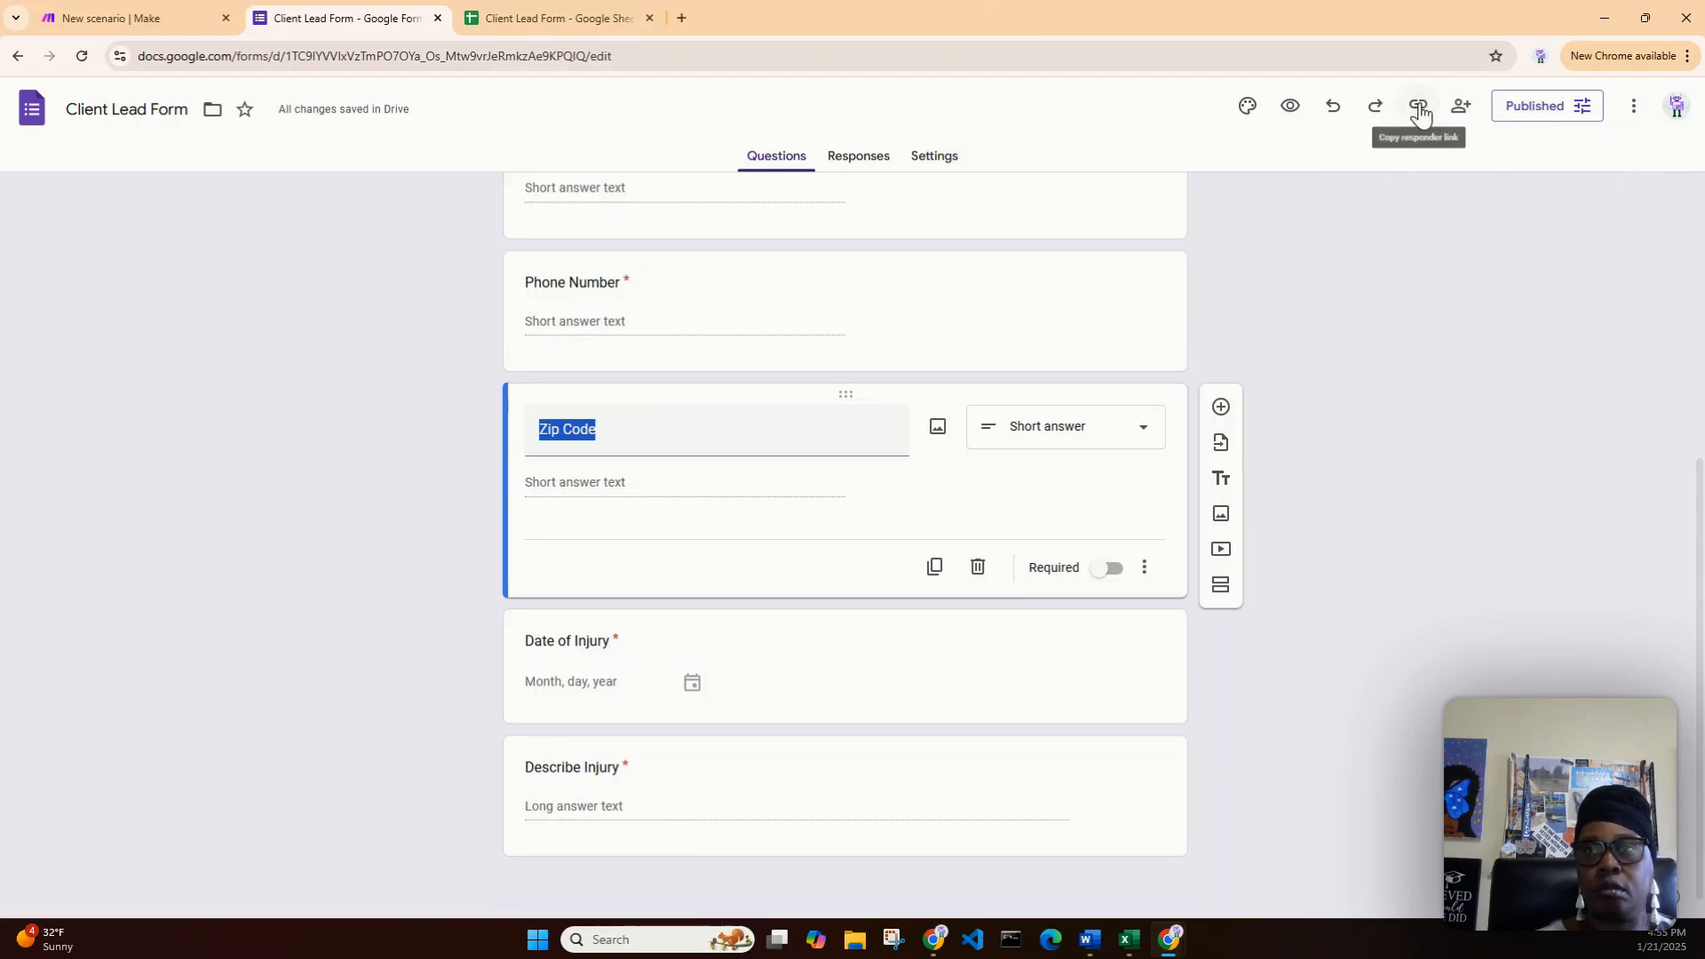
left_click(1418, 106)
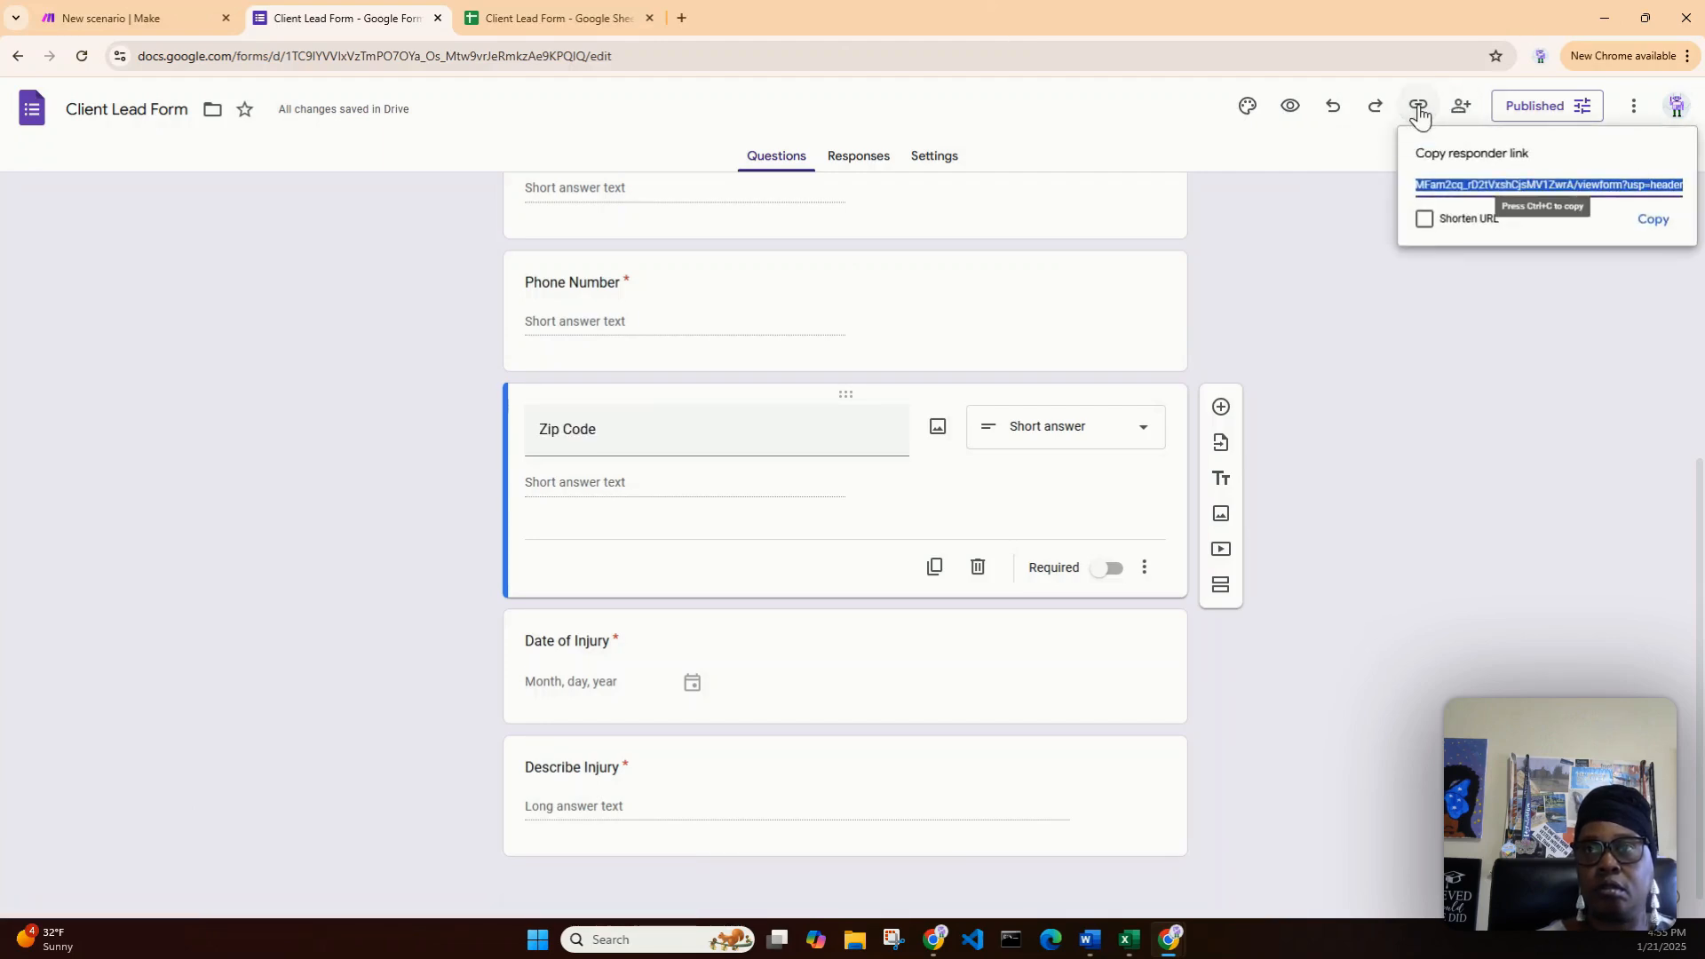
left_click(1426, 220)
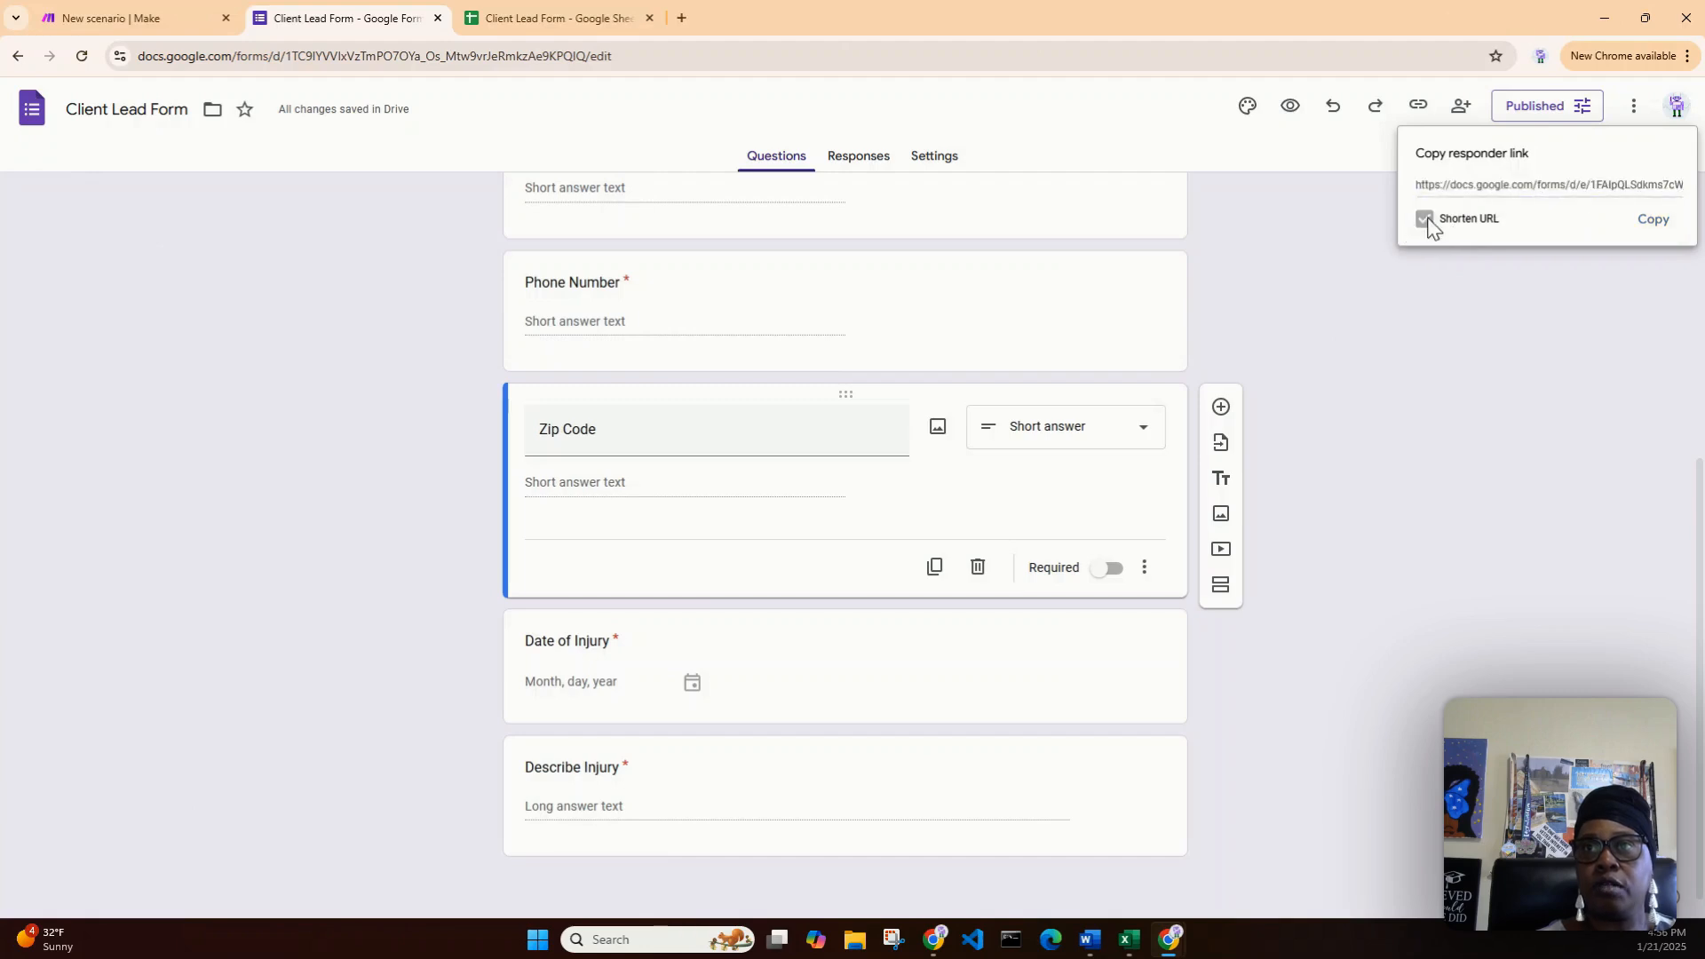
left_click(1654, 222)
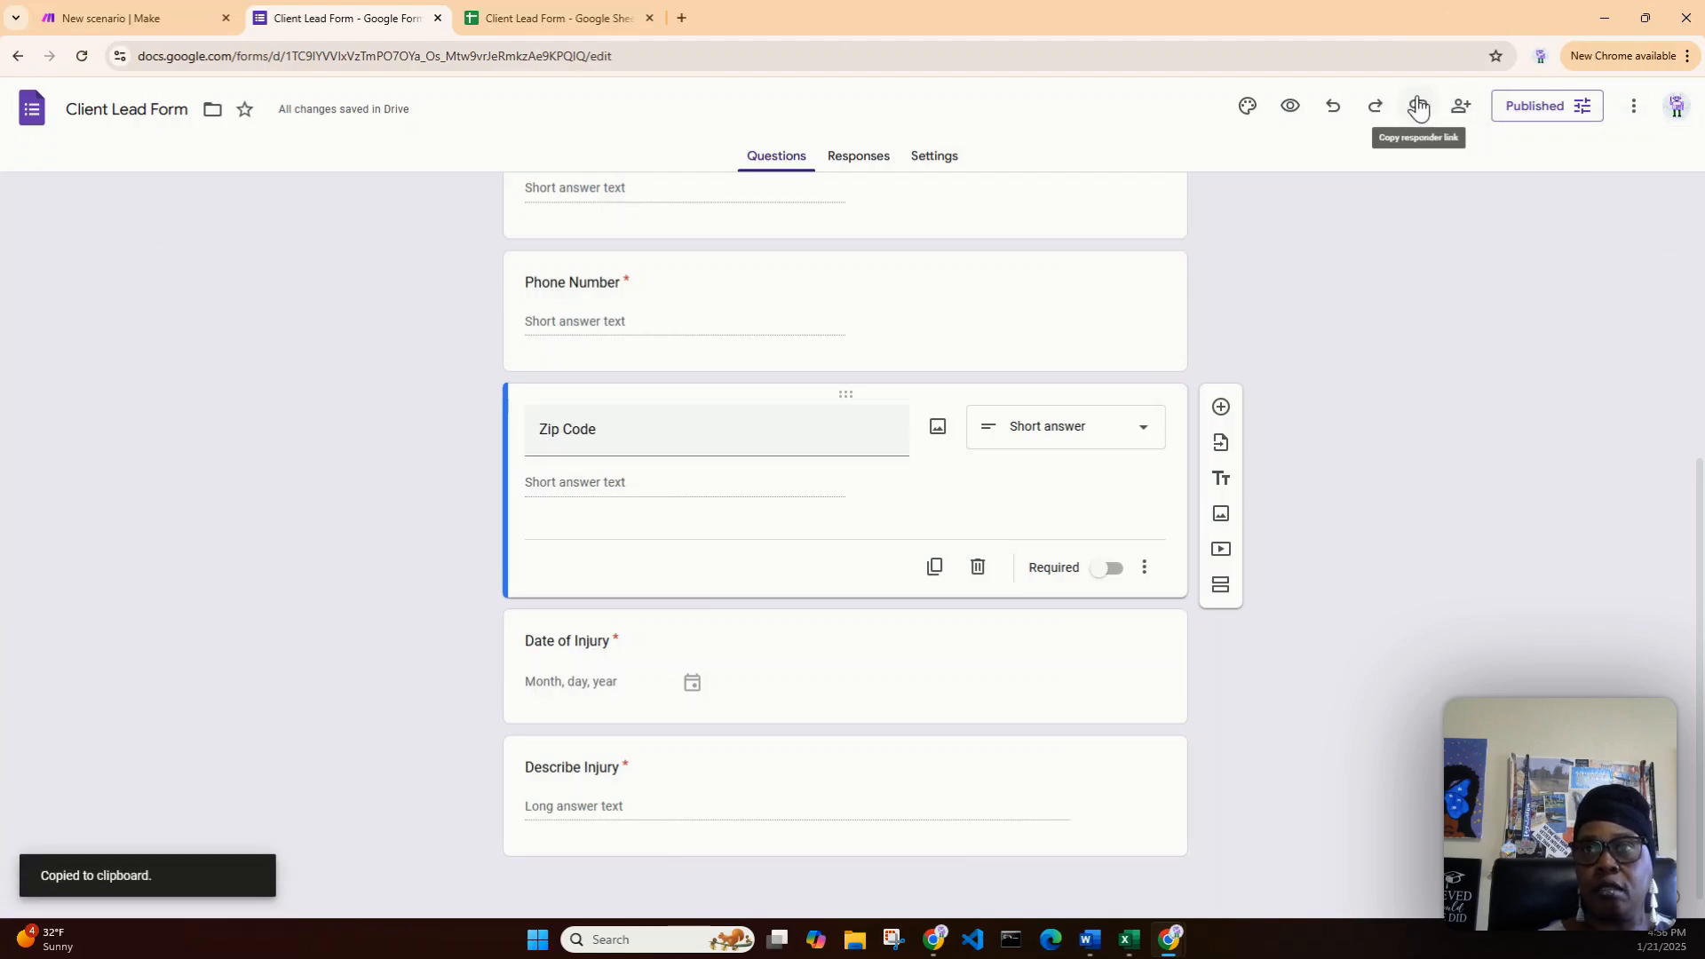
- Open the shortened responder link in a new browser tab
left_click(681, 18)
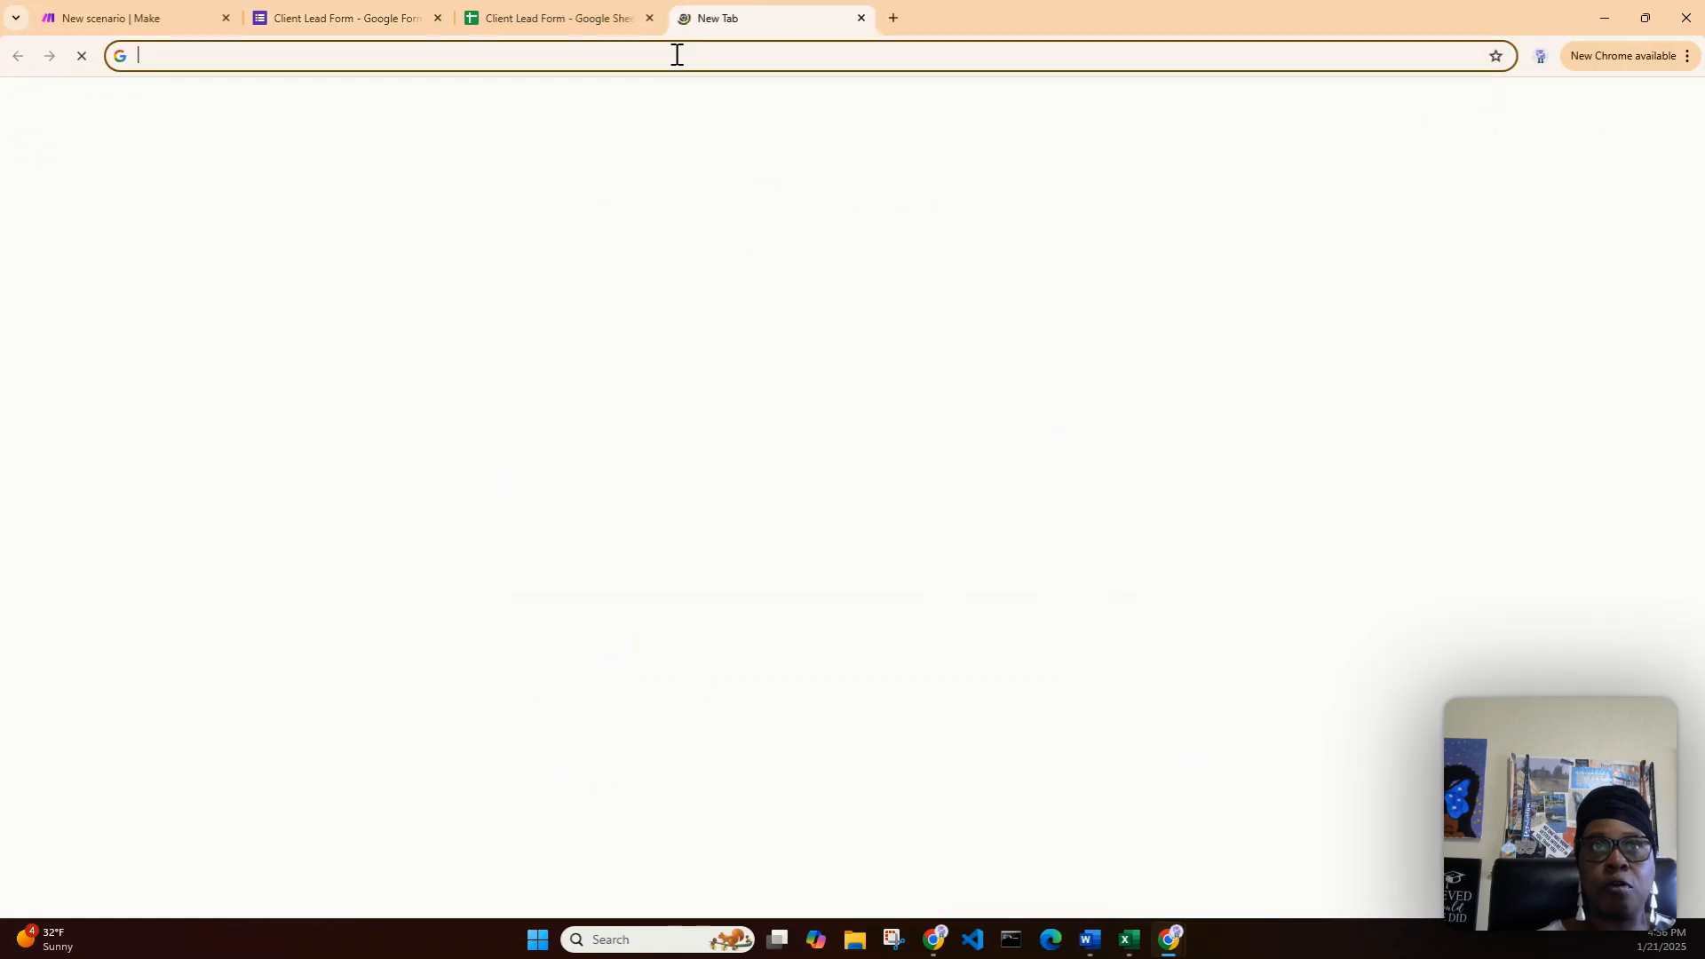
right_click(676, 60)
left_click(799, 232)
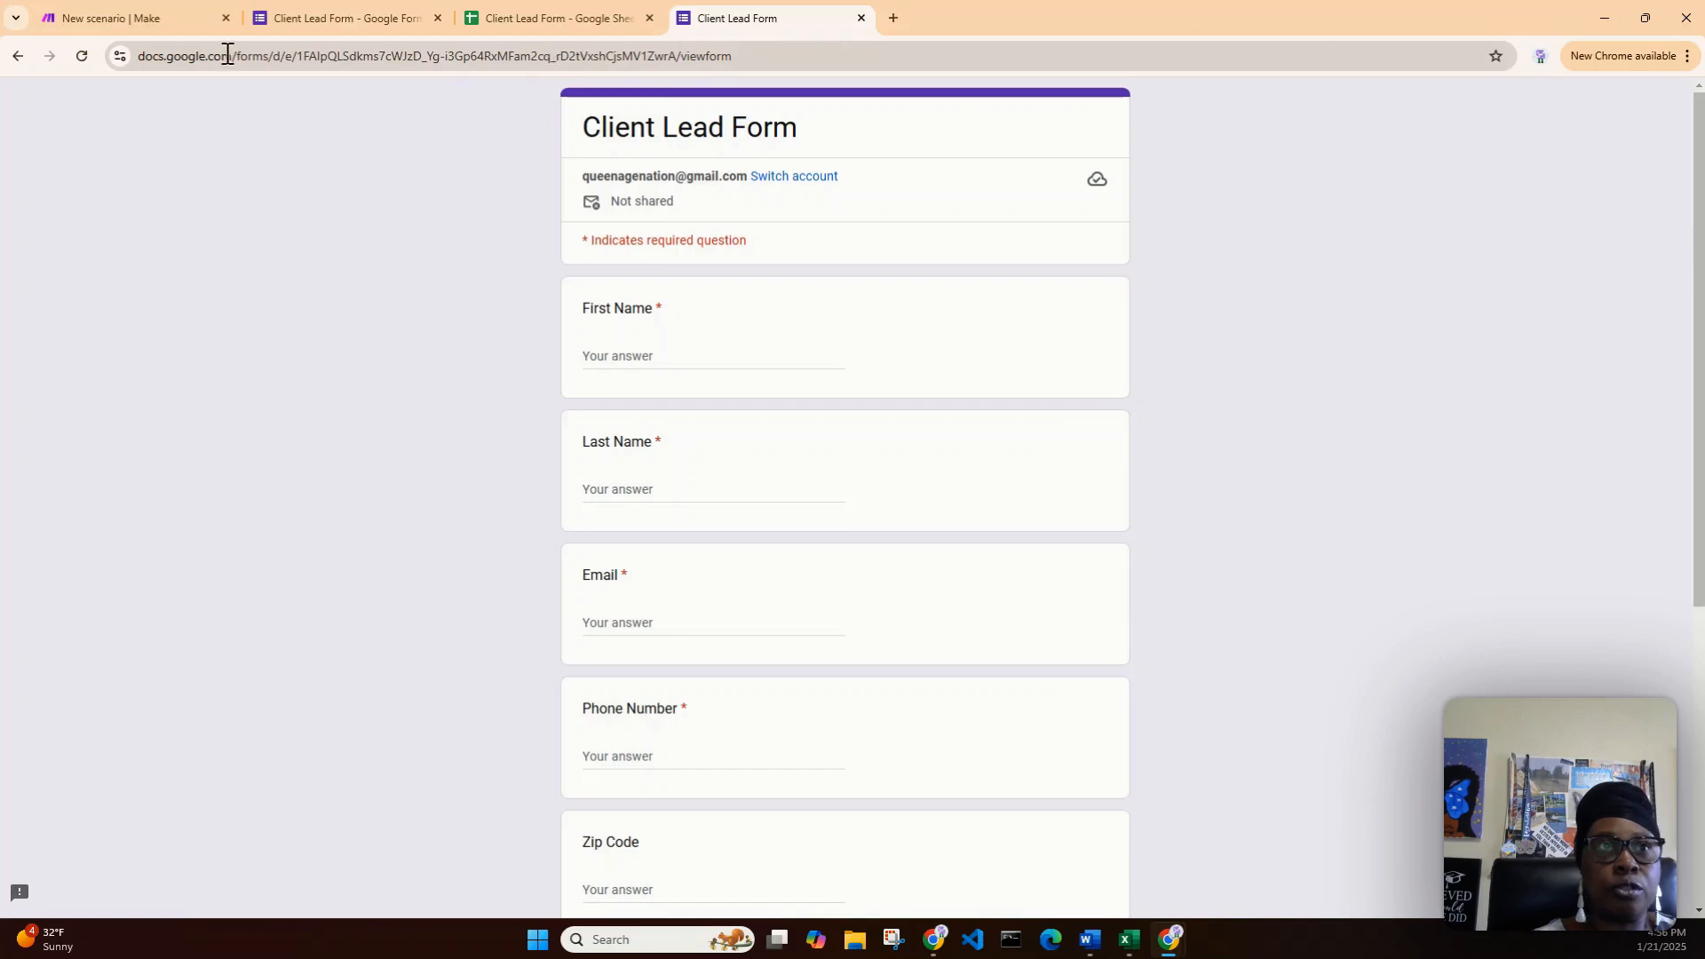
- Copy the form ID from the live form's web address
left_click(302, 57)
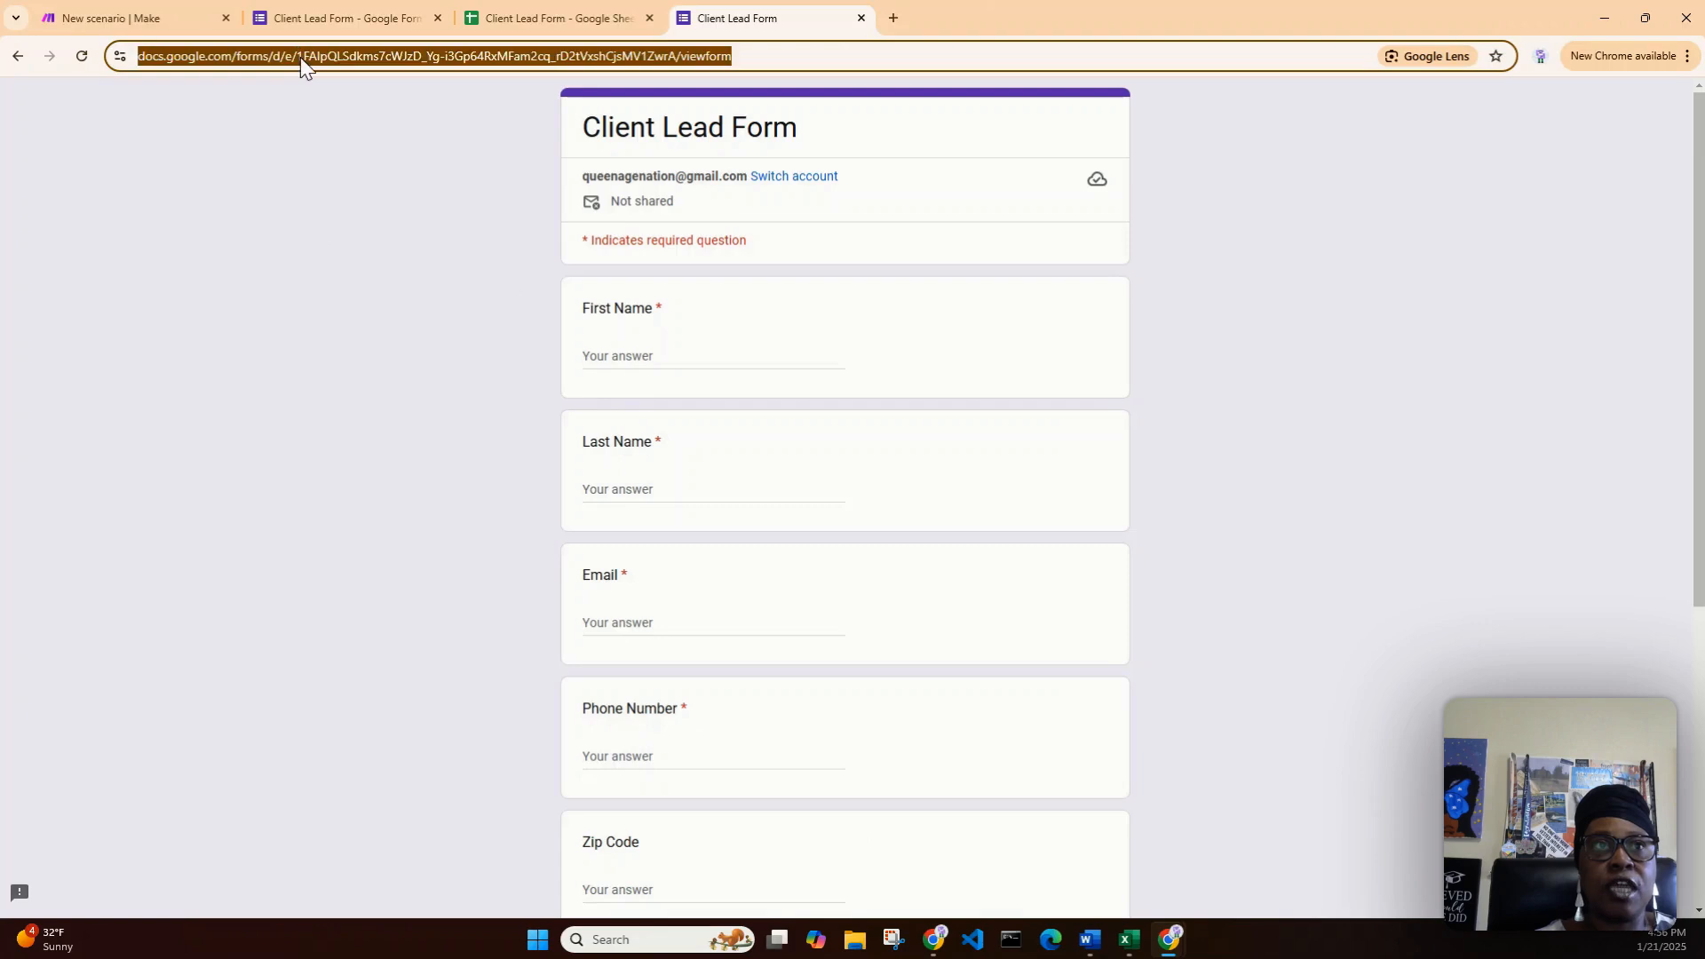
left_click(301, 57)
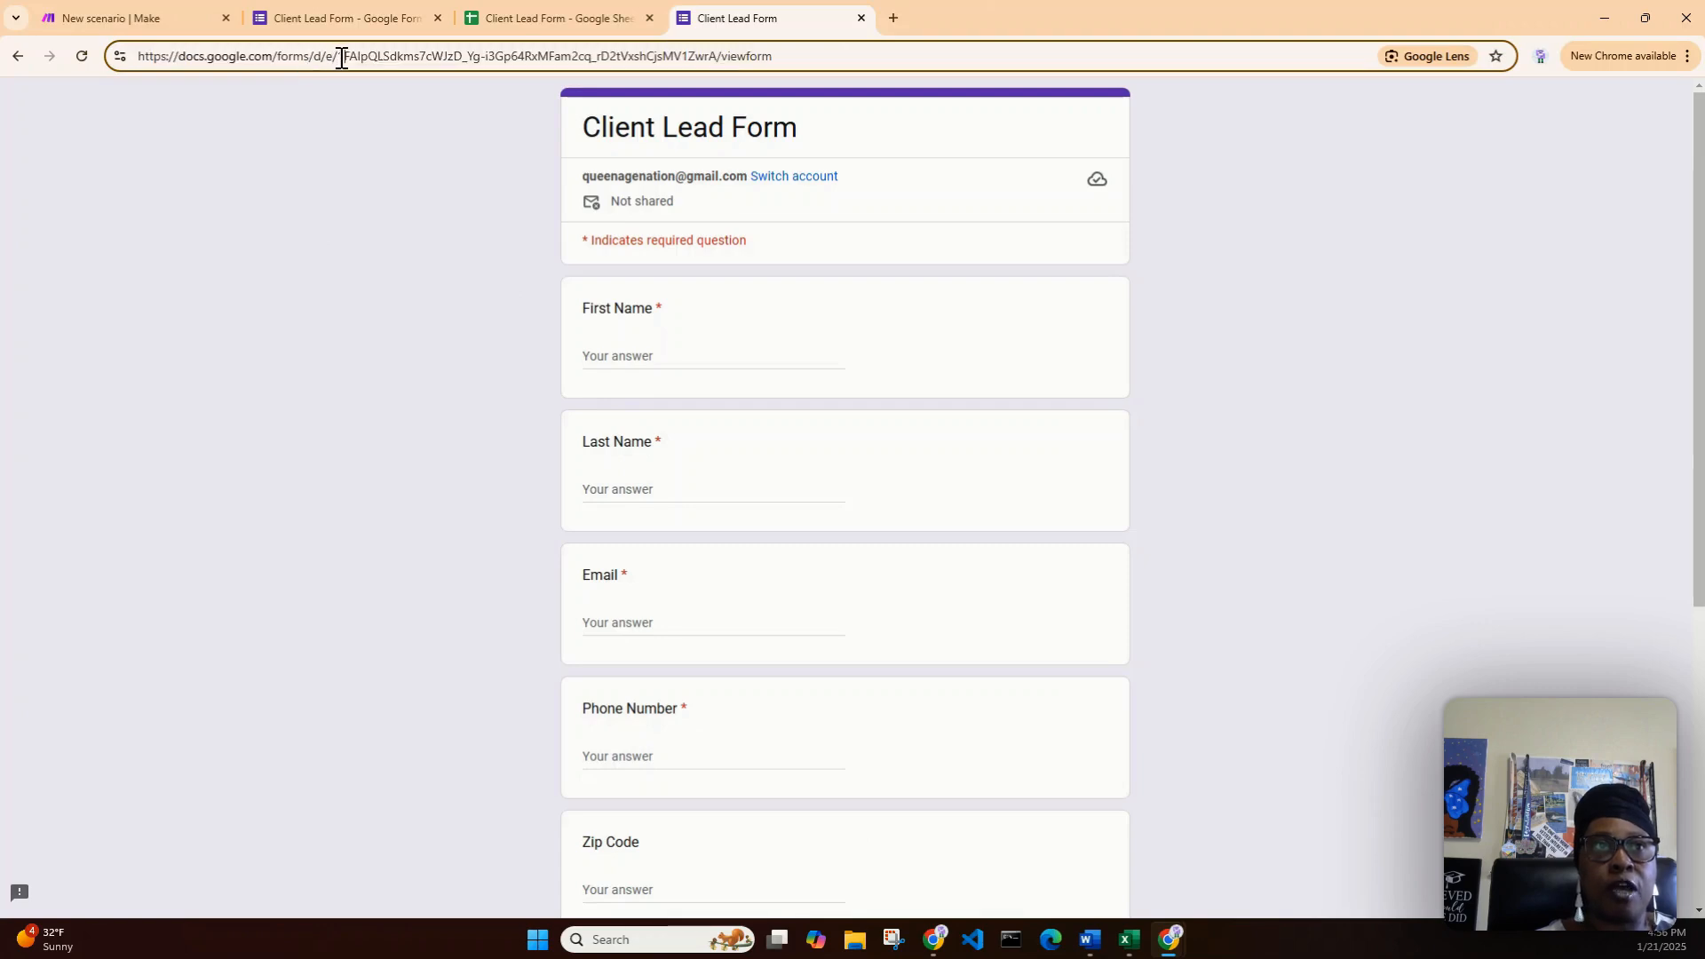
left_click_drag(337, 56, 718, 68)
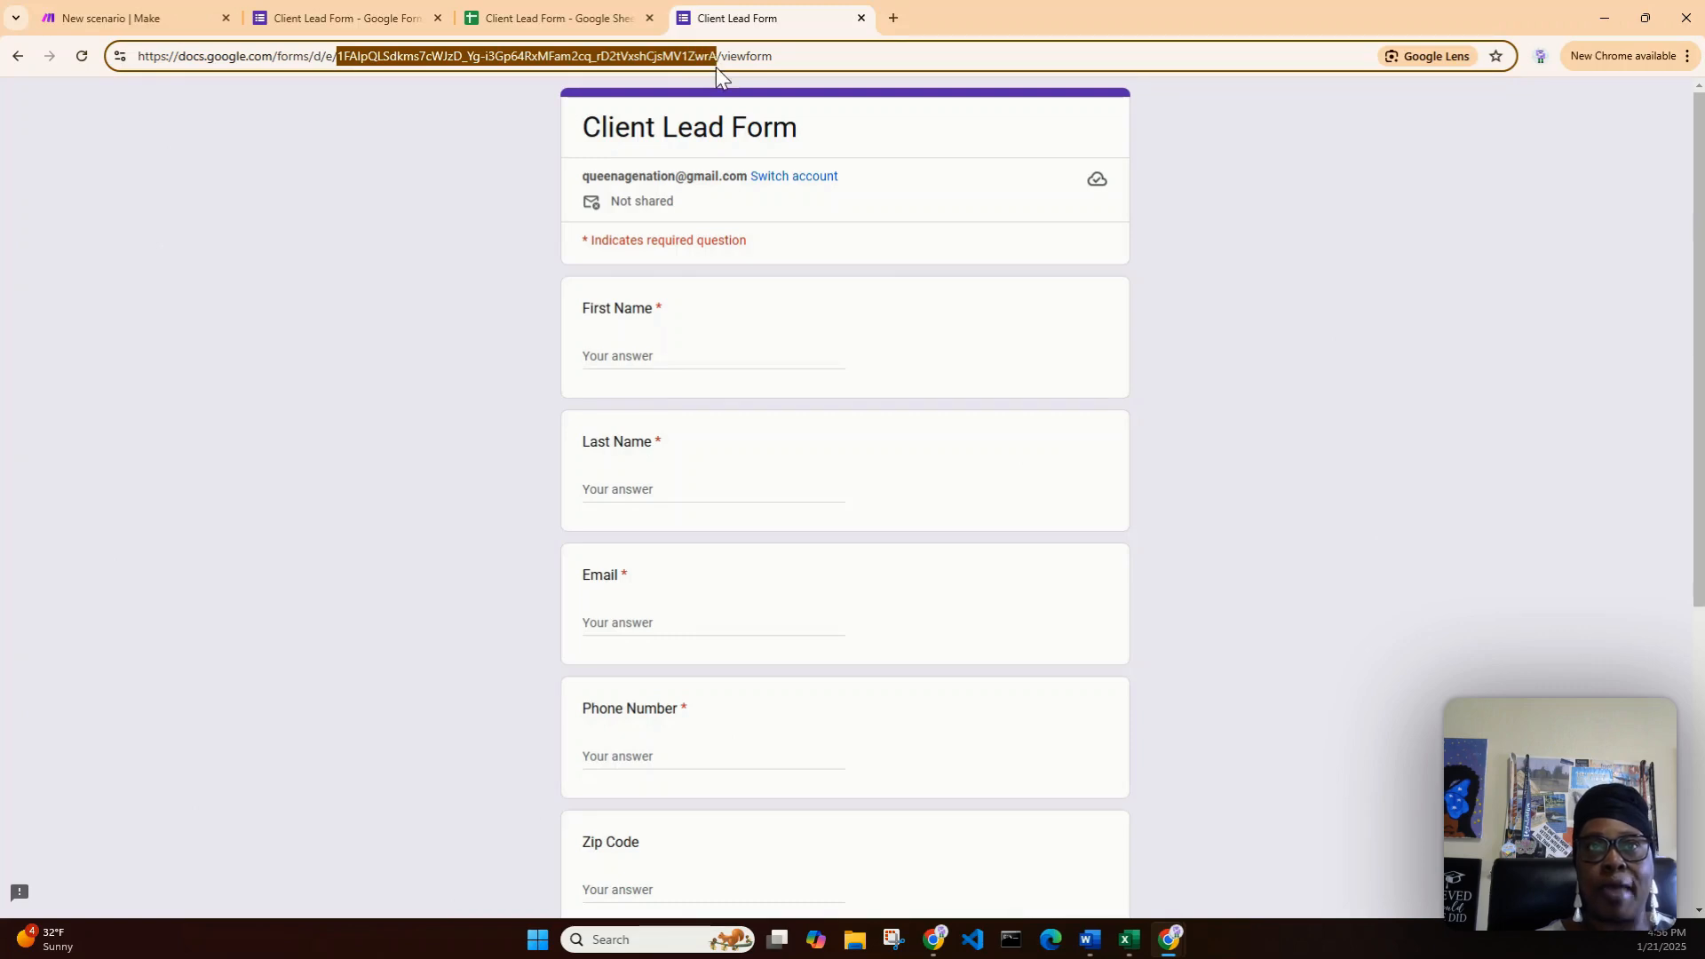
right_click(698, 61)
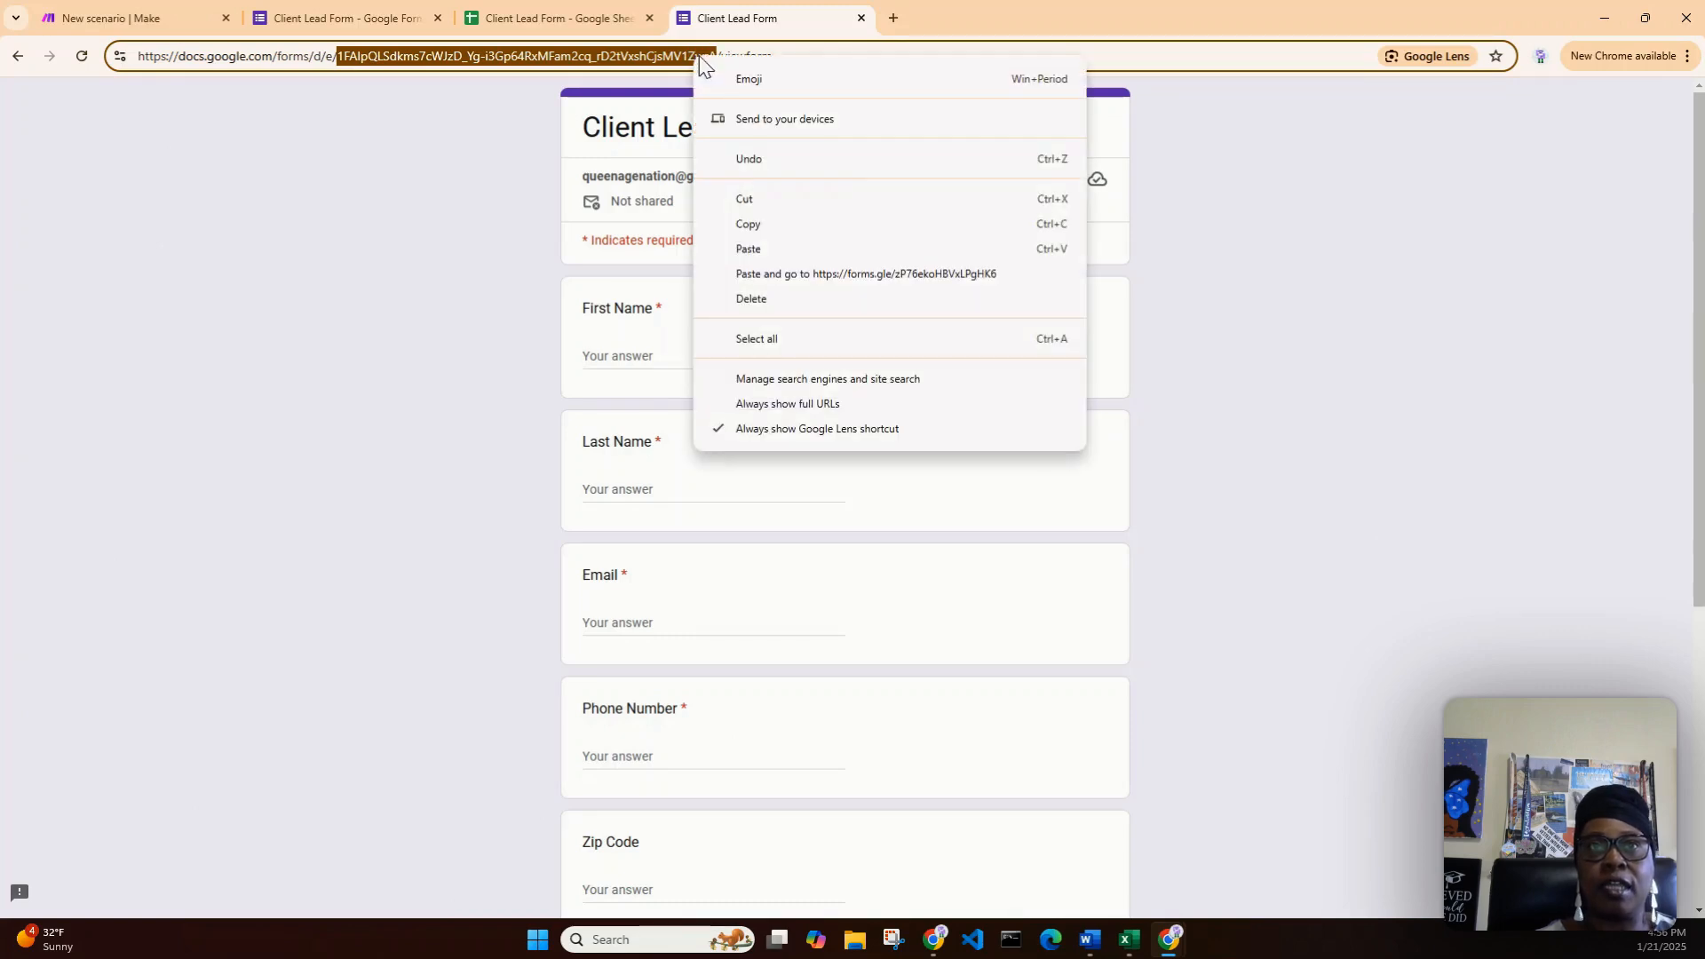
left_click(793, 233)
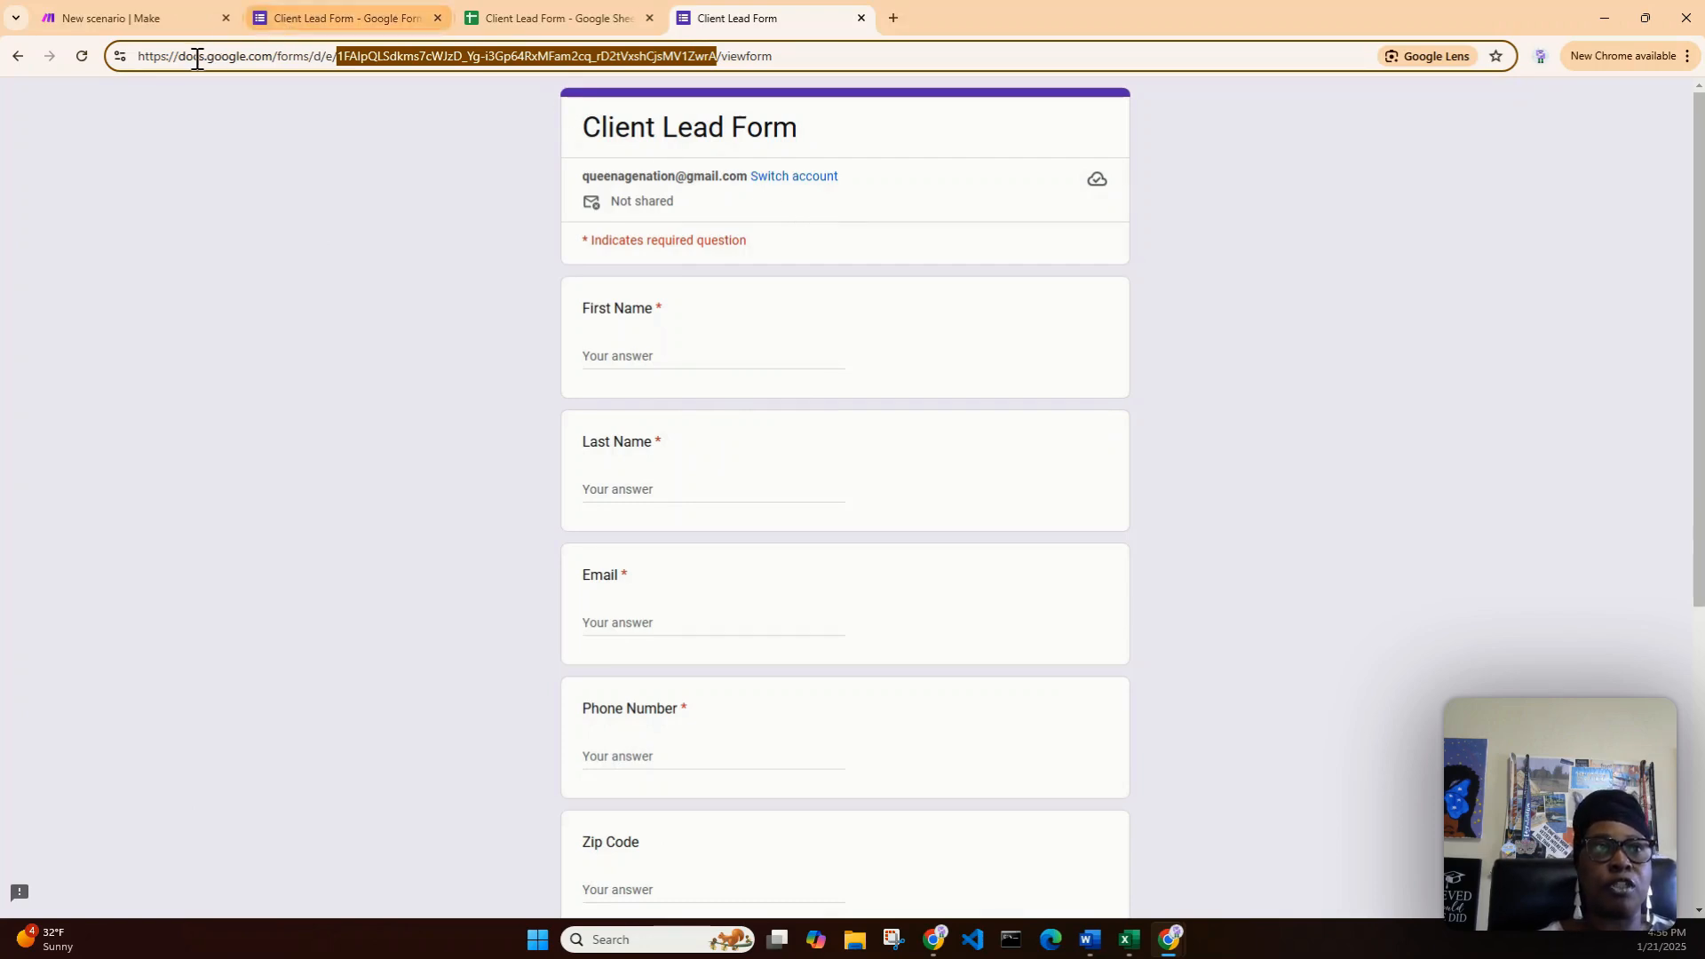
left_click(371, 14)
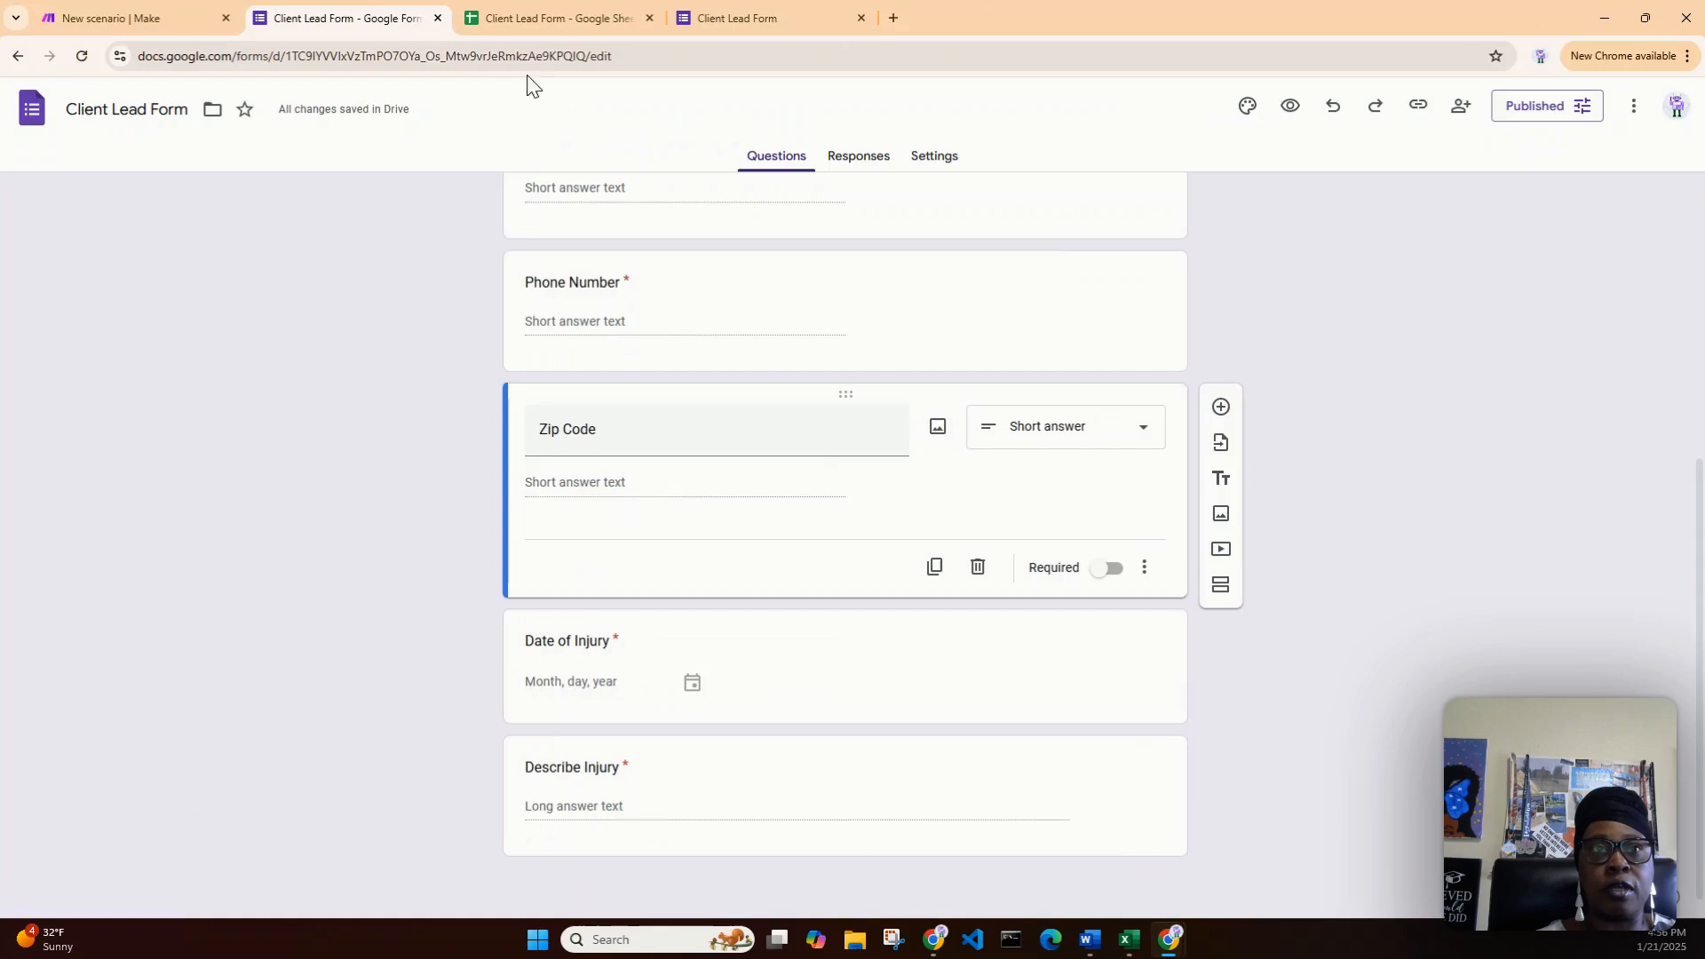
- Paste the form ID into the Watch Responses trigger and save it to start from now on
left_click(132, 14)
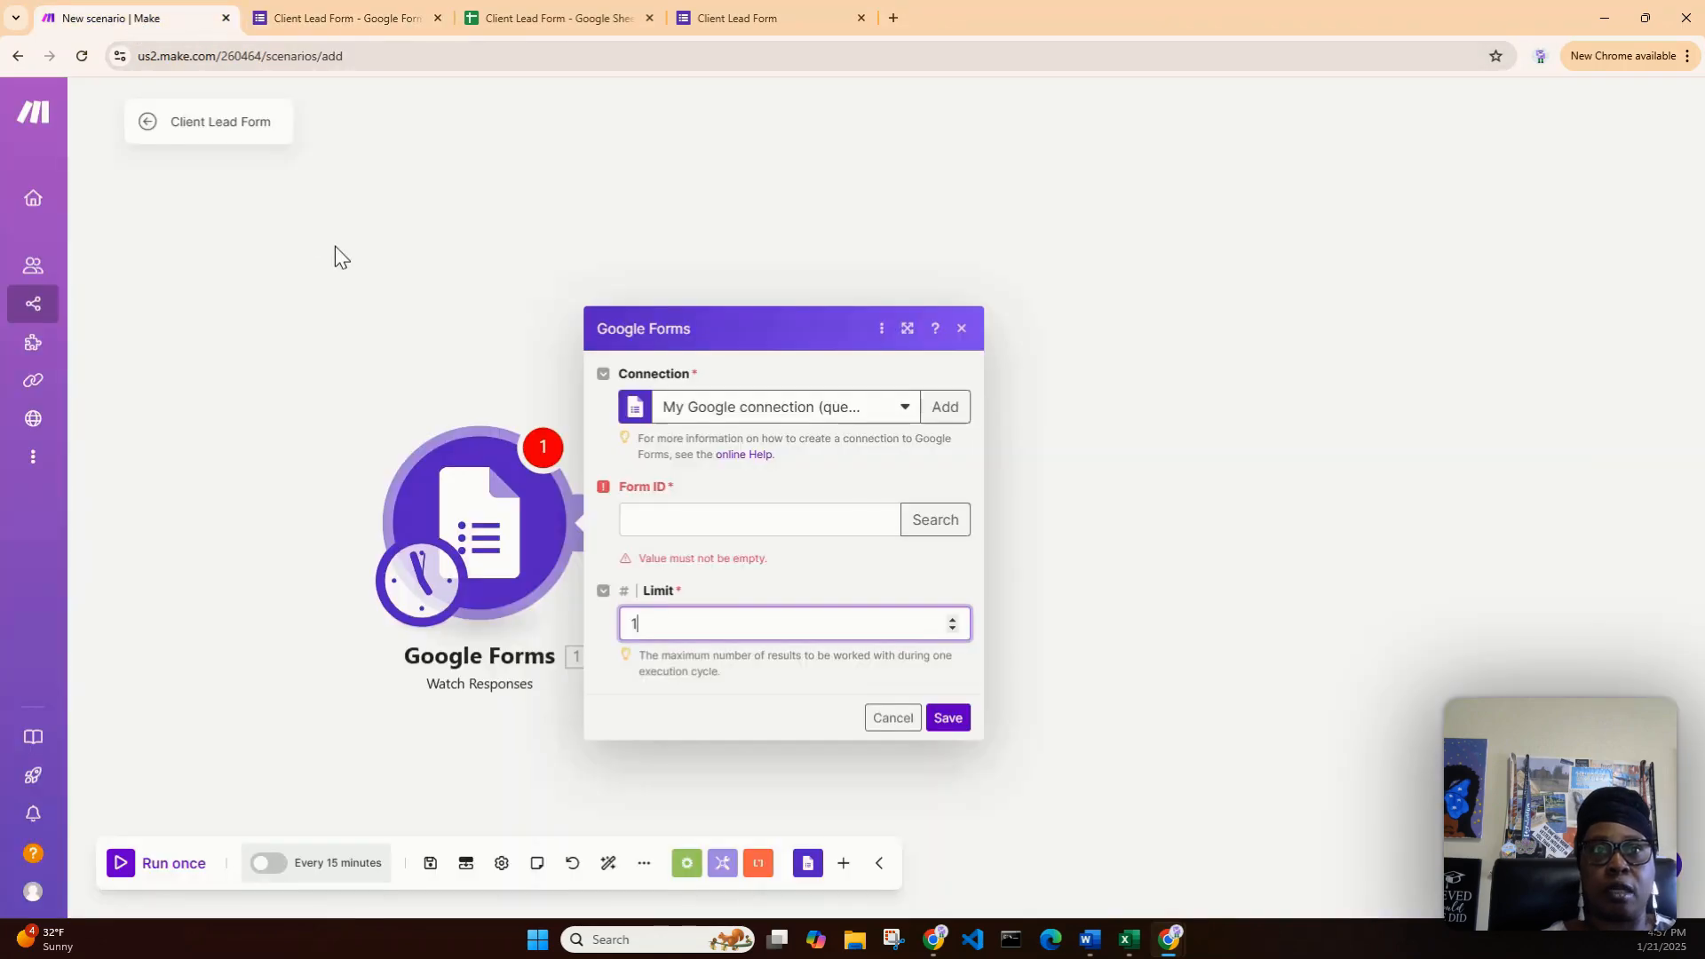
left_click(681, 521)
right_click(665, 546)
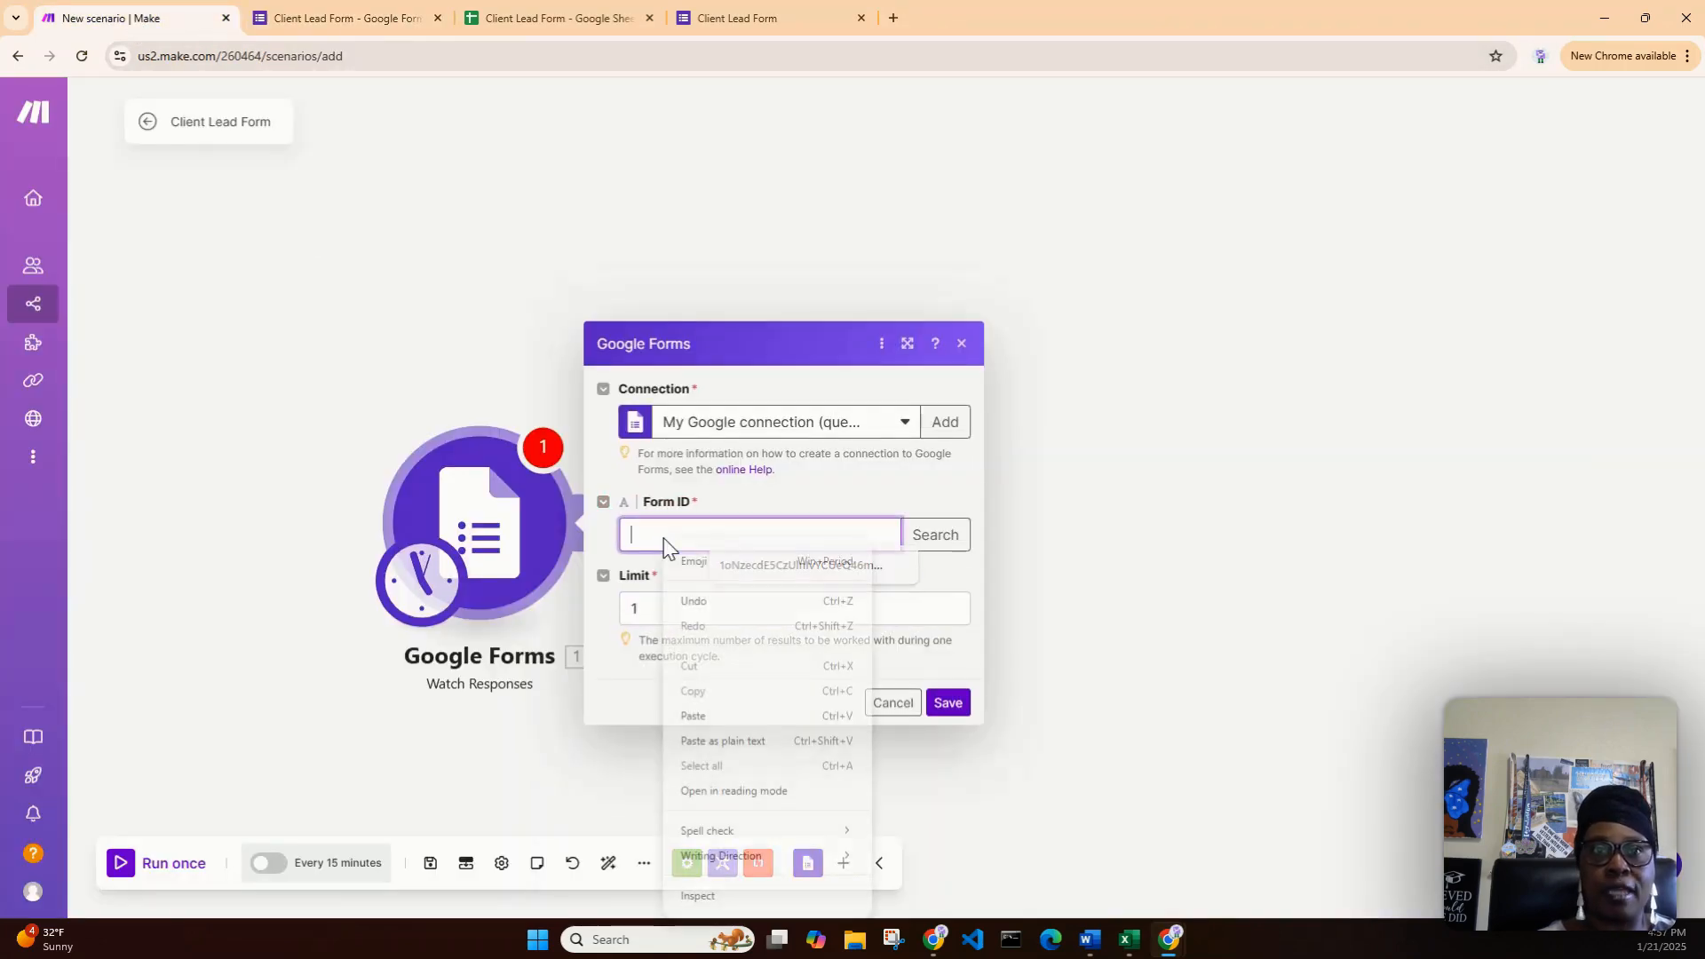
left_click(725, 717)
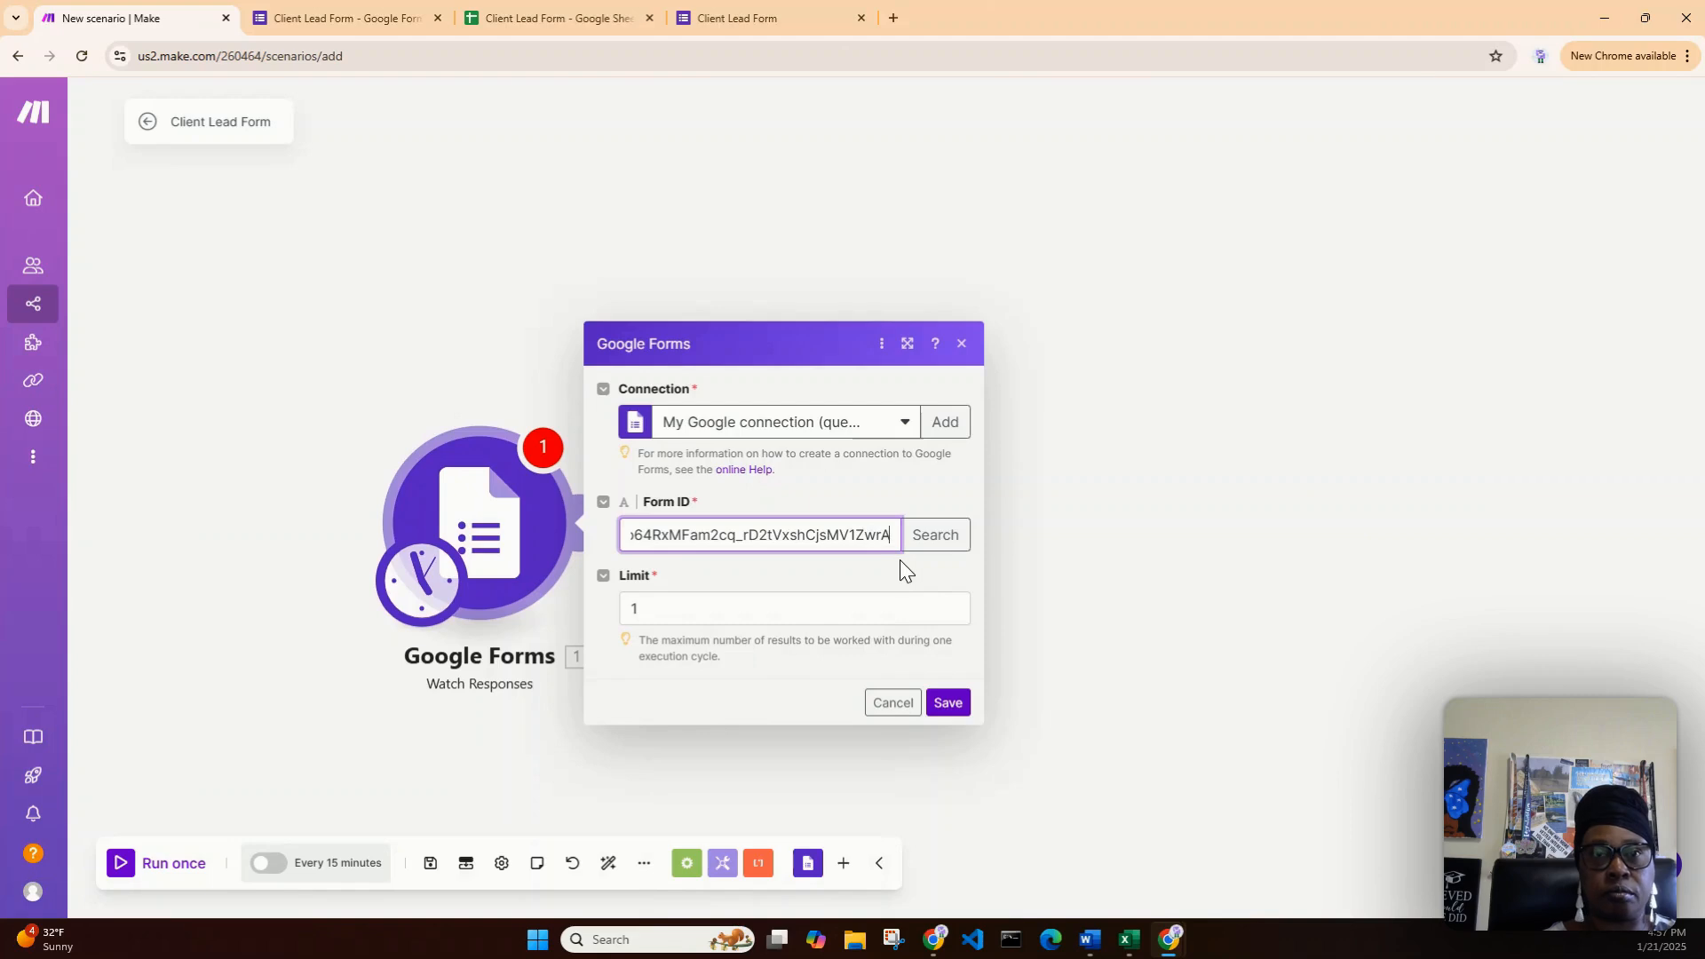
left_click(961, 715)
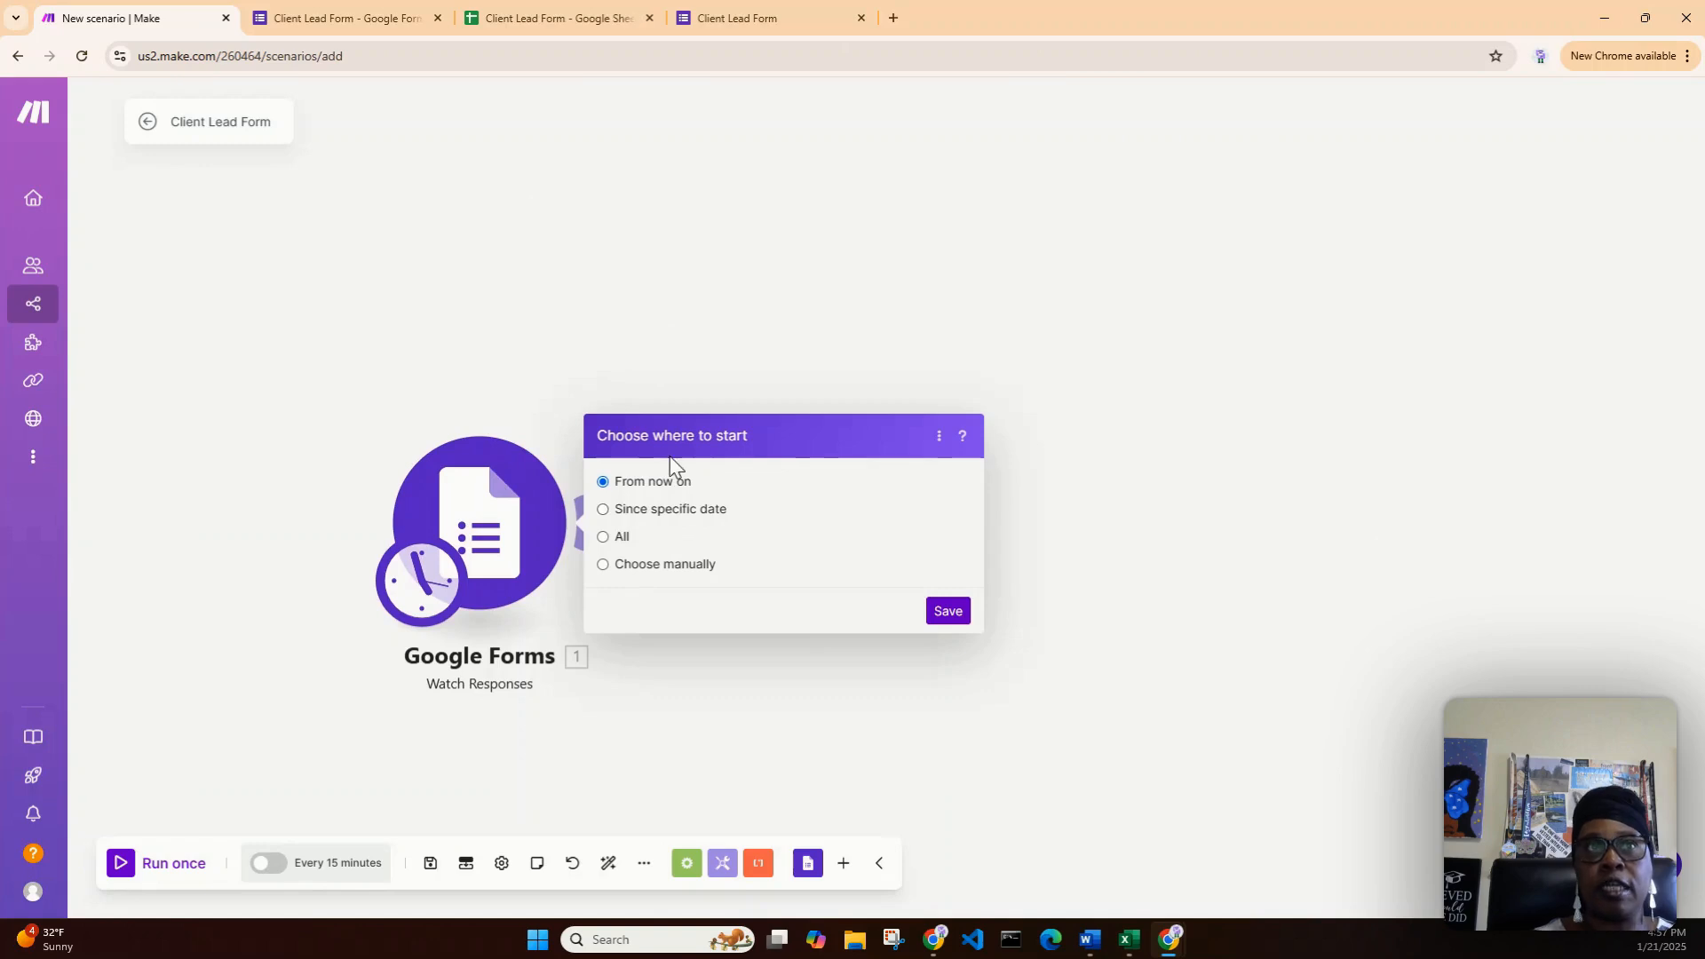
left_click(960, 614)
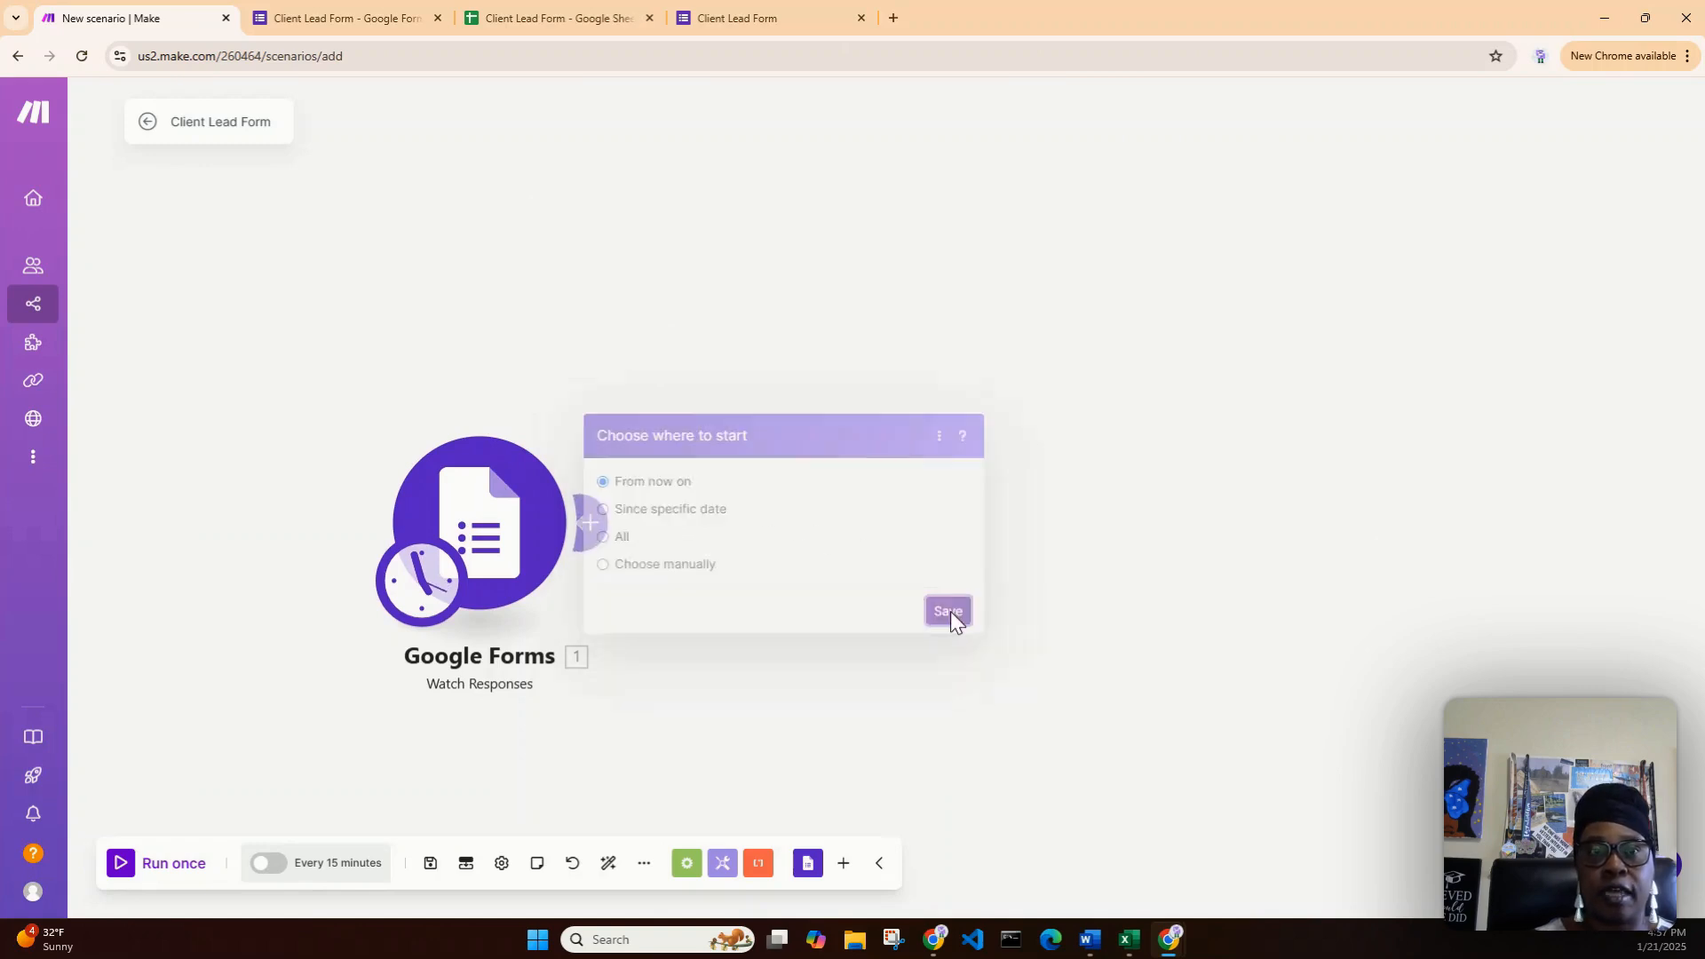
- Fill the live form's test response with a first name, last name, e-mail and phone number
left_click(371, 19)
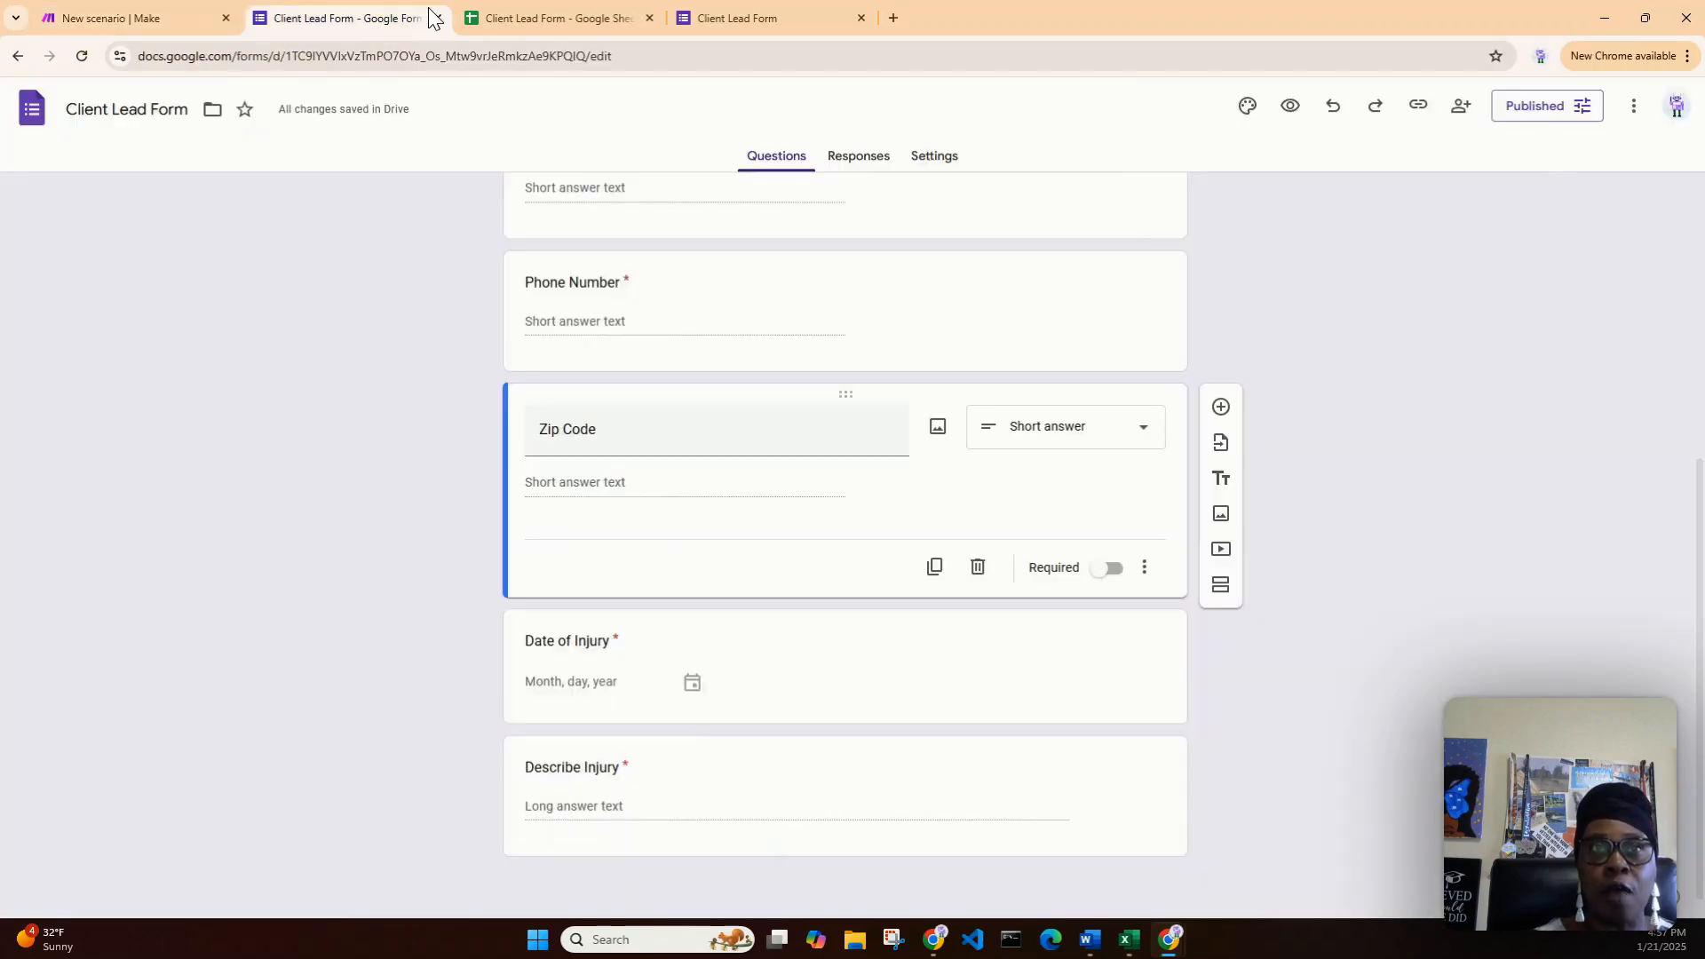
left_click(706, 17)
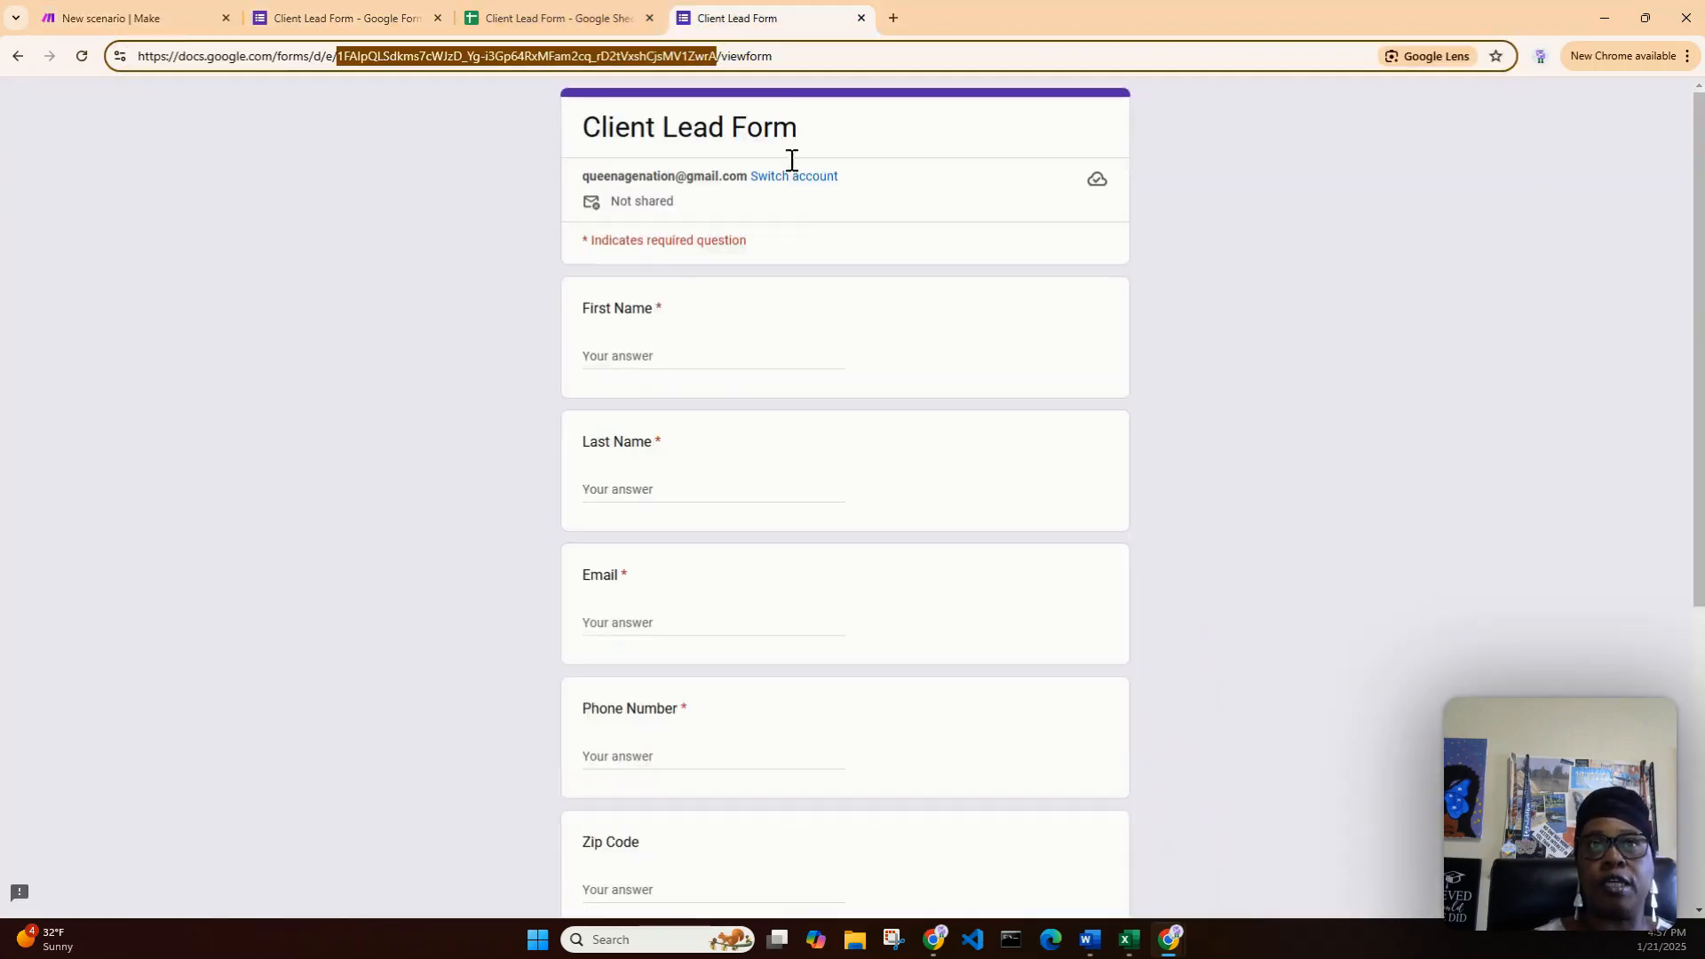
left_click(689, 362)
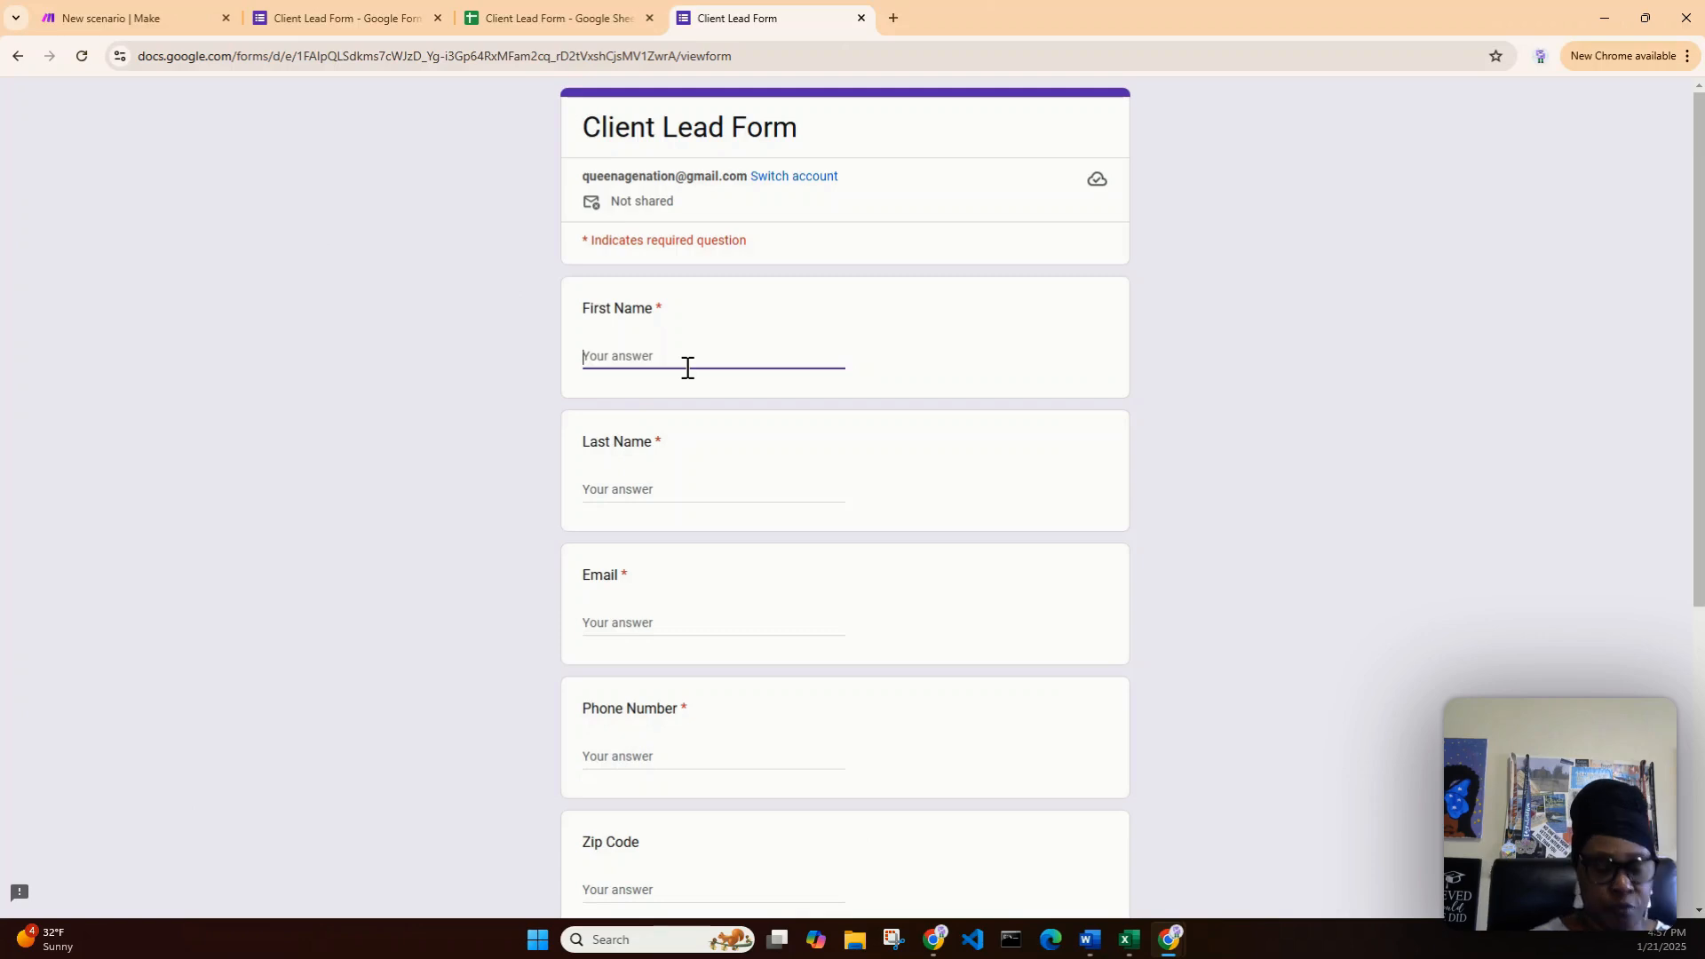
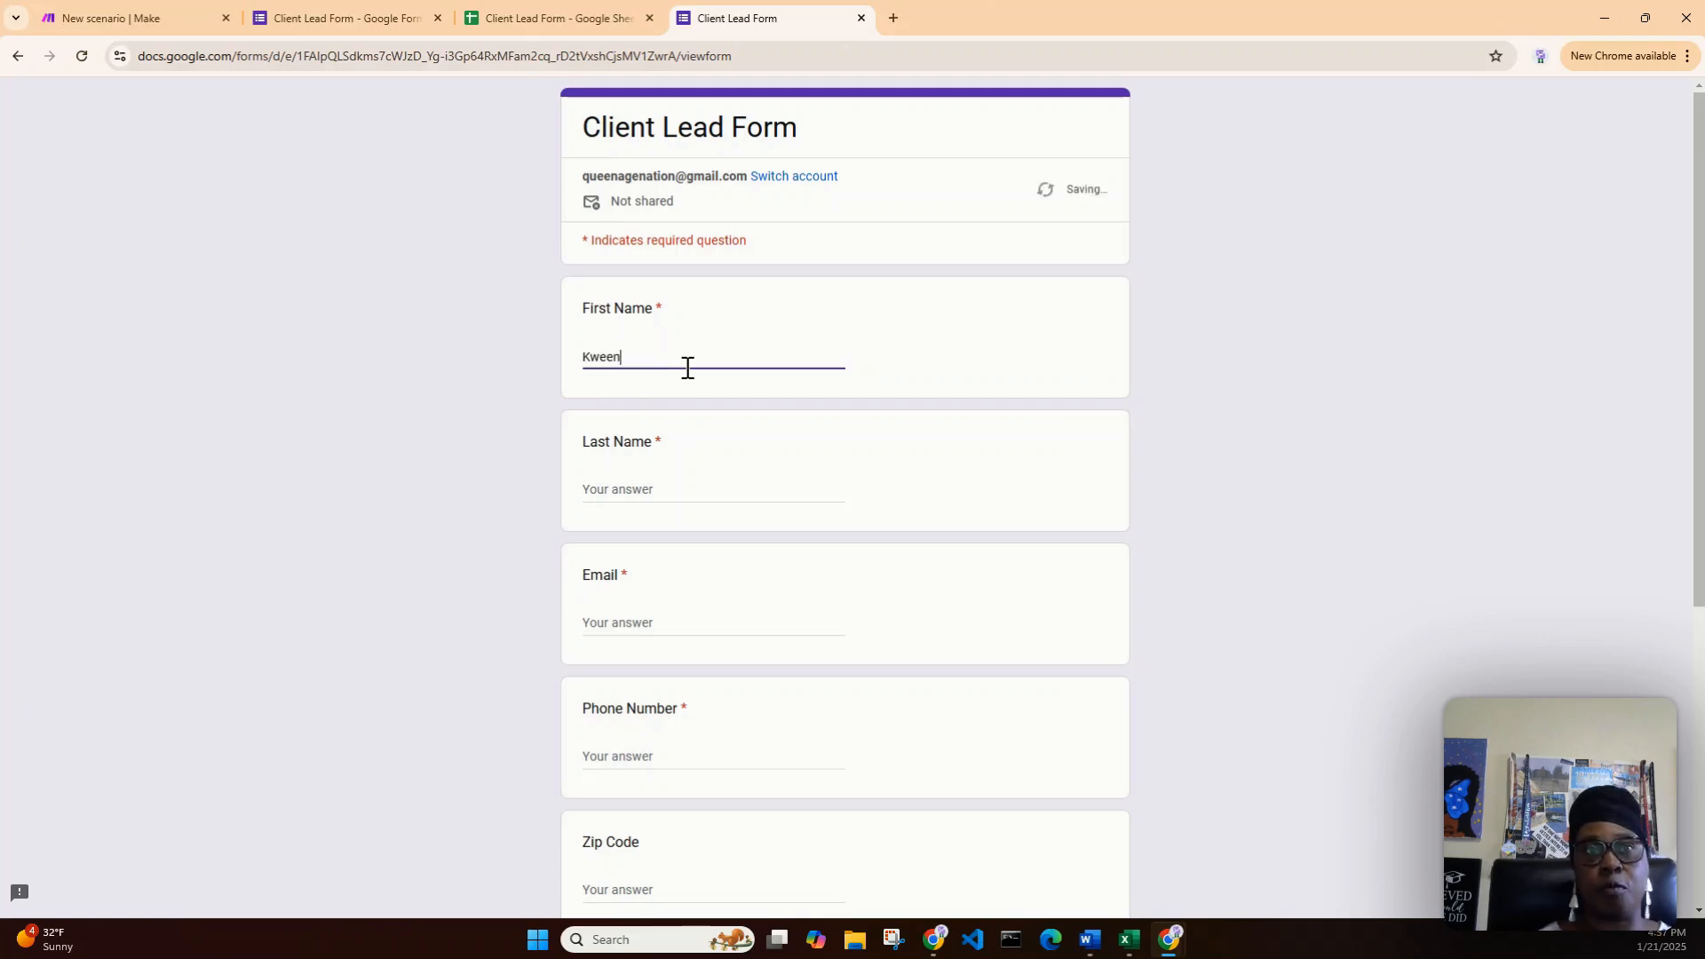
key("Tab")
key("Tab")
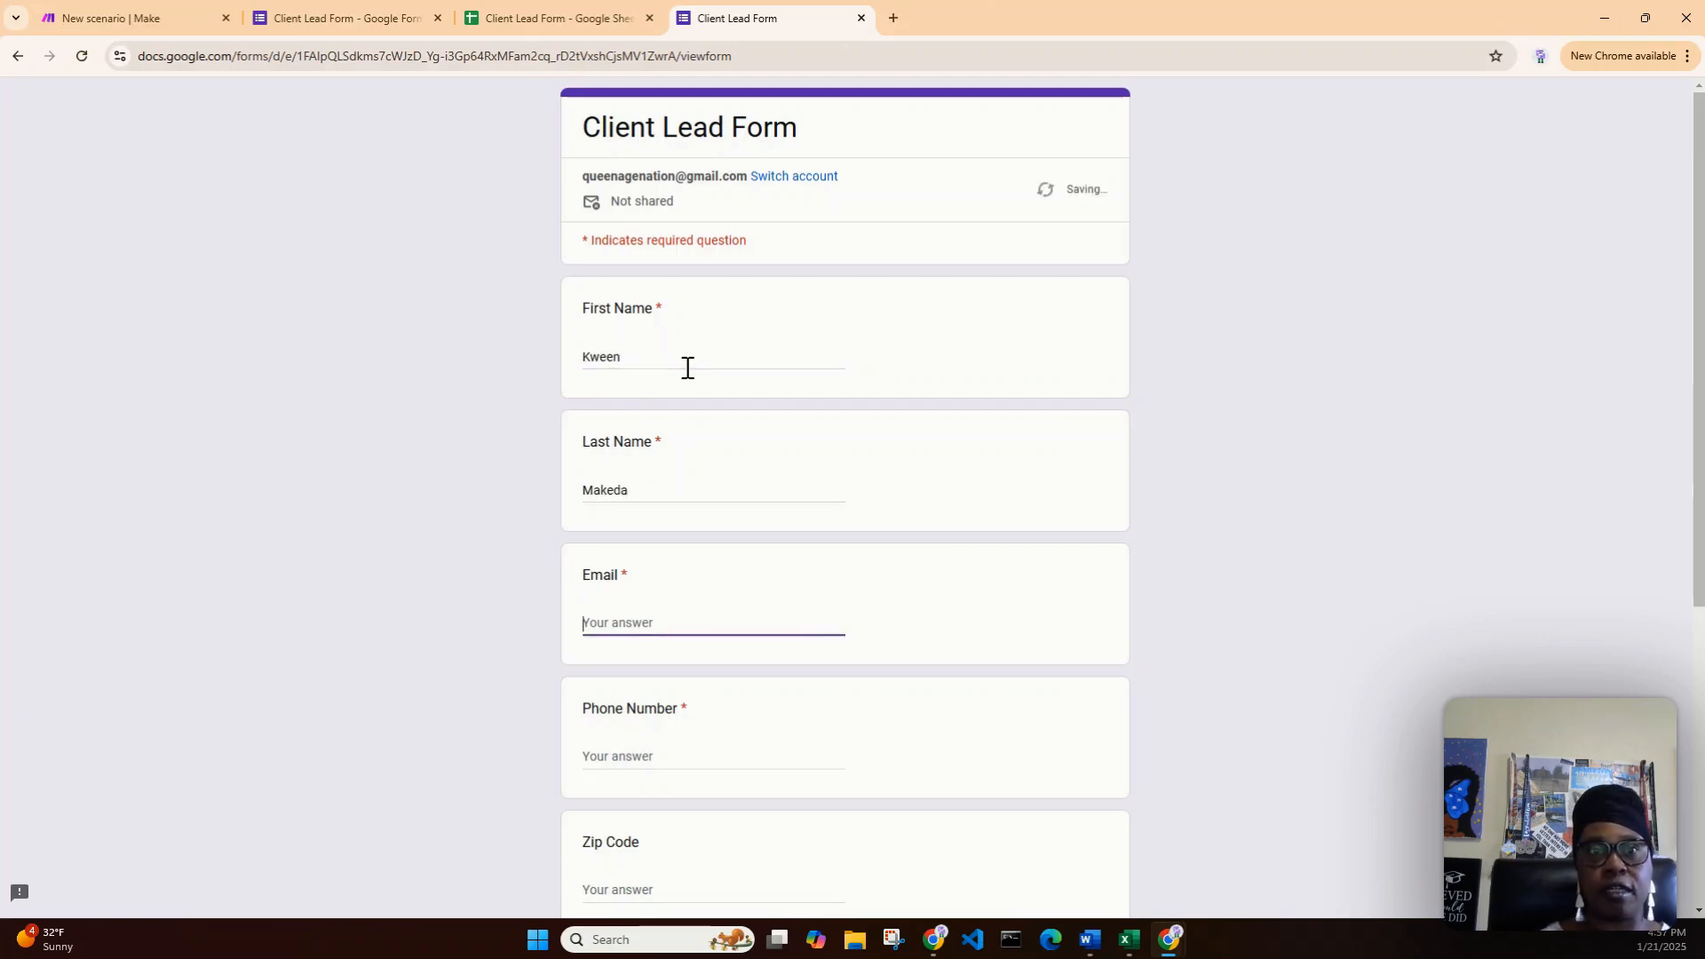
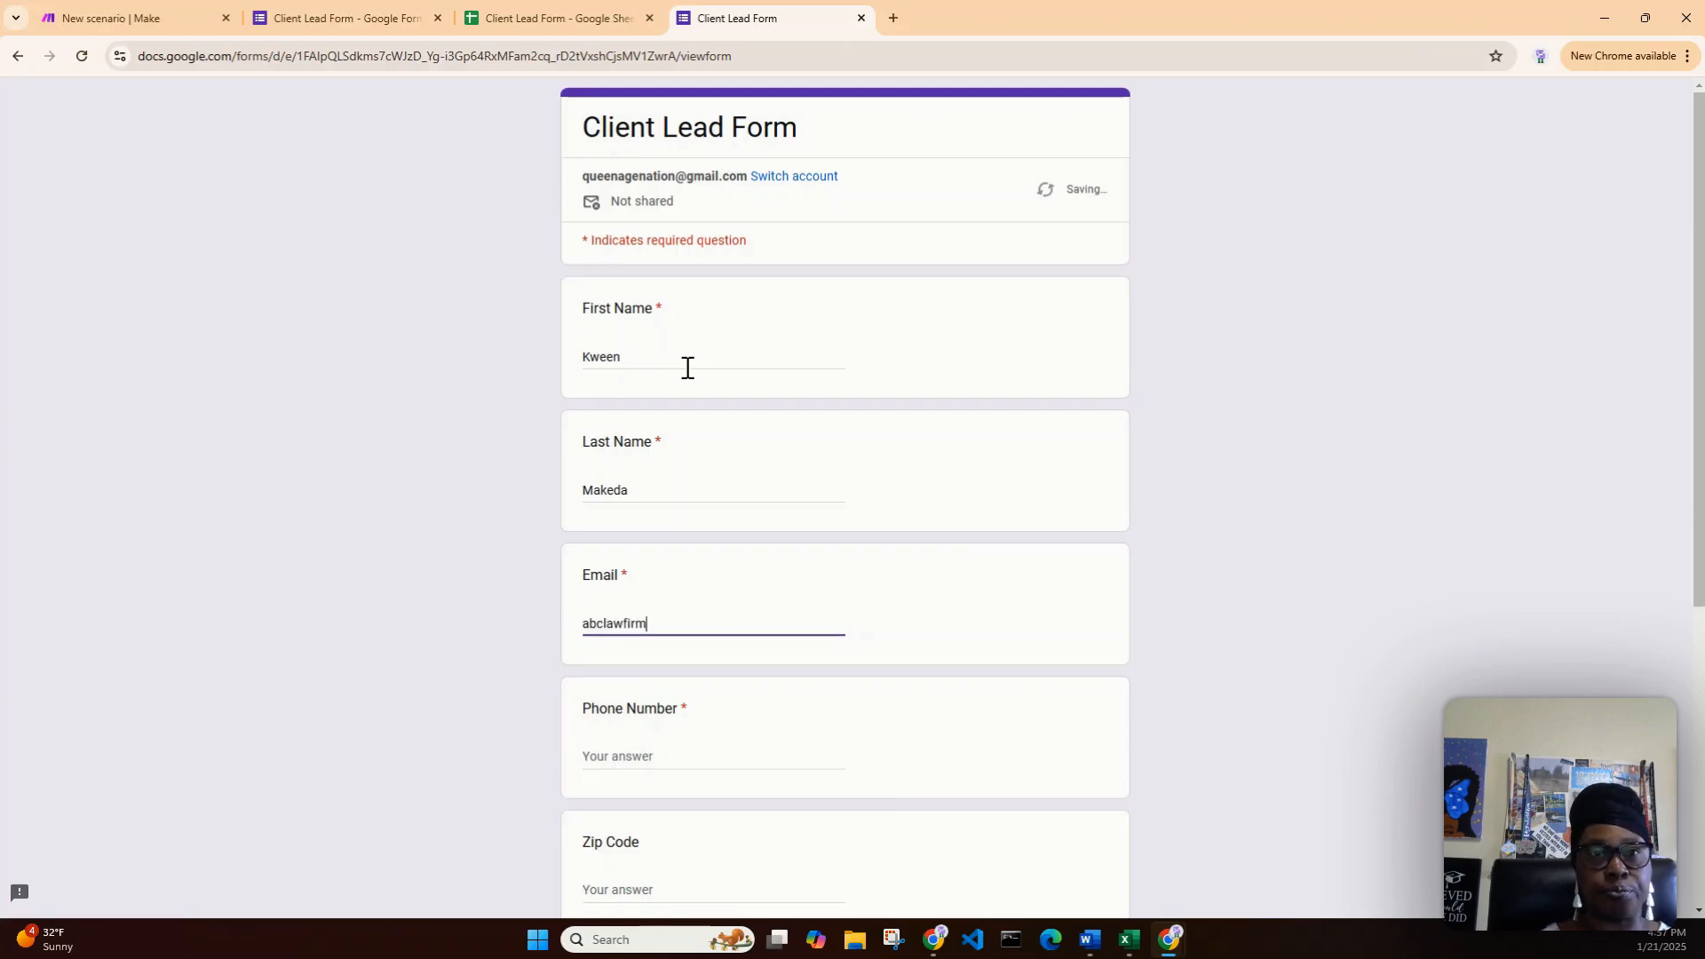
key("Tab")
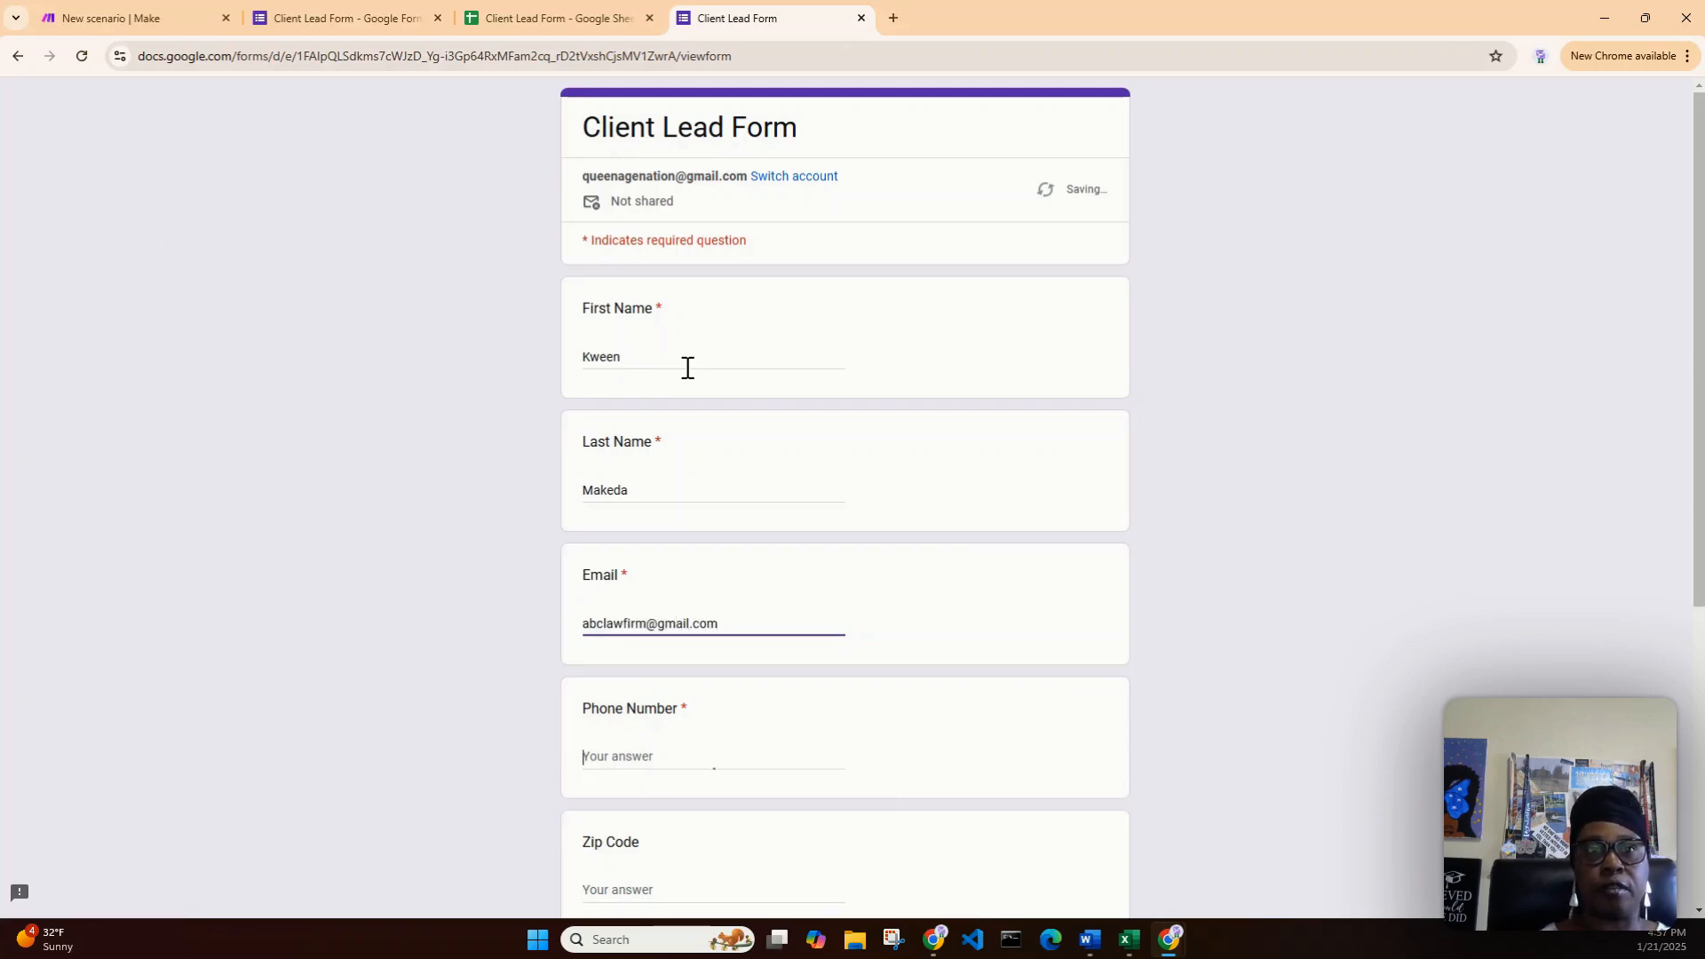
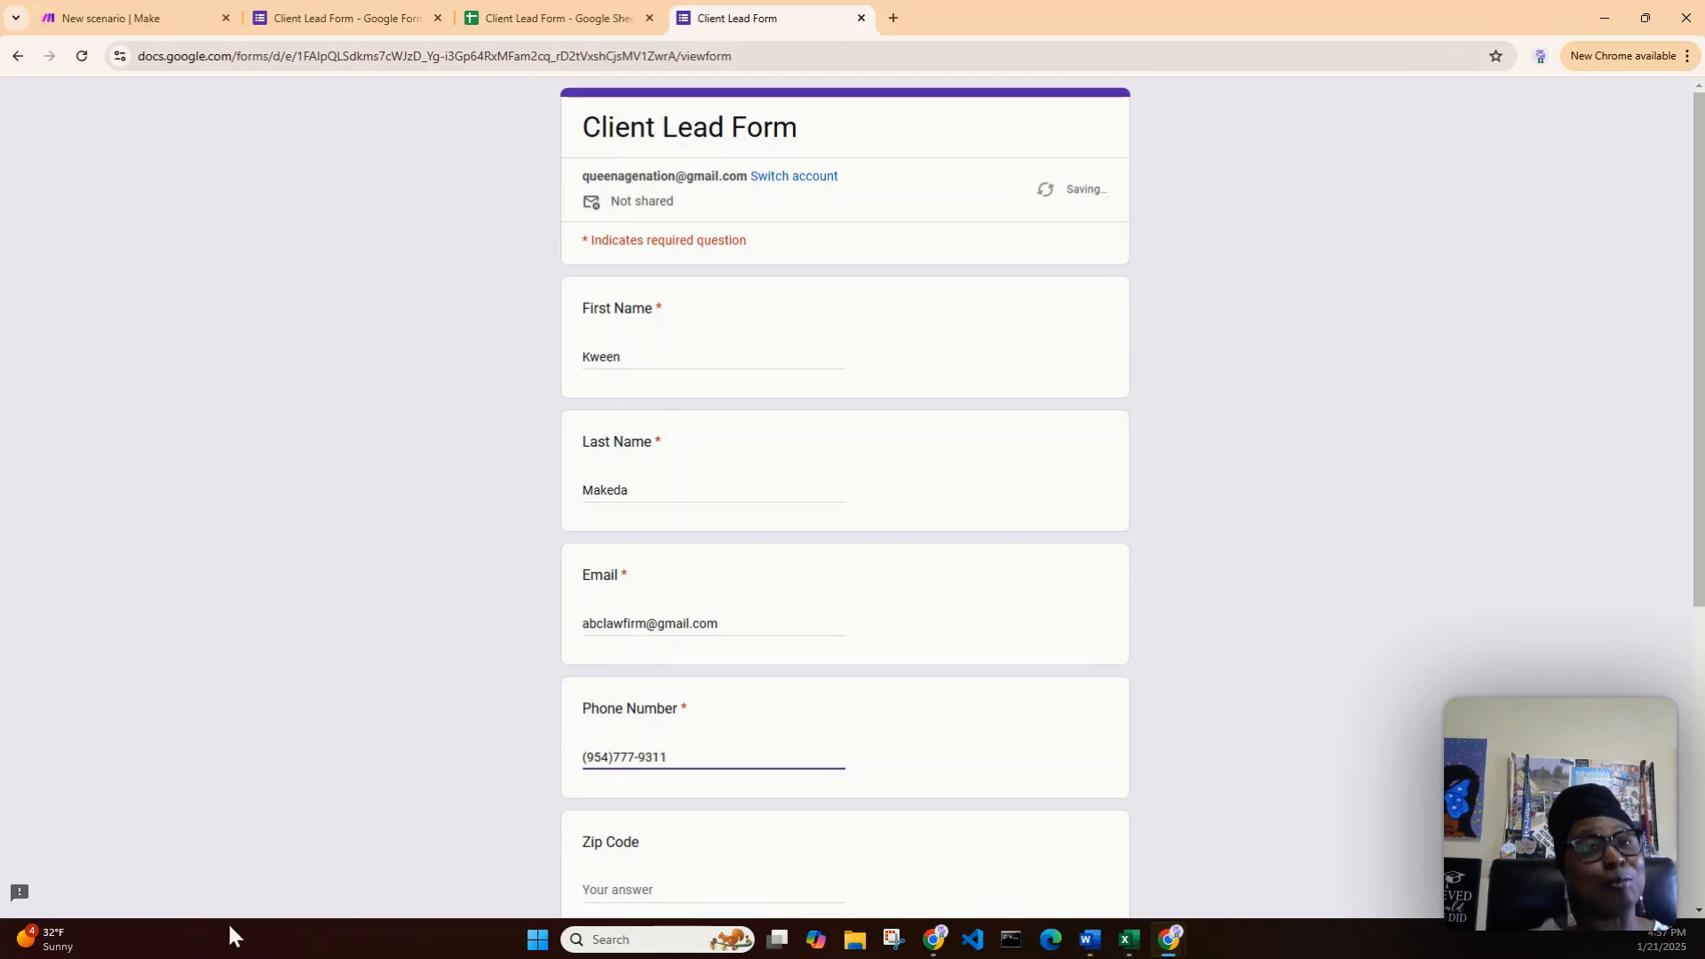
- Set Date of Injury to 01/08/2025, enter an injury description and submit the response
scroll(855, 728, "down", 2)
scroll(853, 735, "down", 1)
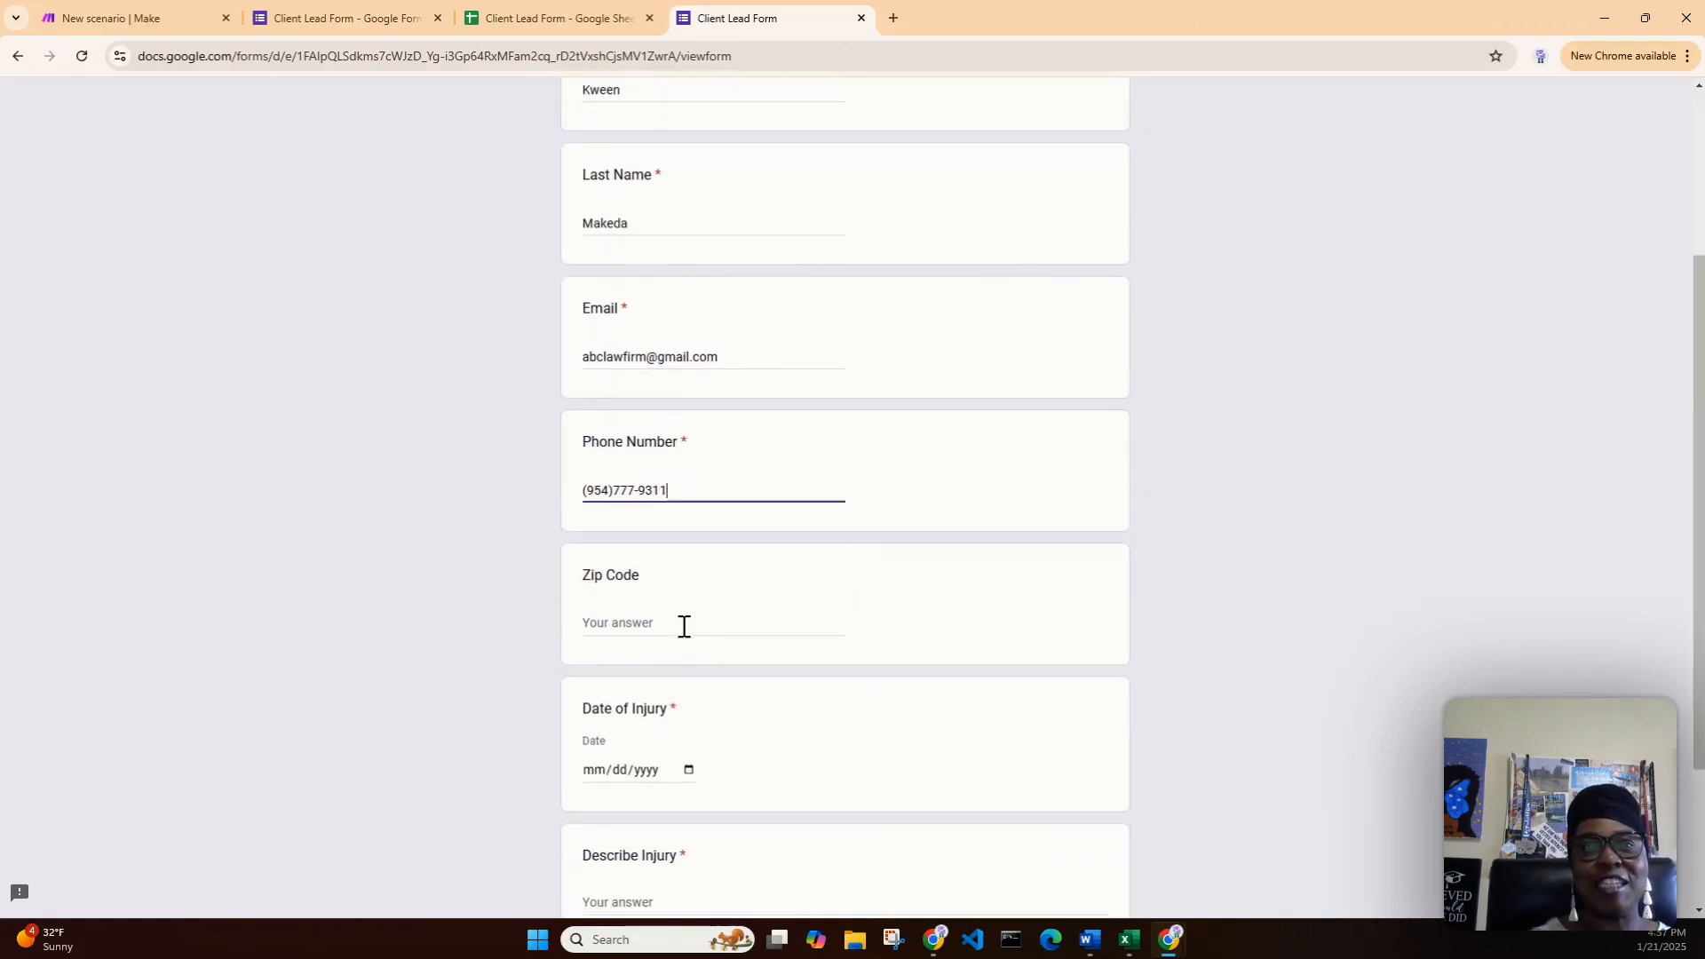
left_click(683, 626)
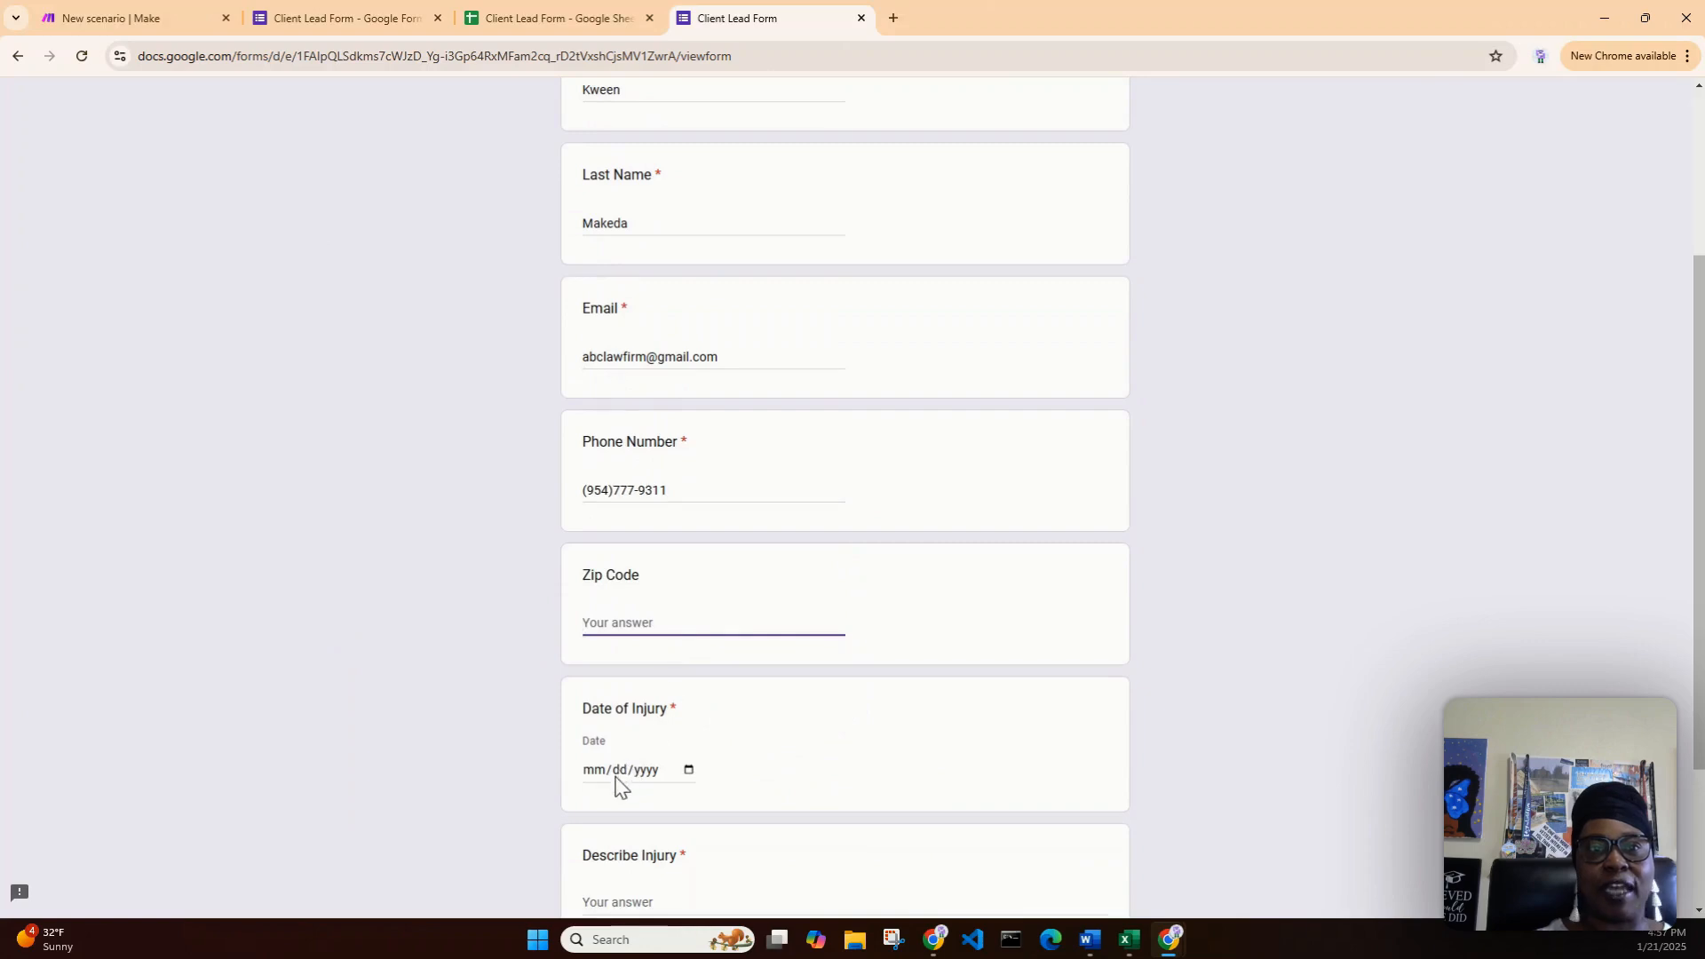
left_click(689, 770)
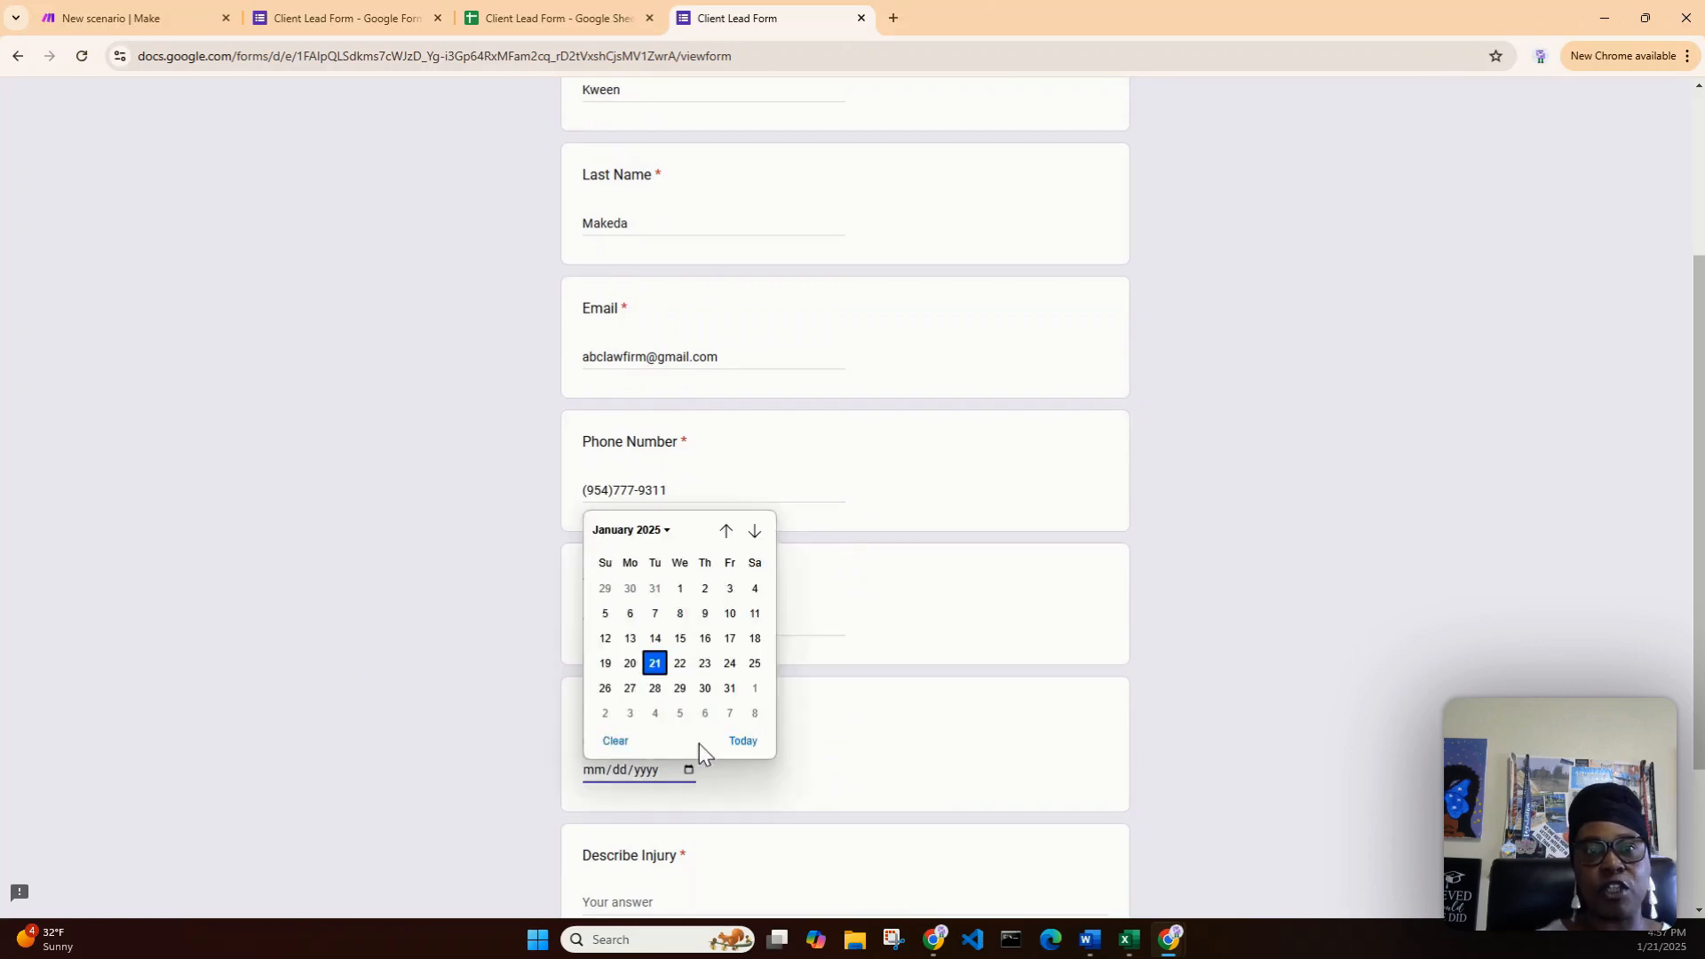
left_click(682, 614)
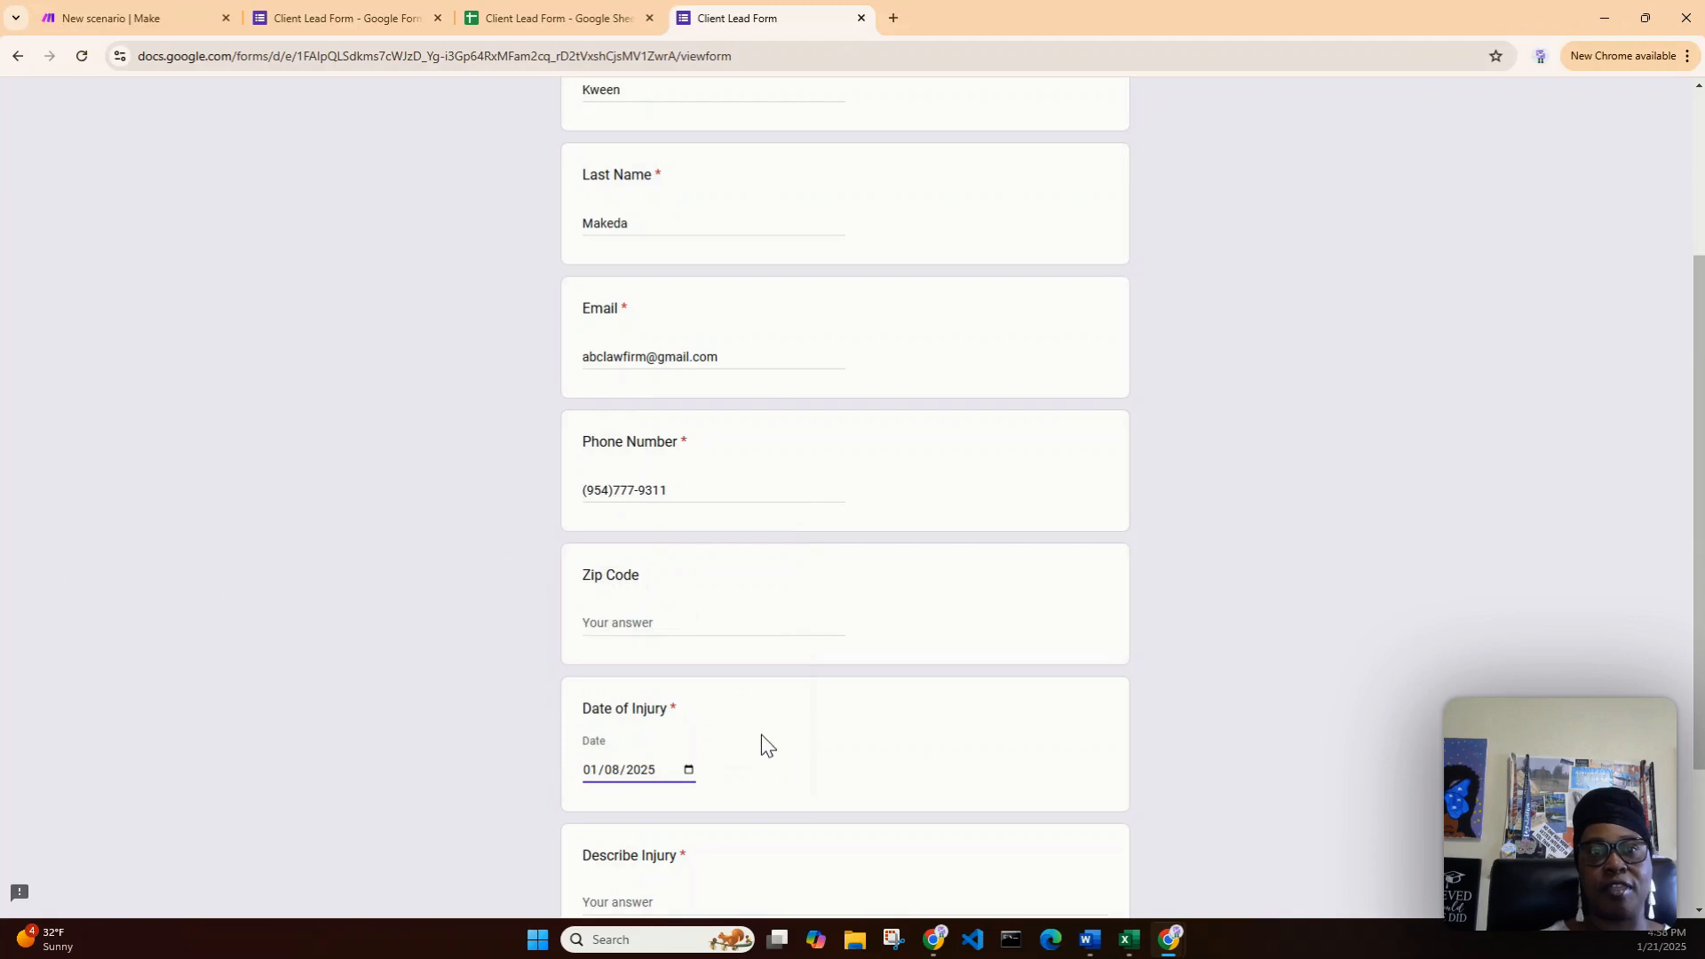
scroll(761, 742, "down", 2)
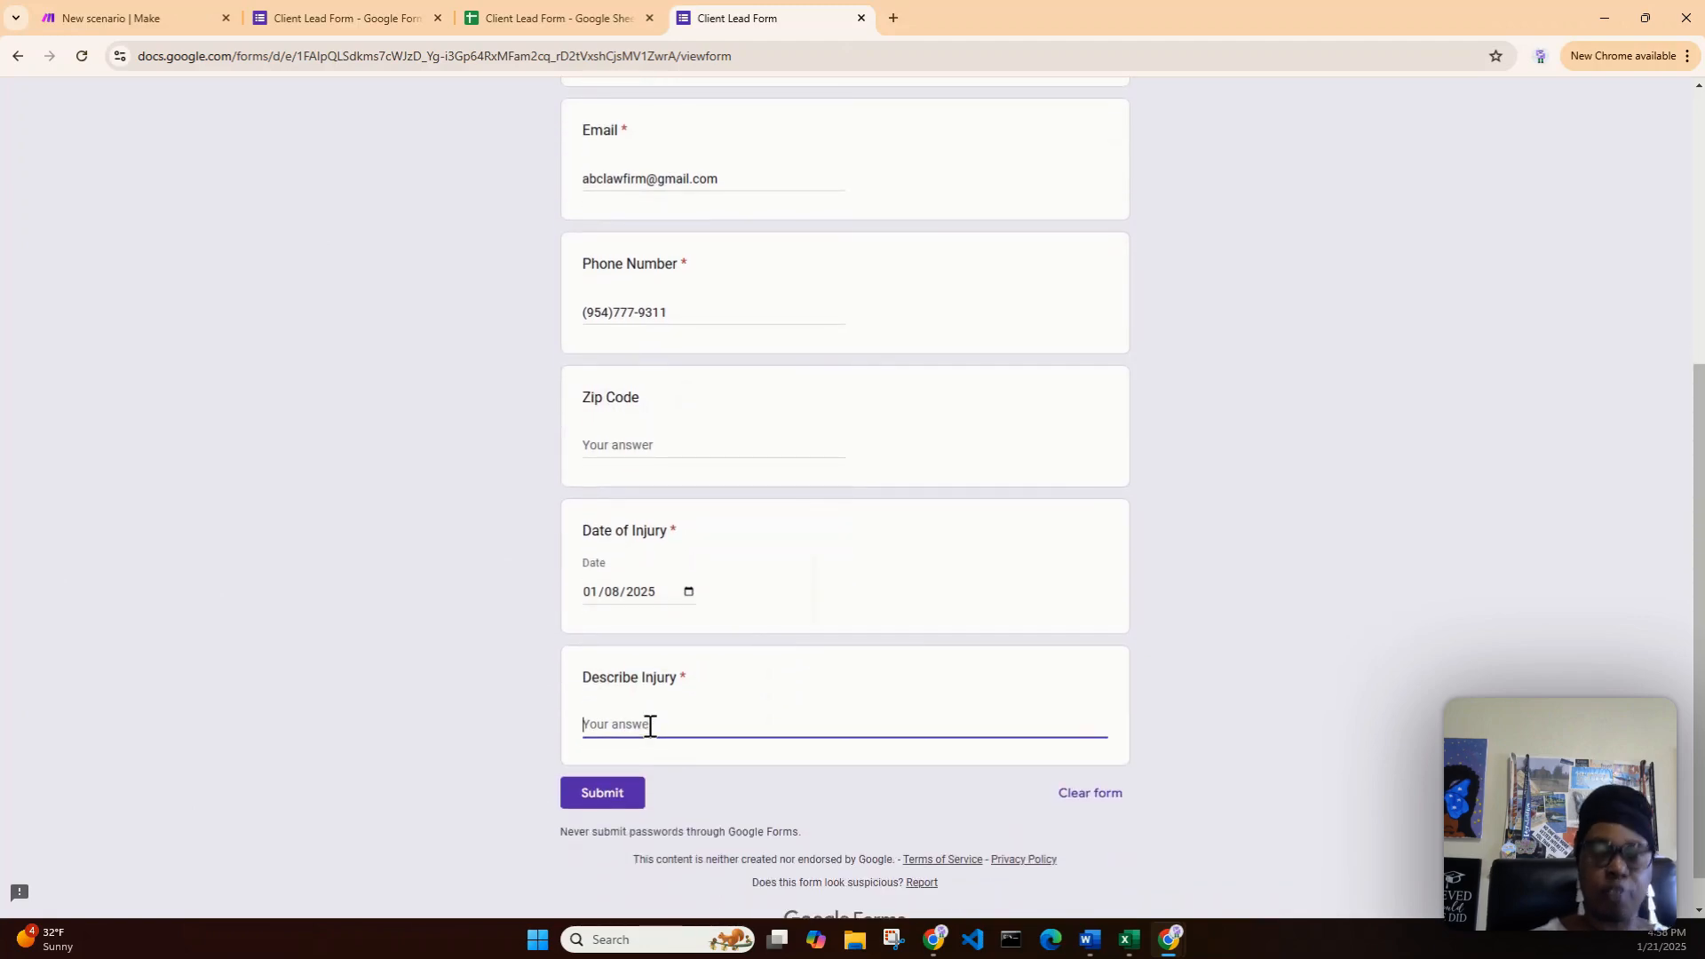
type("I")
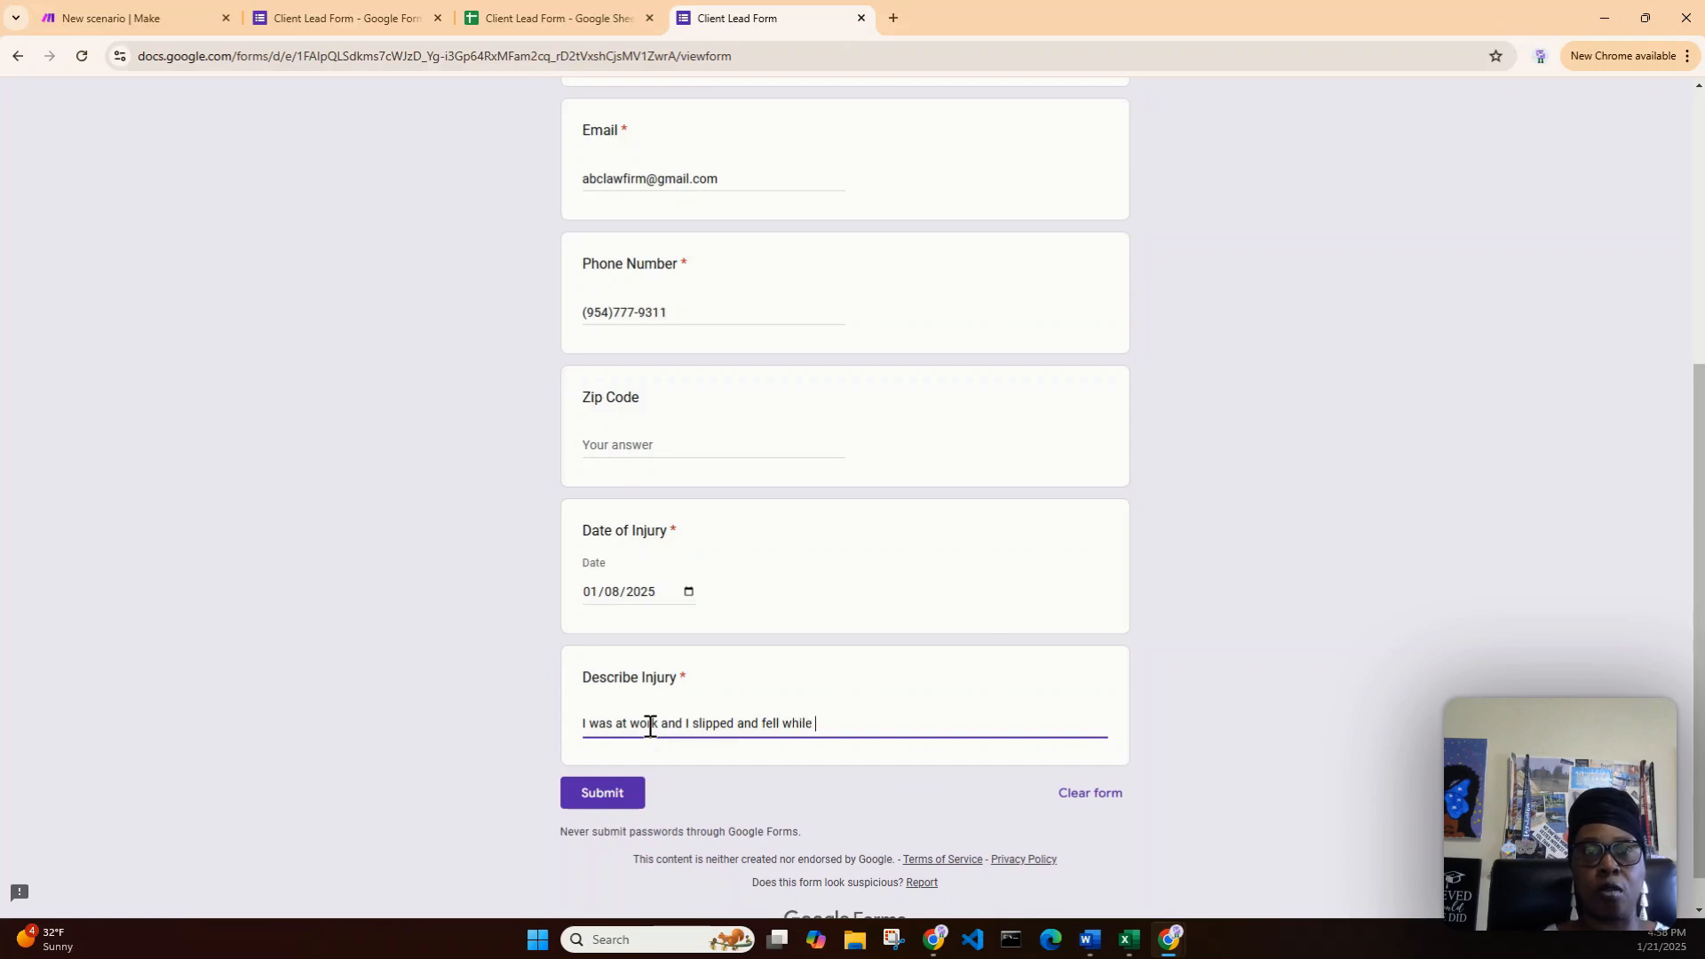
type("lking to my station.")
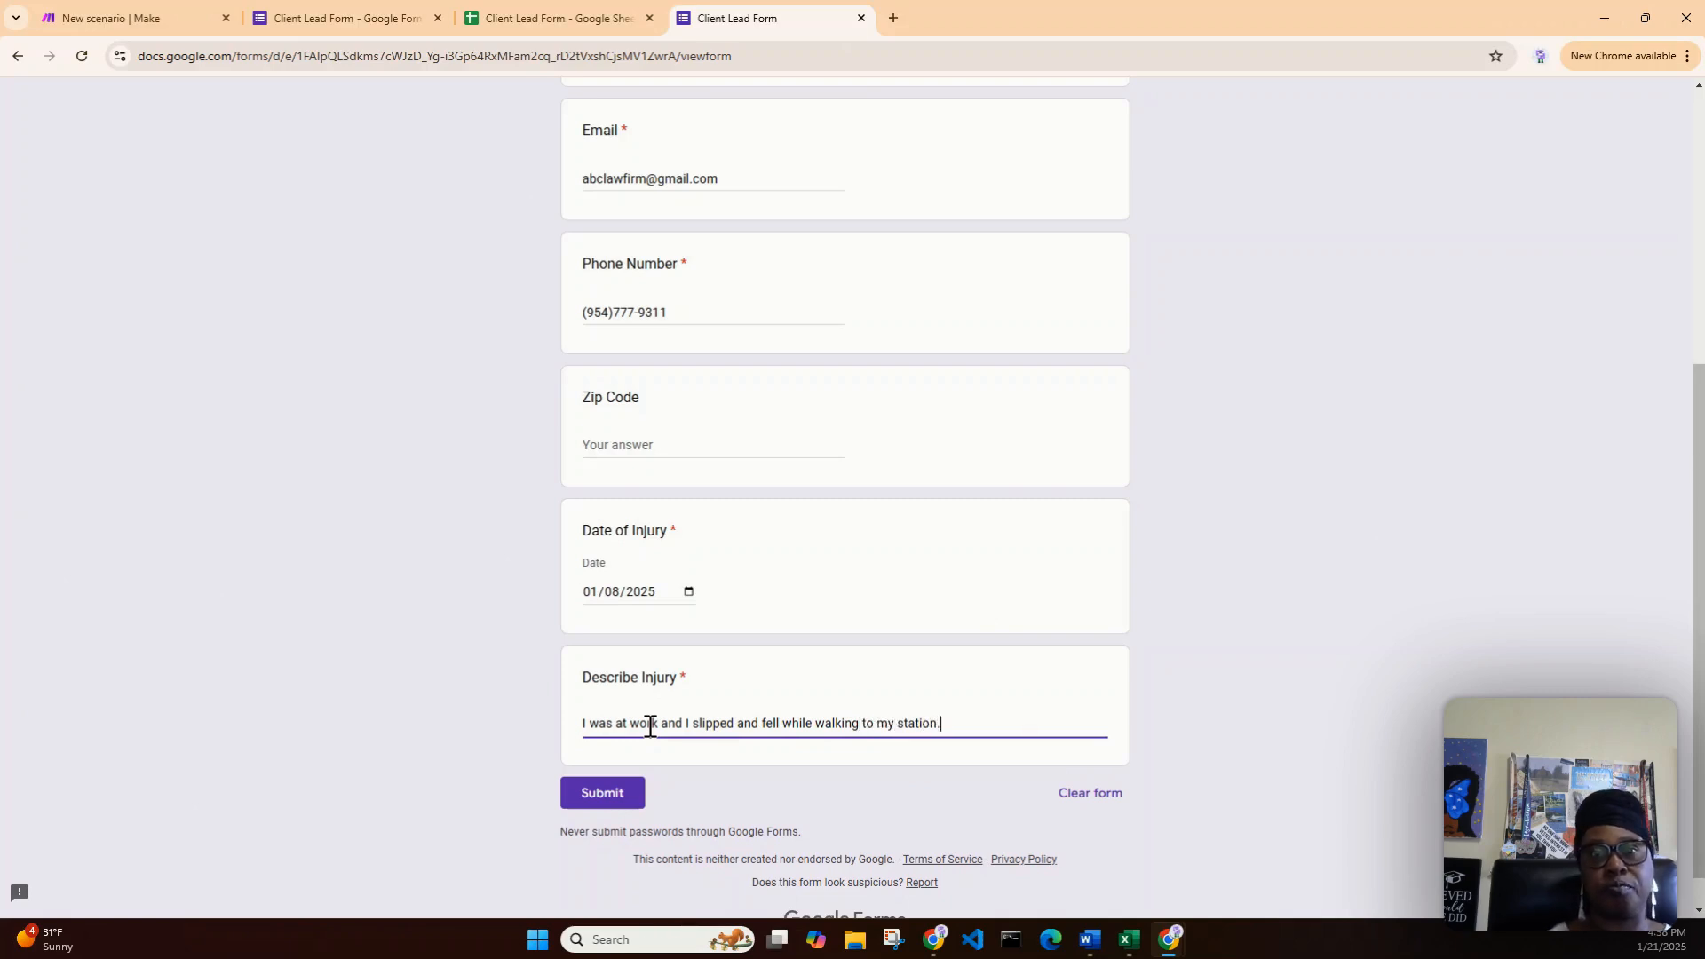
left_click(630, 808)
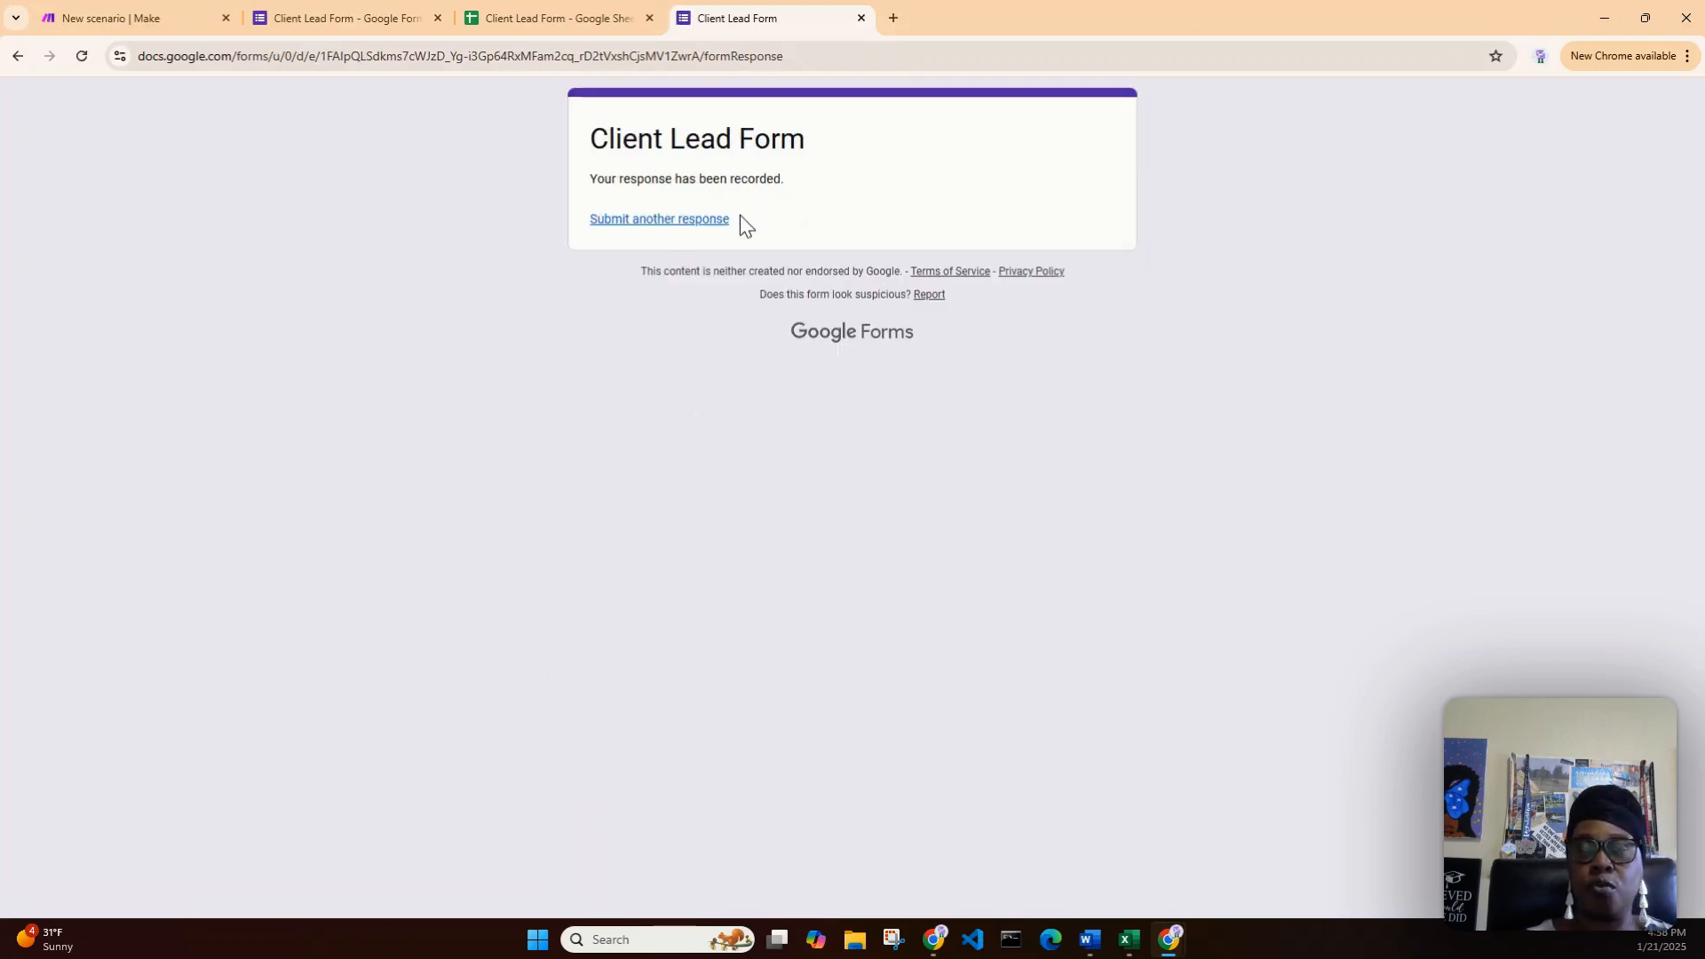
- Run the scenario once, hit the 404 error, and inspect the trigger's Form ID
left_click(160, 21)
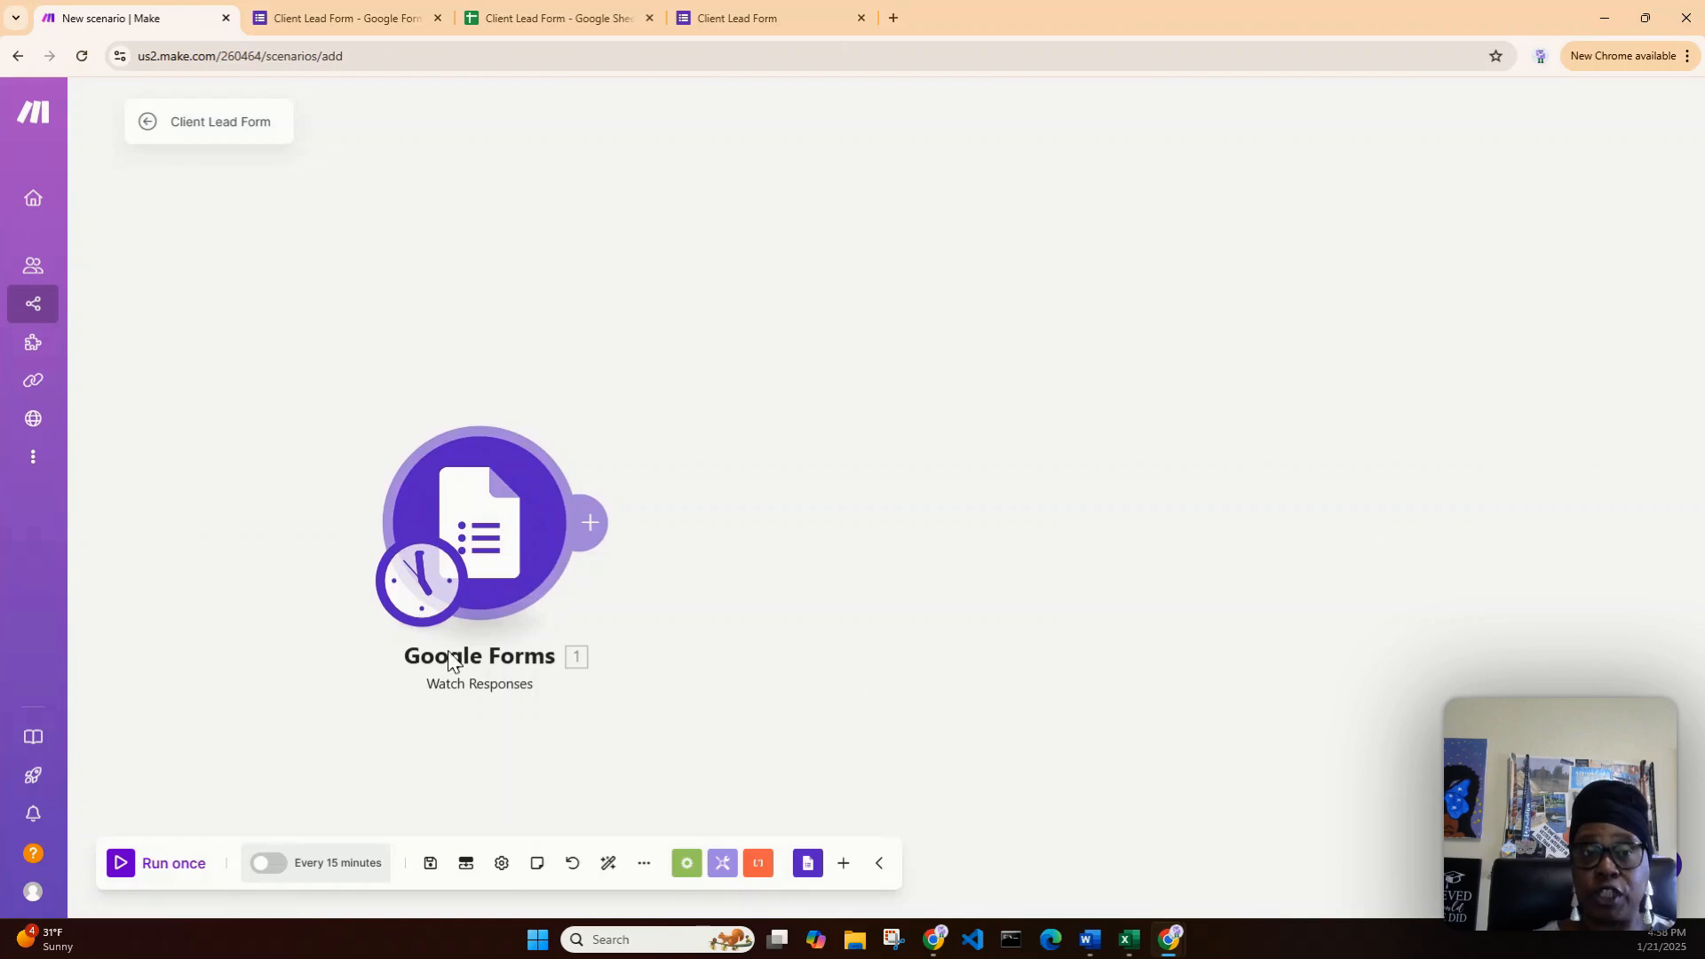
left_click(122, 867)
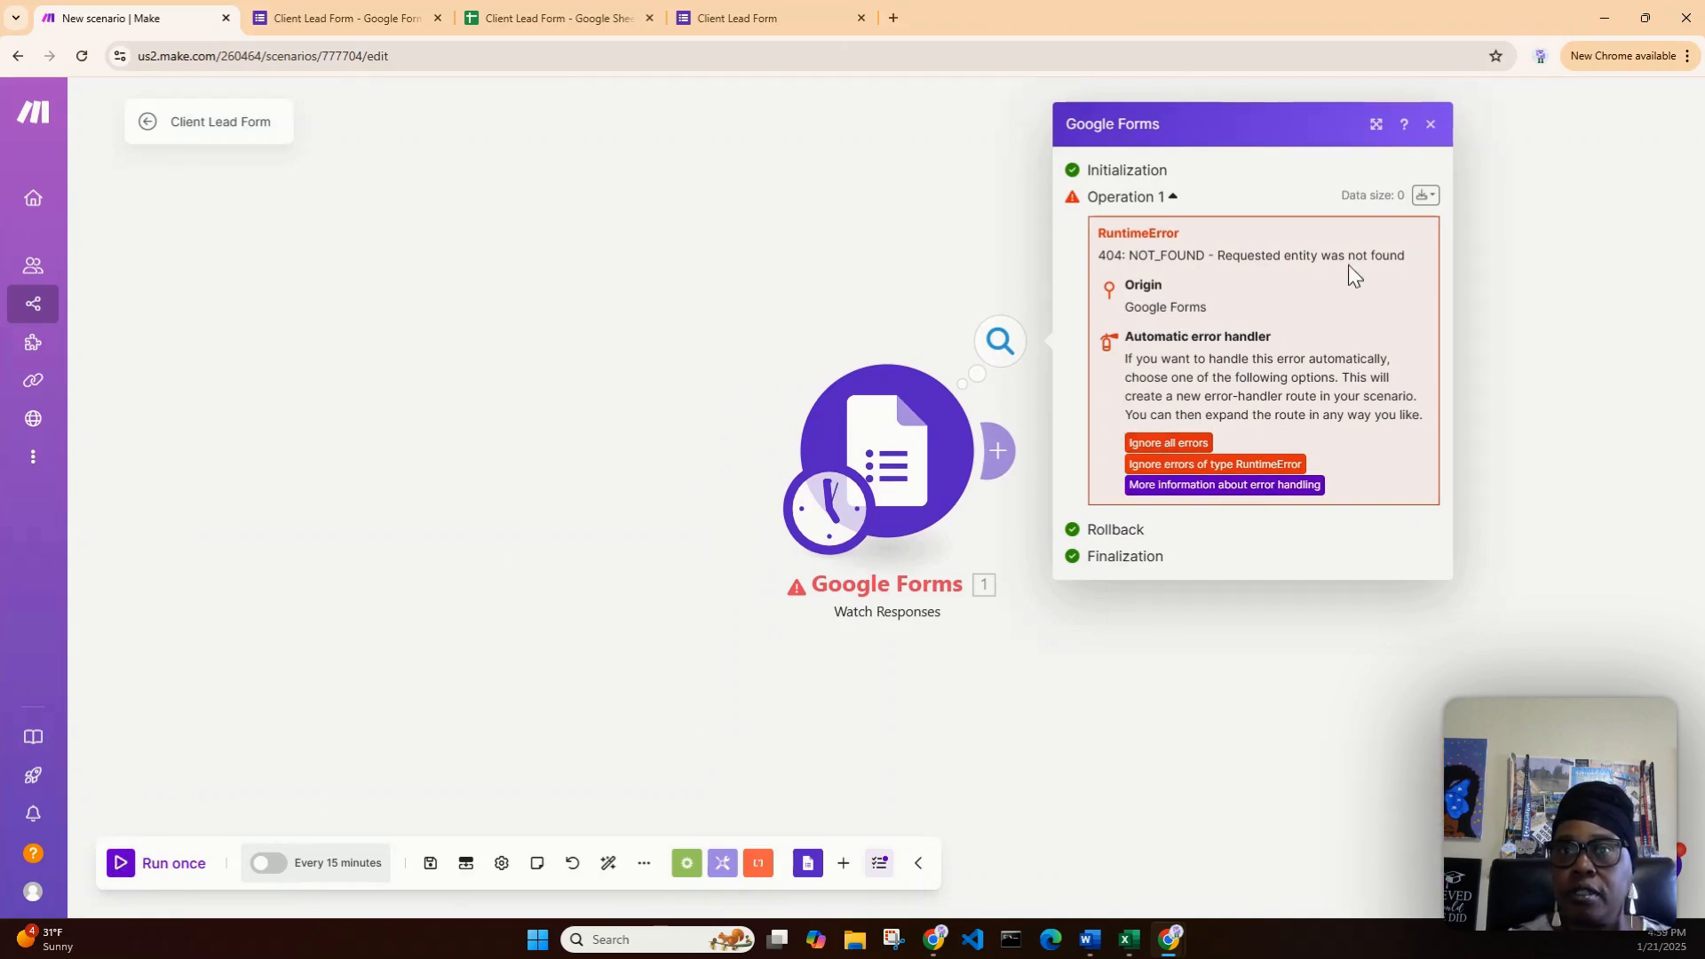
left_click(914, 493)
left_click(1123, 463)
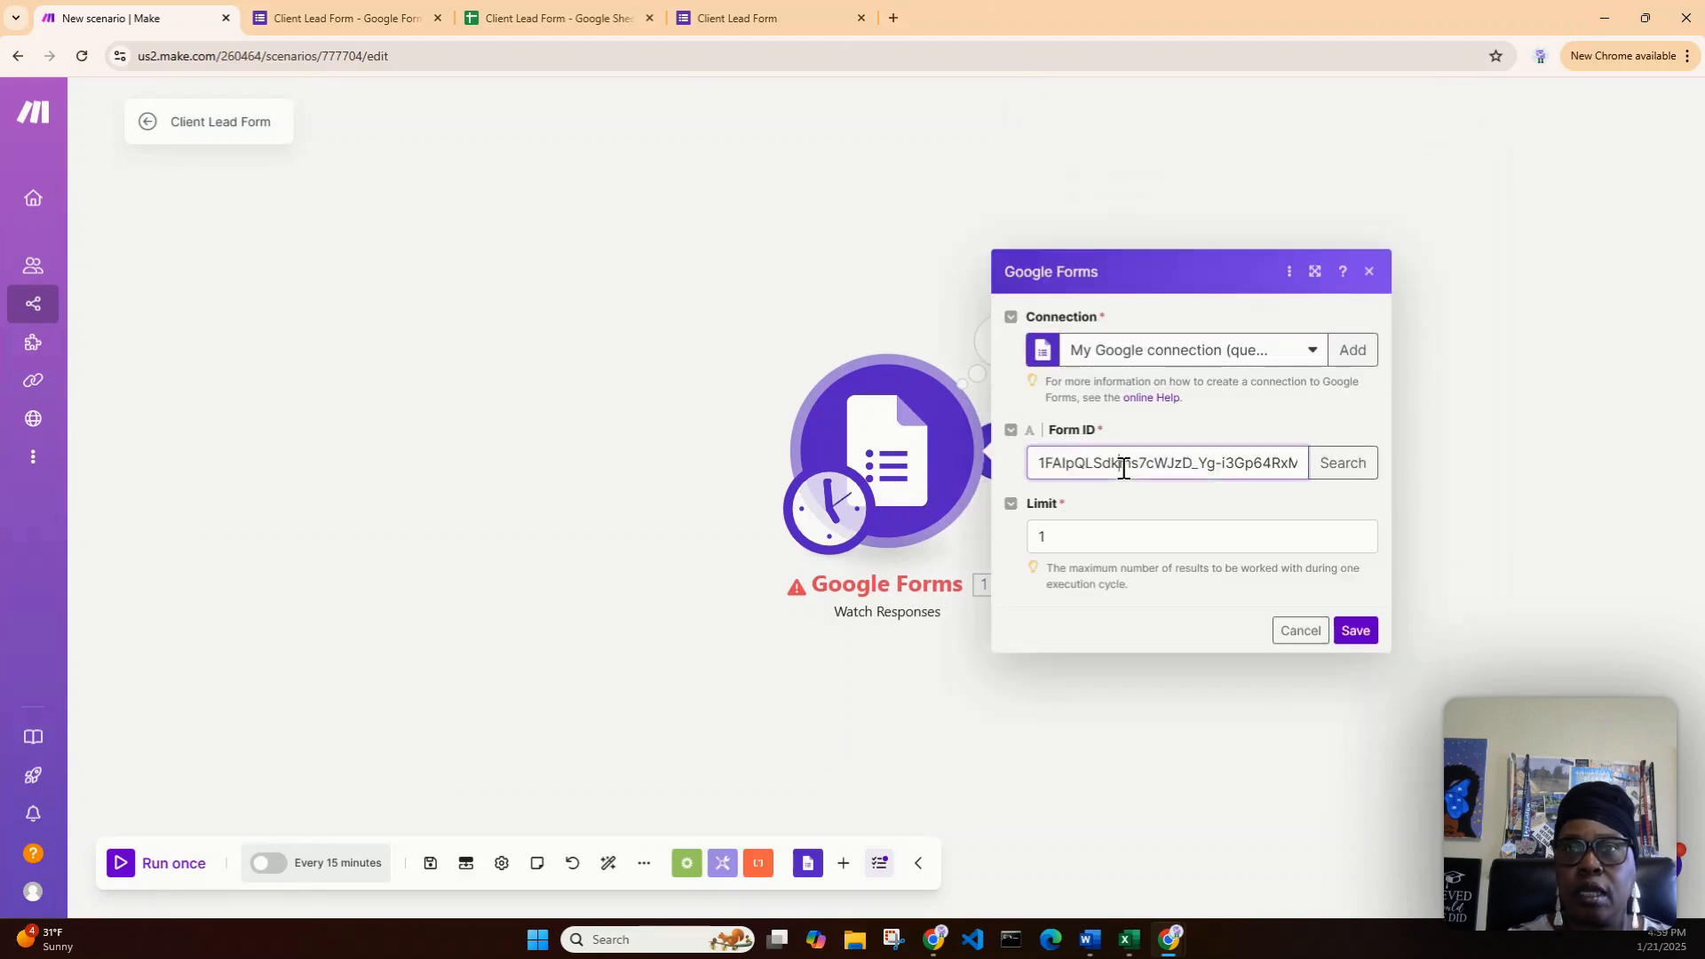
left_click(342, 20)
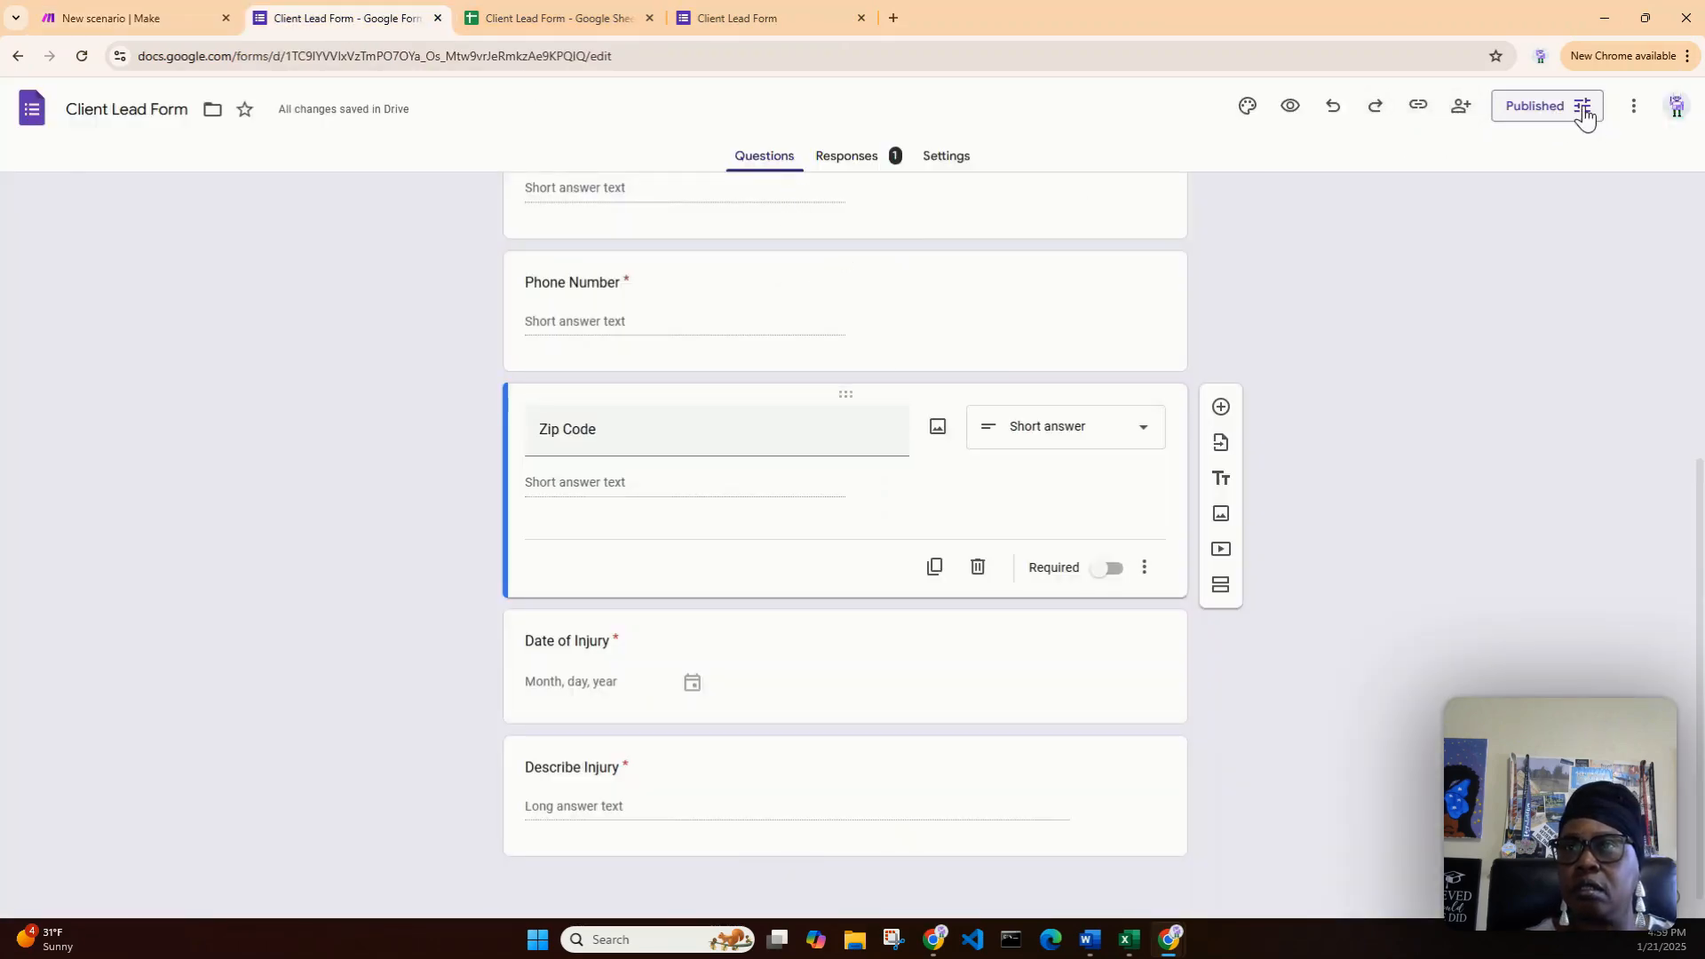
- Shorten the form's responder link and copy it
left_click(1418, 110)
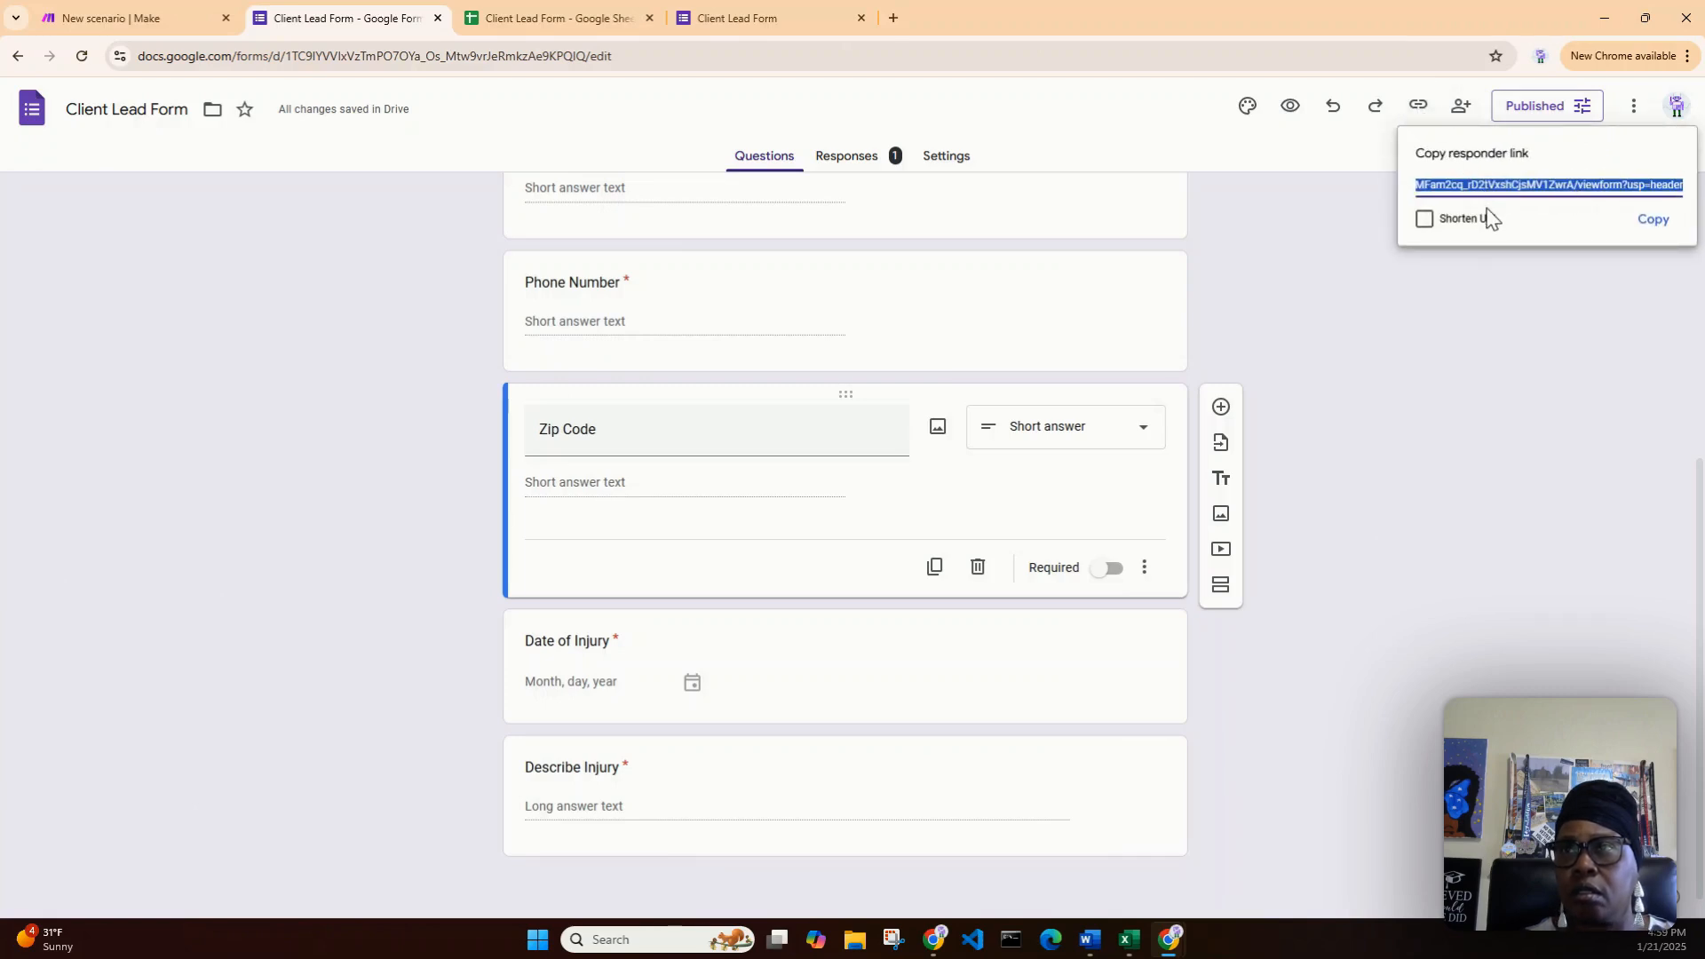
left_click(1424, 221)
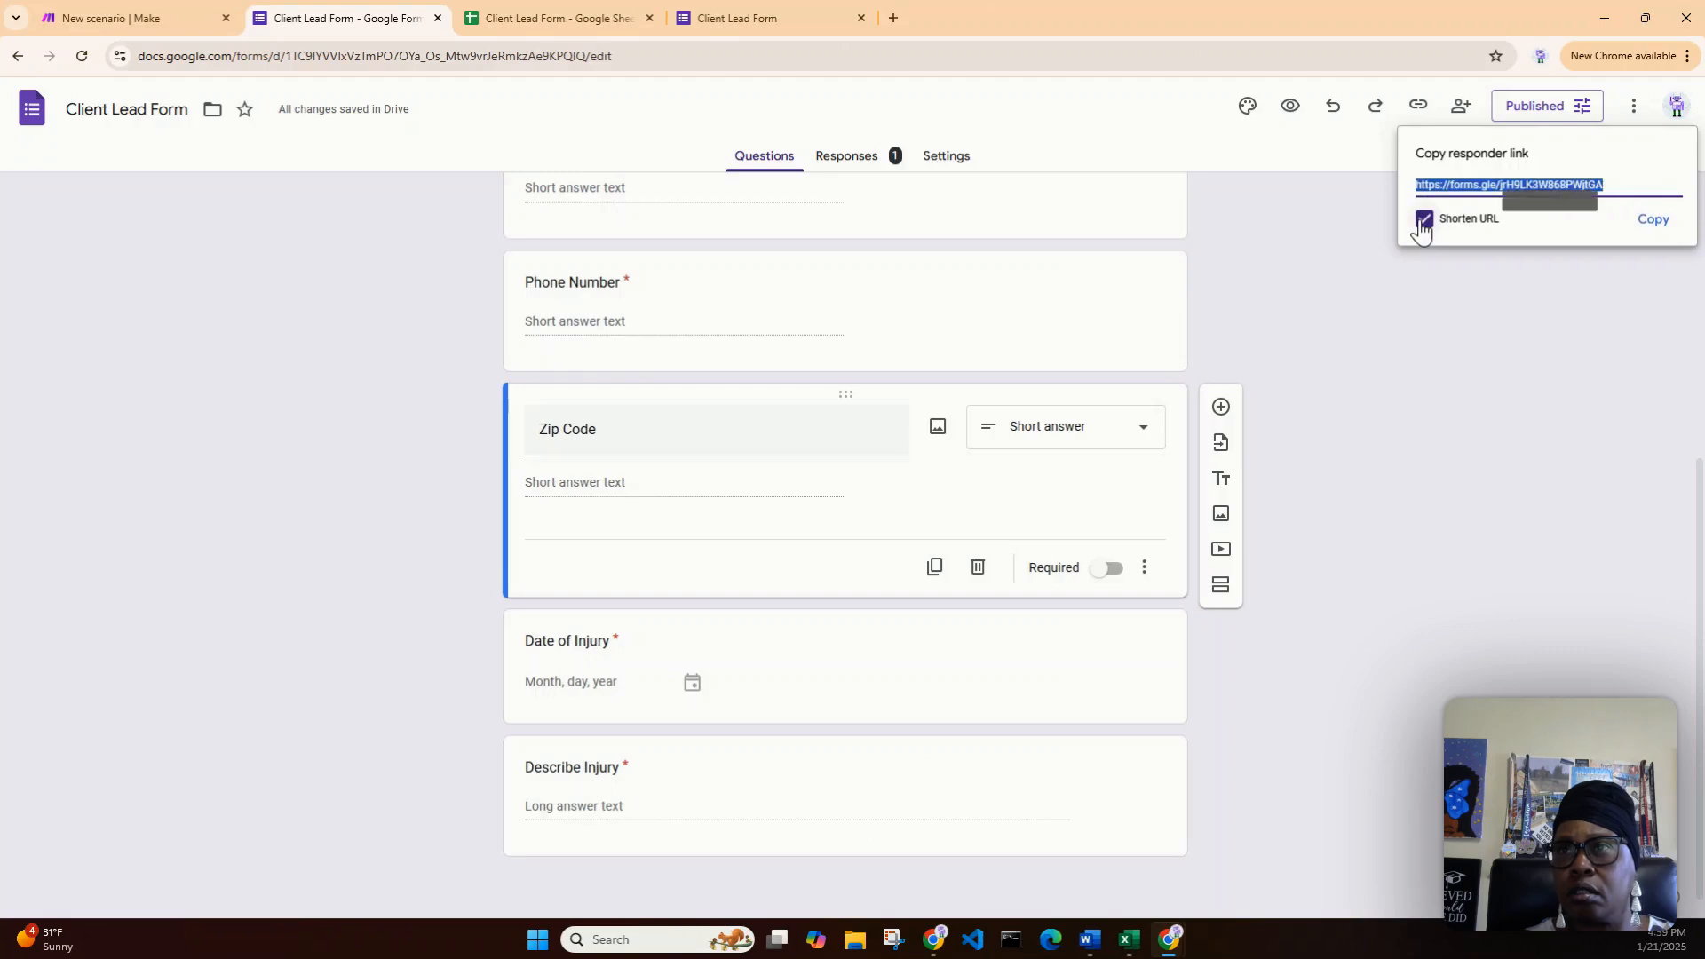
right_click(1509, 184)
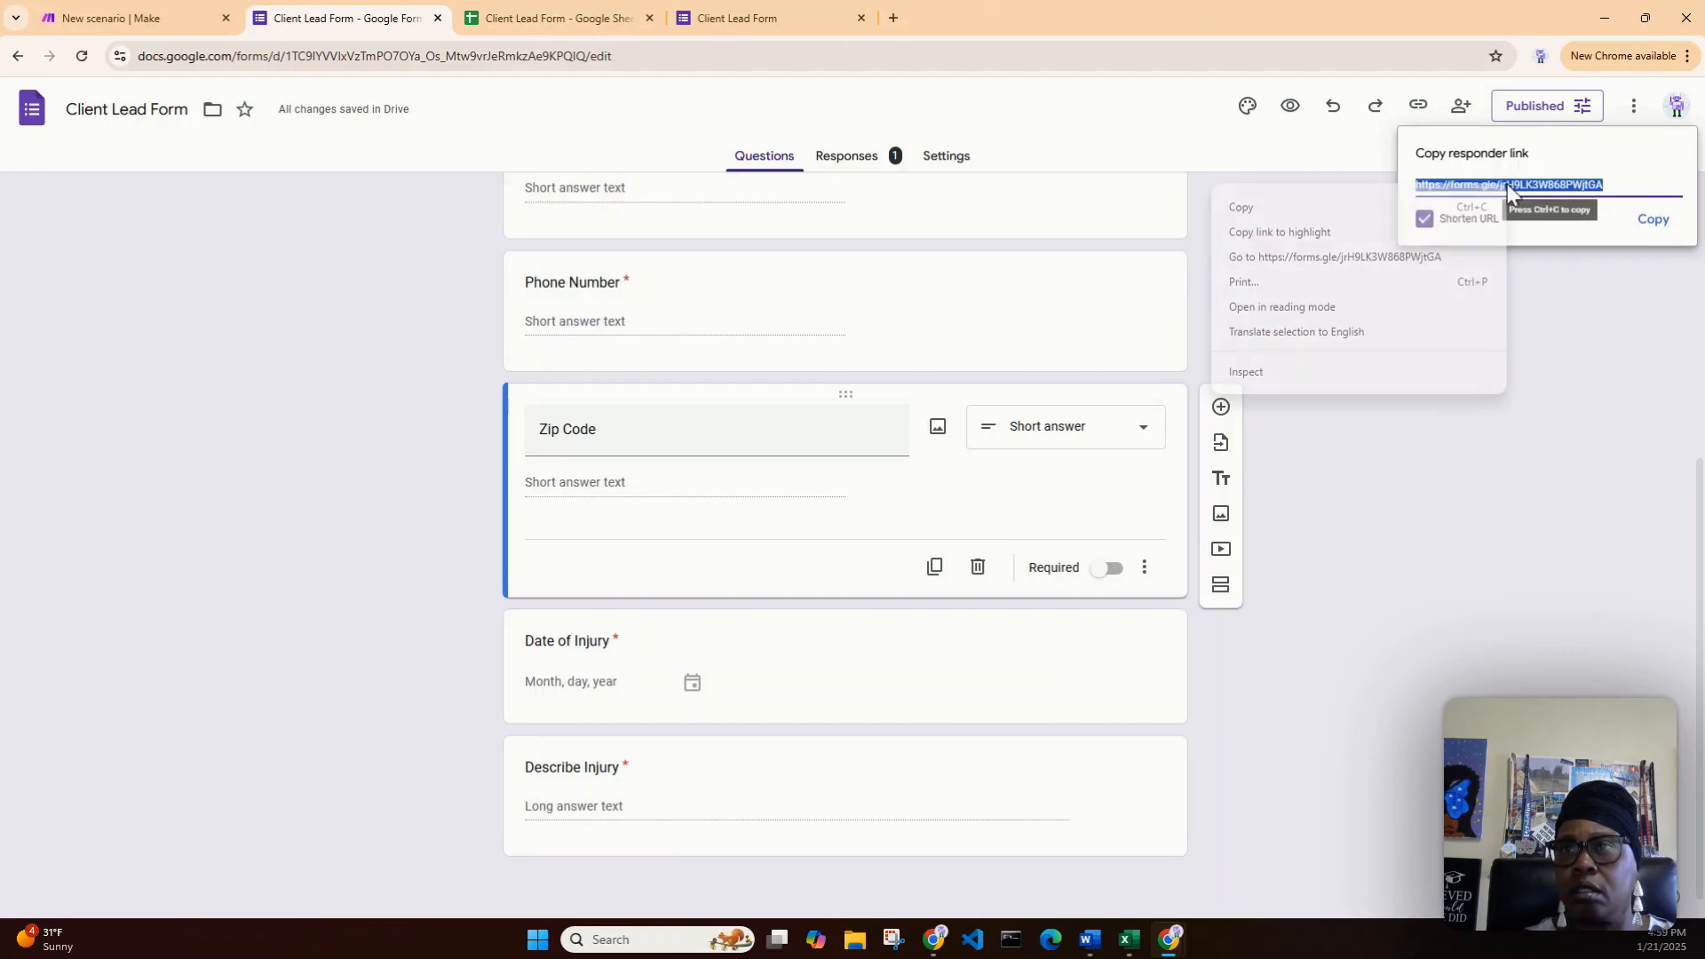
left_click(1339, 209)
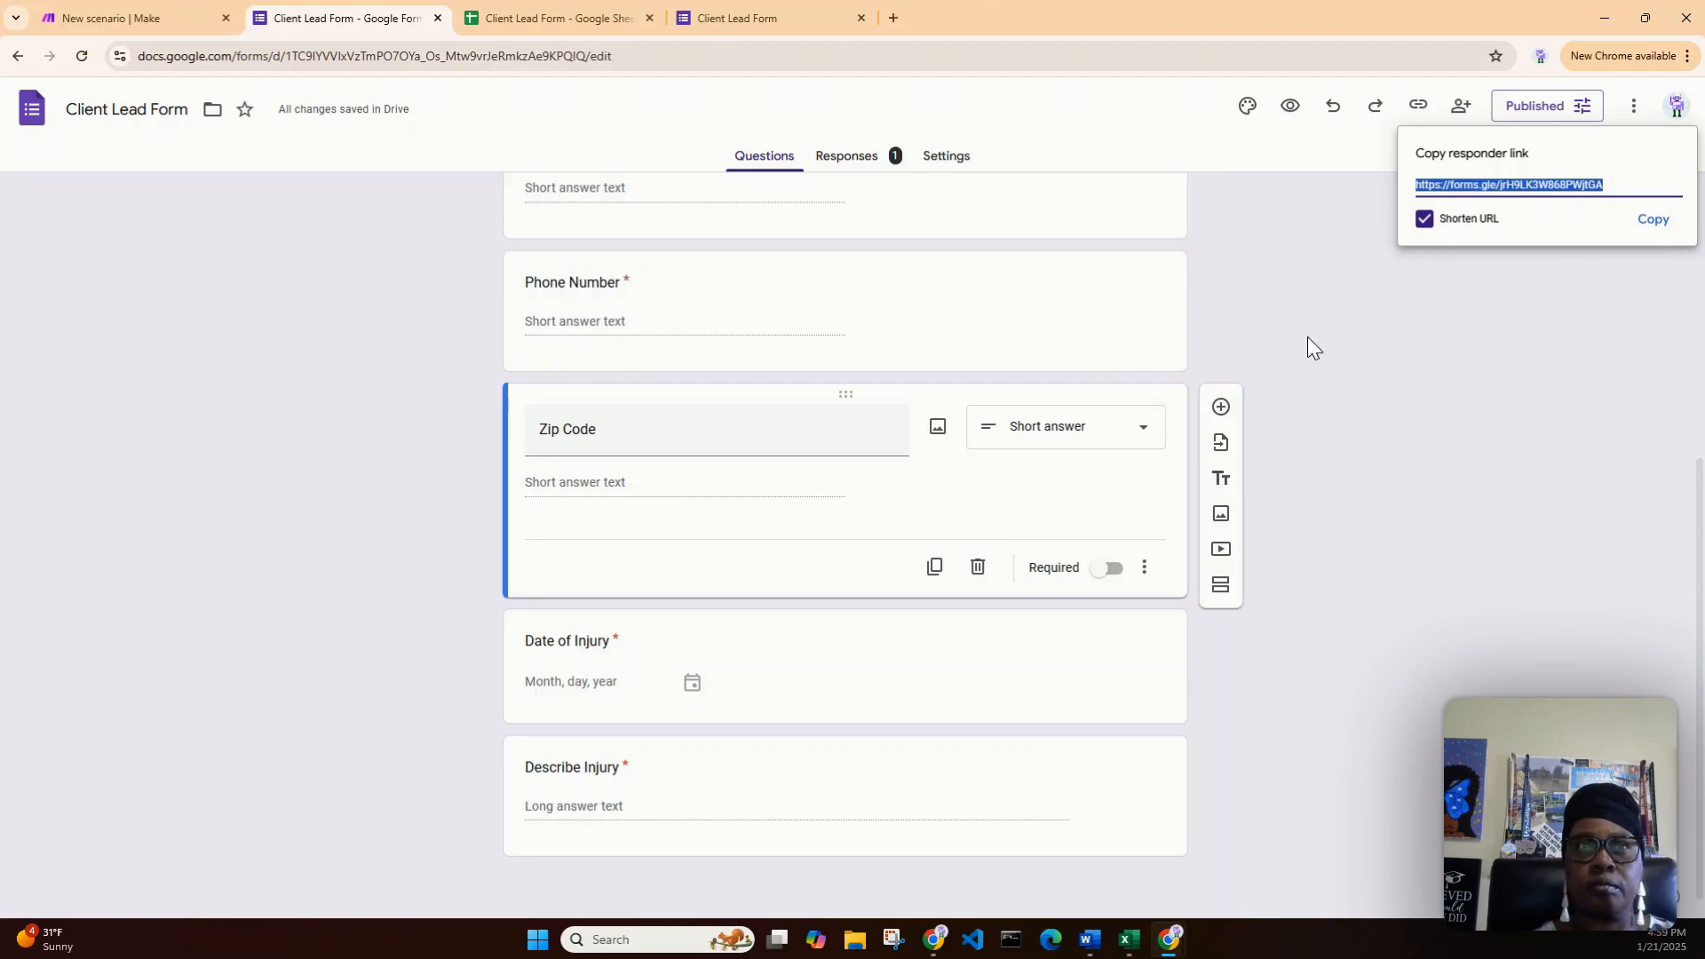
- Select the whole form ID in the confirmation page's address
left_click(764, 22)
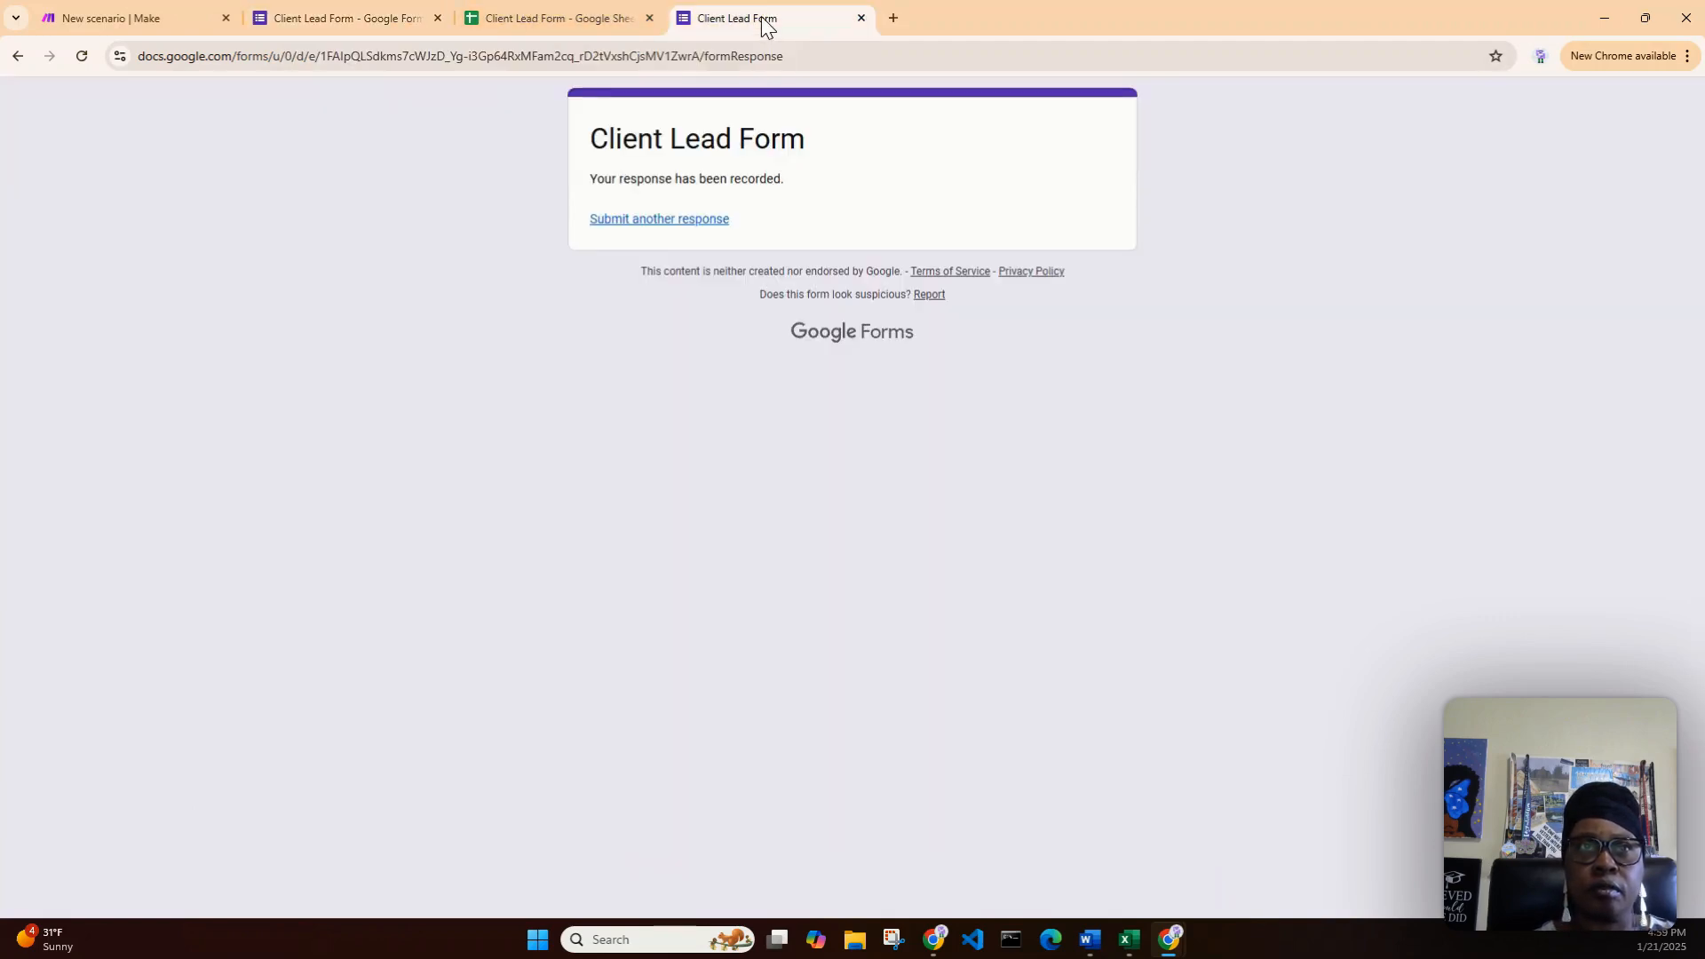
left_click_drag(702, 56, 430, 31)
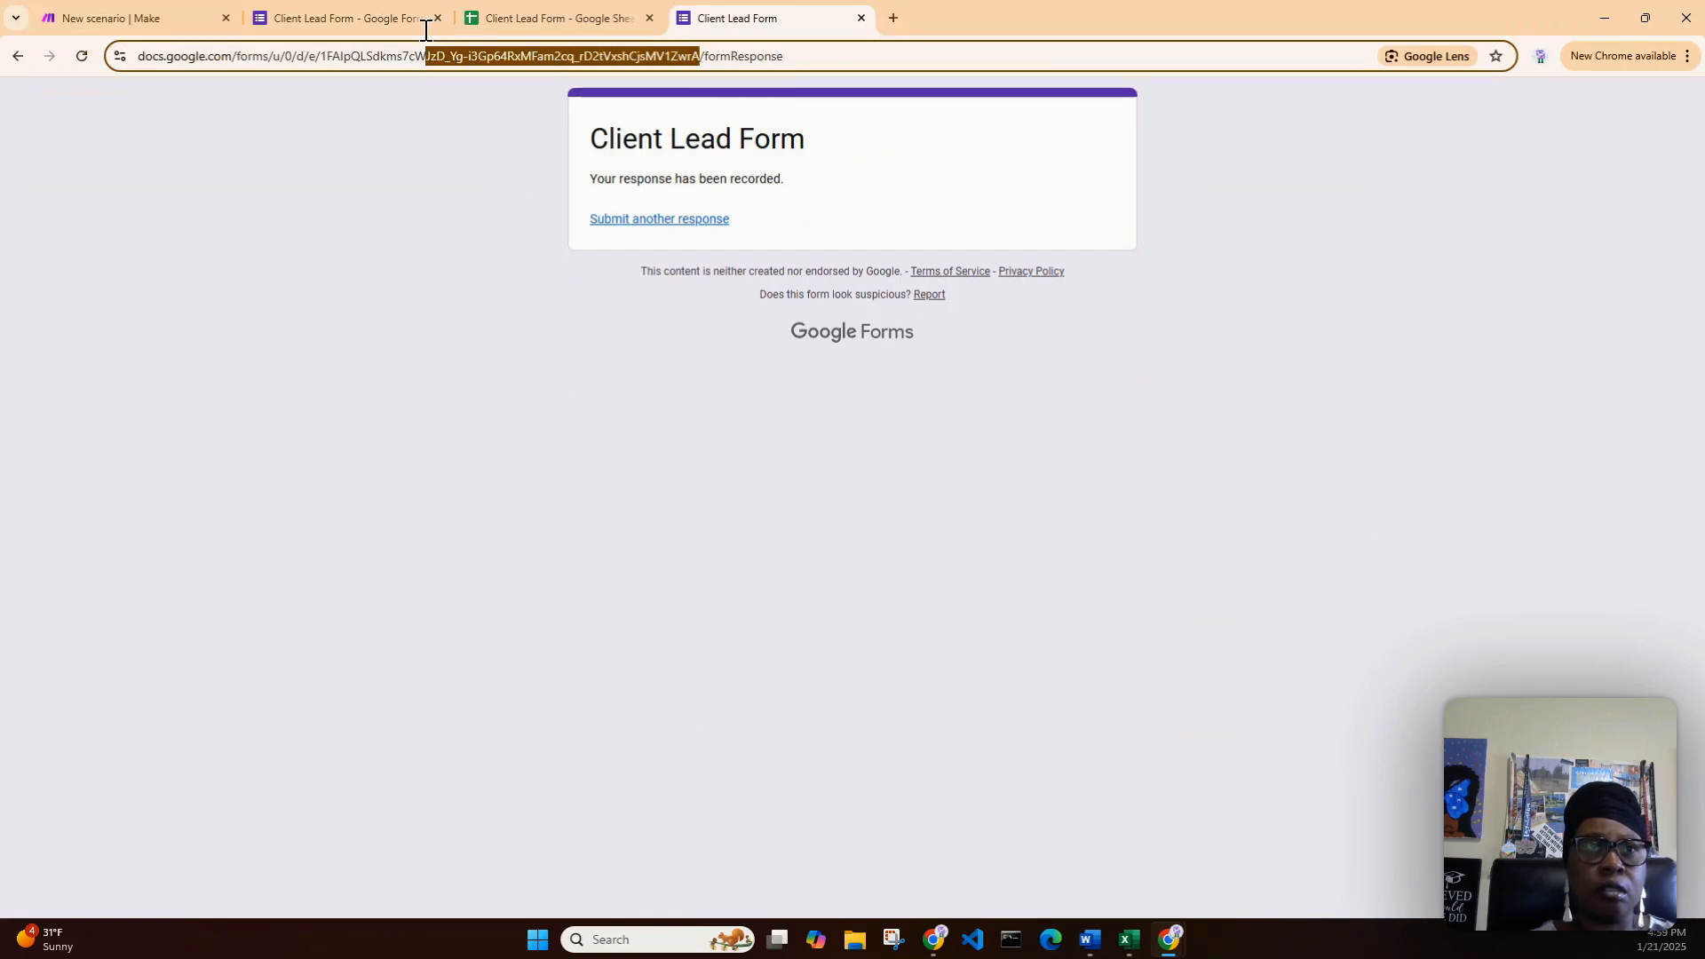
left_click_drag(425, 31, 320, 22)
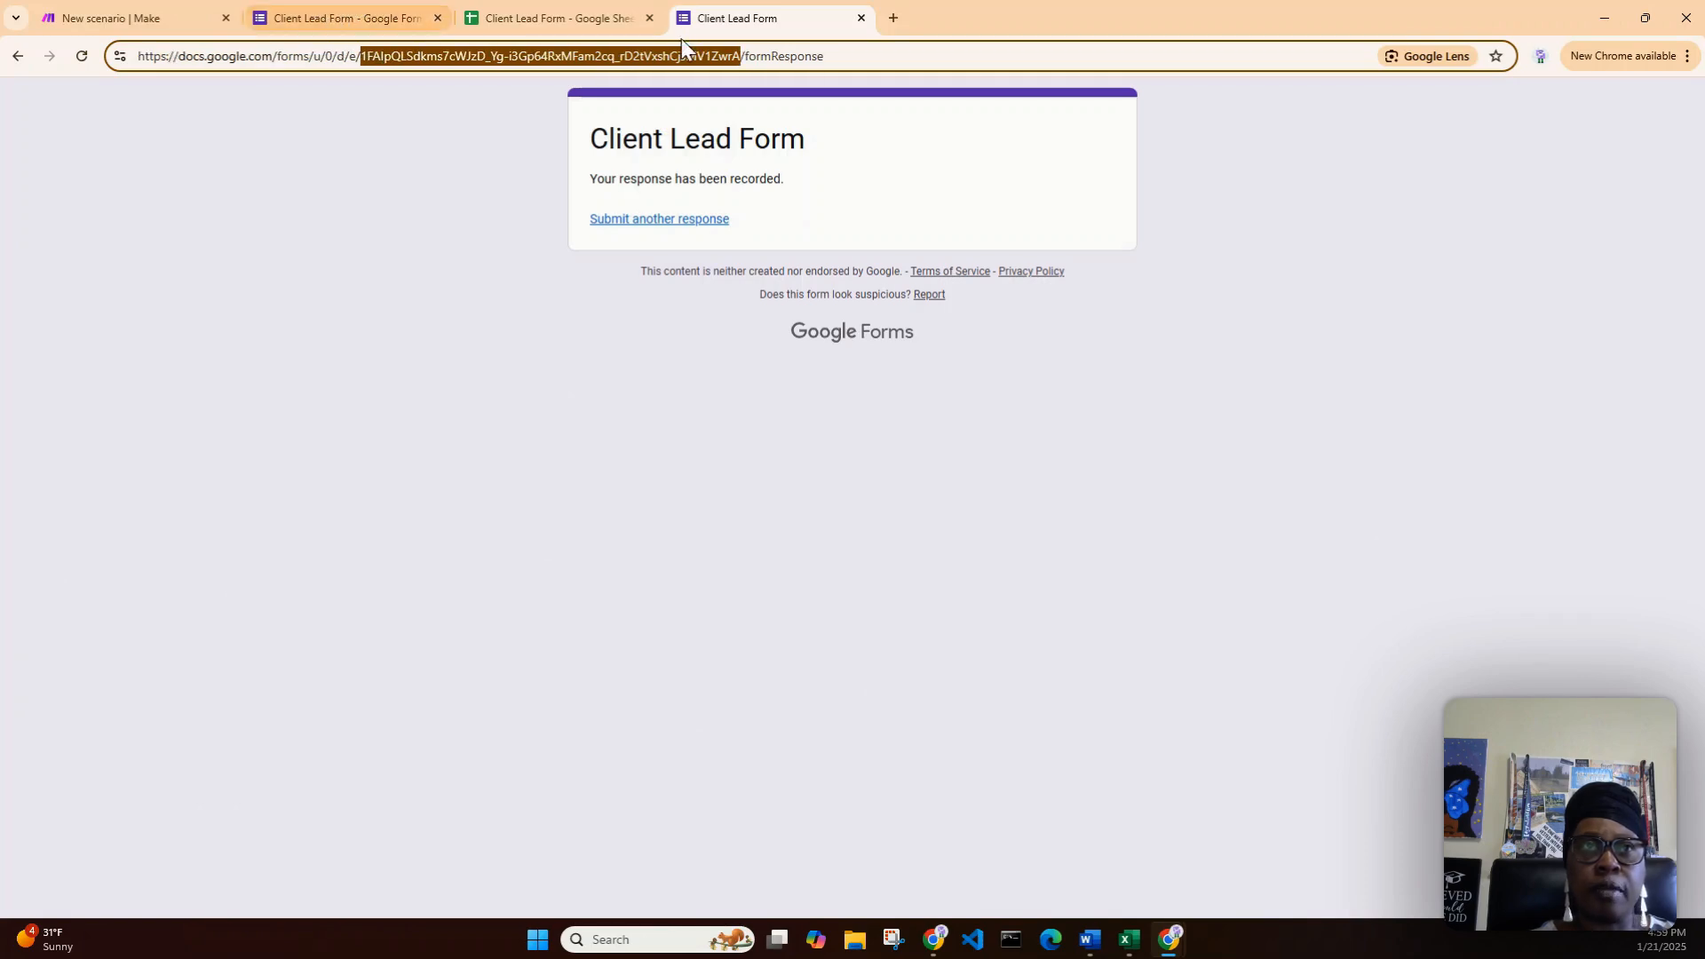
- Copy the short responder link again from the form editor
left_click(334, 18)
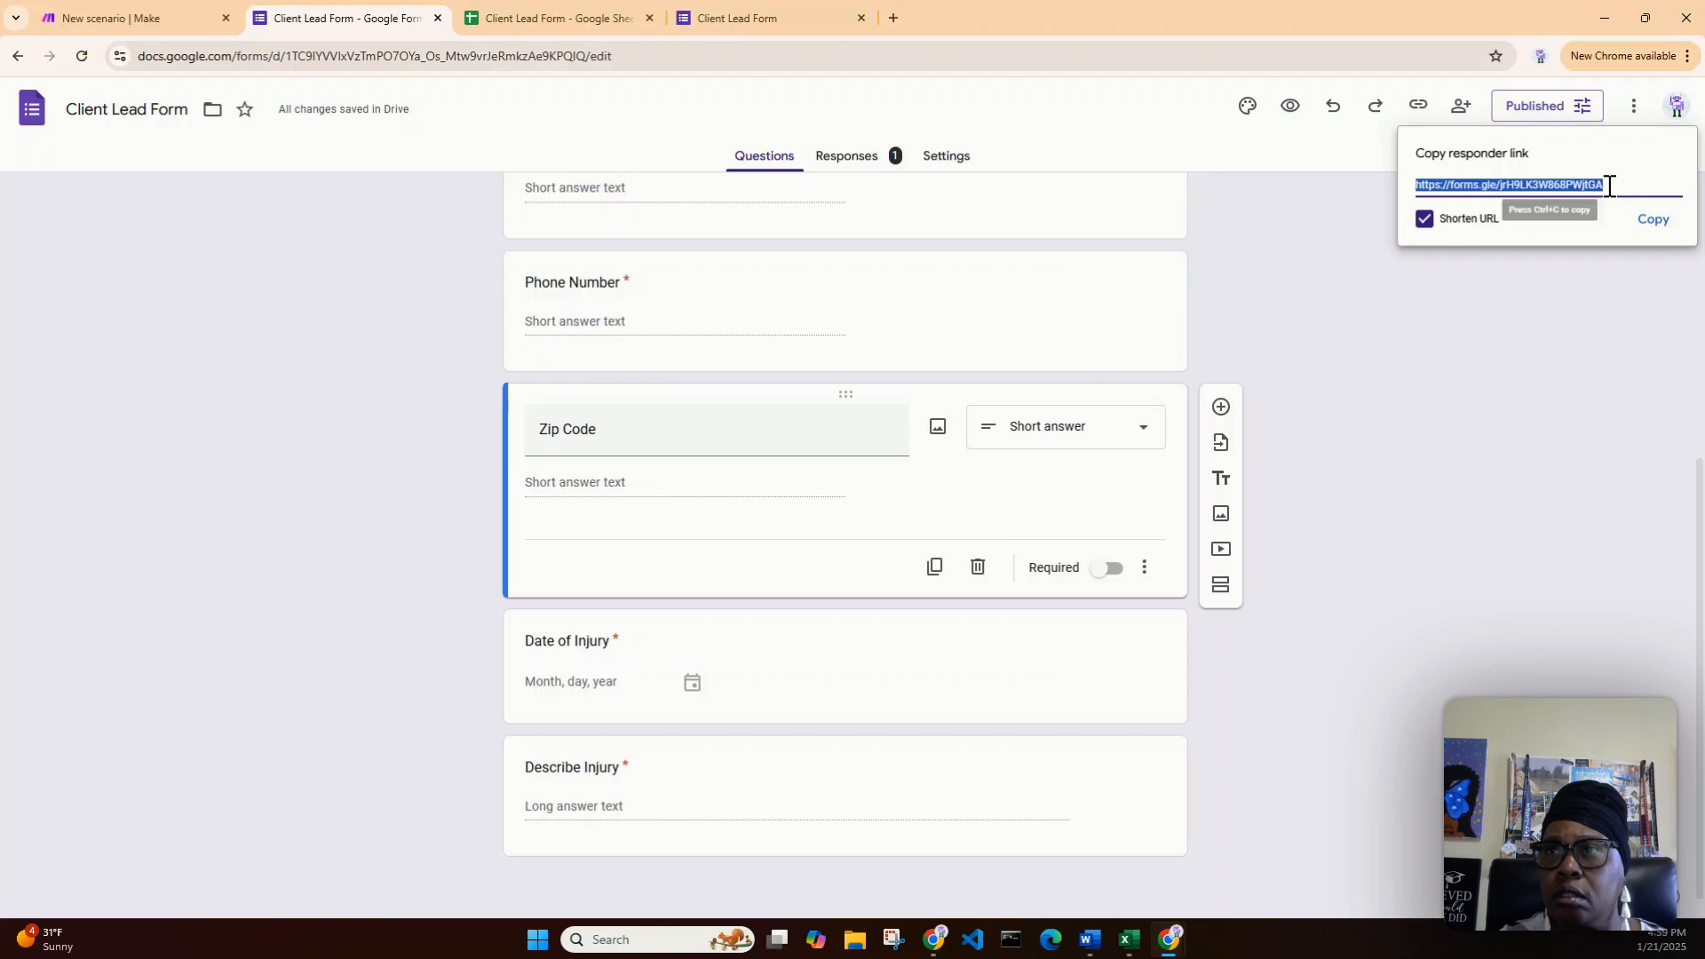
left_click_drag(1607, 184, 1551, 186)
left_click(1505, 186)
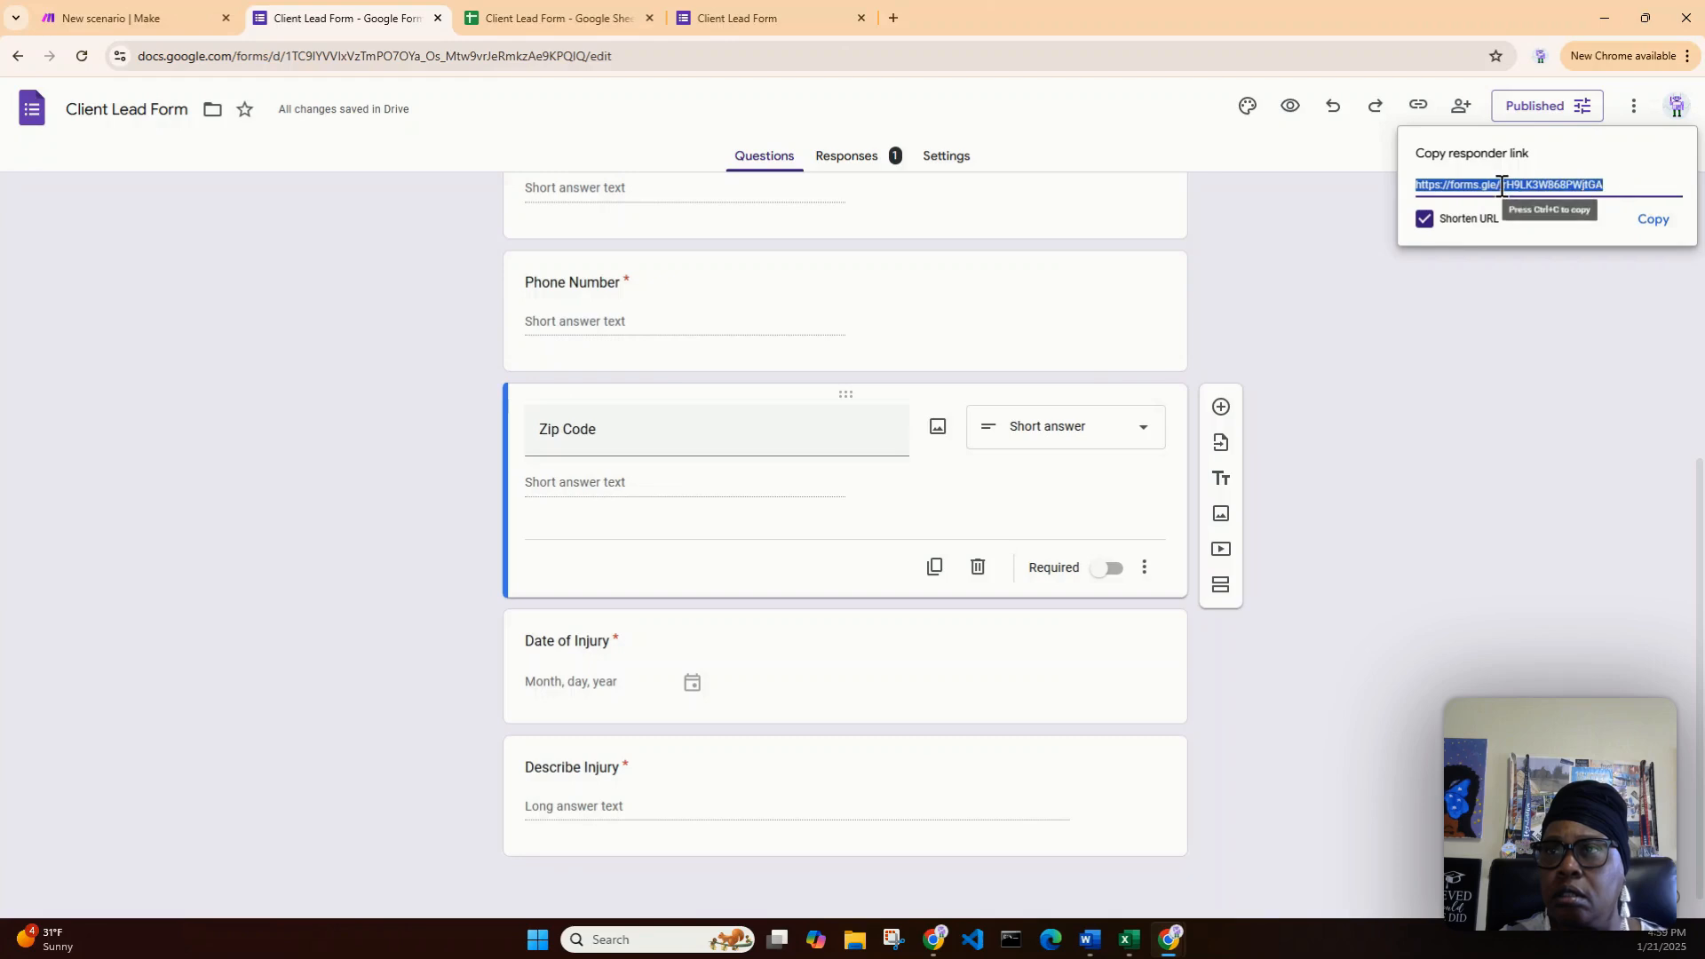
left_click(1655, 220)
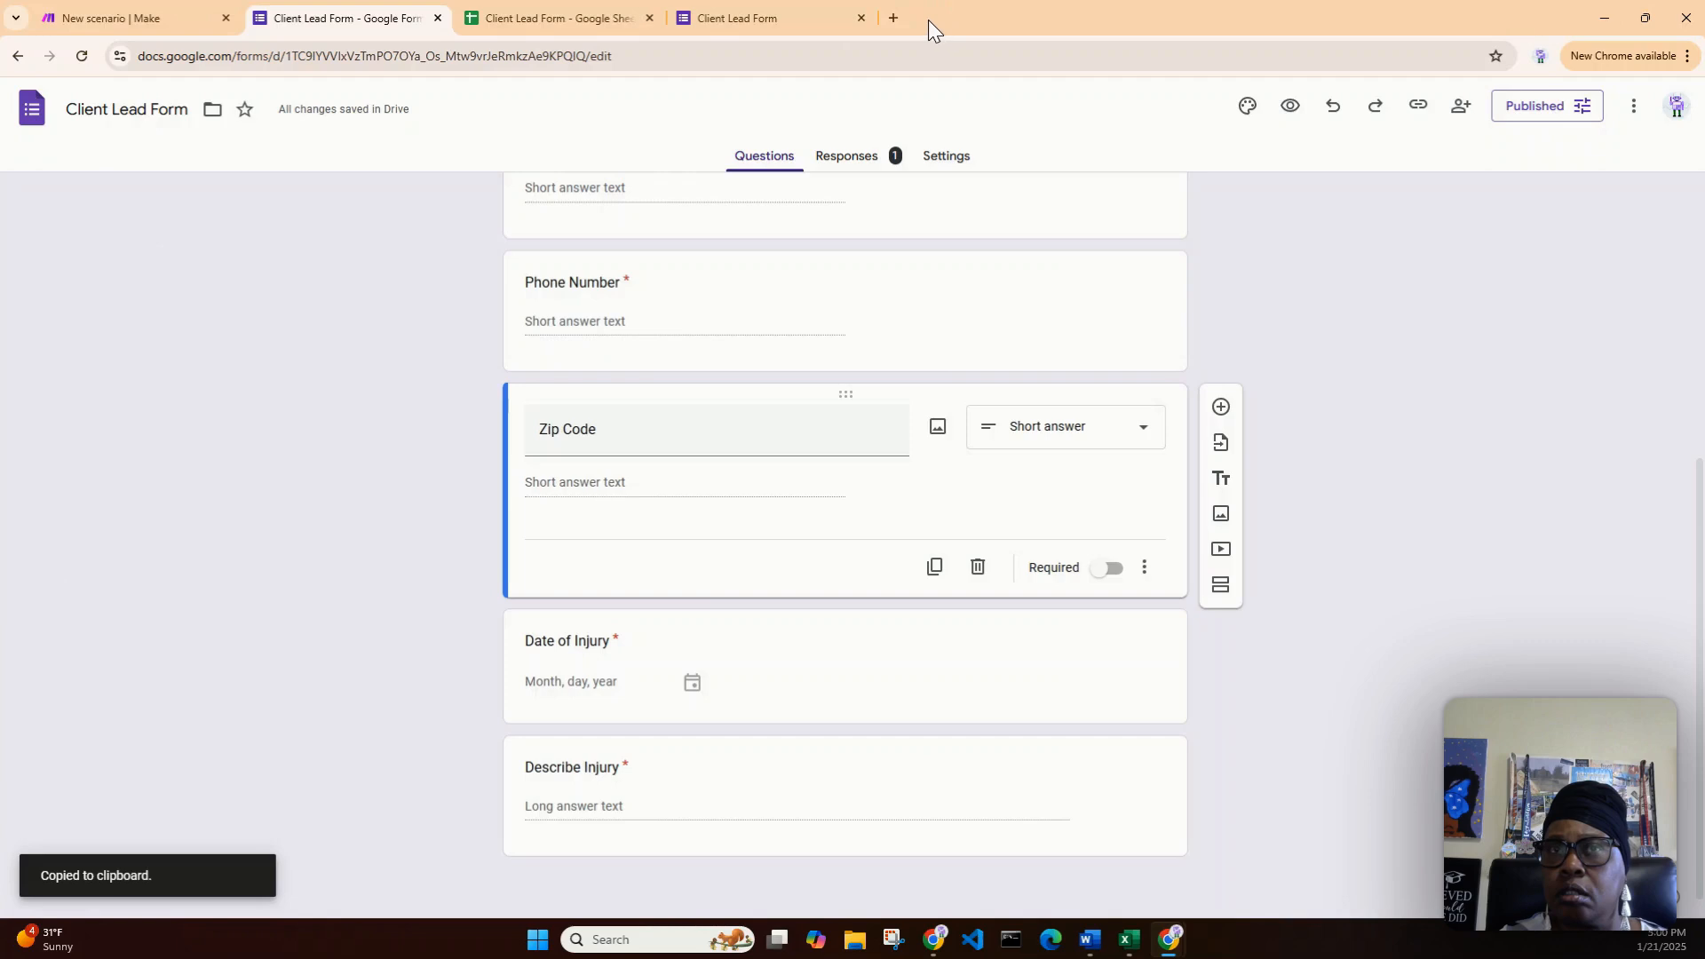
- Paste the short link into a new tab, copy its ID, and return to Make
left_click(893, 18)
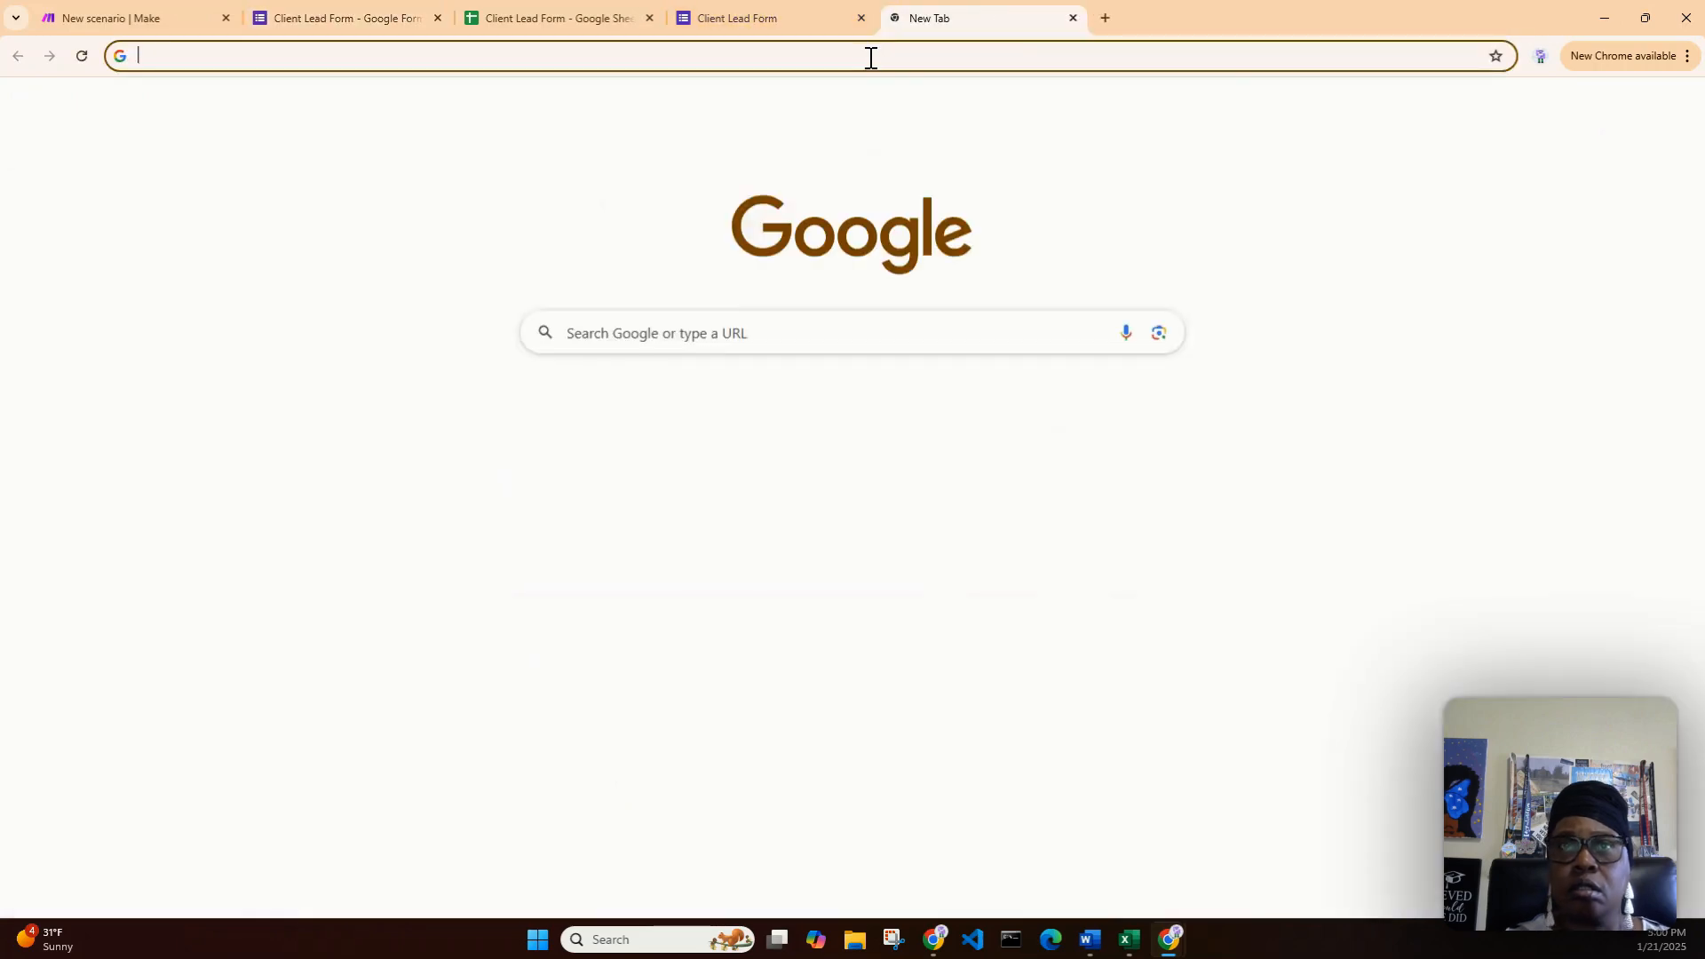
right_click(871, 58)
left_click(1010, 218)
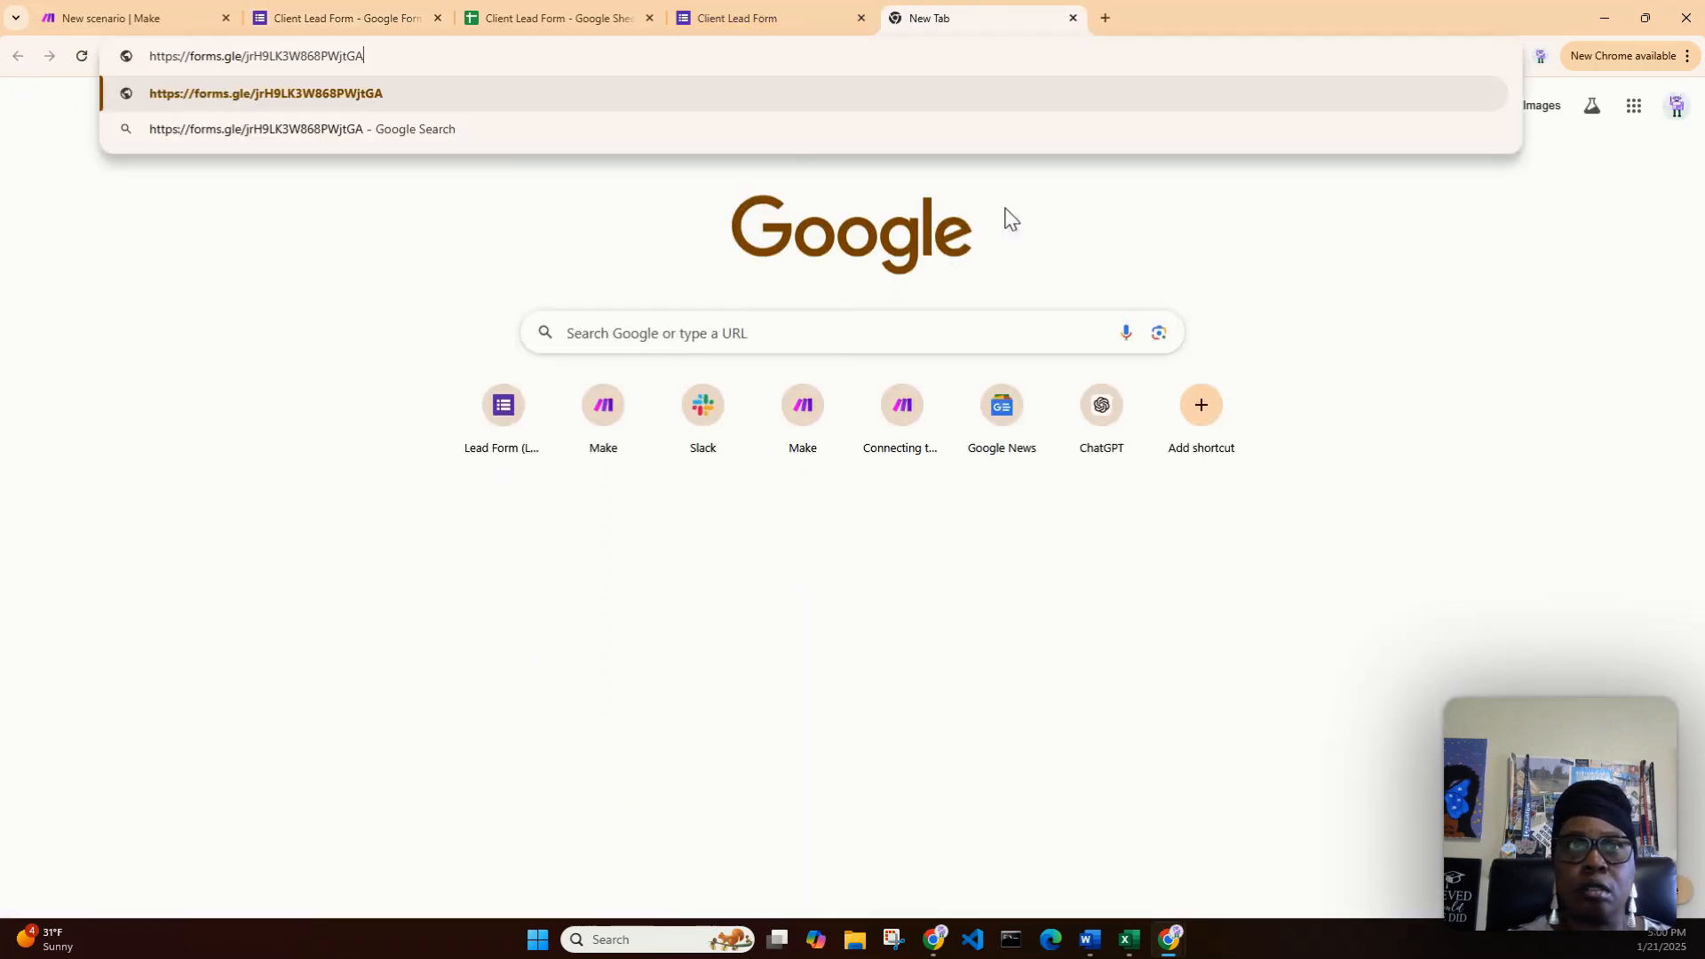
left_click_drag(378, 58, 246, 52)
right_click(267, 59)
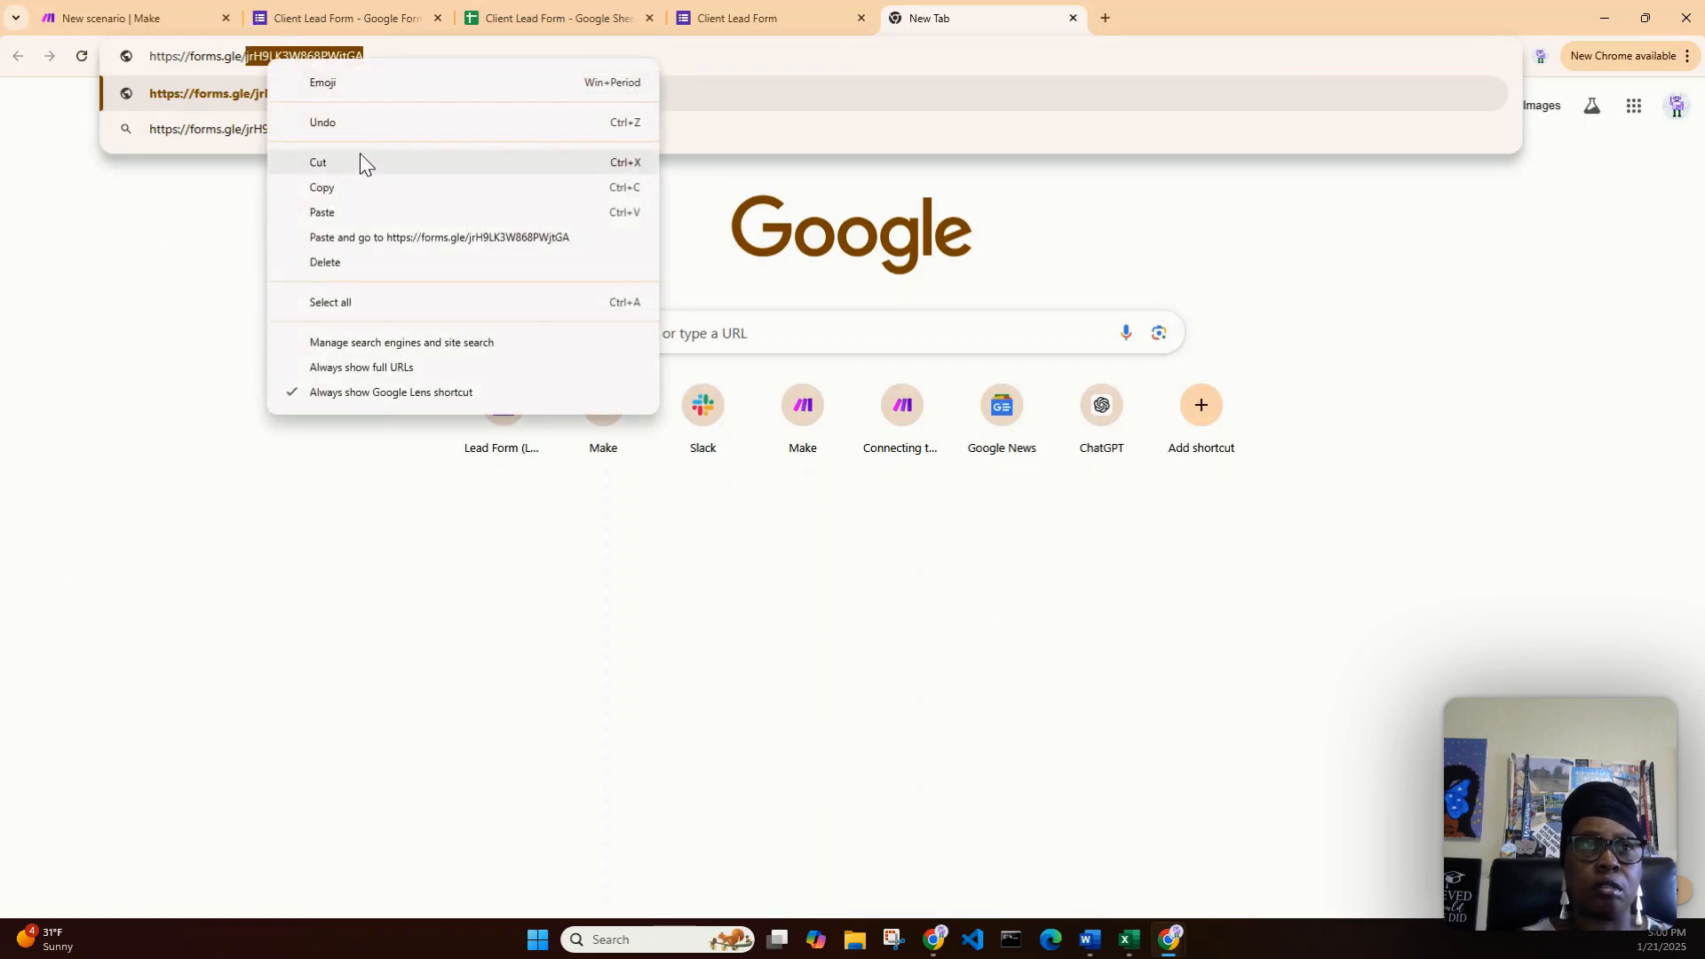
left_click(359, 189)
left_click(117, 12)
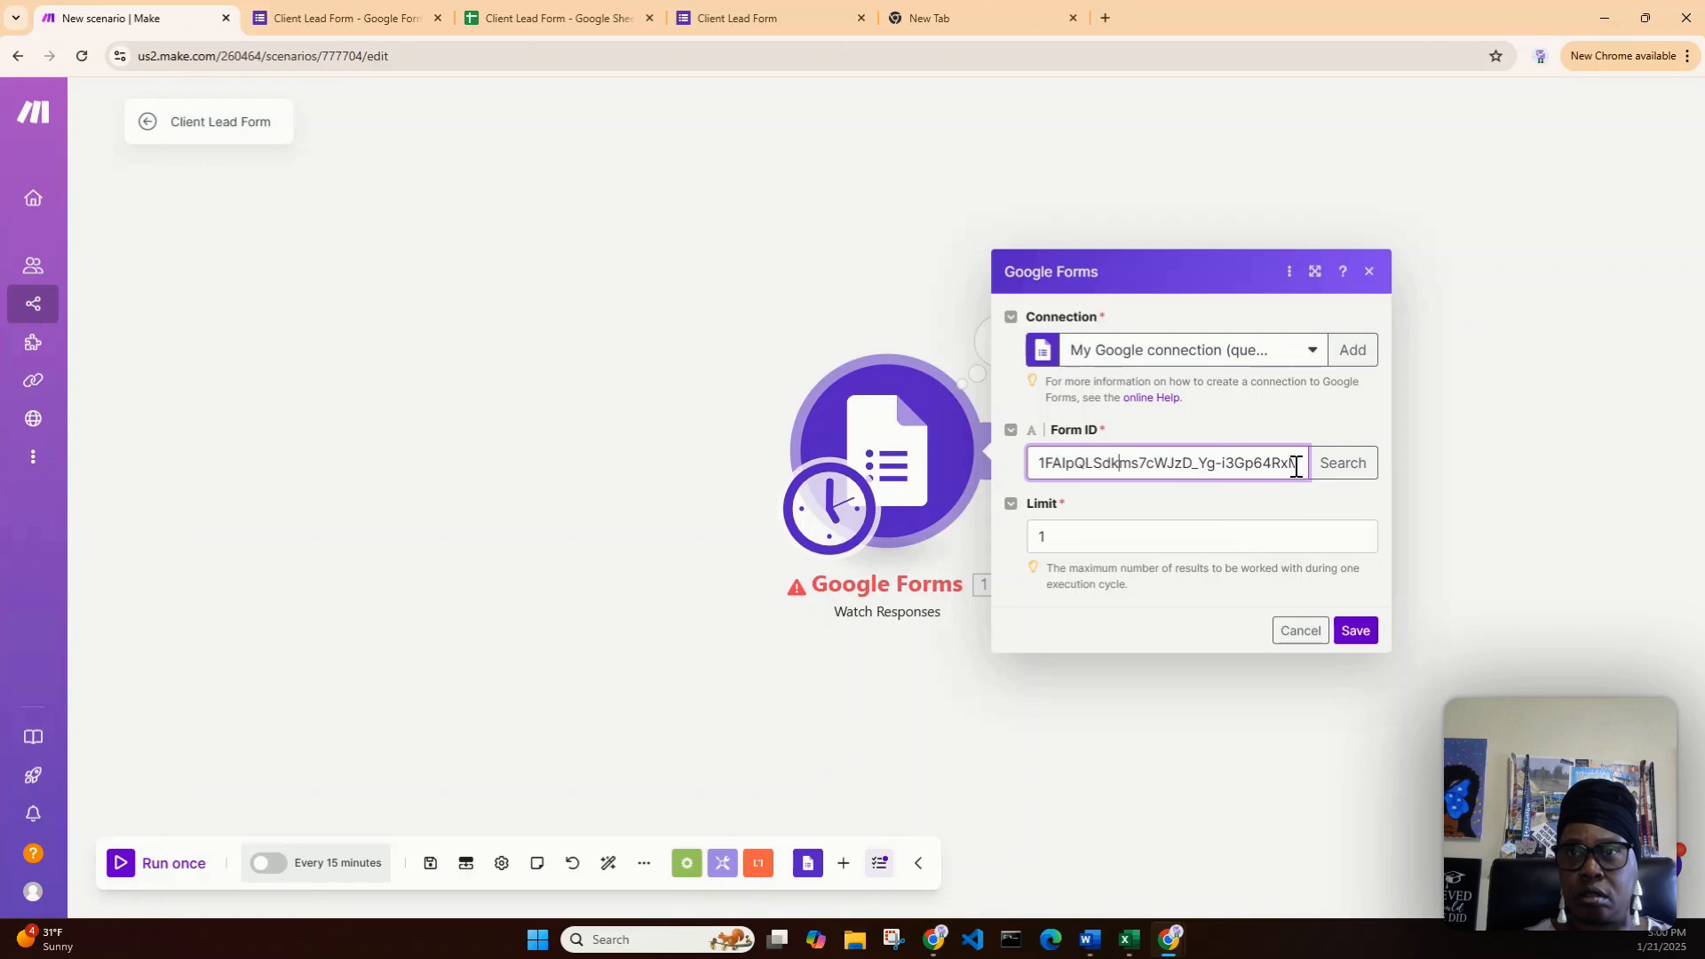
- Paste the copied ID into the Form ID field, then clear it
left_click_drag(1306, 462, 1164, 463)
left_click_drag(1302, 461, 1012, 469)
key("ctrl+v")
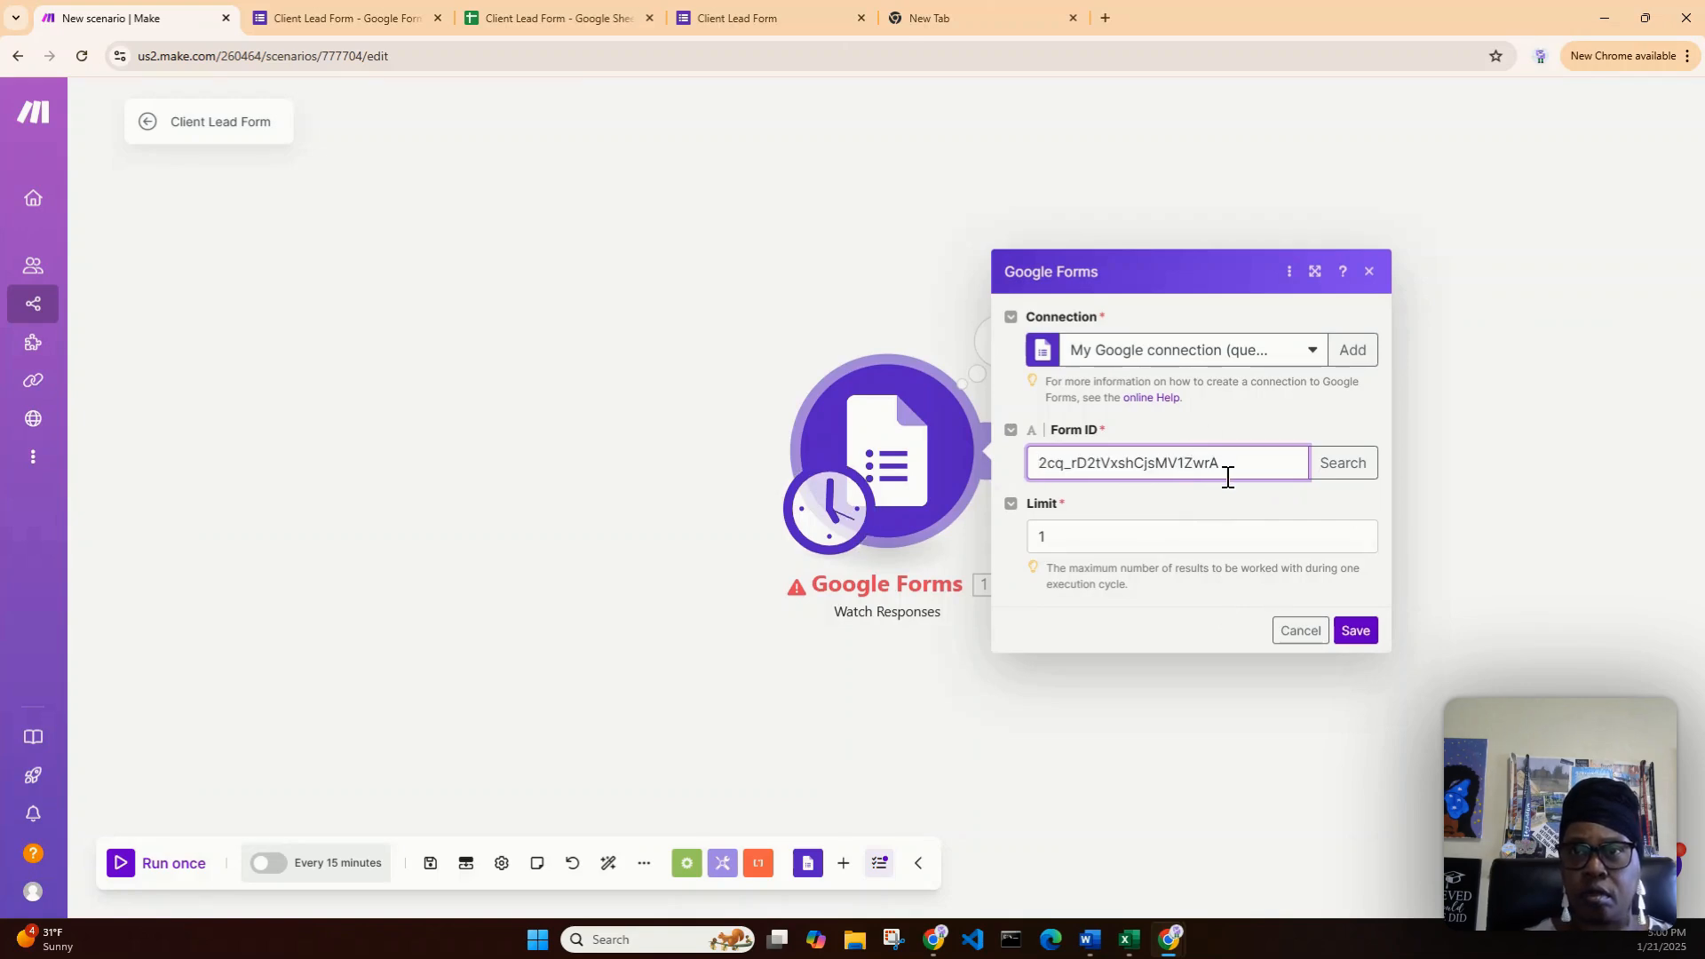
left_click_drag(1226, 463, 1004, 436)
key("BackSpace")
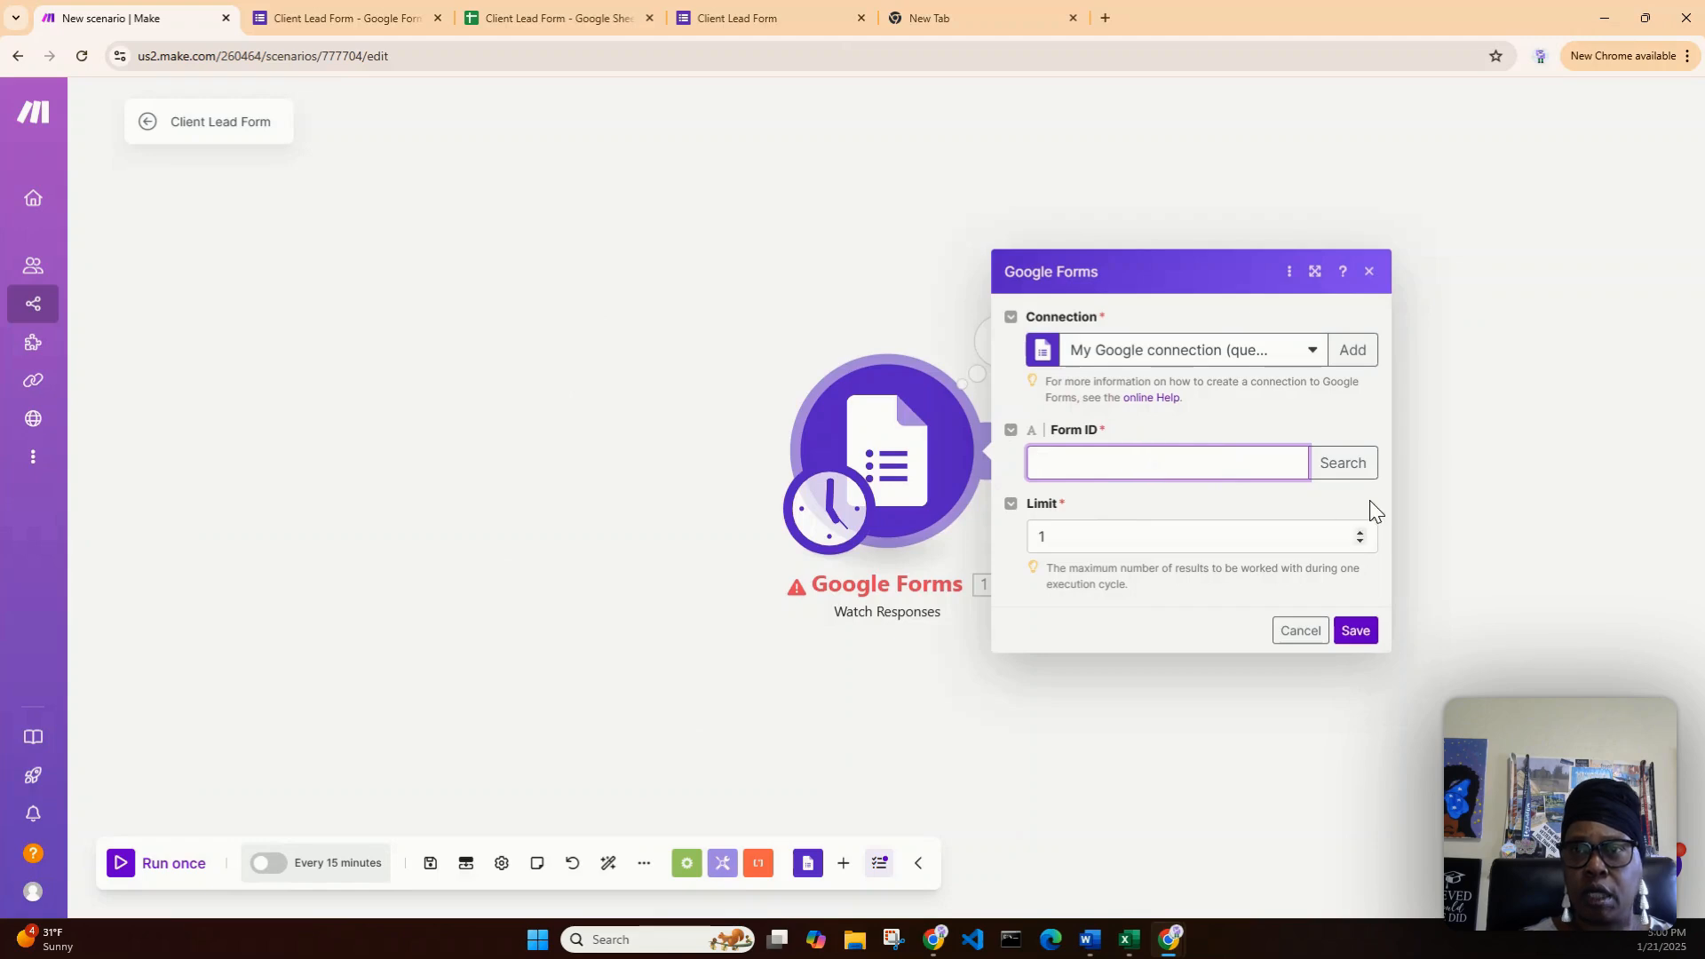
- Search for 'Client Lead Form' including shared drive forms, select it, and save the module
left_click(1345, 470)
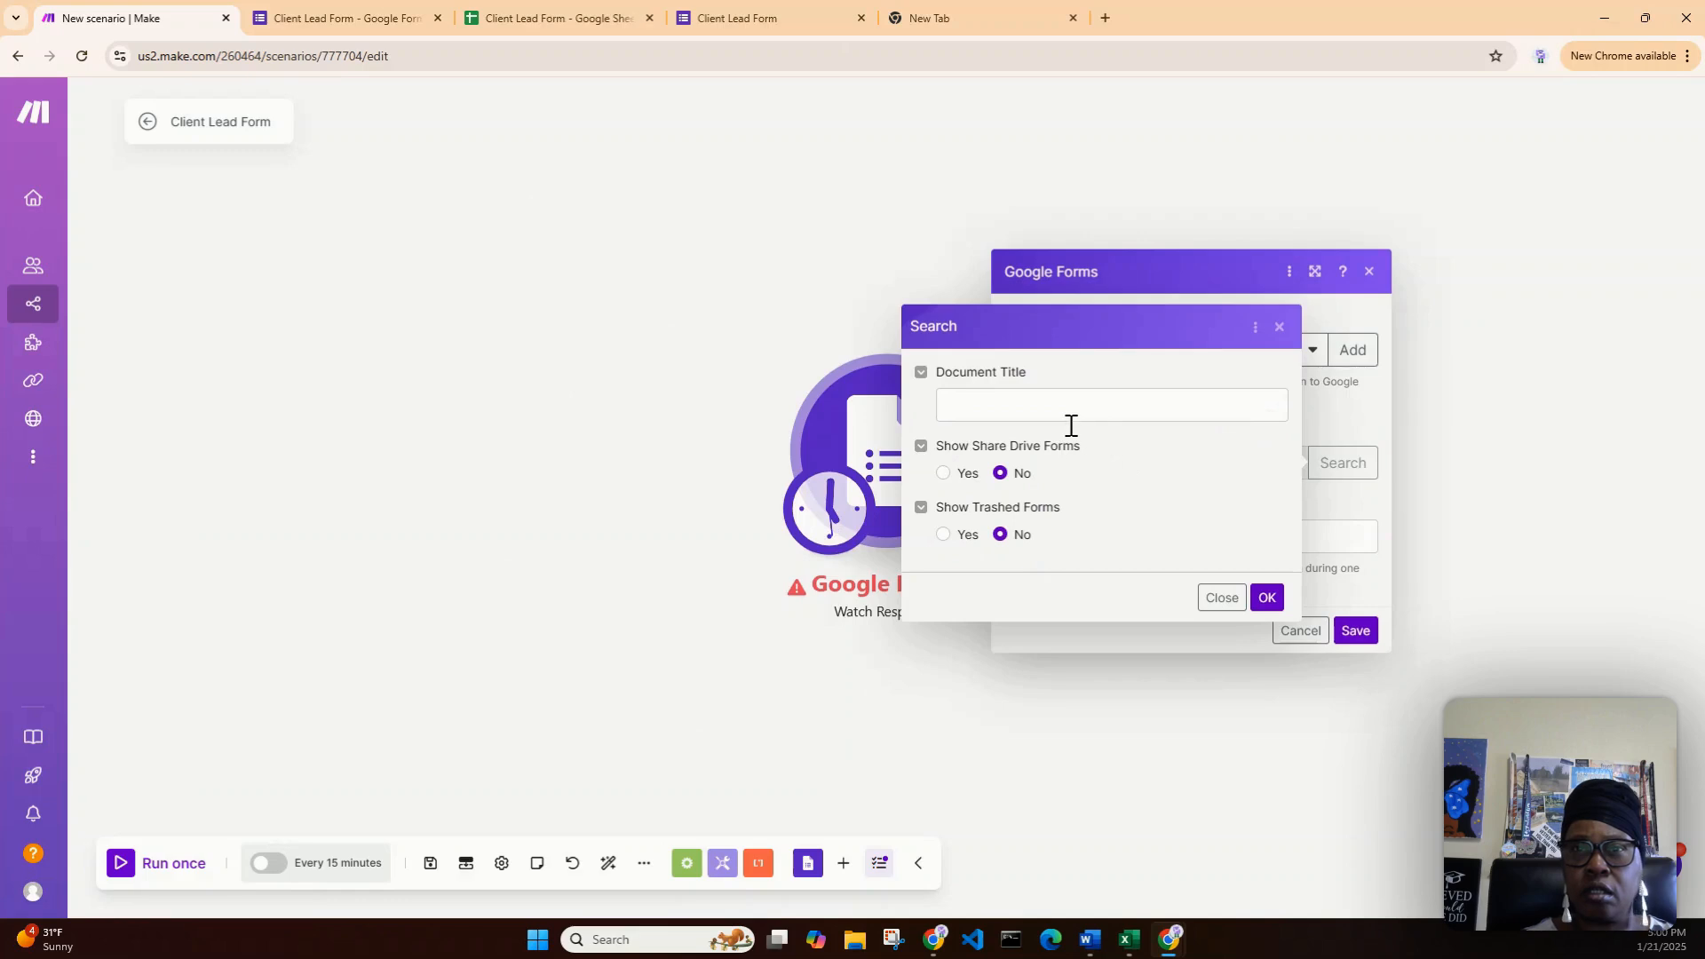
left_click(945, 474)
left_click(1112, 406)
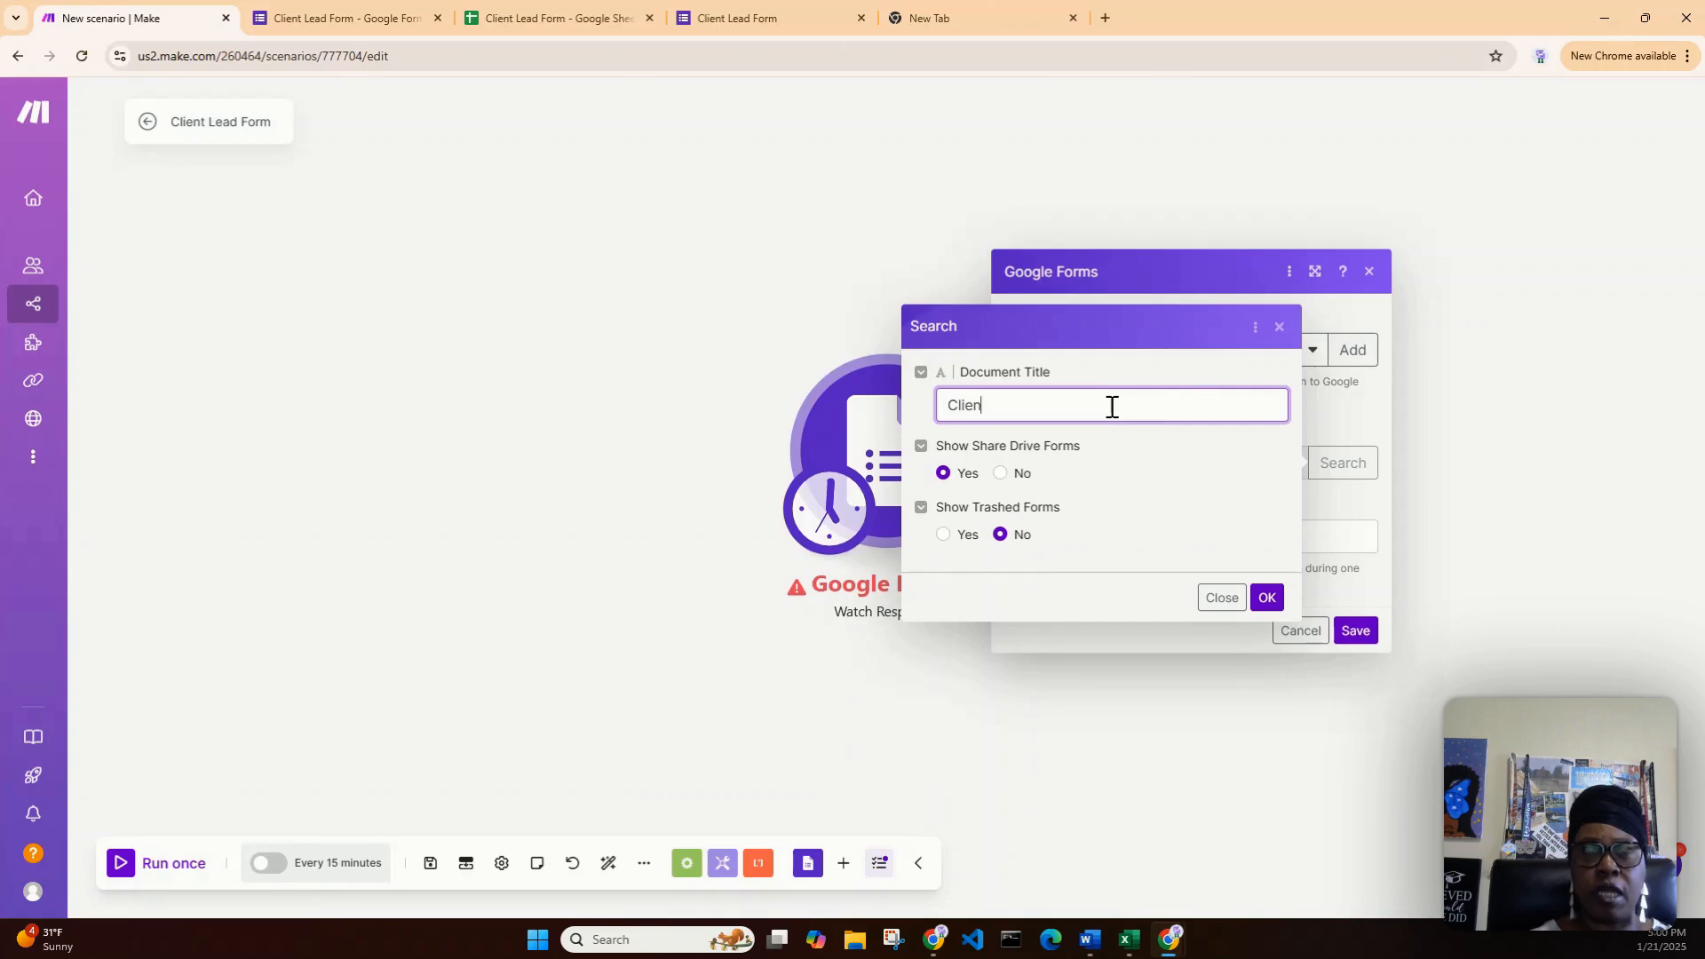
type("Client Lead Form")
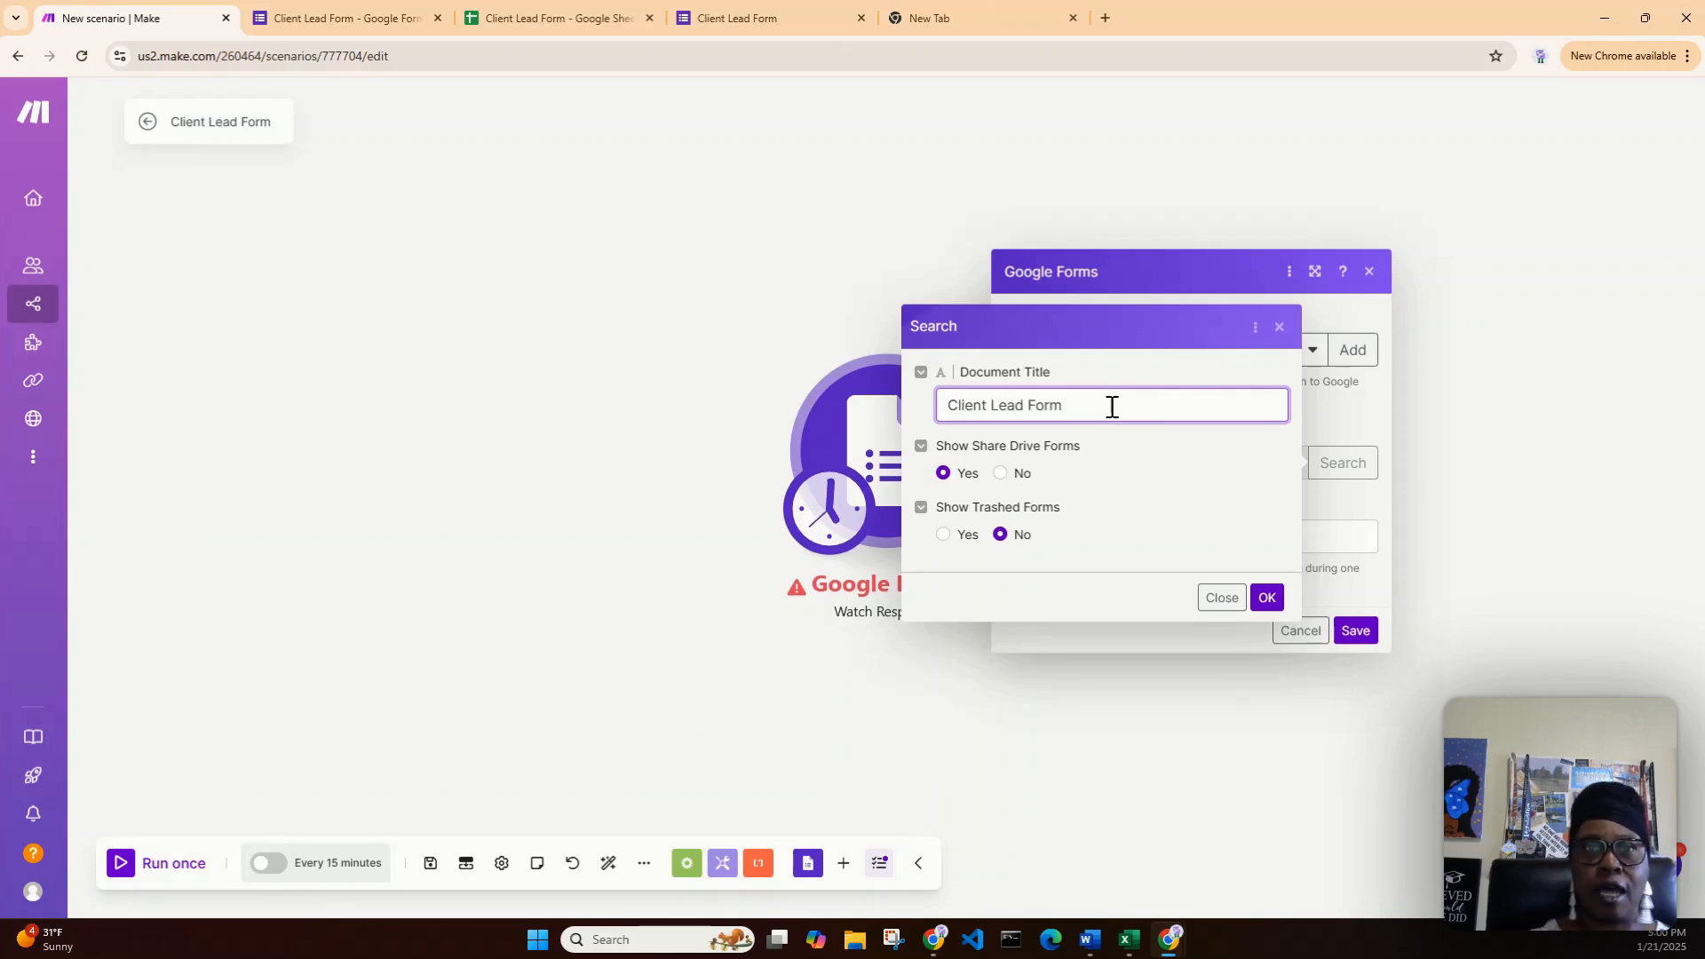
left_click(1267, 598)
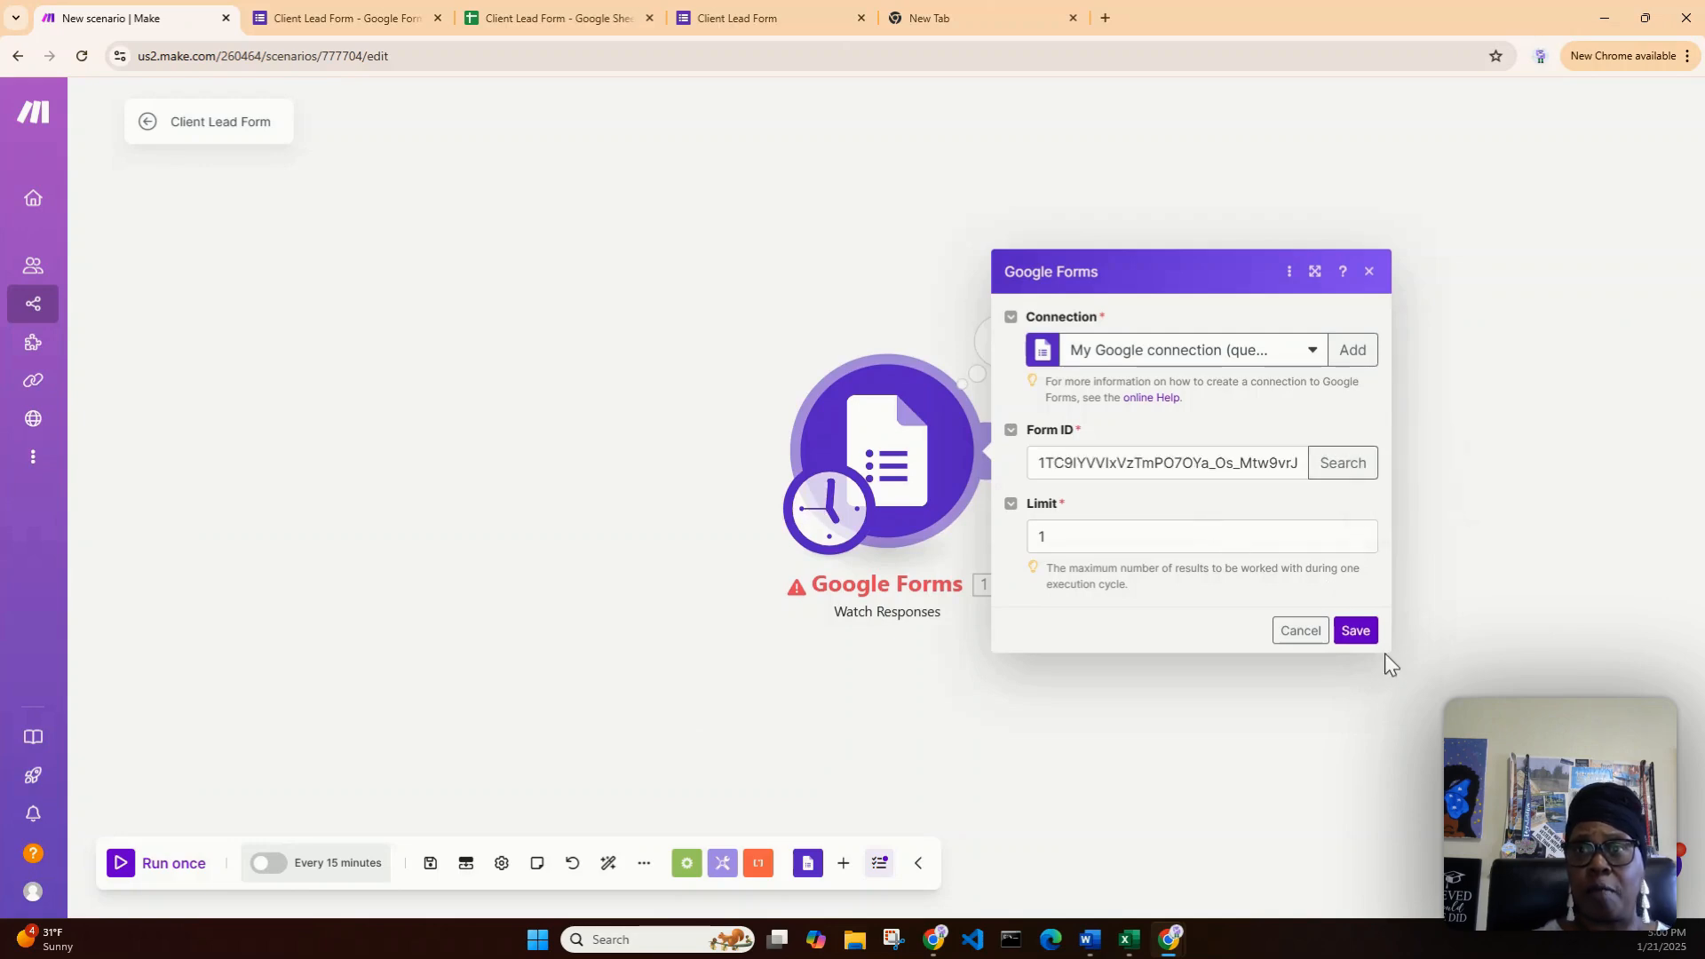
left_click(1368, 636)
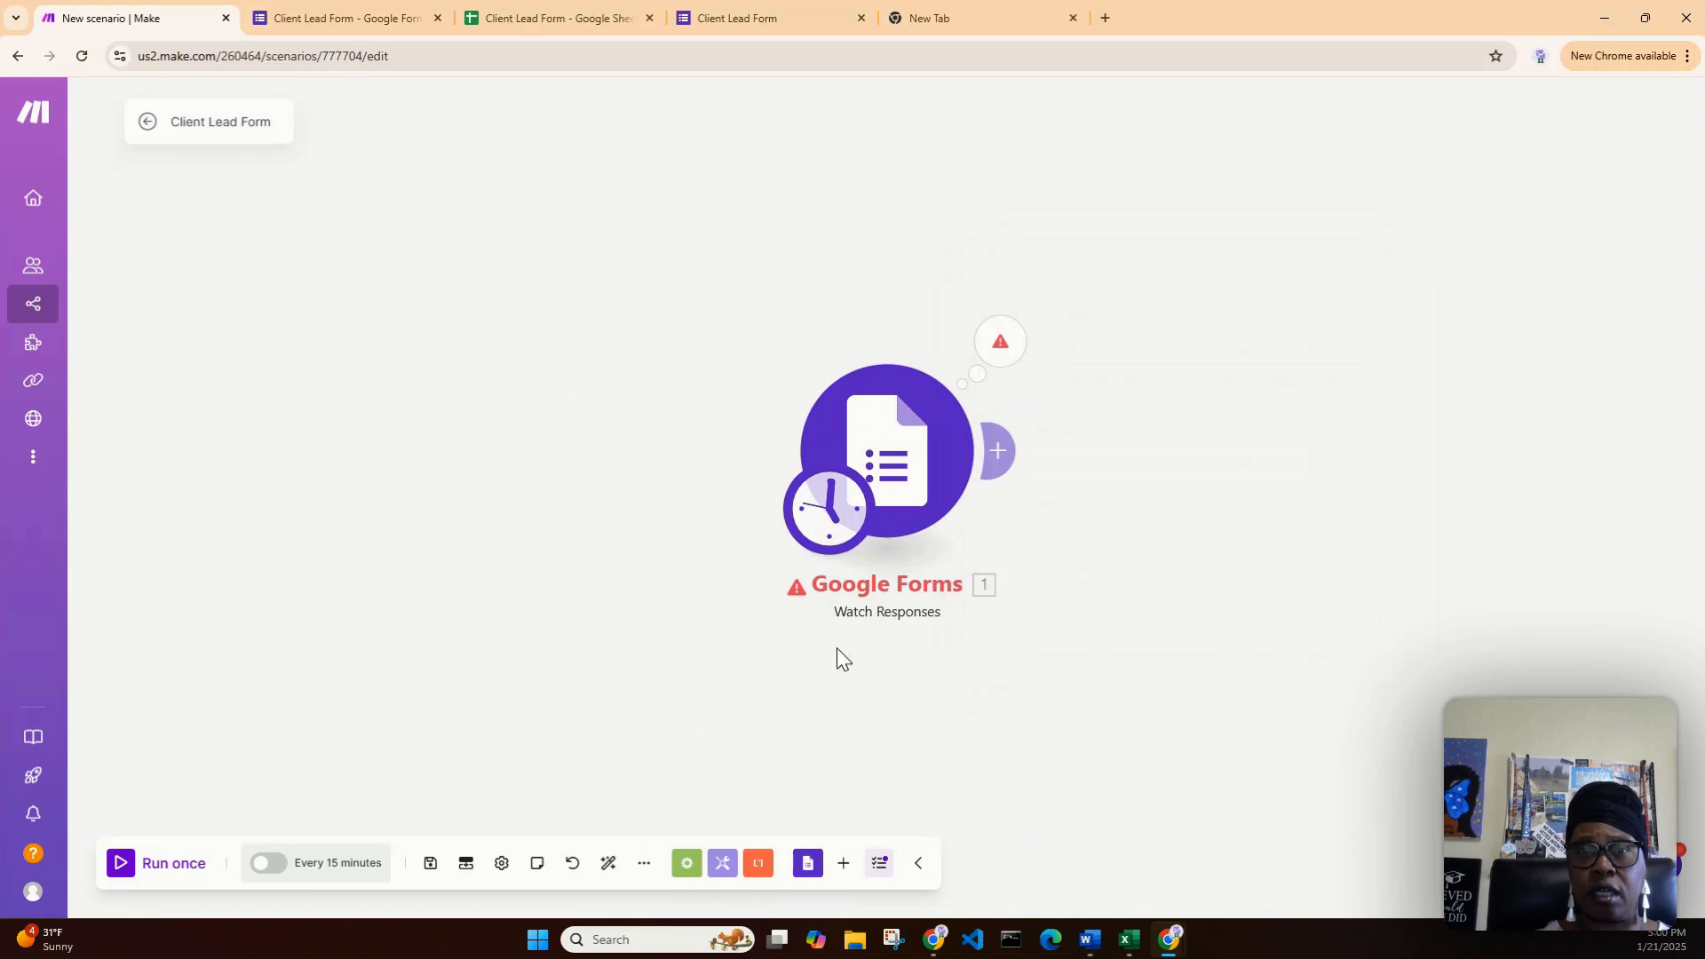
- Run the scenario once, move the Google Forms module left, and expand the output's Answers
left_click(125, 874)
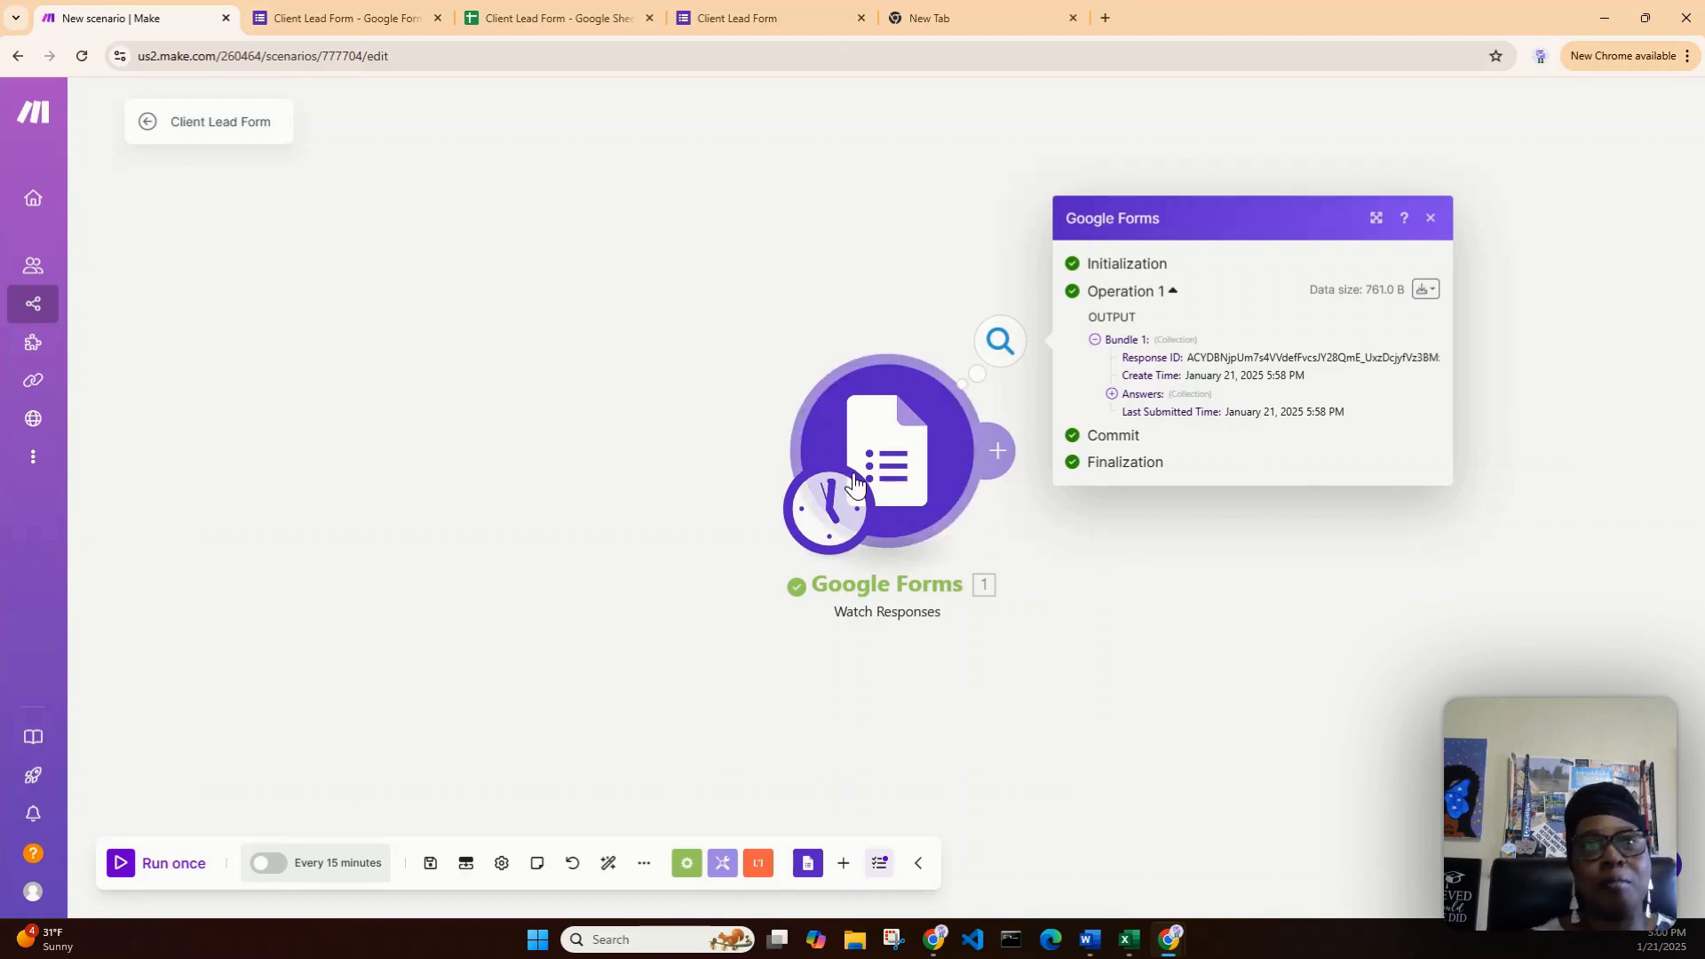
left_click_drag(834, 505, 352, 541)
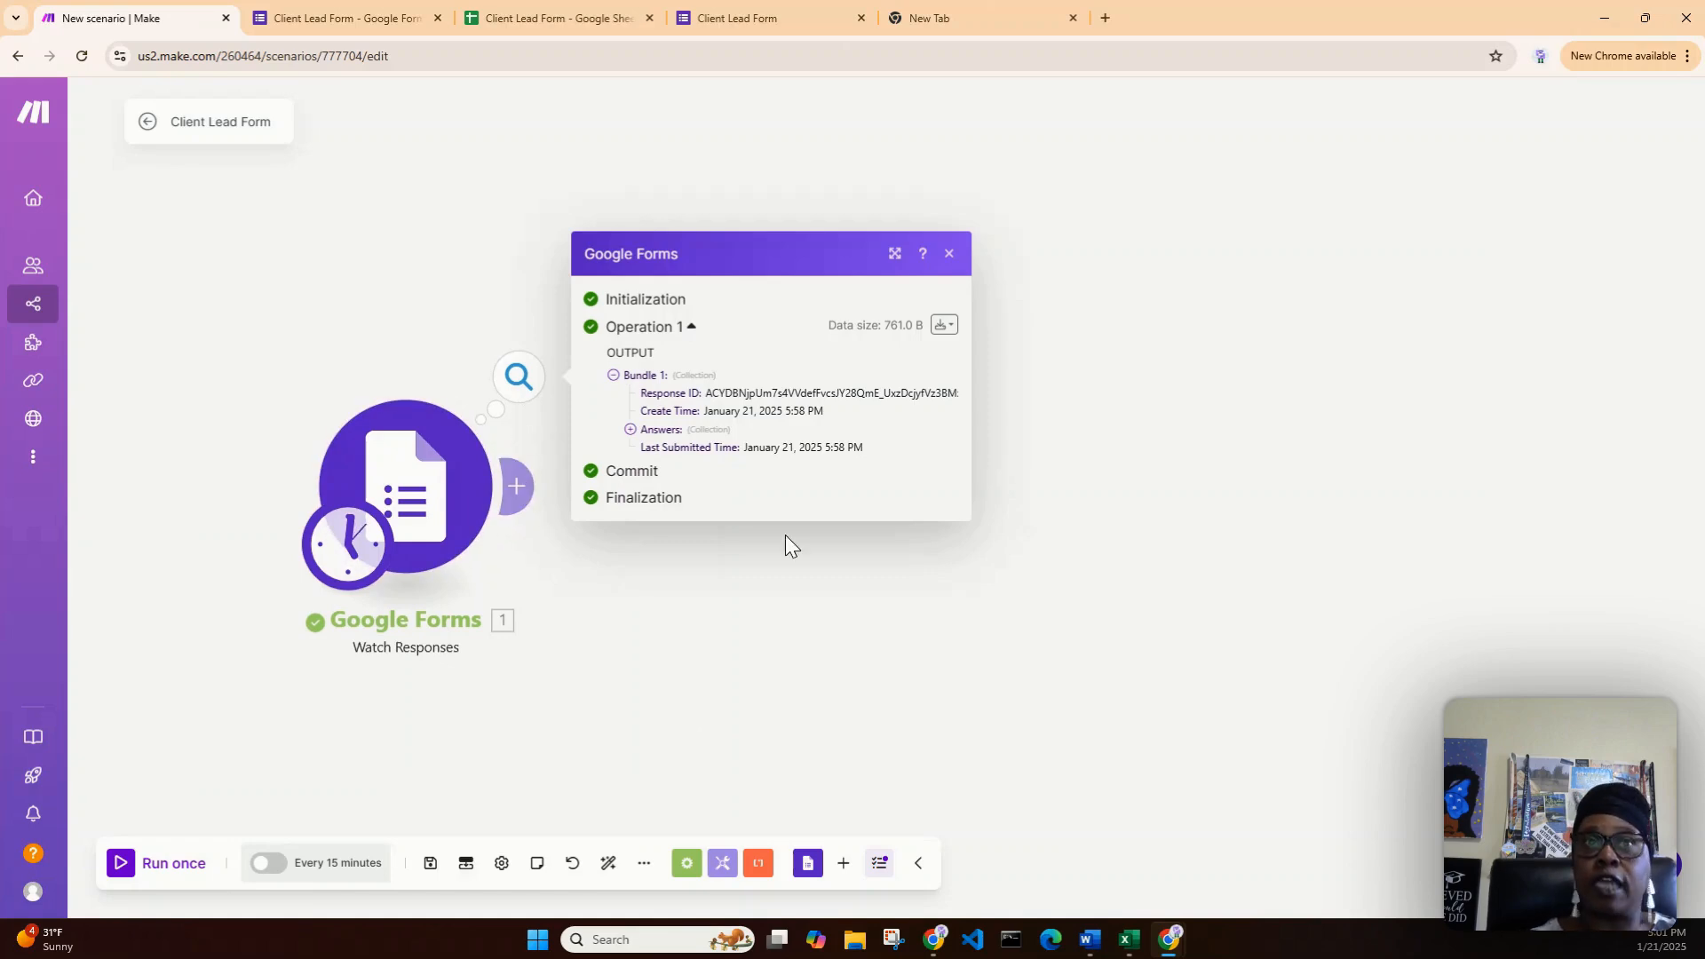
mouse_move(715, 417)
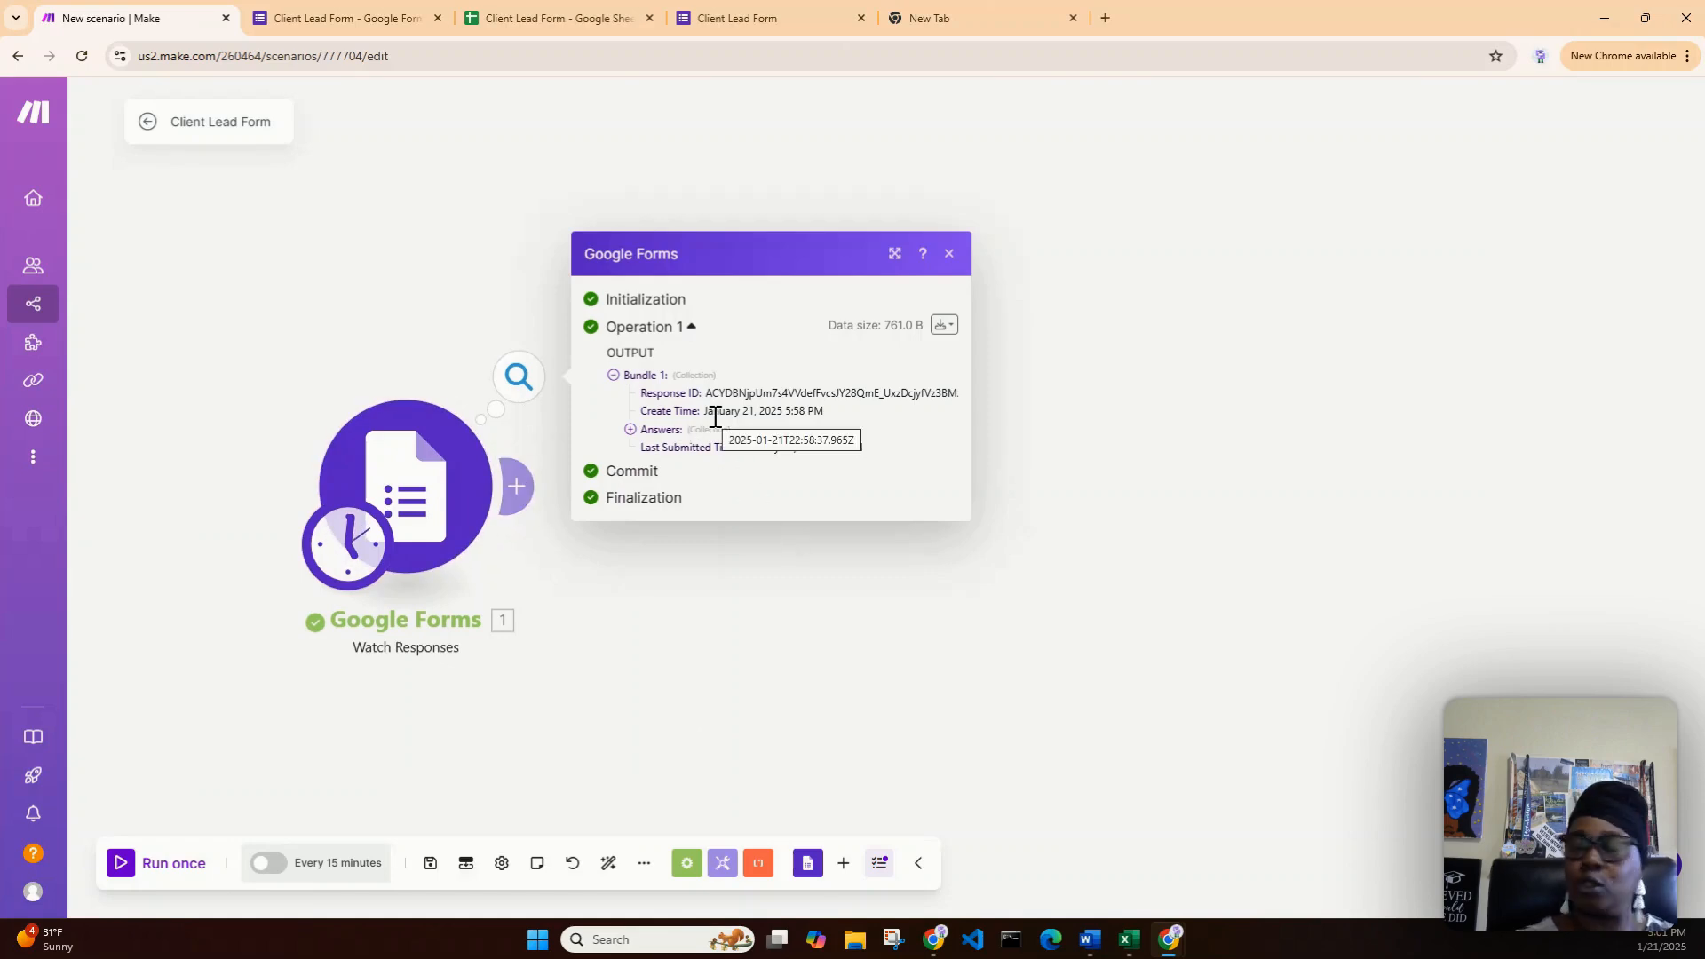
left_click(631, 430)
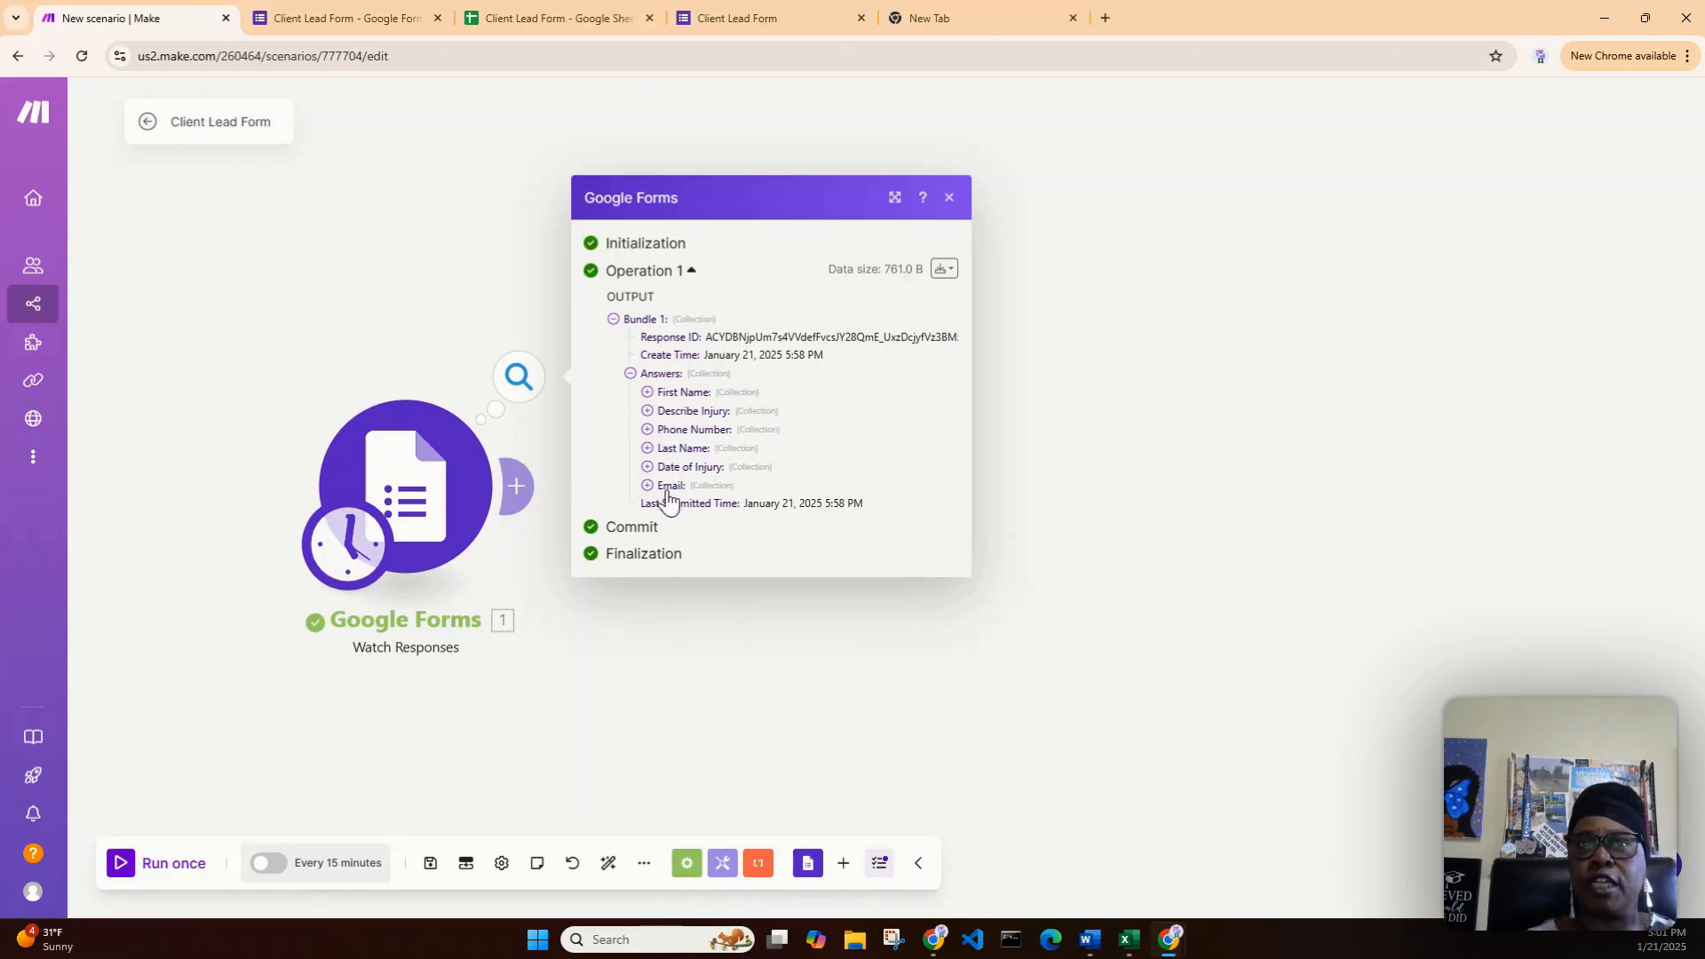
- Expand the First Name and Describe Injury answers down to their submitted text values
left_click(648, 393)
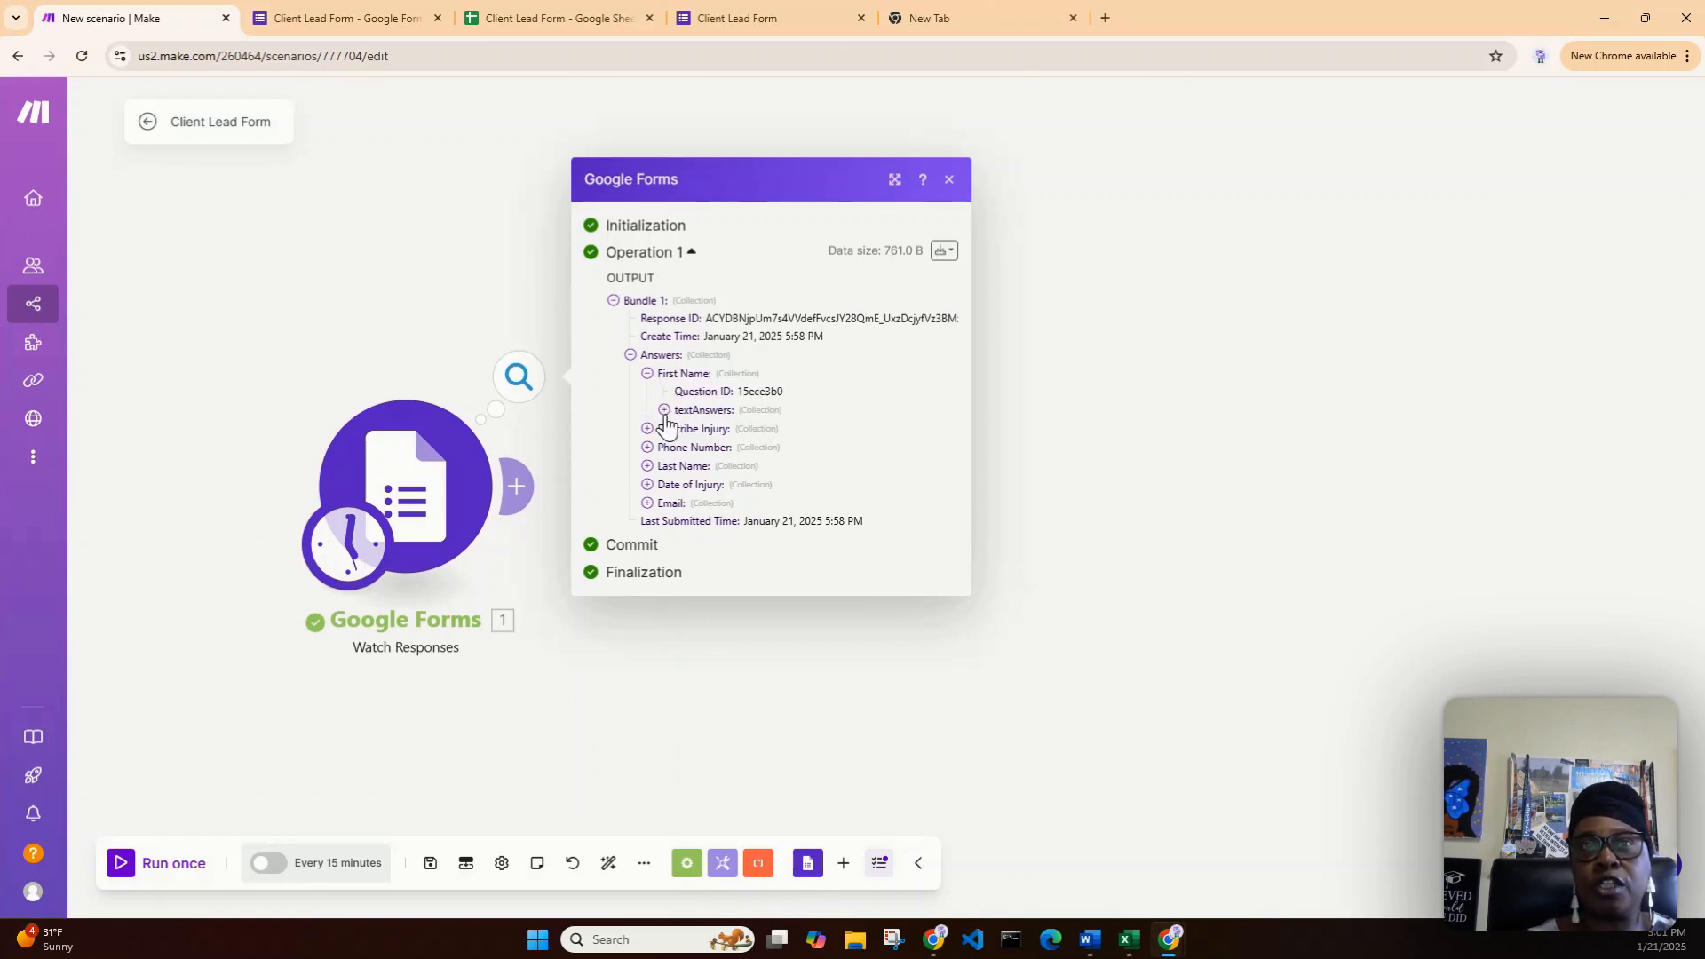
left_click(664, 411)
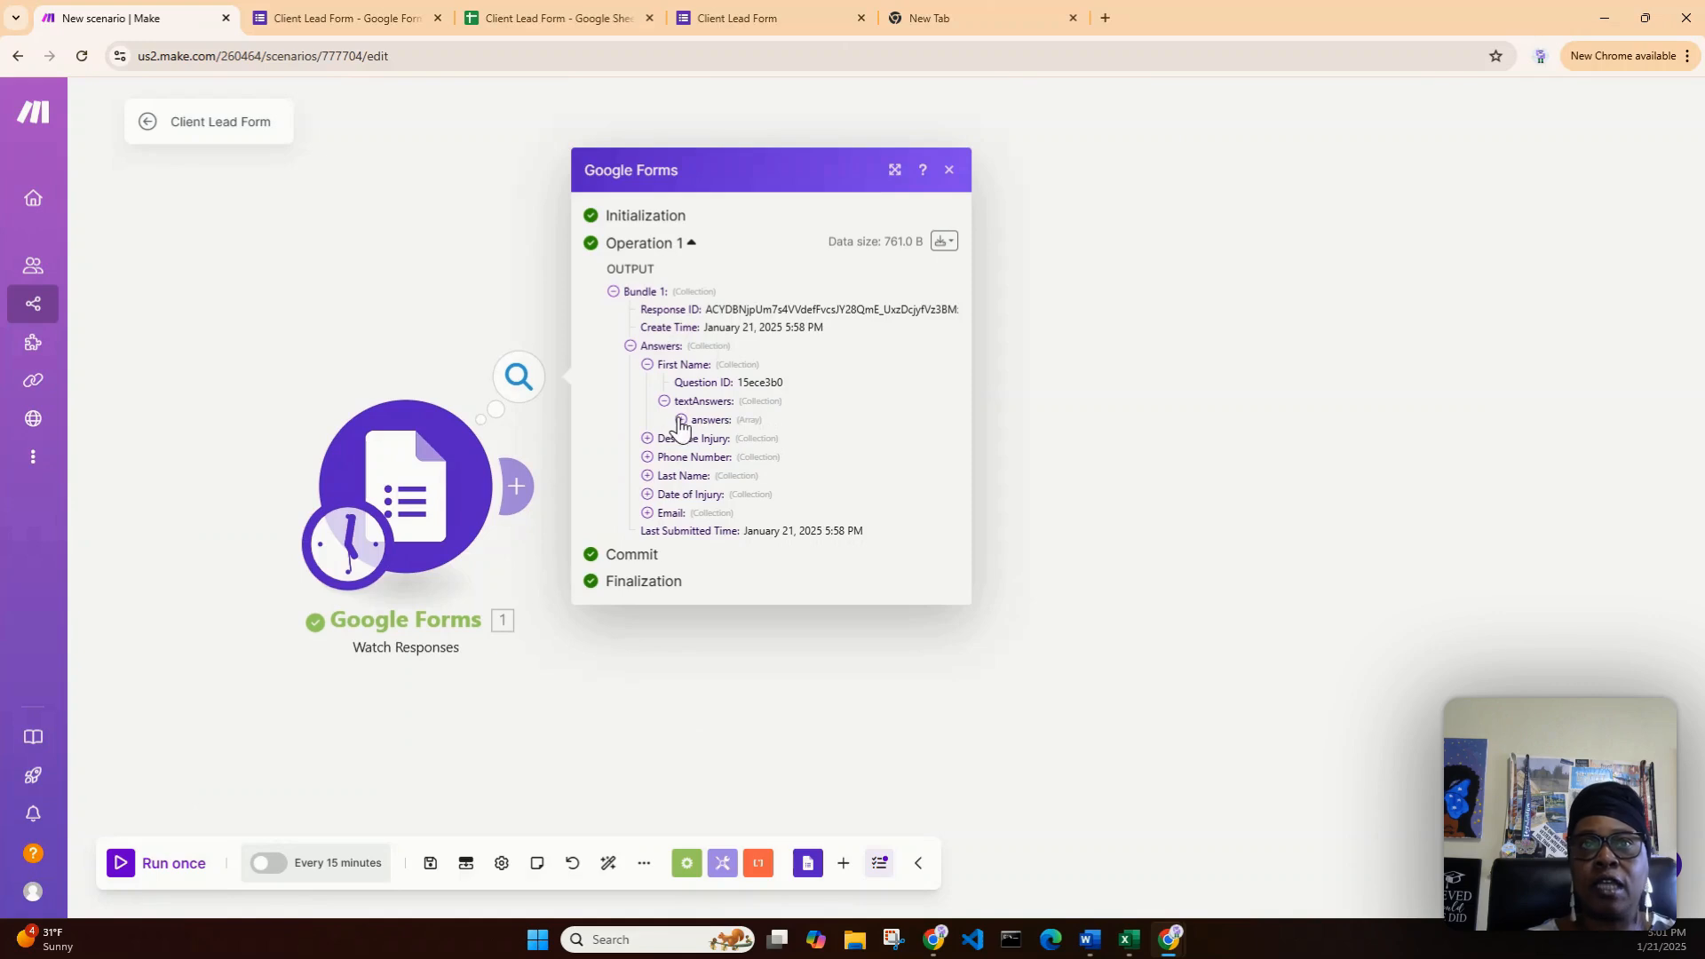
left_click(681, 420)
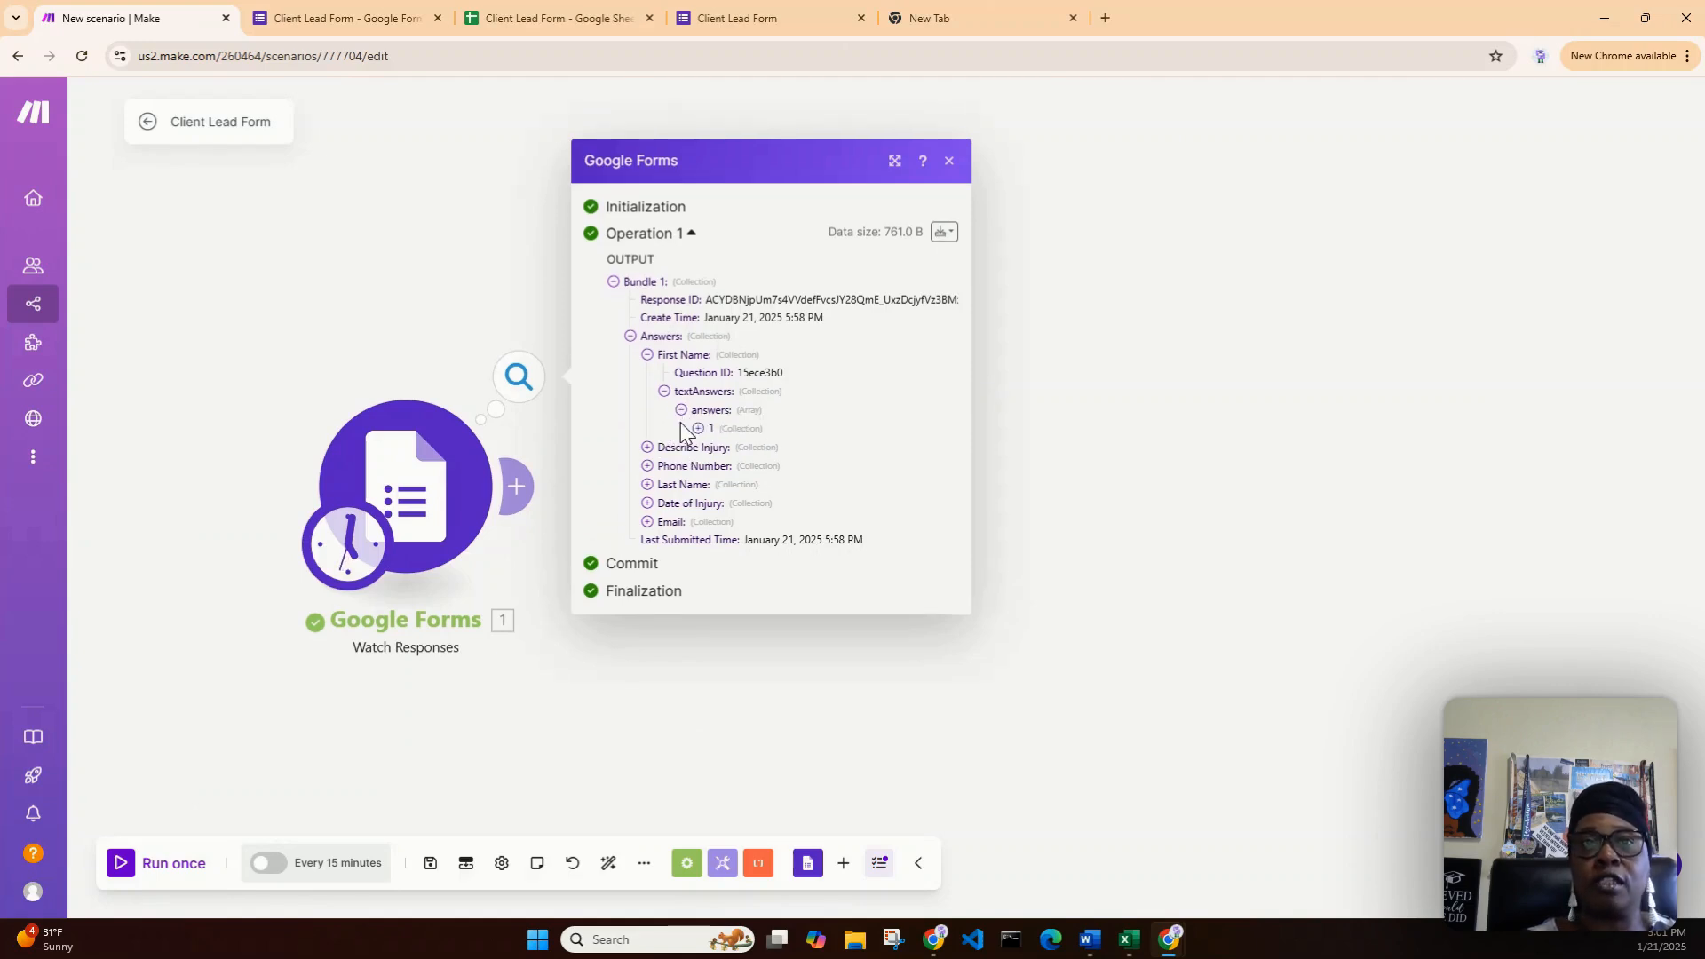
left_click(698, 429)
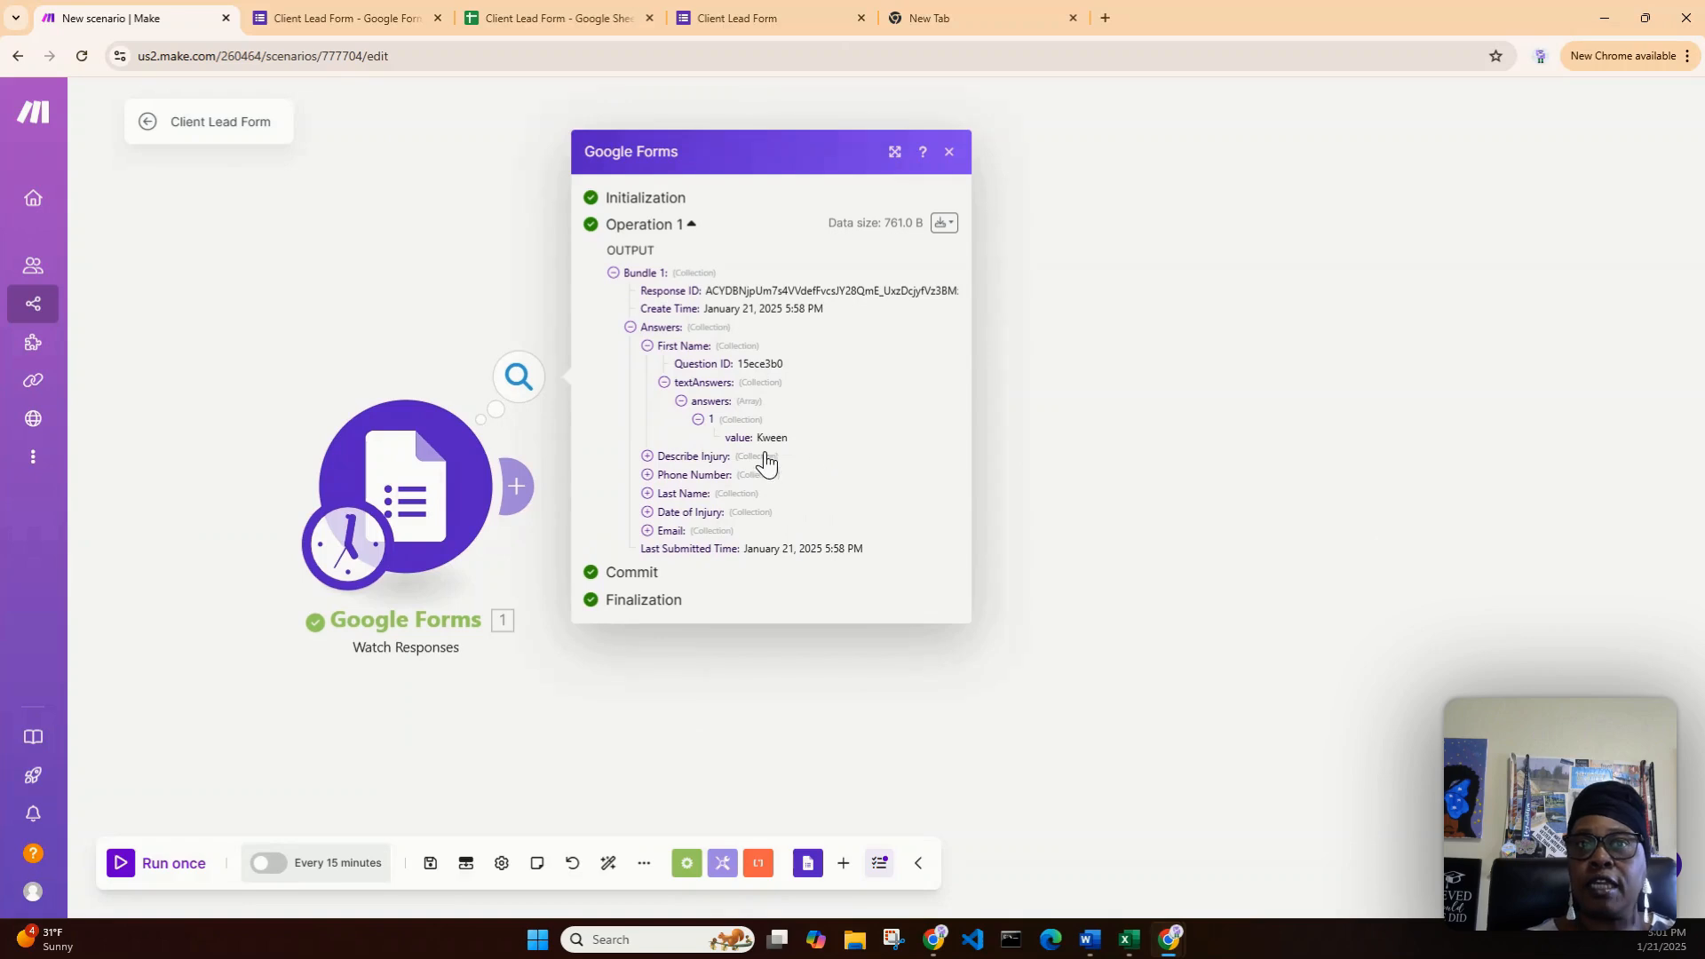
left_click_drag(758, 439, 791, 439)
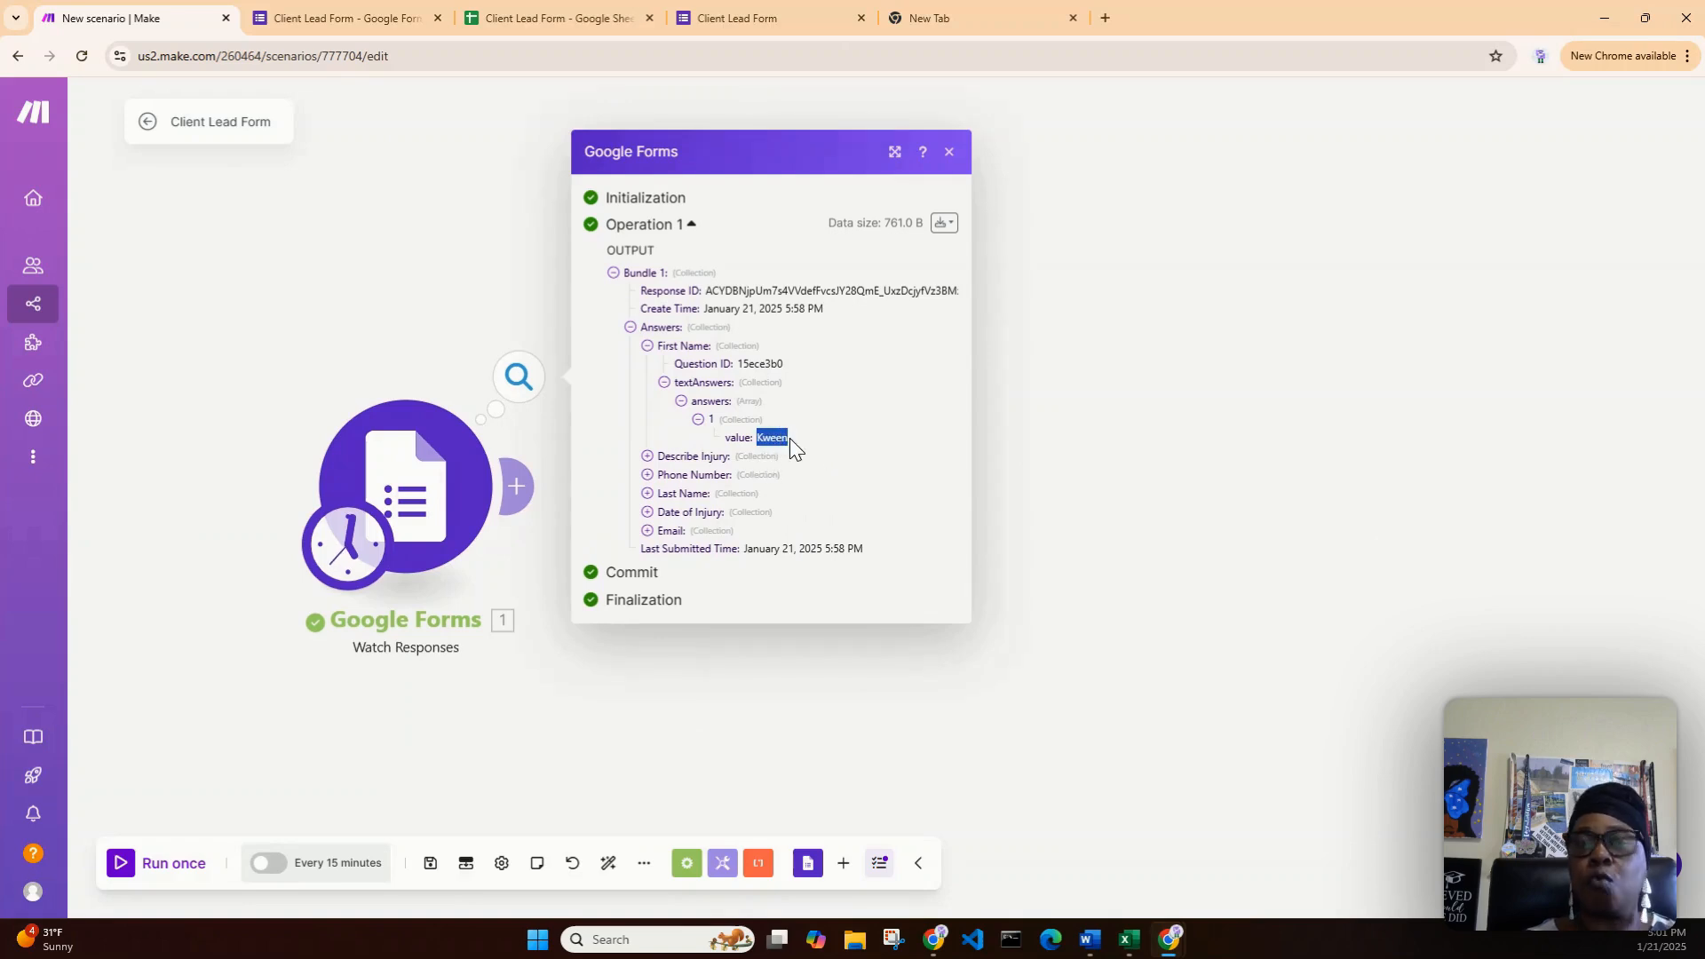
left_click(647, 457)
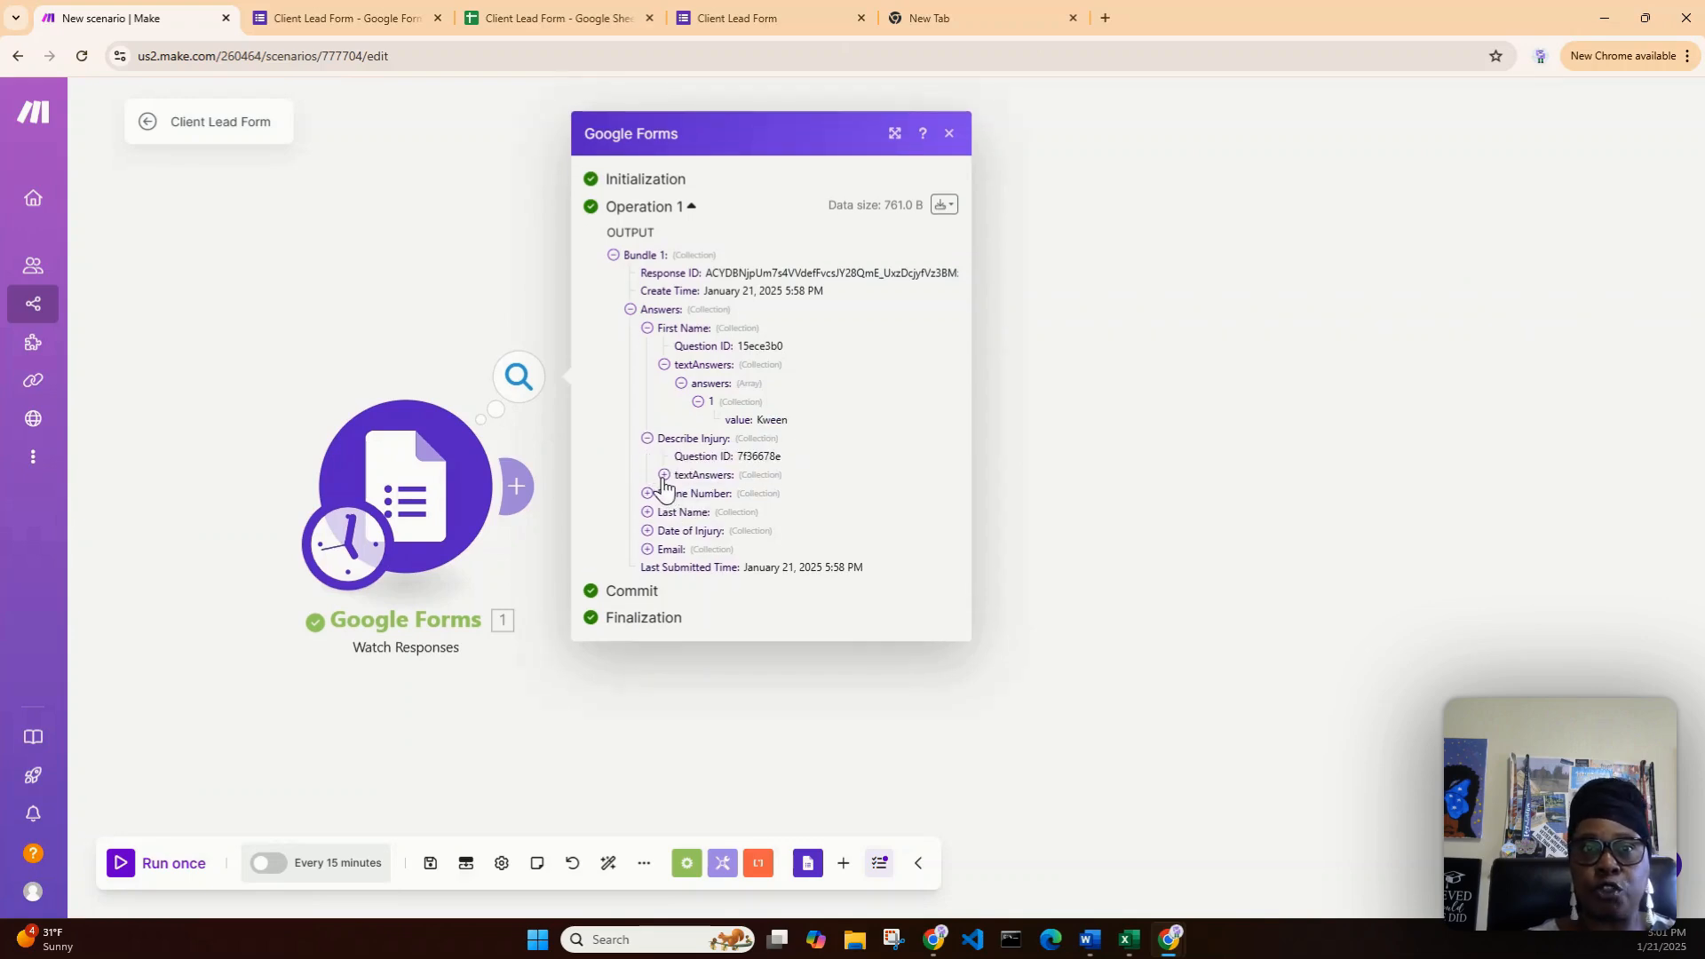
left_click(665, 476)
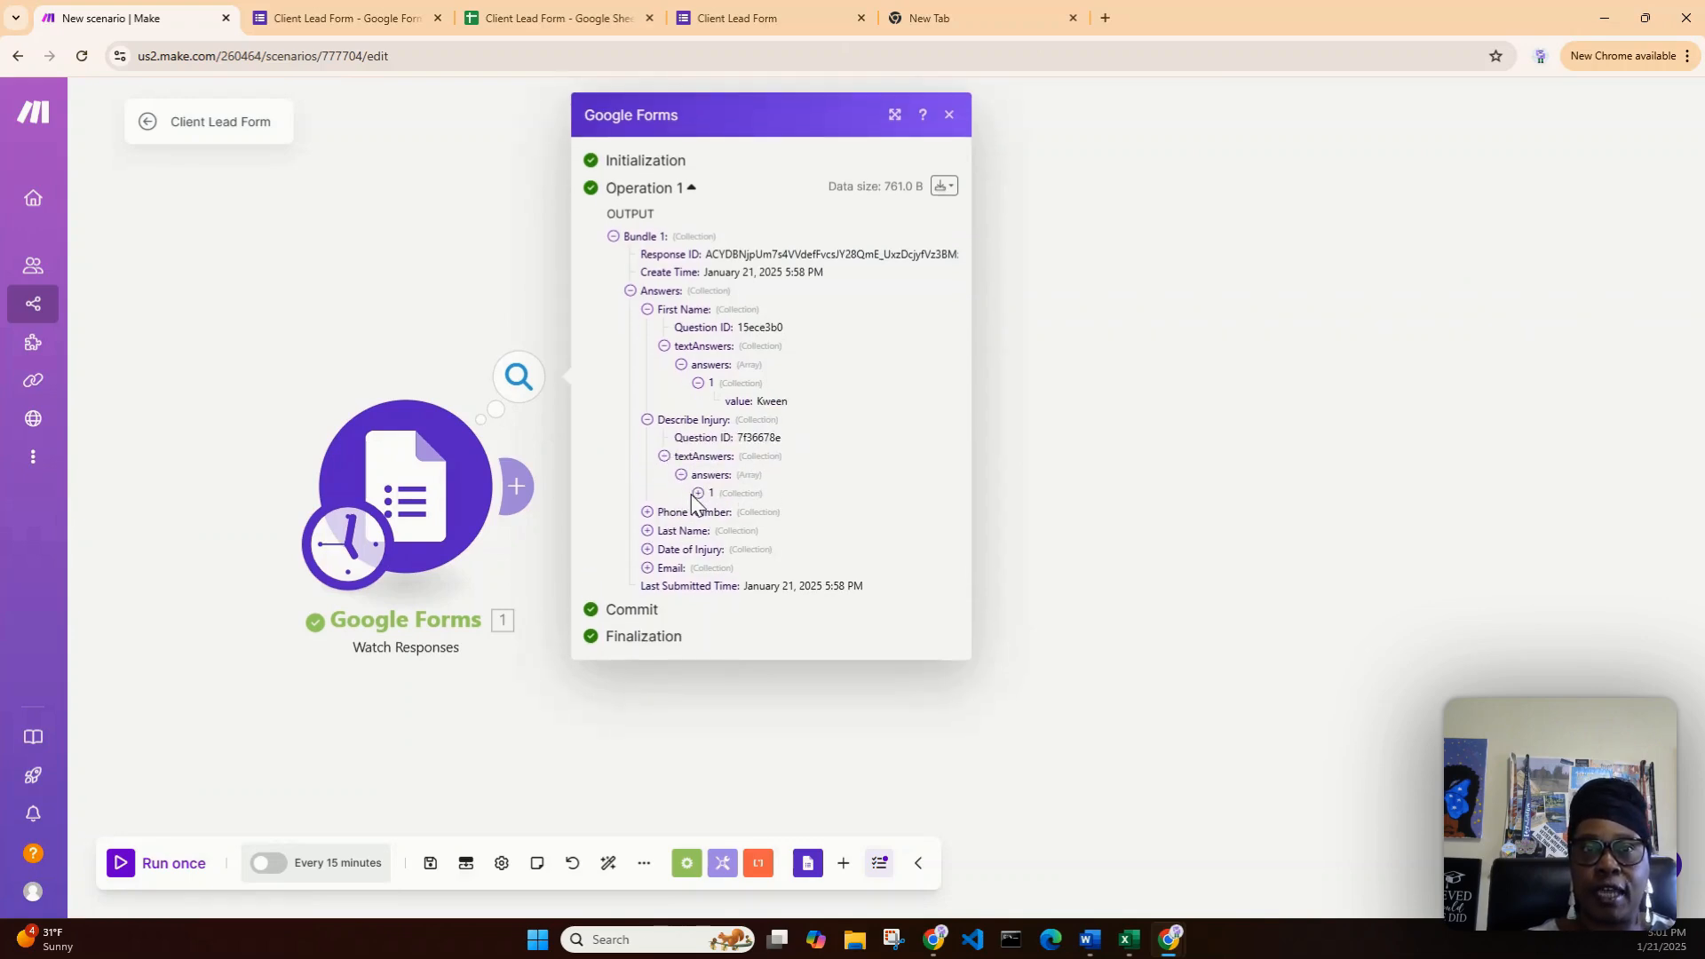
left_click(681, 469)
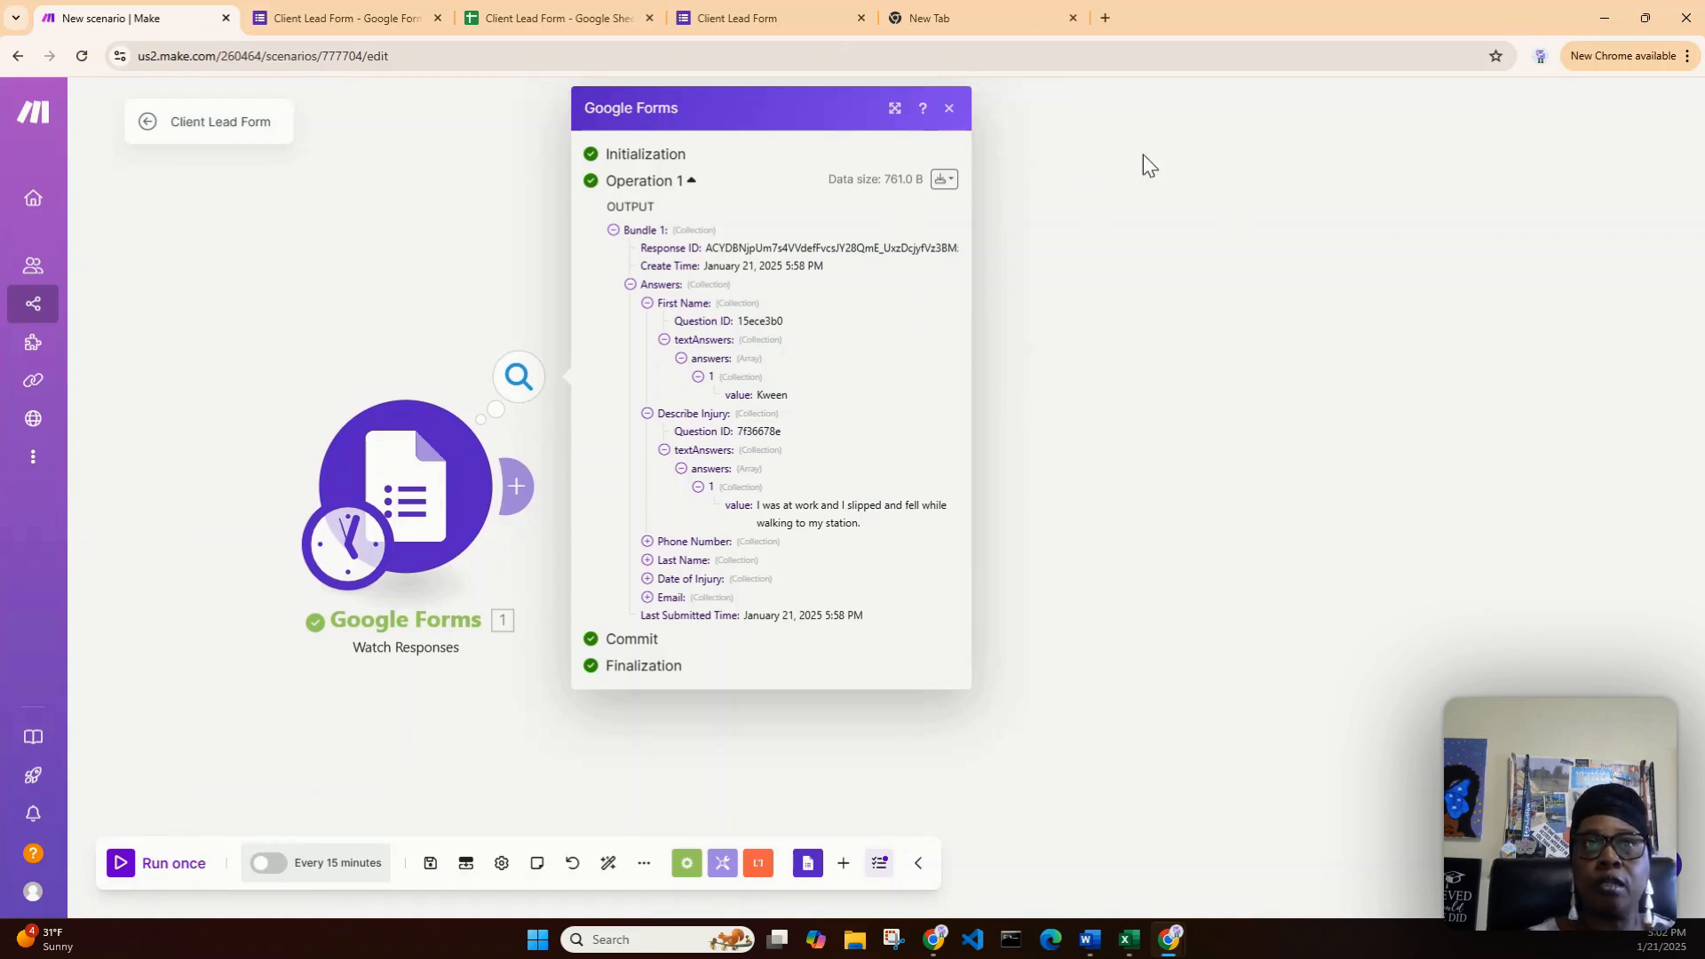
- Close the run output and add a Google Sheets Add a Row module after Google Forms
left_click(949, 108)
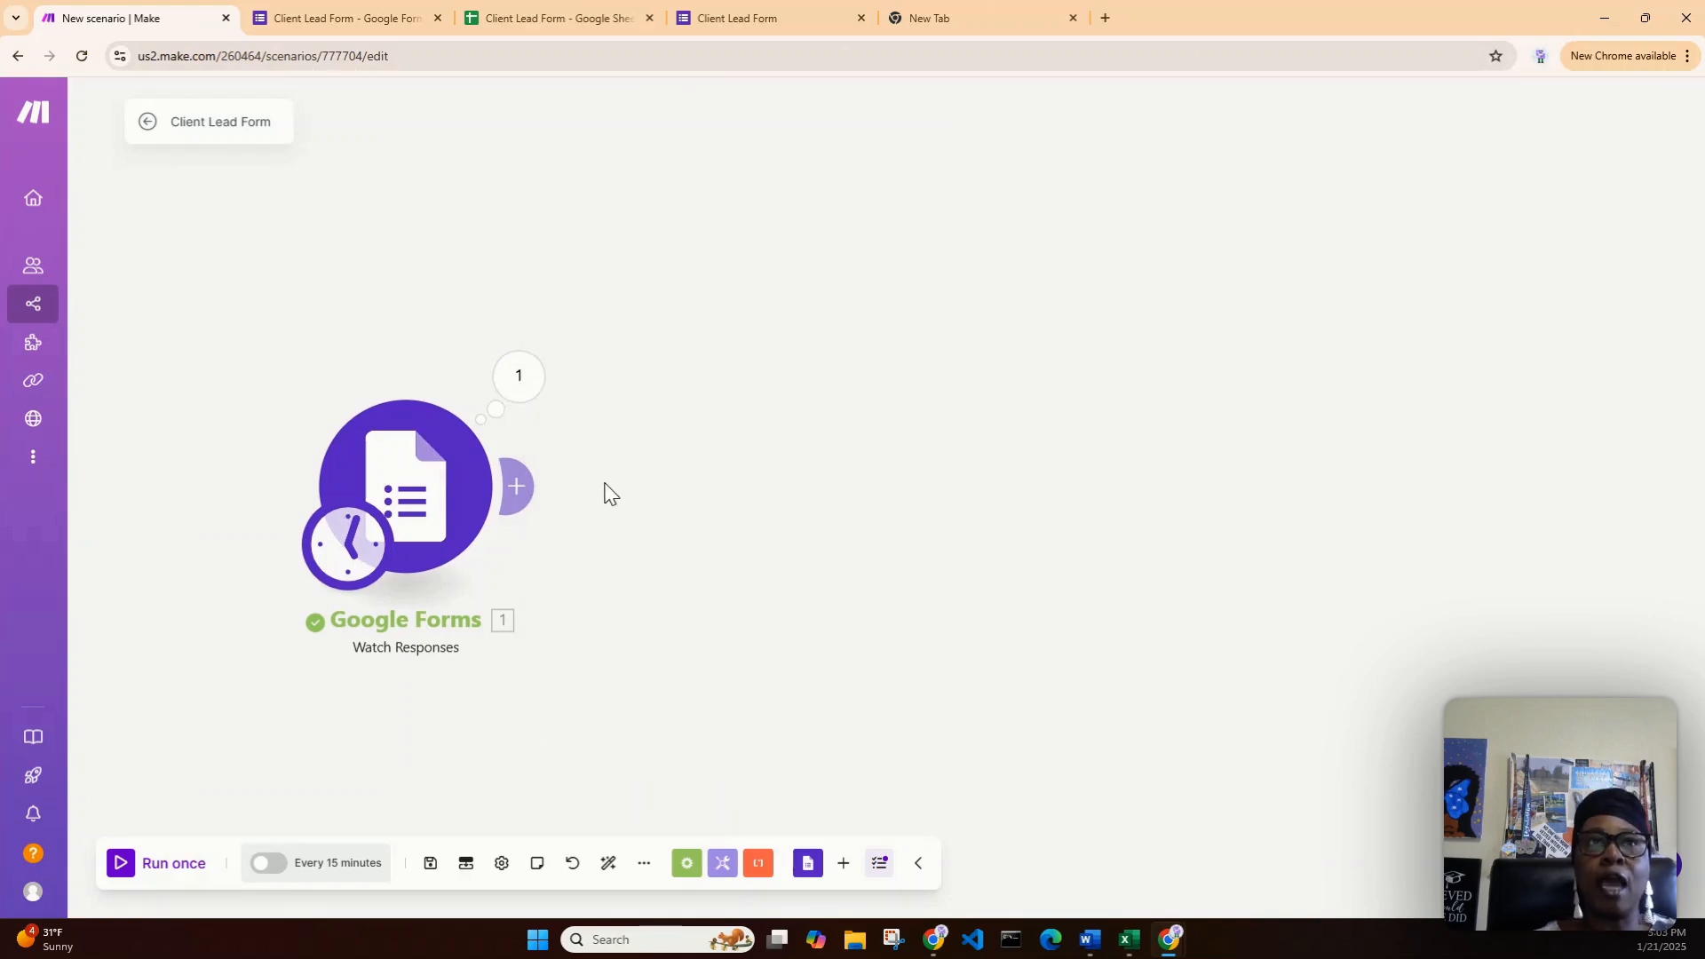
left_click(518, 490)
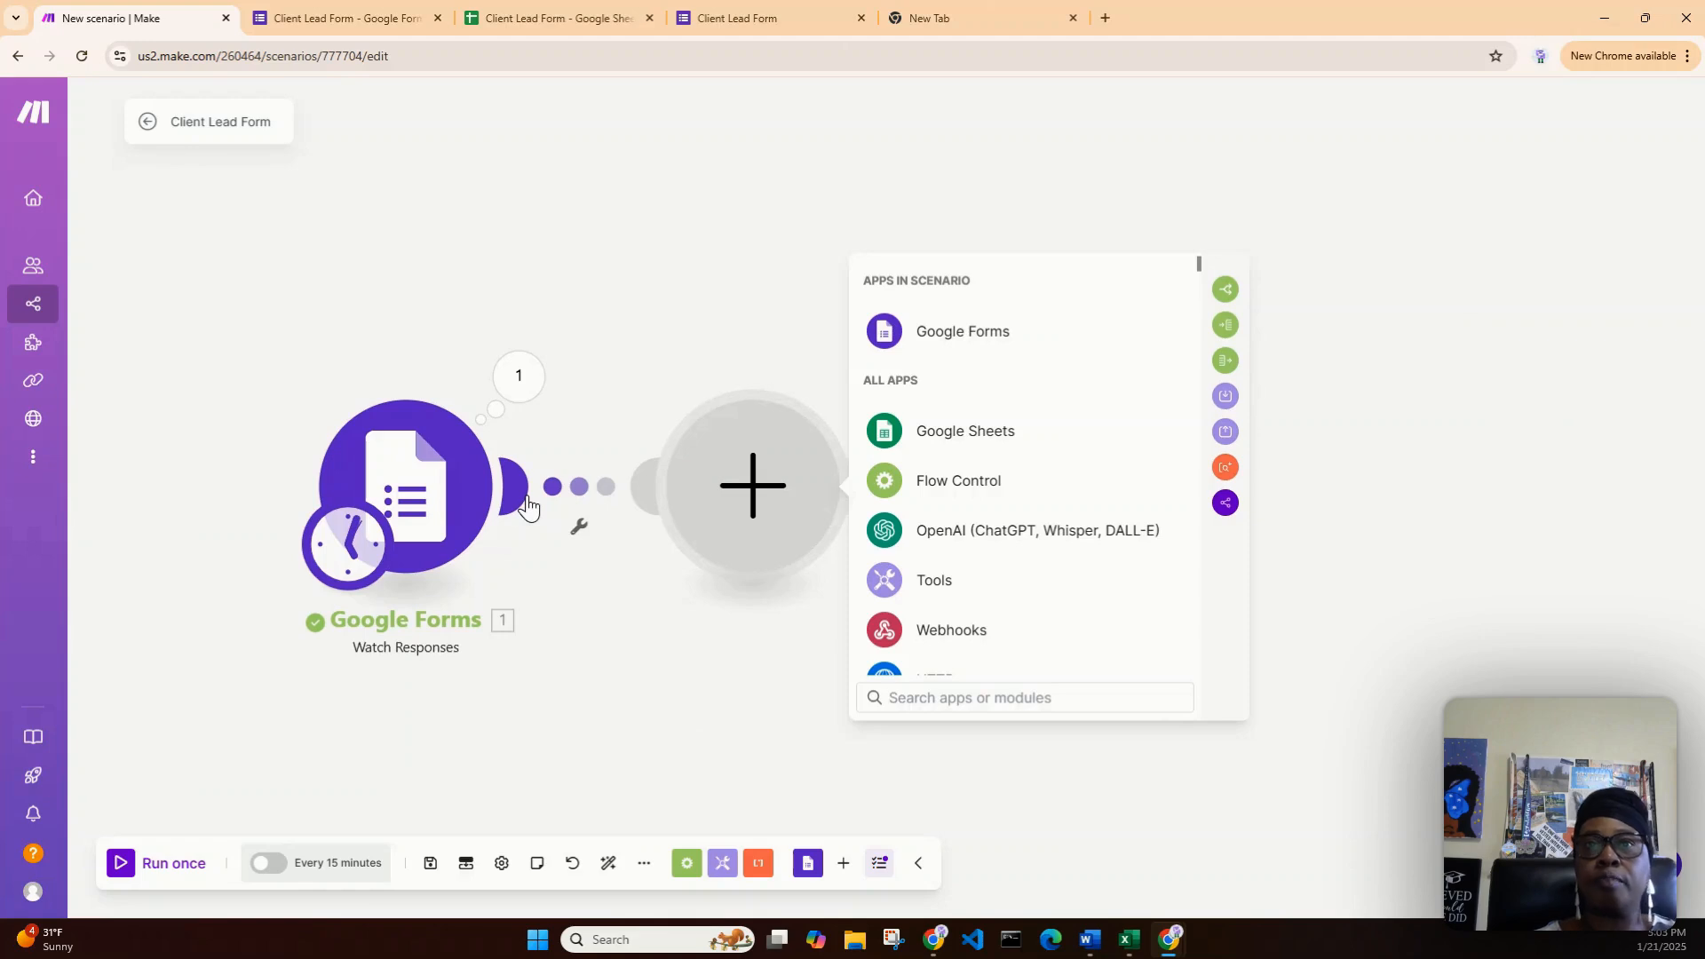
left_click(974, 446)
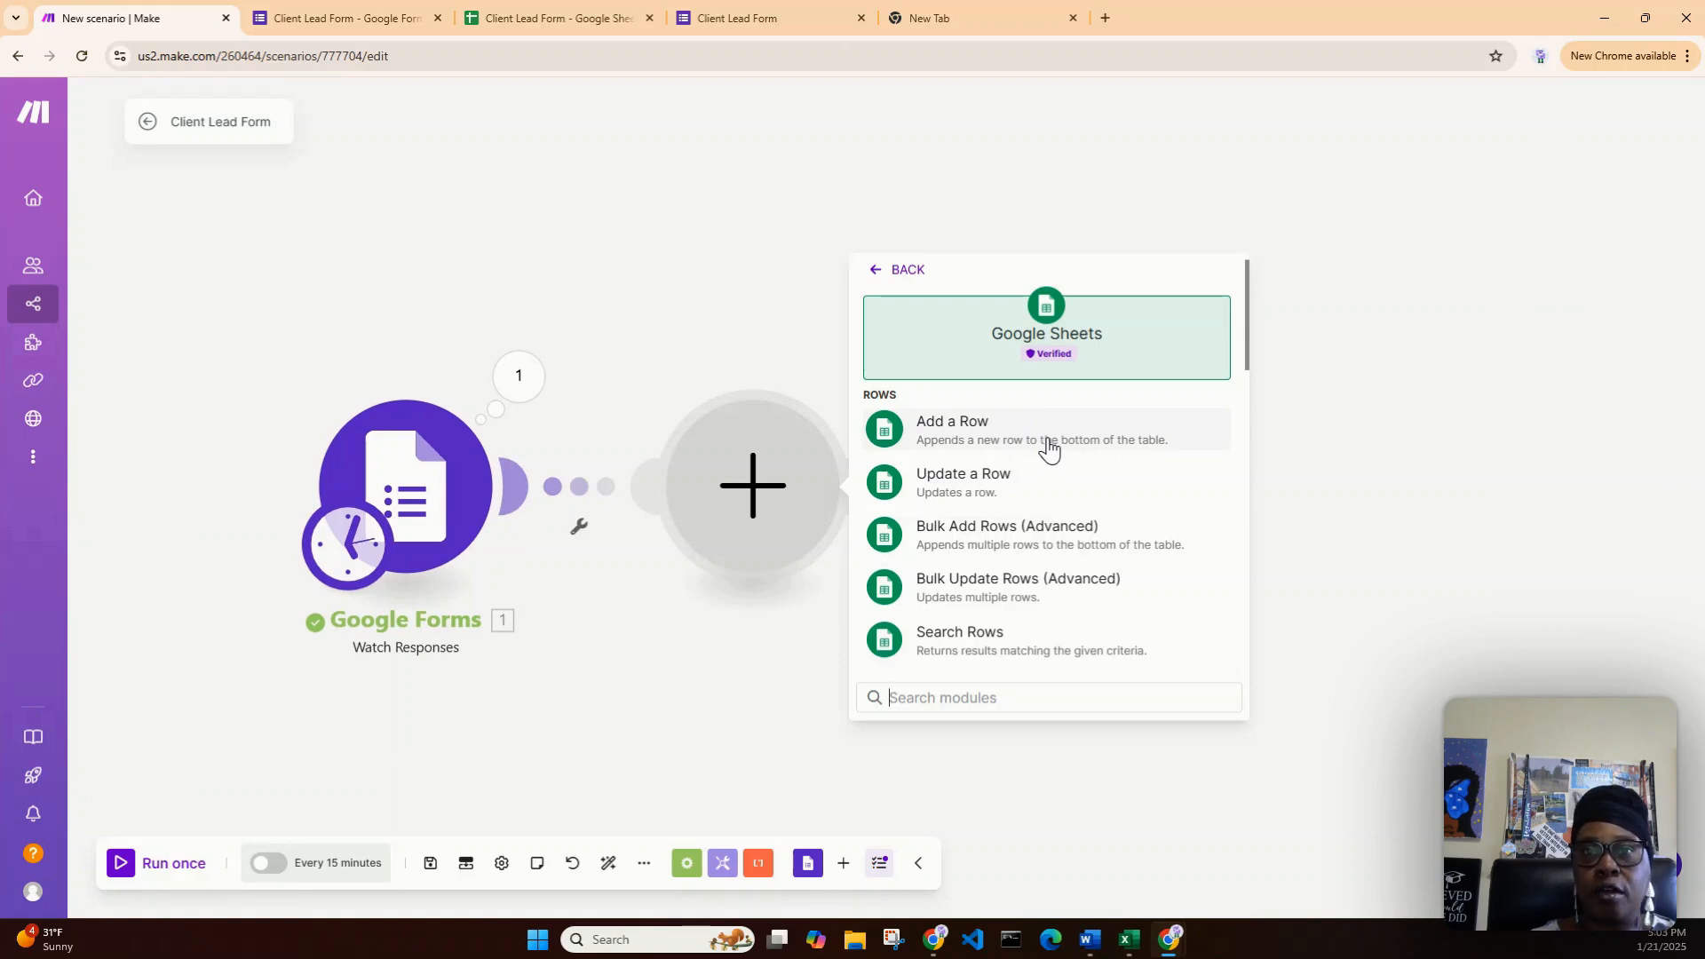
scroll(1049, 450, "down", 2)
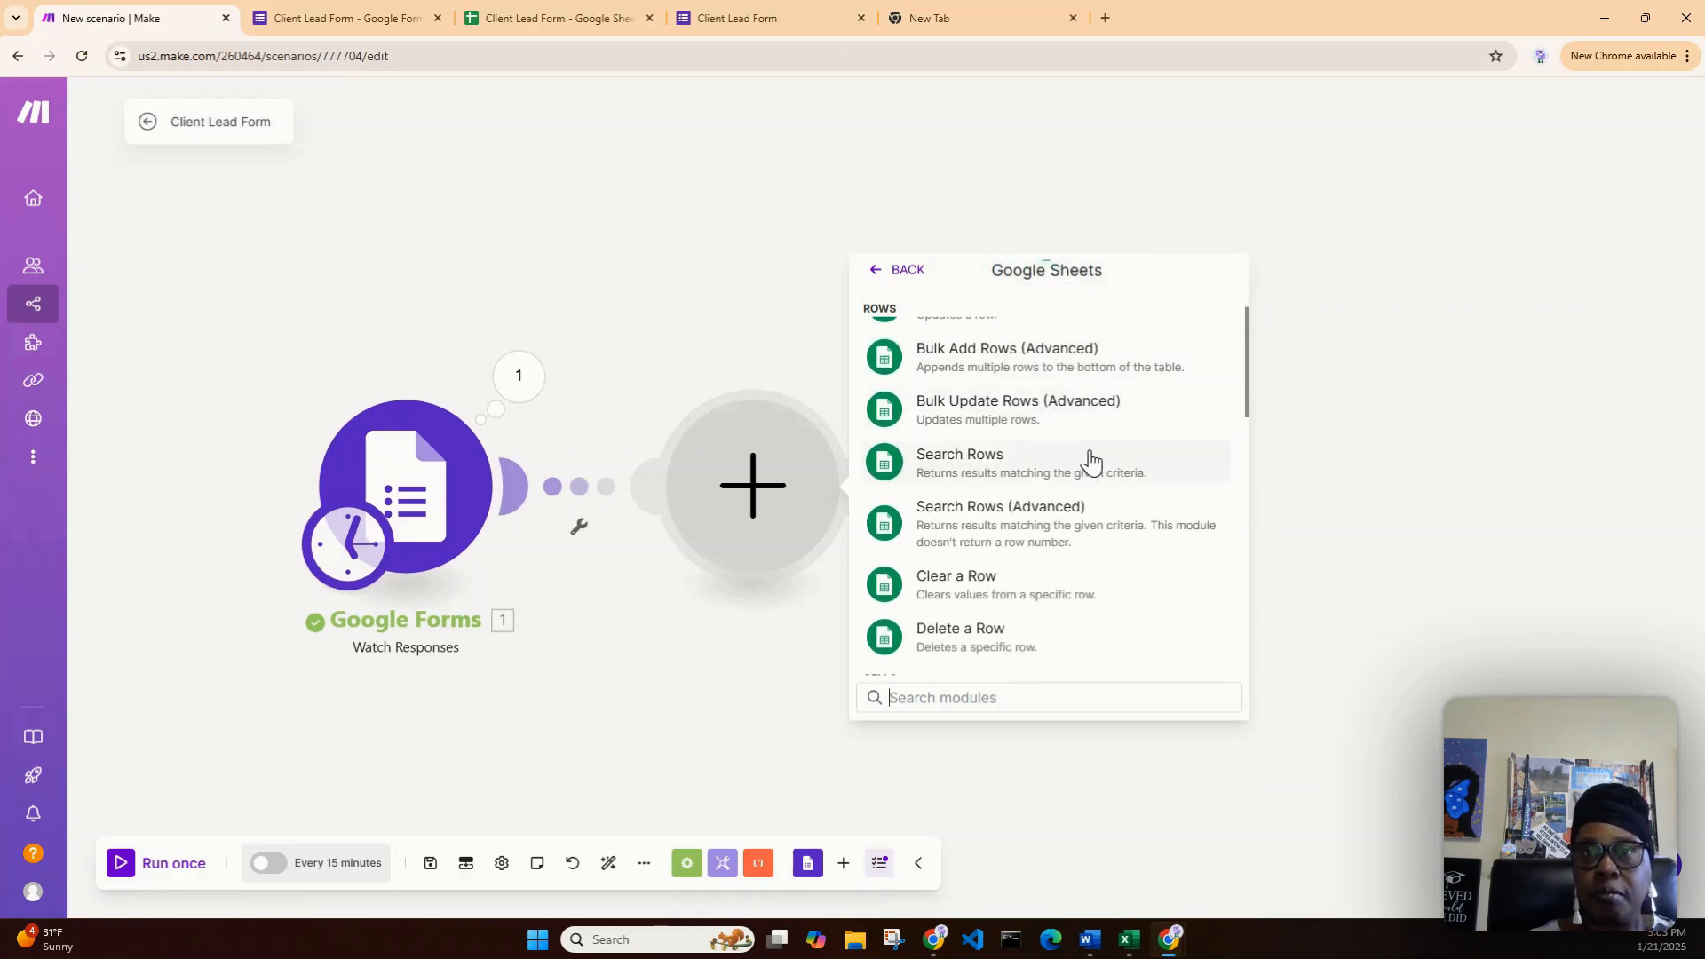
scroll(1091, 461, "down", 4)
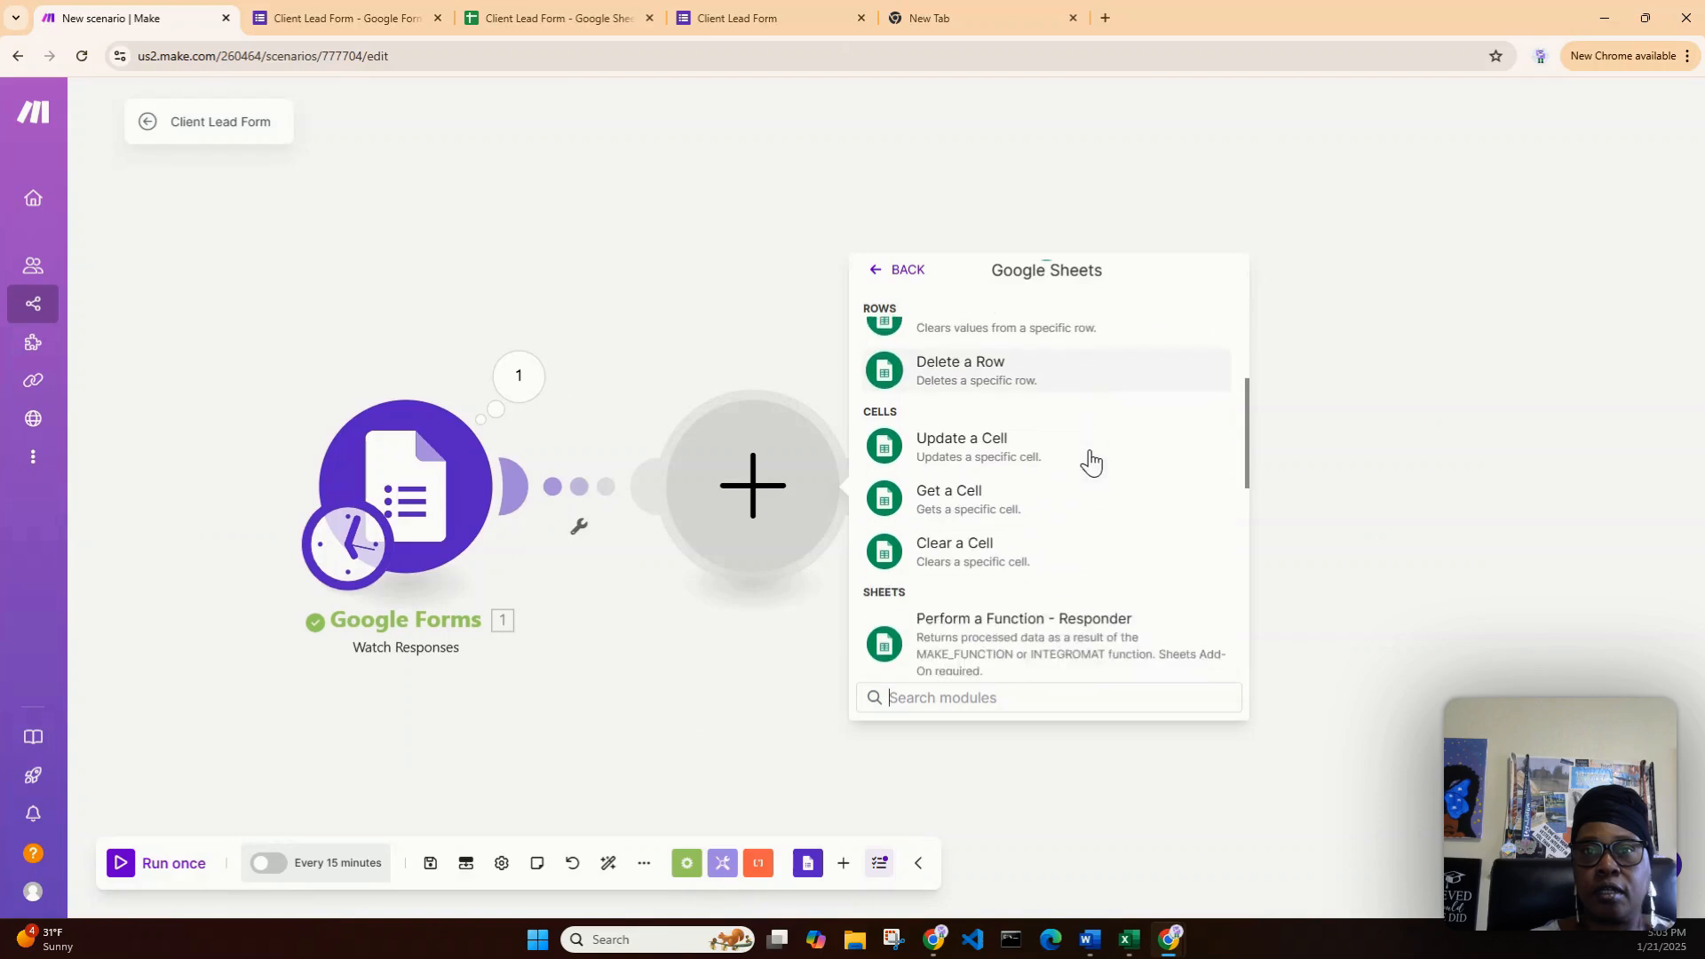
scroll(1092, 464, "down", 3)
scroll(1093, 468, "up", 10)
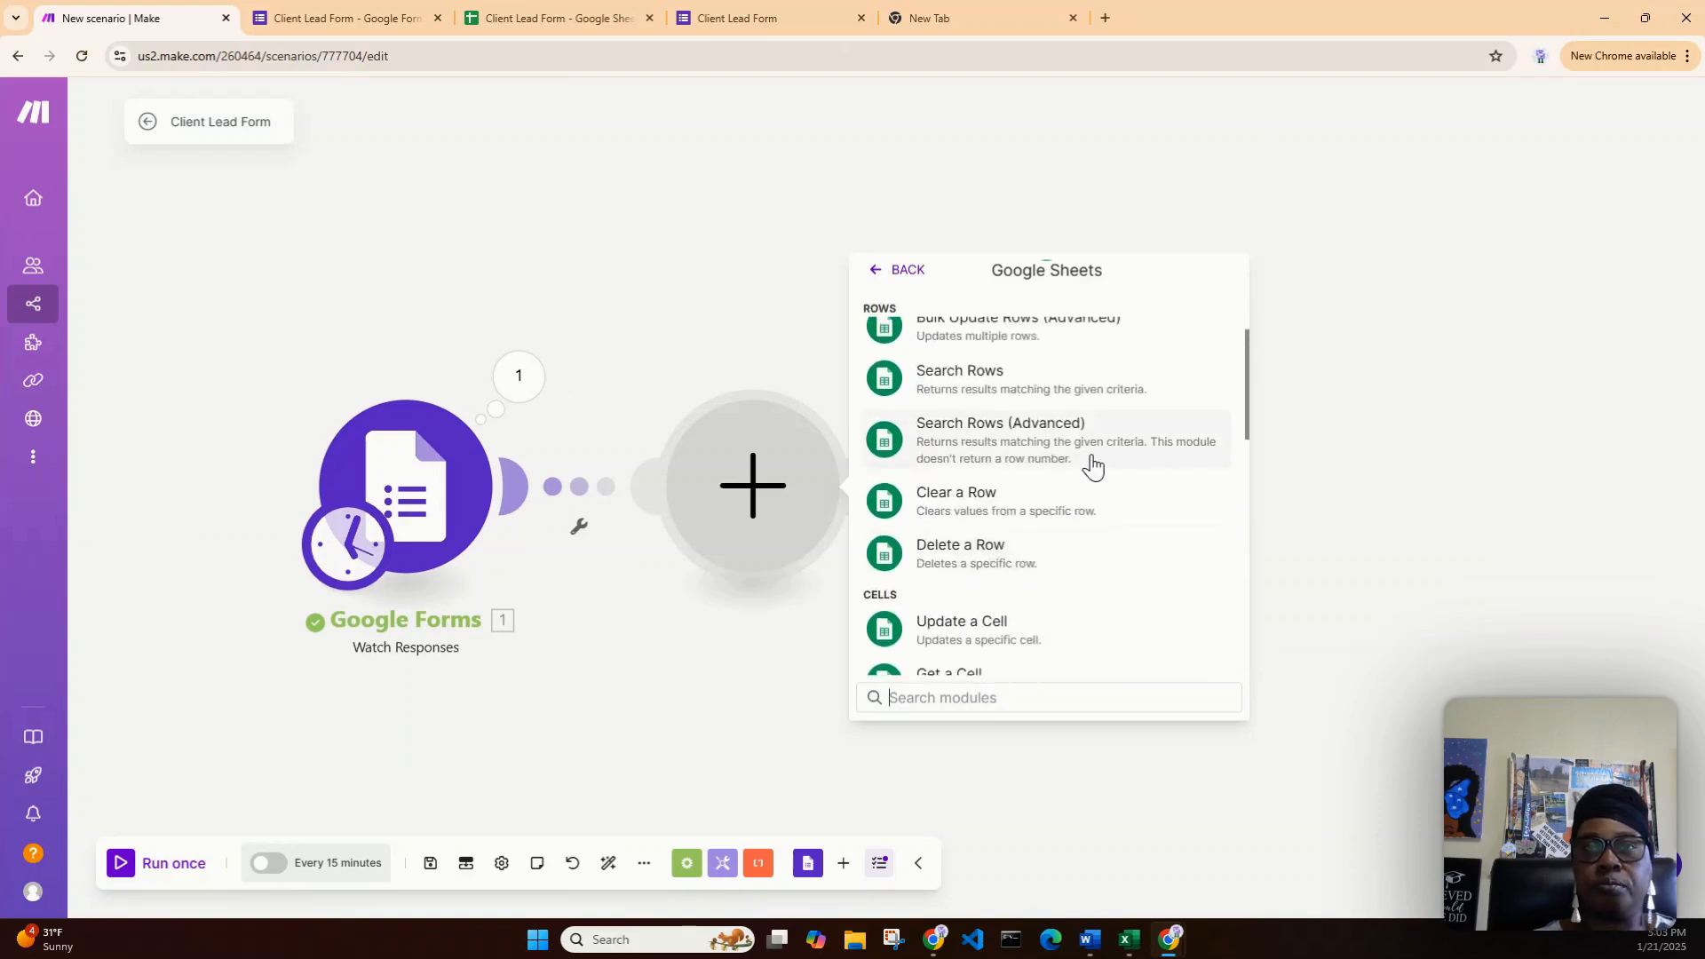
left_click(980, 439)
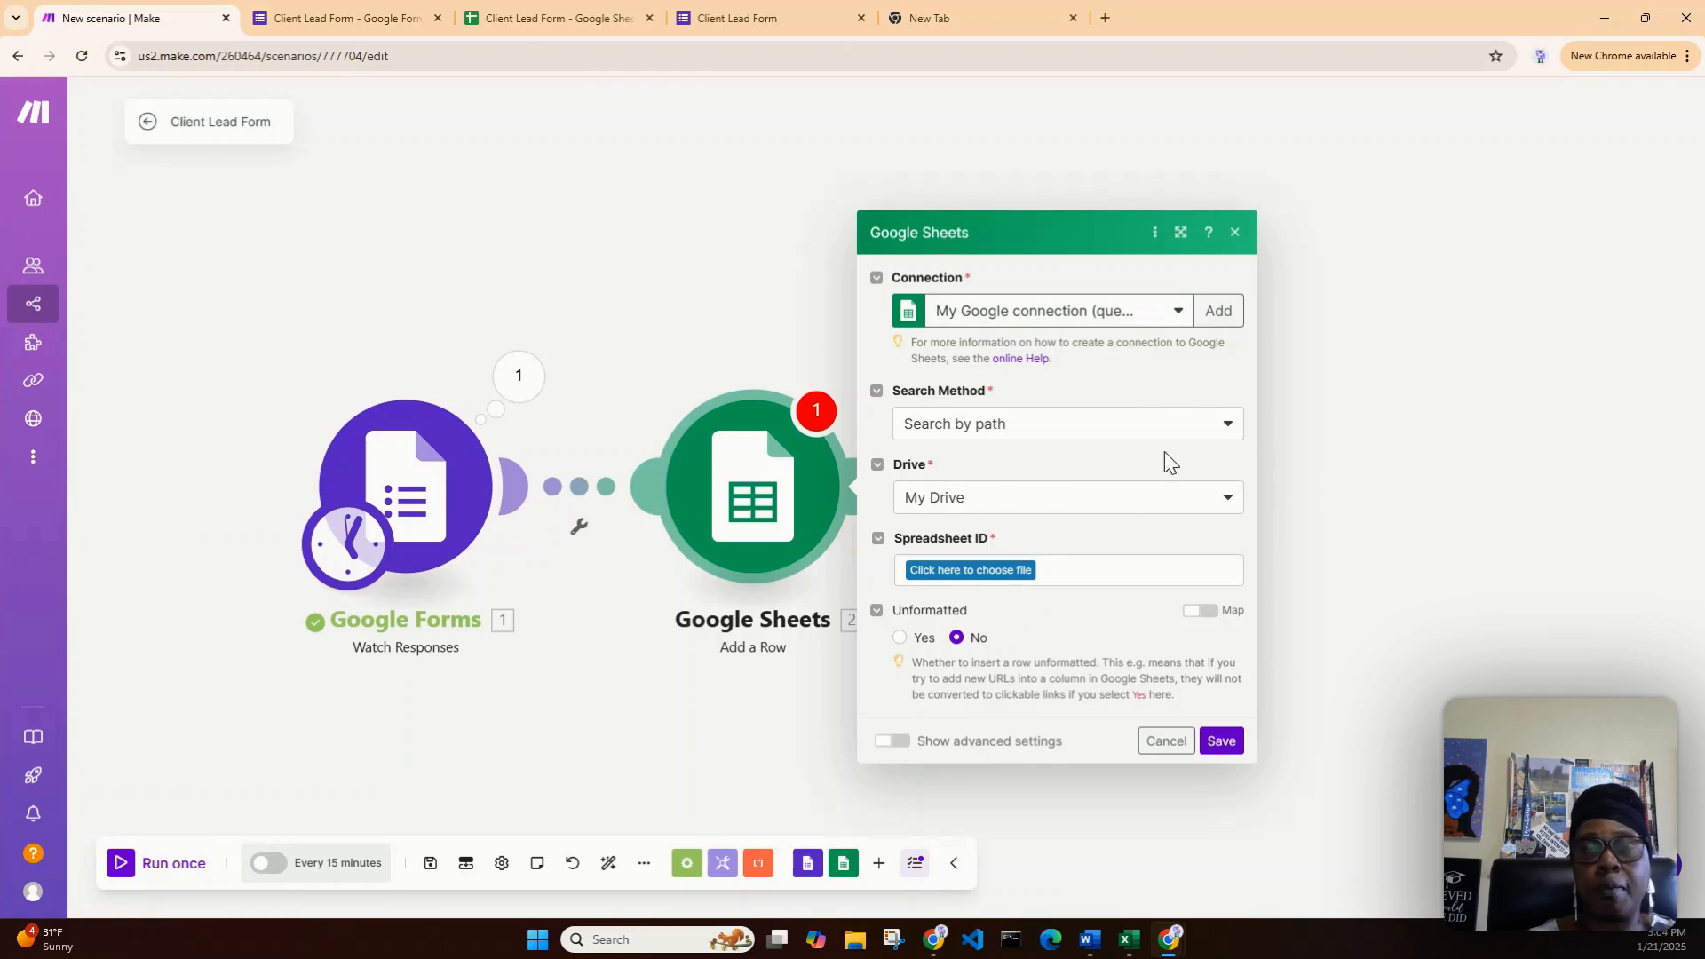
- Choose the Client Lead Form spreadsheet, checking its columns in the Sheets tab
left_click(977, 578)
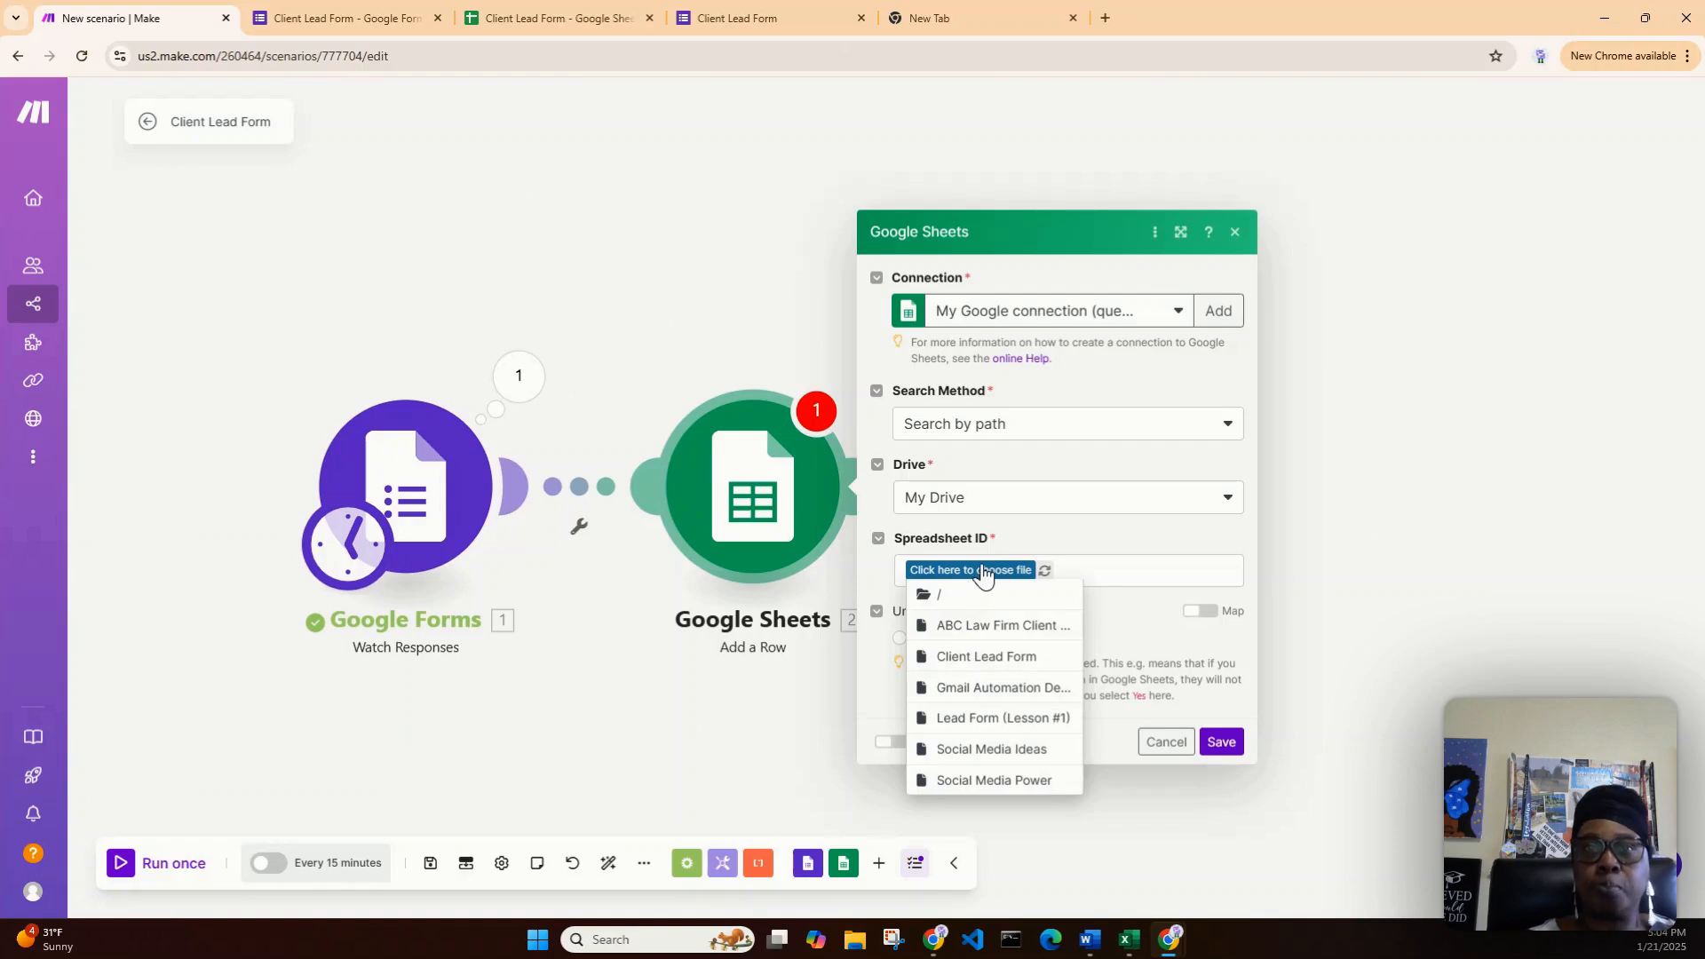
left_click(1003, 659)
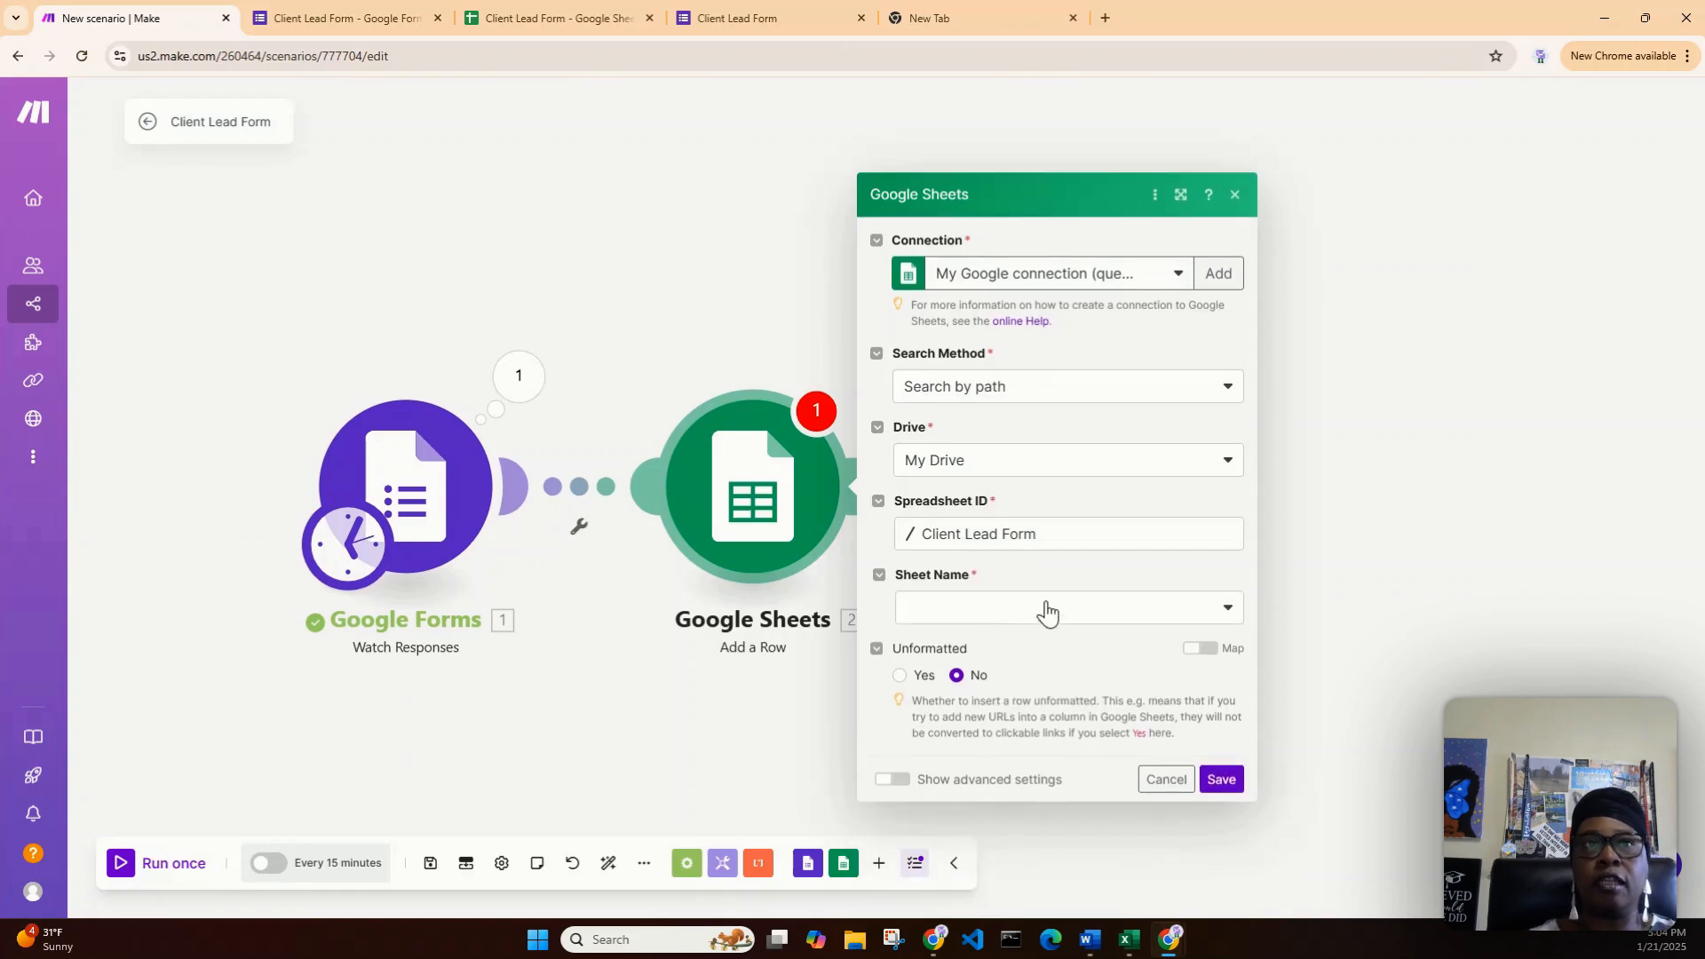
left_click(529, 20)
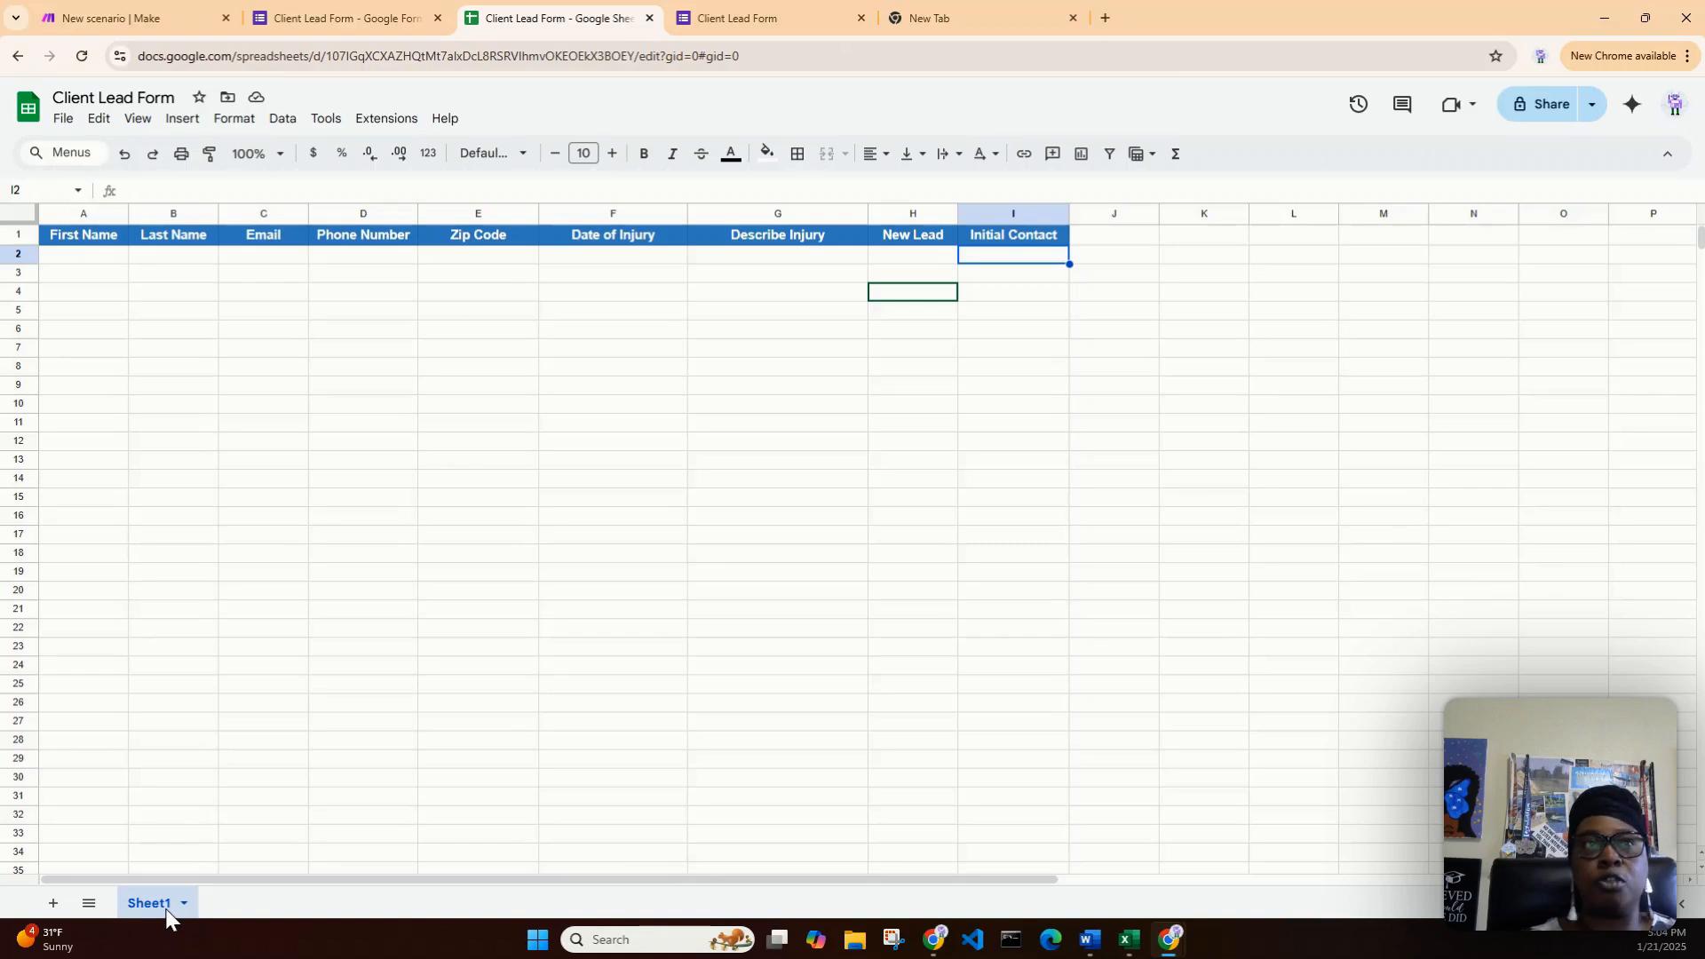
left_click(142, 19)
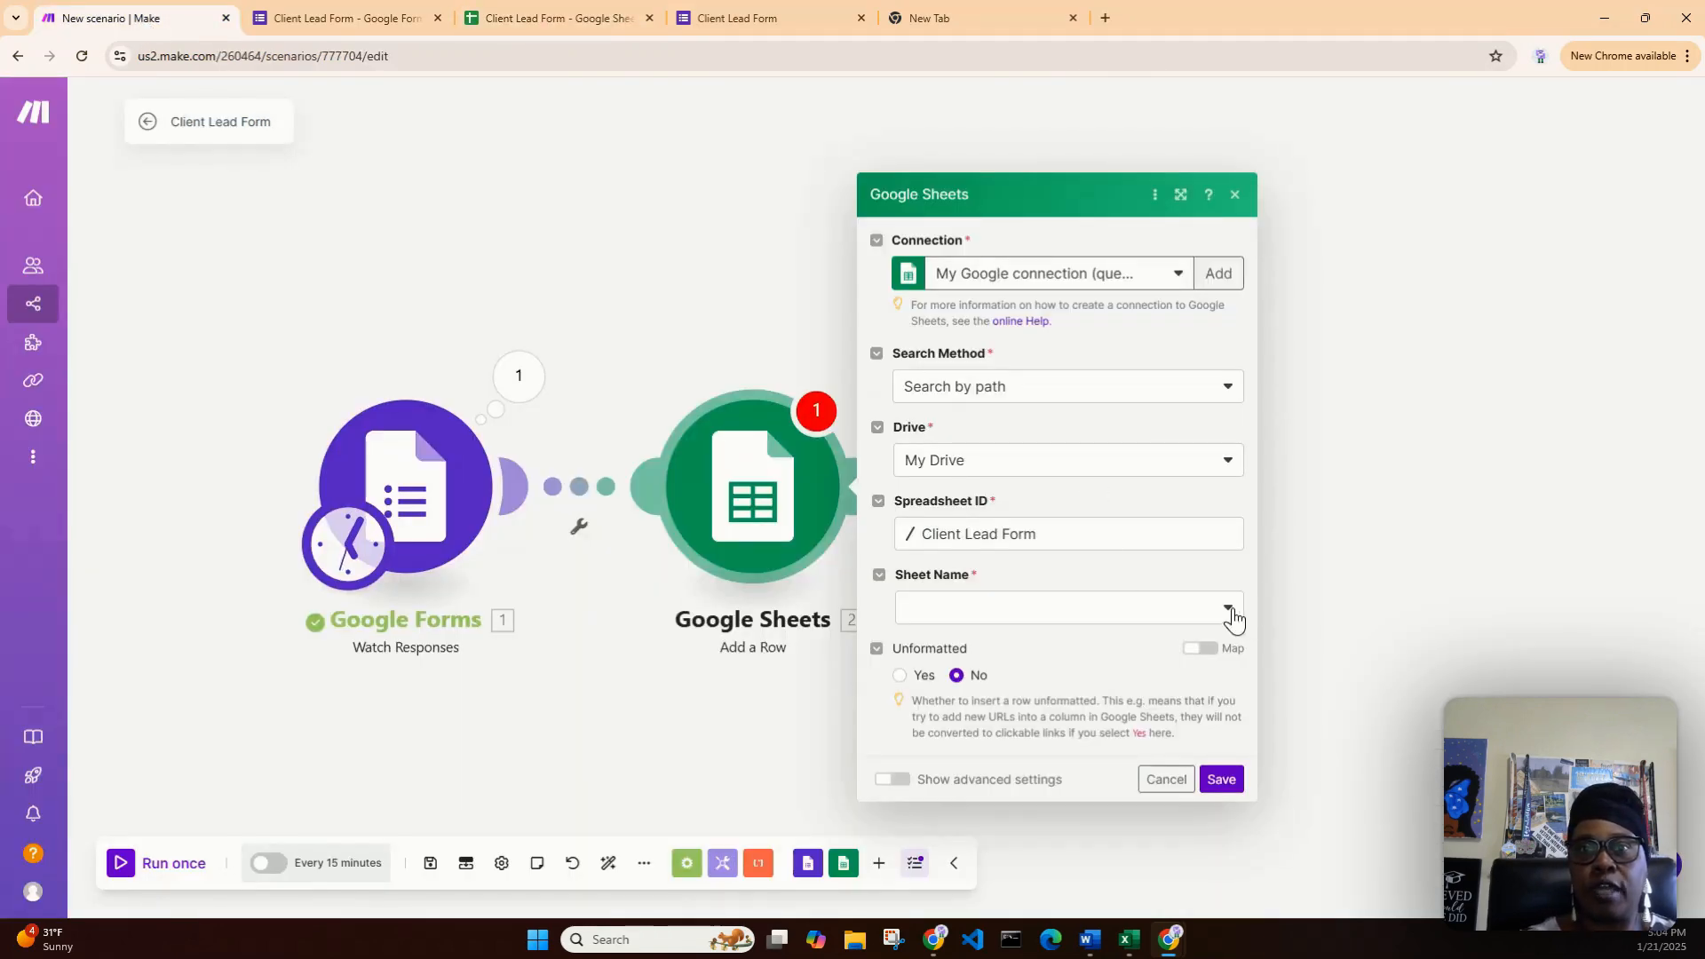
- Pick Sheet1 as the sheet and review the First Name (A) to Initial Contact (I) fields
left_click(1227, 608)
left_click(1028, 640)
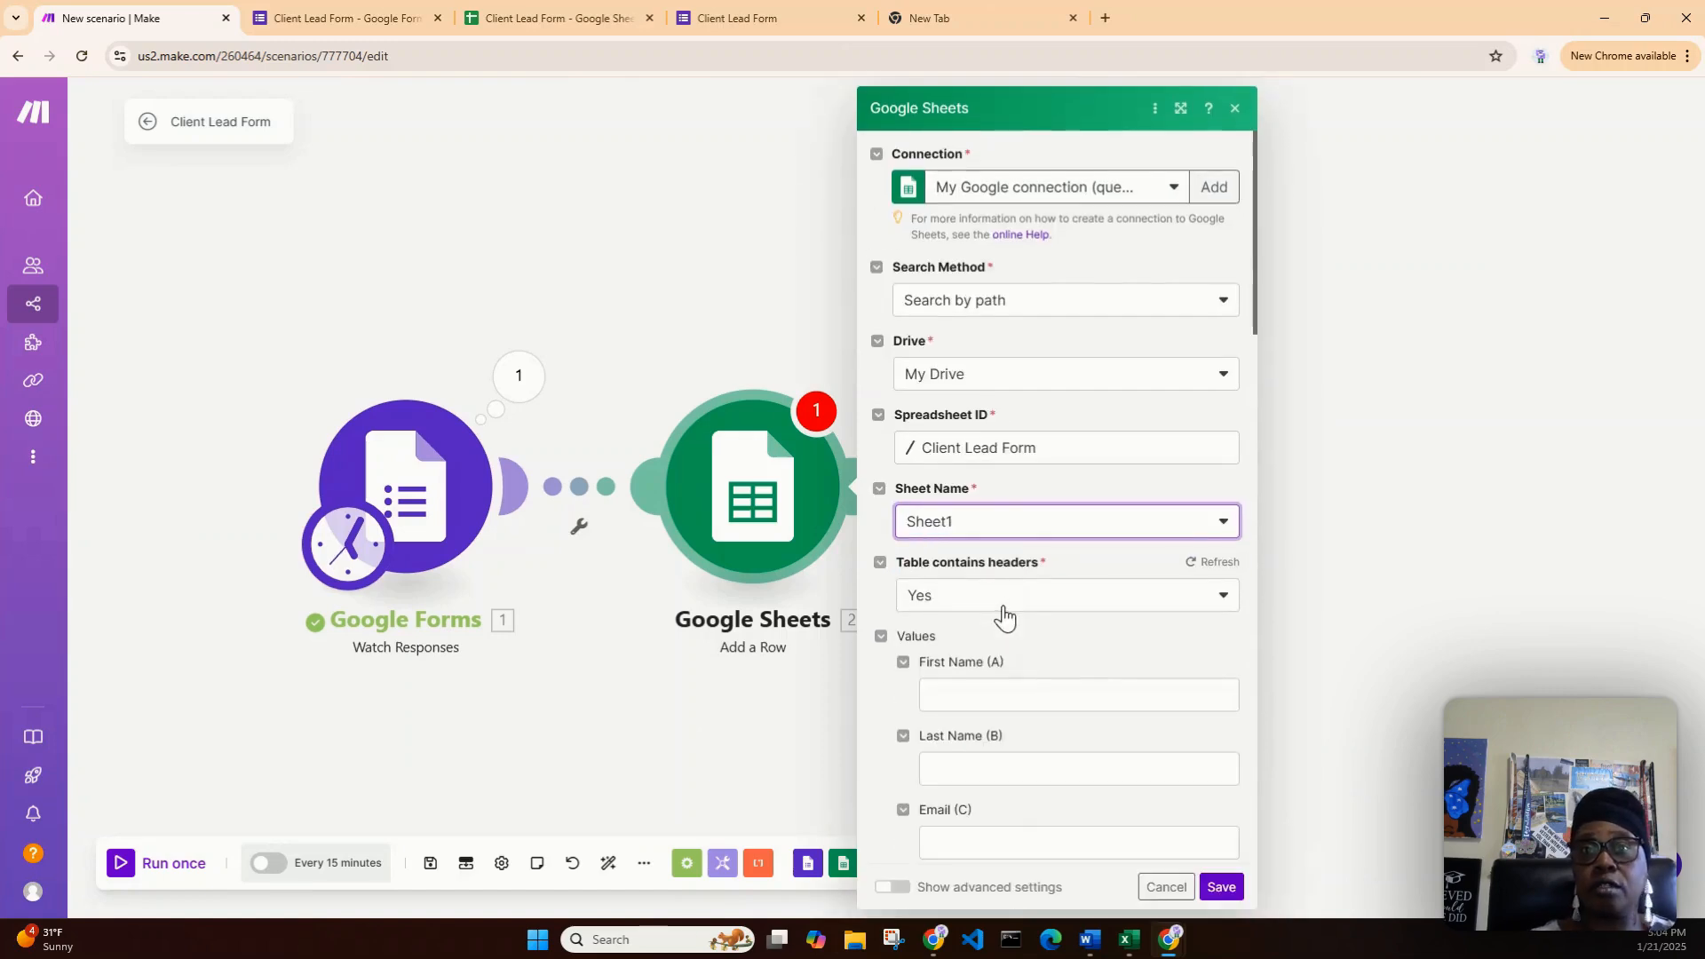
scroll(1131, 648, "down", 3)
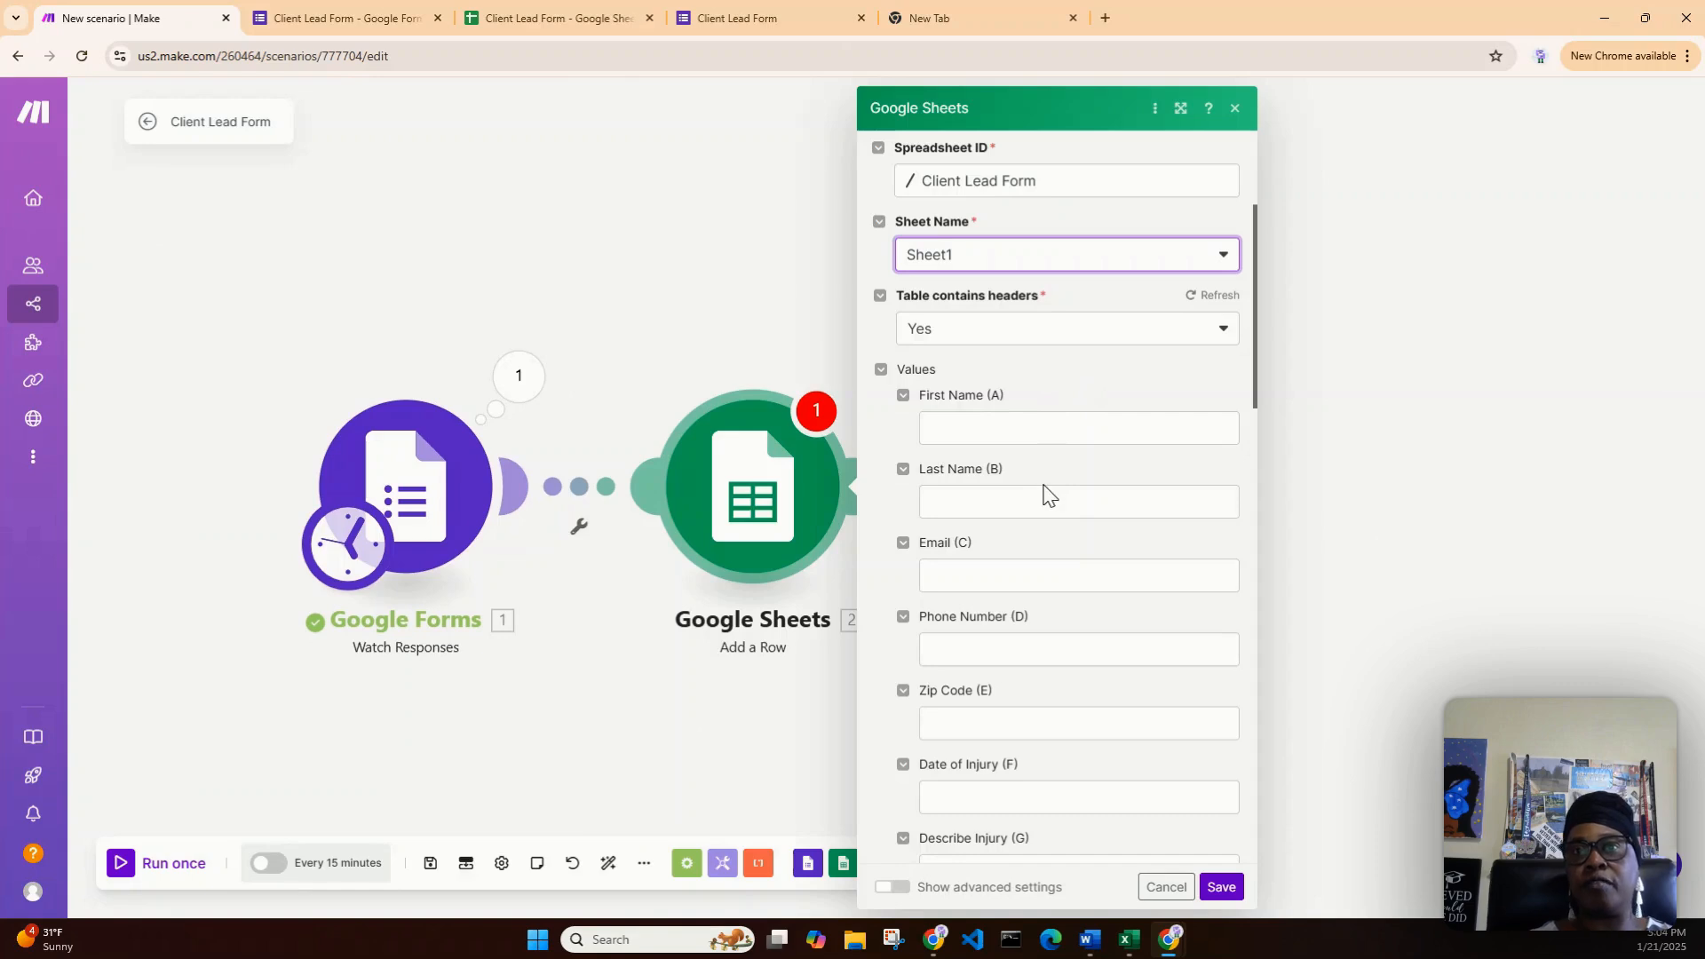
scroll(1098, 629, "down", 2)
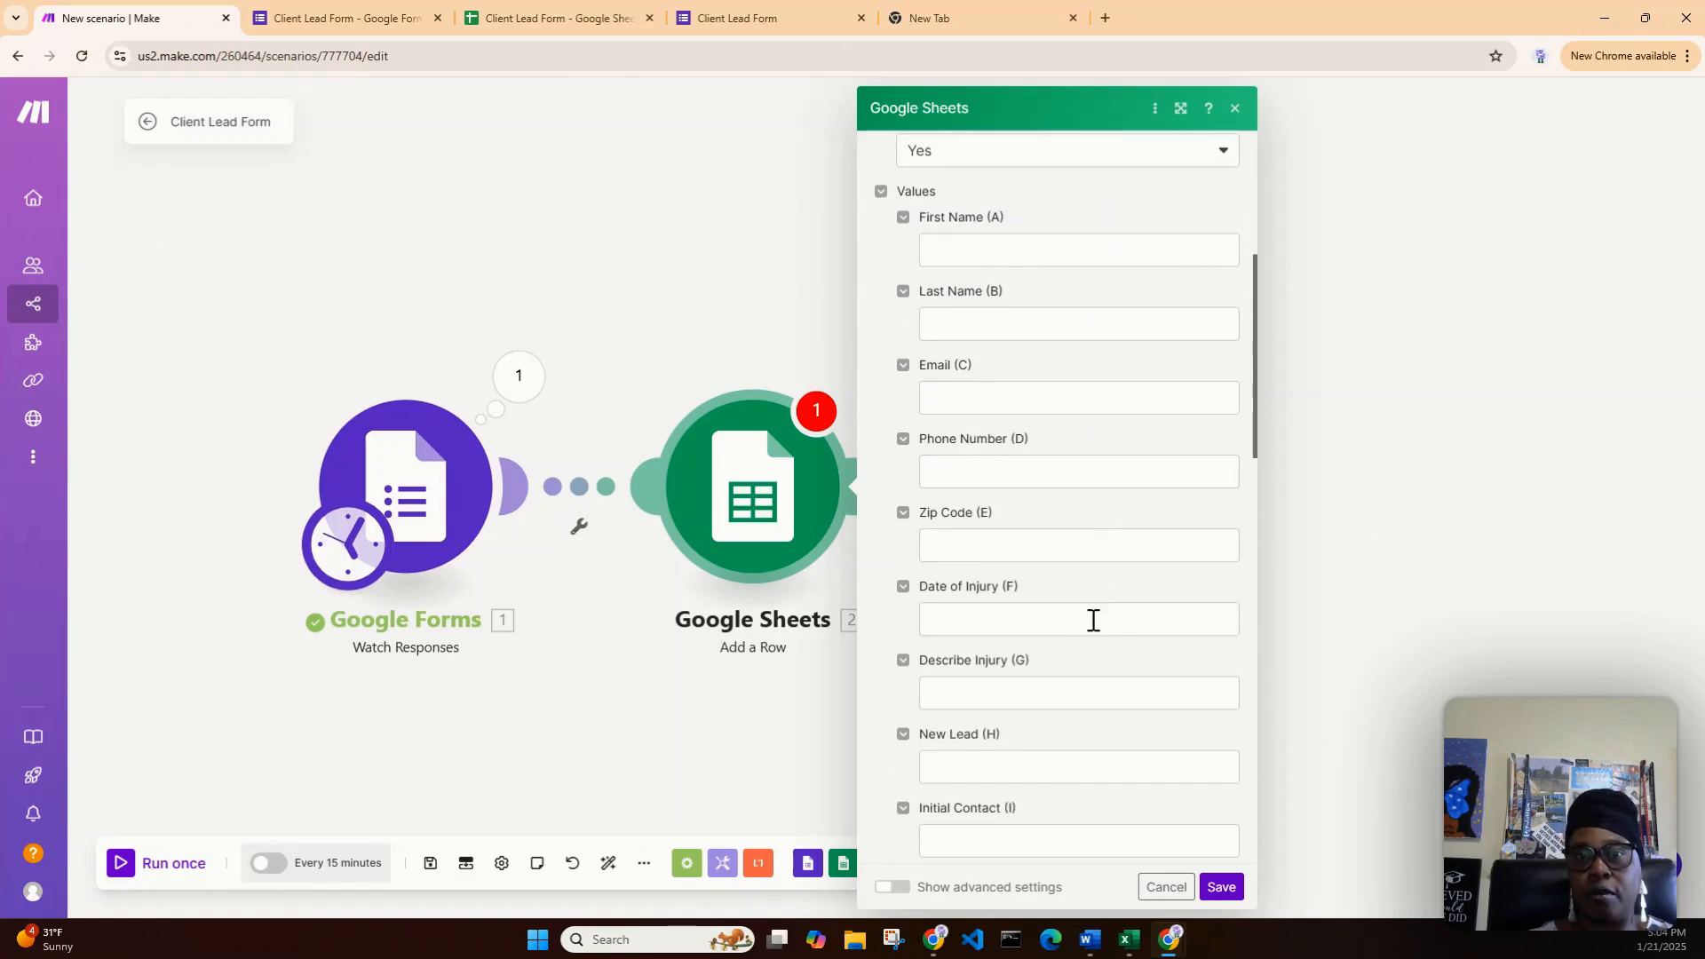
scroll(1093, 620, "down", 1)
scroll(1094, 620, "up", 2)
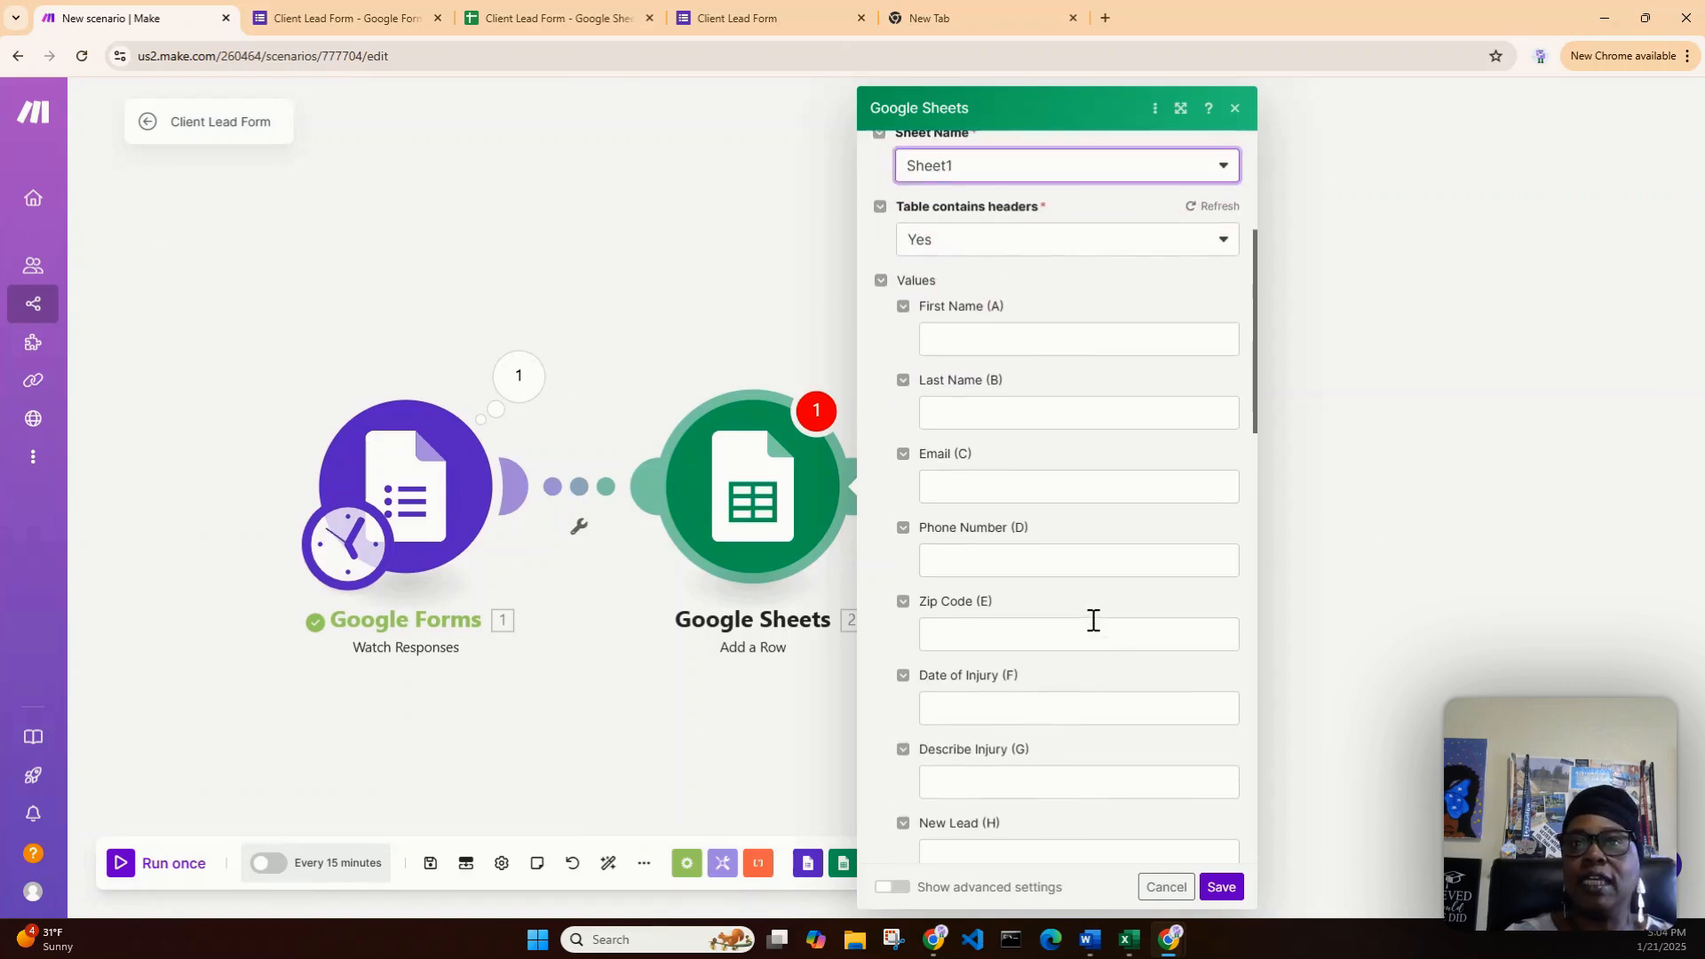
scroll(1093, 620, "up", 1)
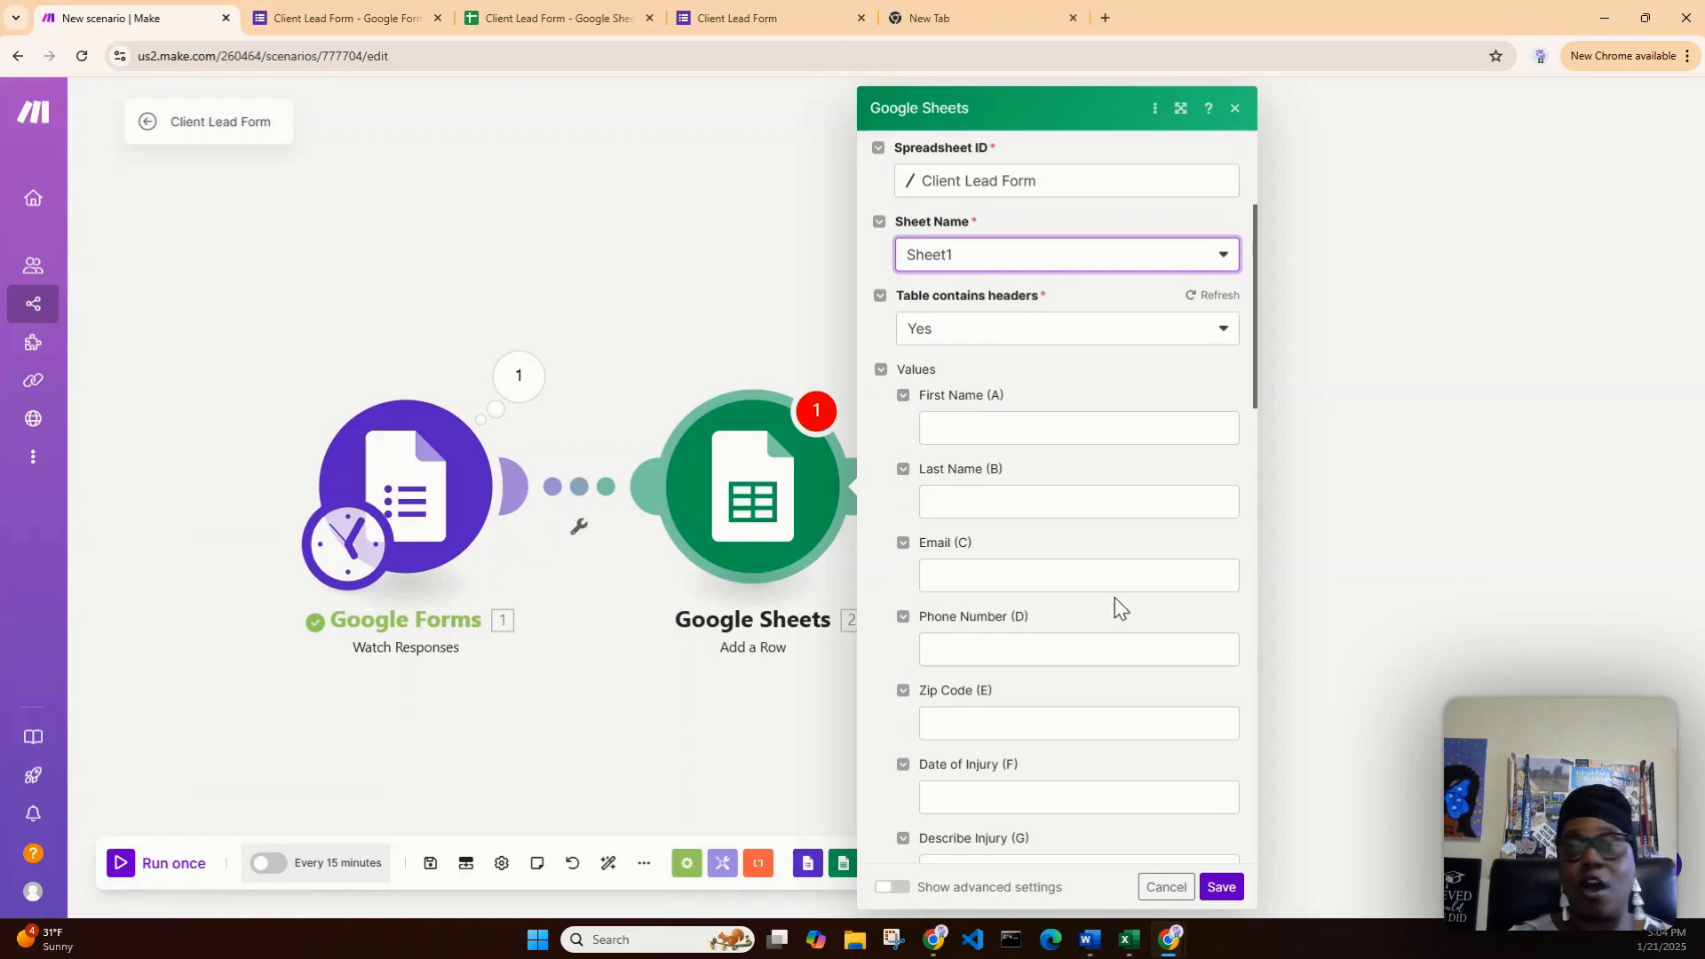
- Map Answers.First Name.textAnswers.answers[]: value into the First Name (A) field
left_click(1041, 431)
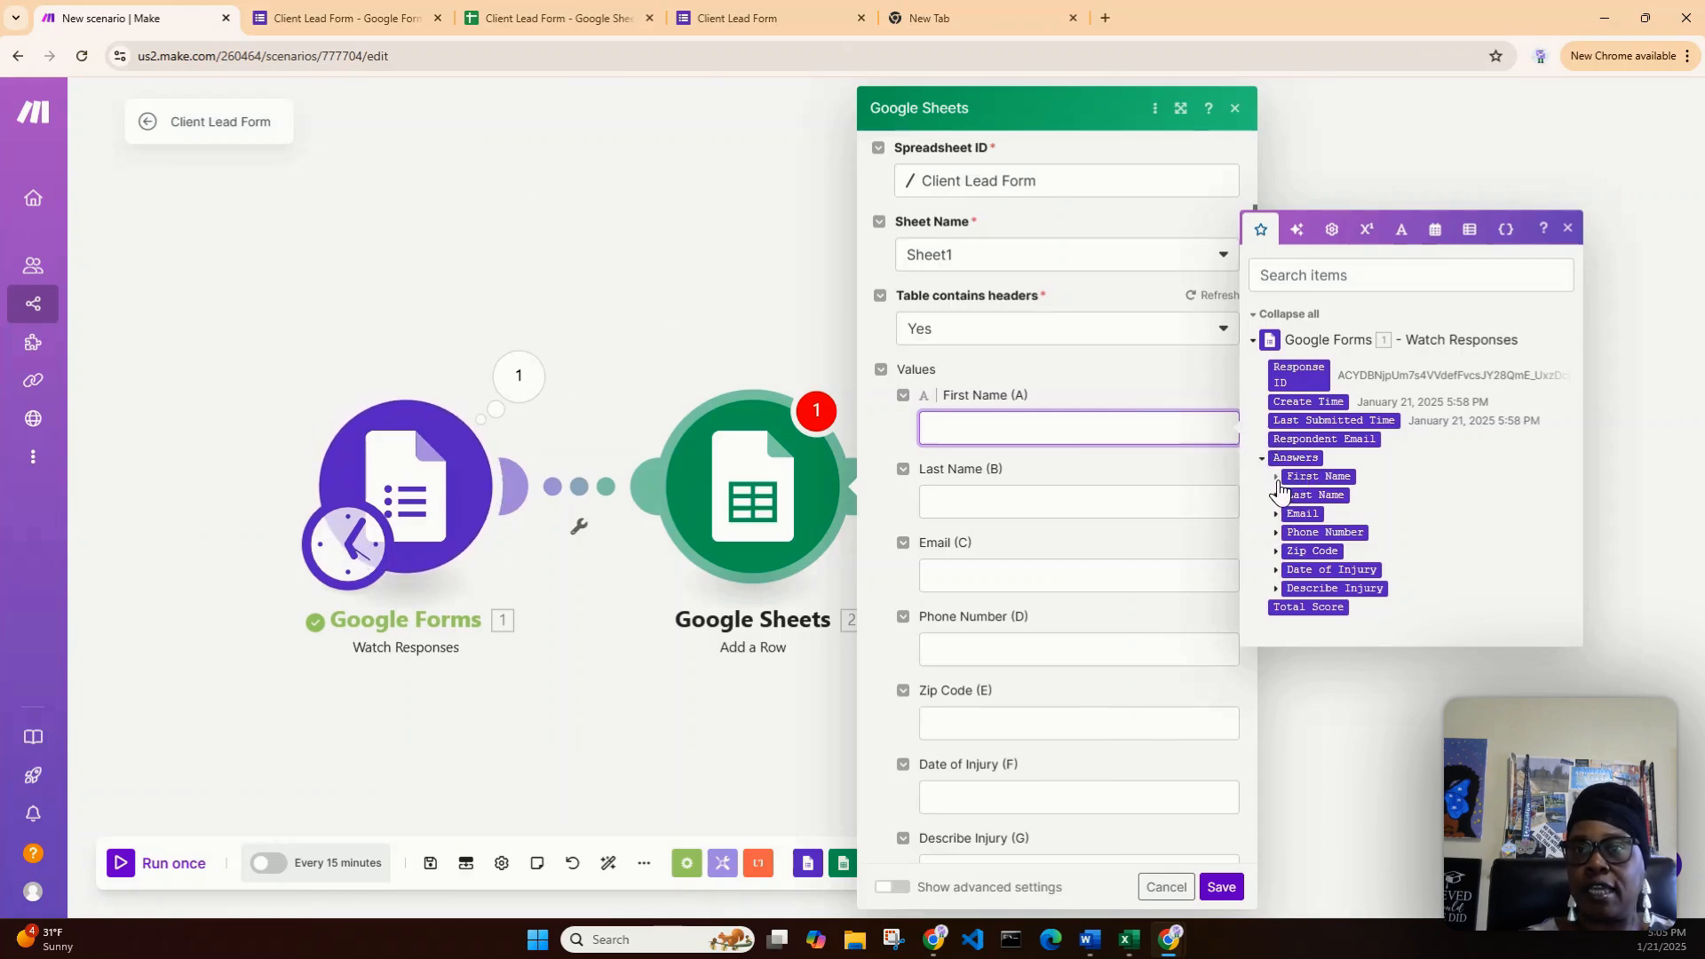
left_click(1277, 480)
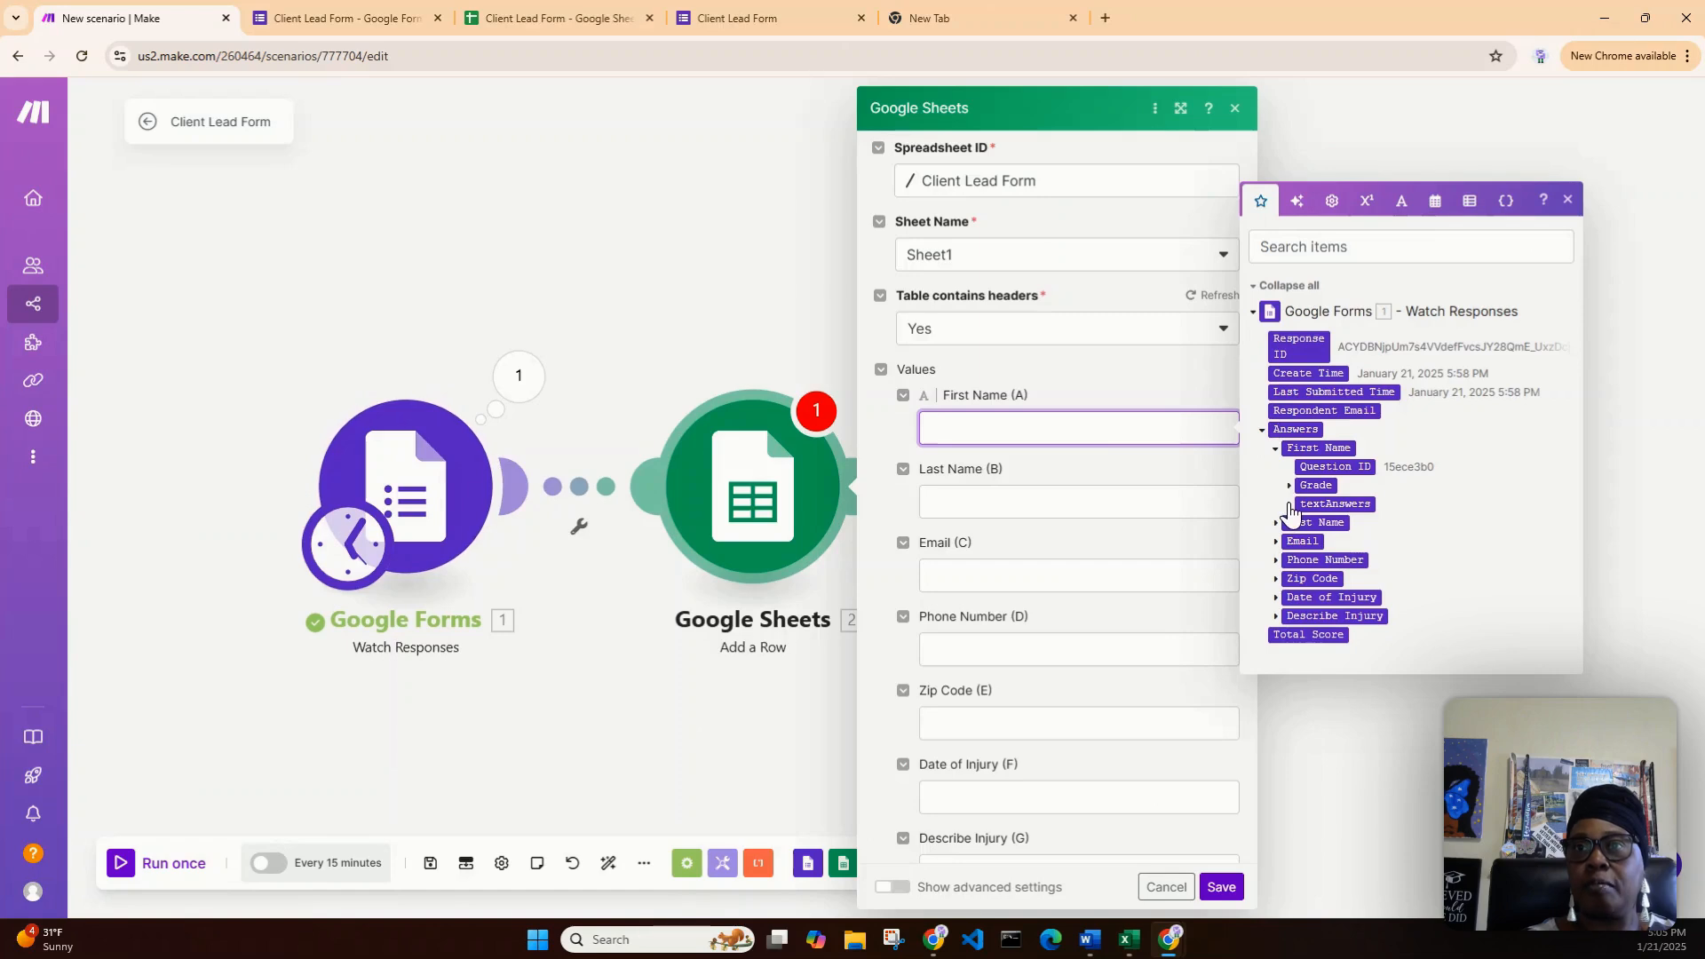
left_click(1290, 504)
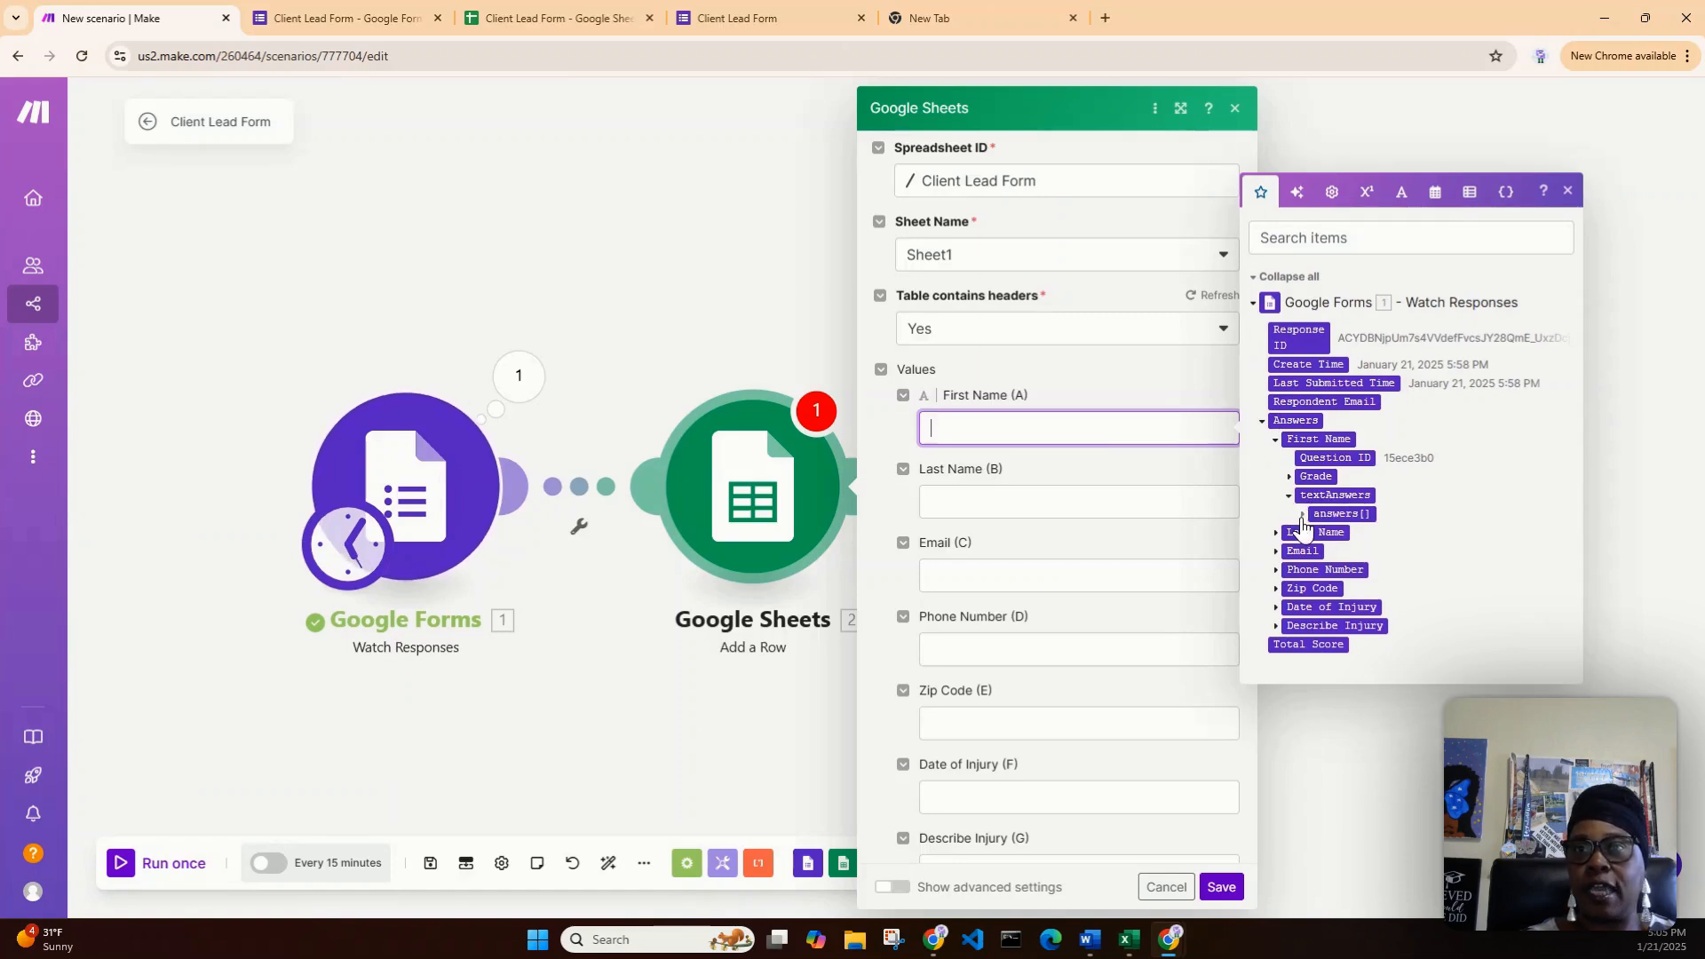
left_click(1302, 516)
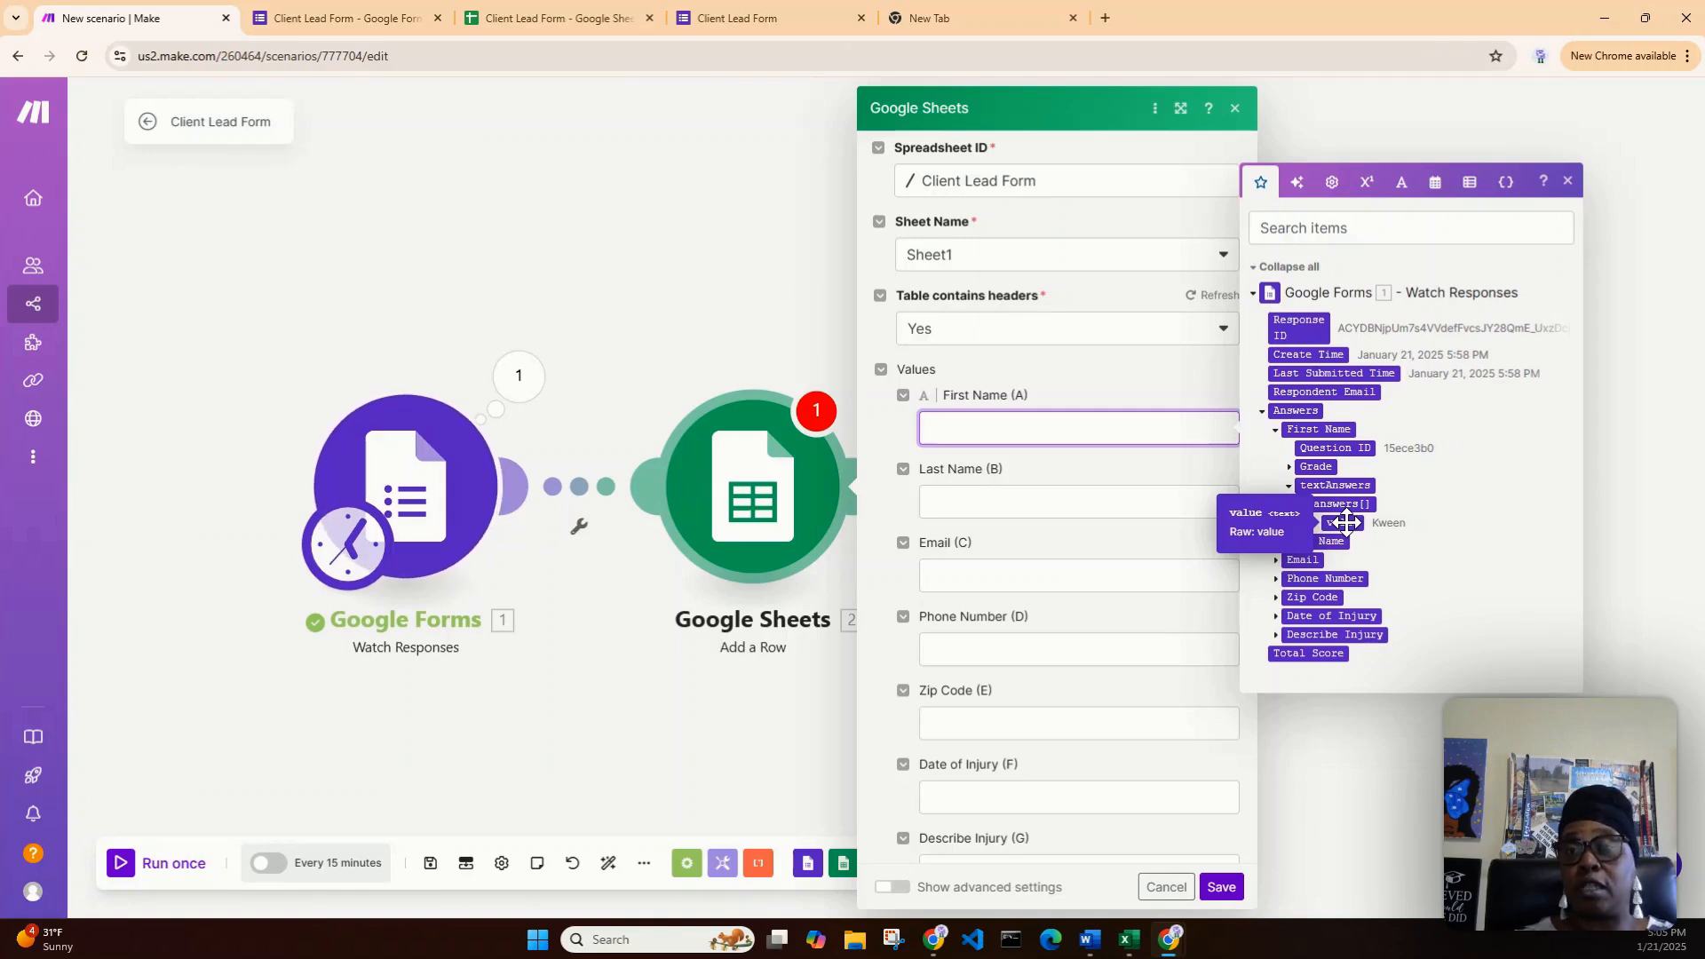
left_click_drag(1345, 522, 1059, 431)
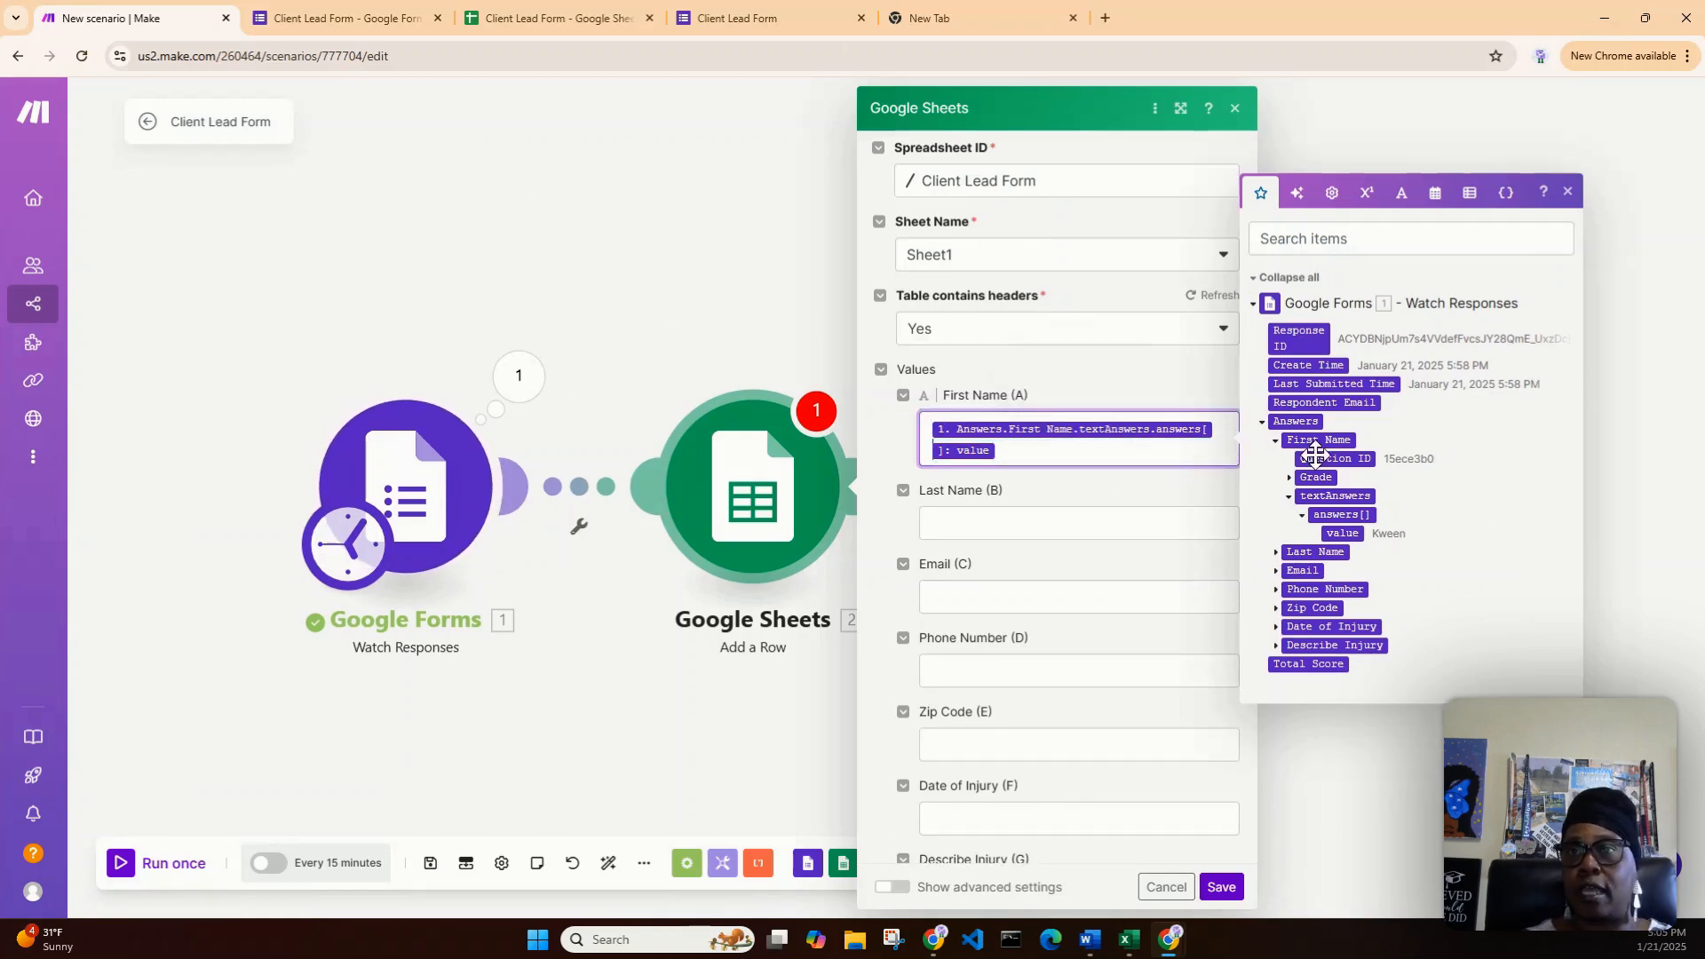
- Map the form's Last Name answer value into Last Name (B)
left_click(1303, 515)
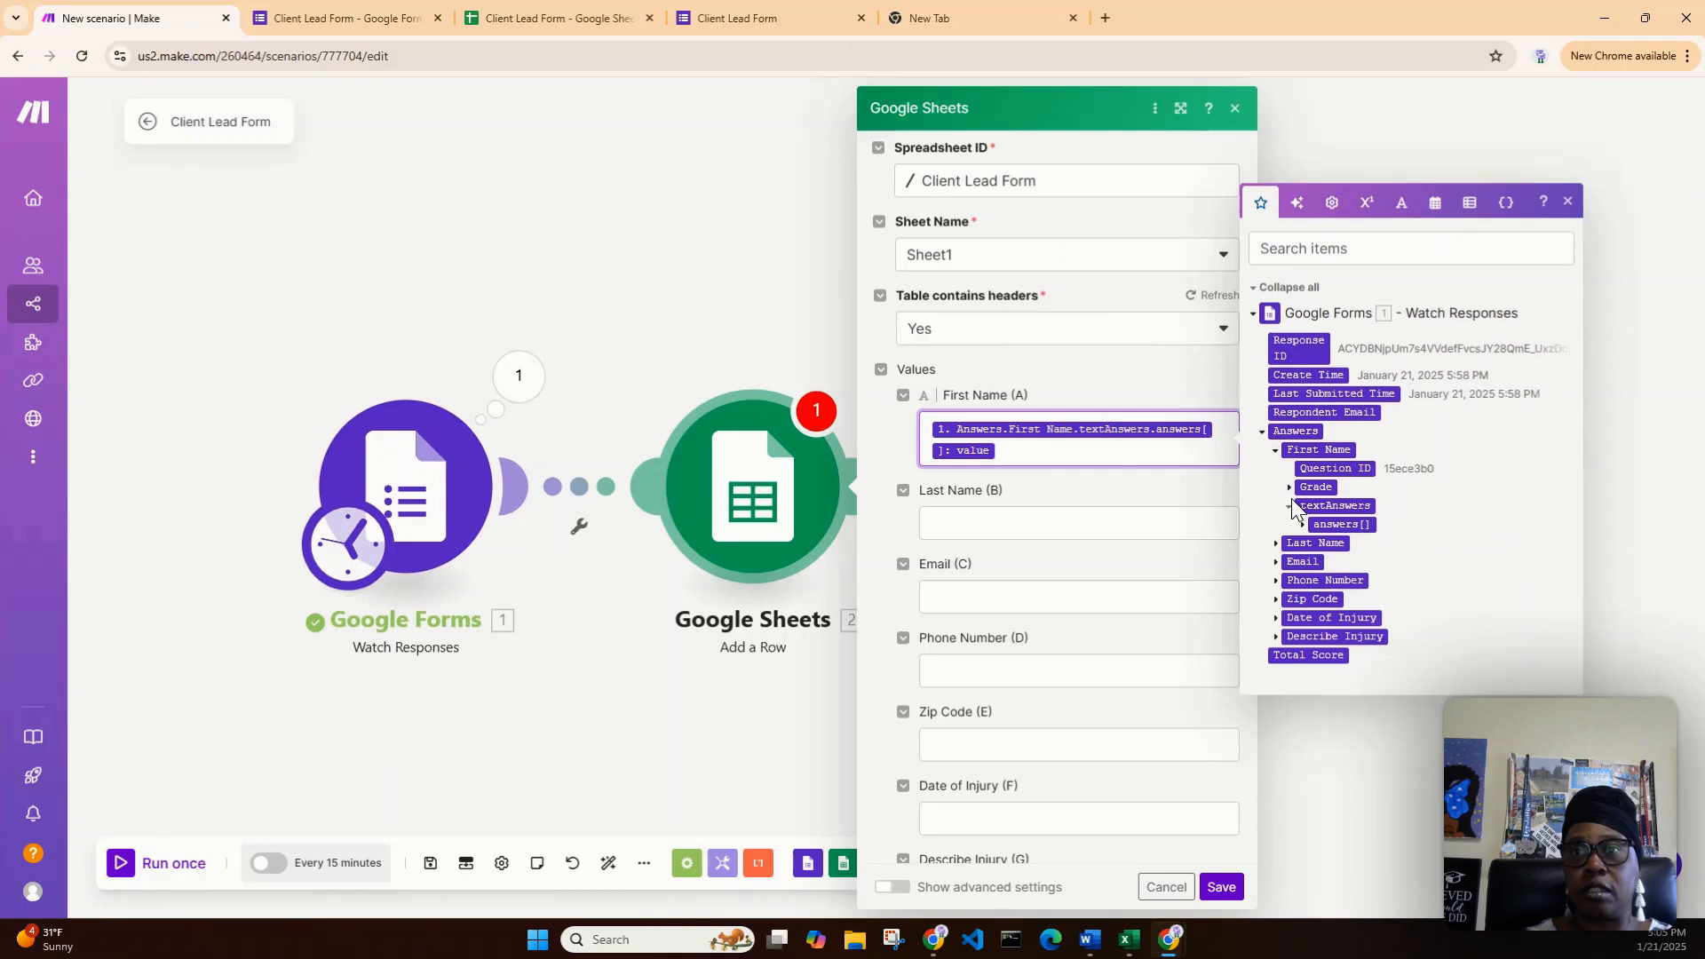
left_click(1290, 511)
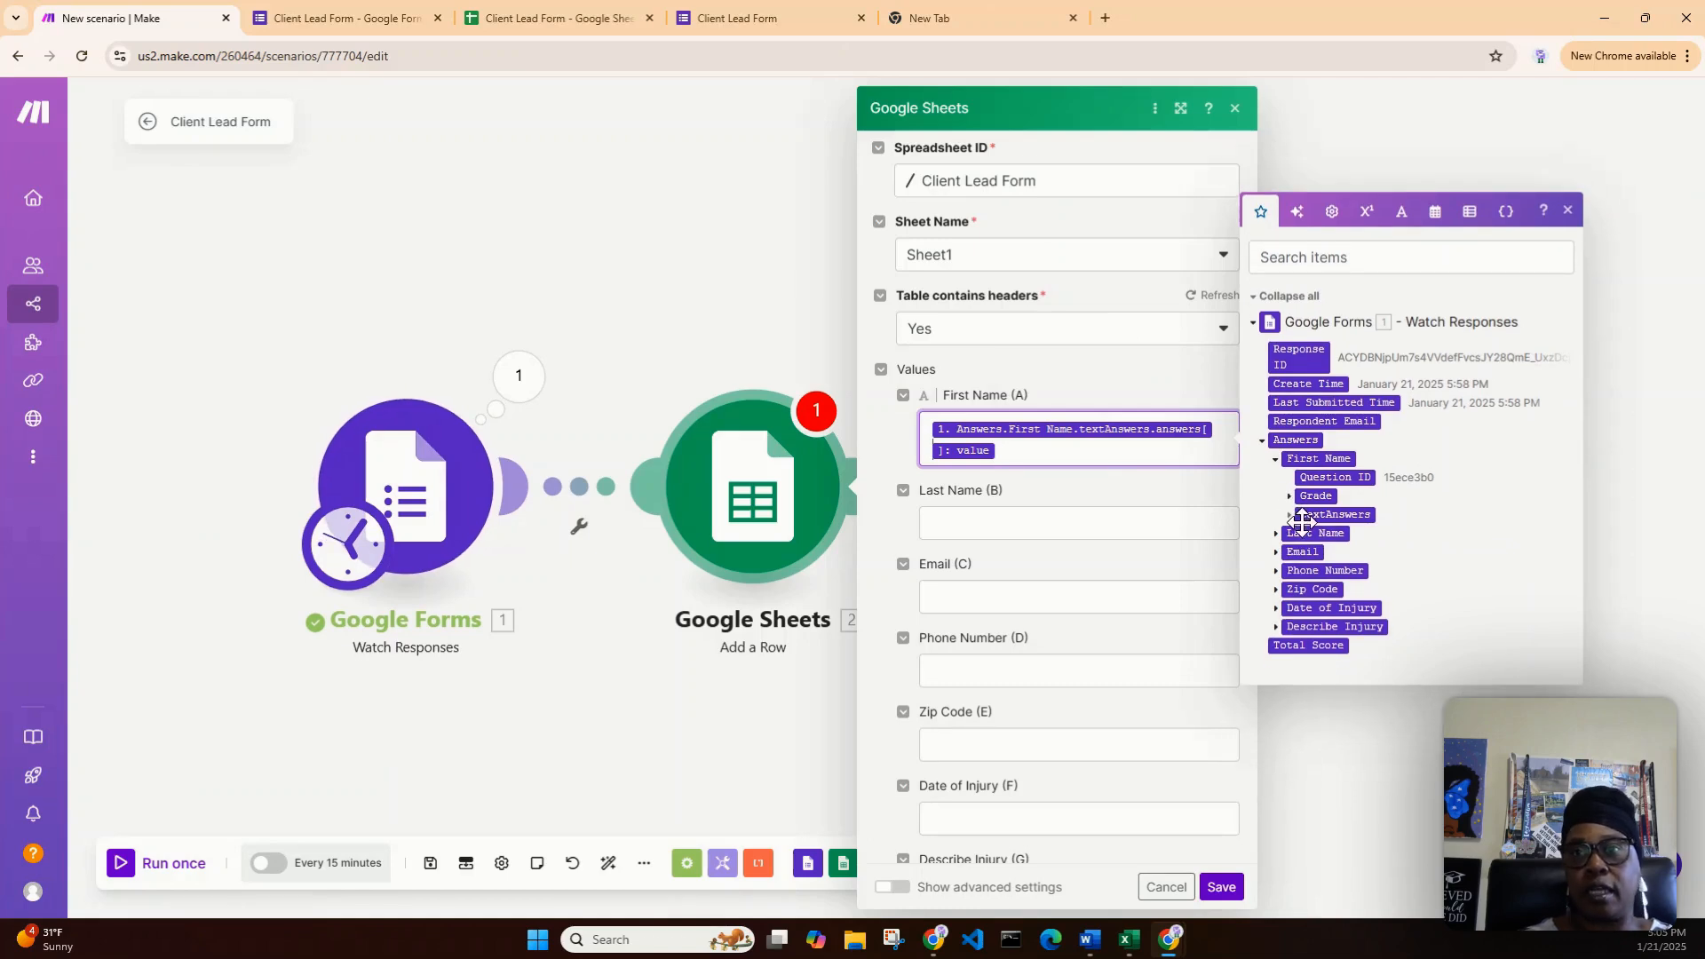
left_click(1276, 460)
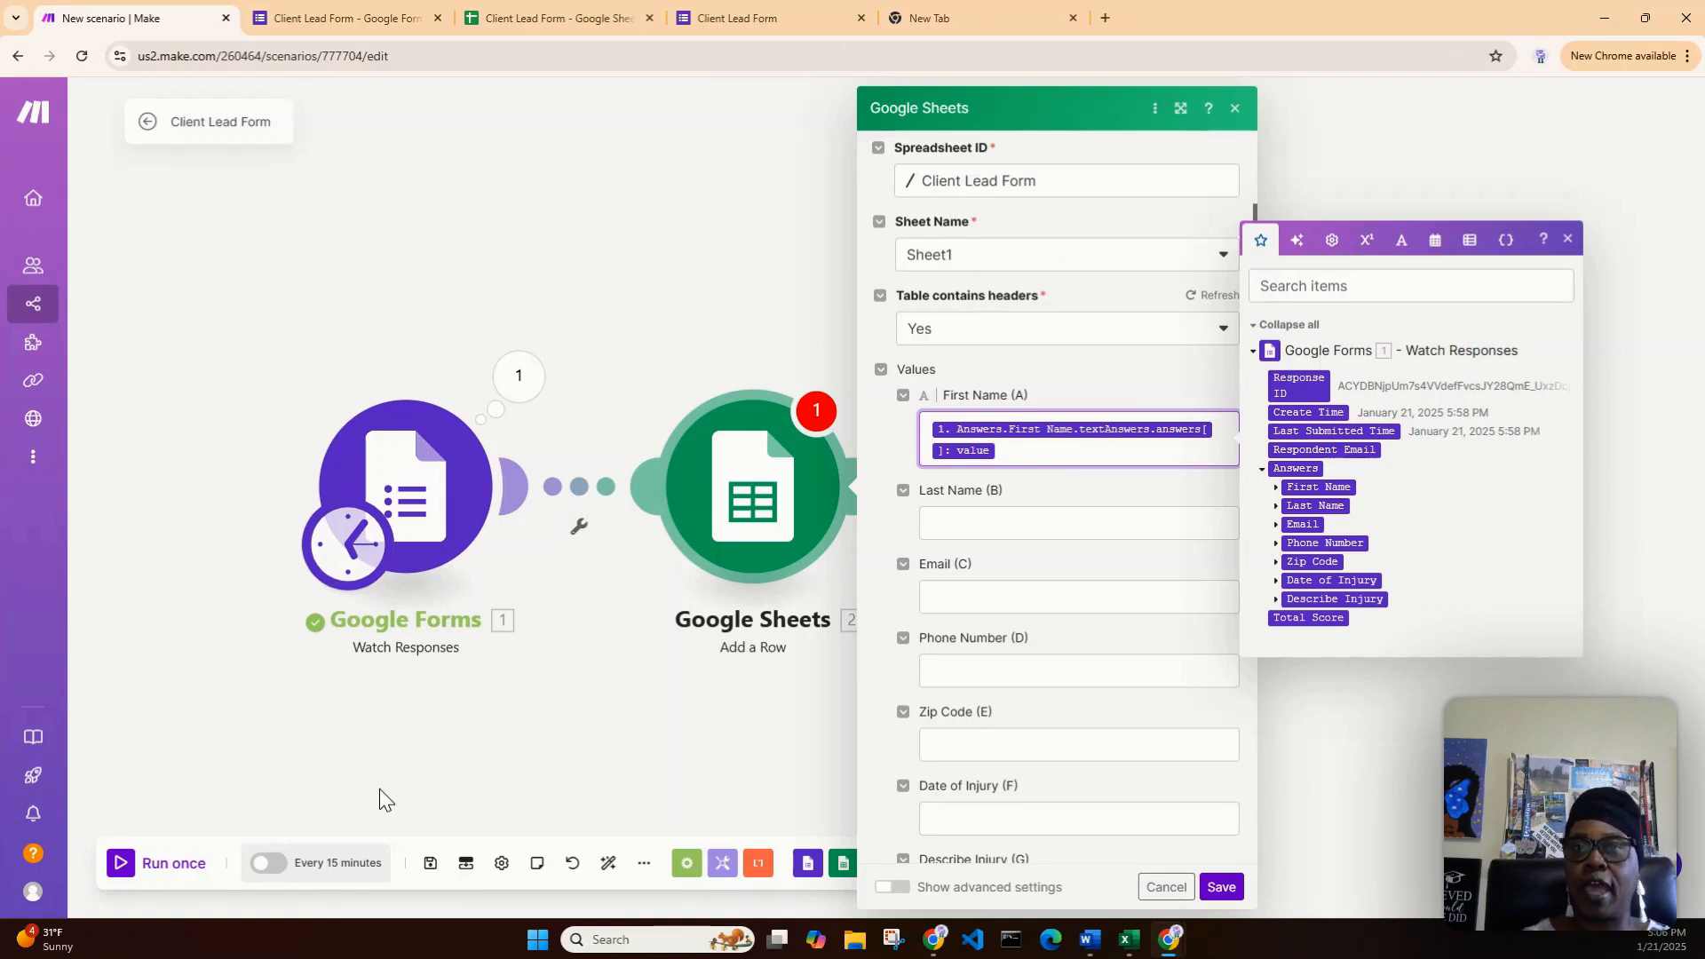
left_click(1277, 508)
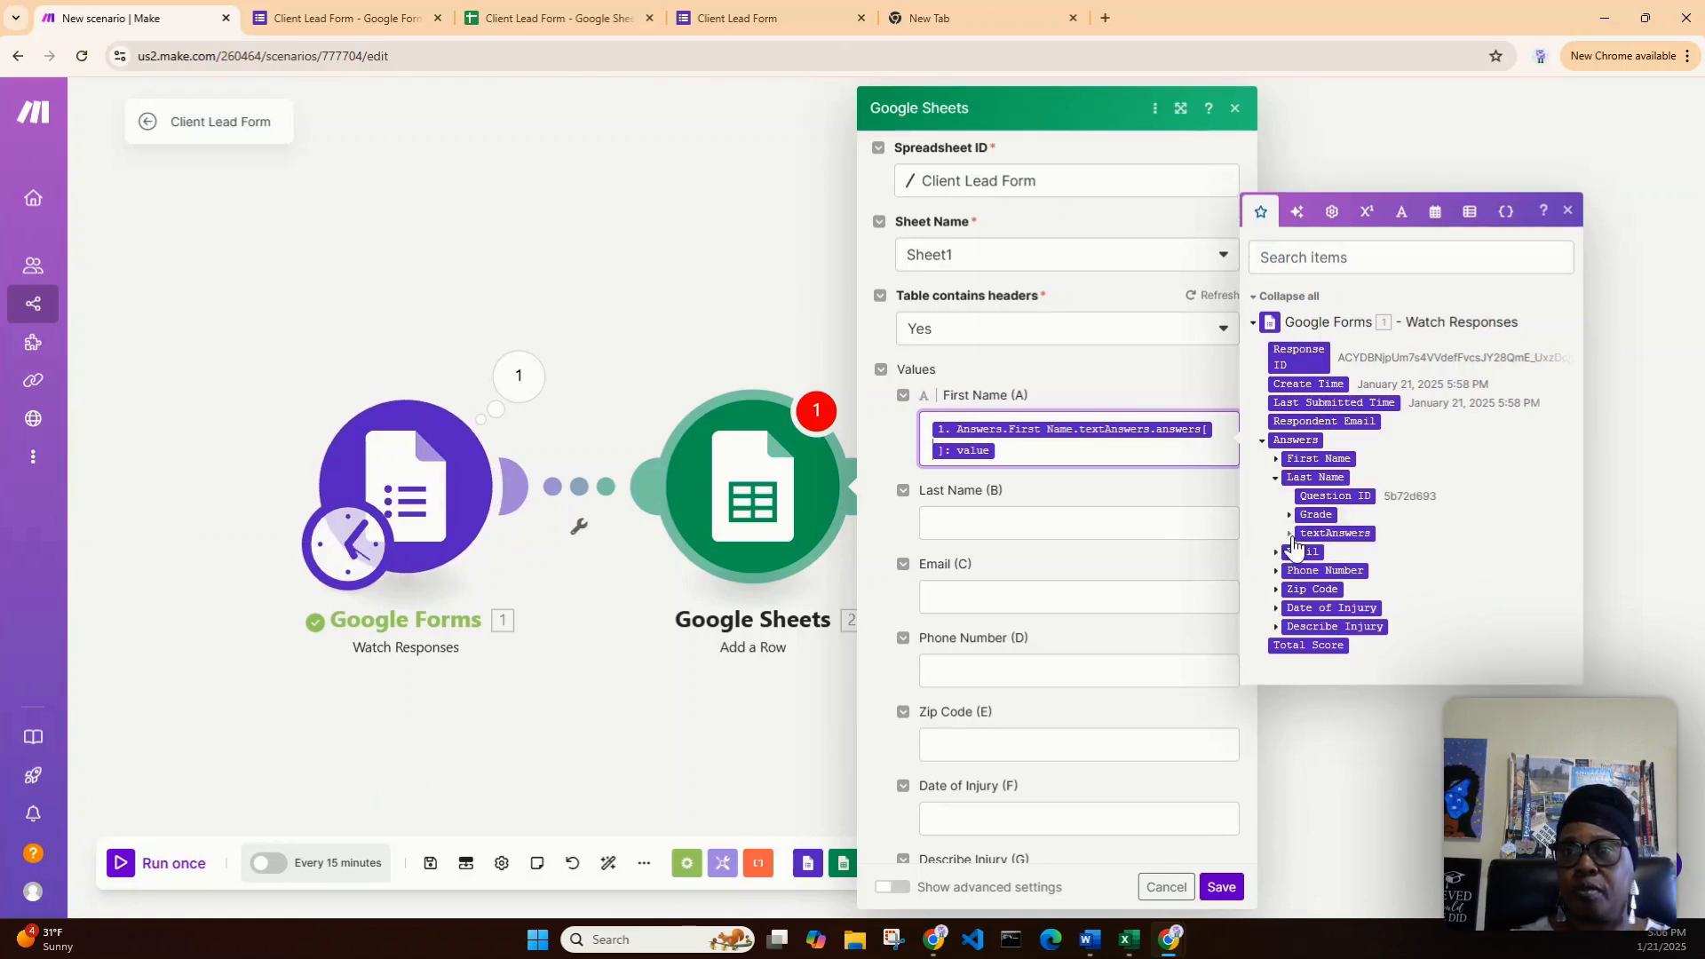
left_click(1288, 534)
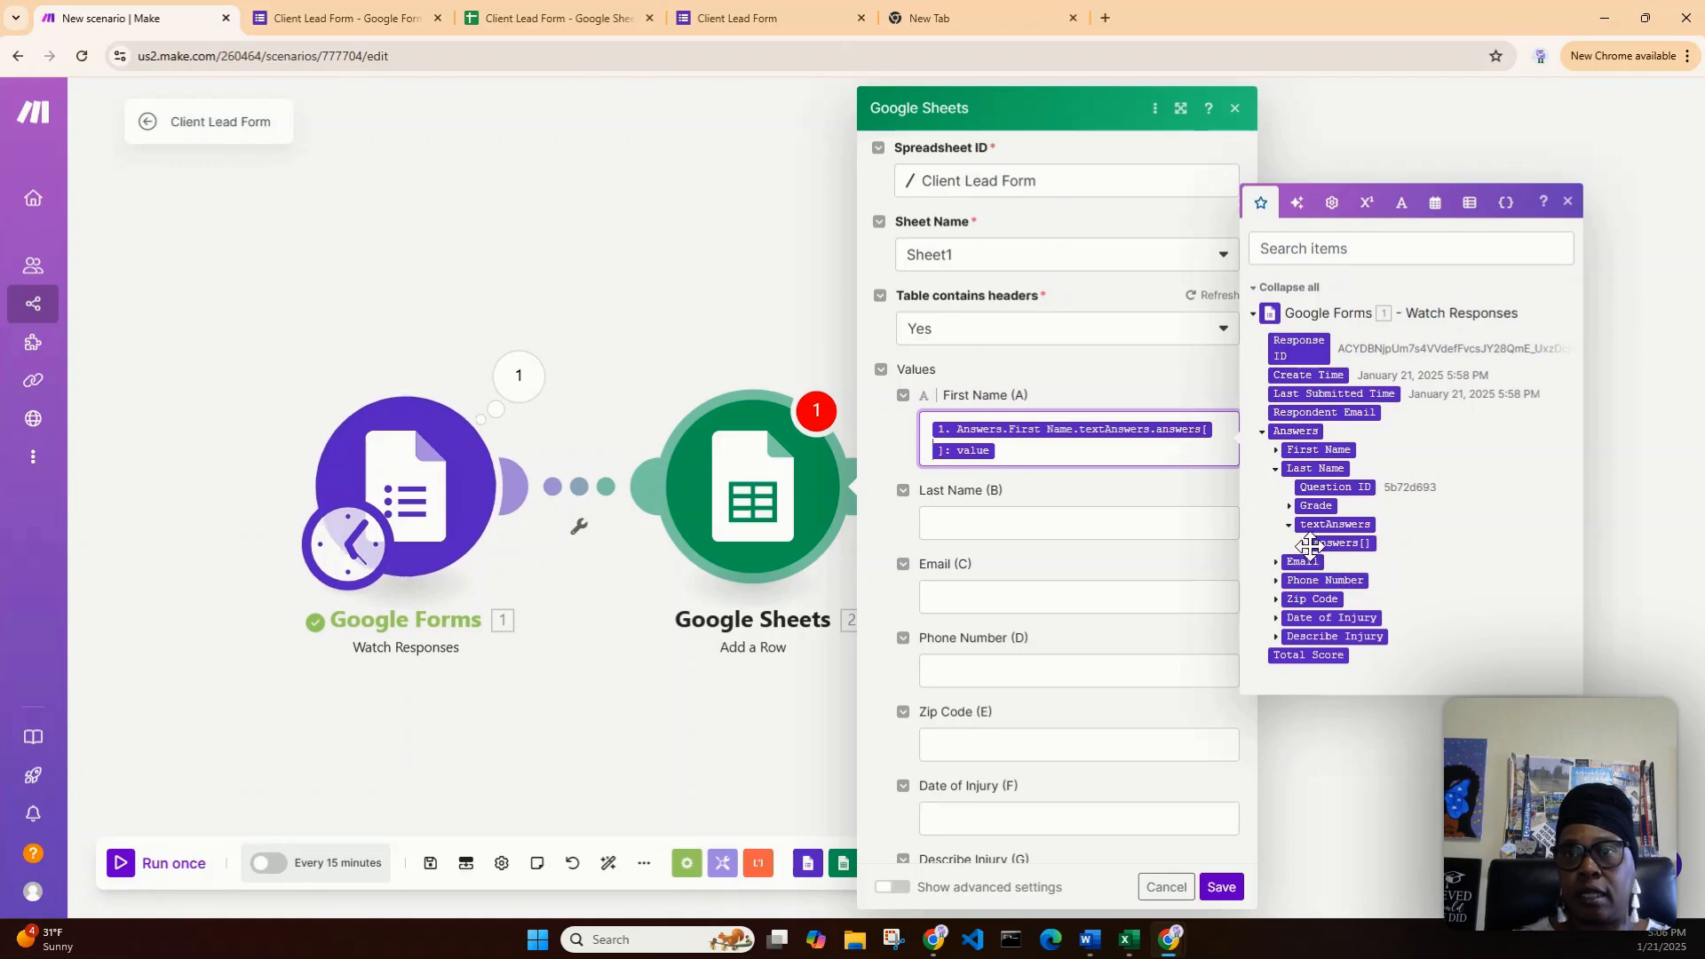
left_click(1303, 544)
left_click_drag(1342, 552, 1066, 532)
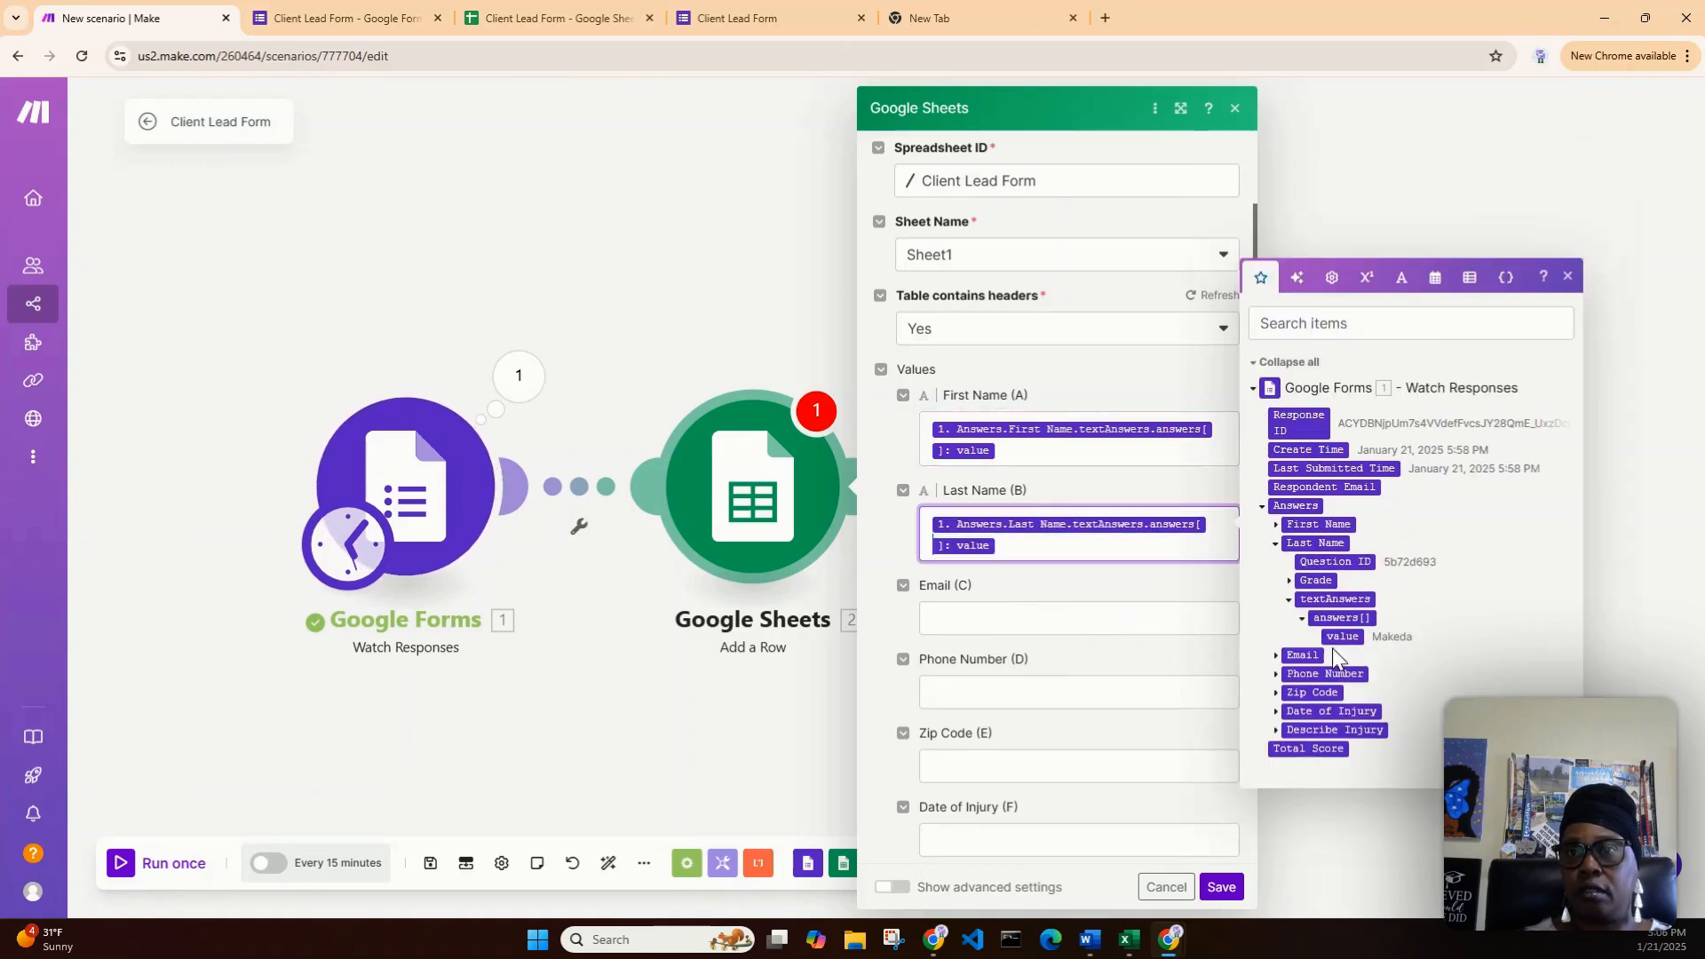
- Map the form's Email answer value into Email (C)
left_click(1300, 620)
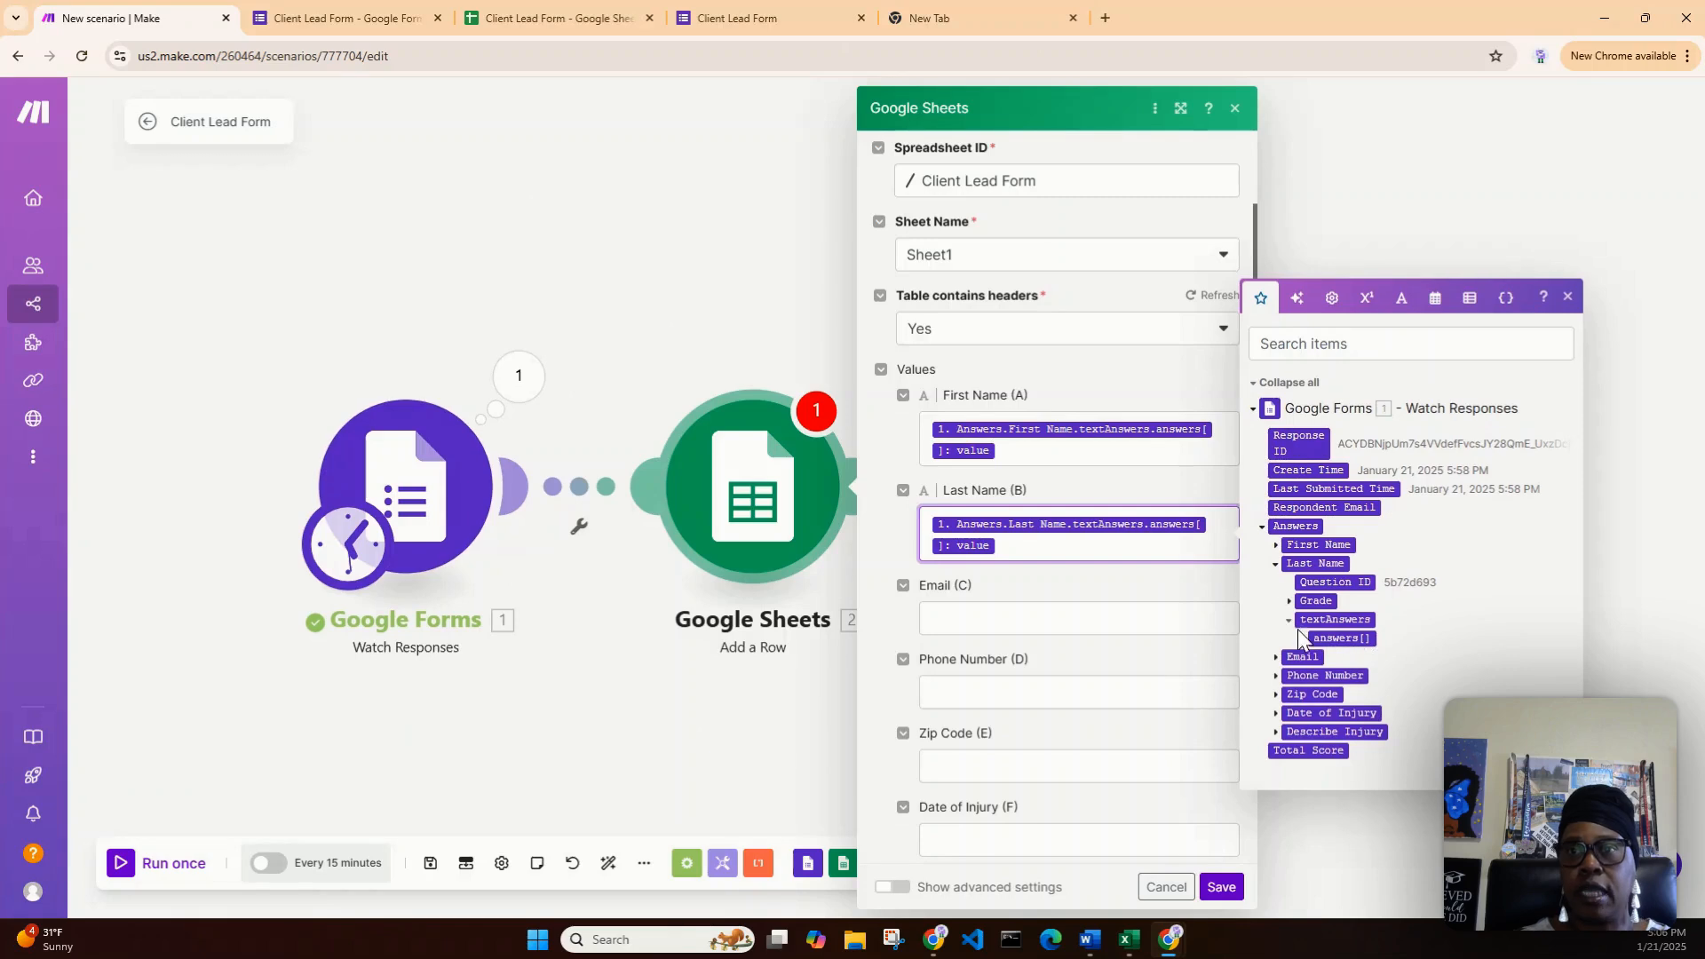
left_click(1290, 620)
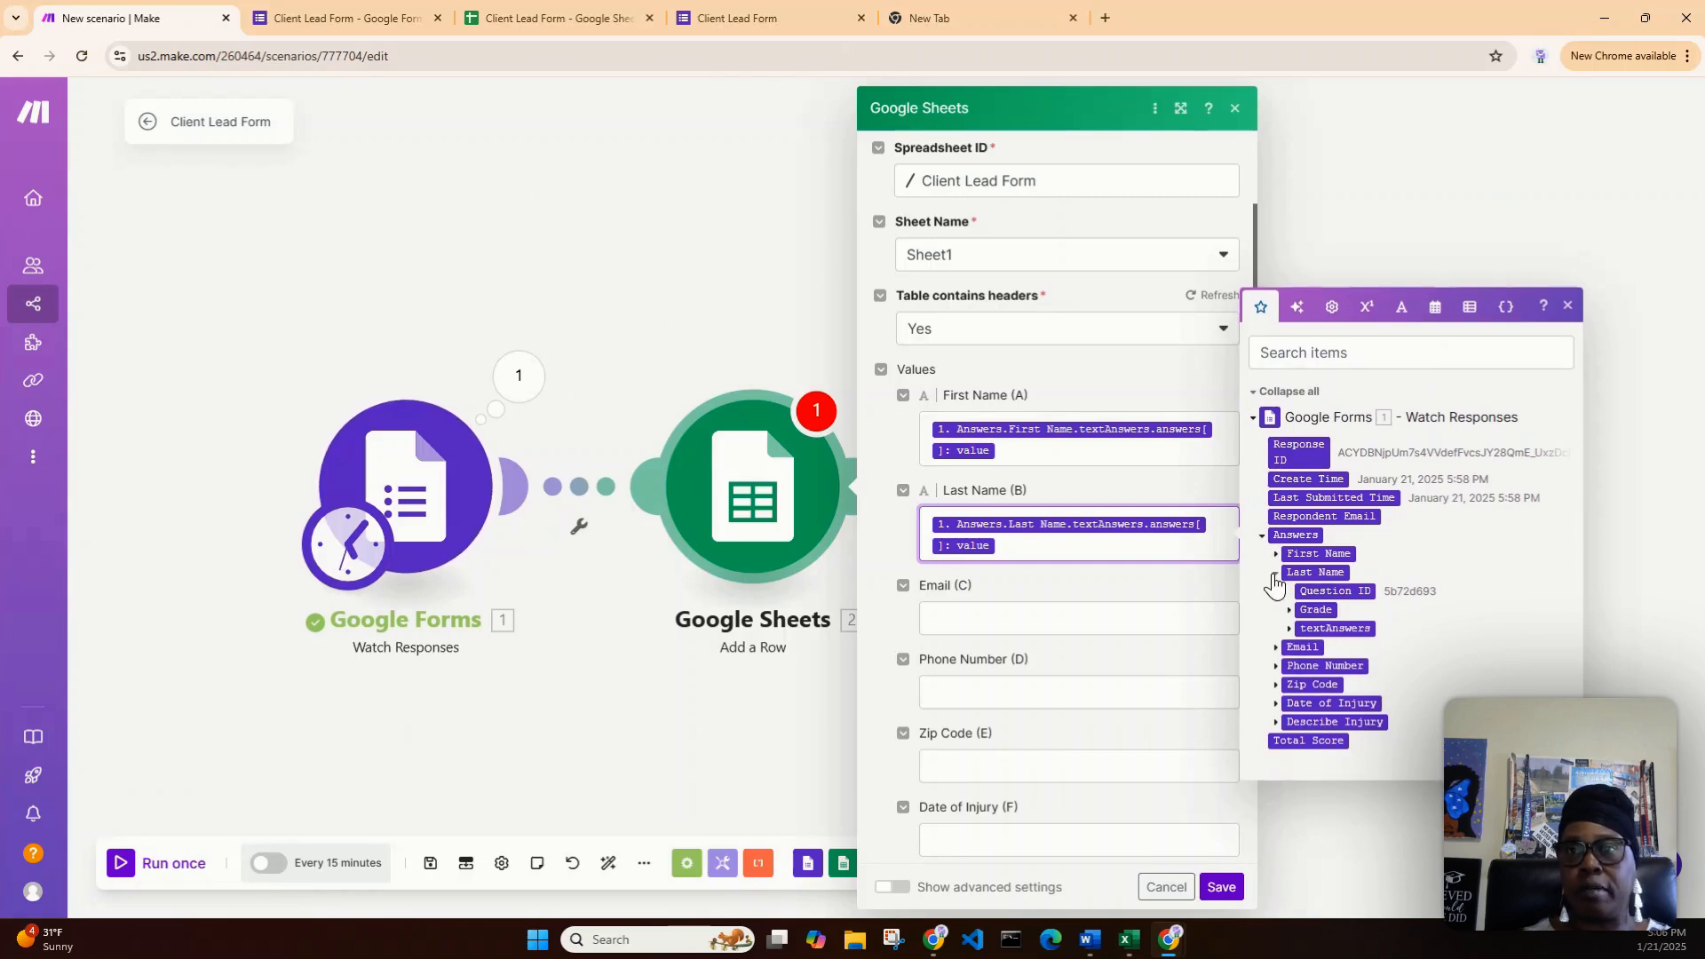
left_click(1276, 578)
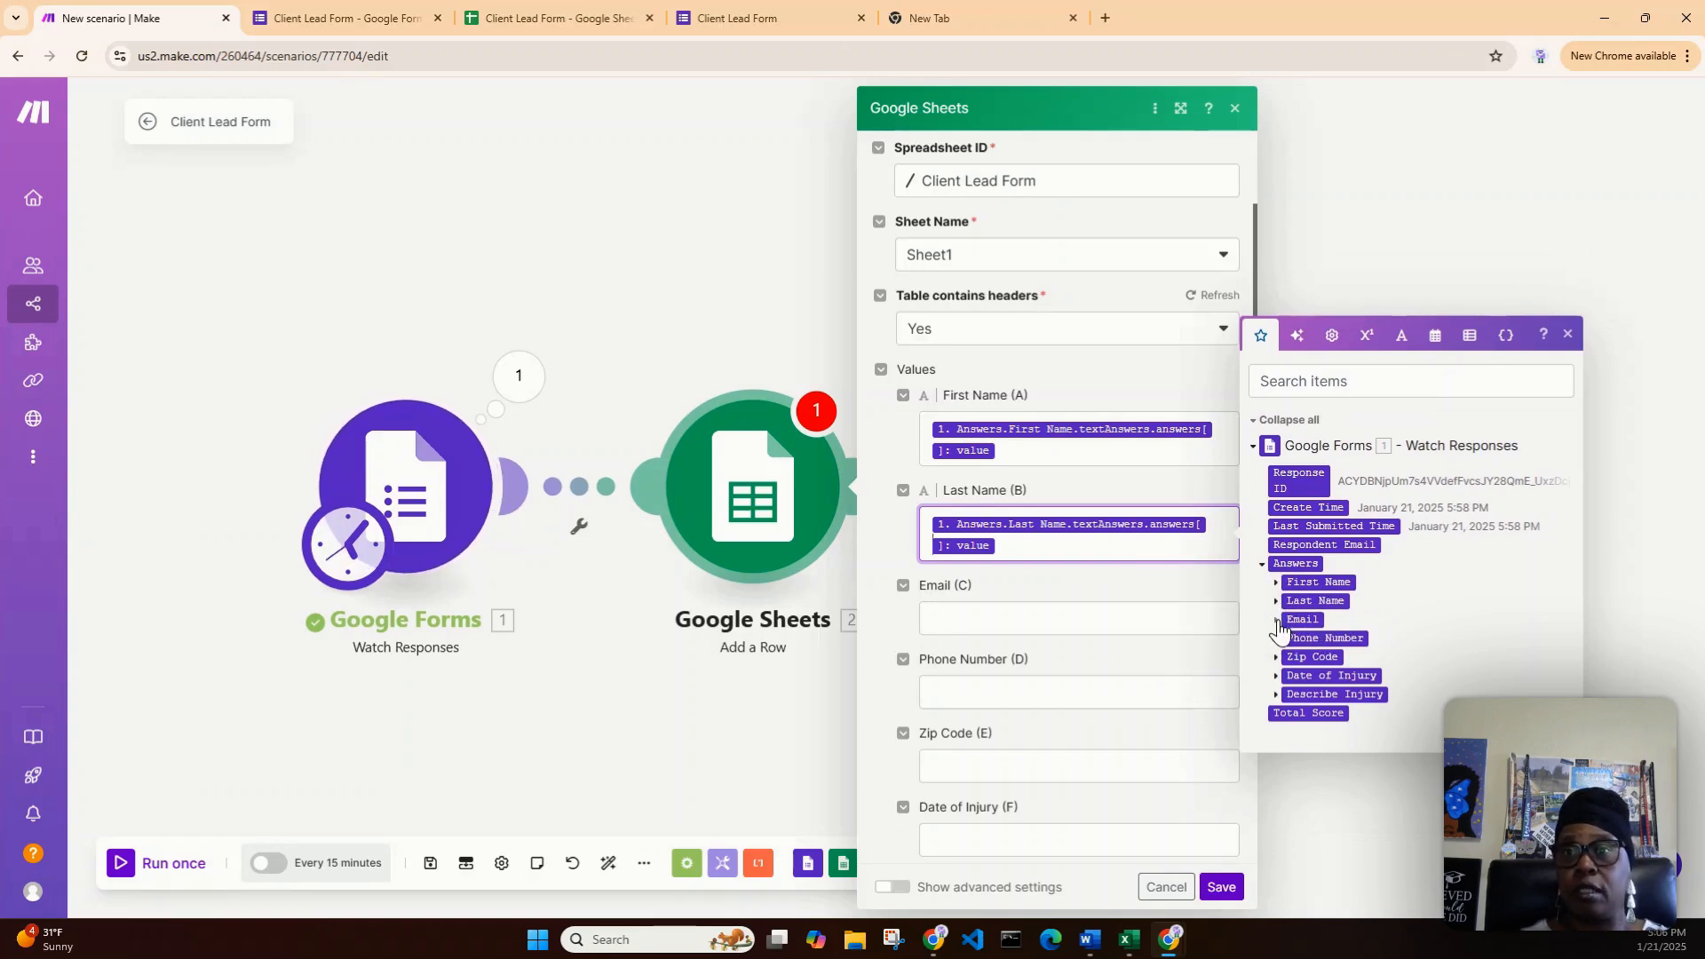
left_click(1277, 621)
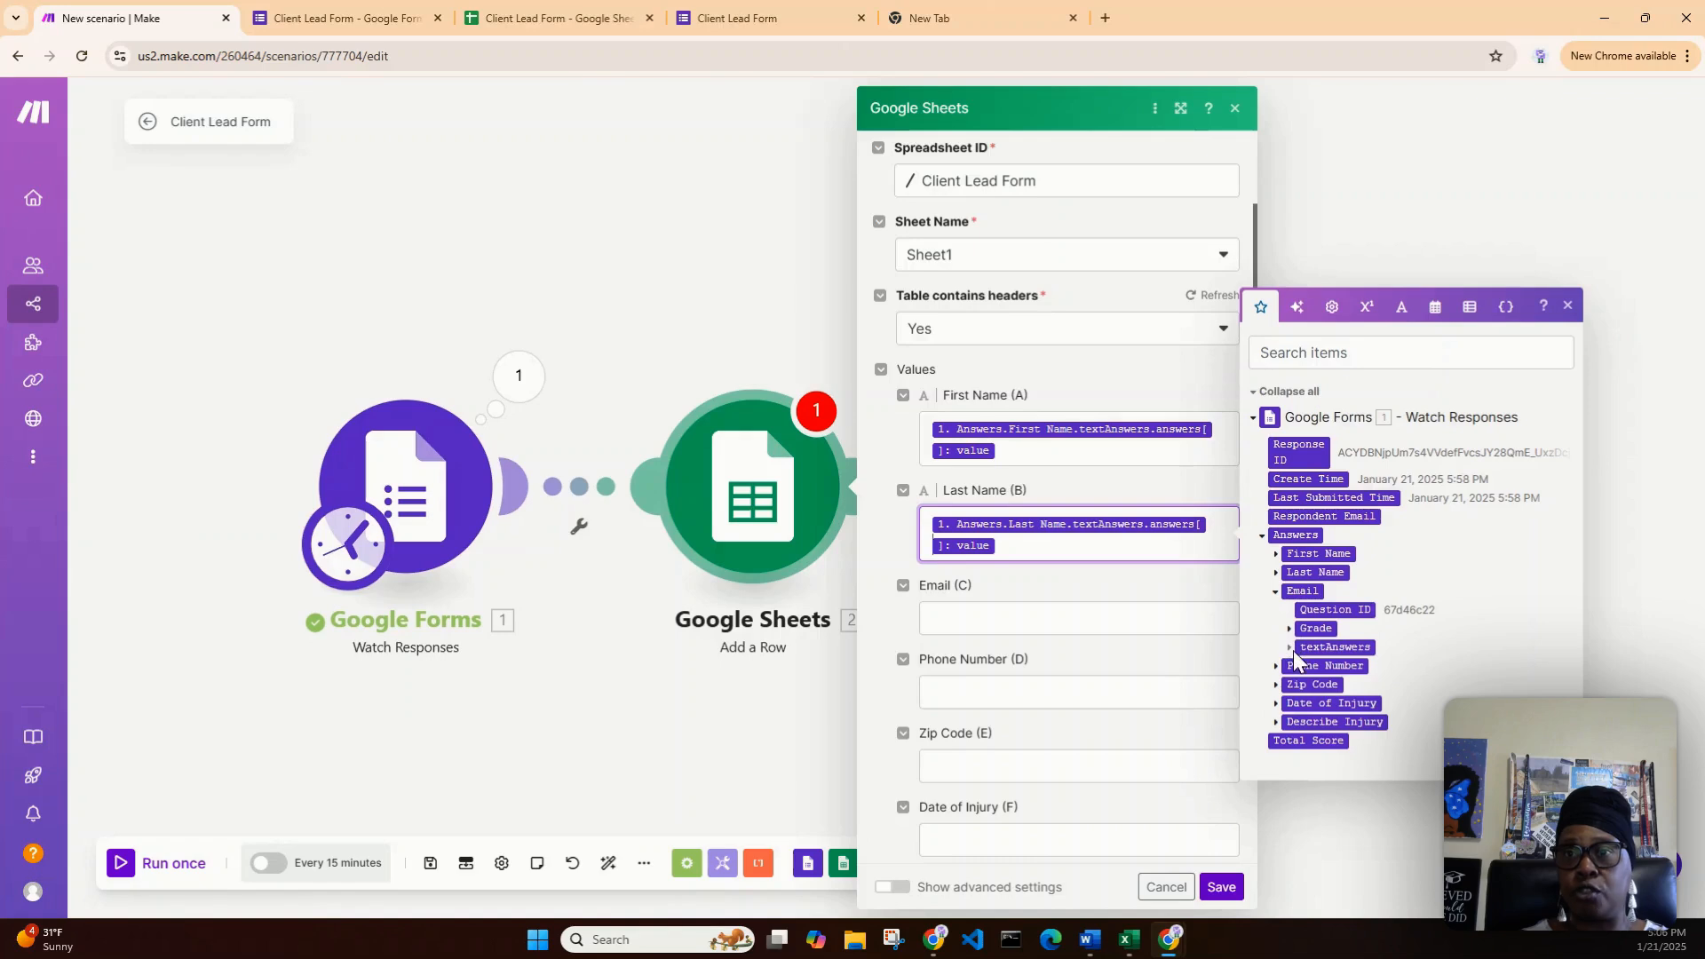
left_click(1287, 649)
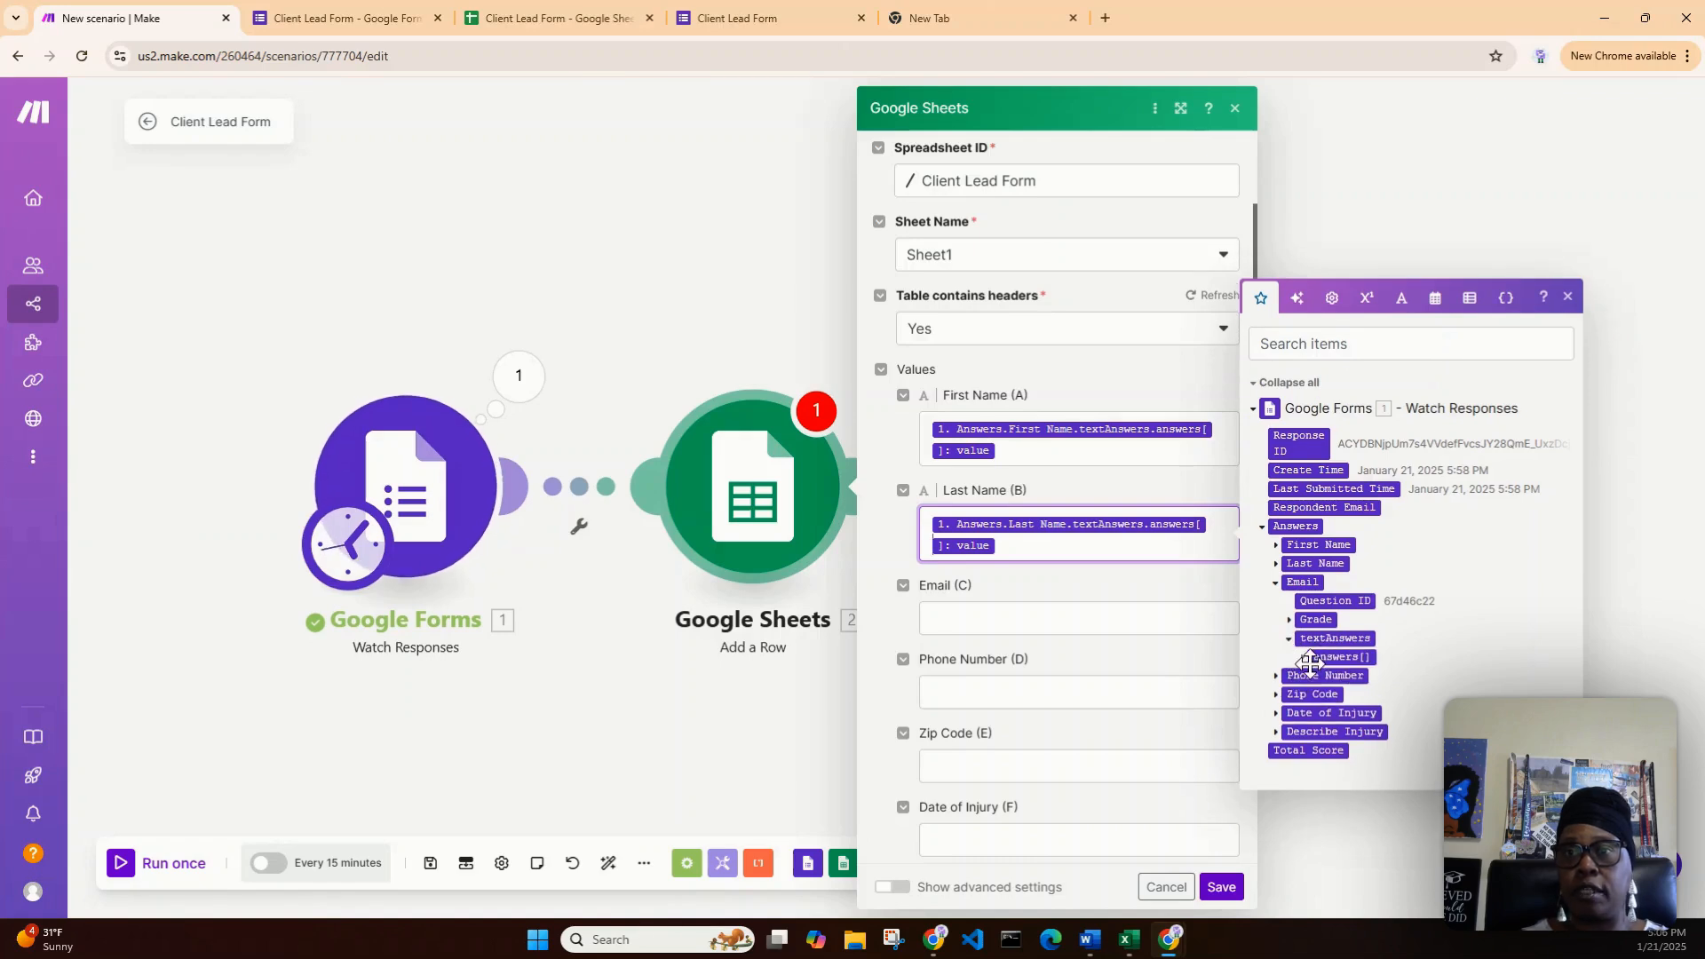
left_click(1303, 658)
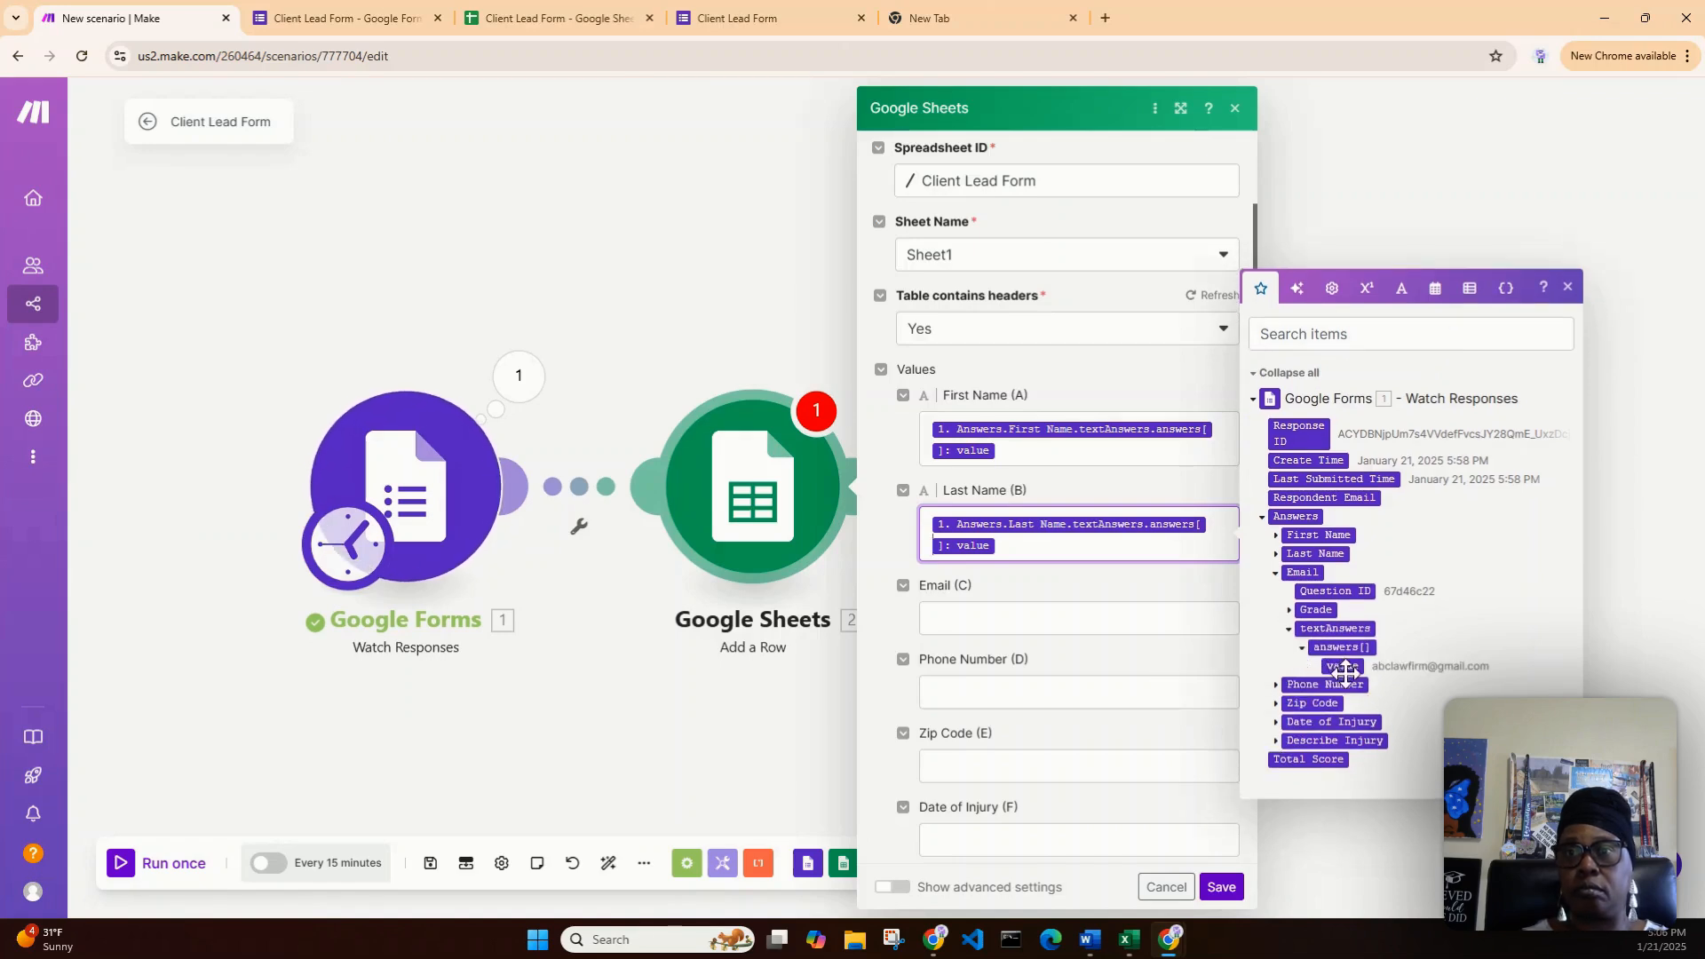
left_click_drag(1347, 668, 1138, 639)
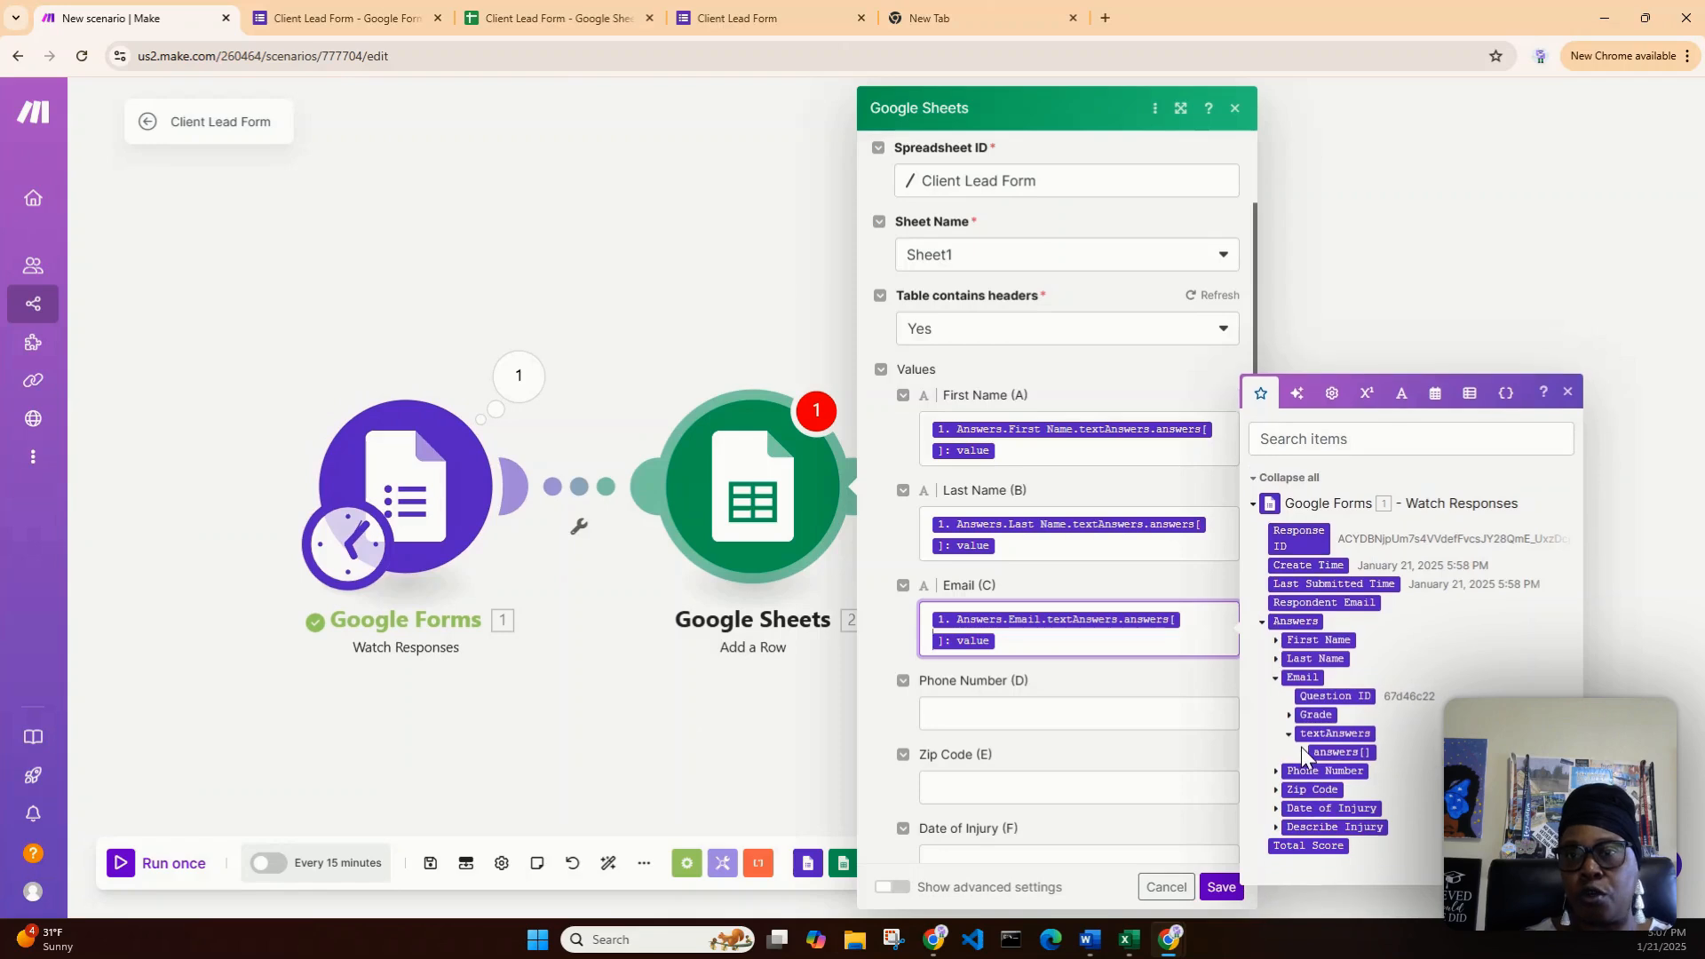
- Map the Phone Number answer value into Phone Number (D), then collapse the answer tree
left_click(1288, 743)
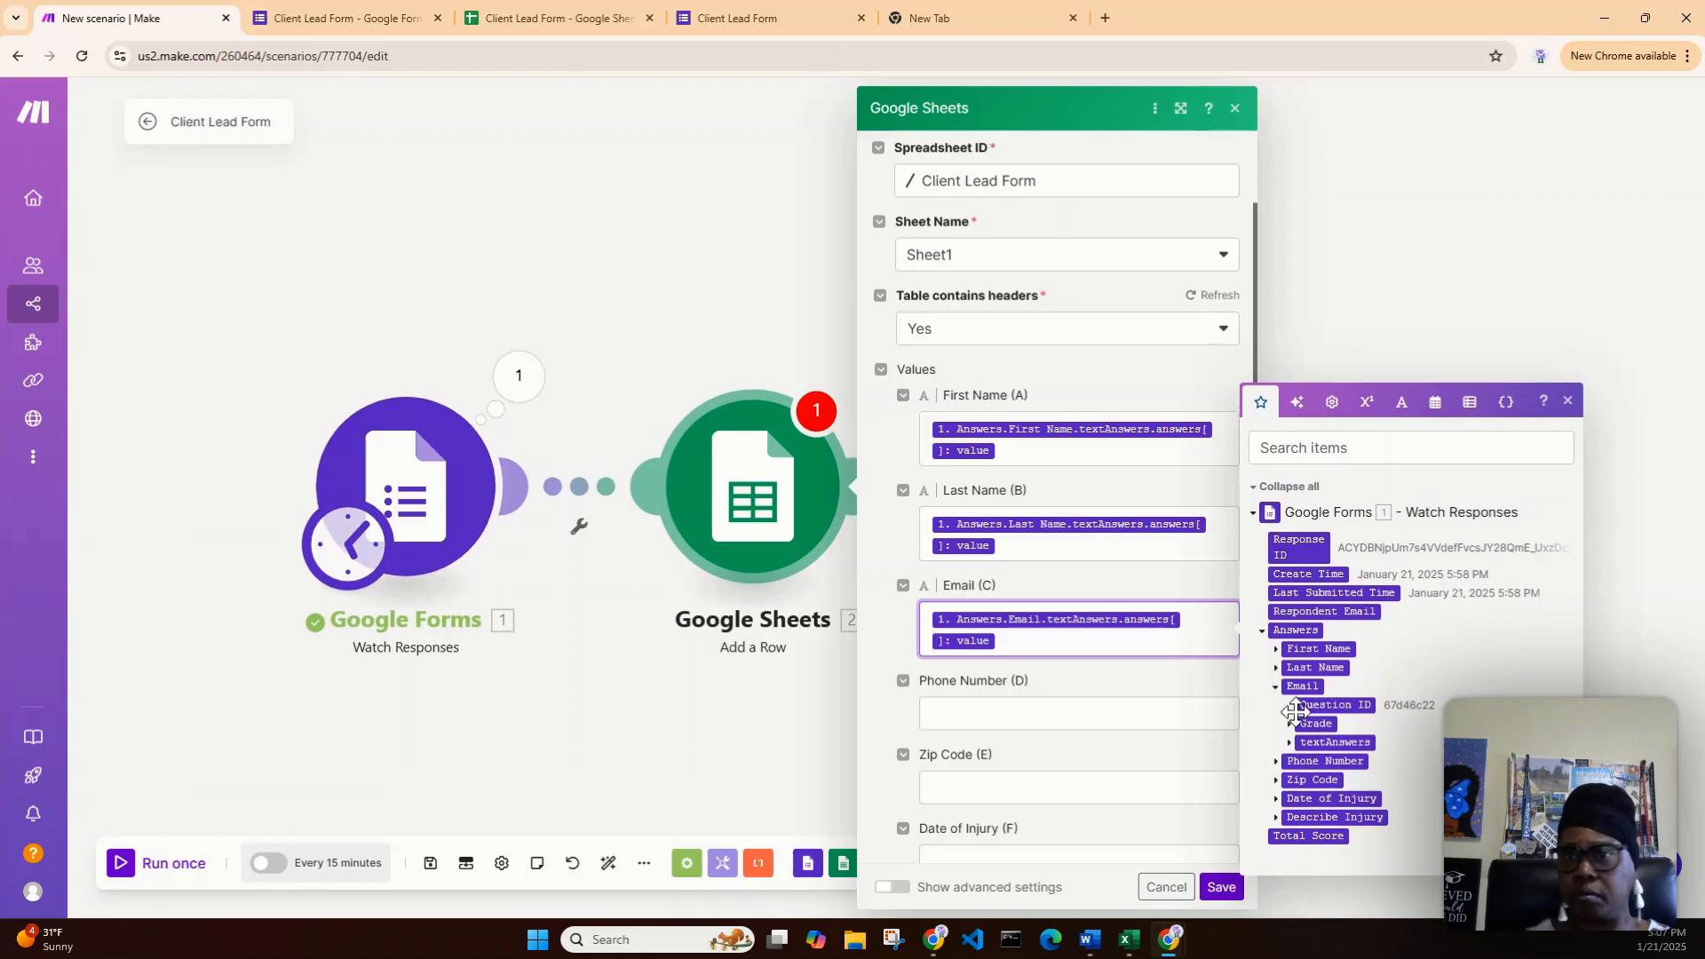
left_click(1277, 689)
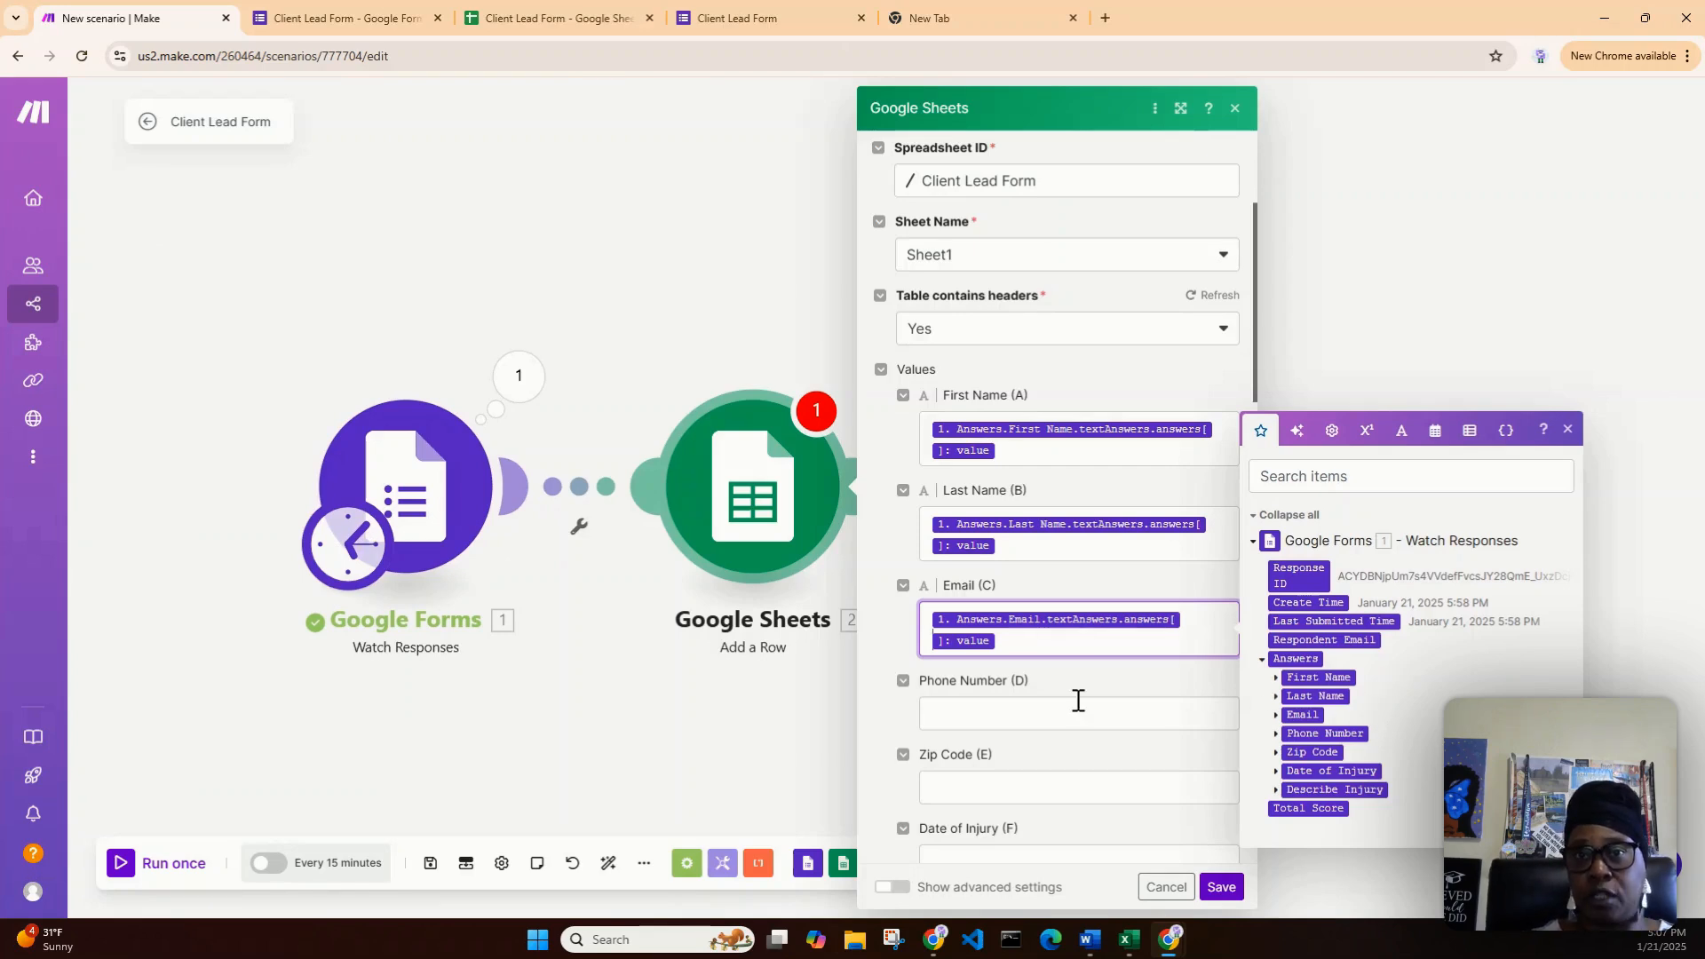
left_click(1277, 736)
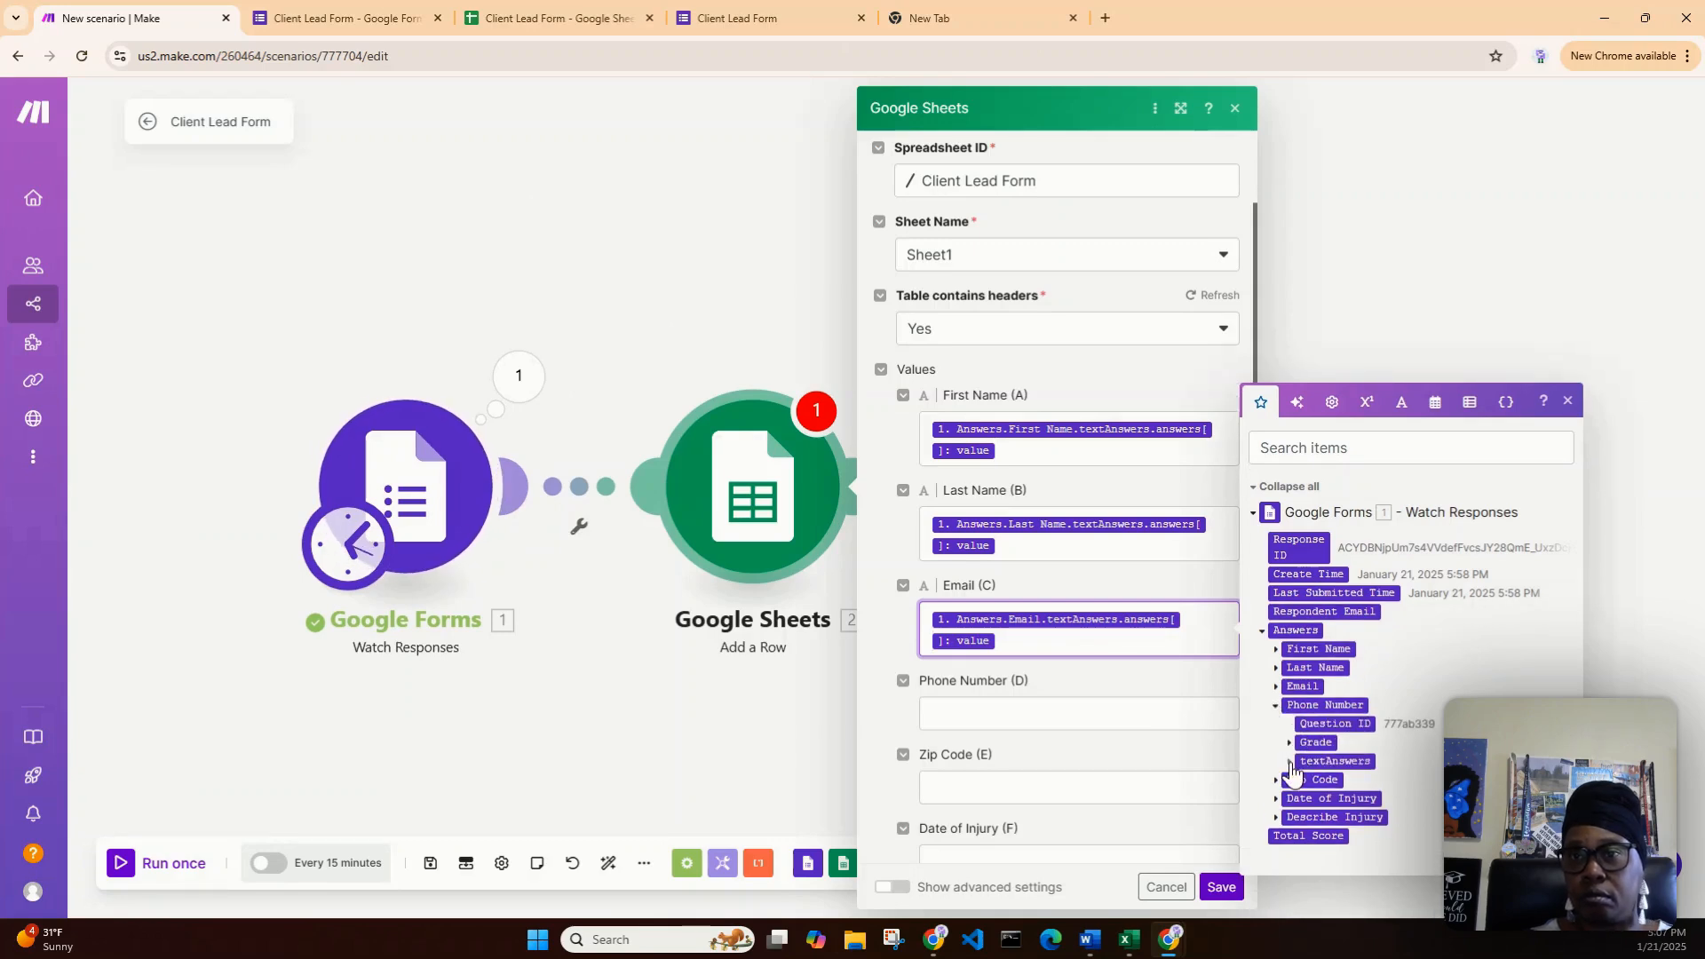
left_click(1290, 762)
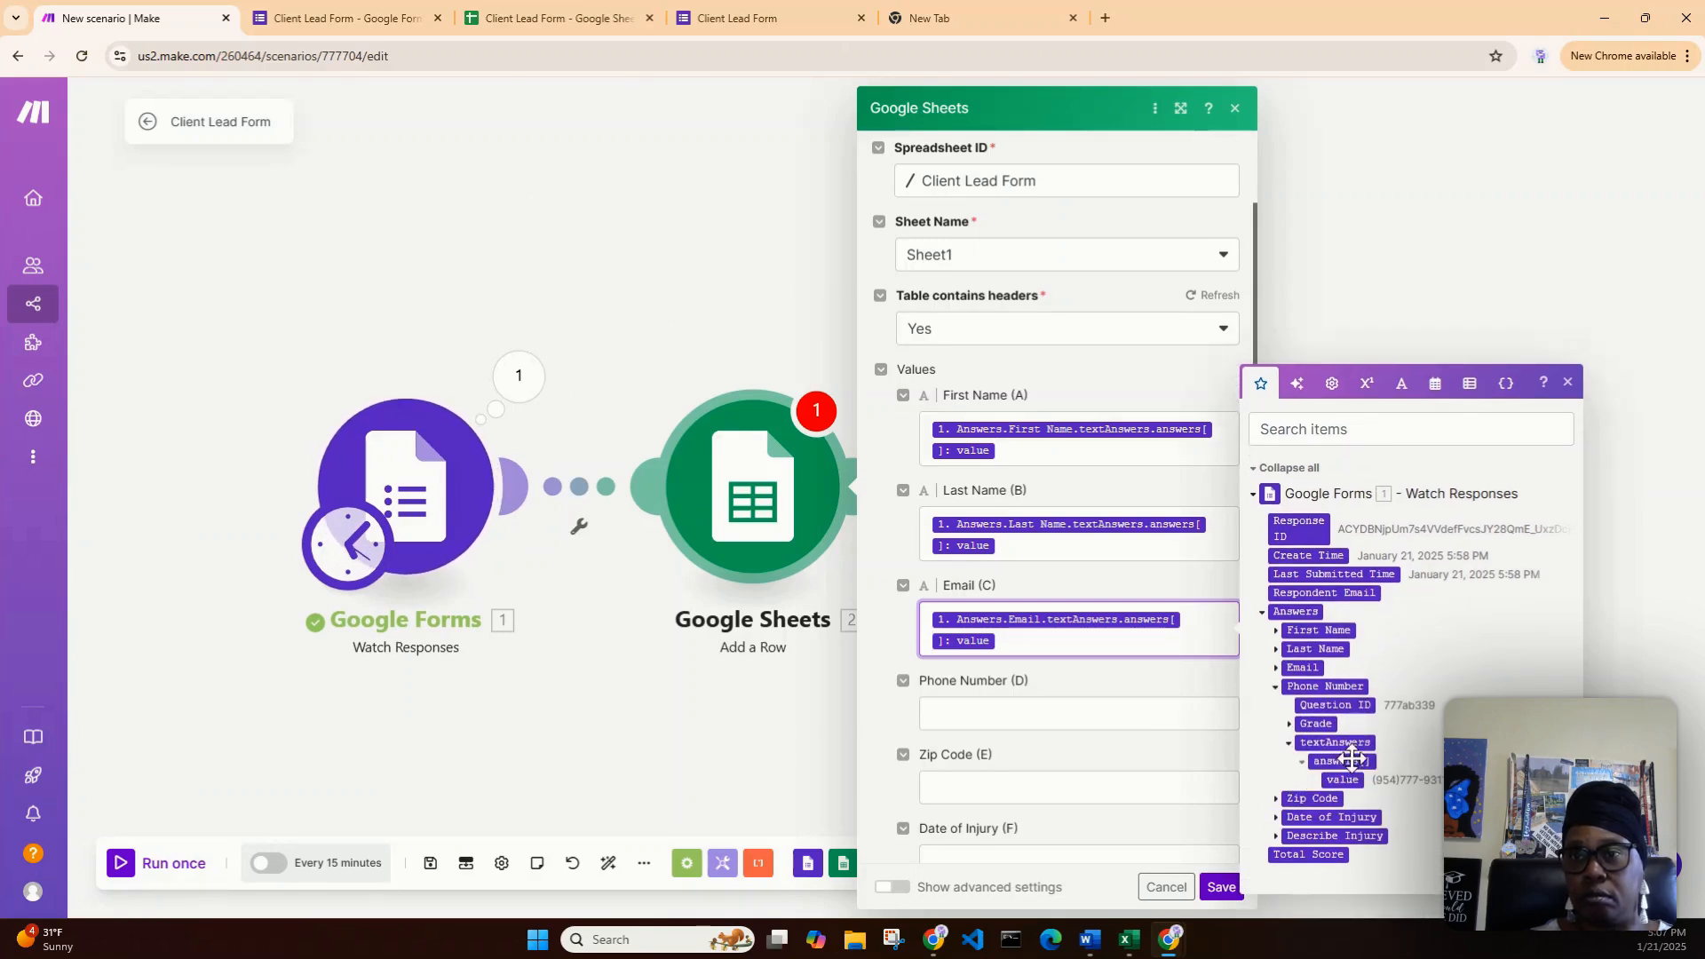
left_click_drag(1343, 779, 1053, 712)
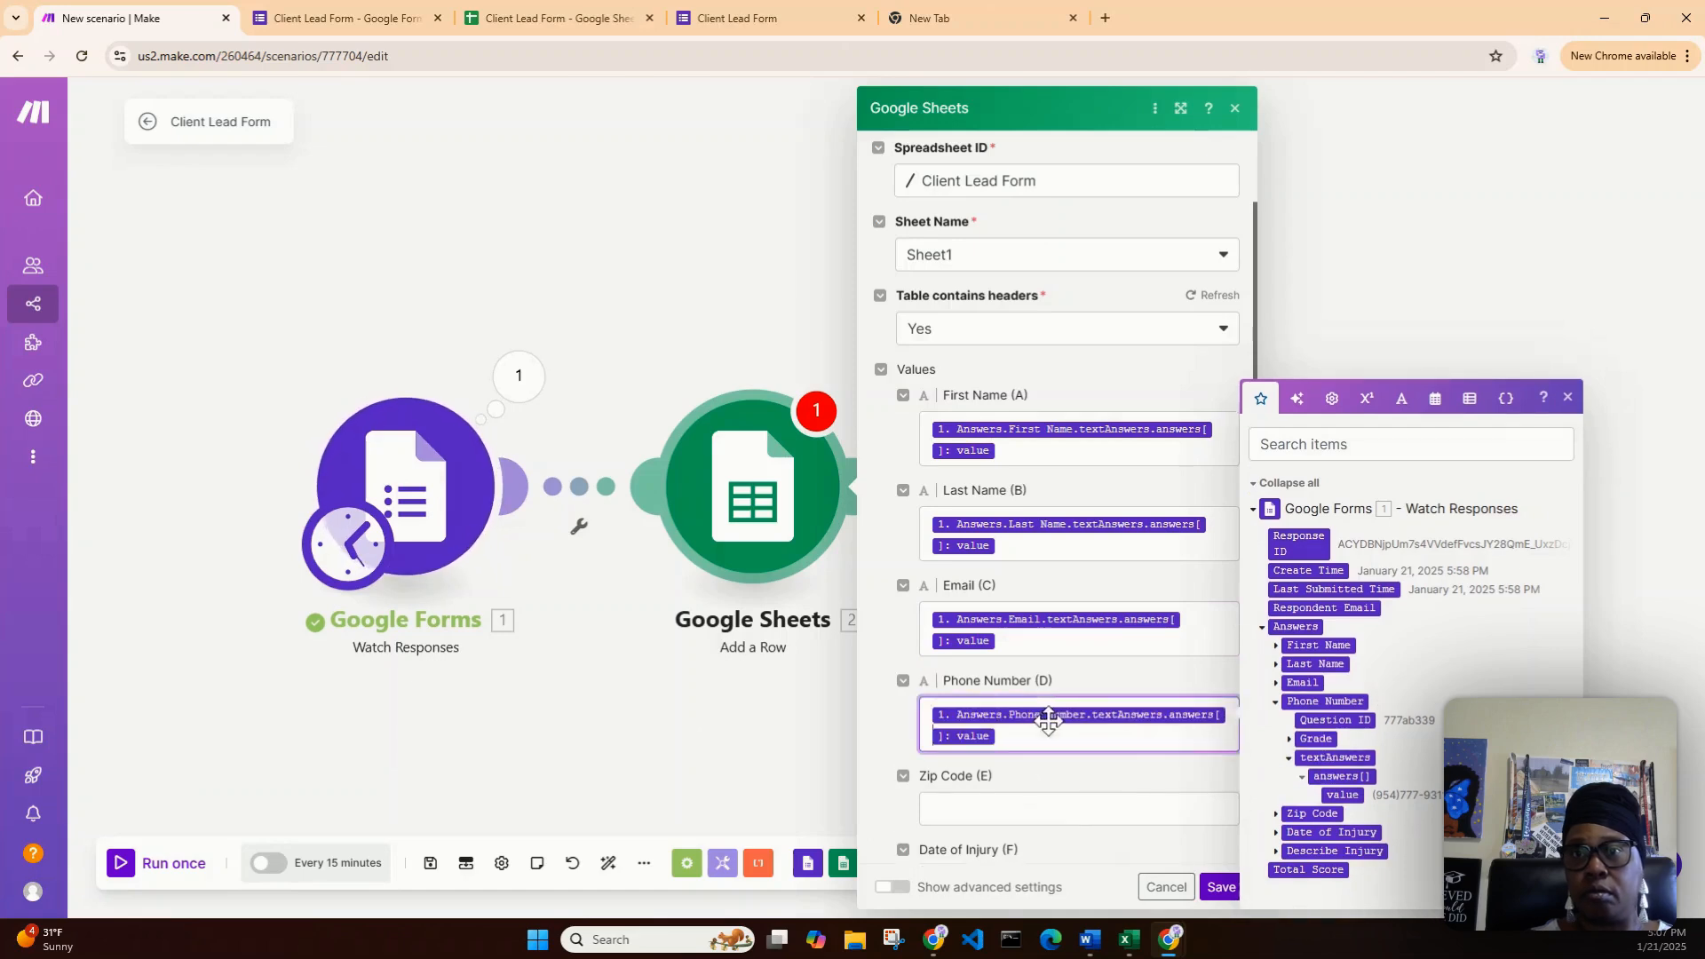
left_click(1303, 780)
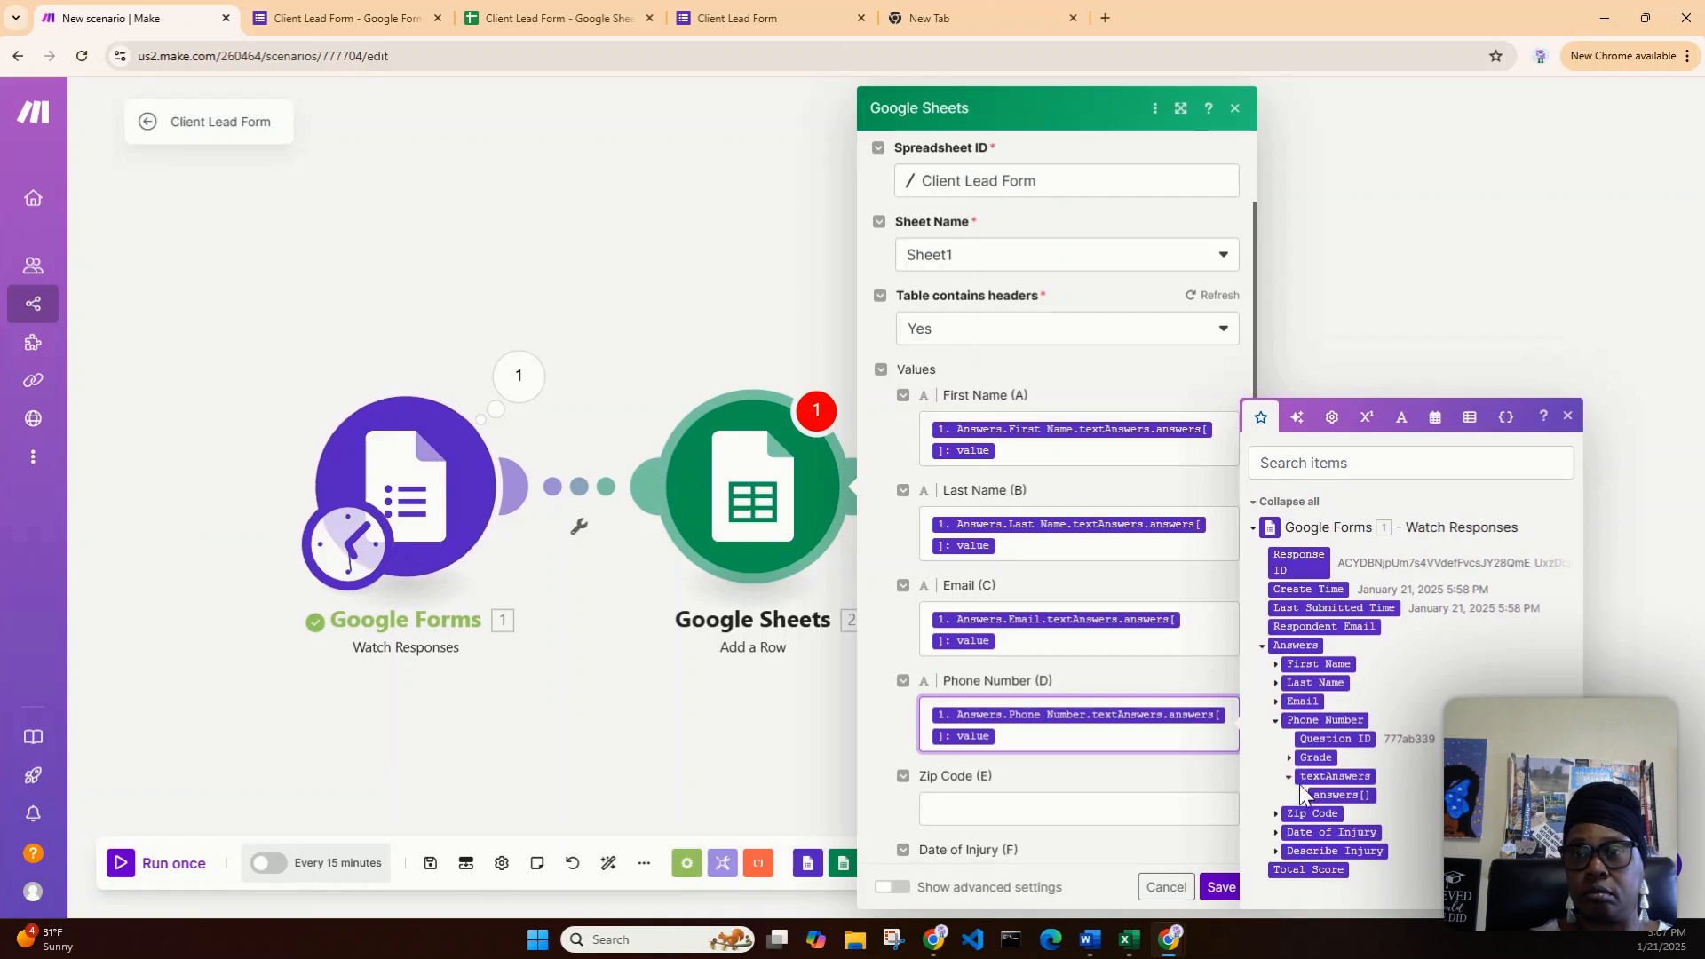
left_click(1289, 778)
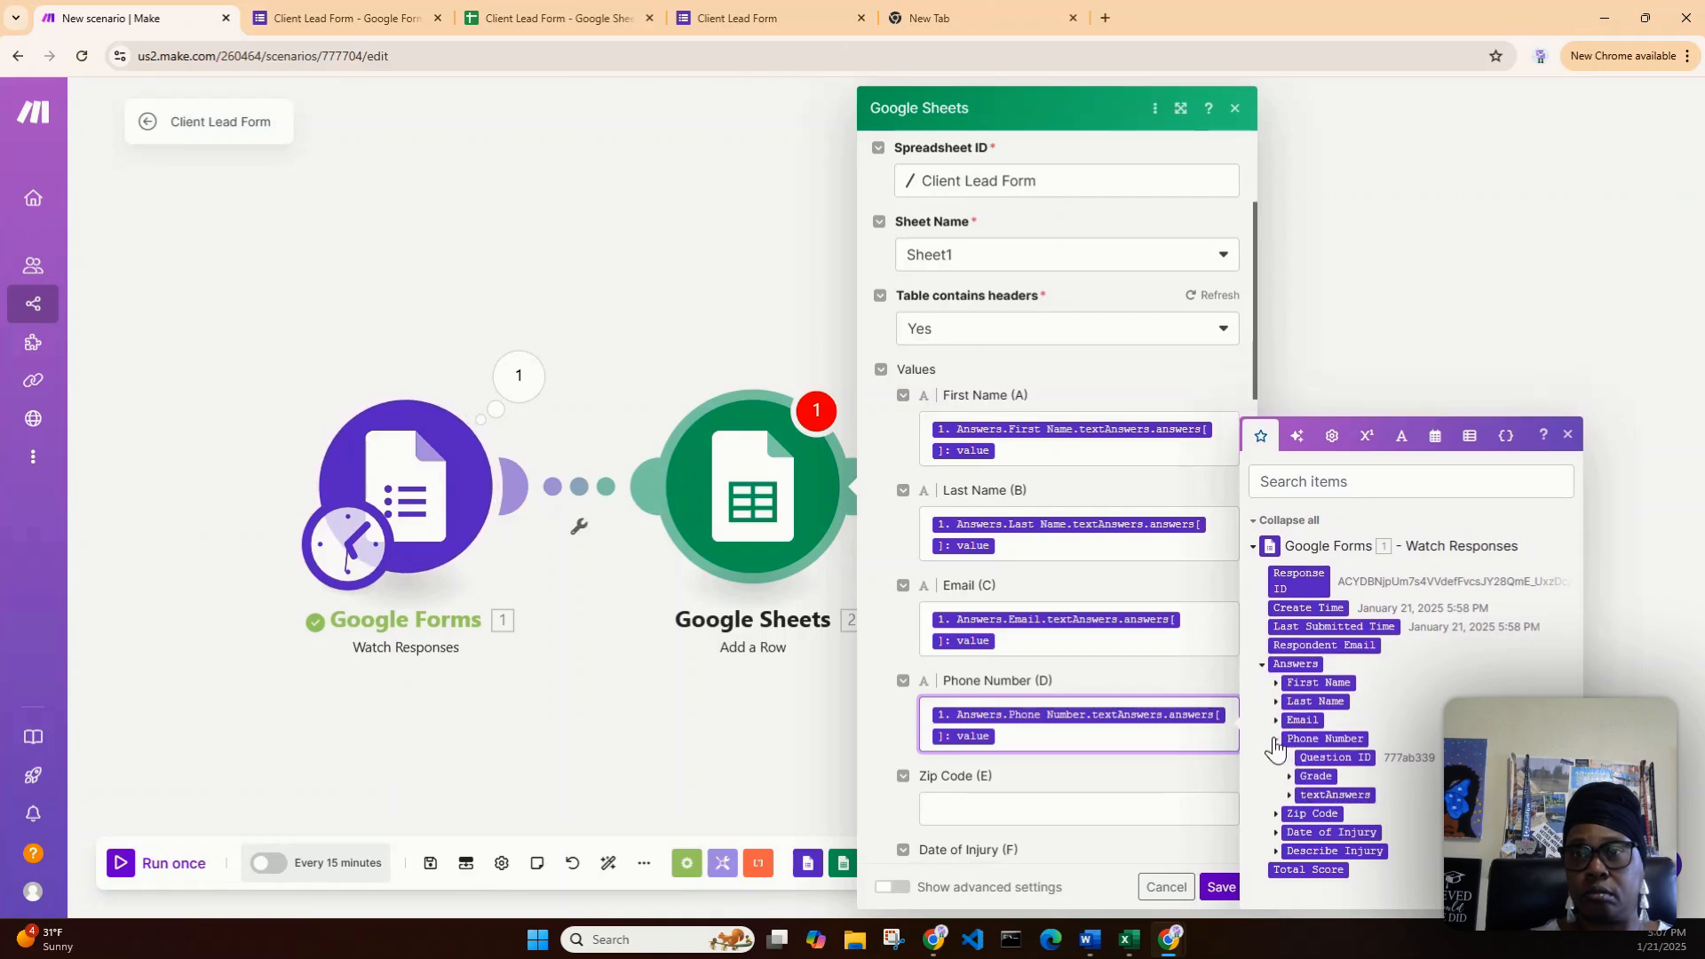
- Expand the Zip Code answer's nested fields in the mapping panel to inspect them, then collapse them
left_click(1276, 740)
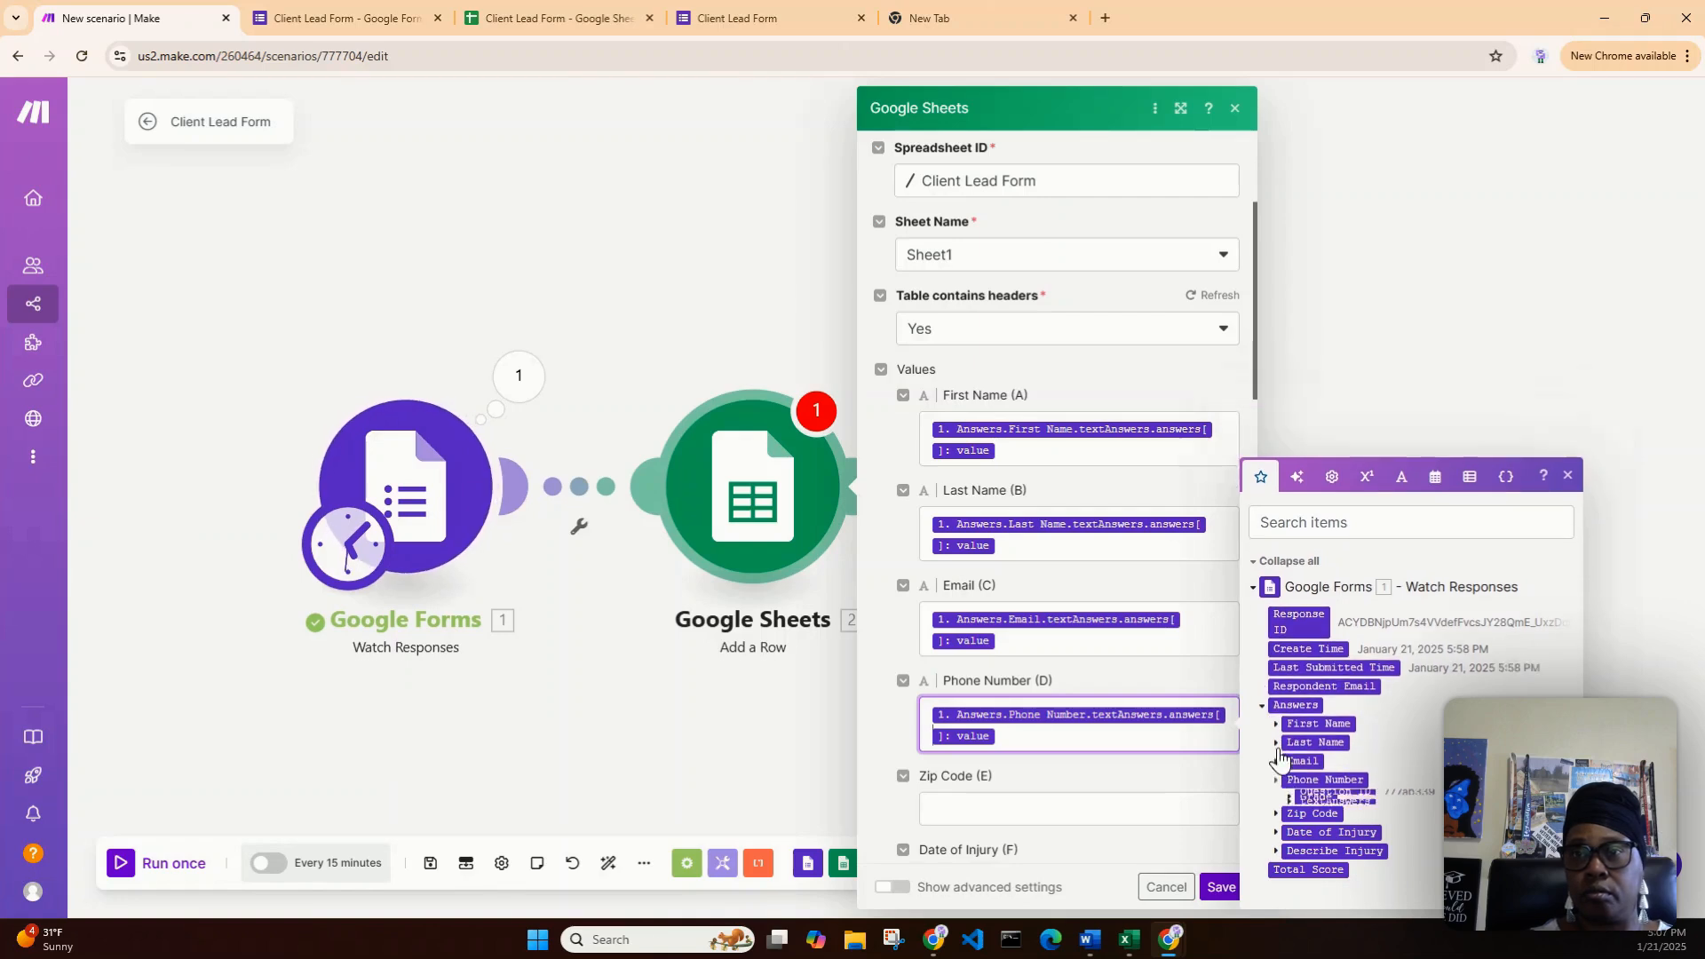
left_click(1278, 815)
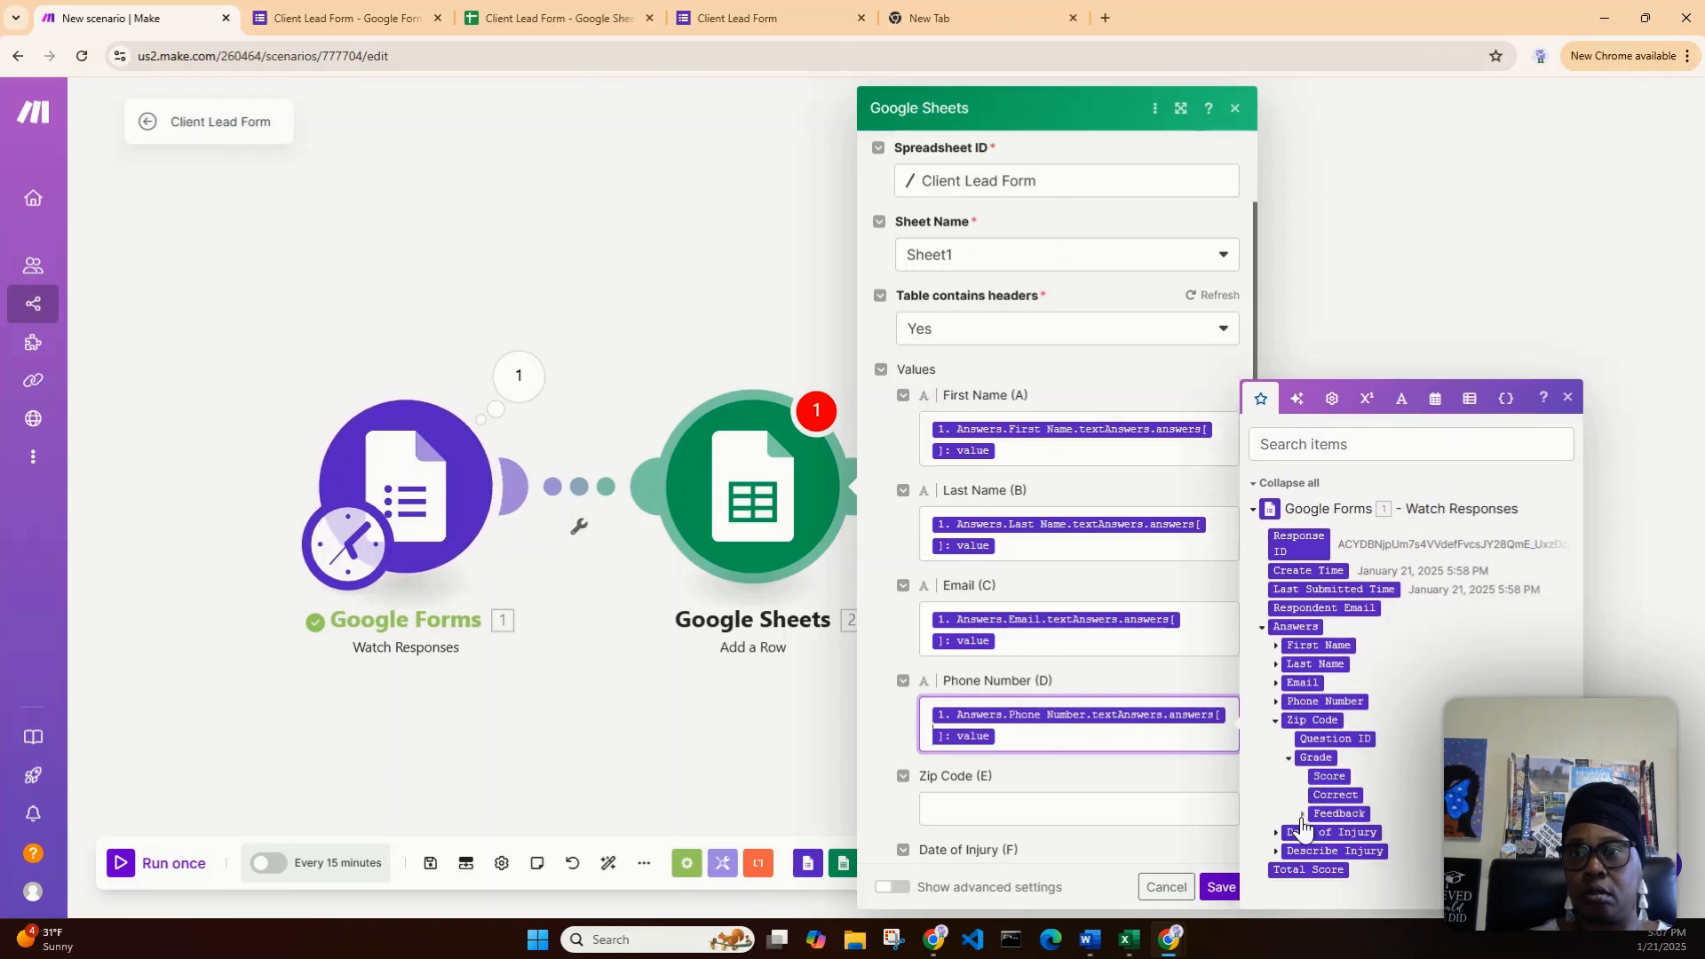
left_click(1302, 815)
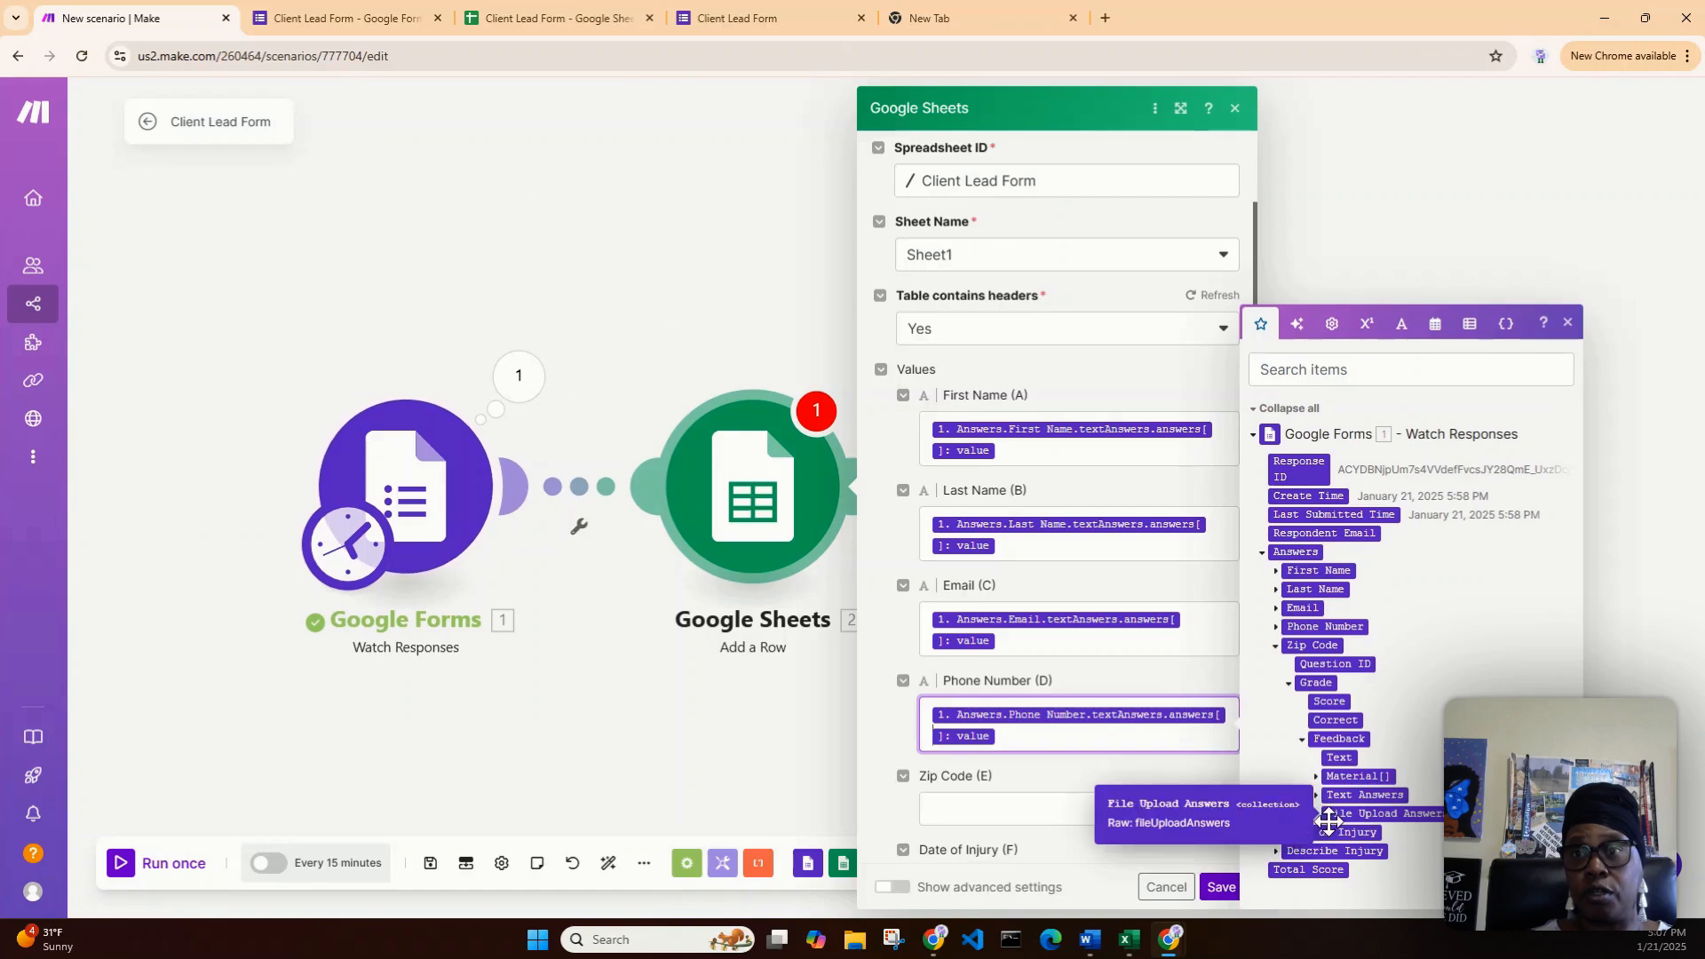
left_click(1317, 816)
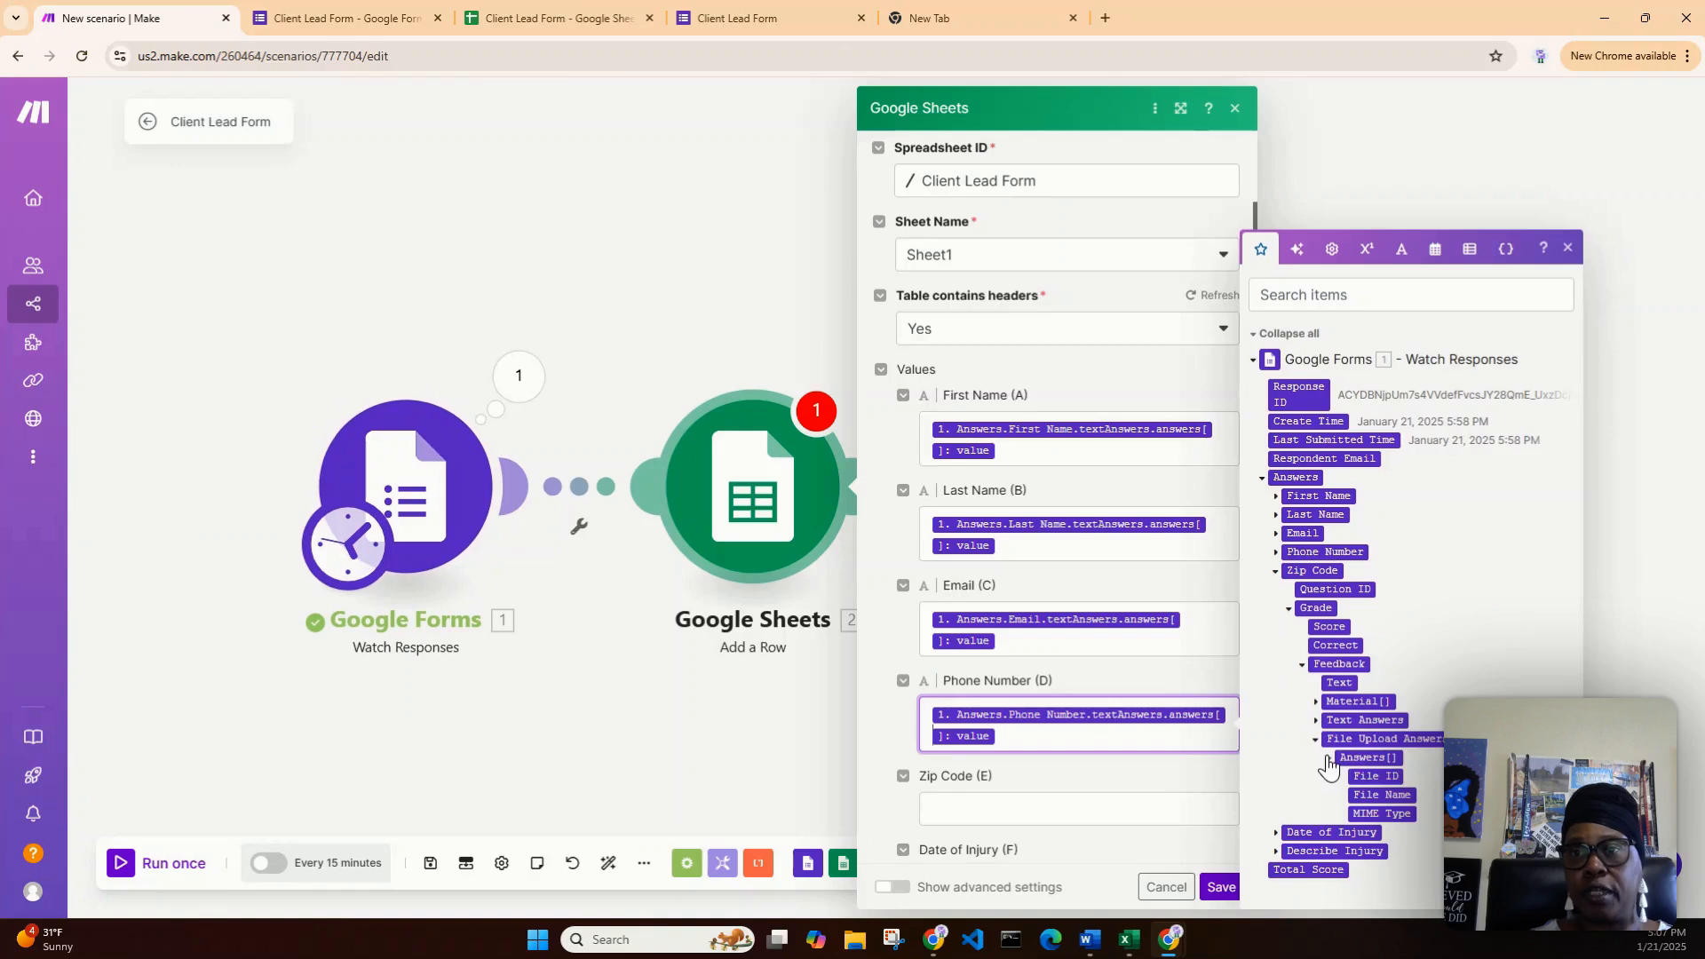
left_click(1329, 761)
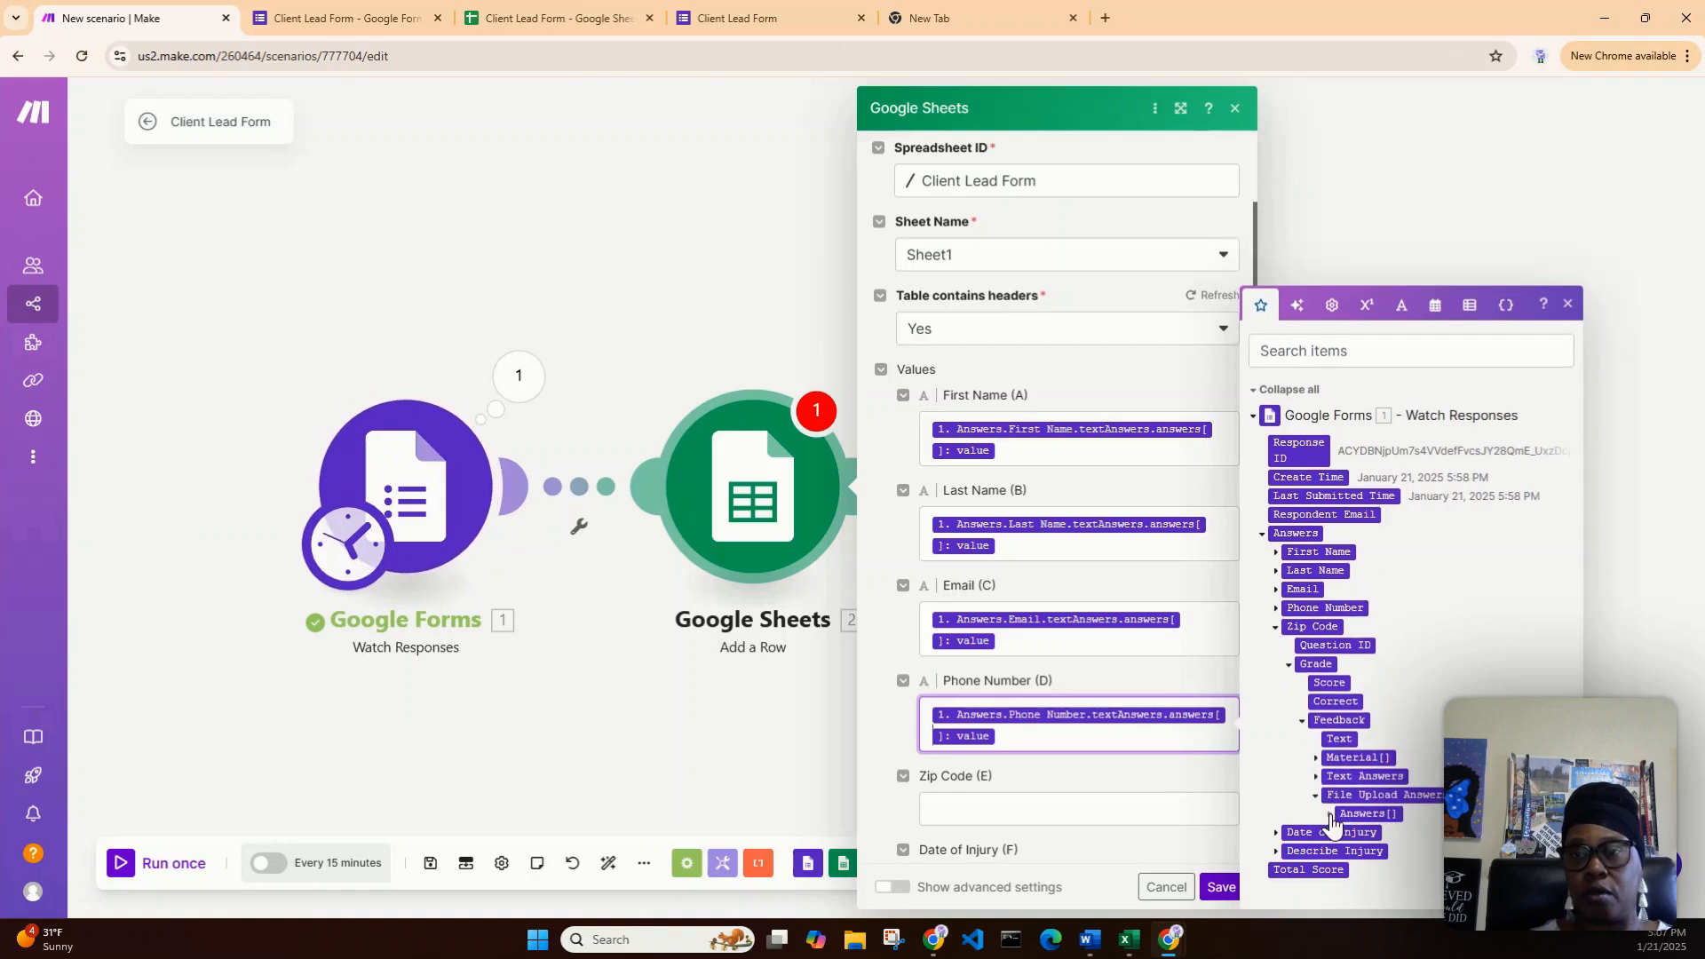
left_click(1331, 815)
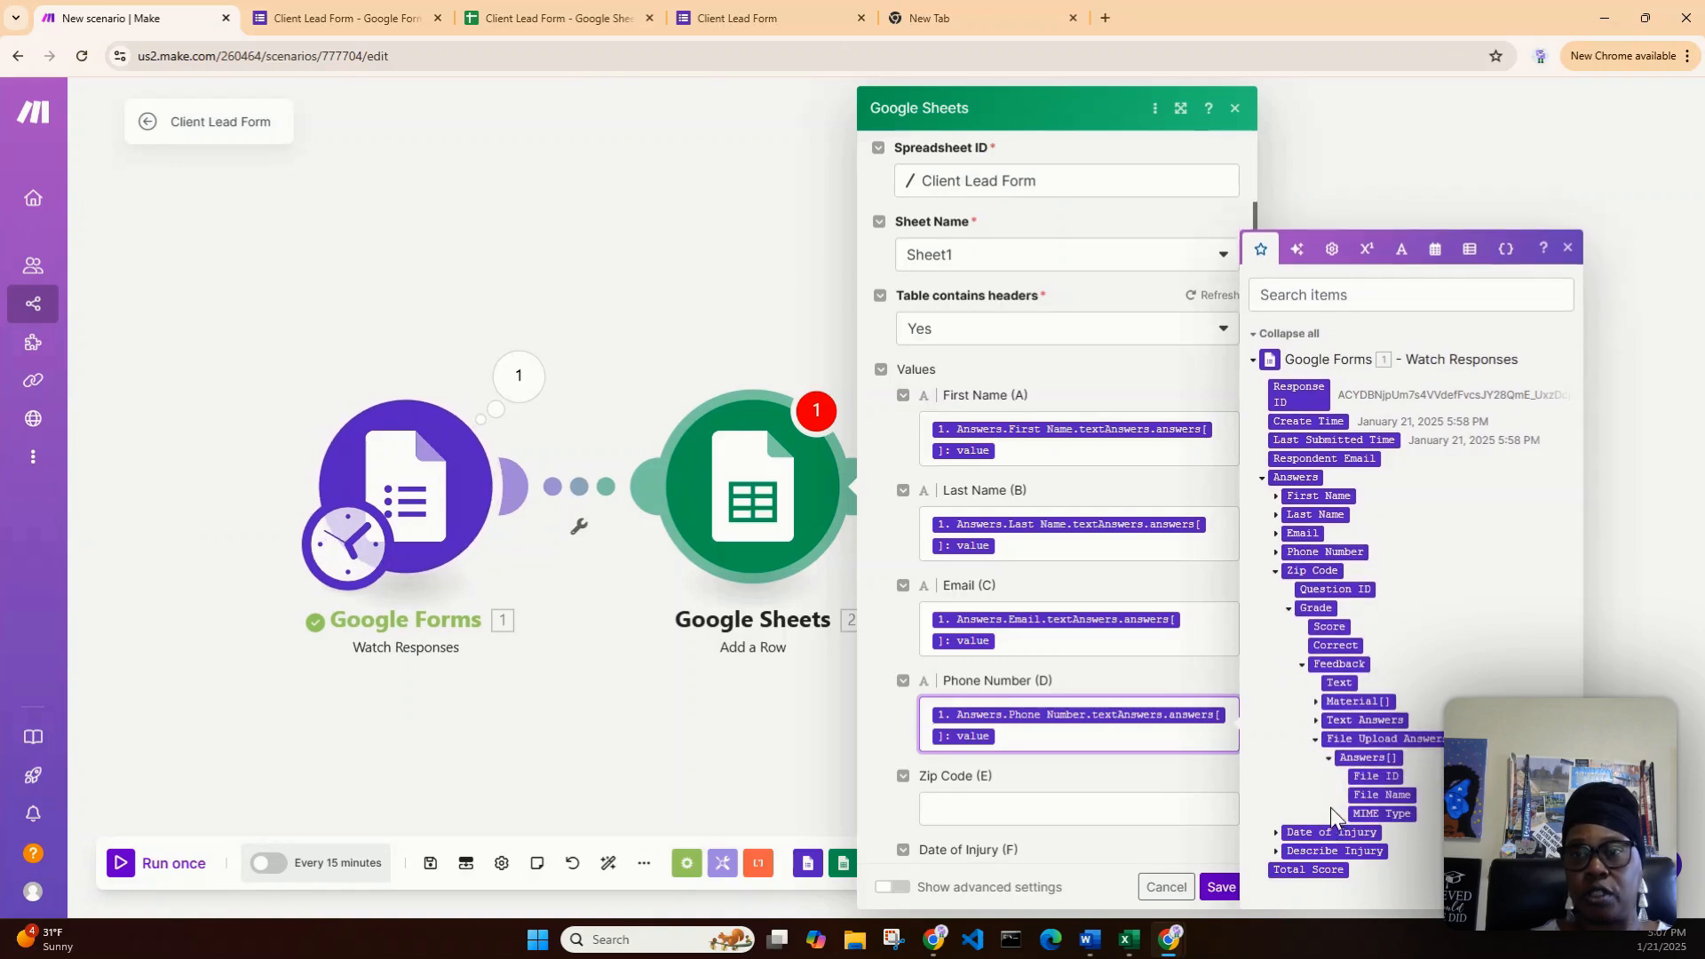
left_click(1329, 762)
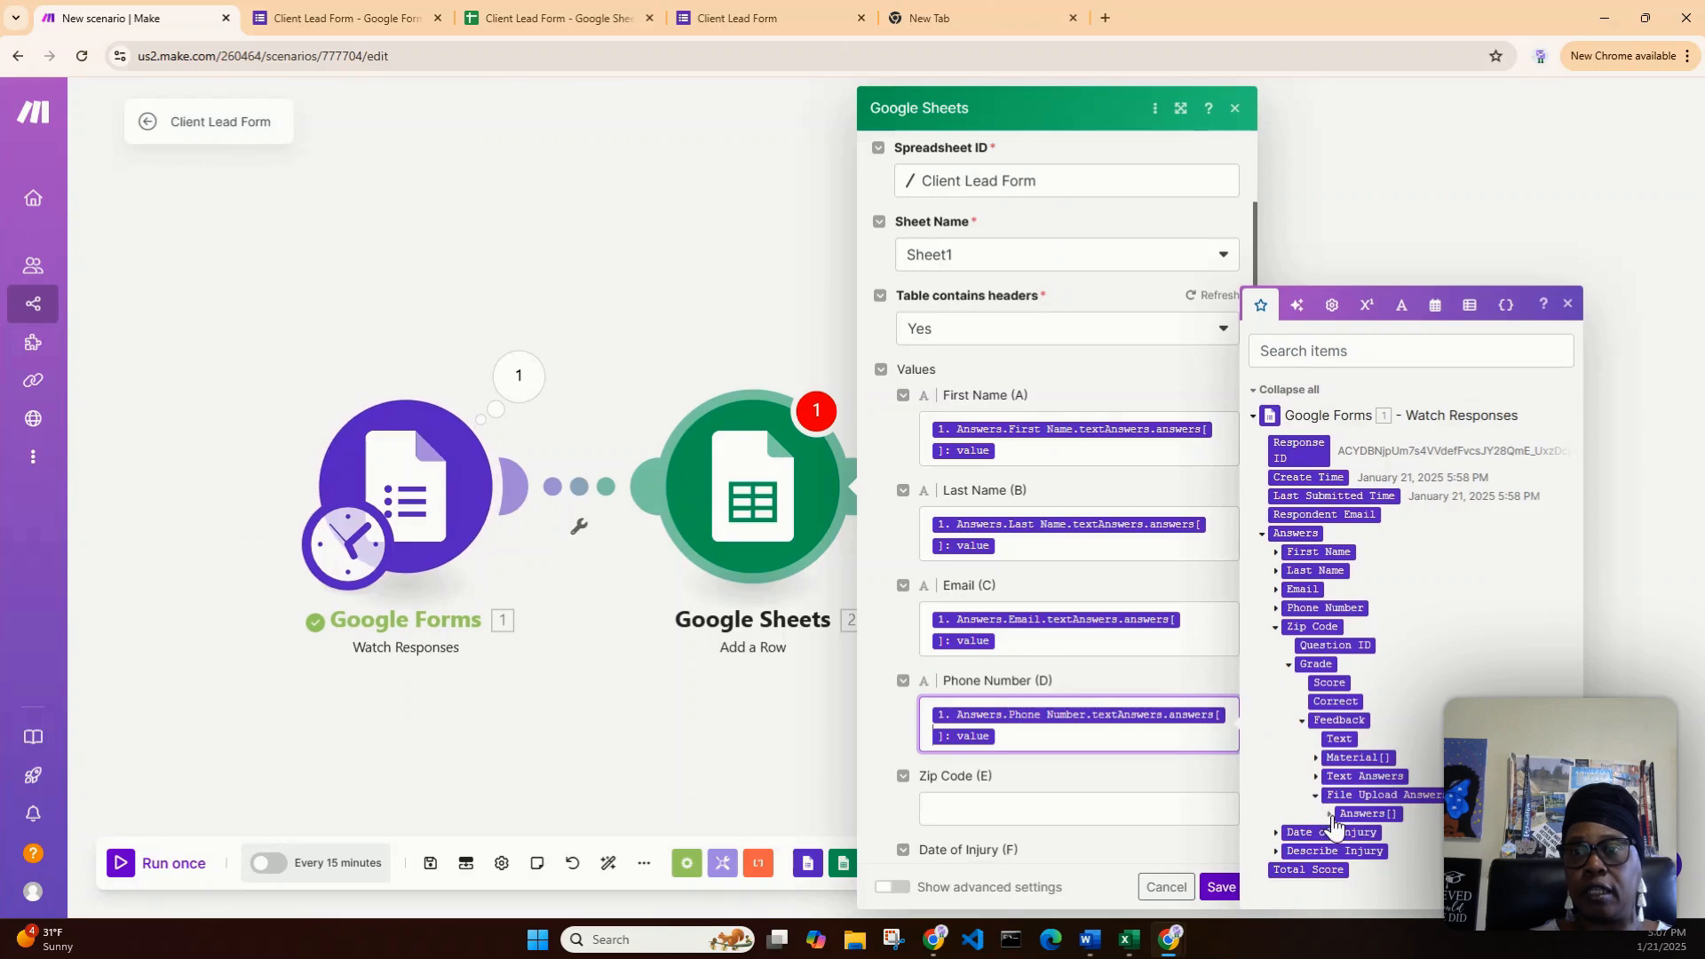
left_click(1316, 797)
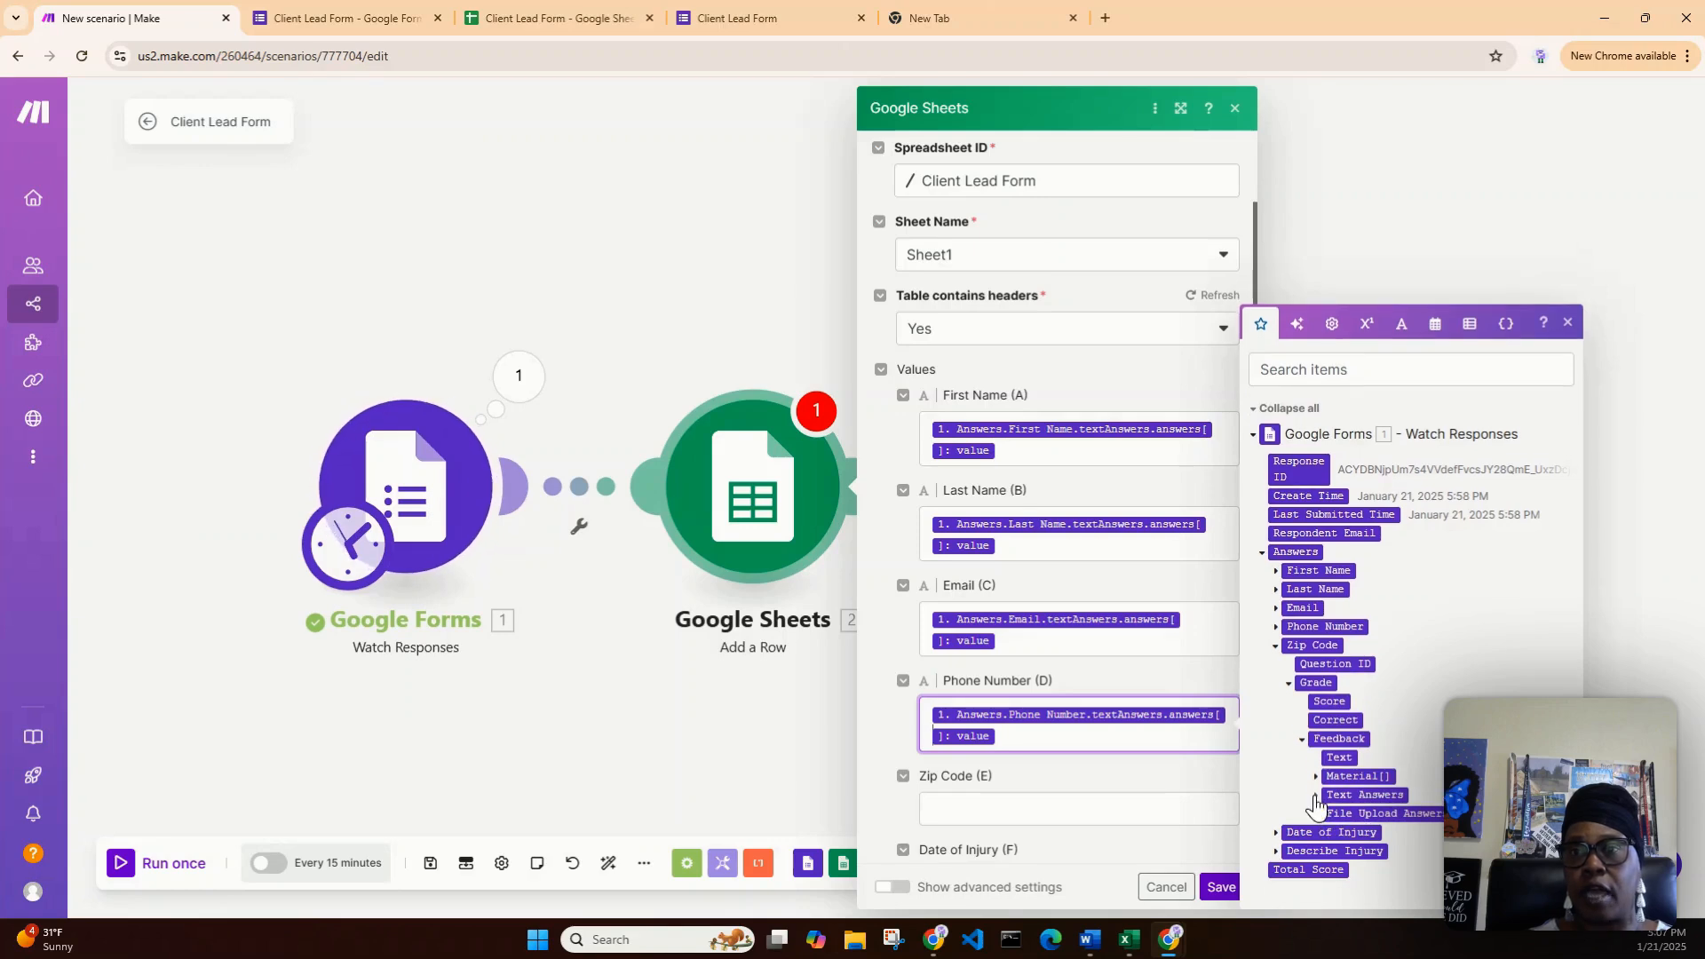
left_click(1303, 740)
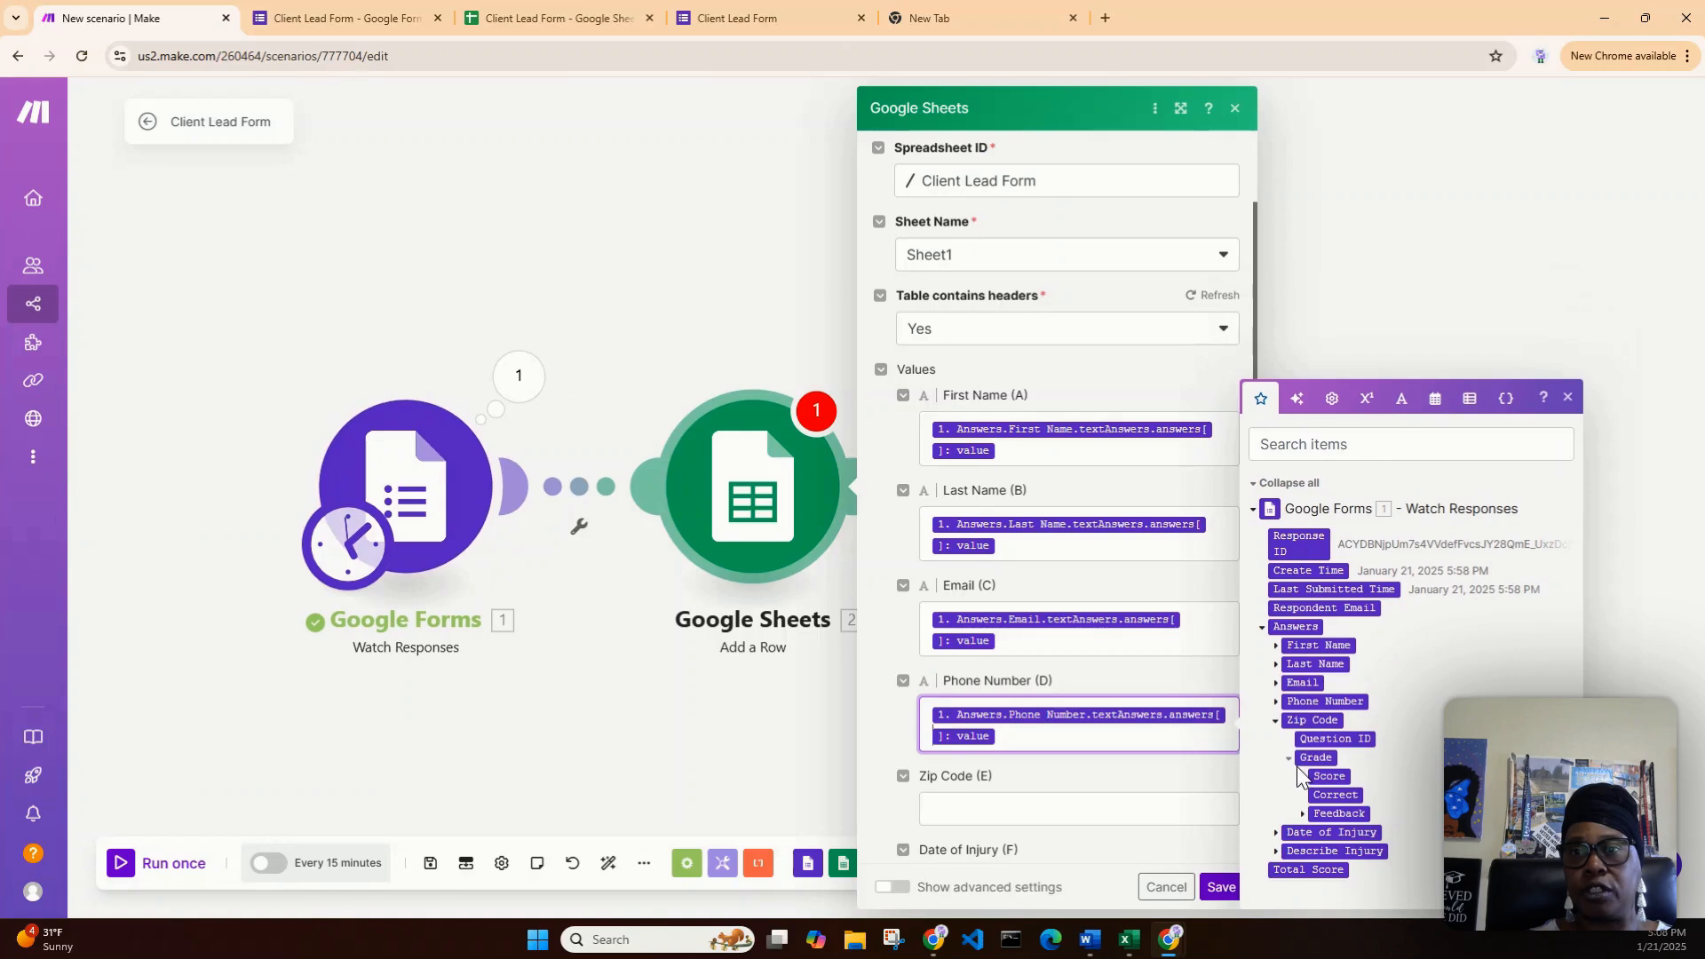
left_click(1288, 758)
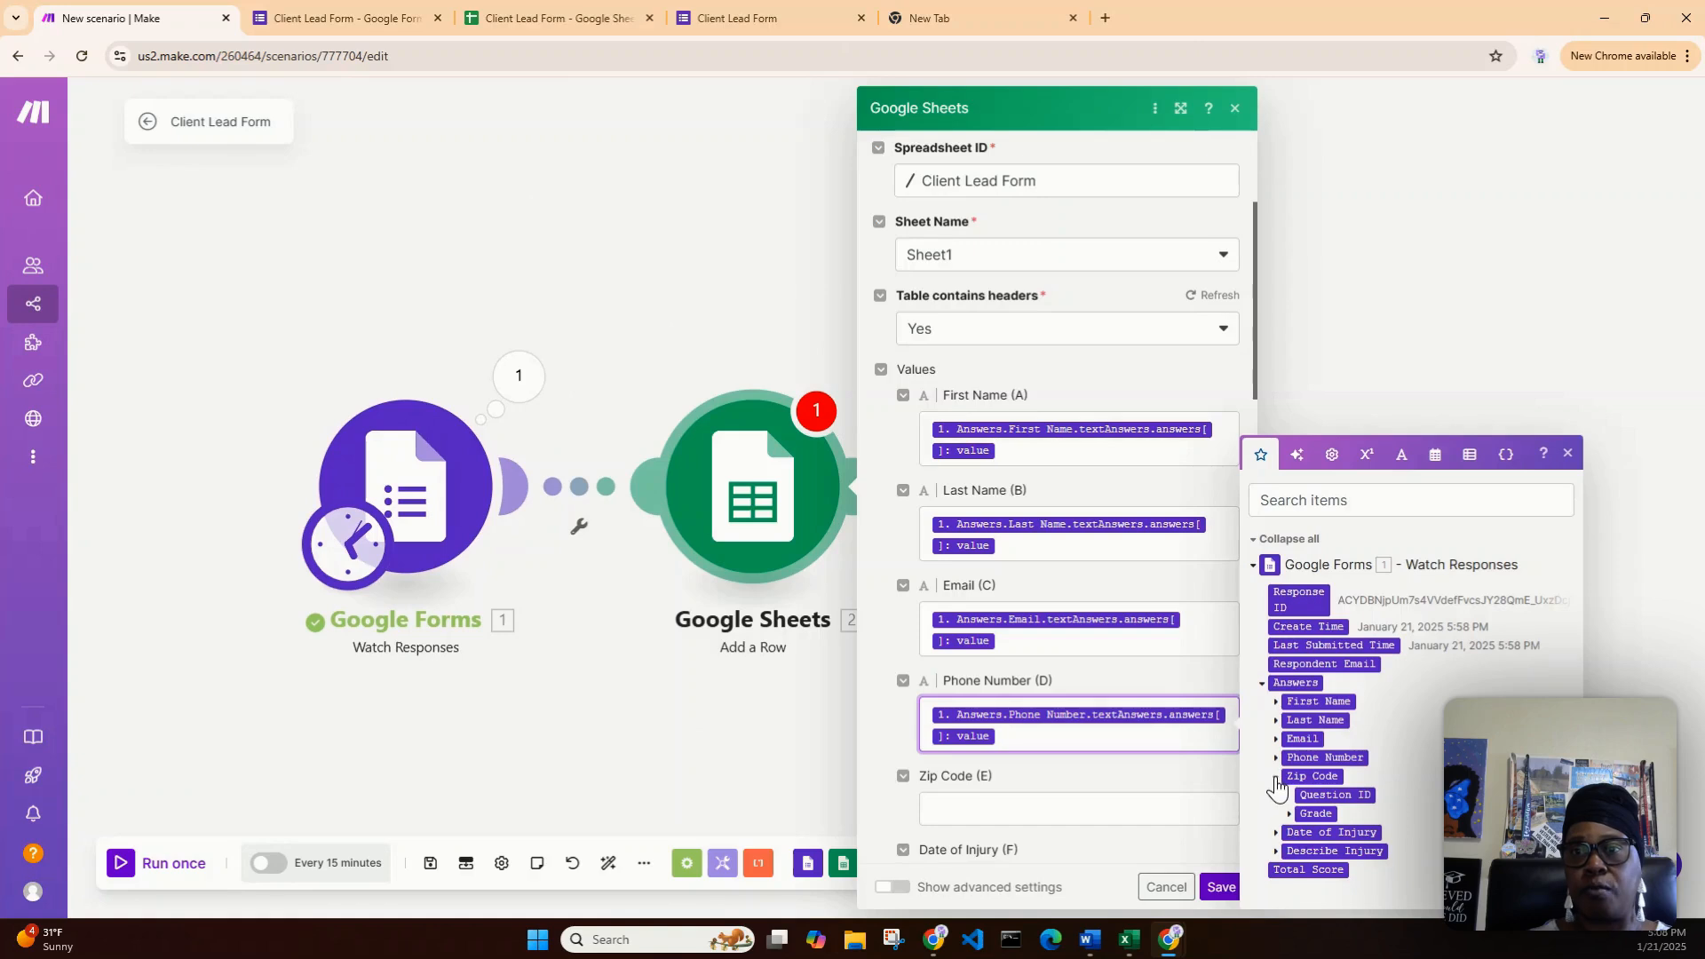
left_click(1275, 777)
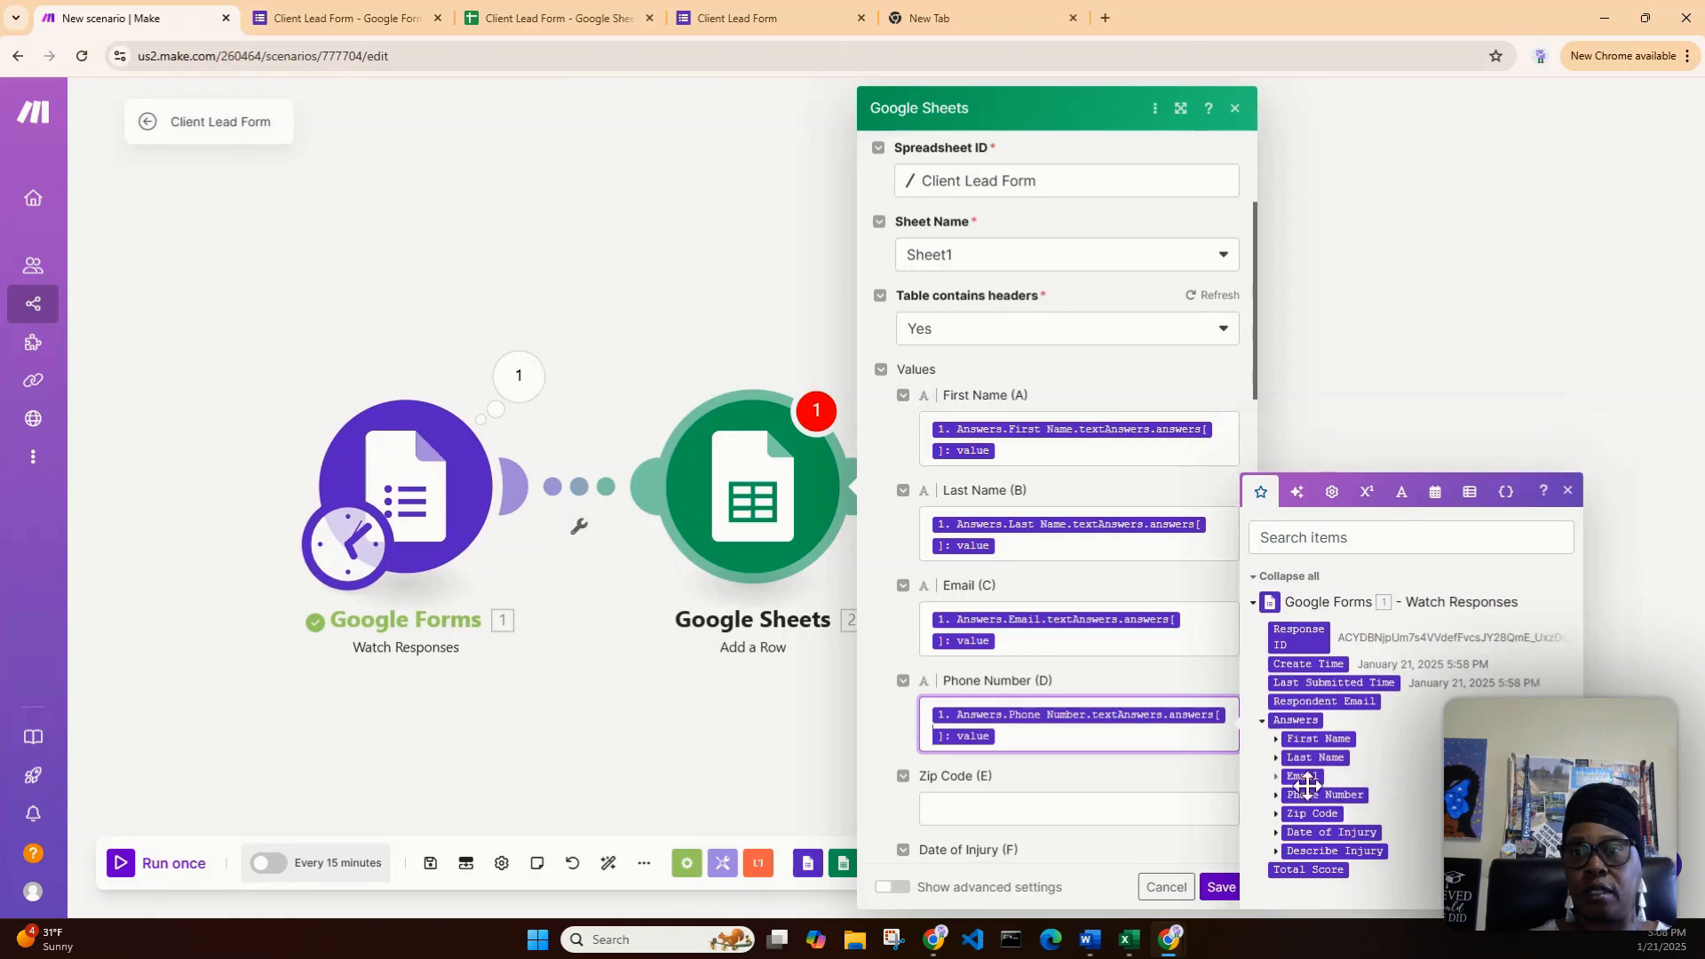
- Remove the Date of Injury value that was mistakenly mapped into Phone Number (D)
left_click(1277, 833)
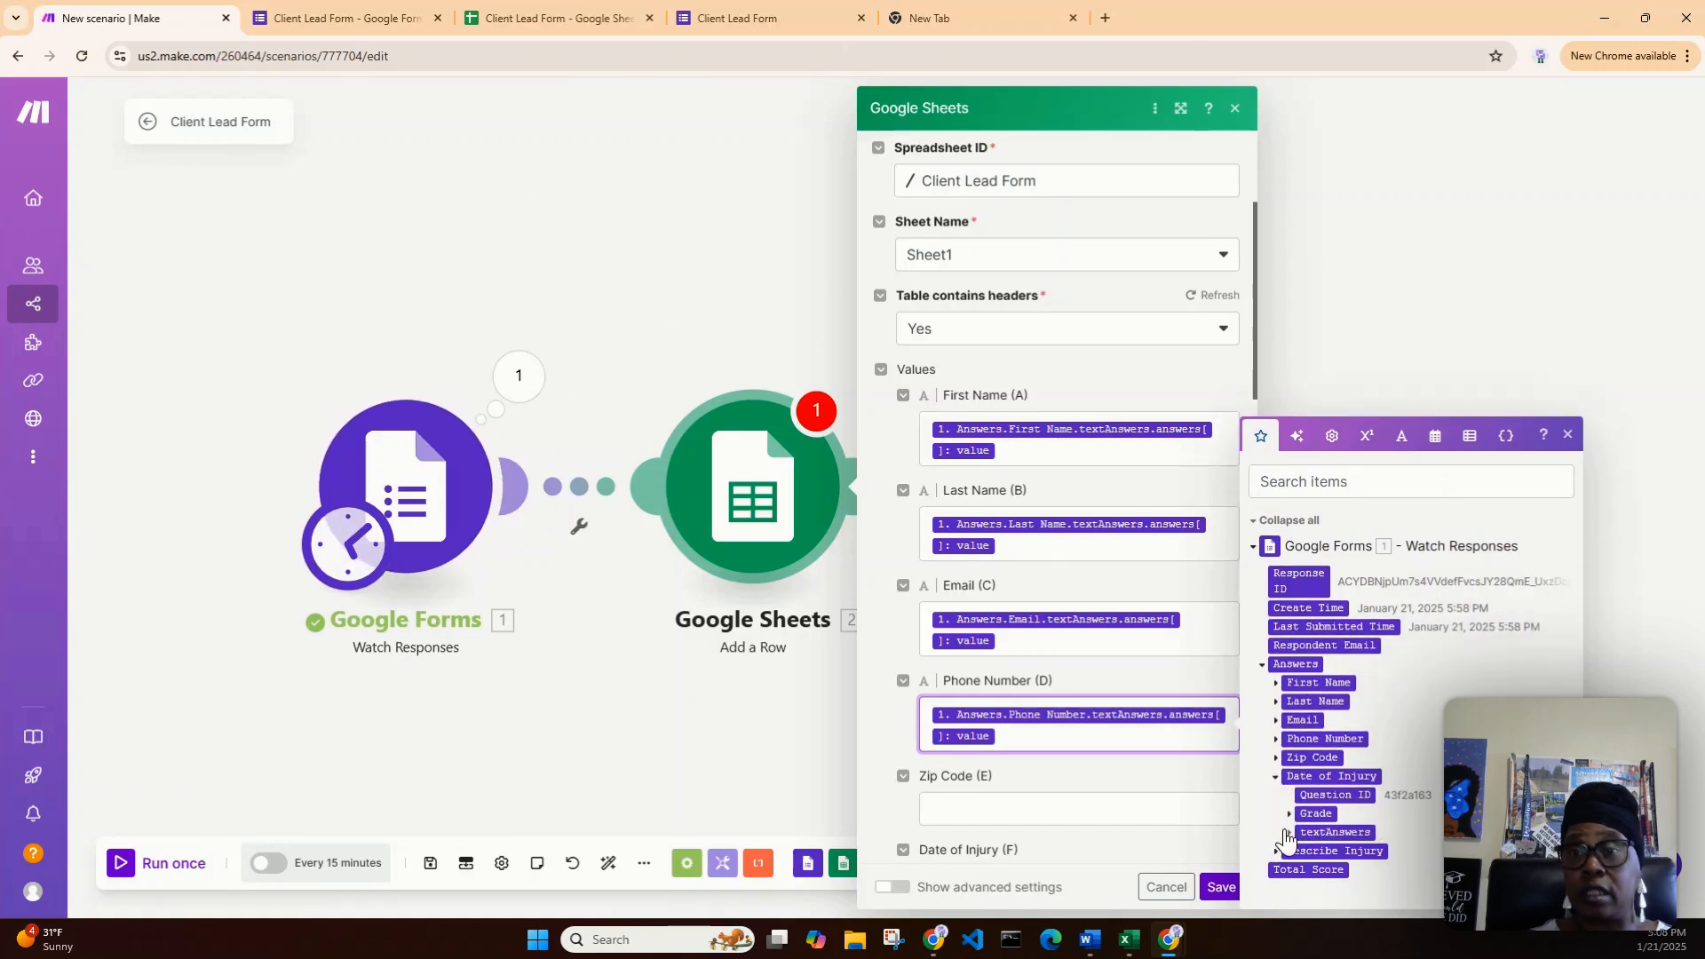
left_click(1290, 834)
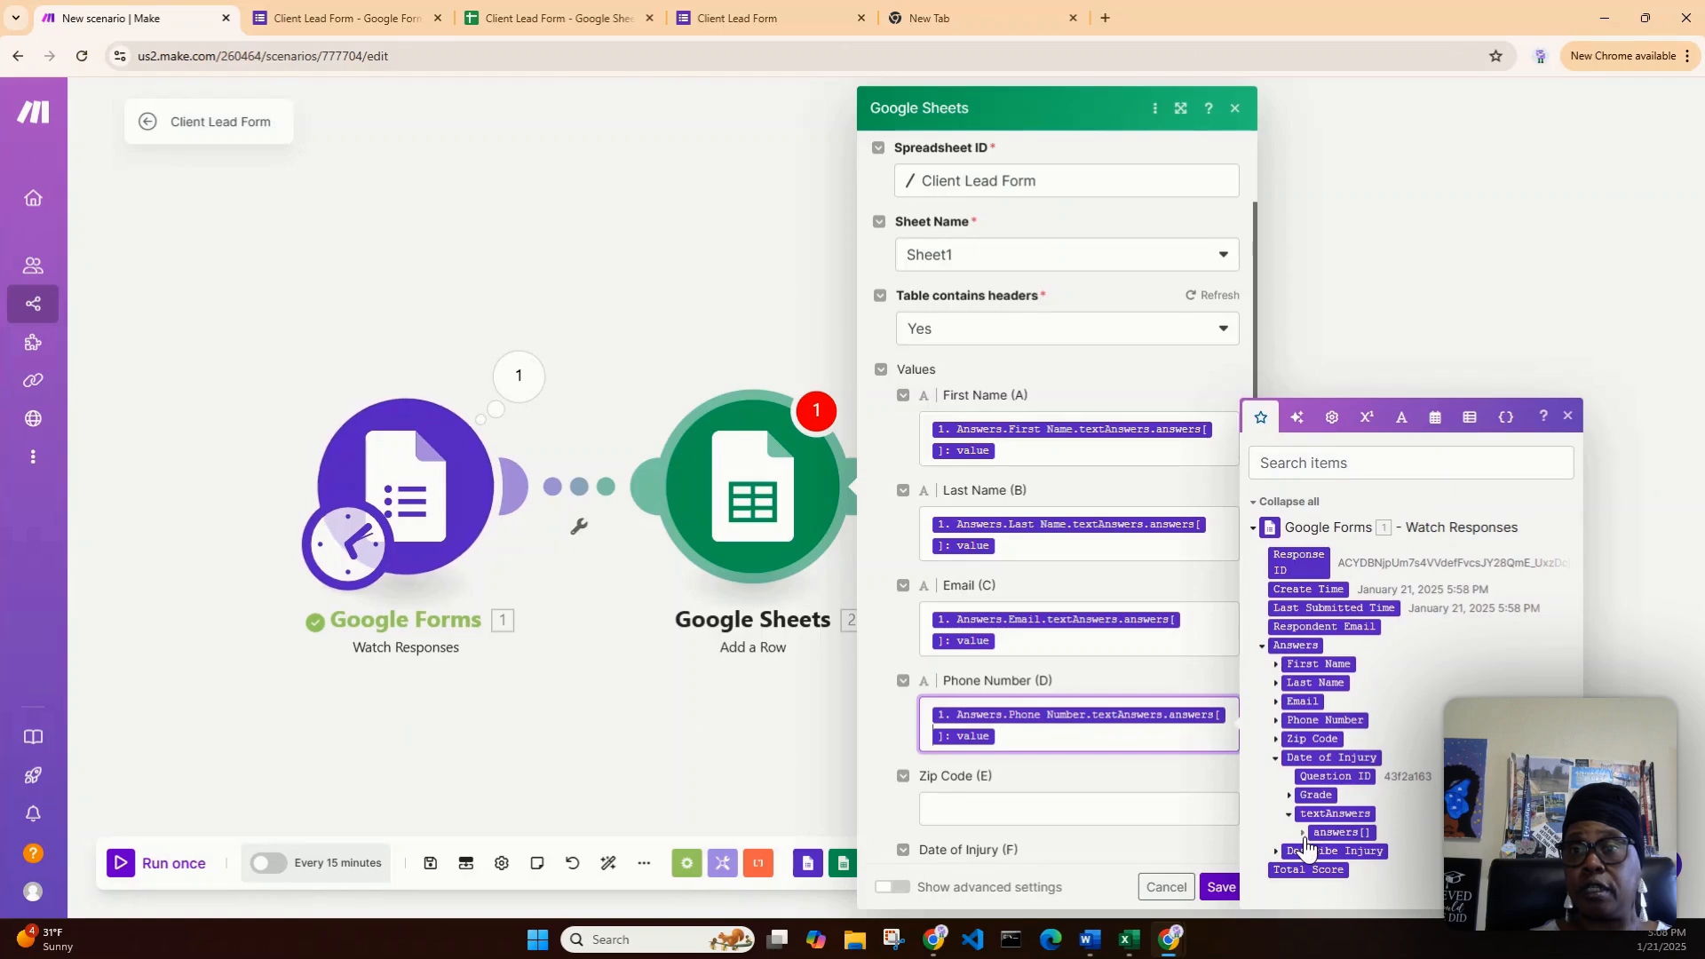
left_click(1303, 832)
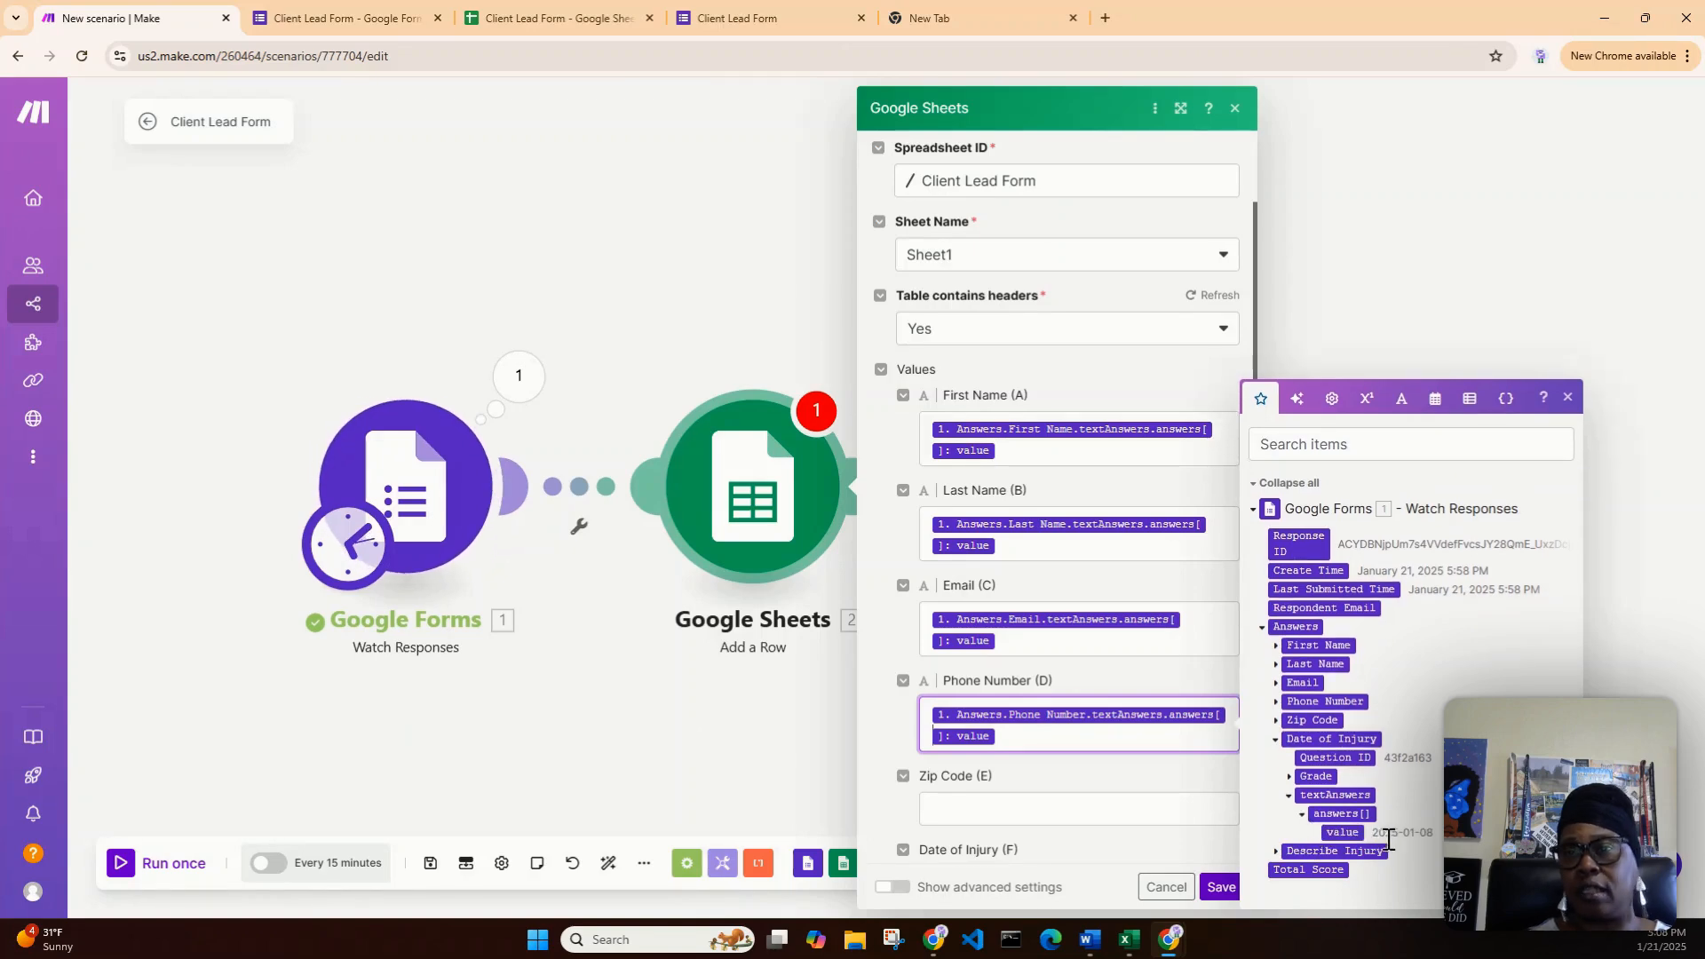
left_click_drag(1350, 832, 1151, 761)
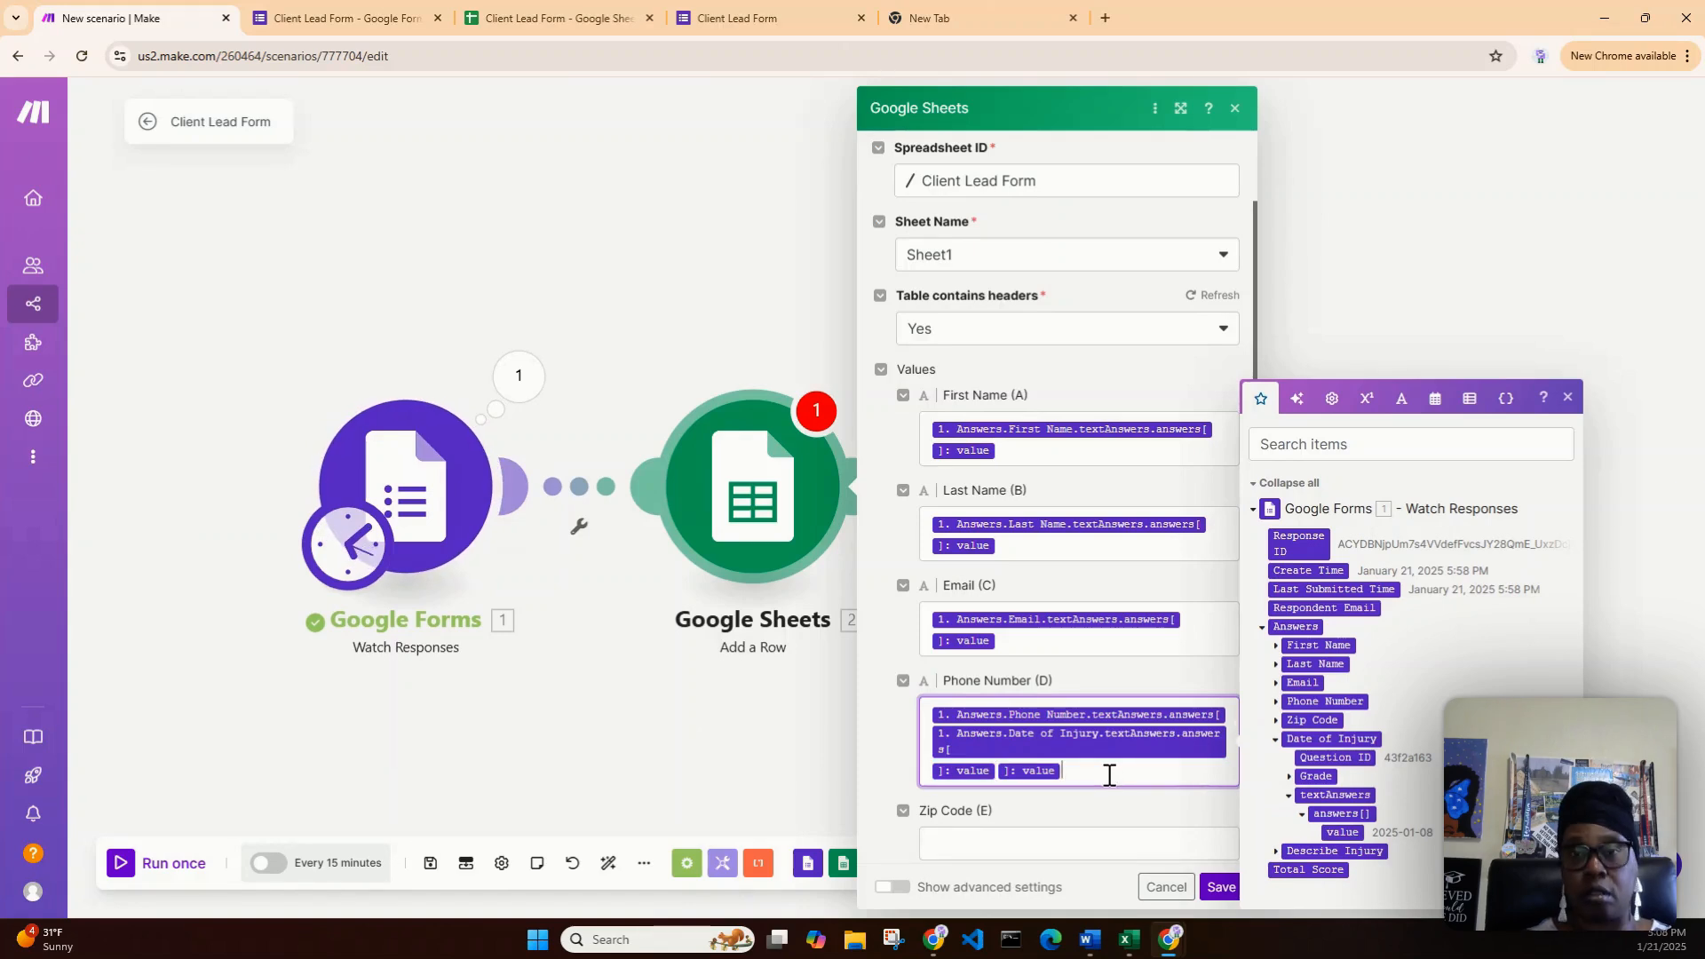
key("BackSpace")
key("BackSpace")
key("BackSpace")
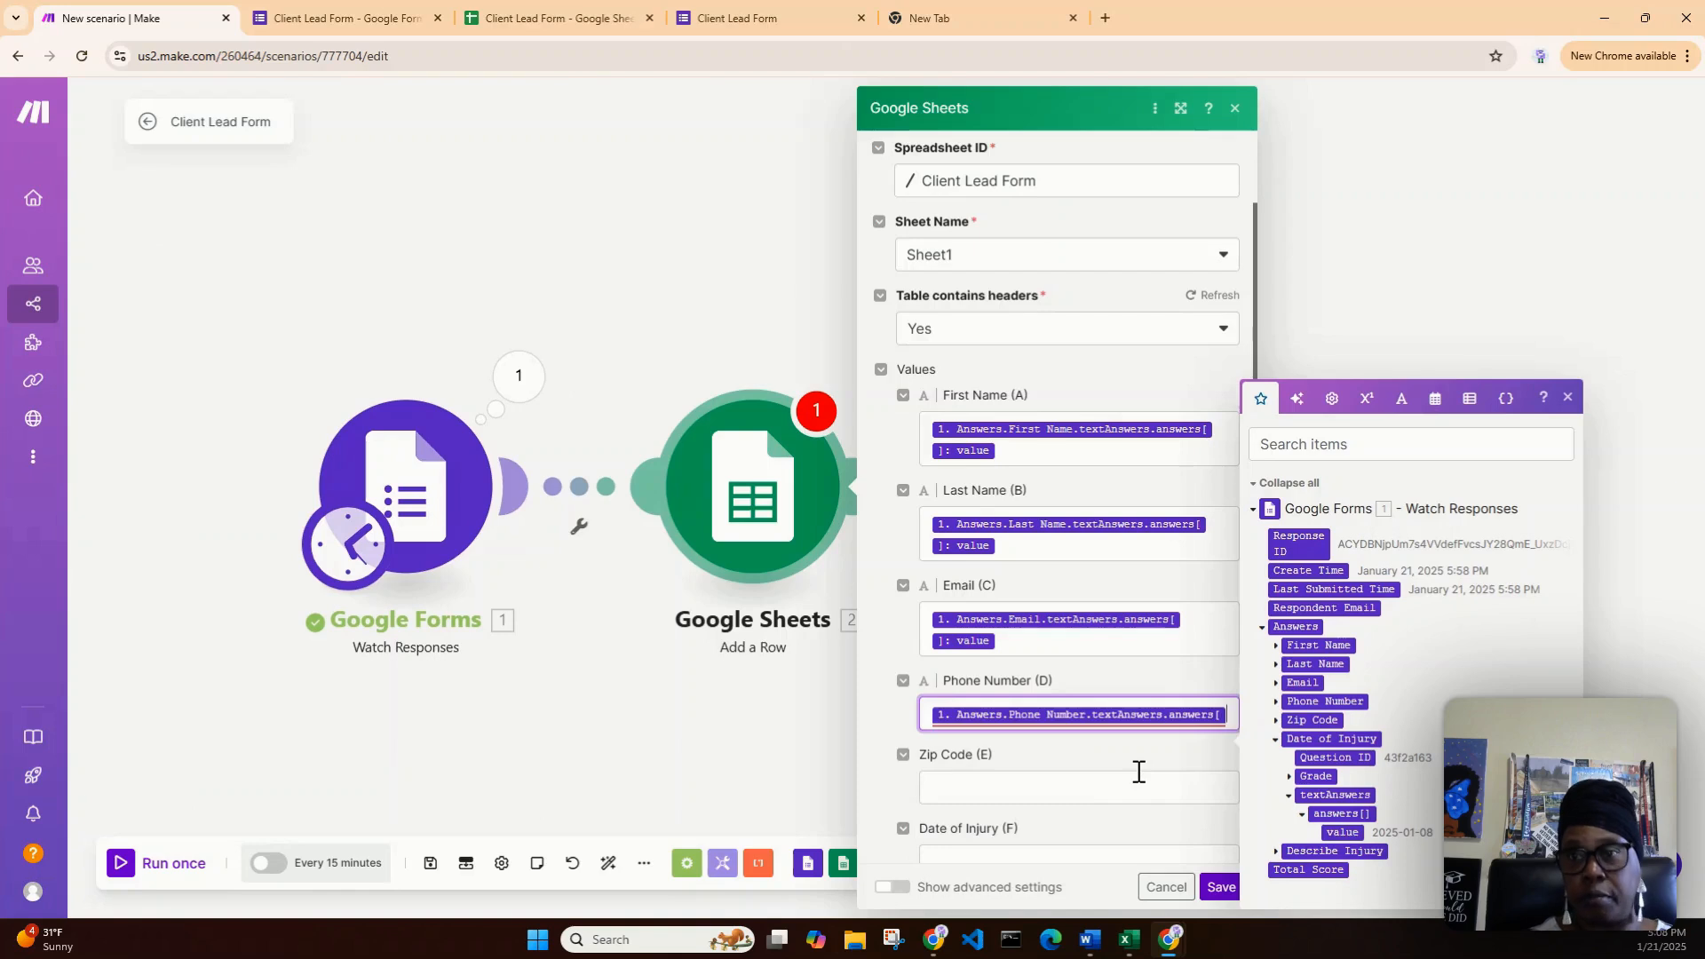
key("BackSpace")
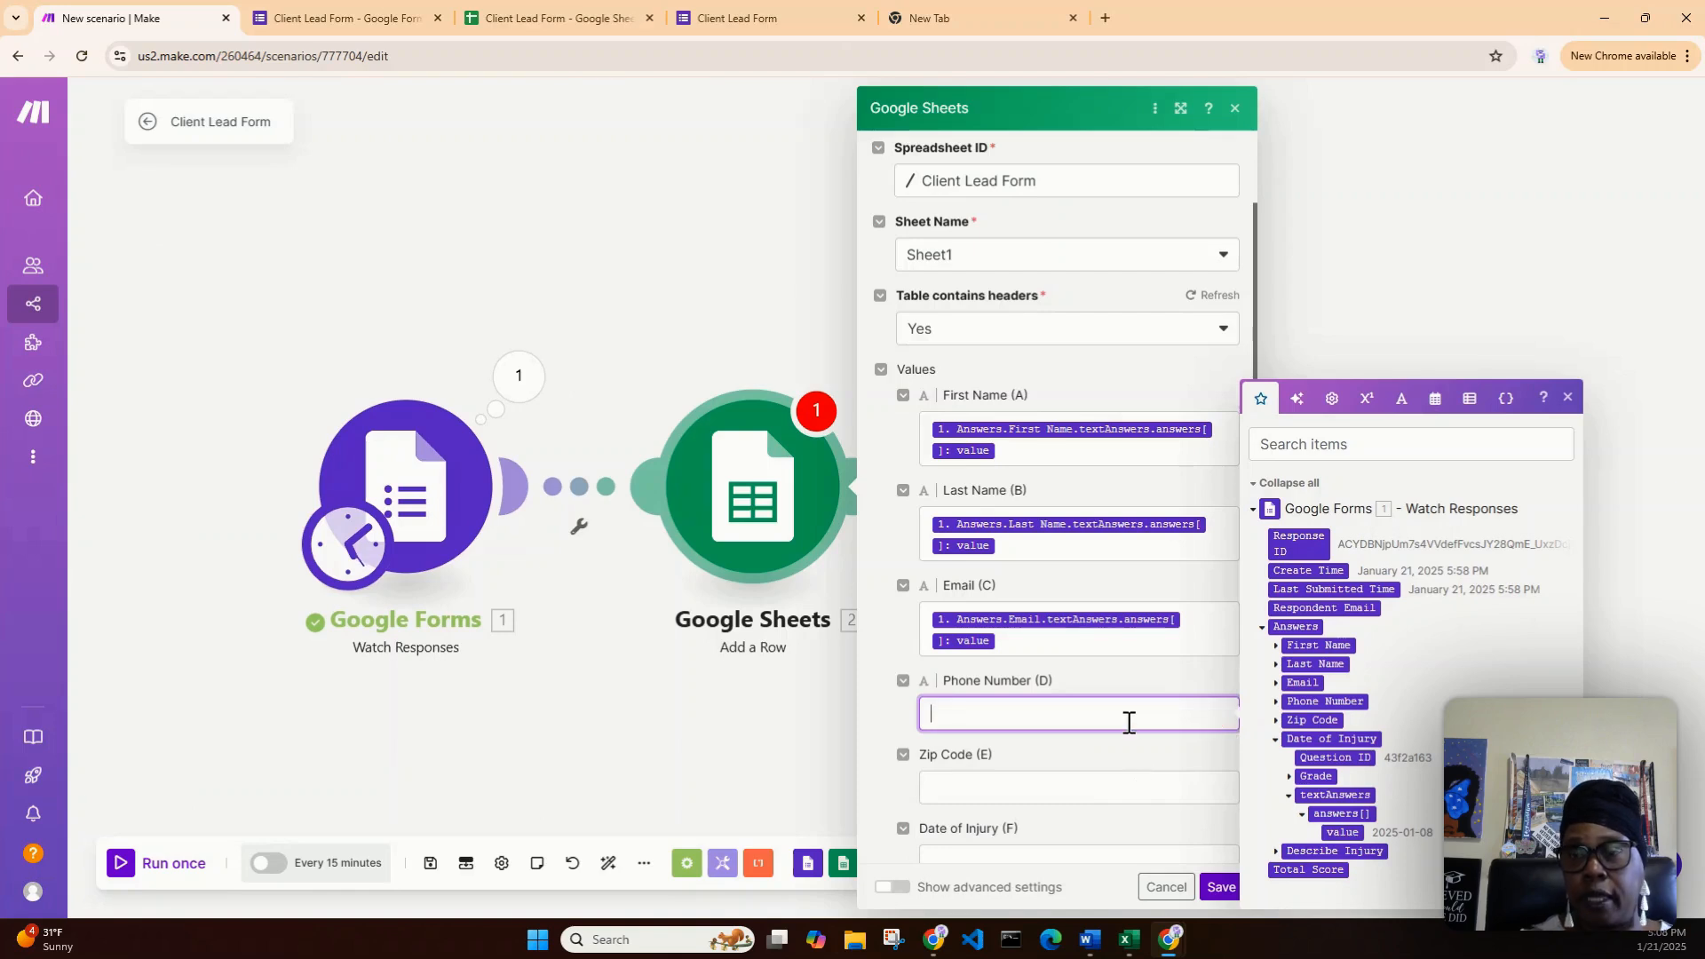
- Map the Phone Number answer value into the Phone Number (D) field
left_click(1276, 704)
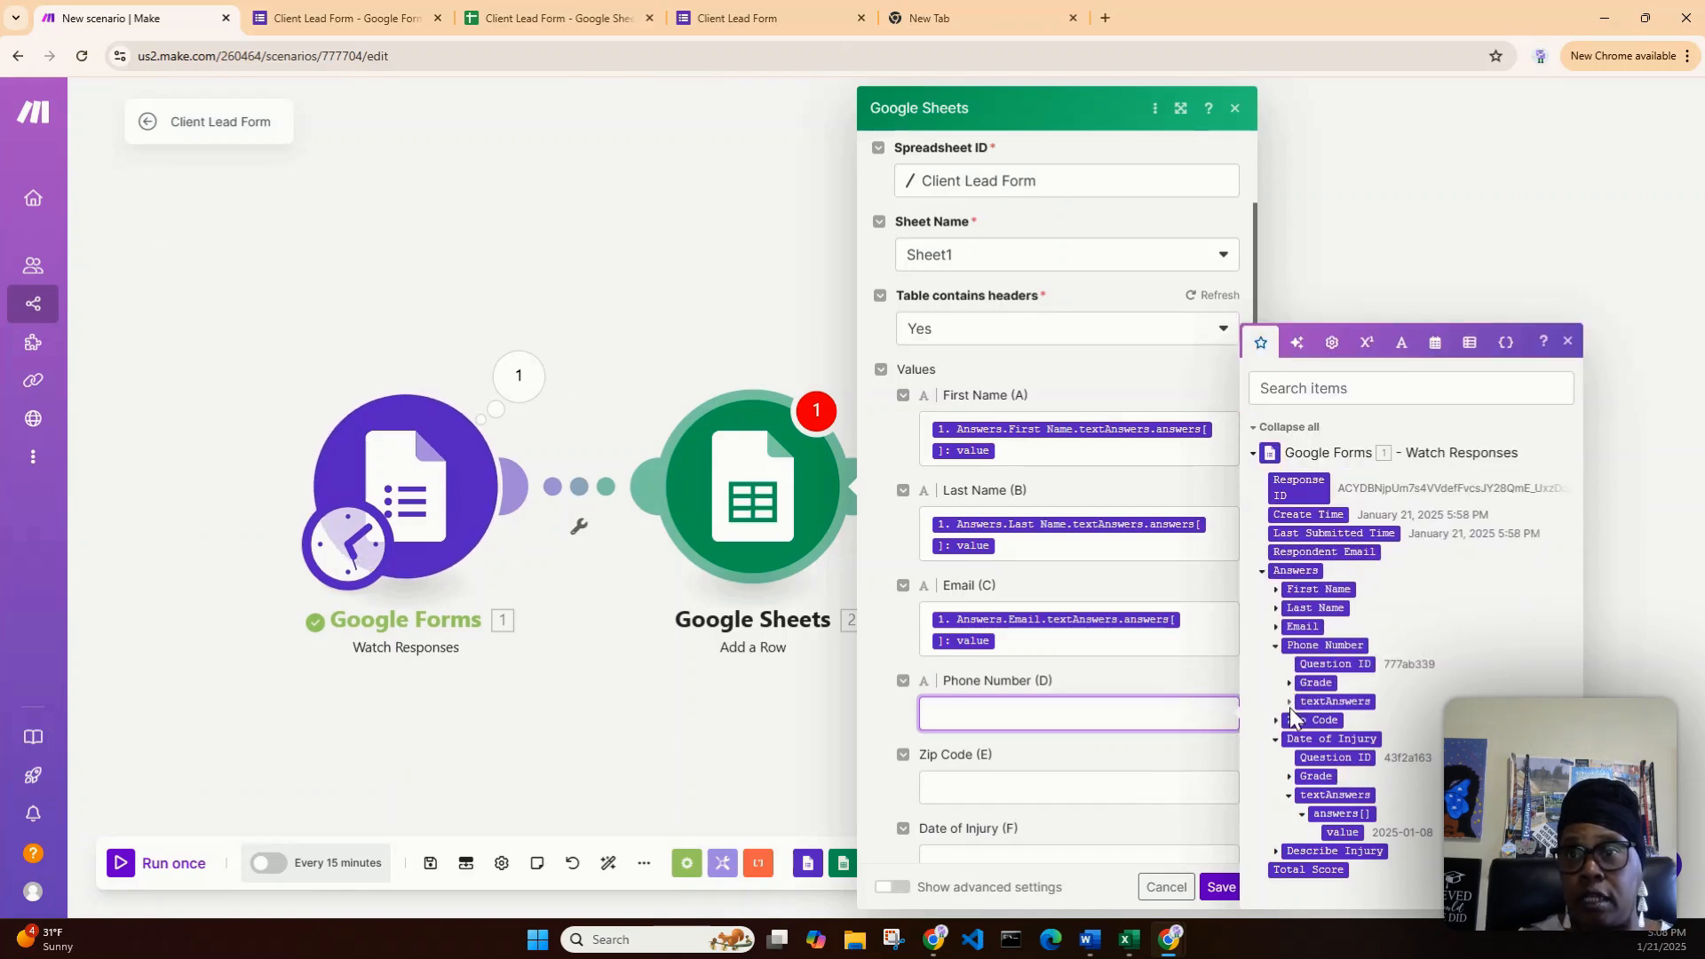
left_click(1291, 704)
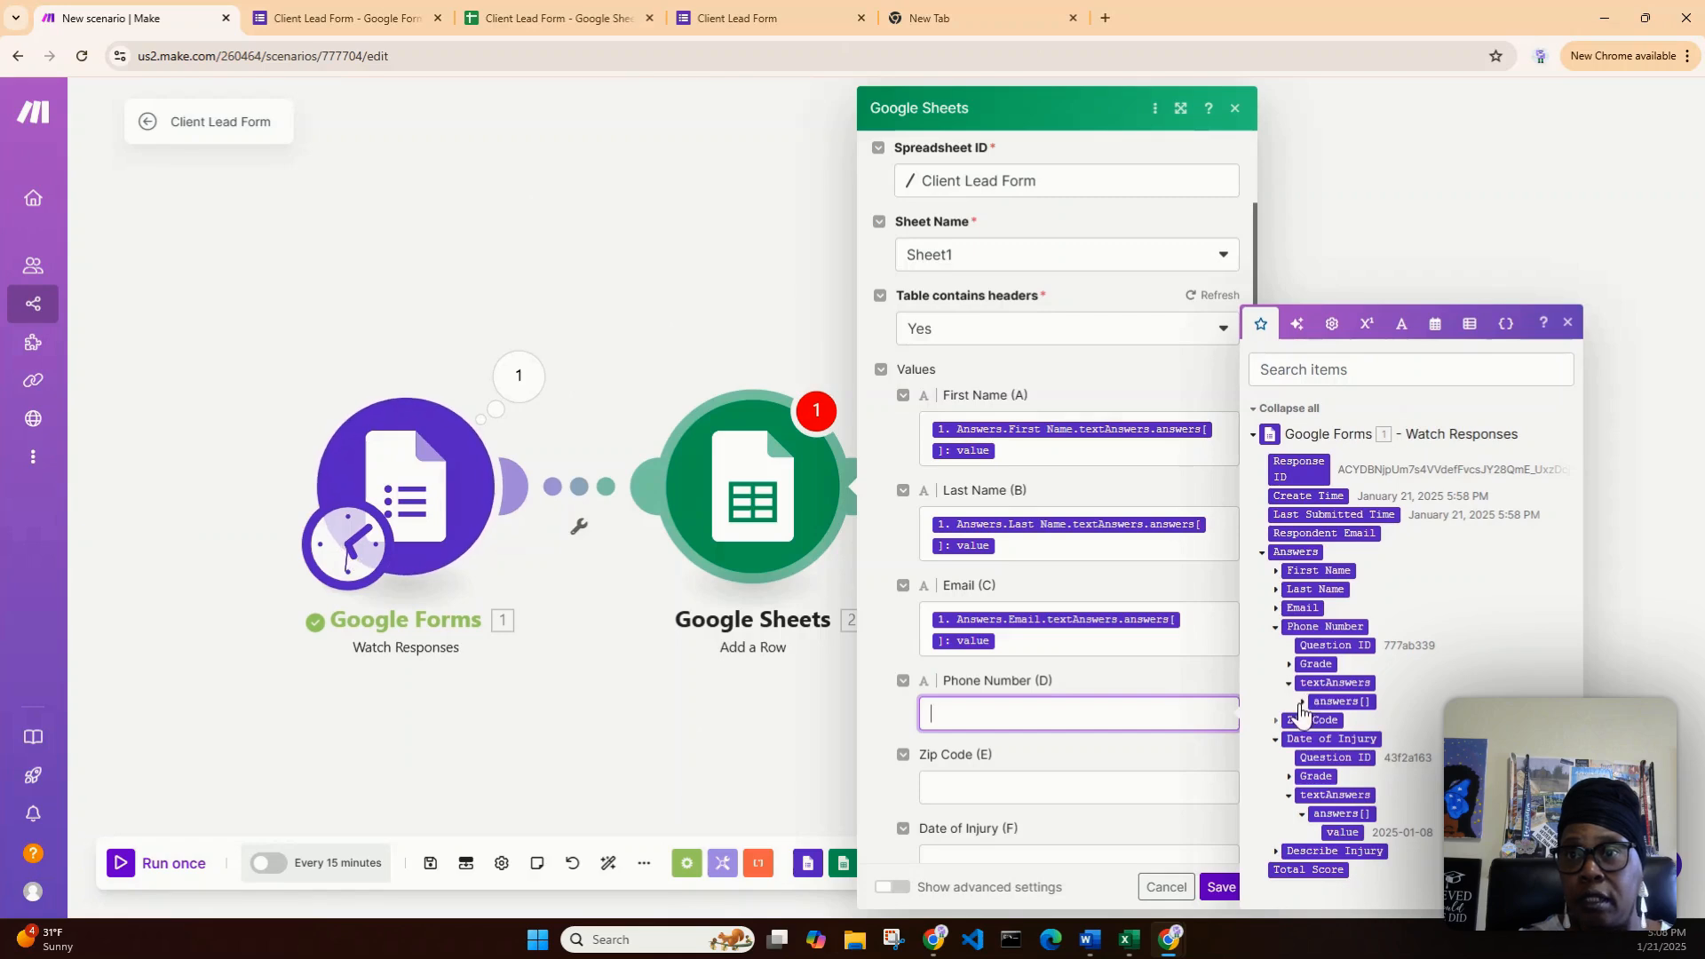
left_click(1303, 702)
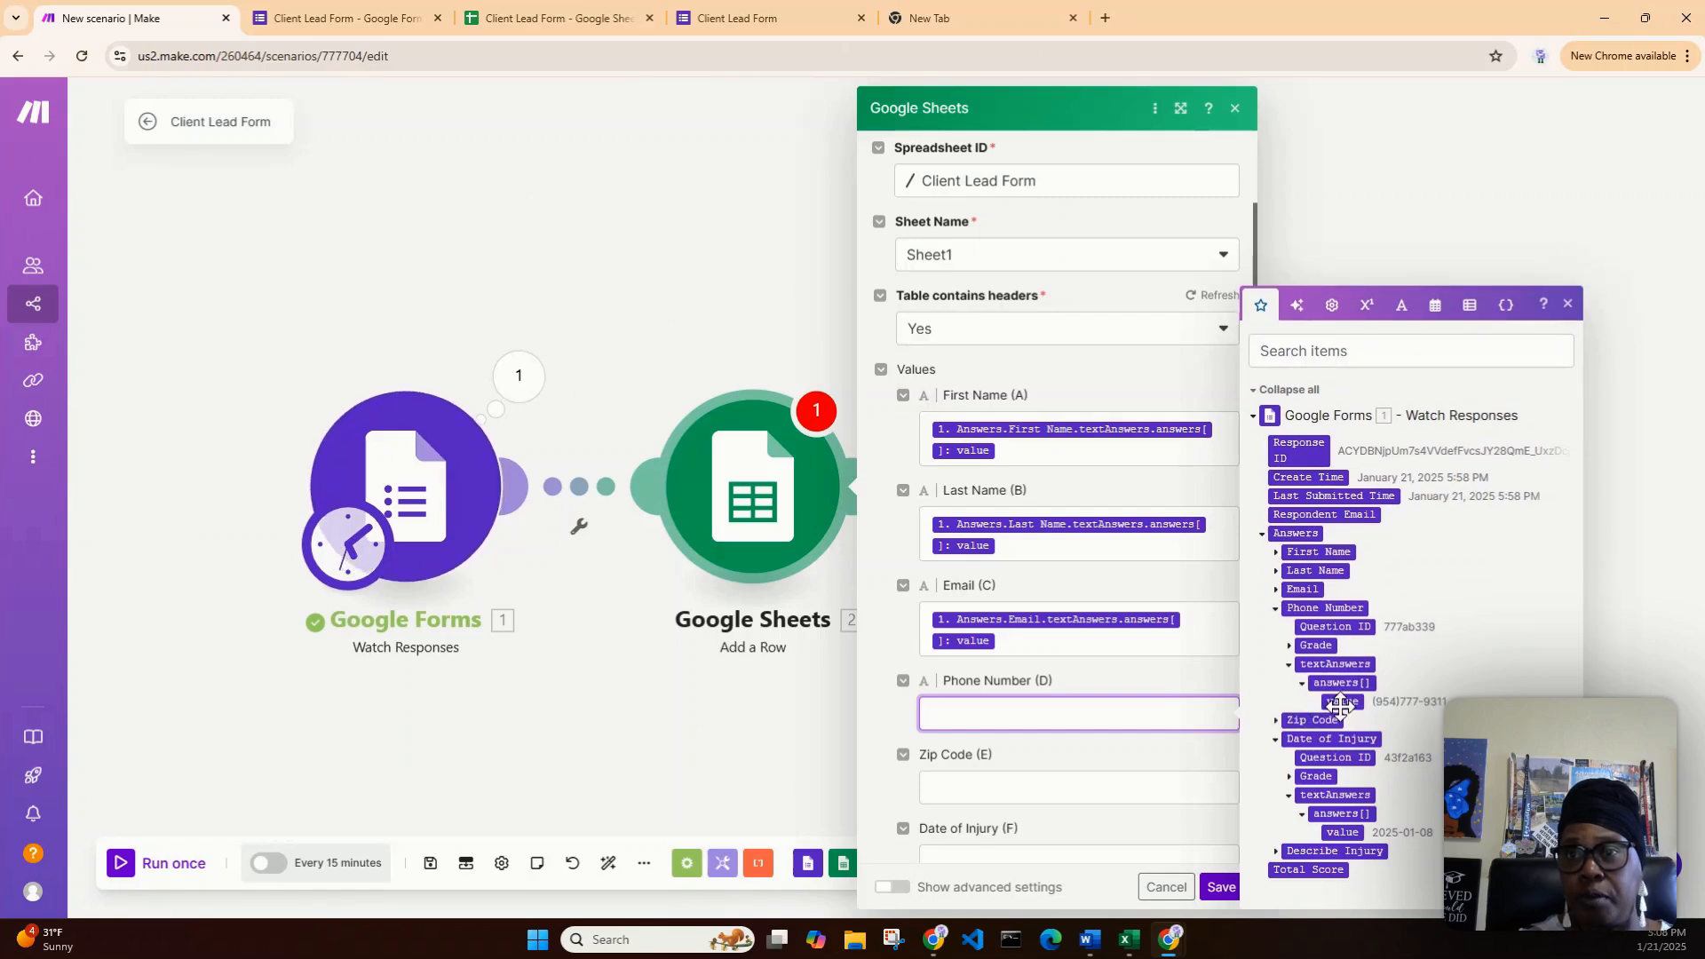
left_click_drag(1343, 702, 1106, 712)
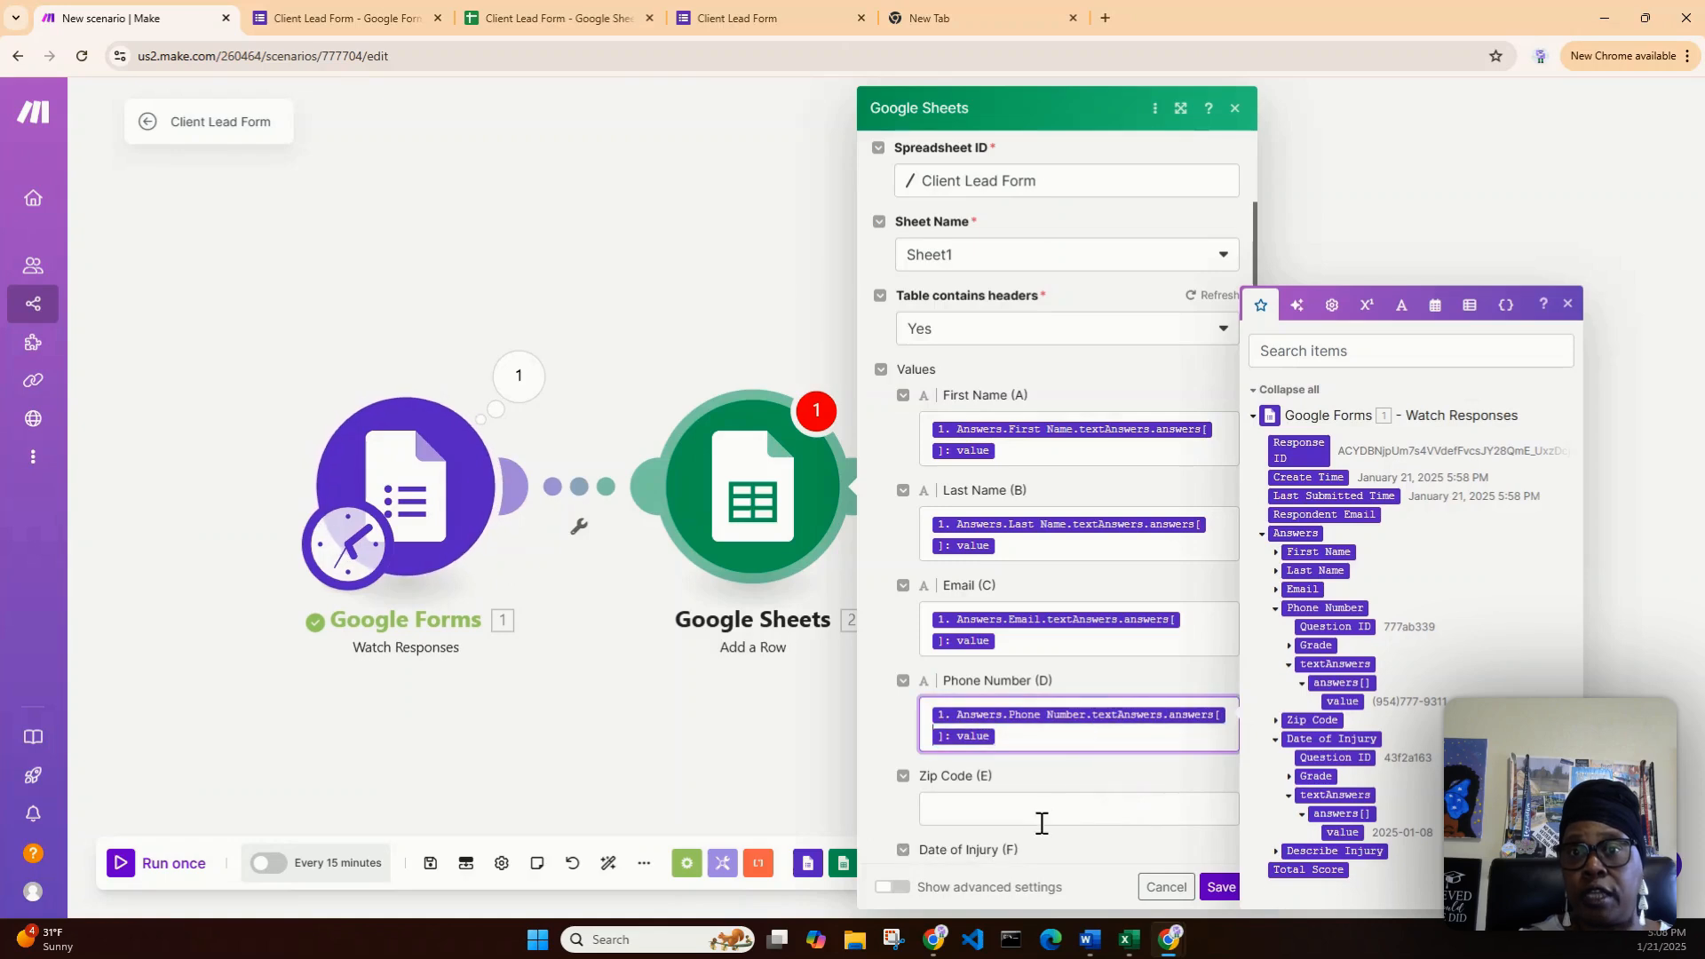
scroll(1039, 817, "down", 2)
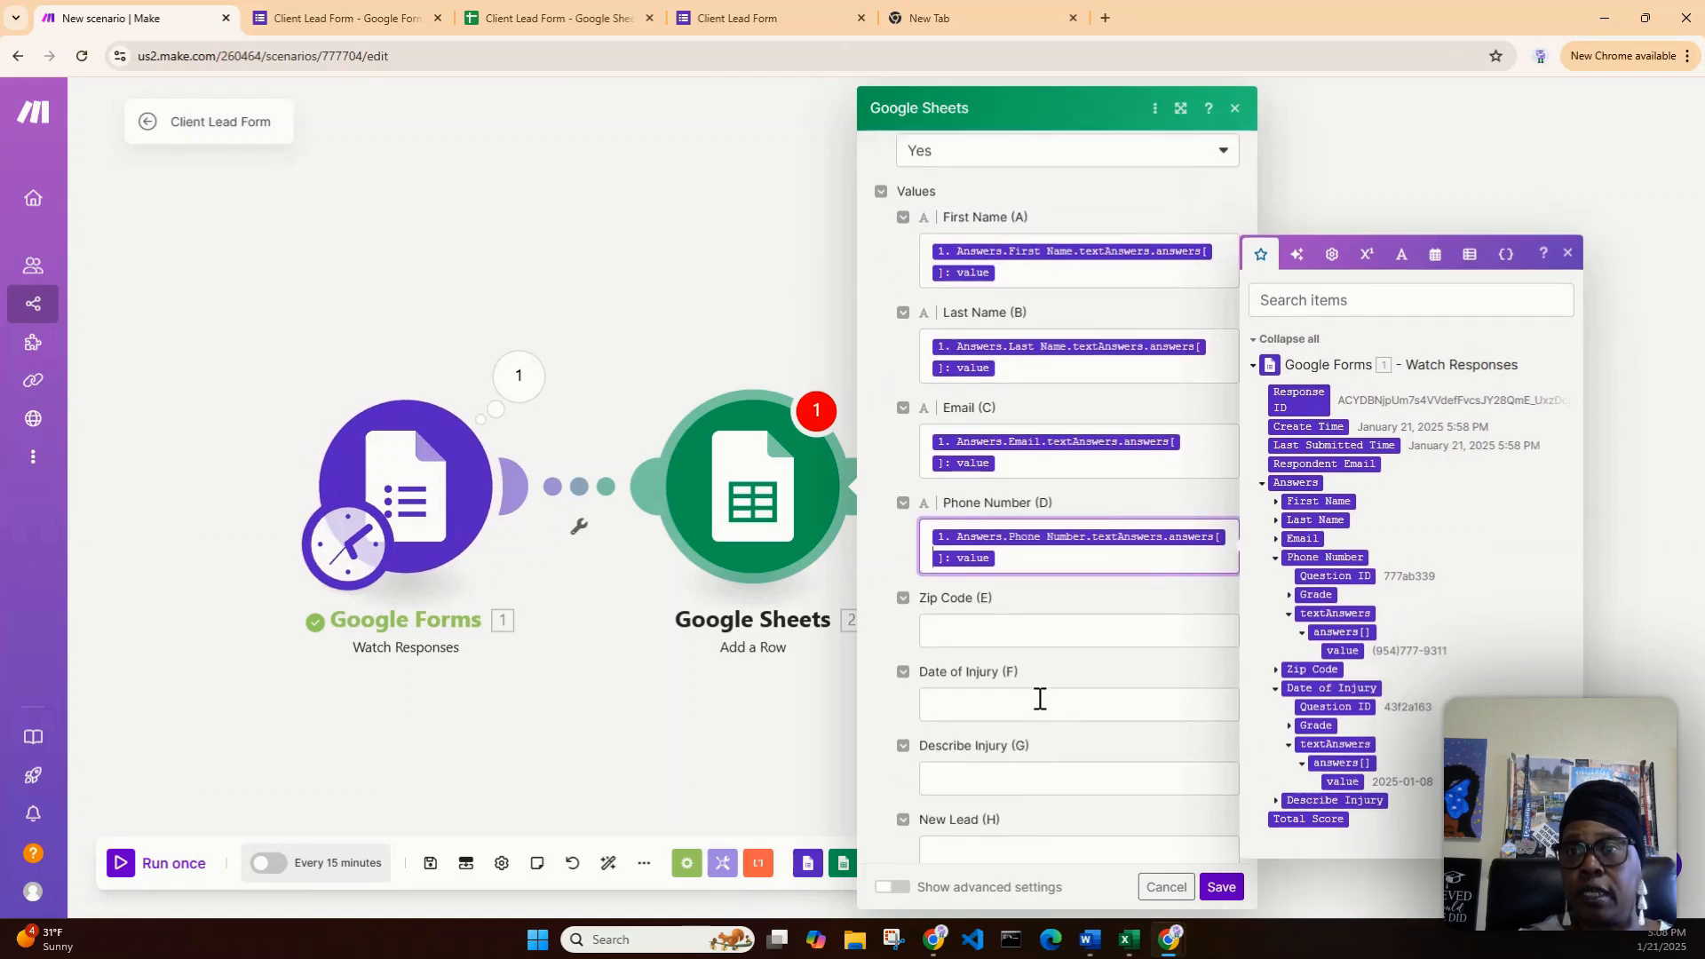
- Map the Date of Injury answer value into Date of Injury (F), then collapse the answer trees
left_click(1044, 706)
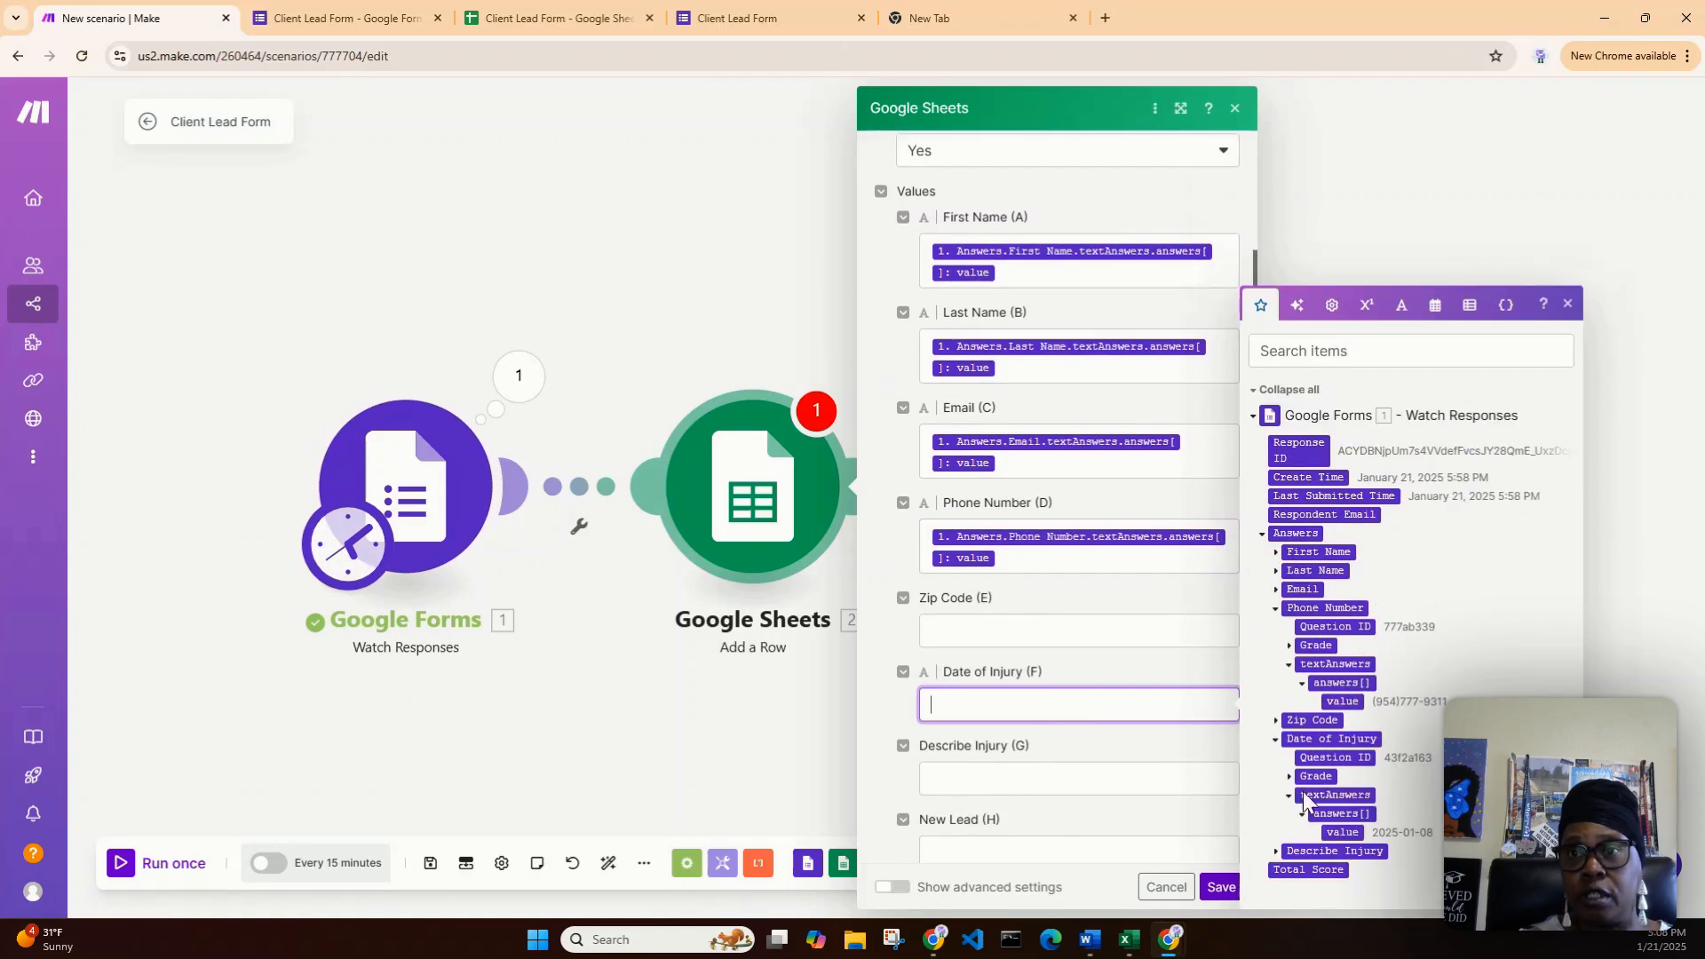
left_click_drag(1343, 832, 1013, 711)
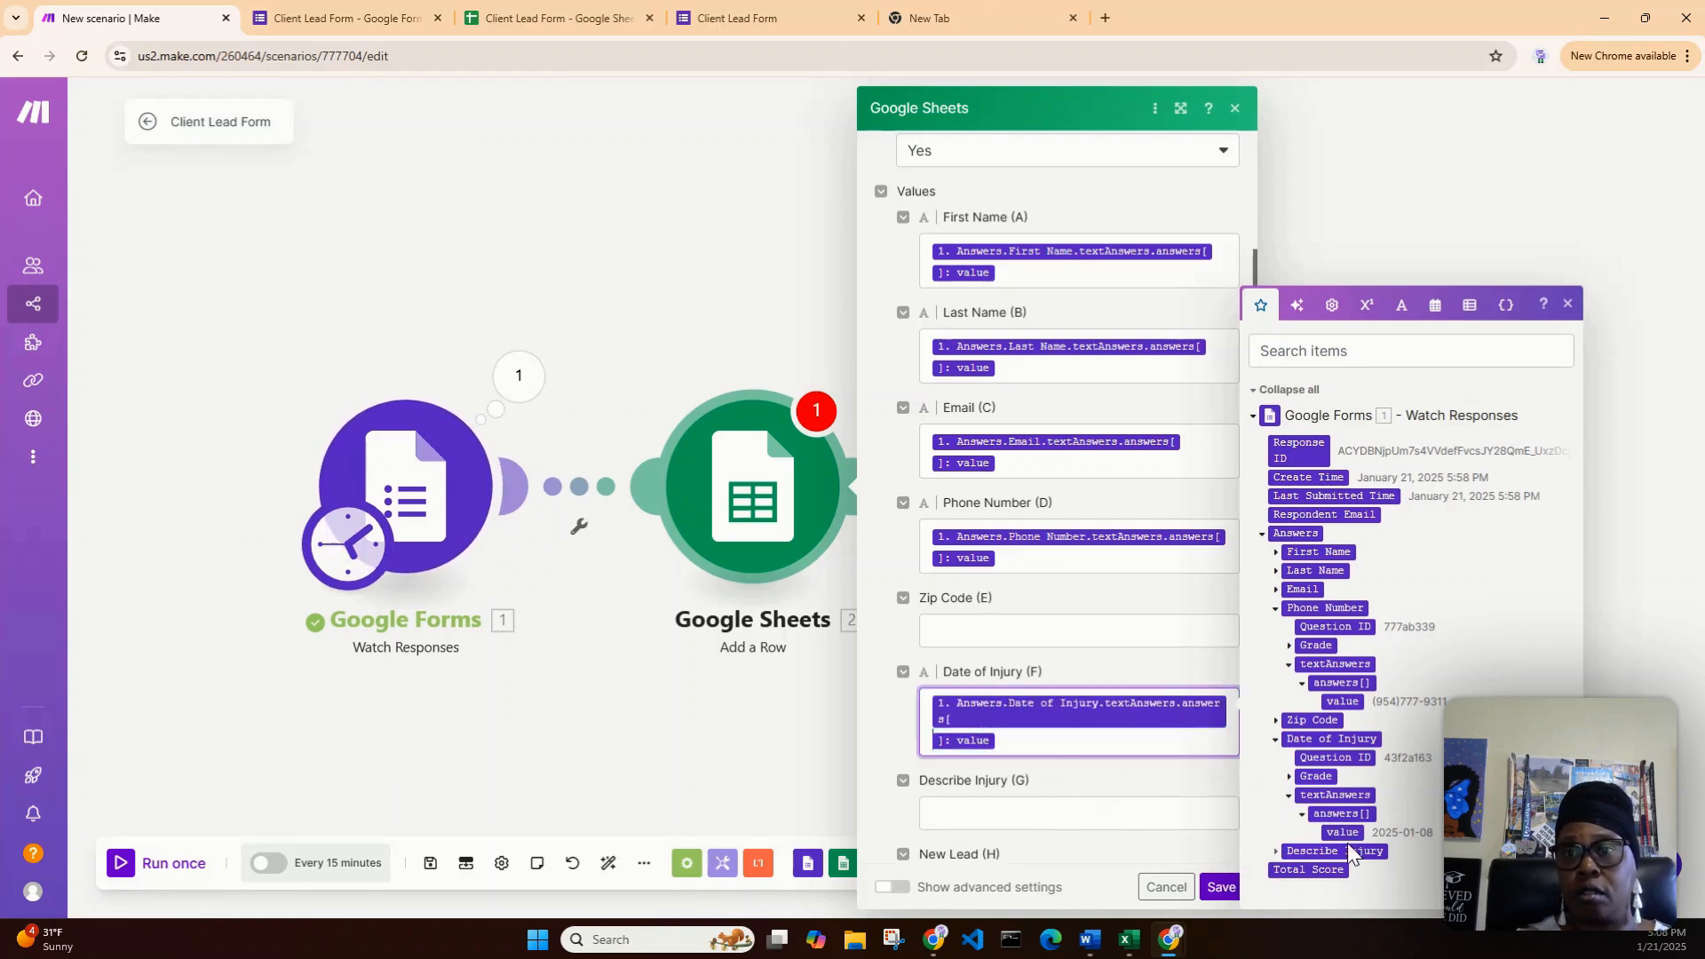
left_click(1301, 812)
left_click(1288, 816)
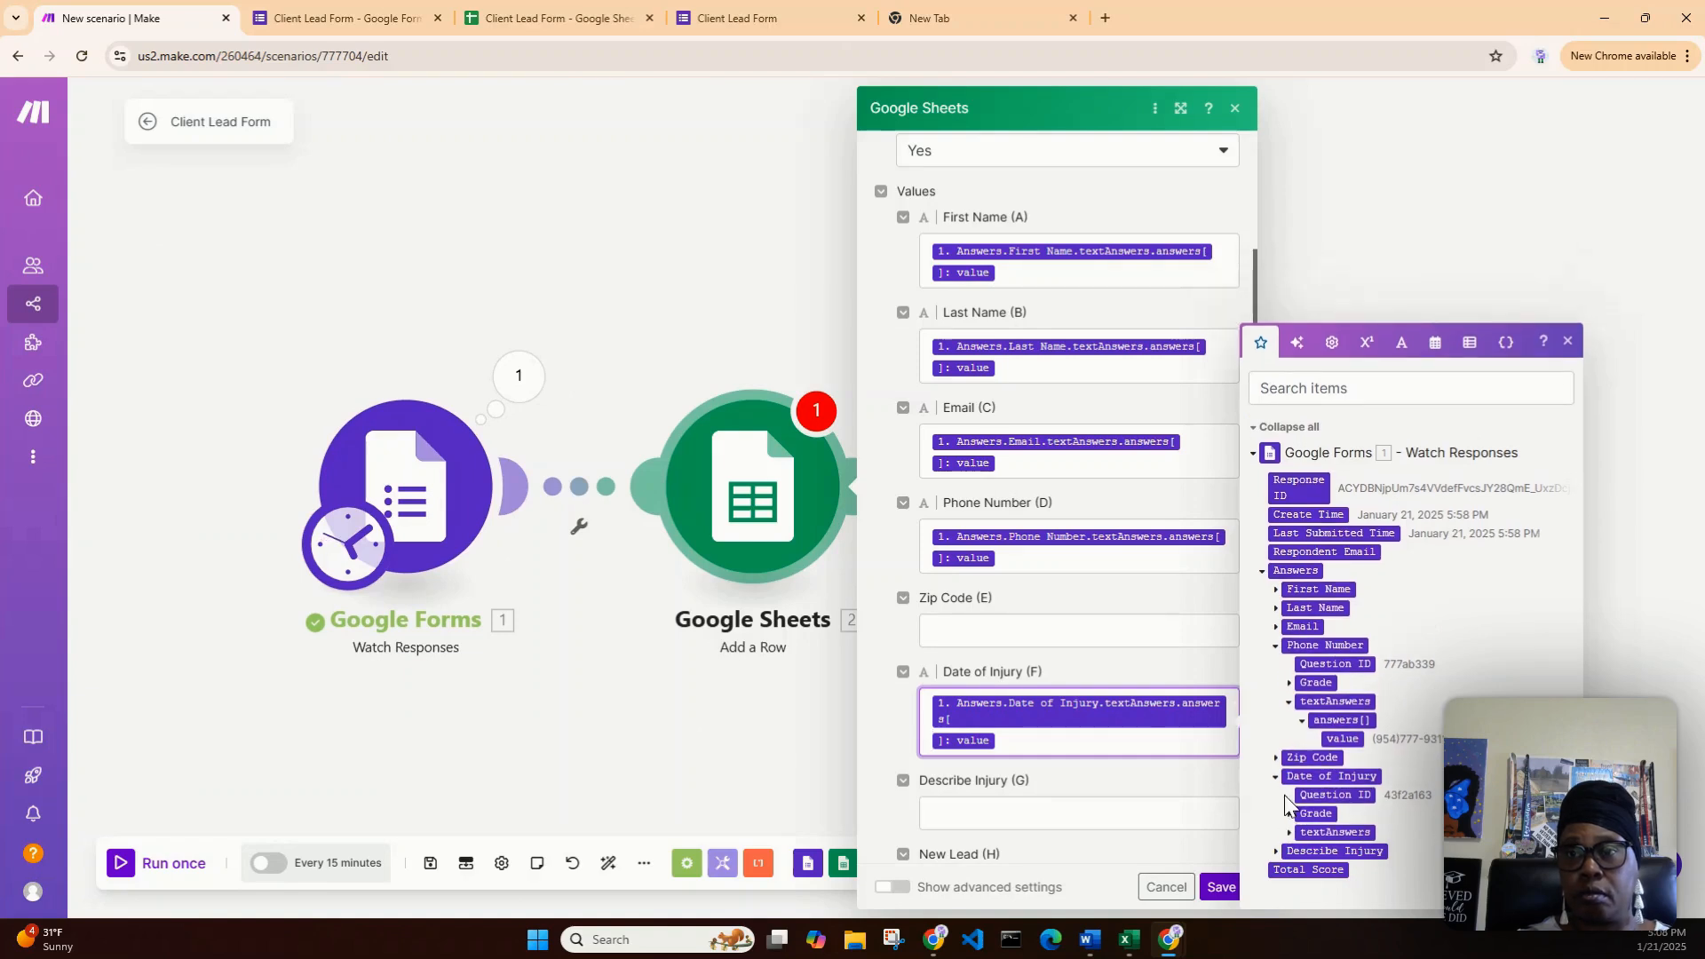
left_click(1276, 777)
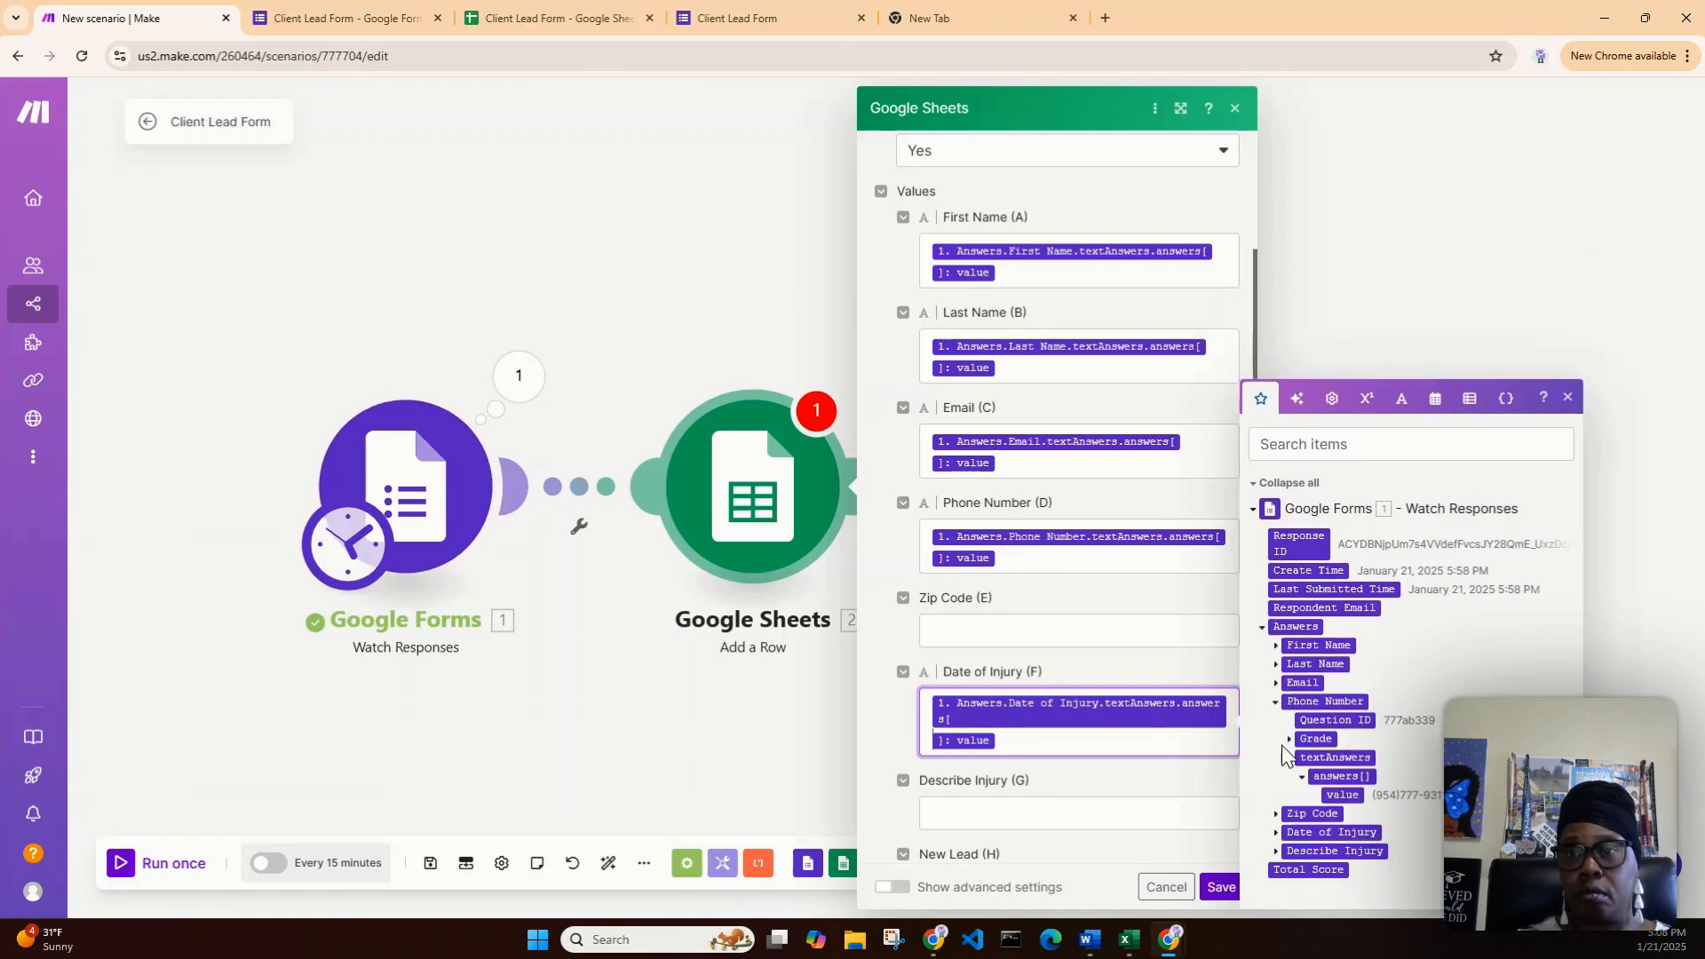
left_click(1303, 776)
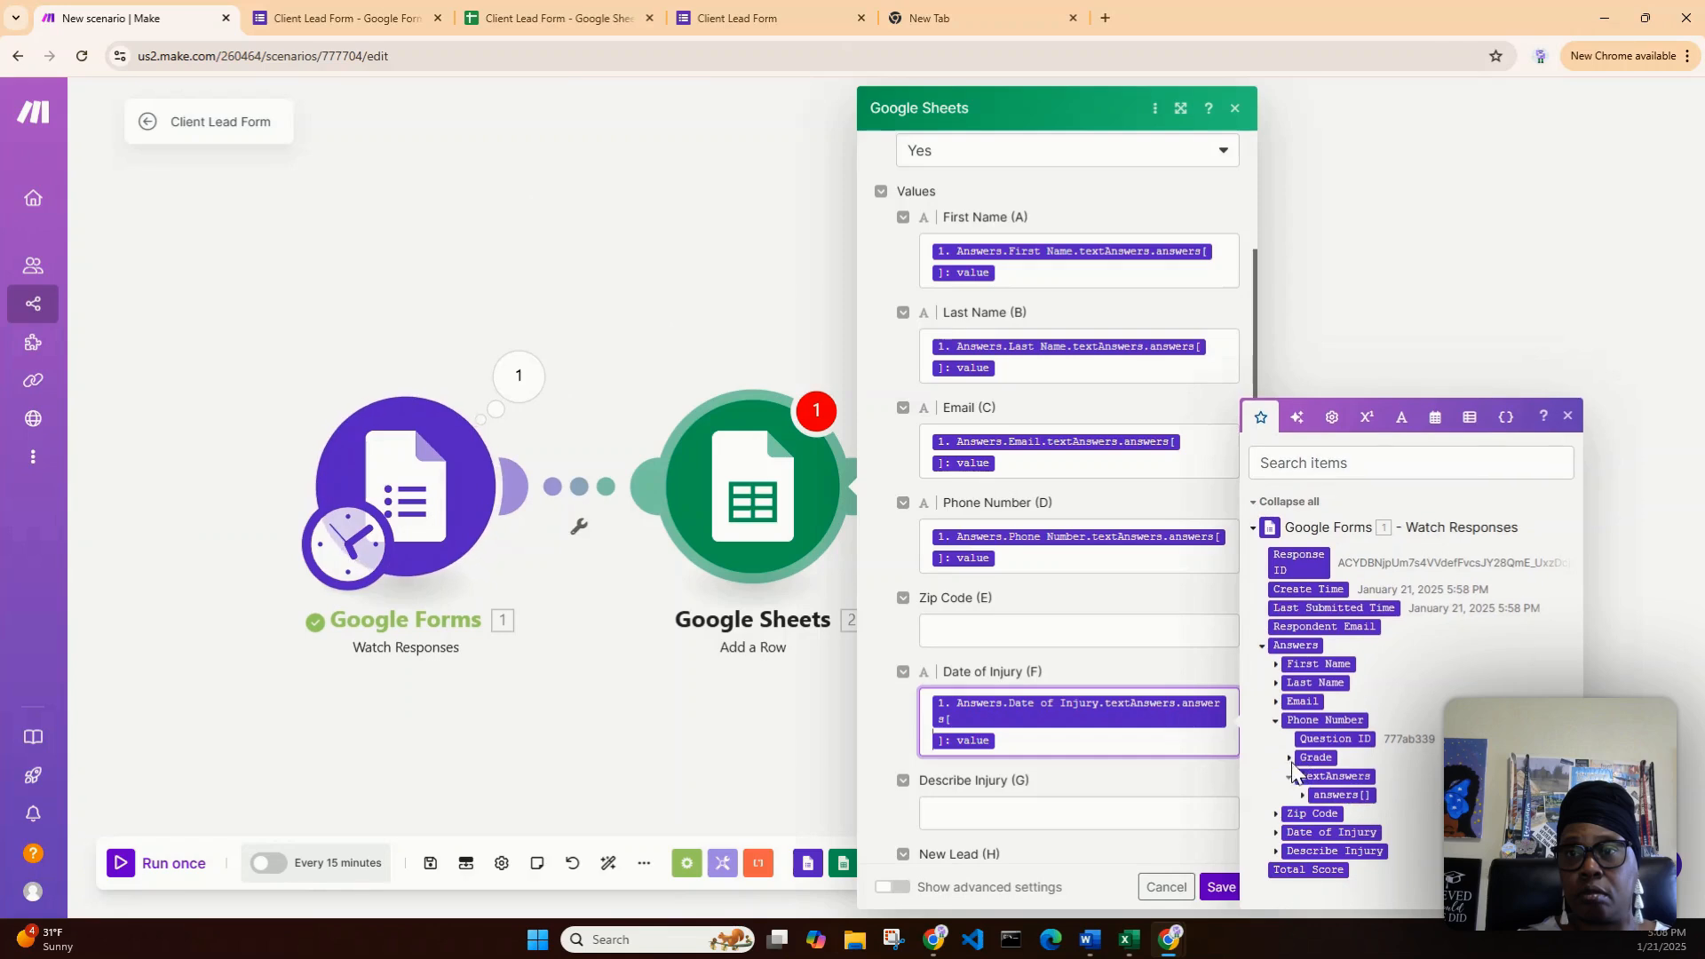
left_click(1289, 778)
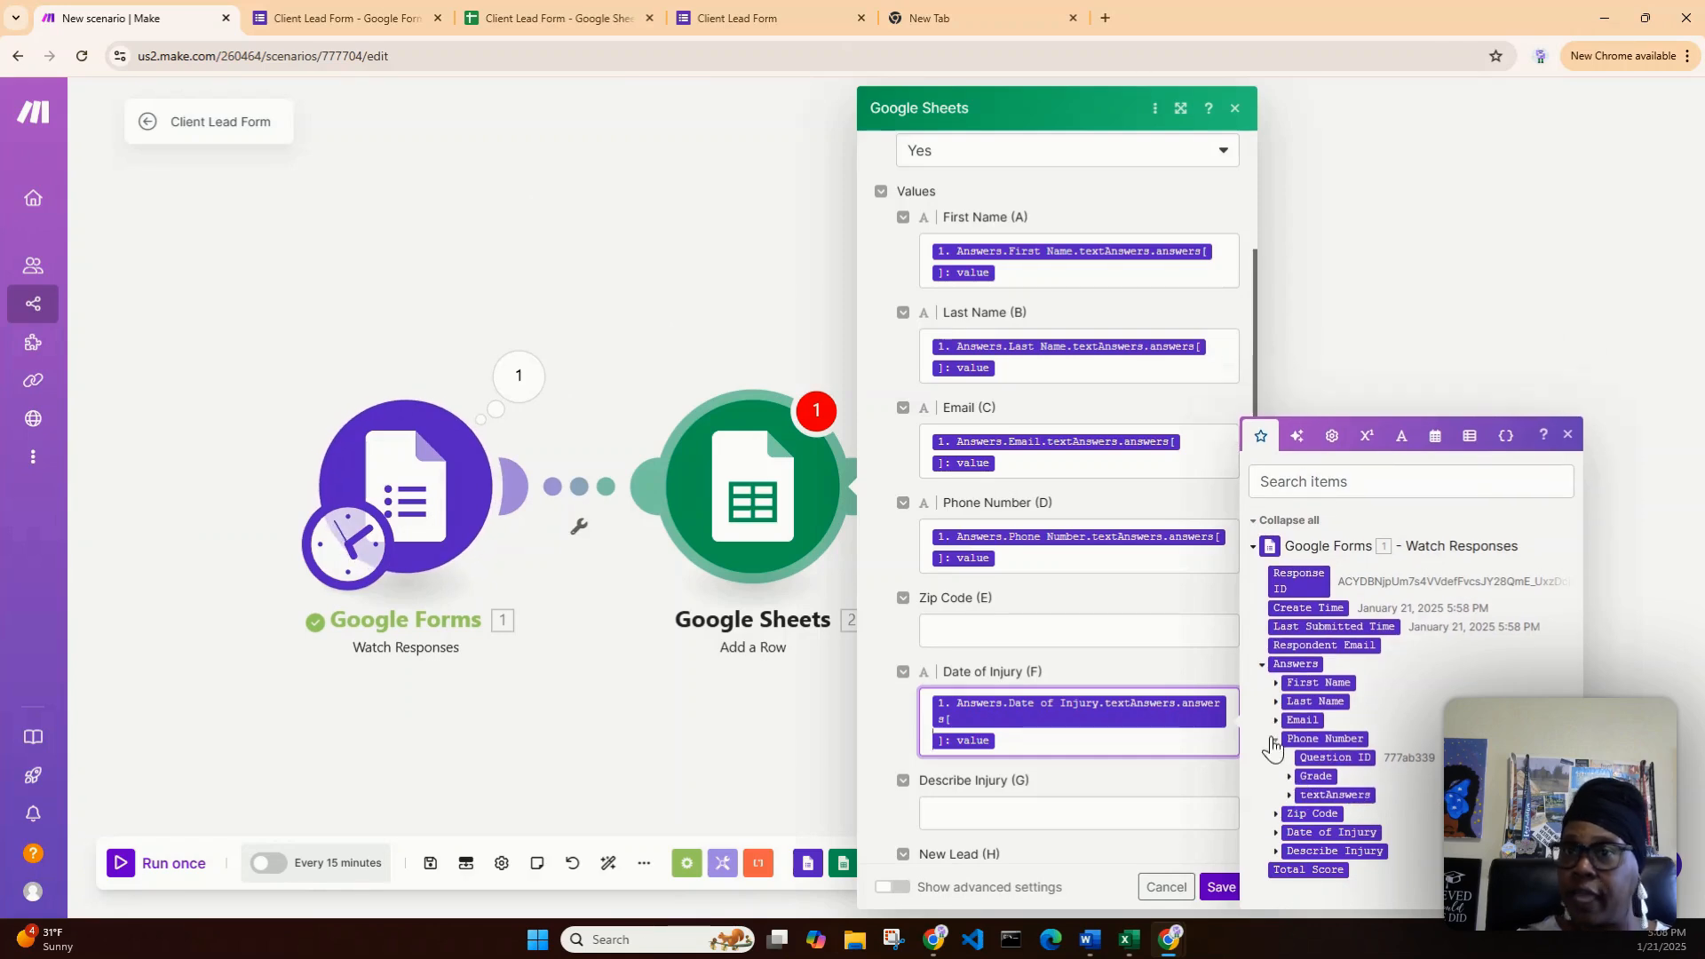
left_click(1275, 740)
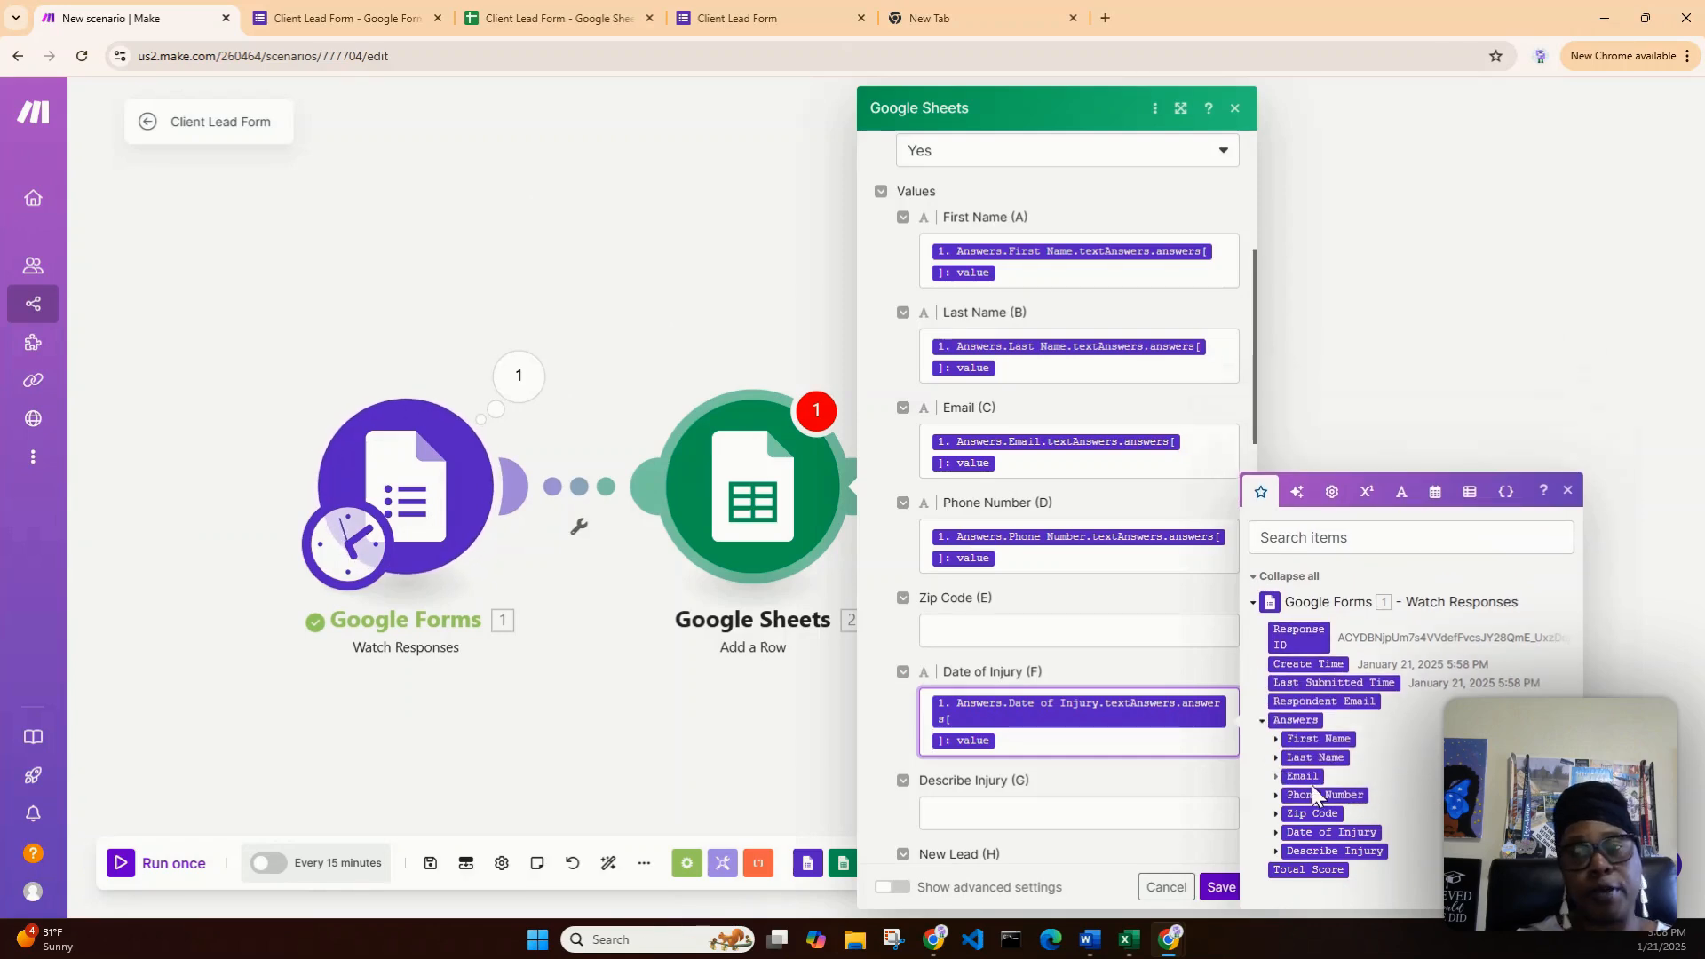
- Map the Describe Injury answer value into Describe Injury (G), then close the answers panel
left_click(1276, 855)
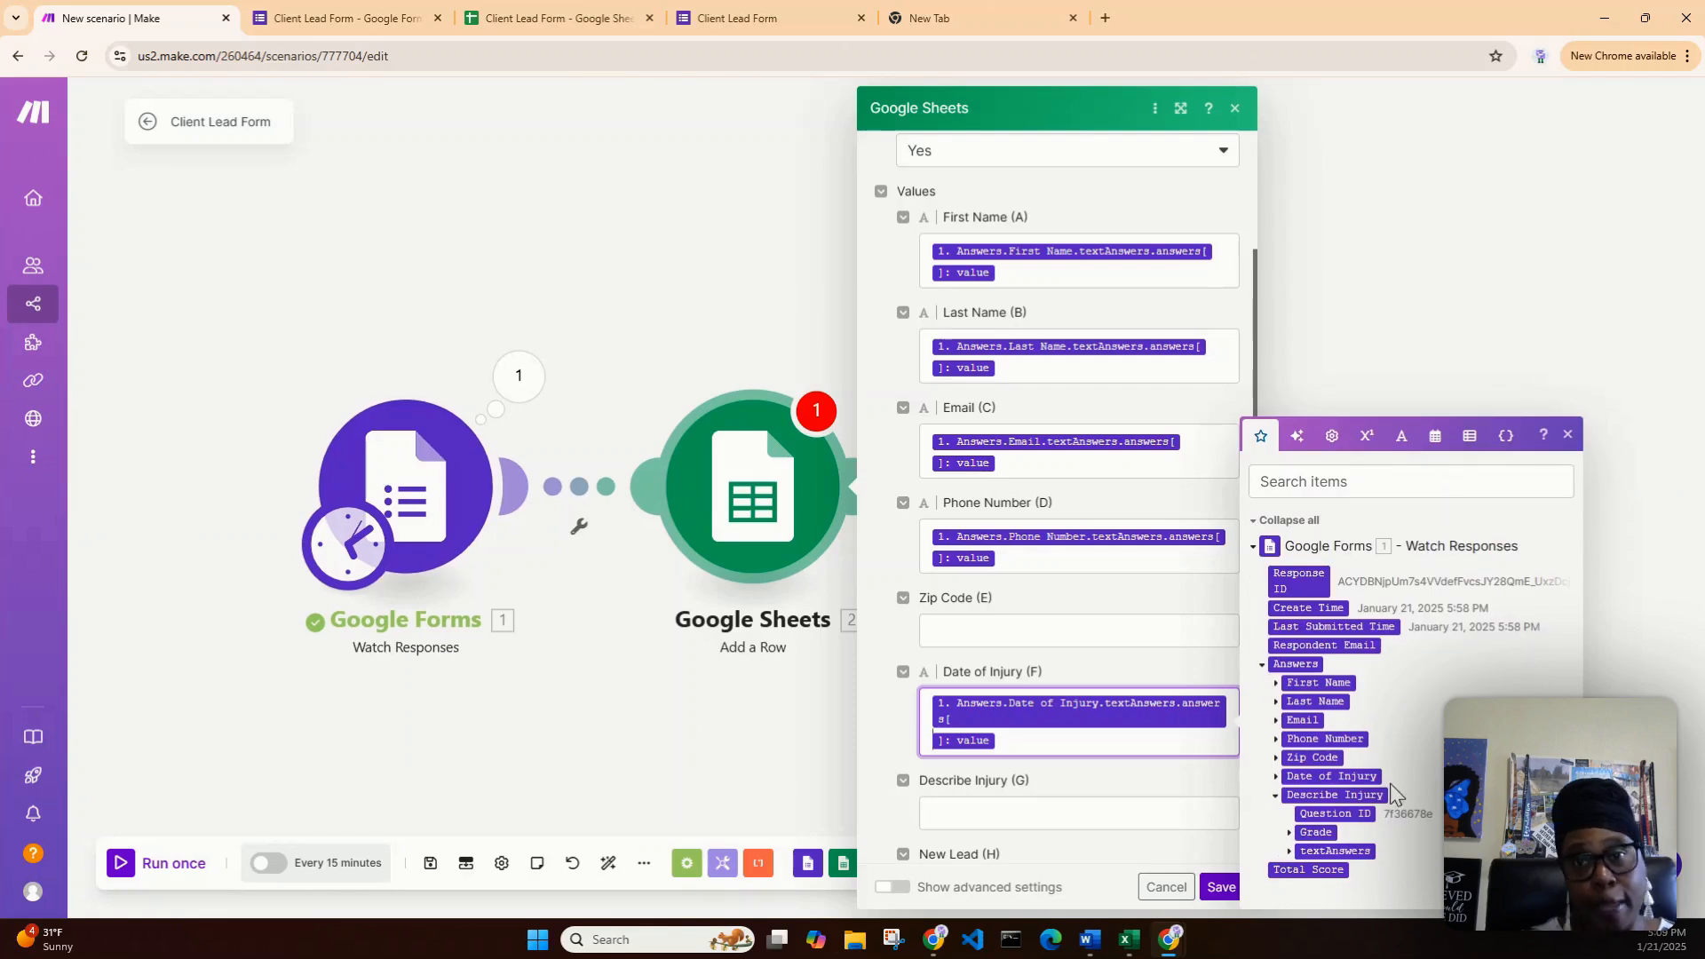
left_click(1290, 851)
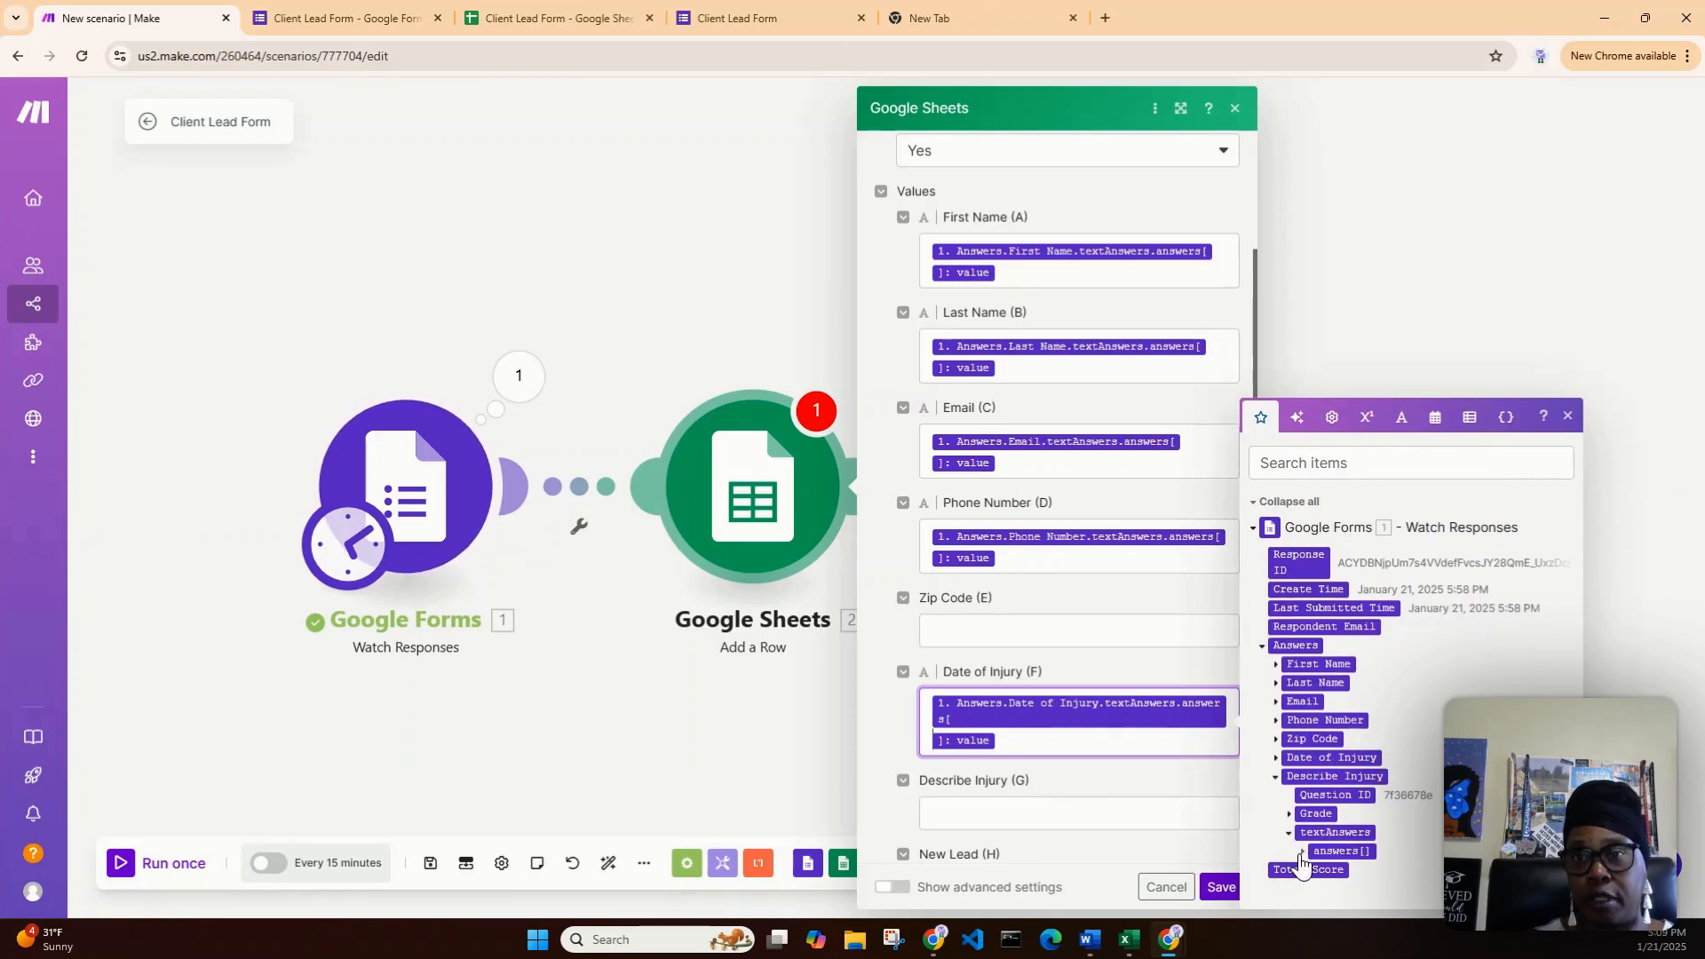
left_click(1302, 854)
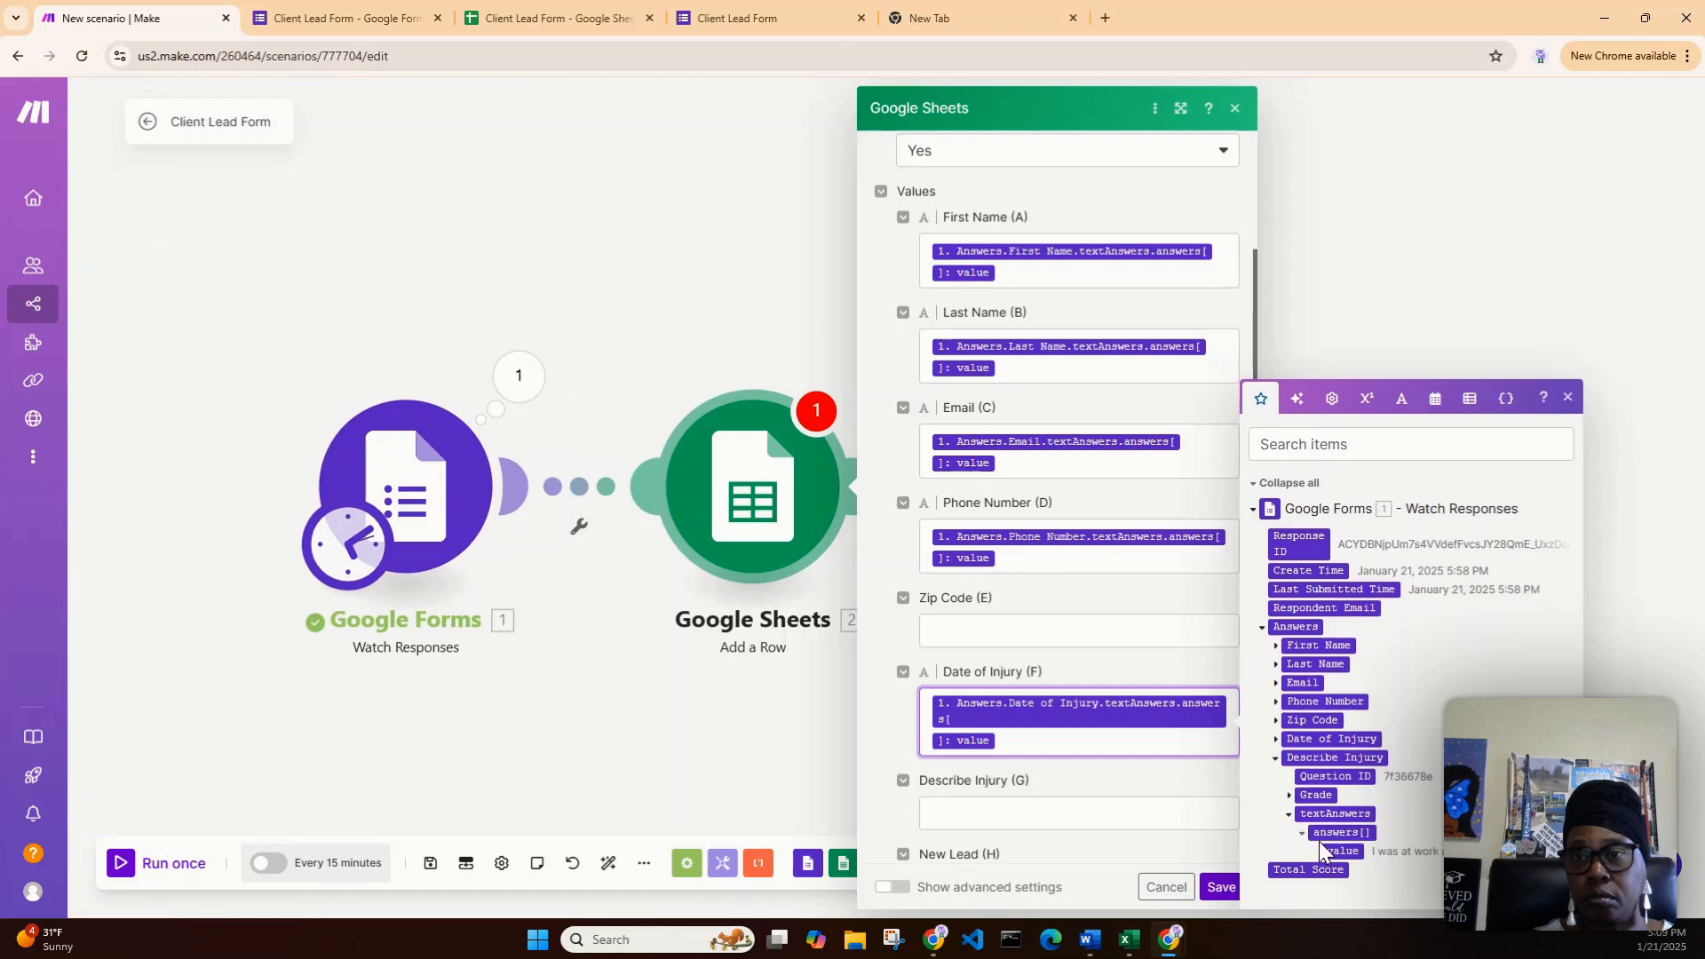
left_click_drag(1342, 851, 1056, 808)
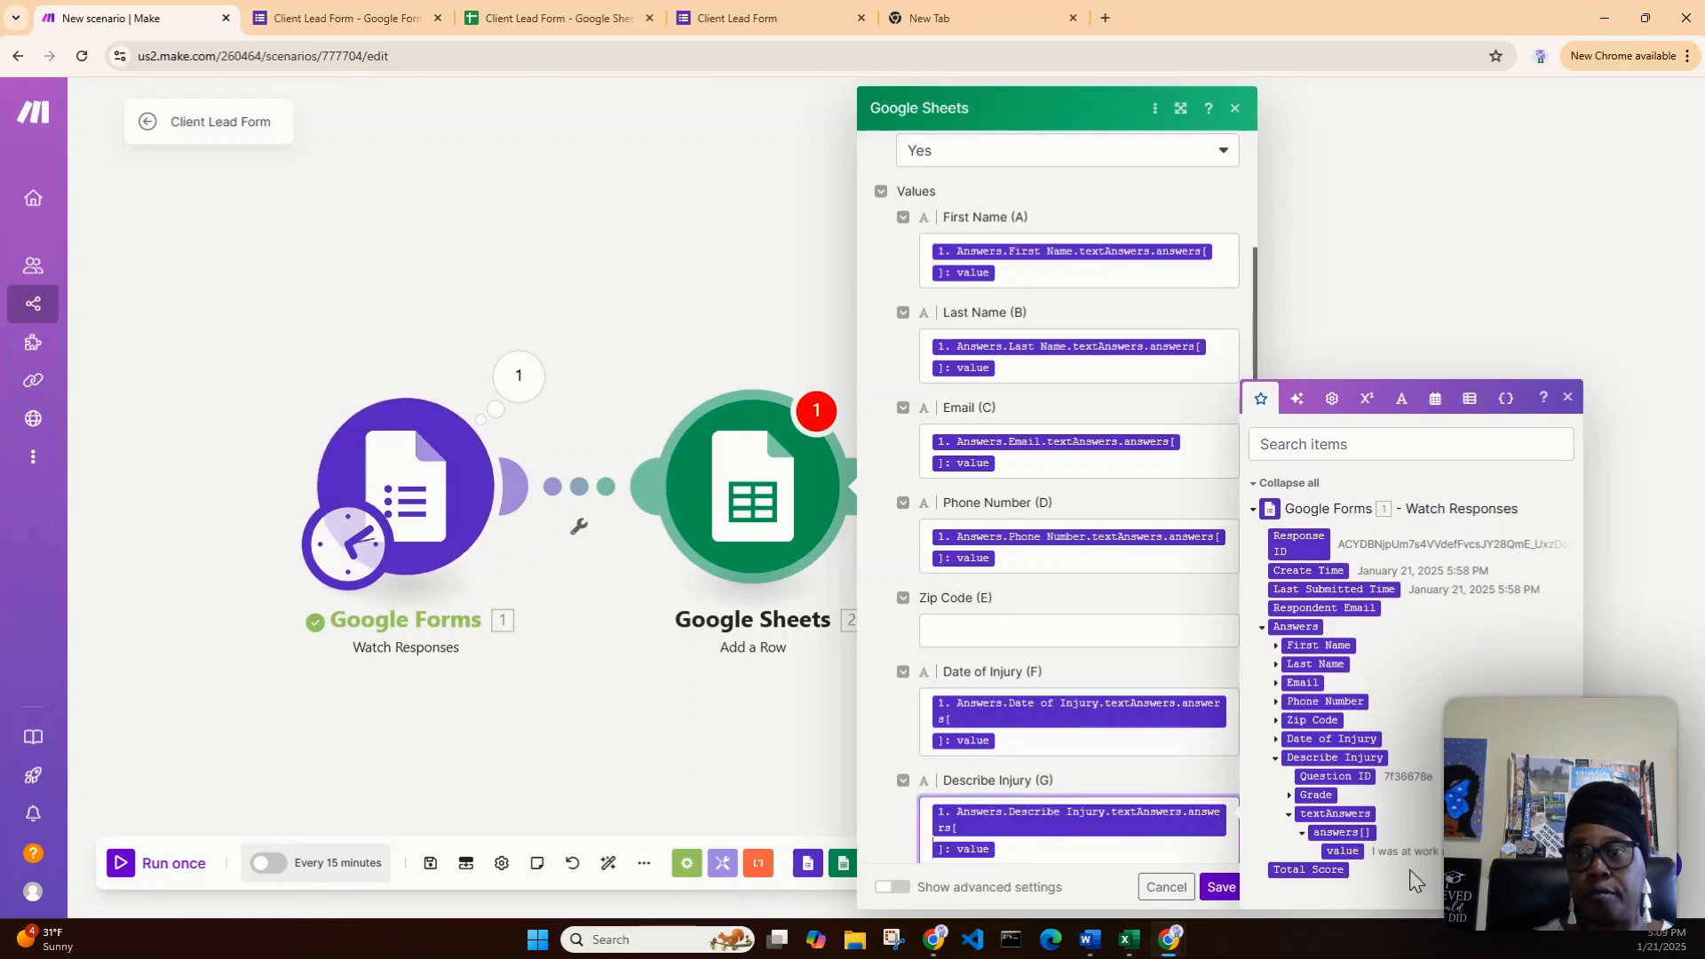
left_click(1302, 836)
left_click(1291, 835)
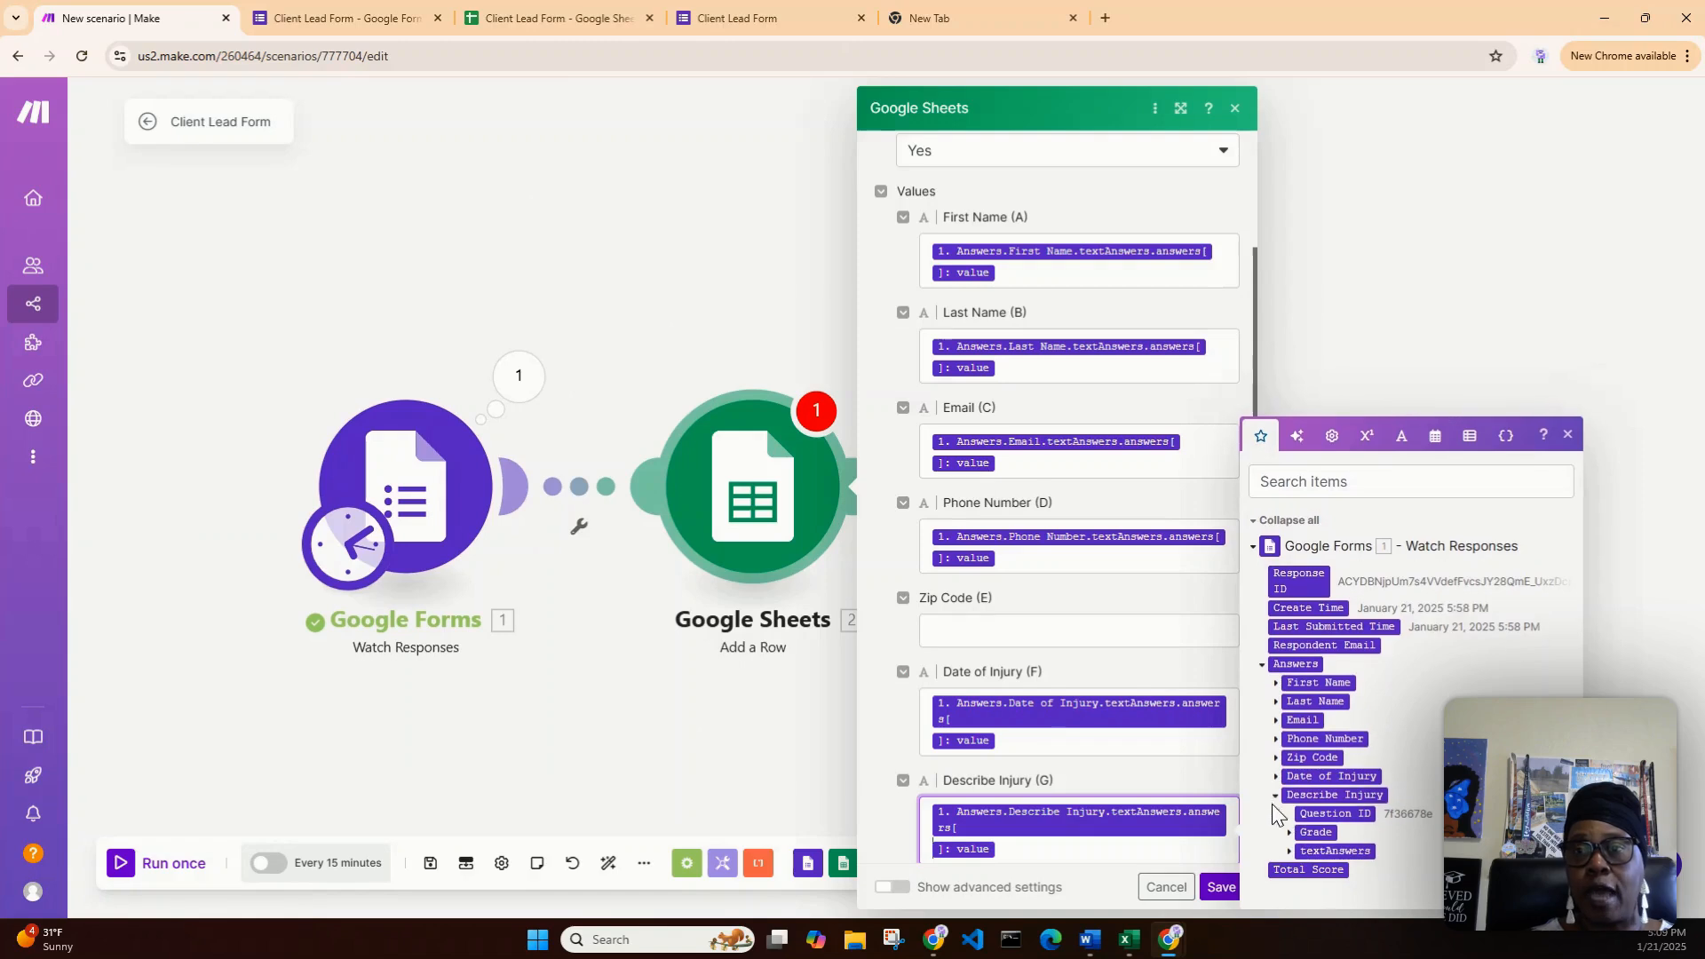
left_click(1275, 798)
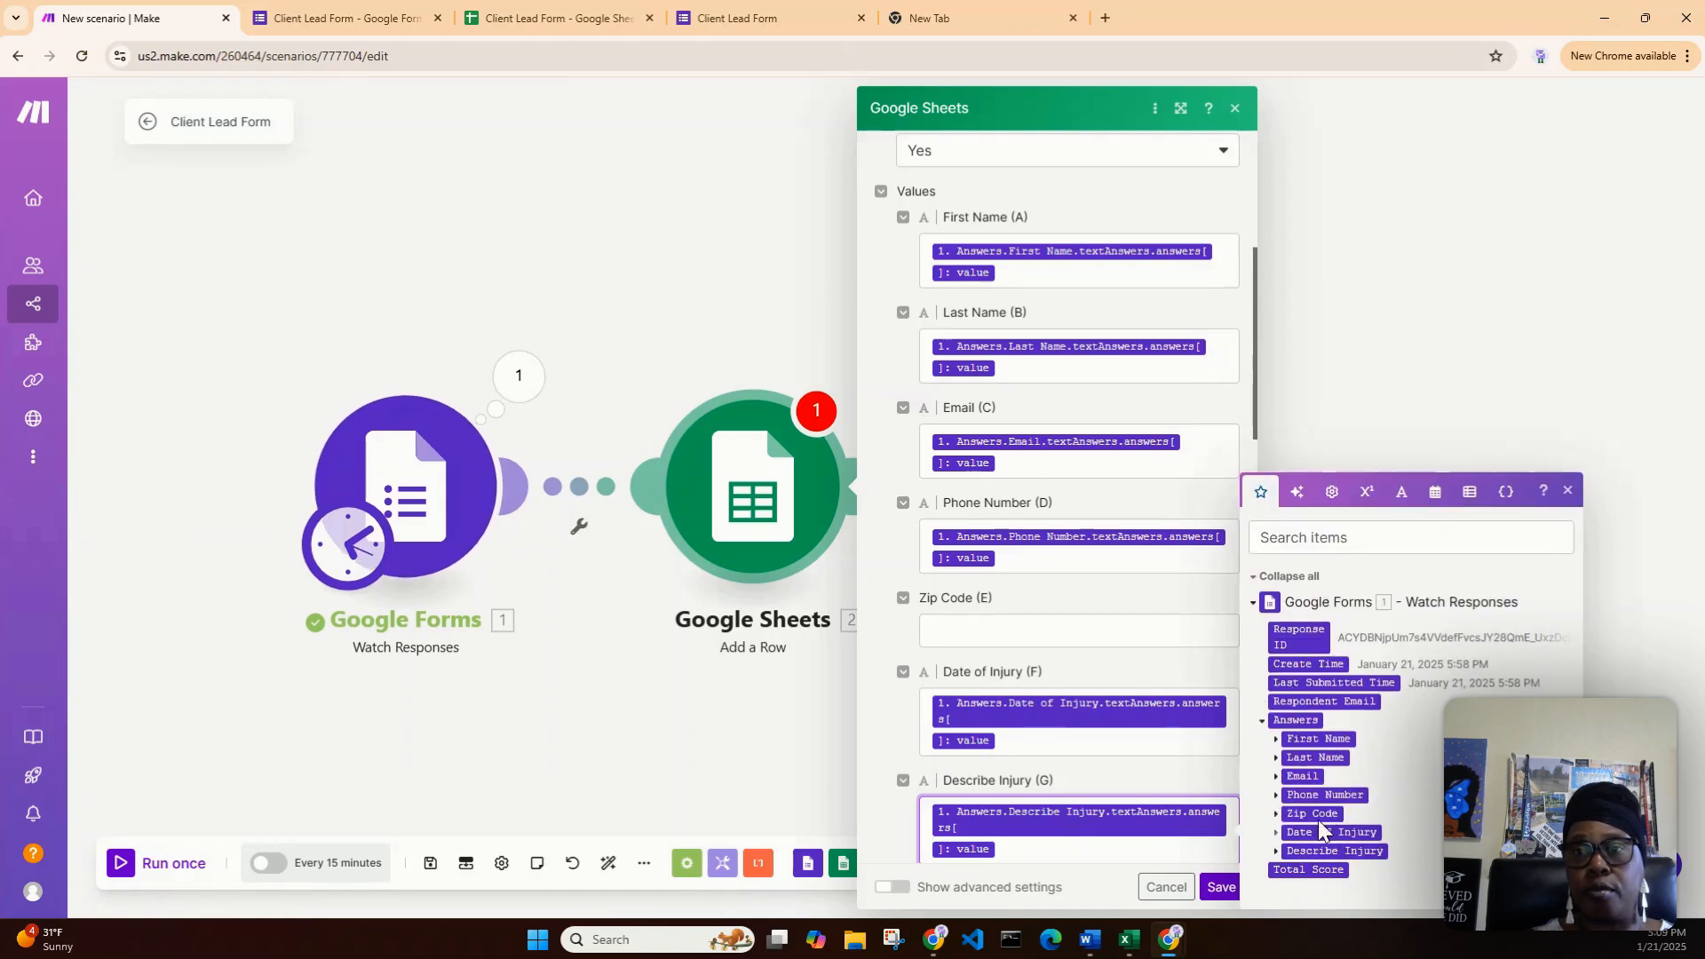
left_click(1190, 687)
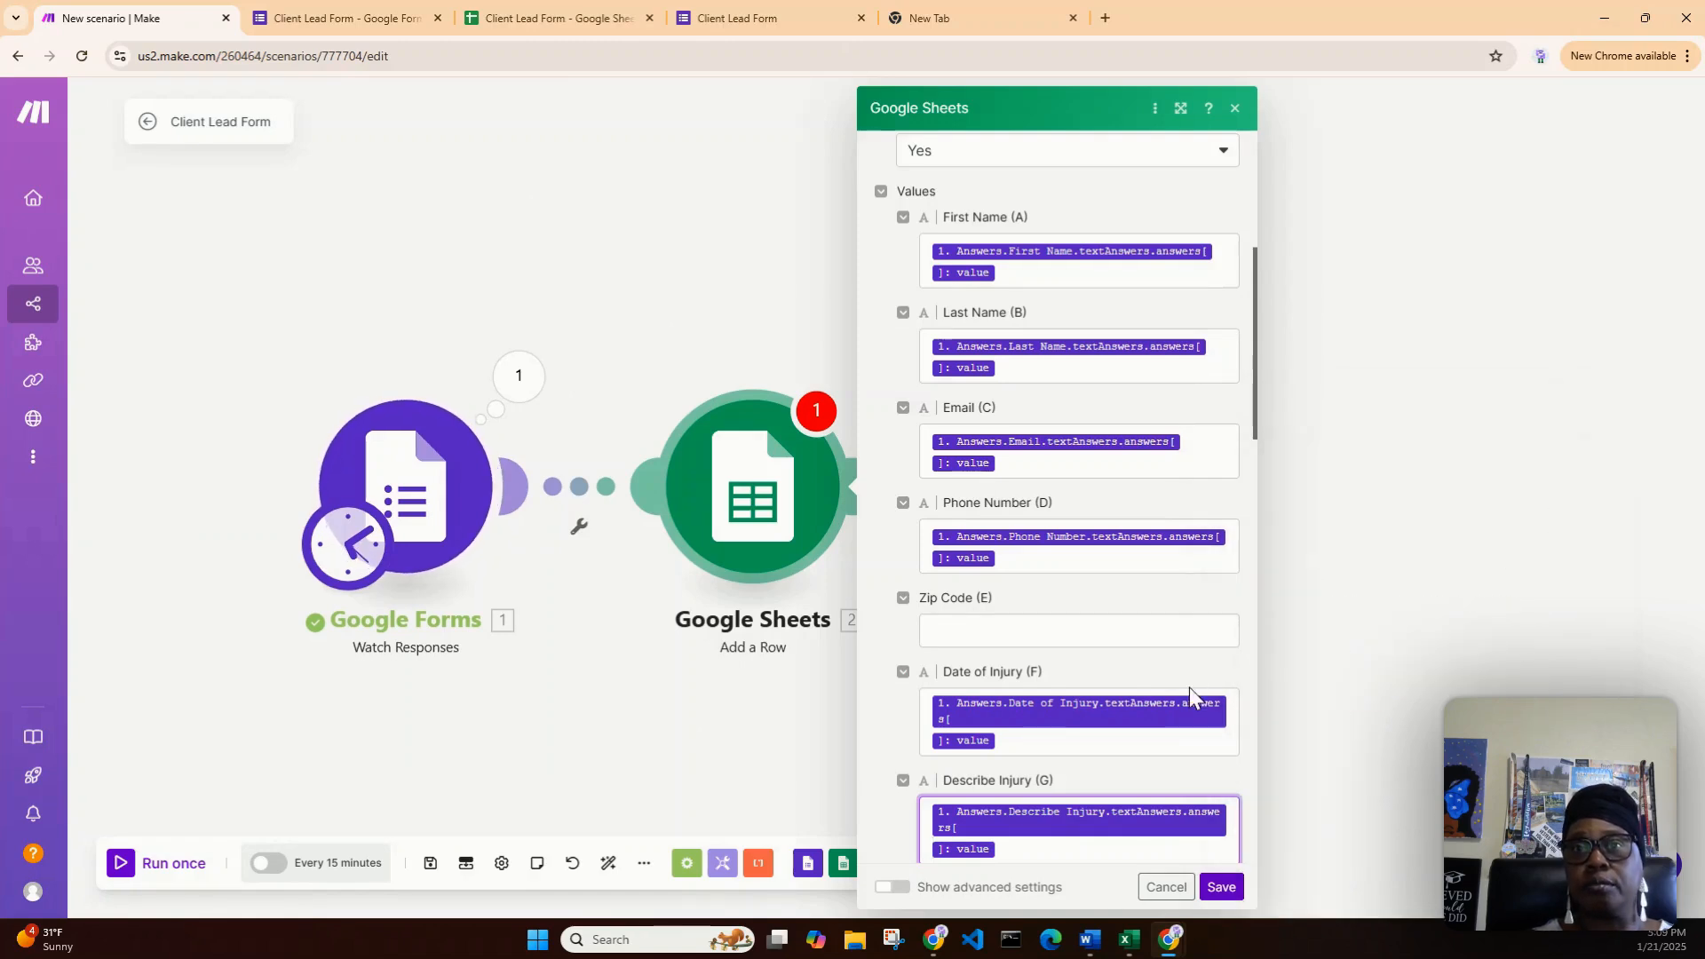
scroll(1190, 688, "down", 4)
- Enter FALSE in both New Lead (H) and Initial Contact (I)
left_click(990, 568)
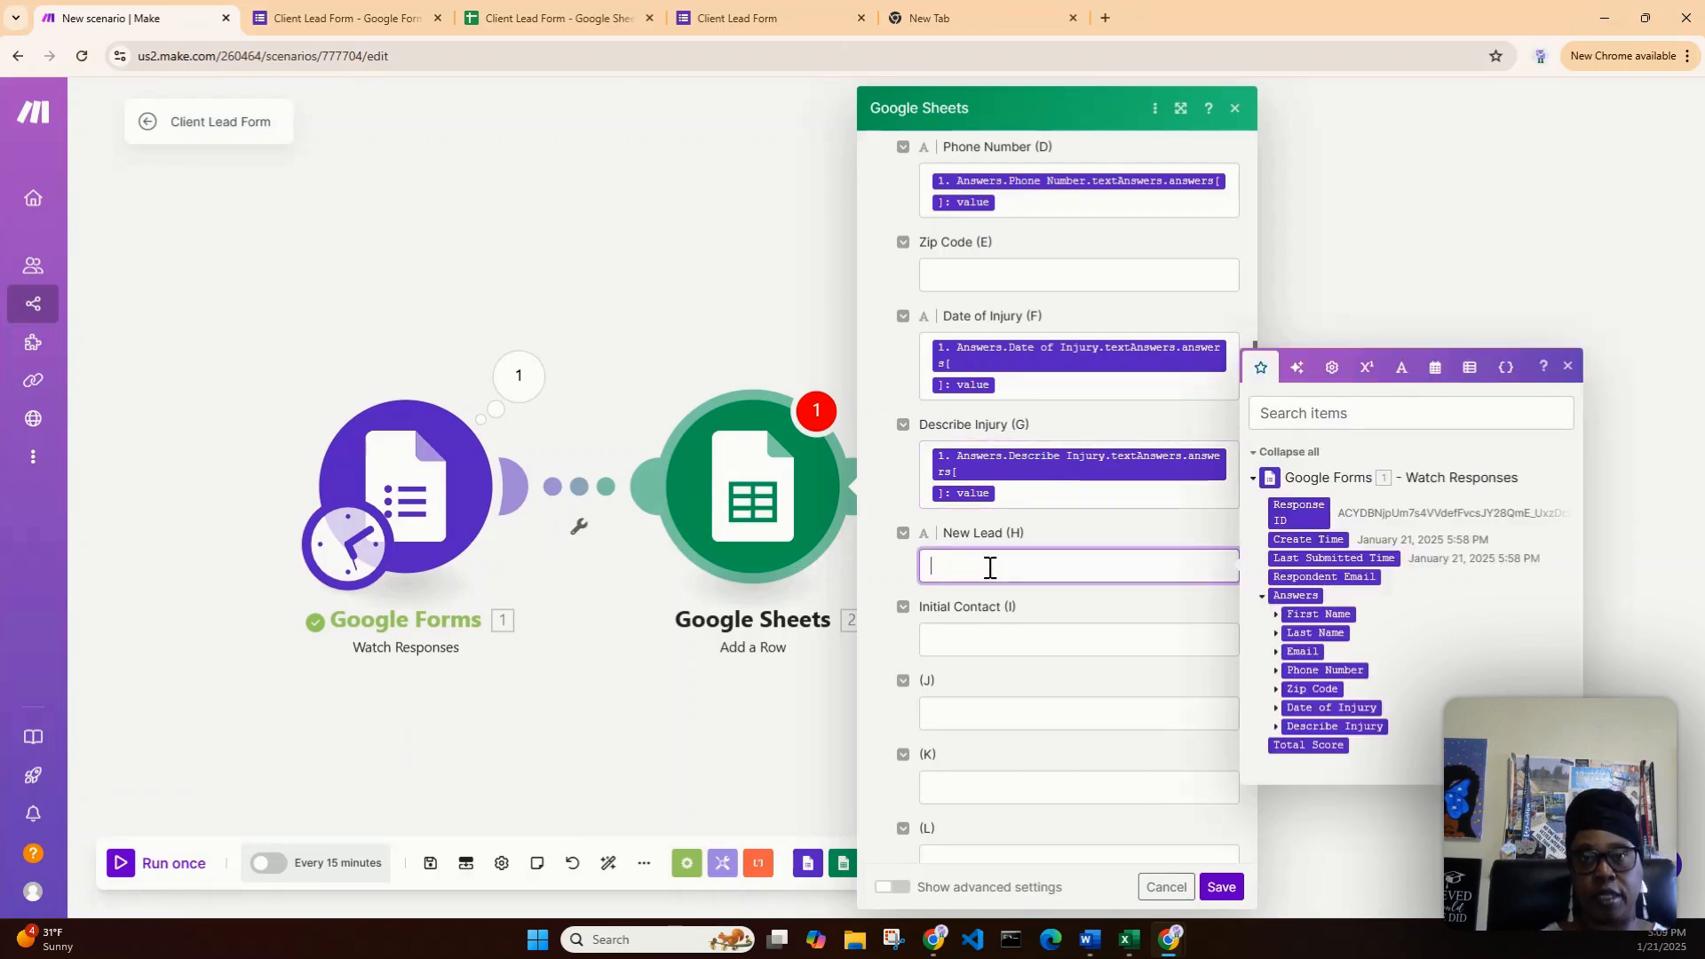
type("FALSE")
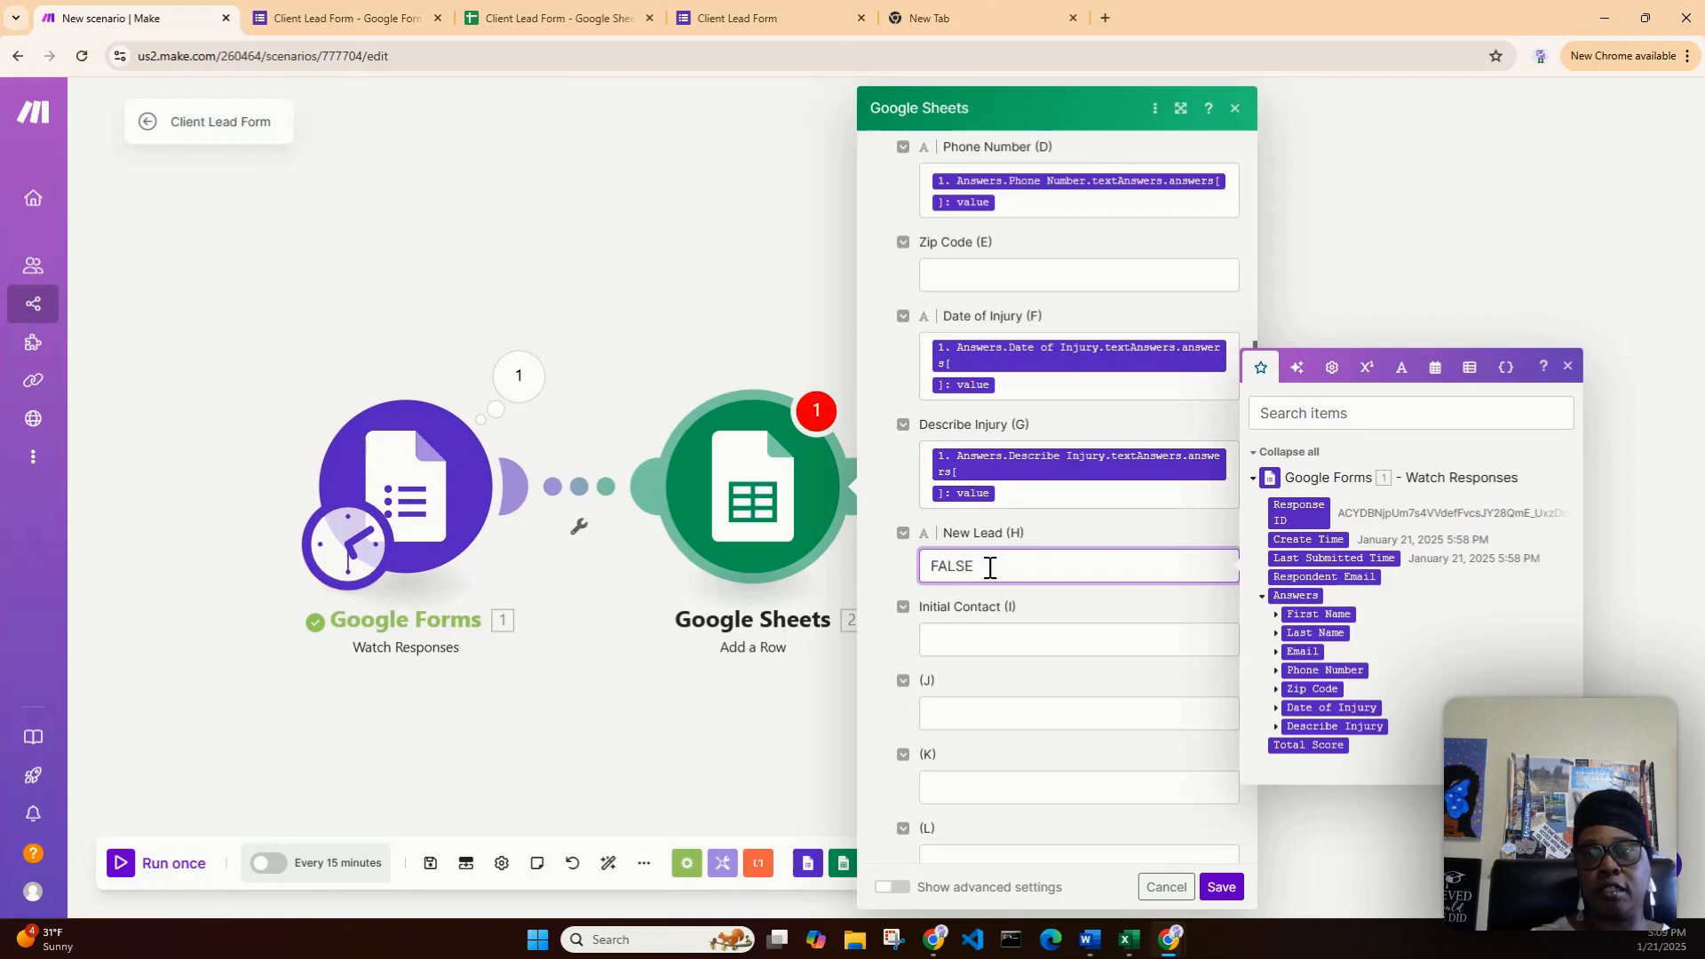
left_click(971, 637)
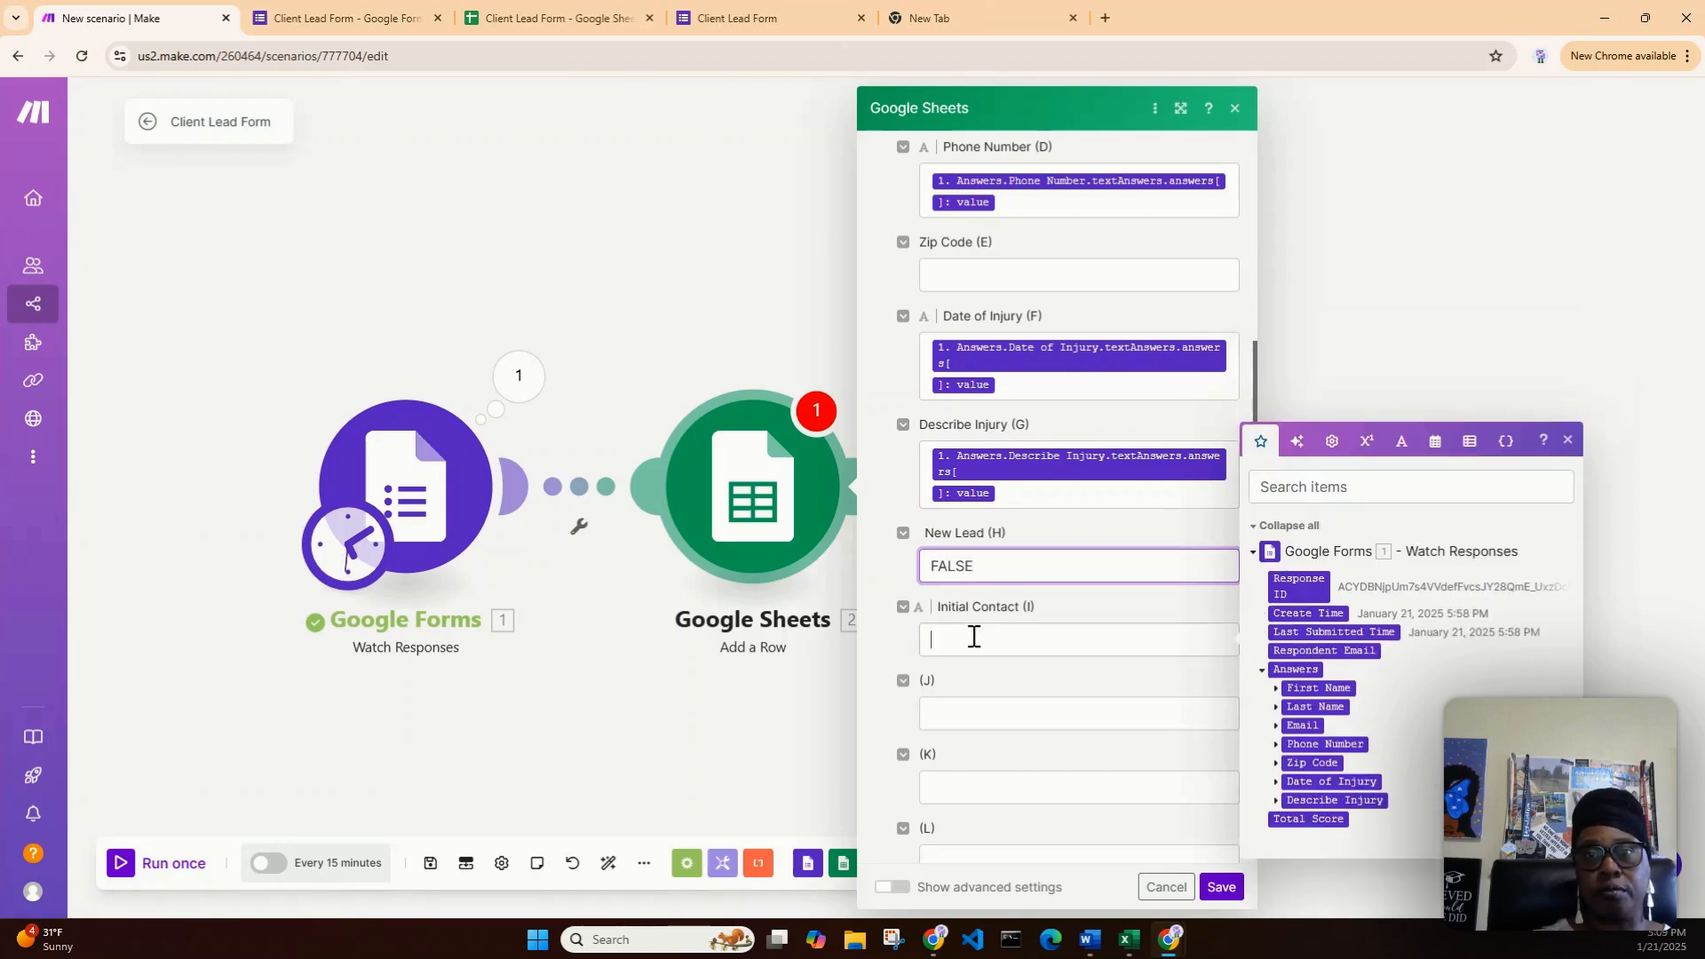
type("FA")
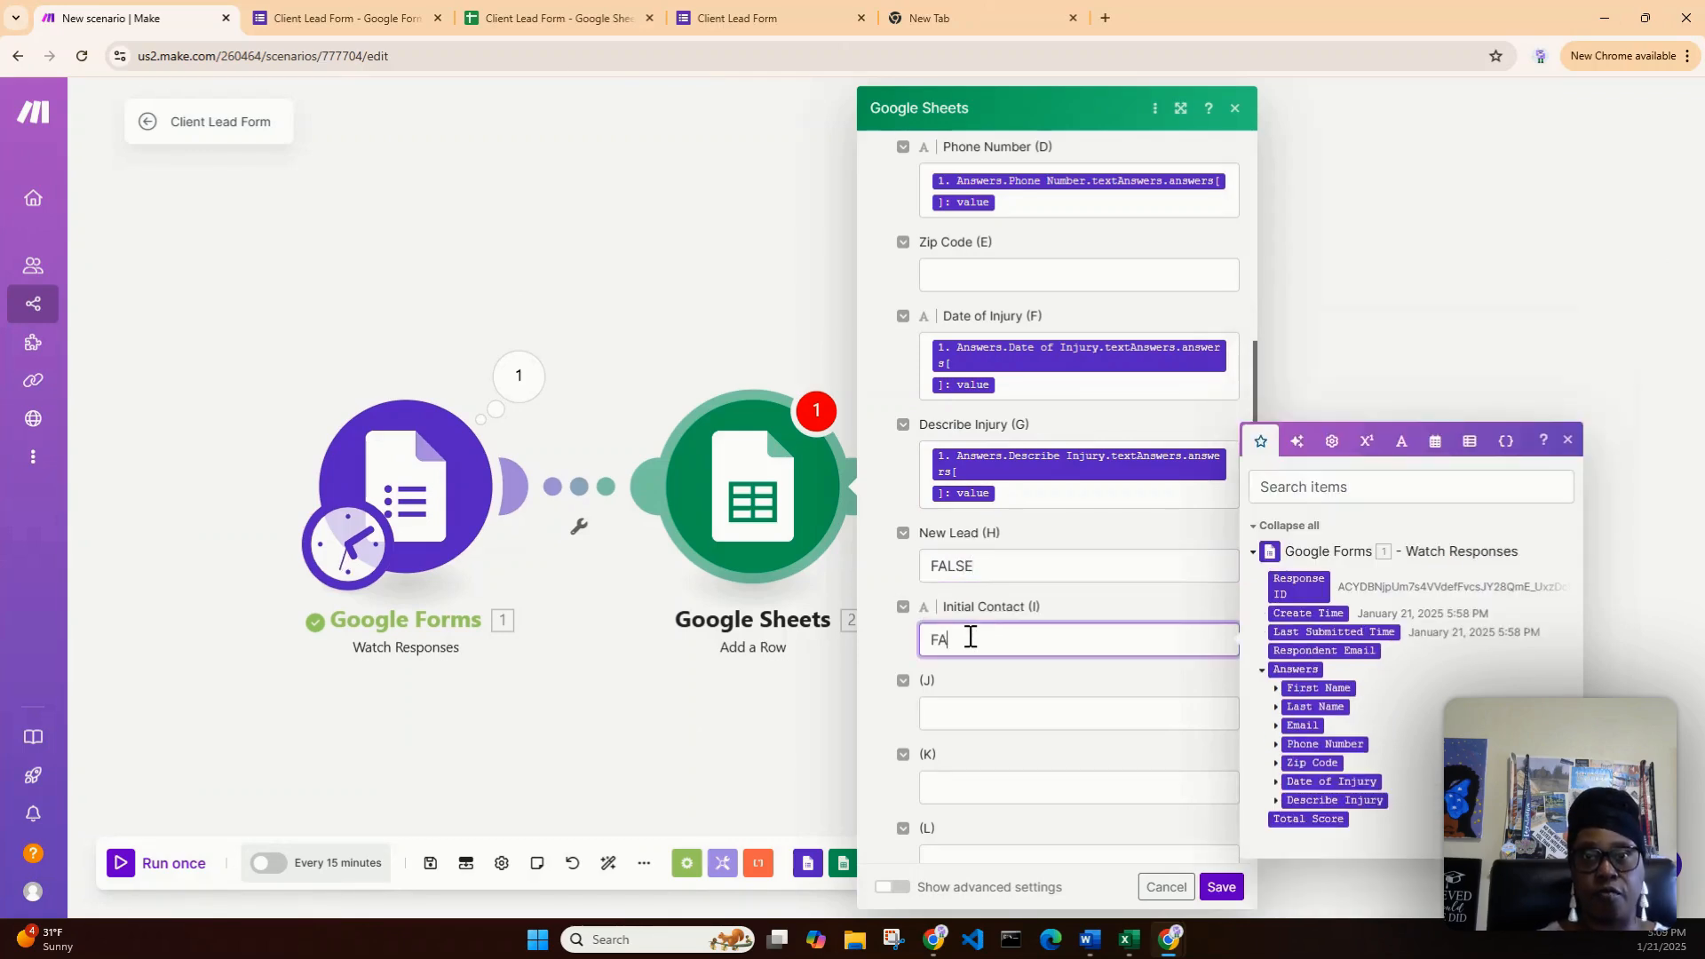
type("LSE")
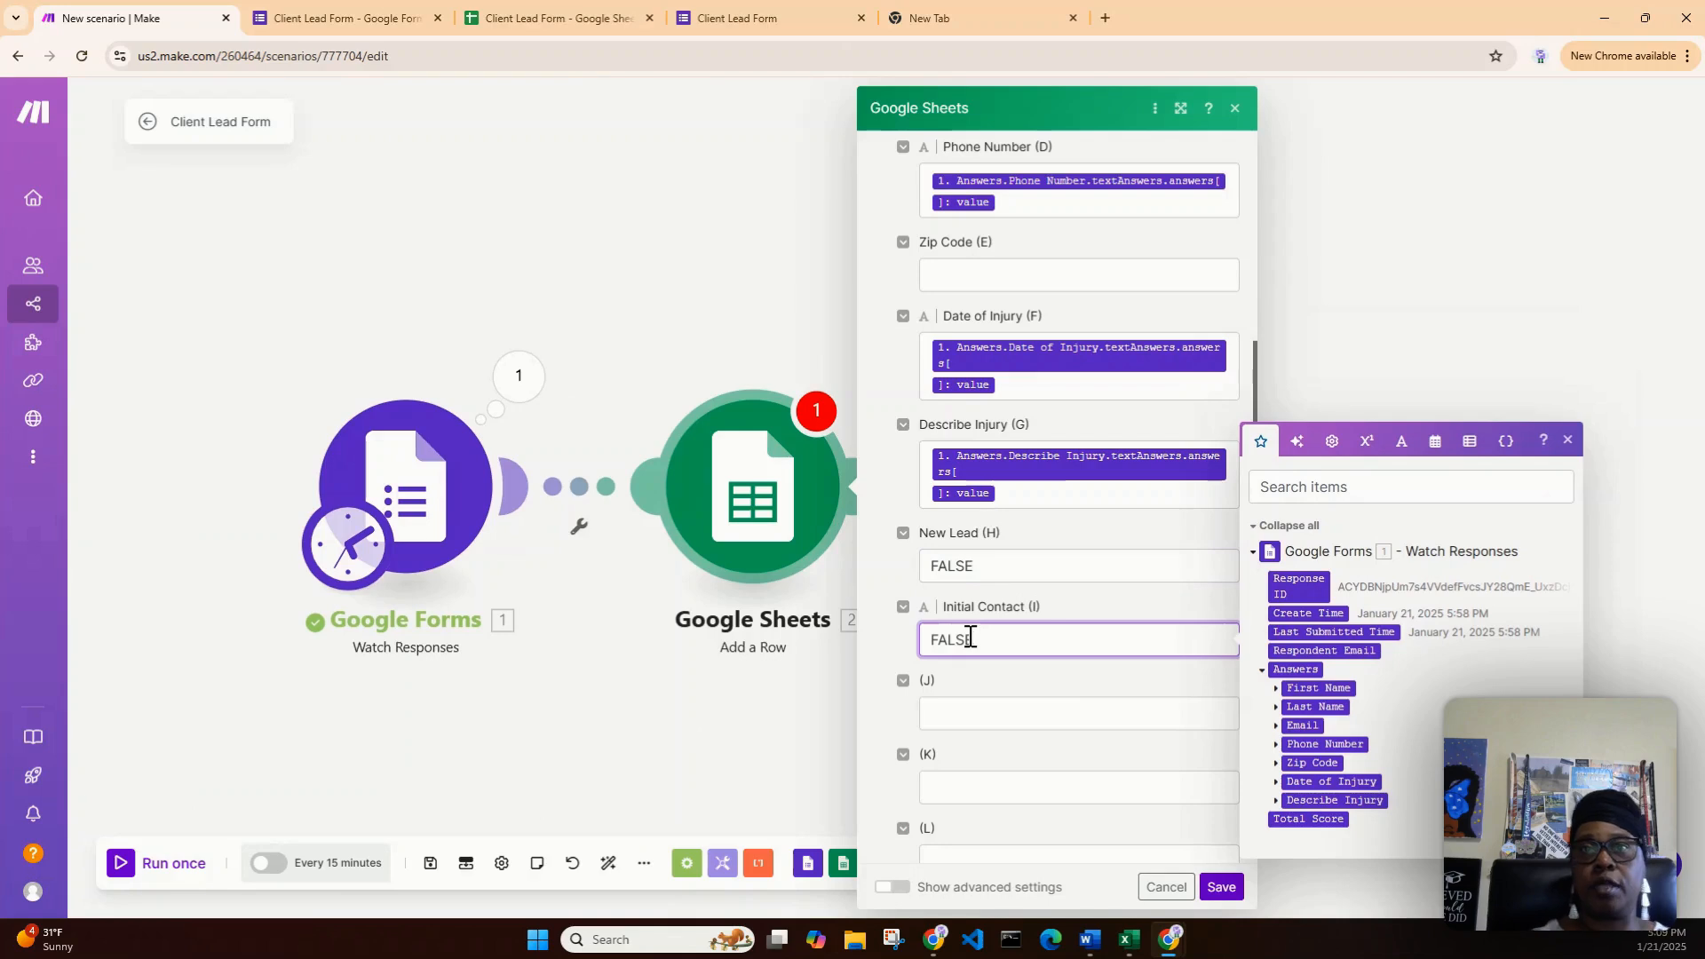
- Save the Add a Row module settings after reopening the module
left_click(1445, 346)
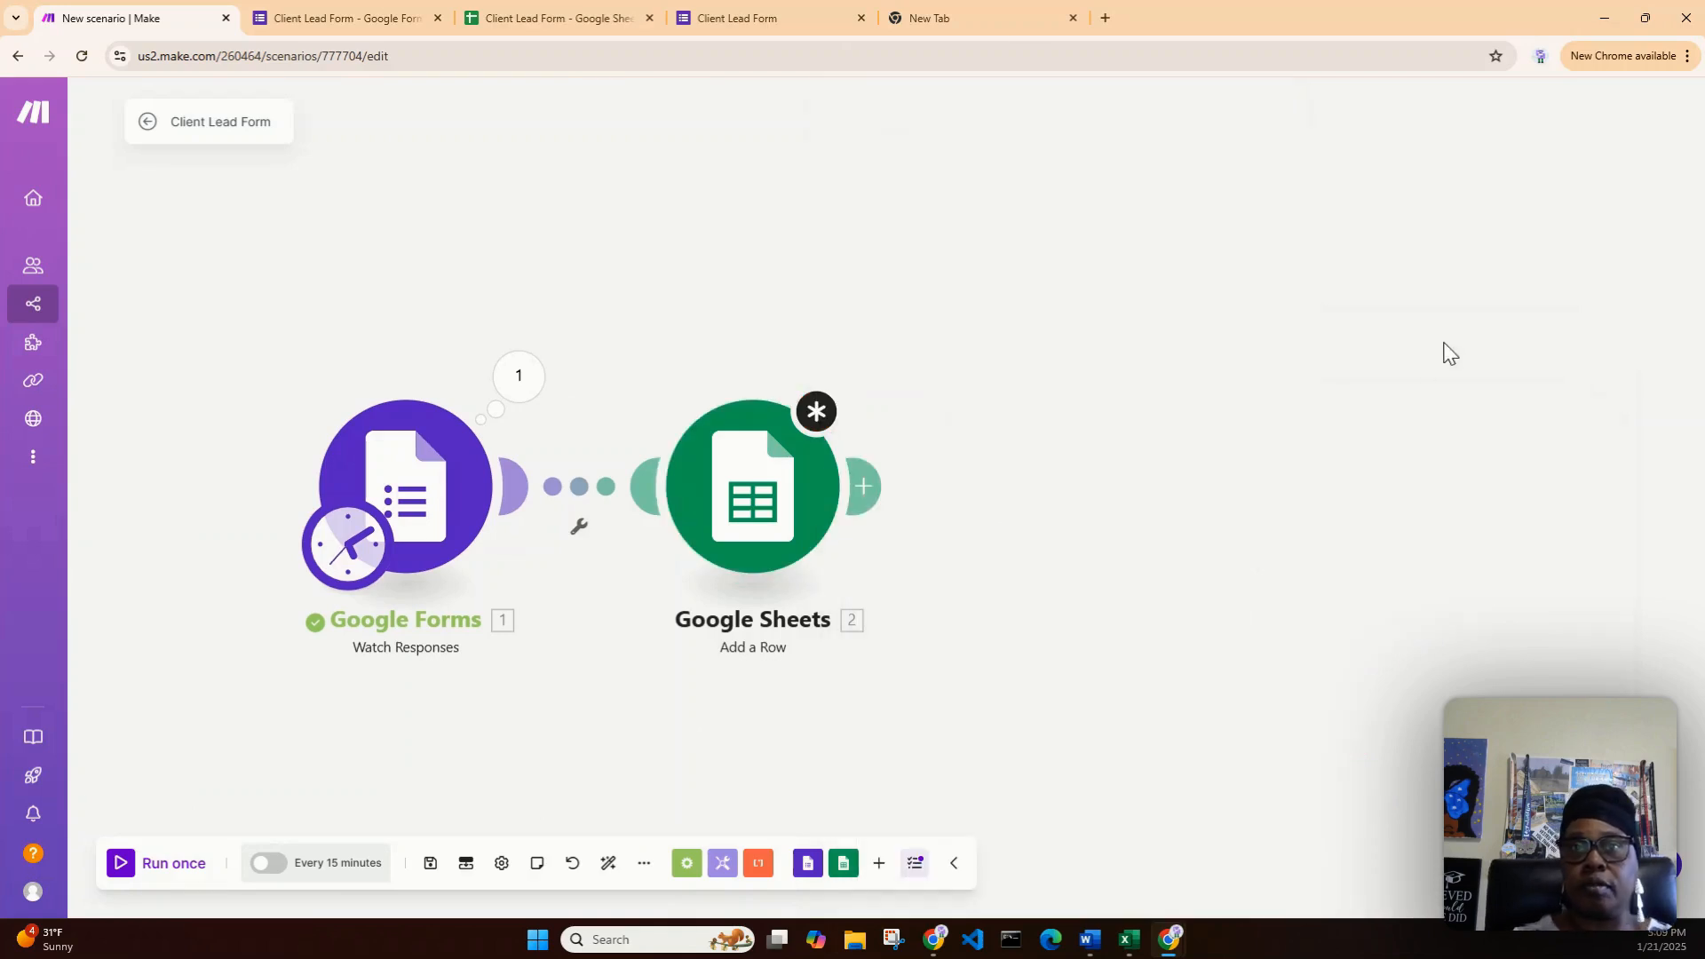
left_click(755, 493)
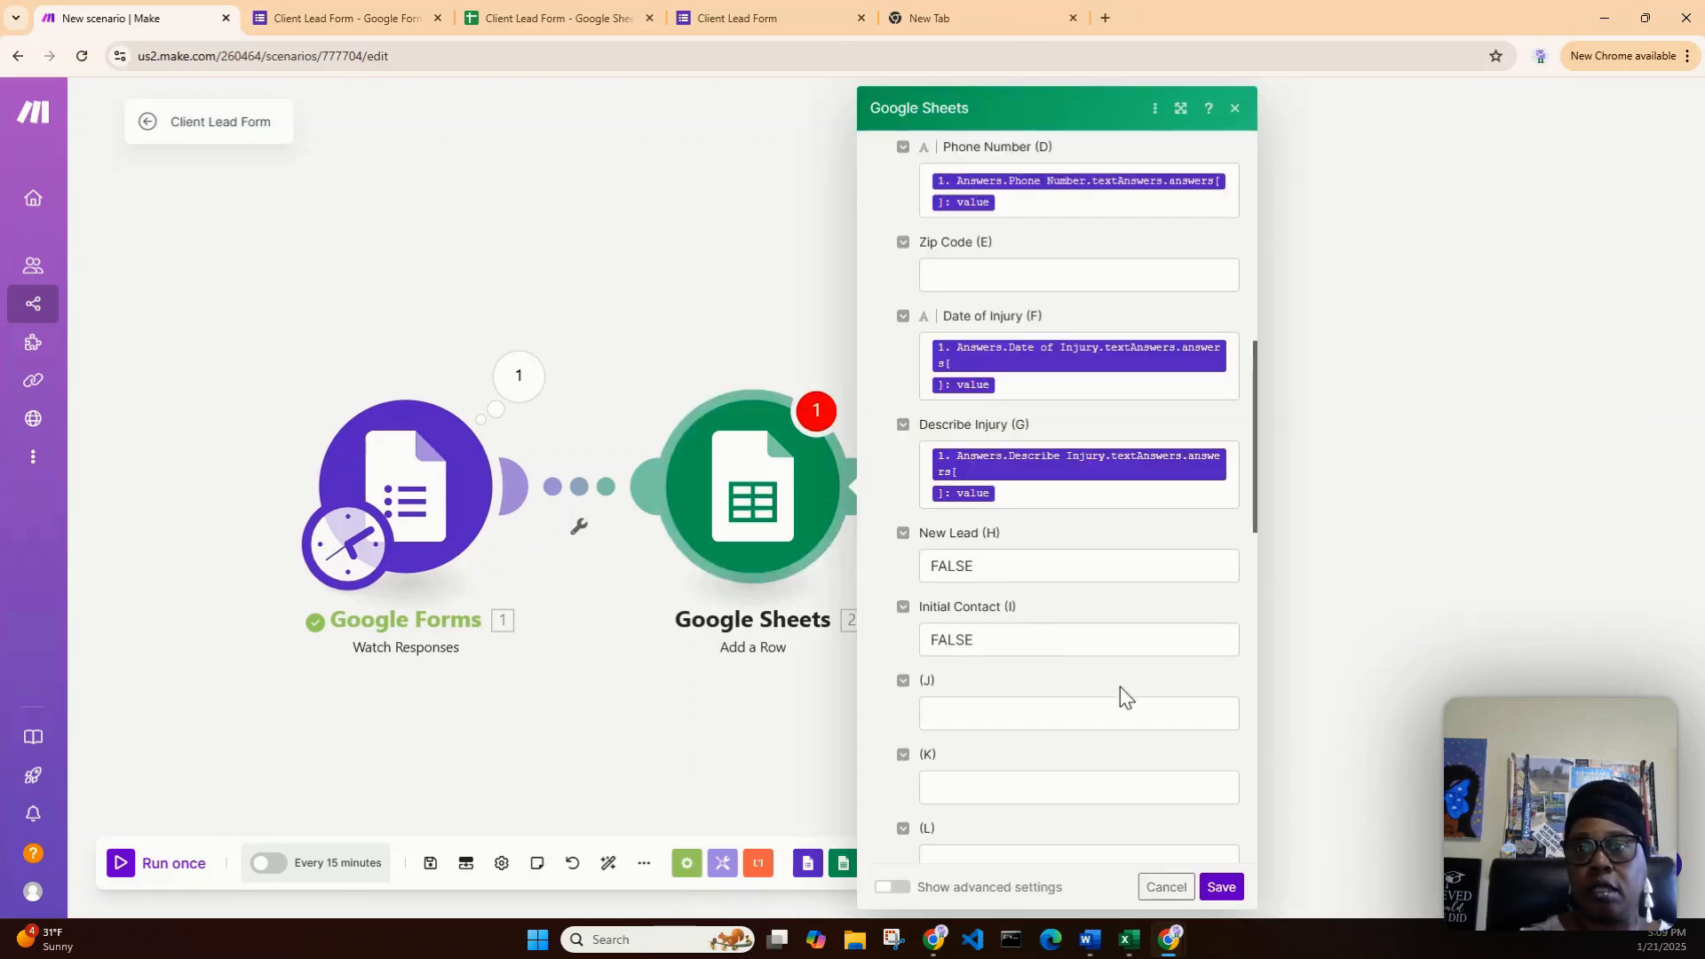
left_click(1222, 888)
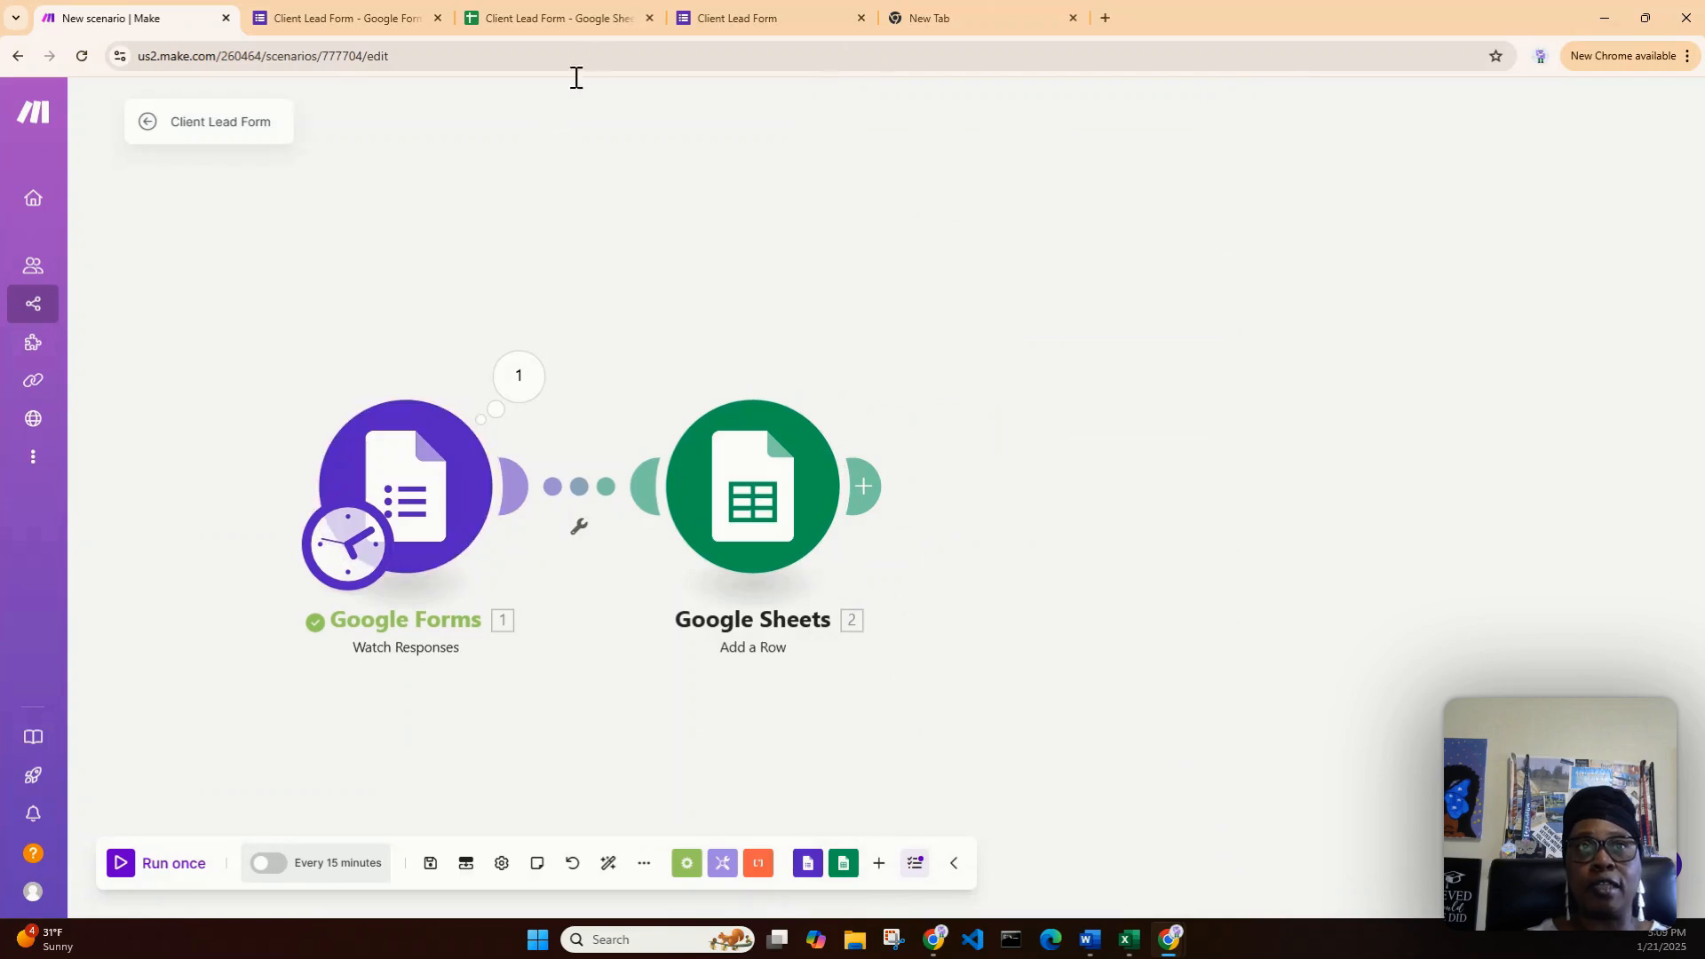
left_click(586, 17)
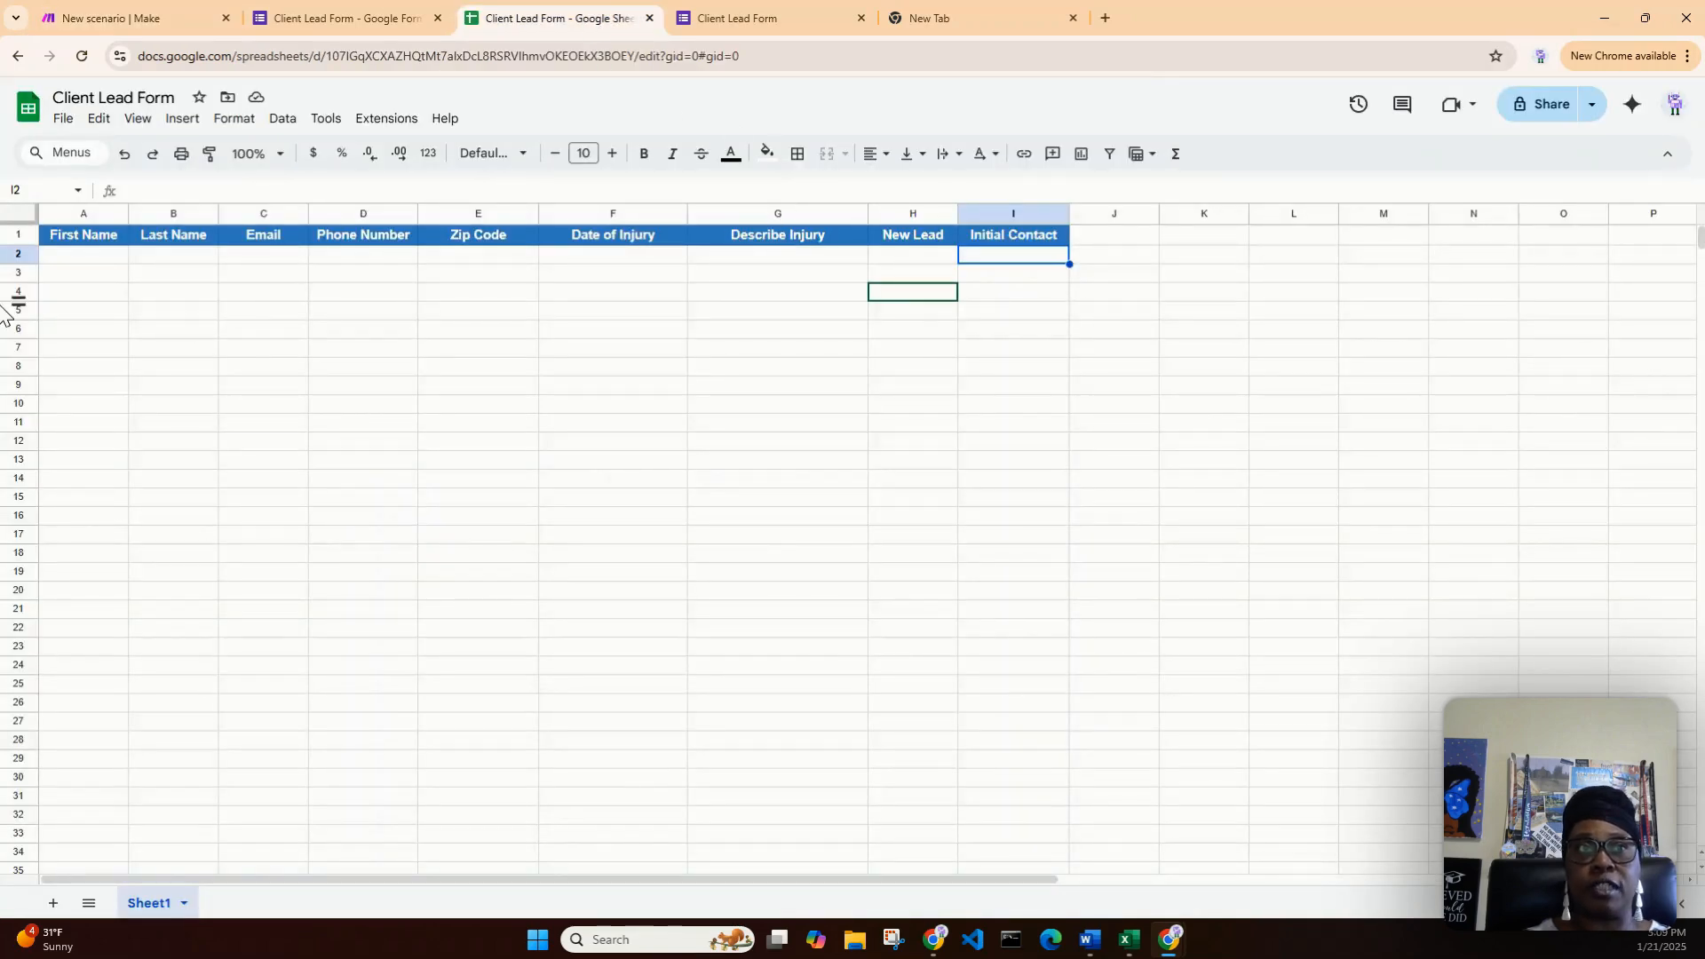
left_click(57, 256)
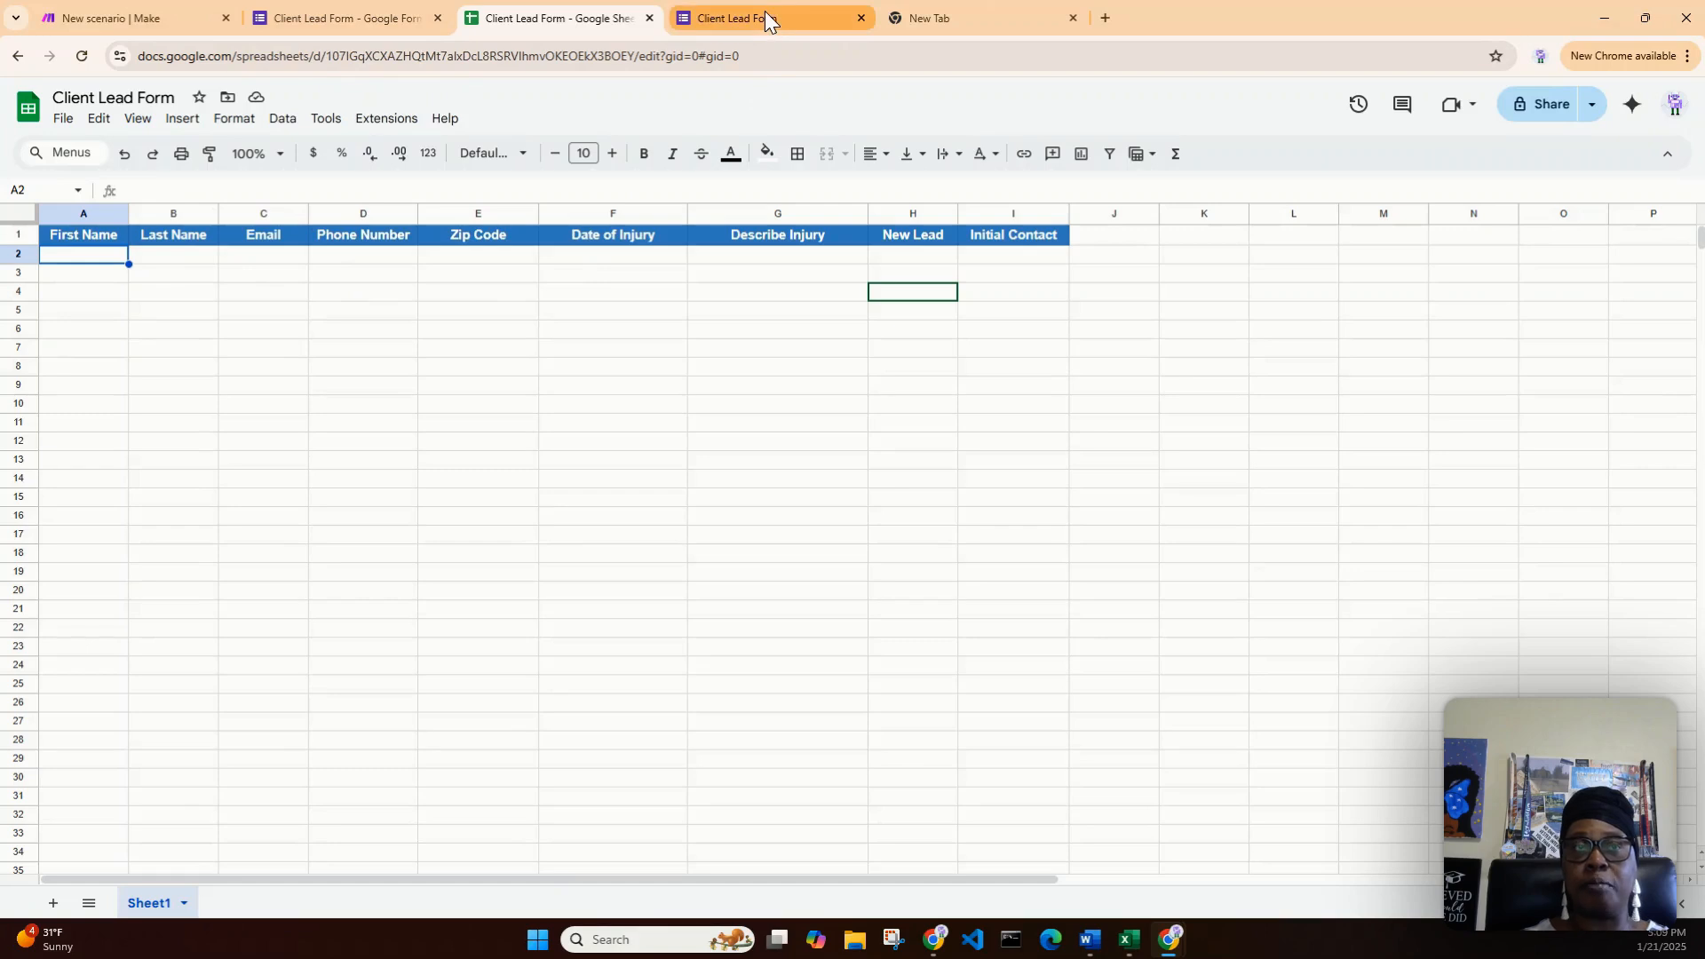
left_click(116, 16)
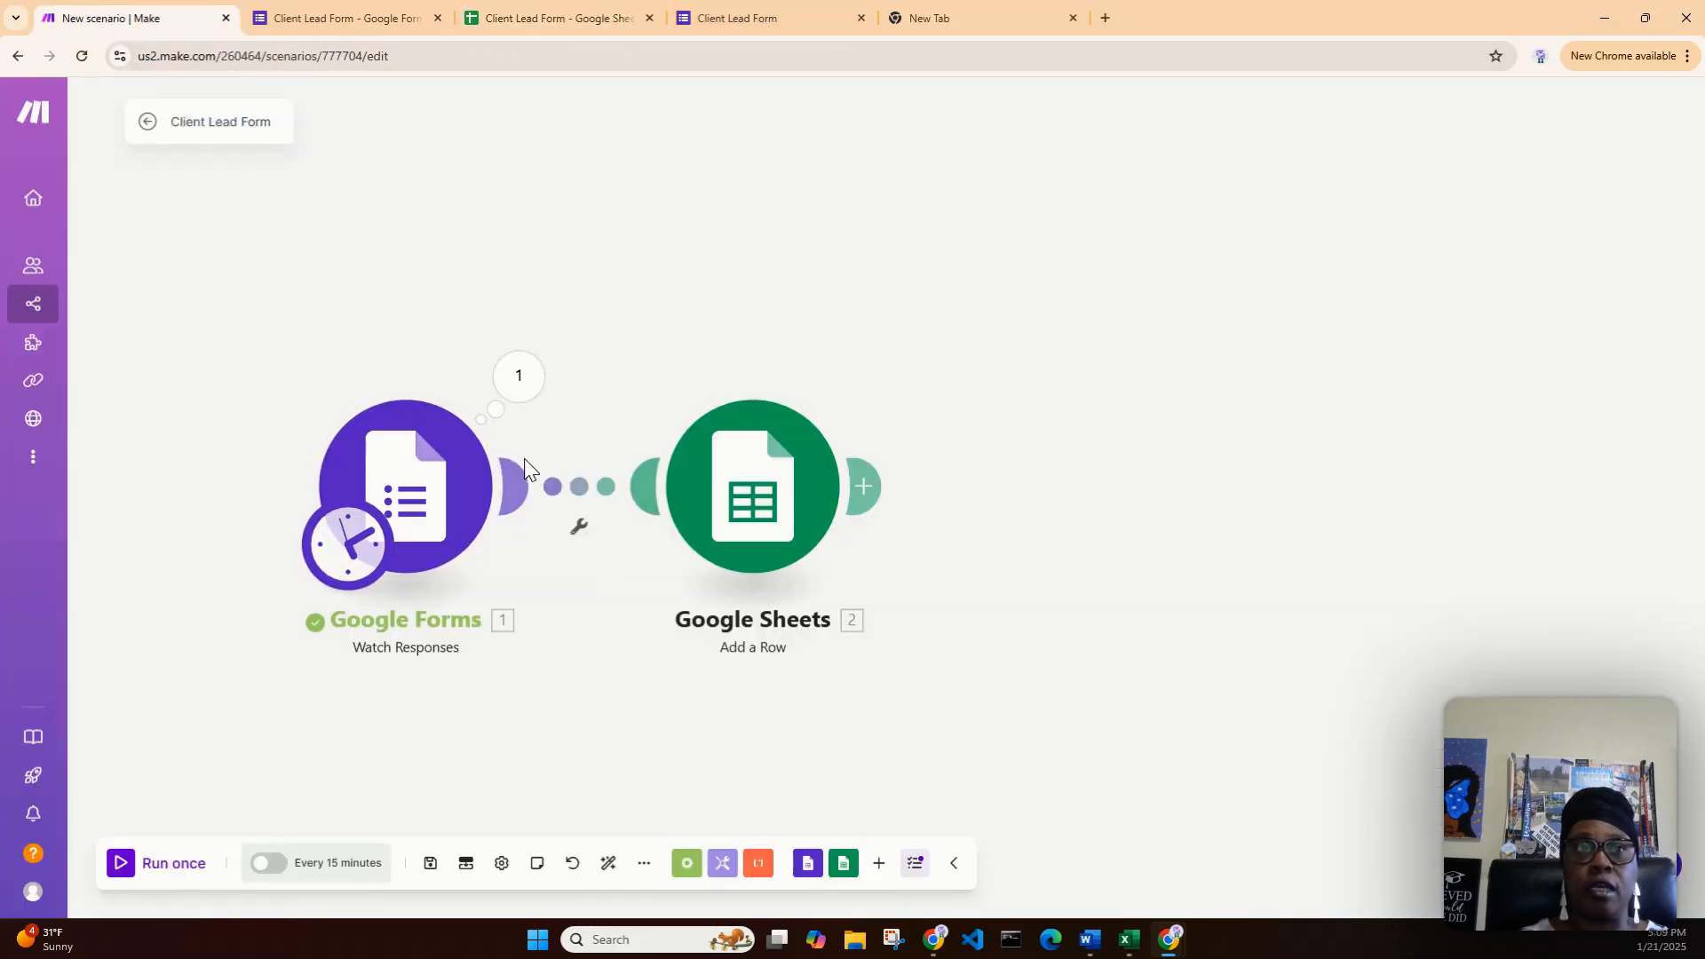
- Check the Watch Responses settings and its 'Choose where to start' option, cancelling both unchanged
left_click(424, 486)
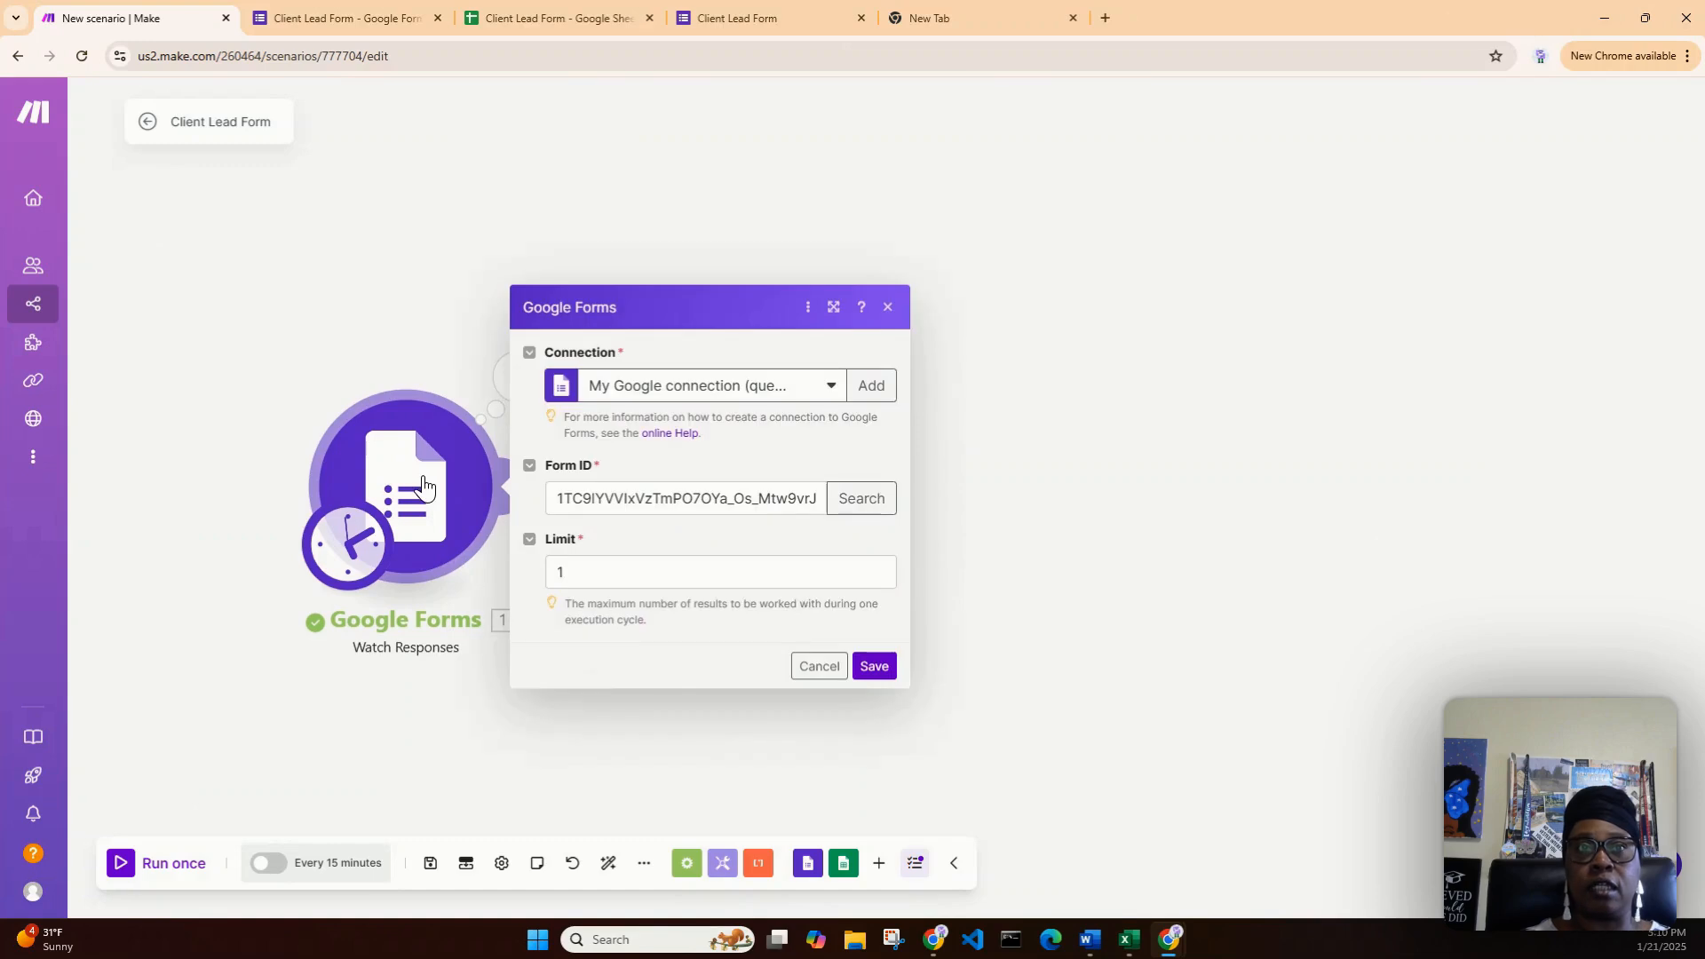
left_click(821, 668)
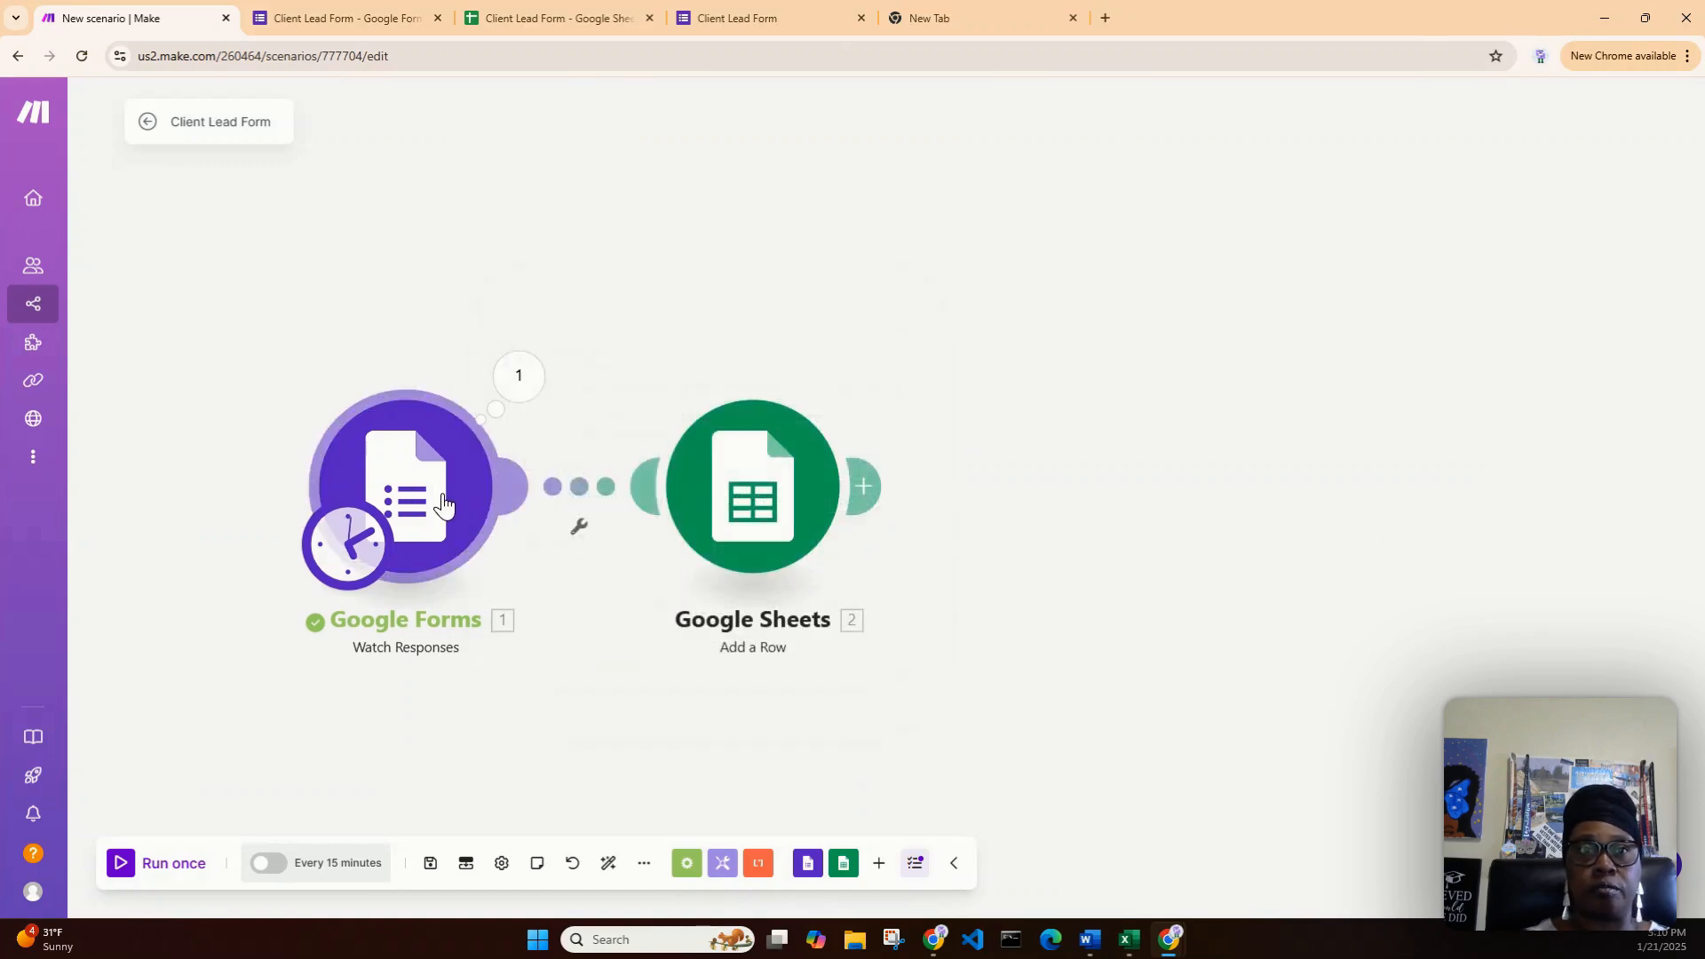
right_click(447, 499)
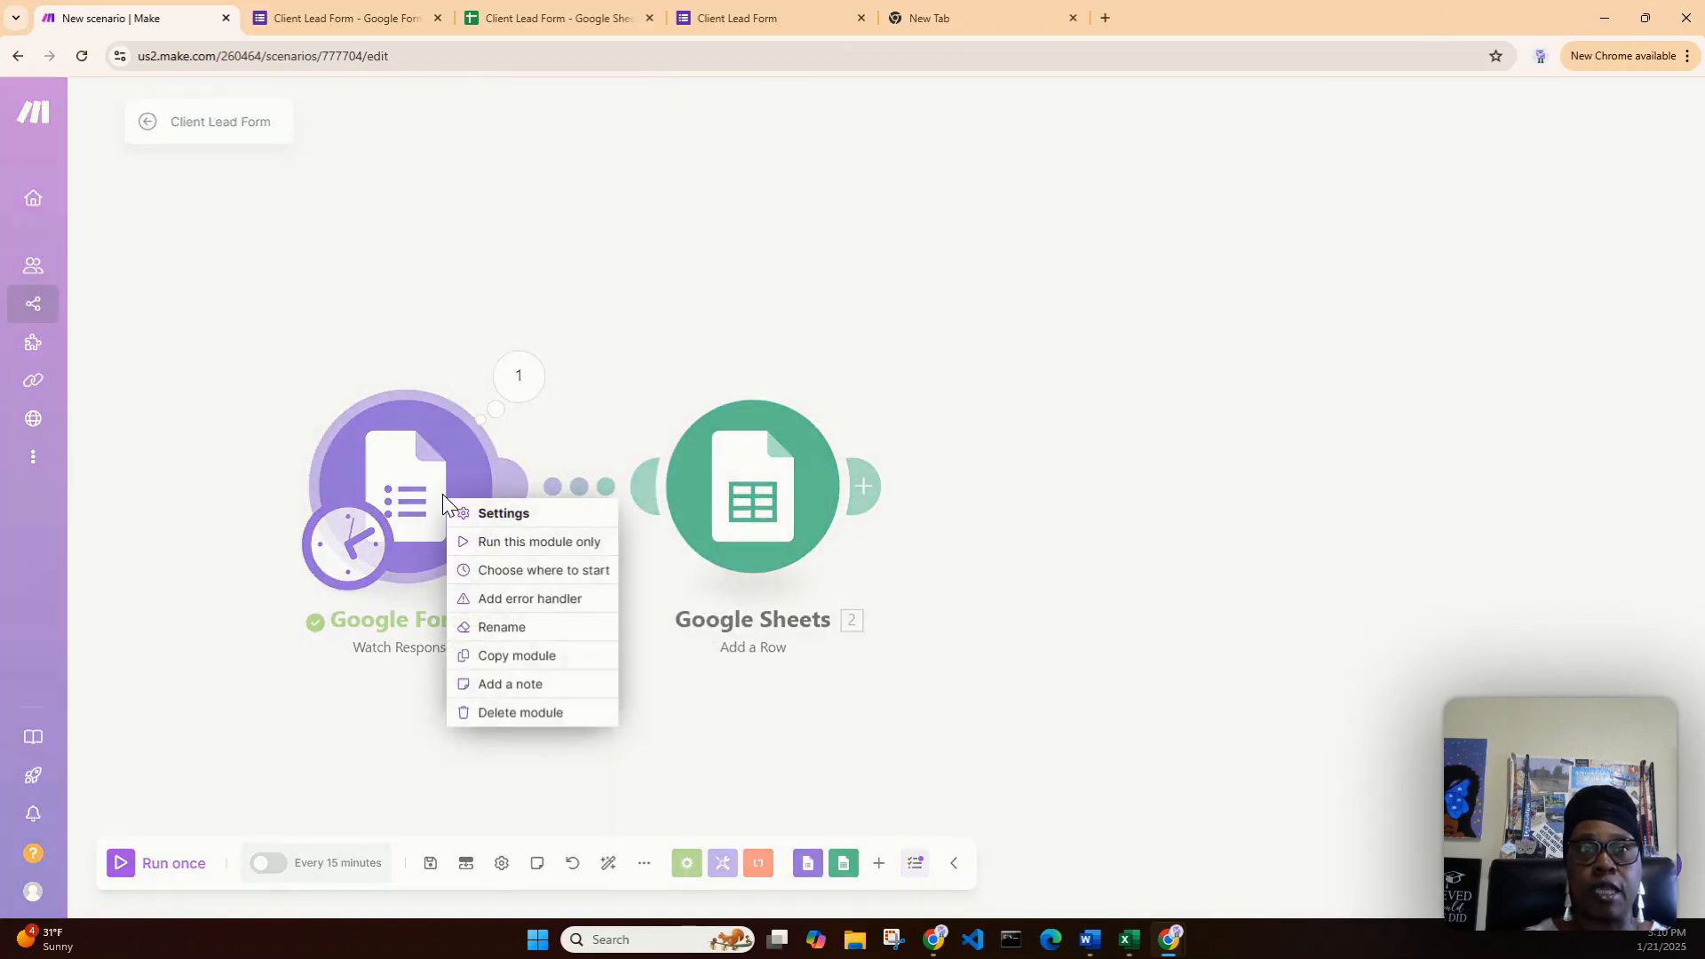
left_click(510, 573)
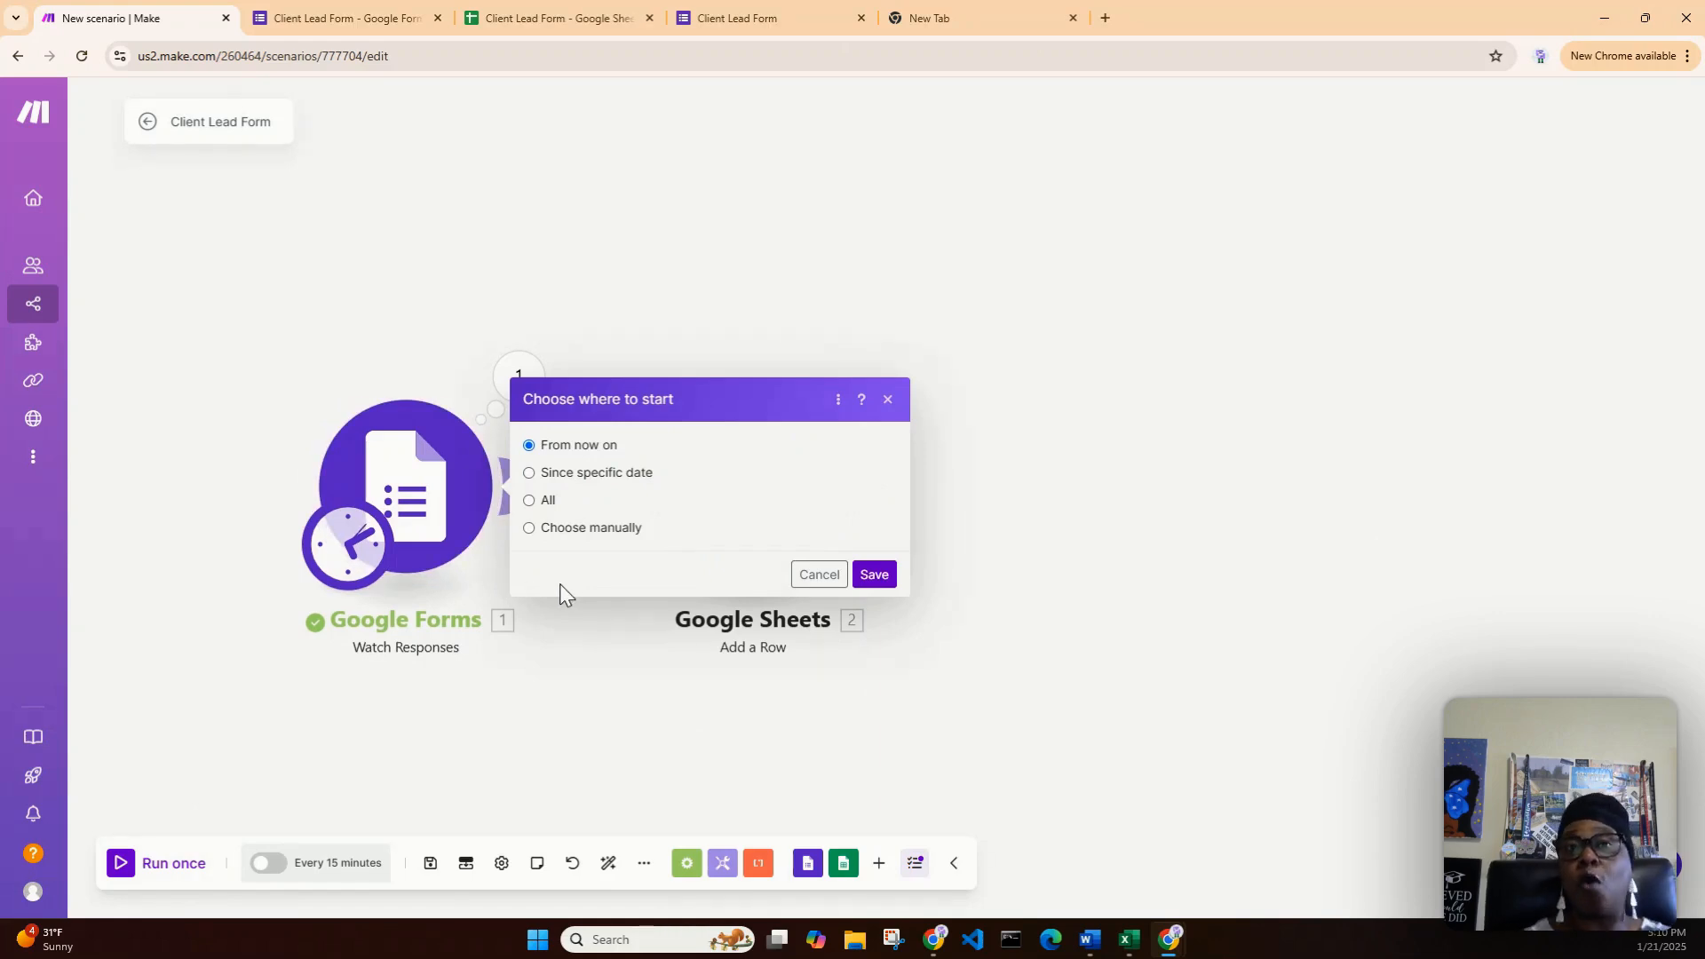
left_click(826, 575)
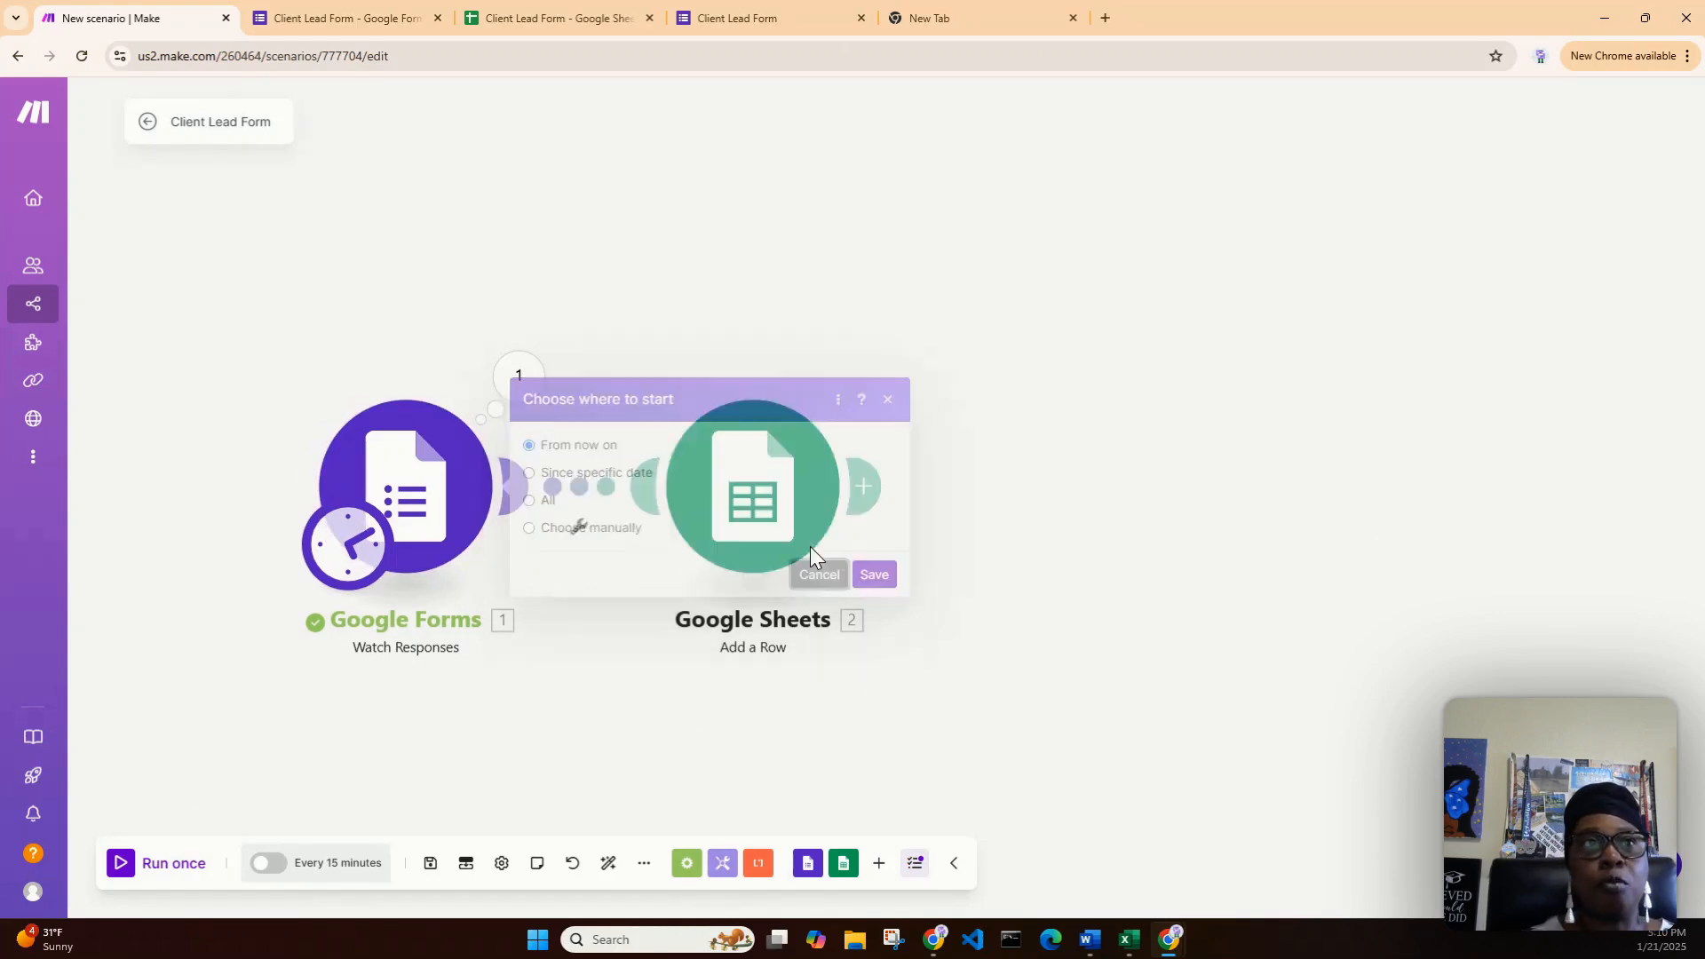
- Close the old confirmation page and copy the Client Lead Form's responder link
left_click(746, 20)
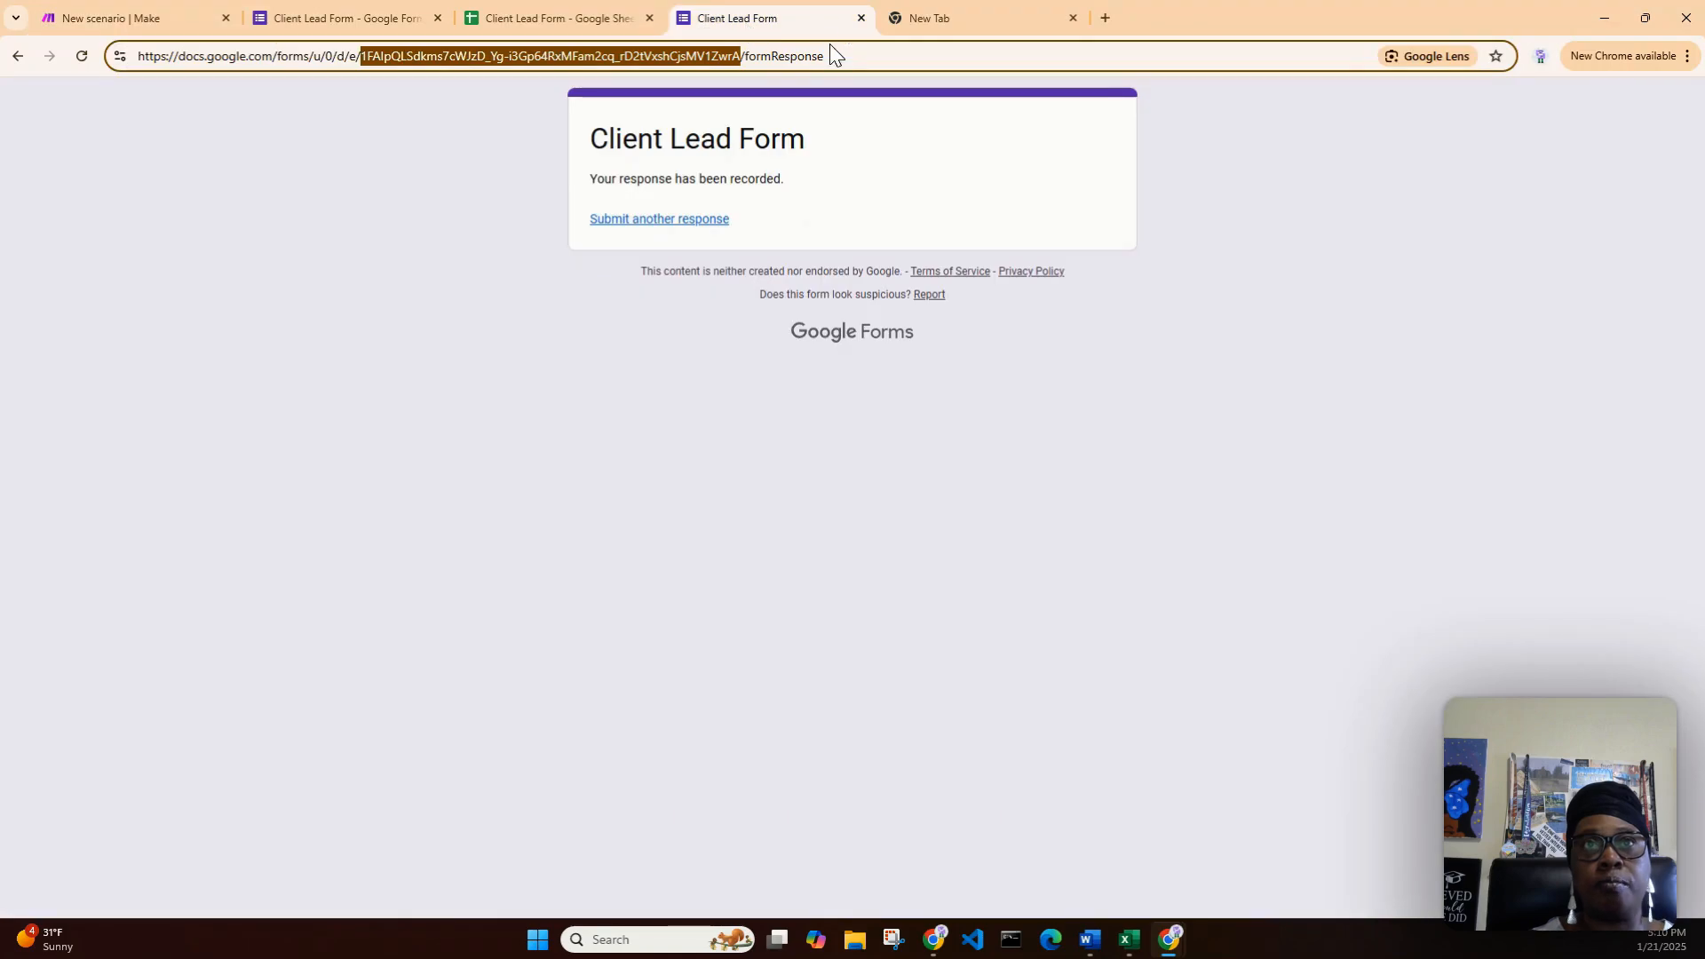
left_click(860, 16)
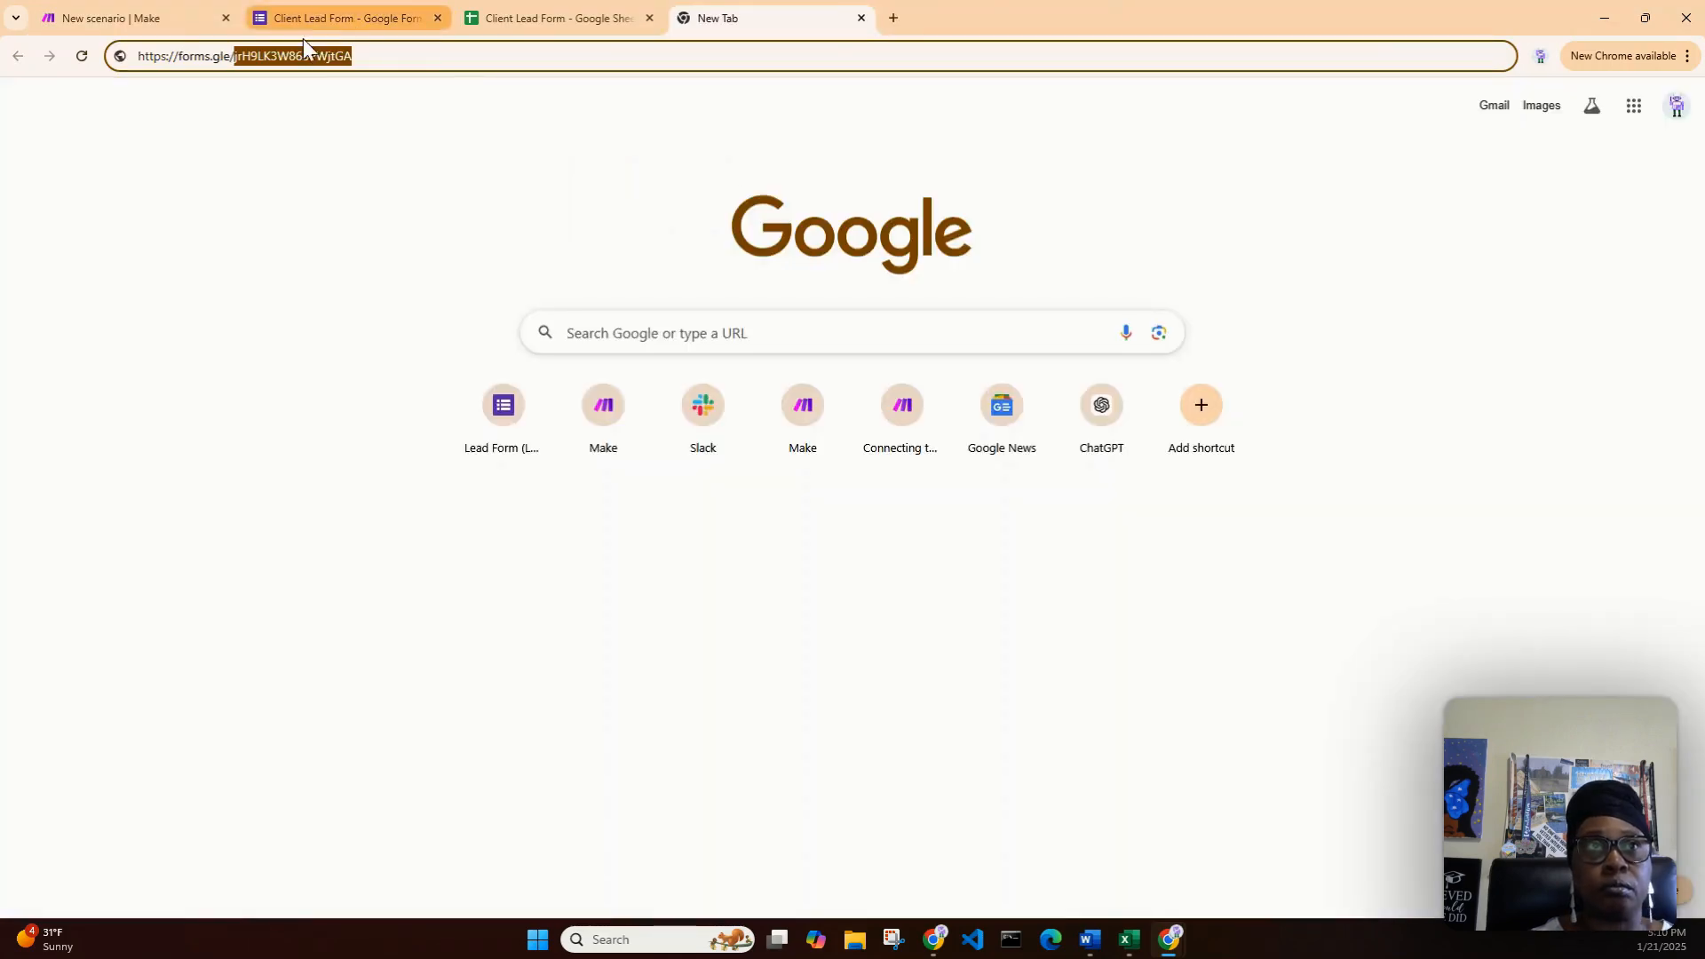
left_click(338, 17)
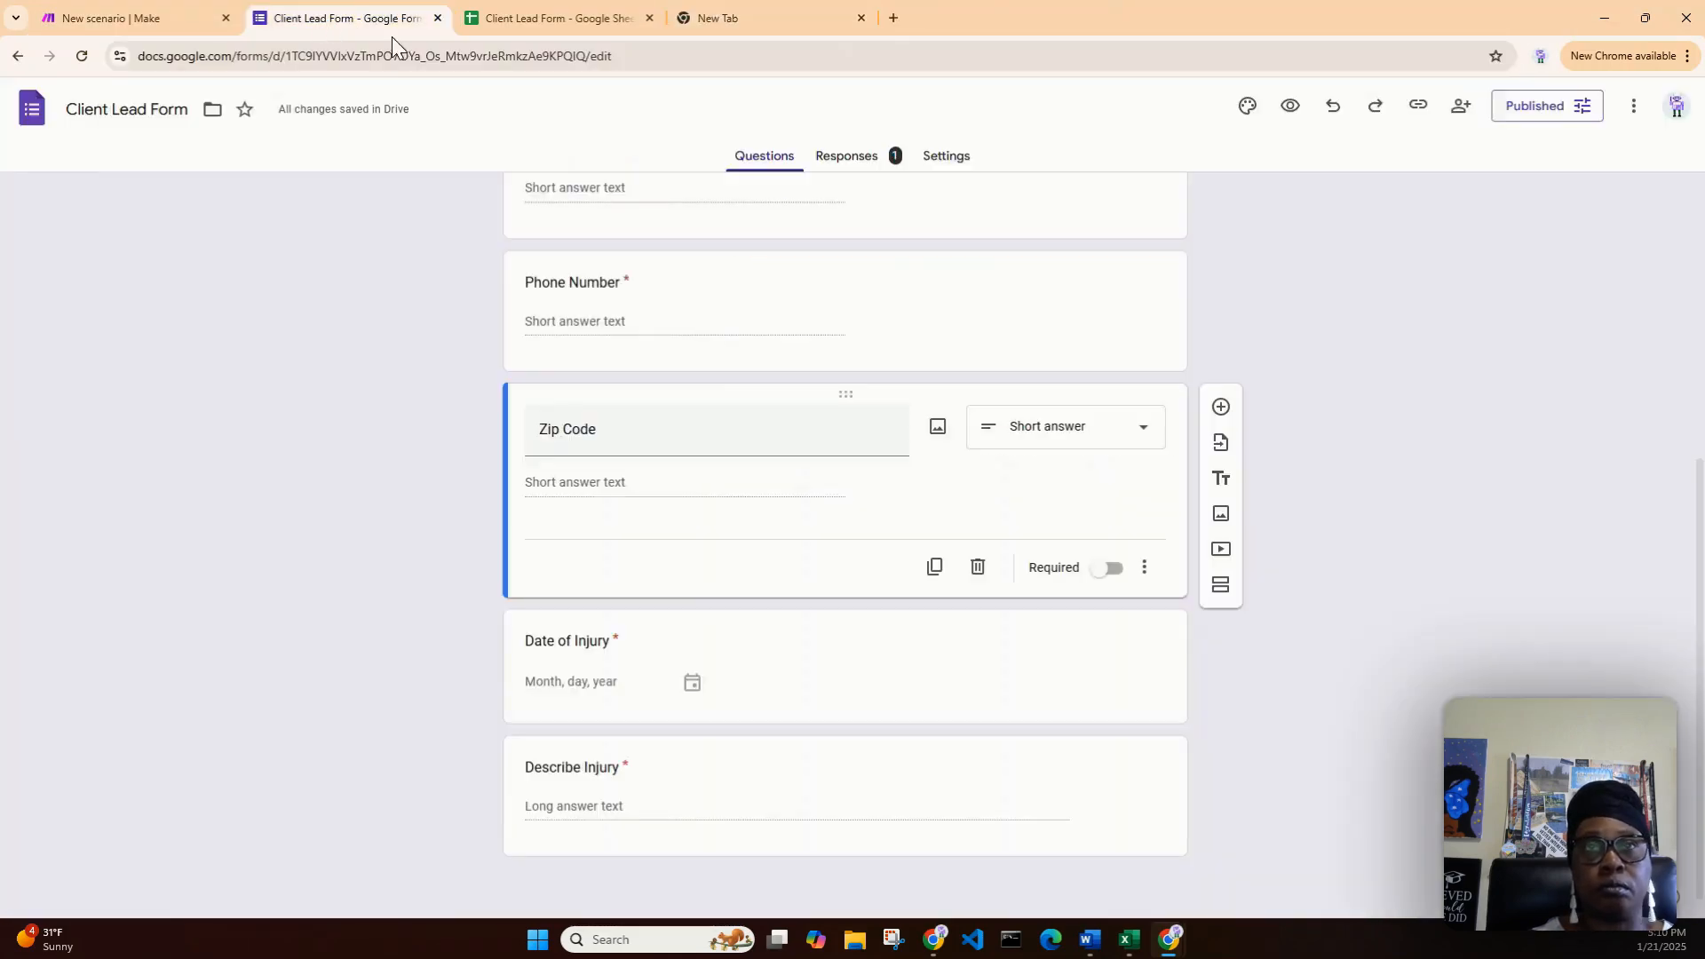
left_click(1419, 107)
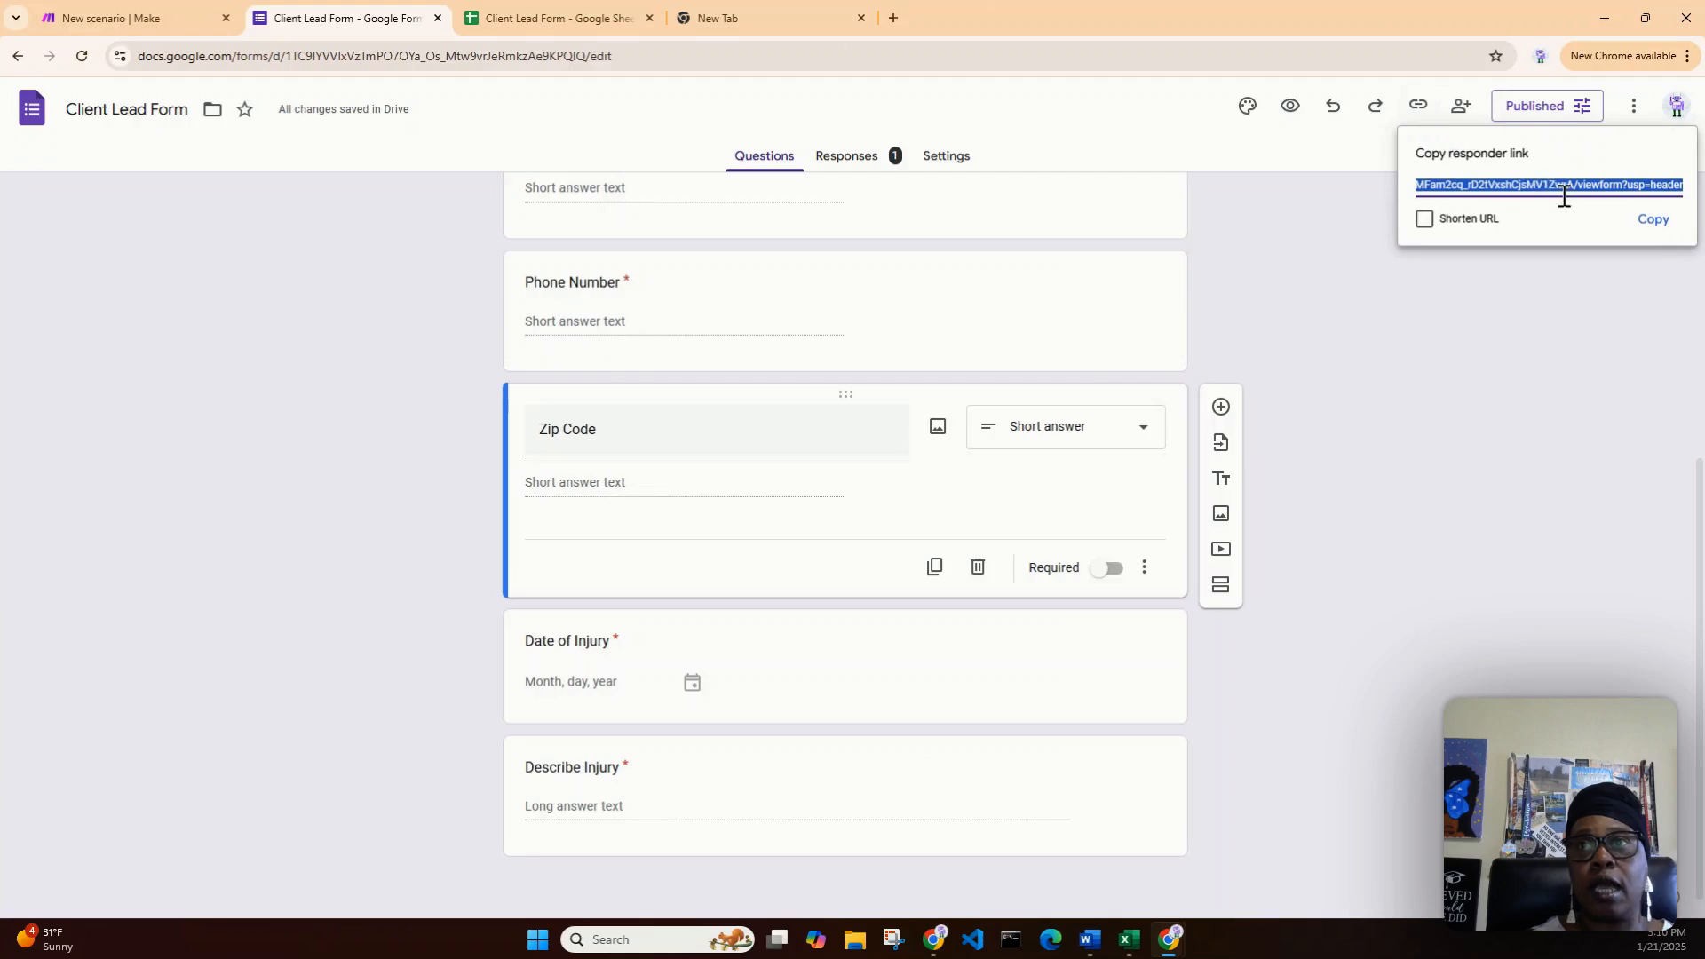
left_click(1658, 221)
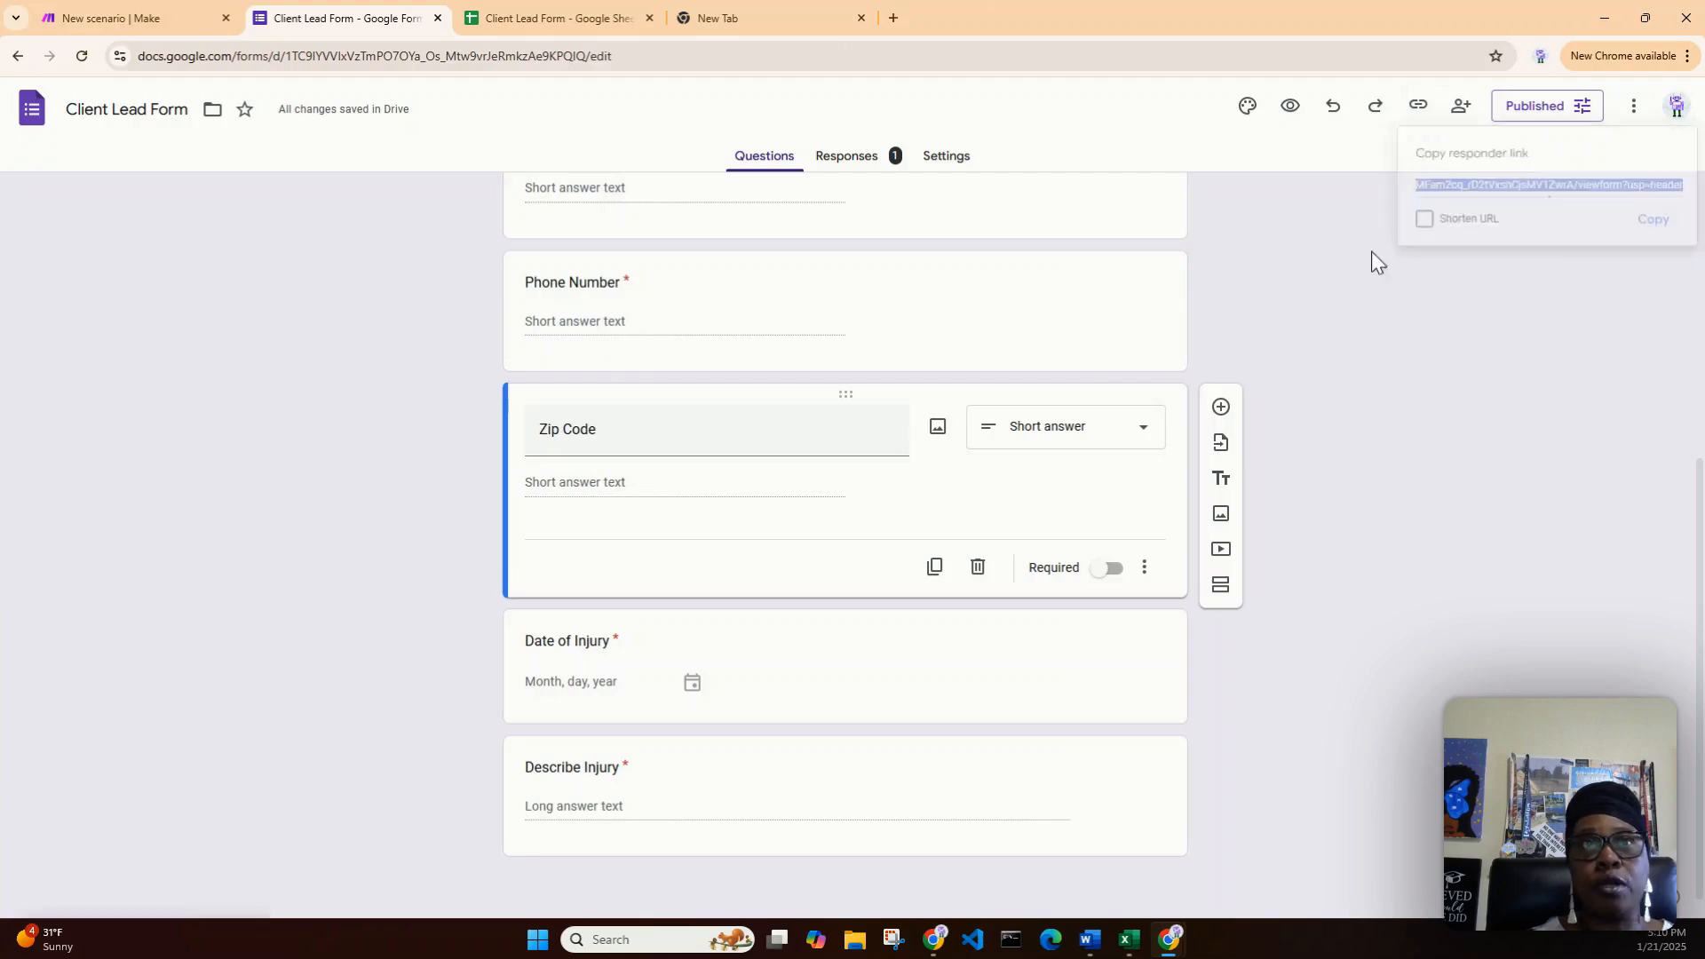
- Load the copied responder link in the new browser tab
left_click(728, 16)
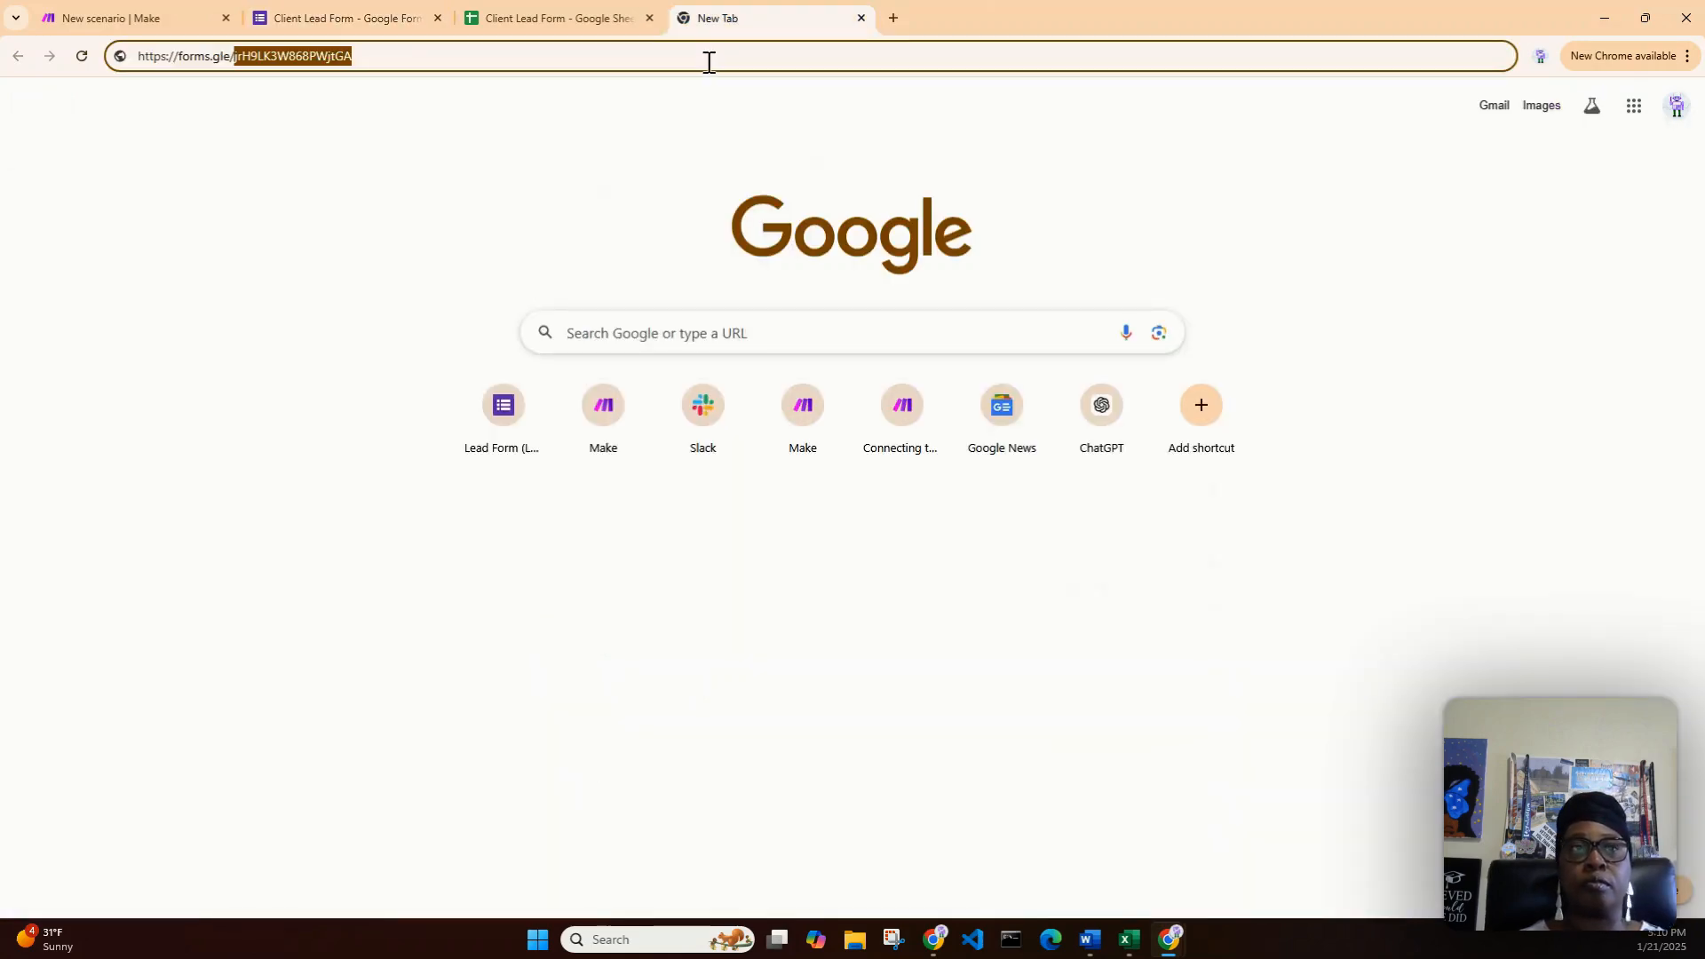
left_click_drag(709, 62, 77, 97)
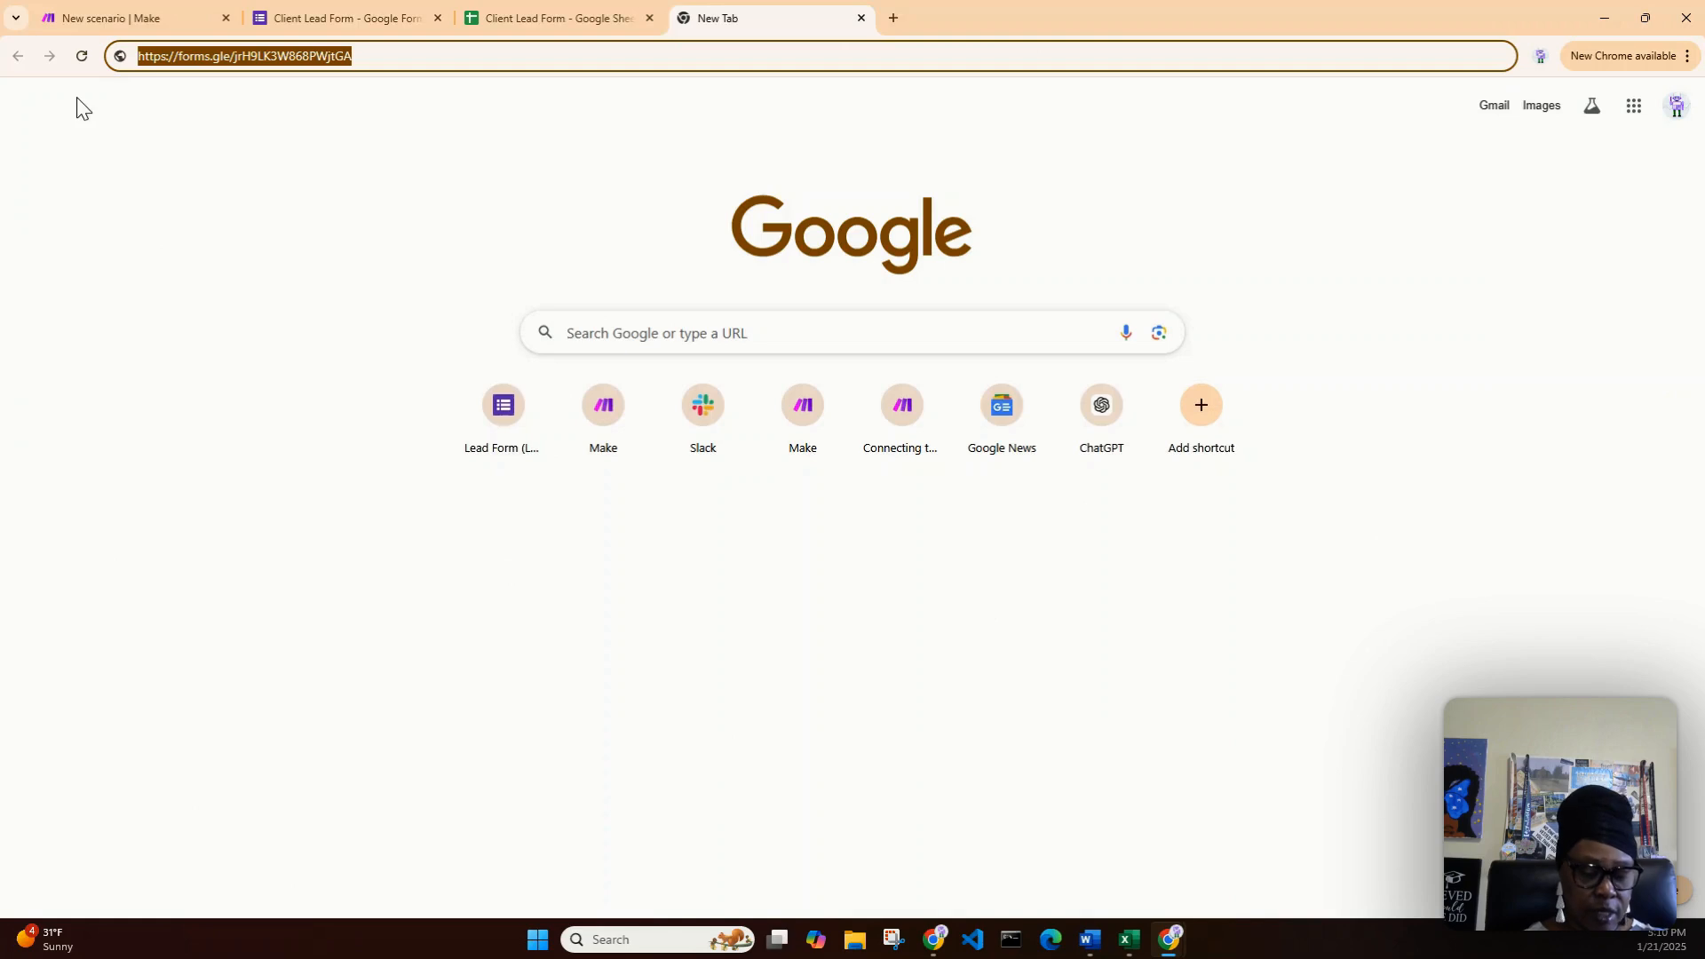
key("ctrl+v")
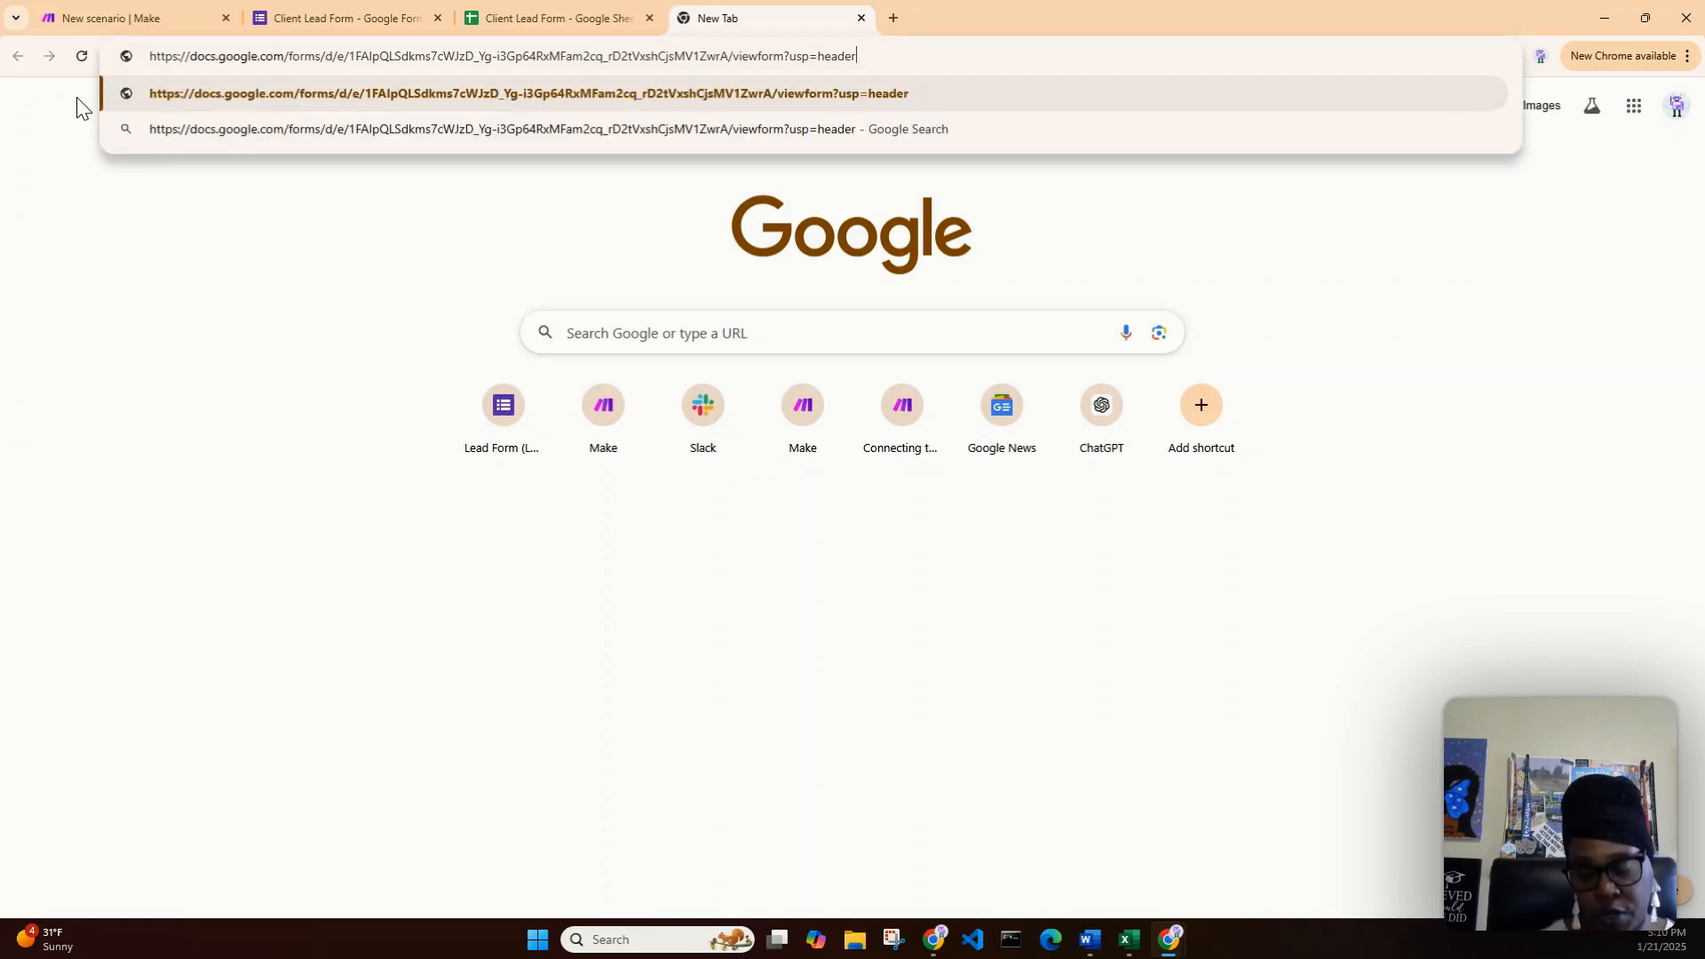
key("Return")
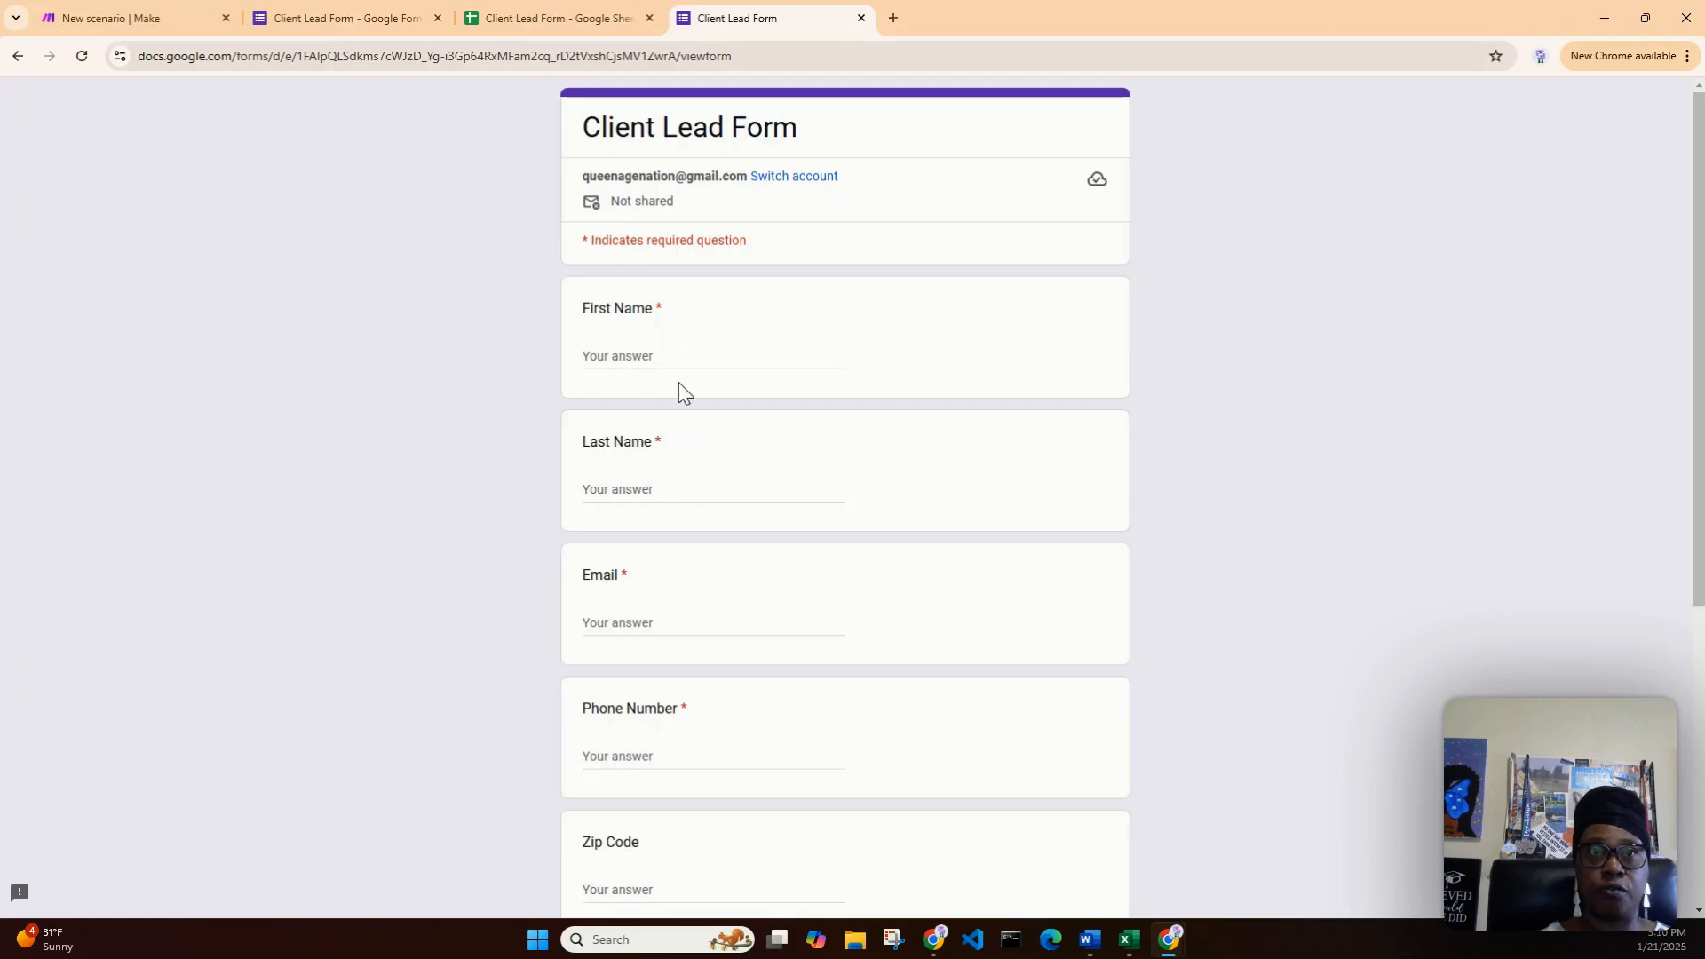
- Fill in the test lead's first name, last name, email, phone number and zip code
left_click(680, 357)
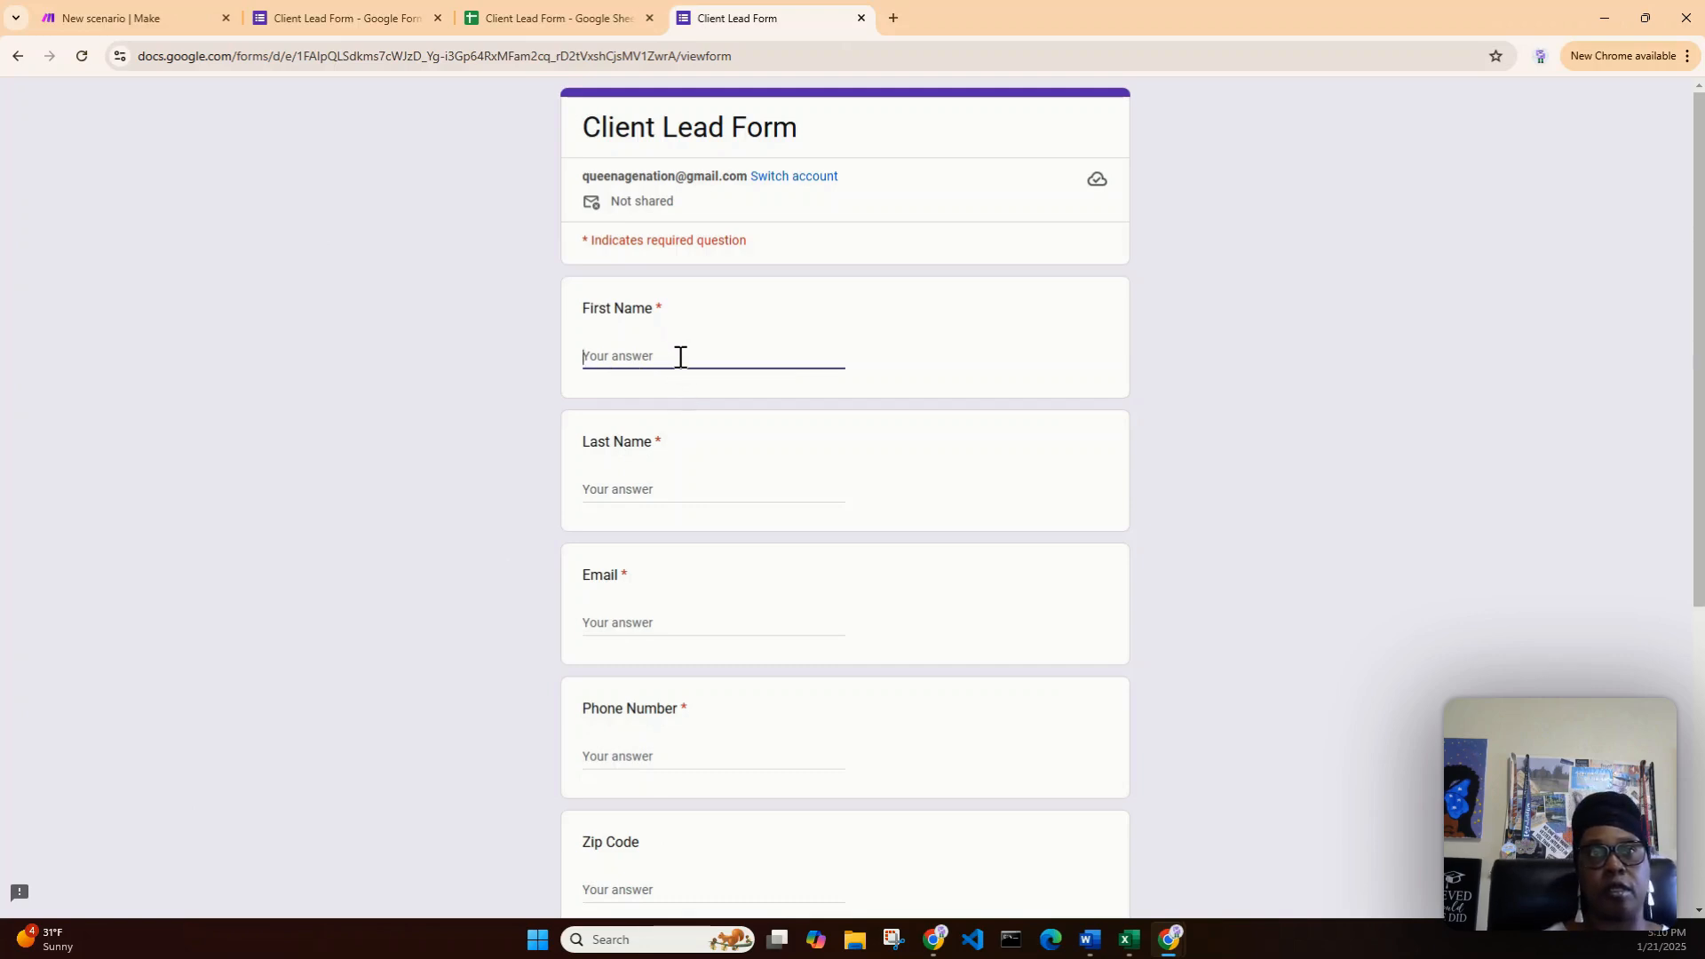
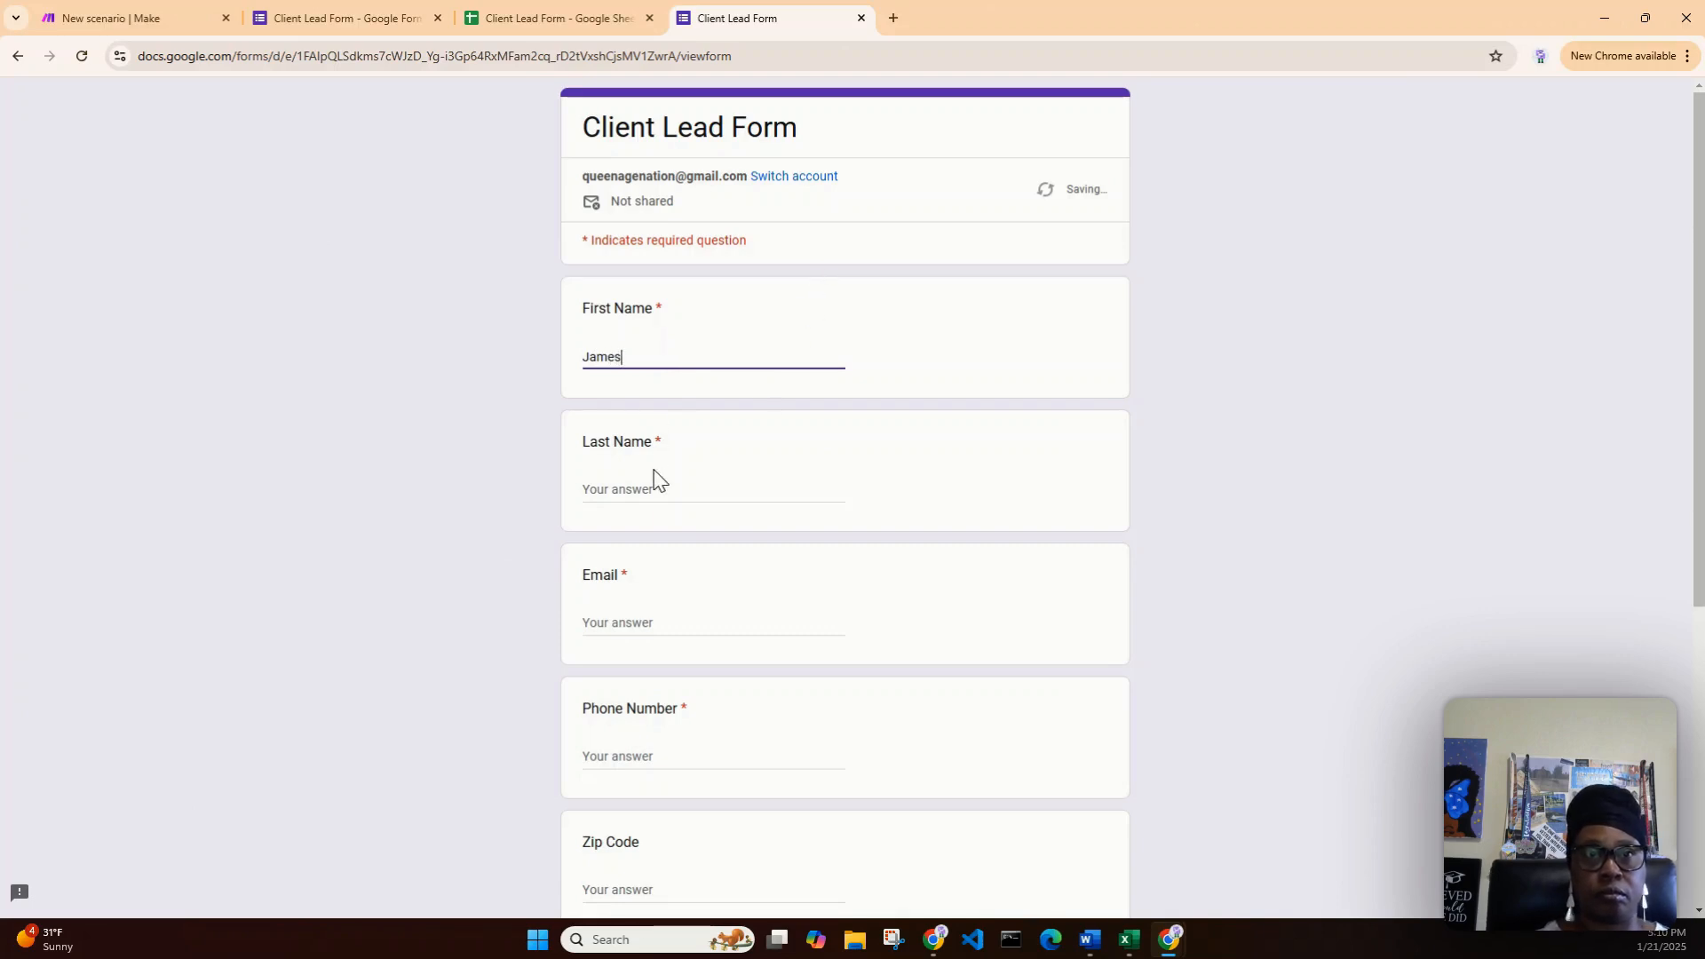
left_click(648, 493)
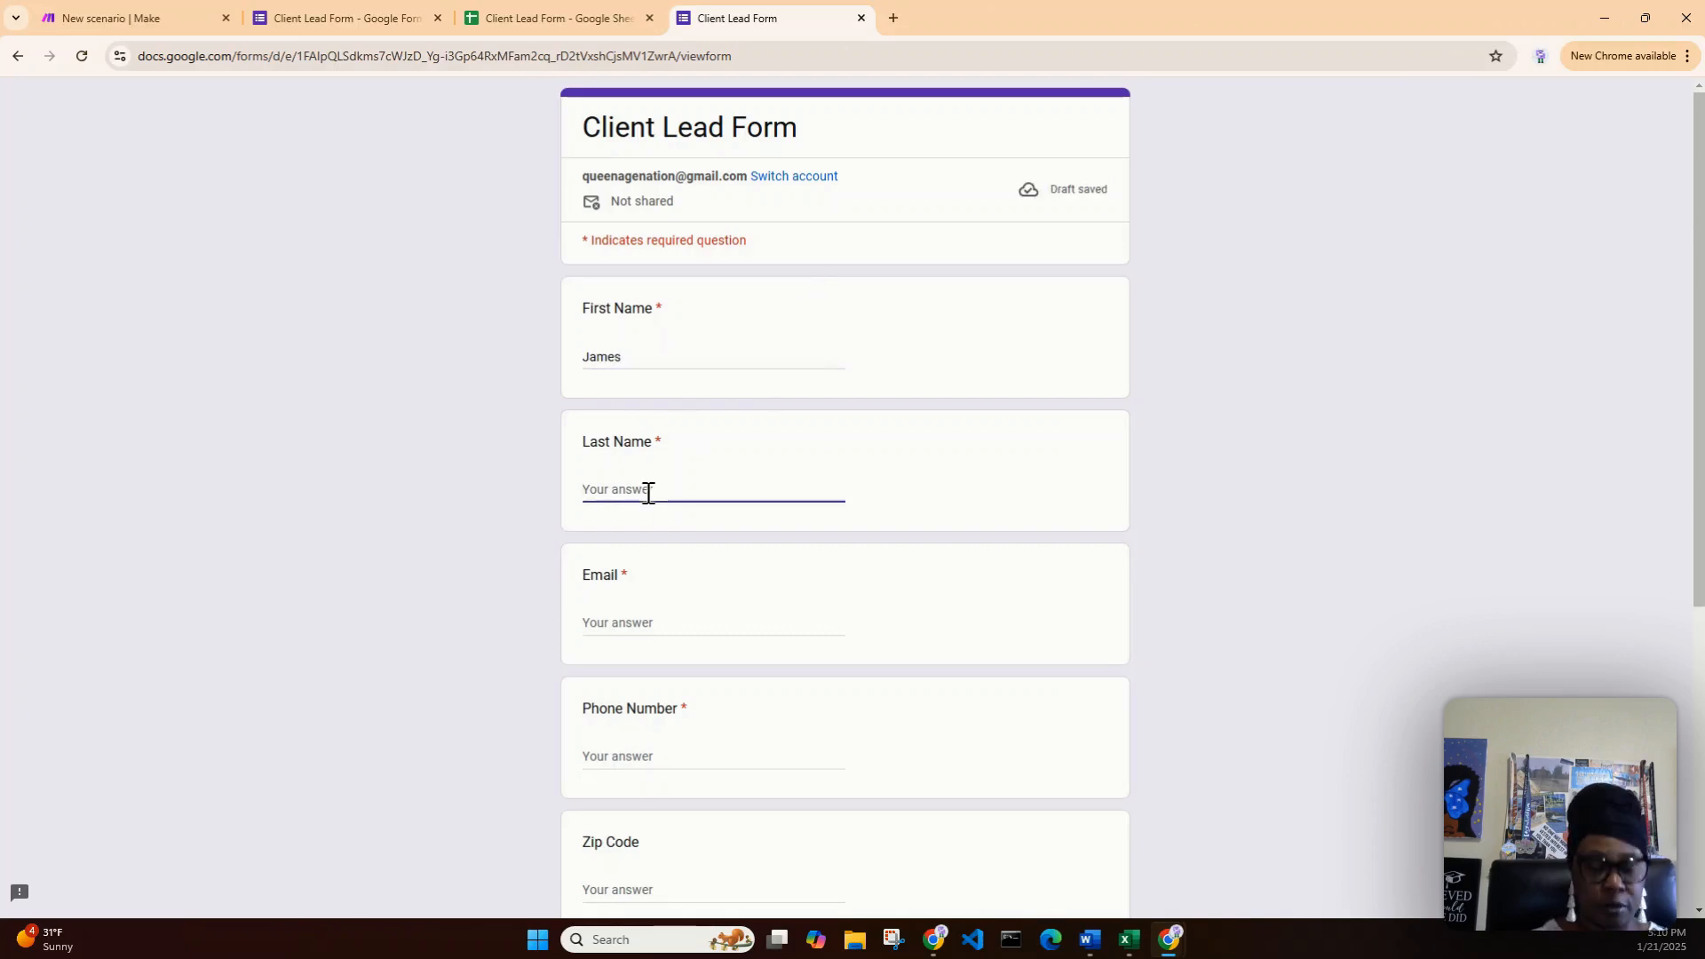
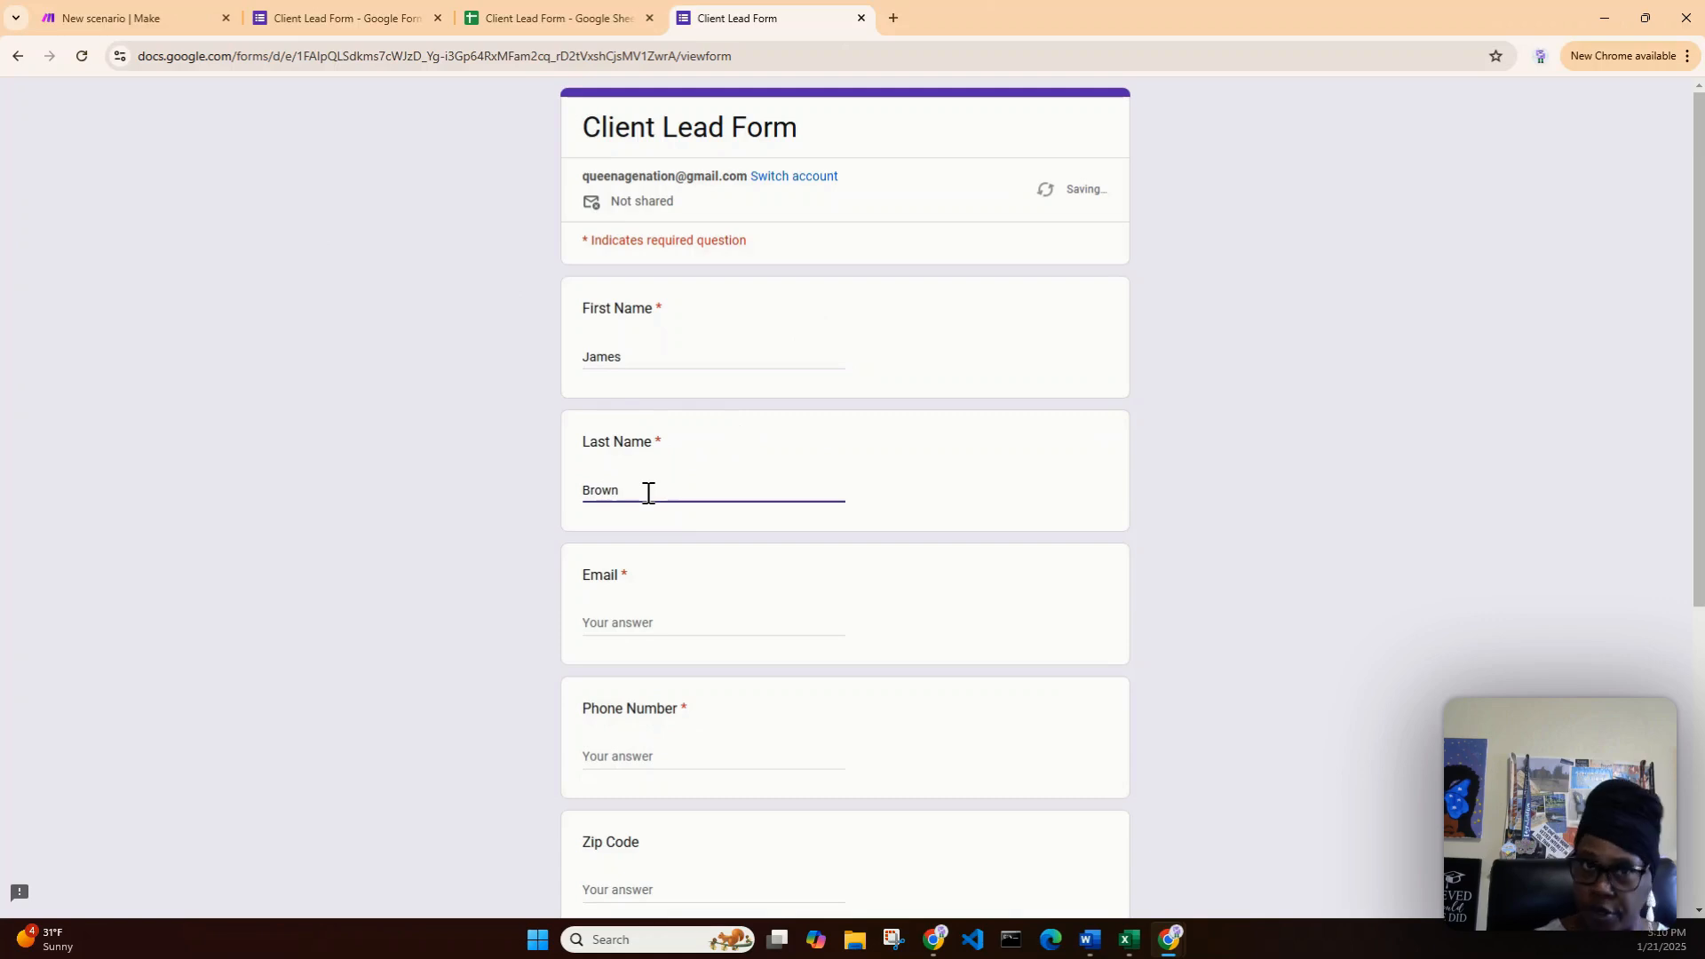
left_click(709, 624)
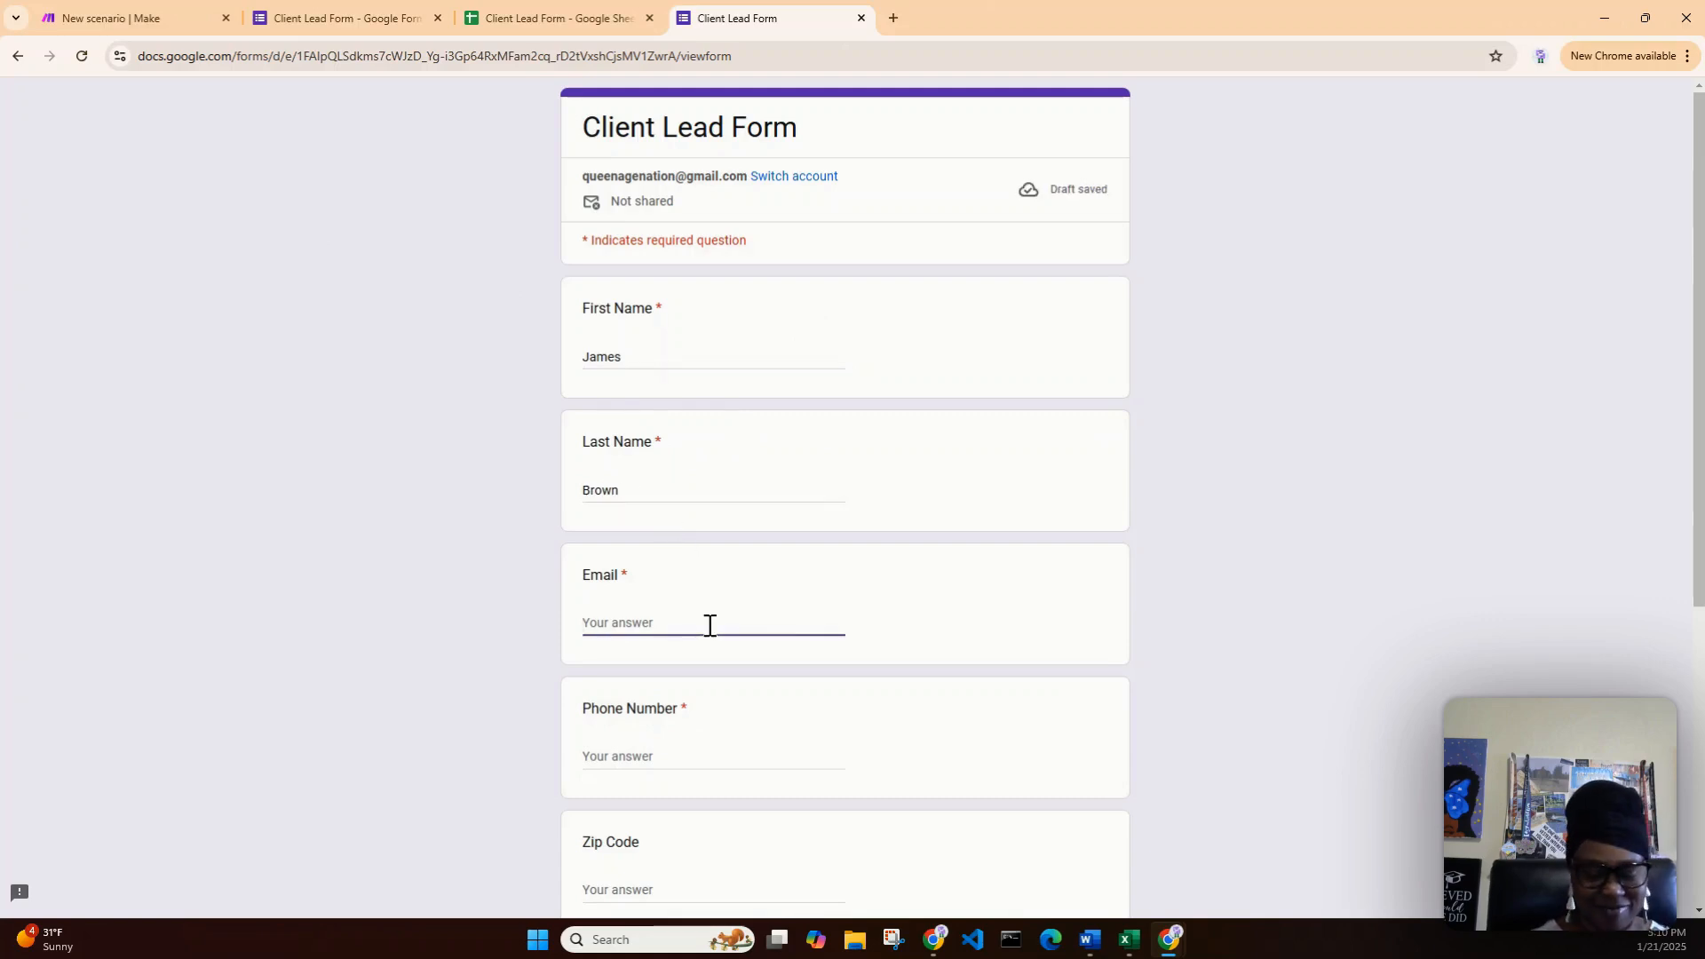
type("jbrown@t")
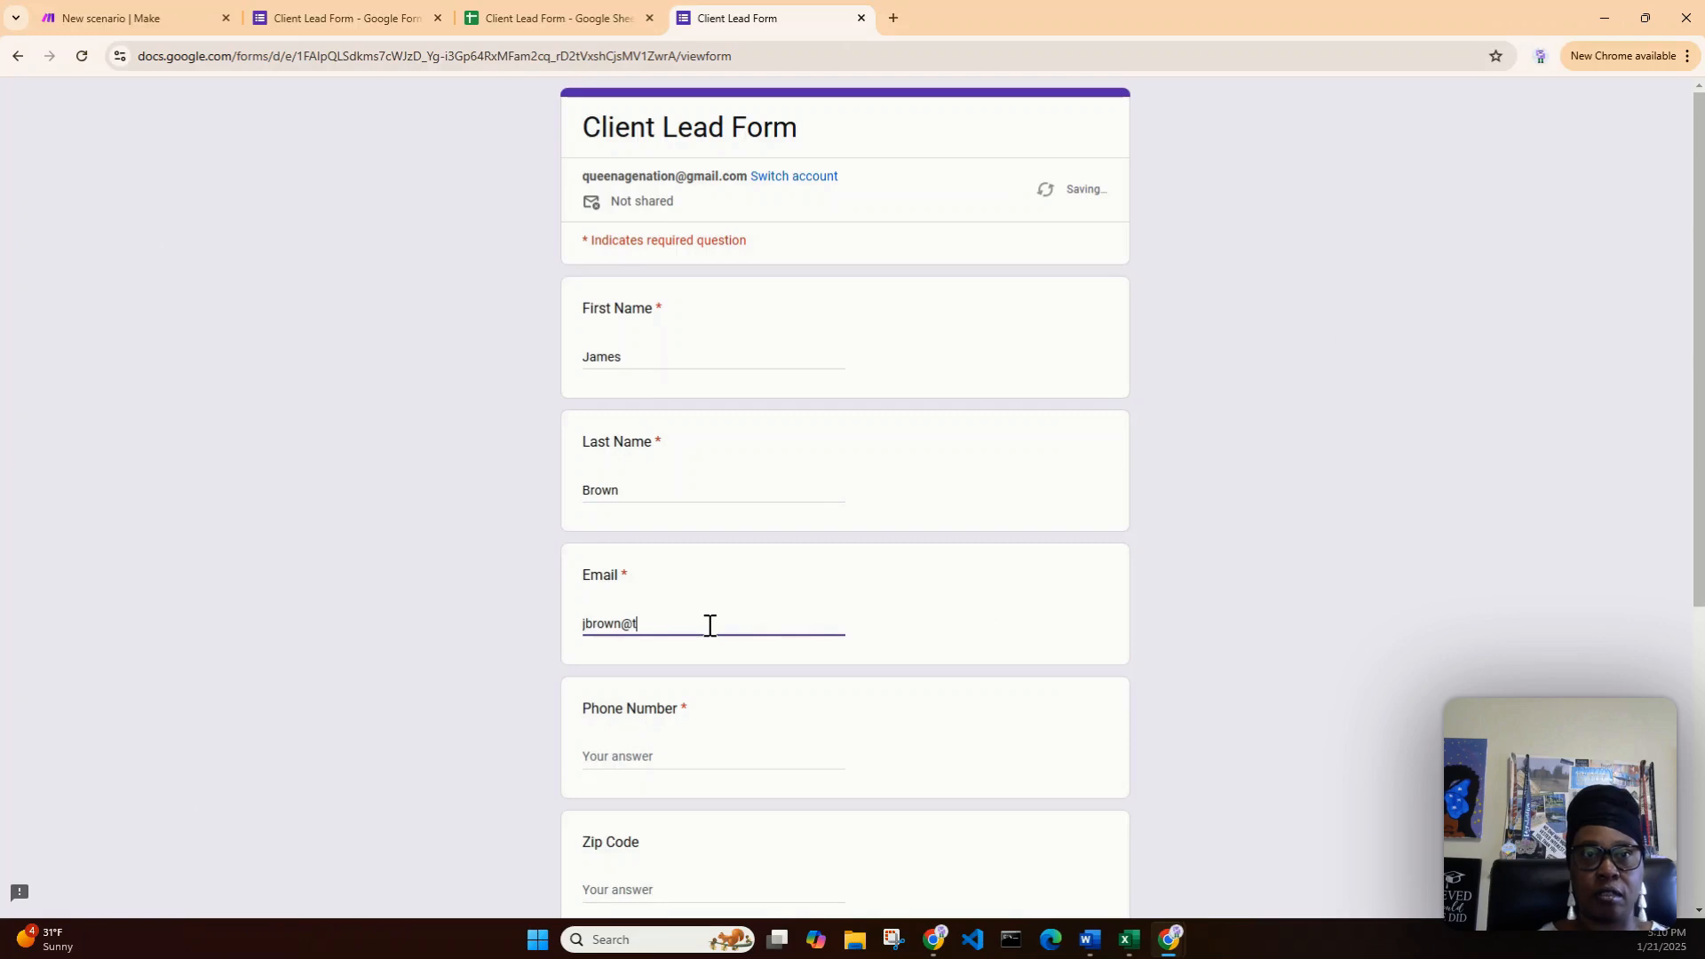
type("est.com")
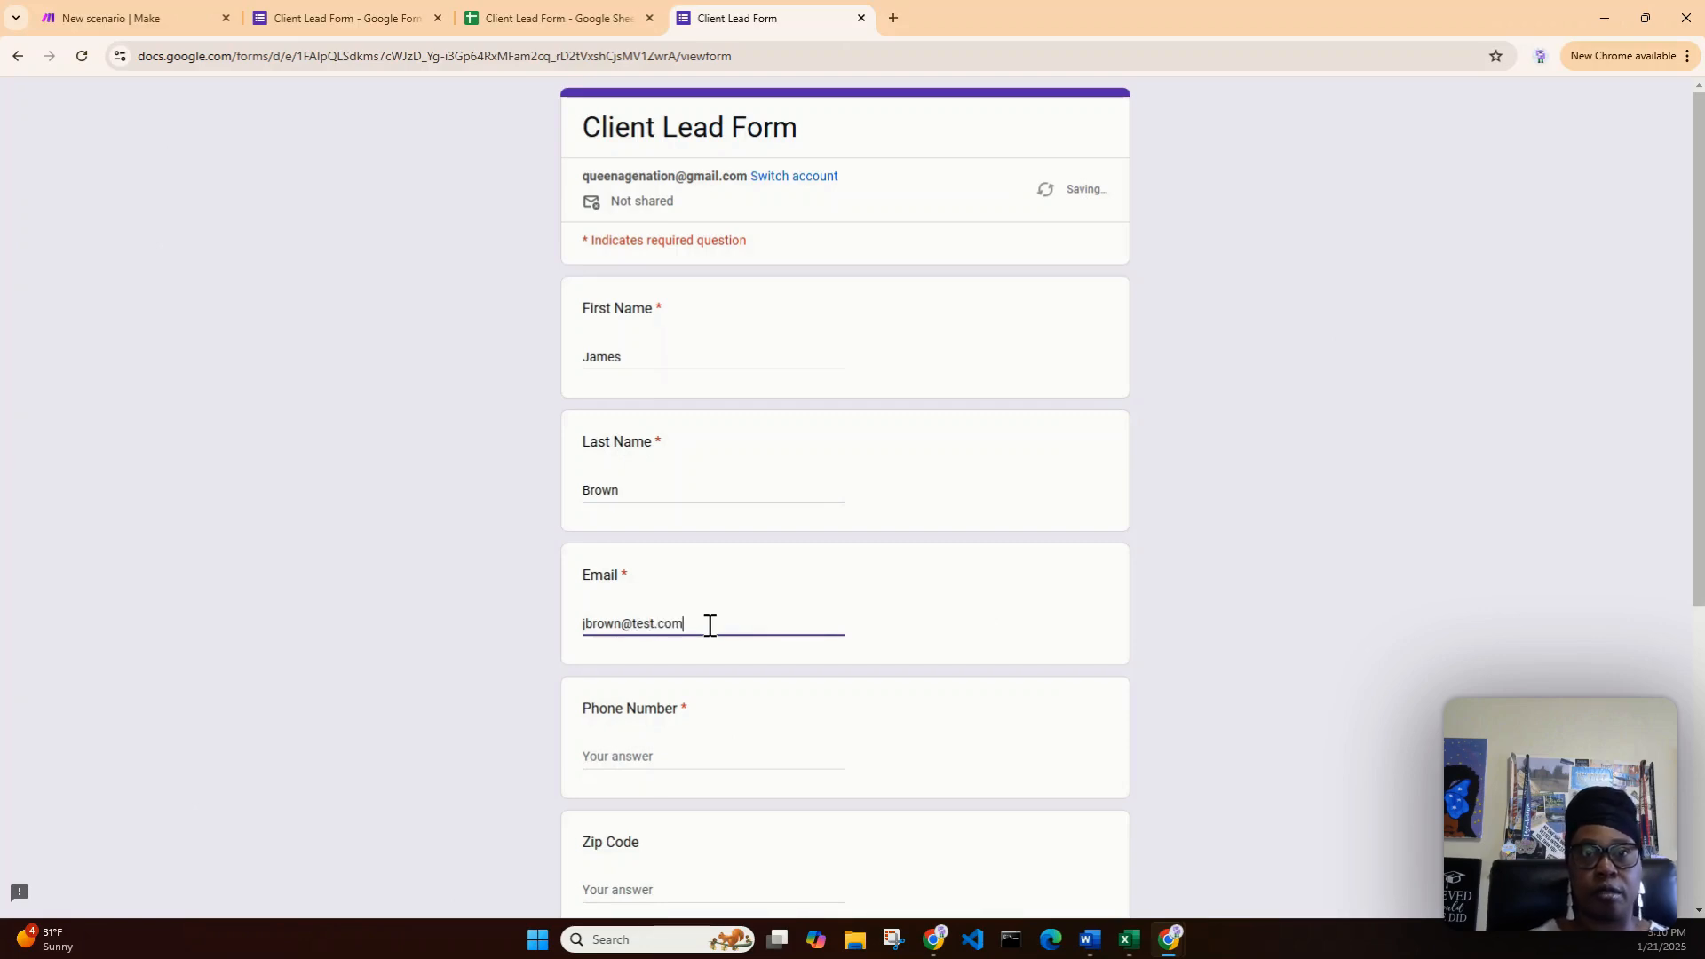
scroll(706, 640, "down", 2)
left_click(652, 577)
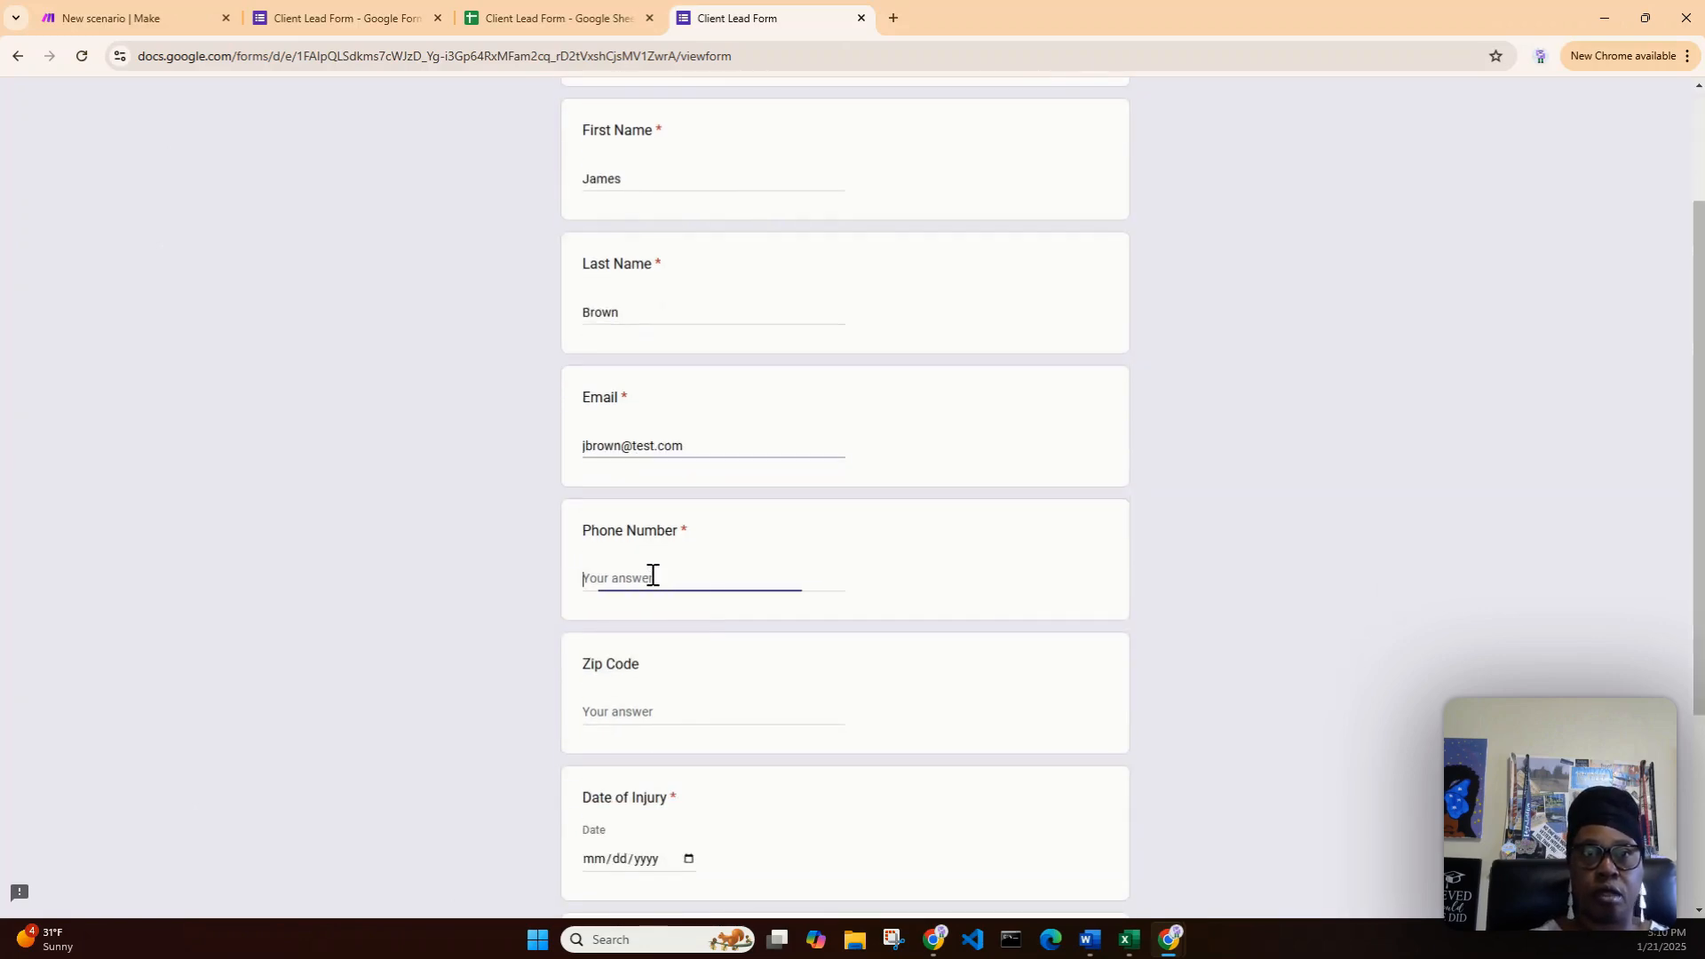
type("(987")
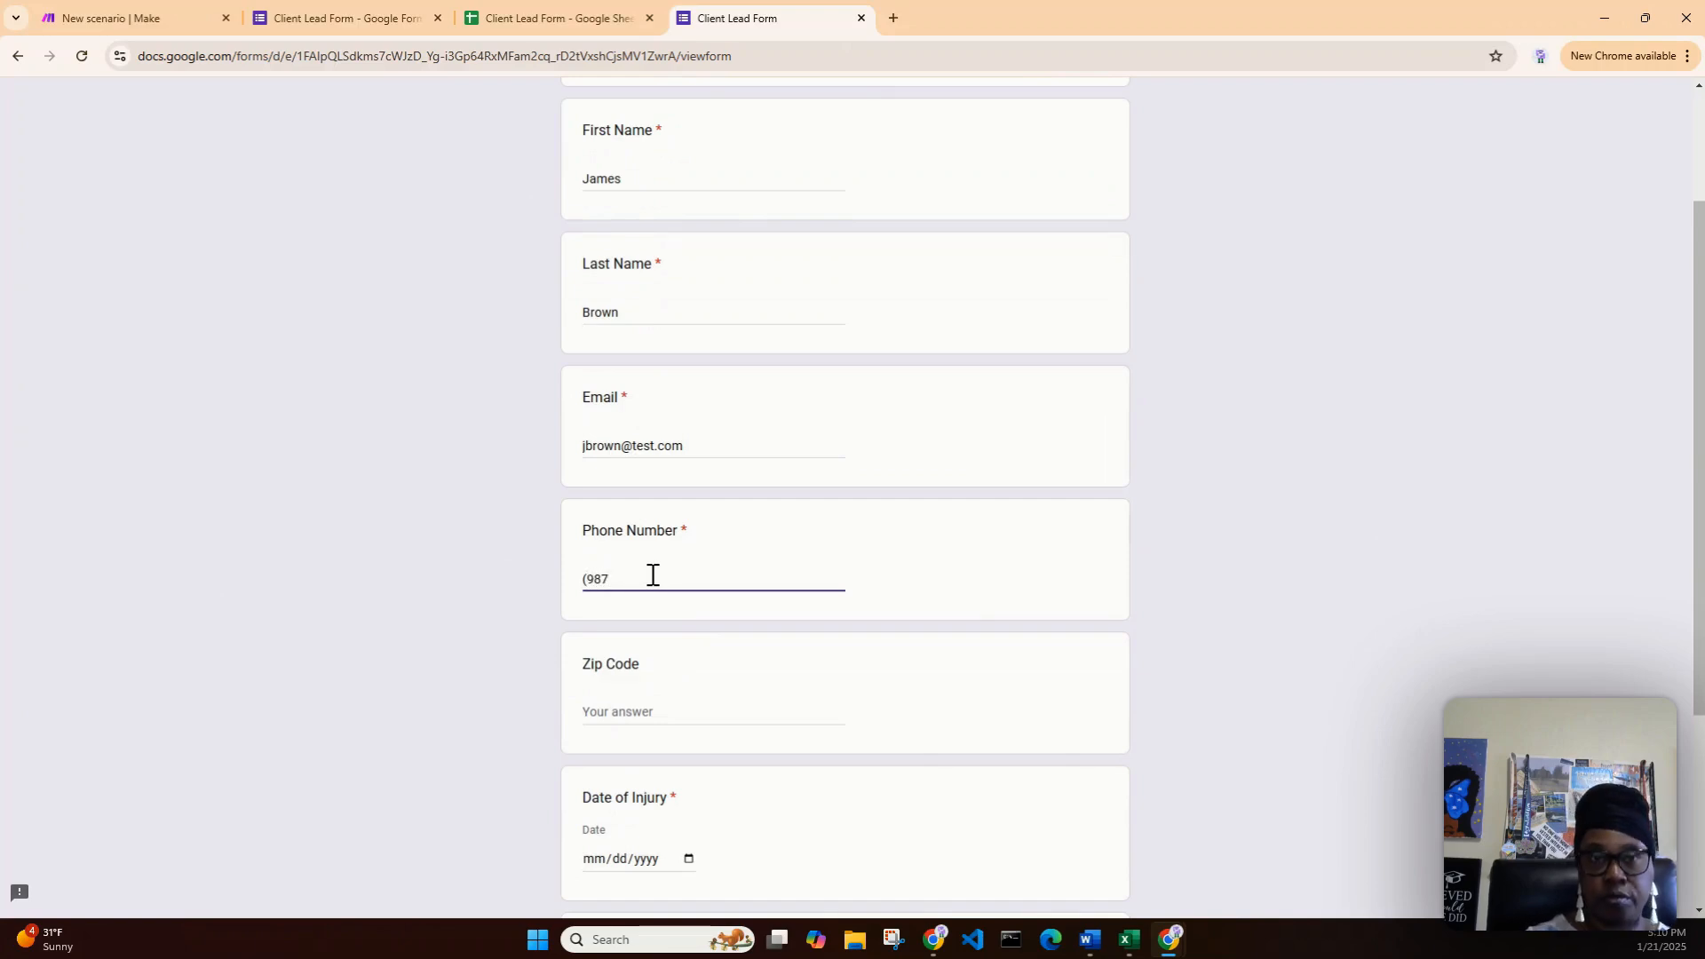
type(")123-4567")
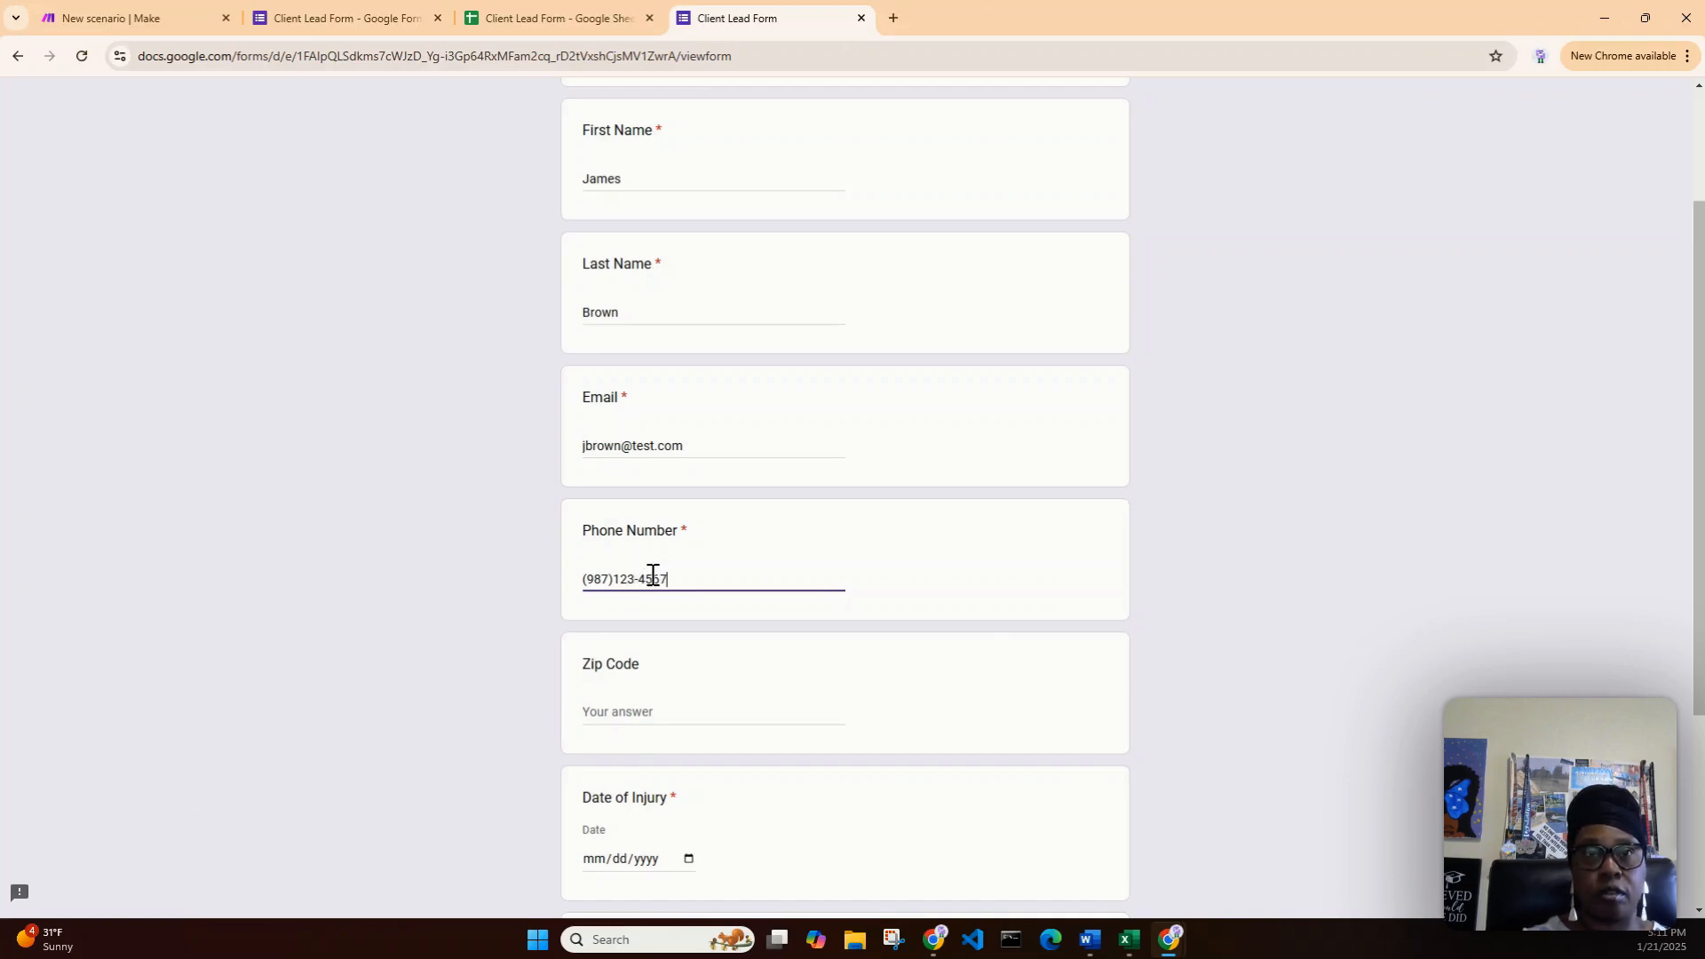
left_click(723, 708)
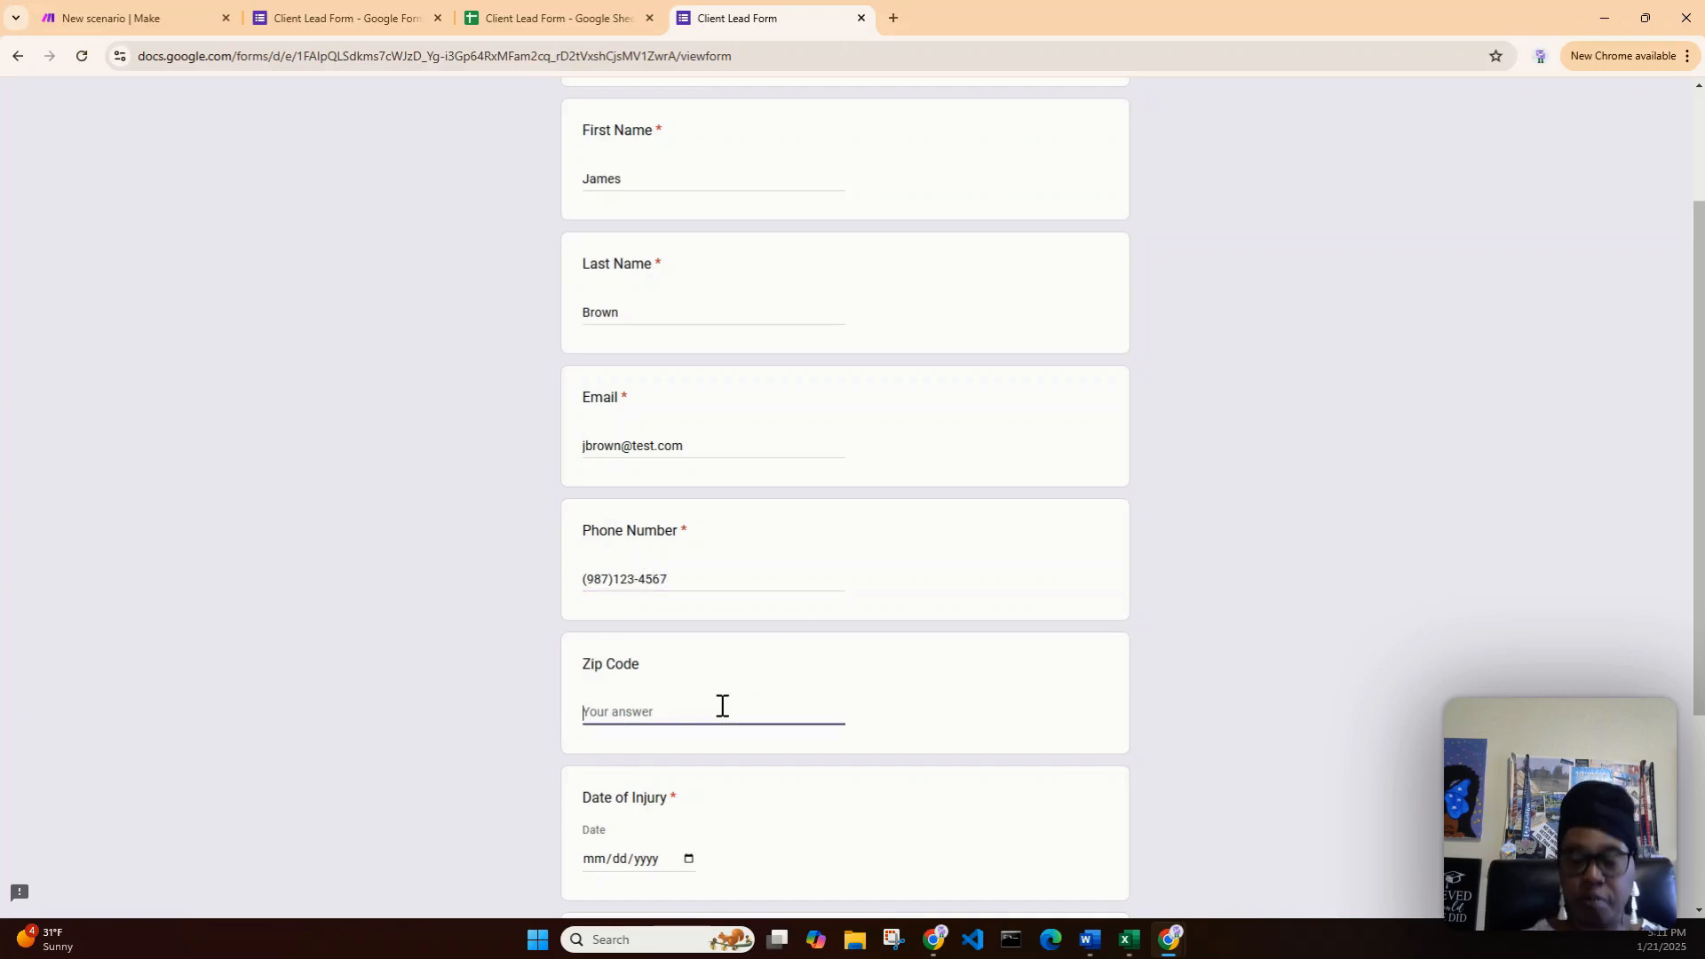
type("33050")
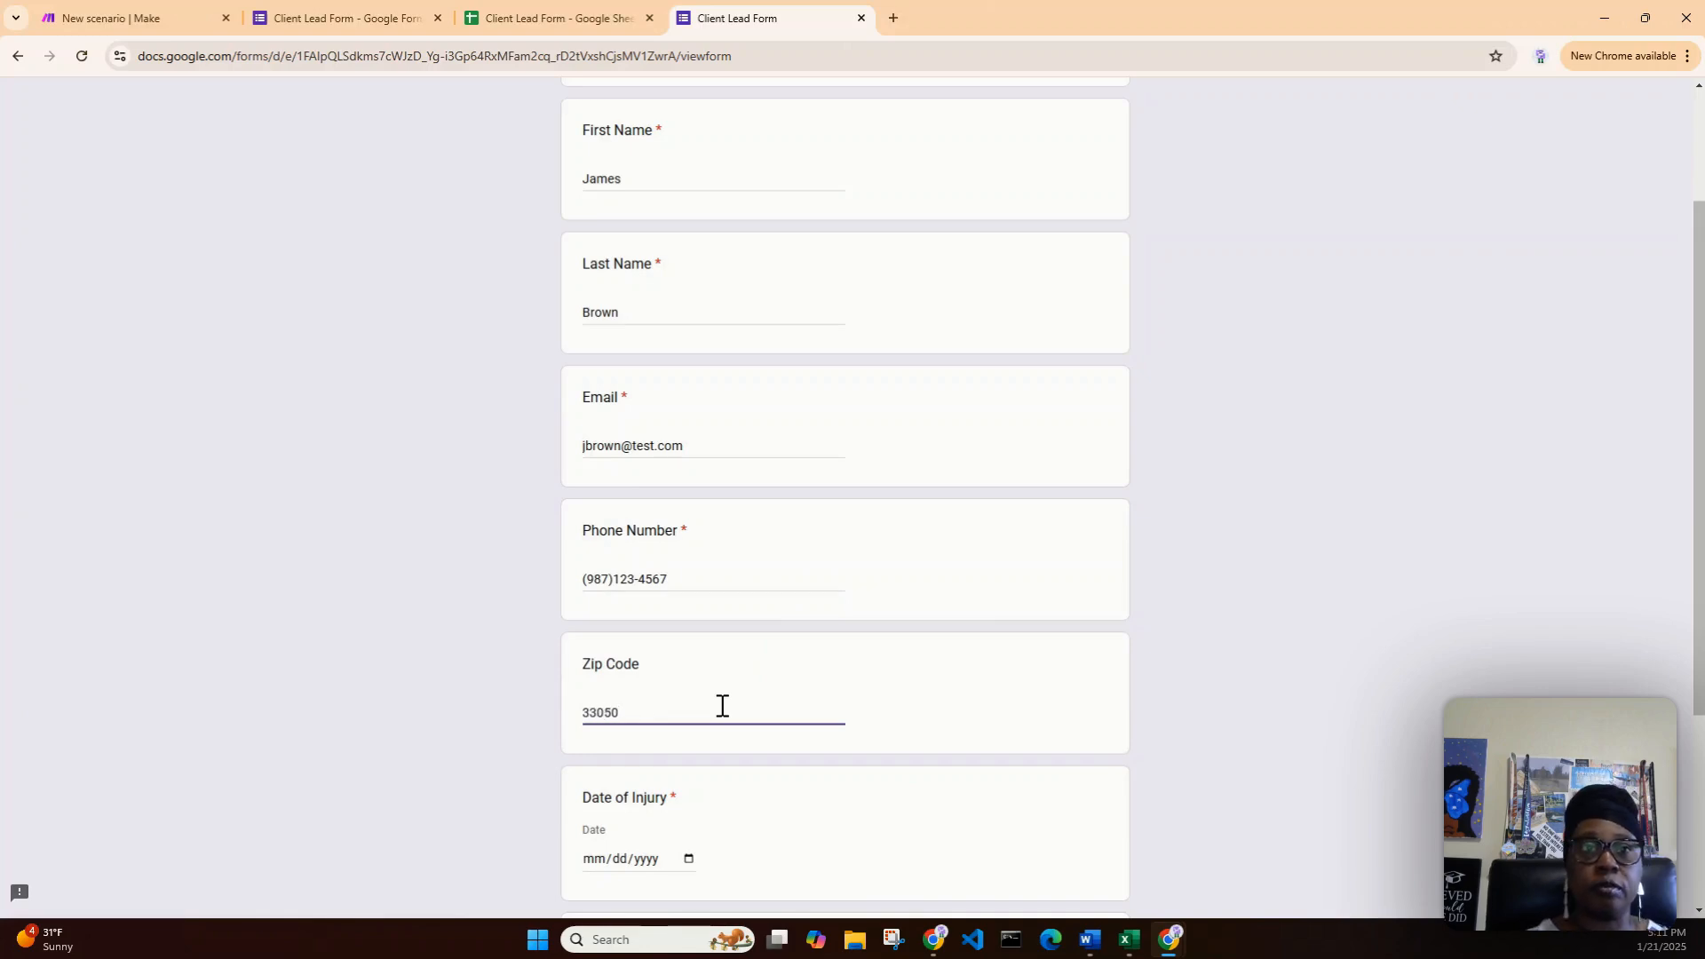
- Set Date of Injury to 01/20/2025, describe the neighbor's dog bite, and submit the response
scroll(719, 704, "down", 2)
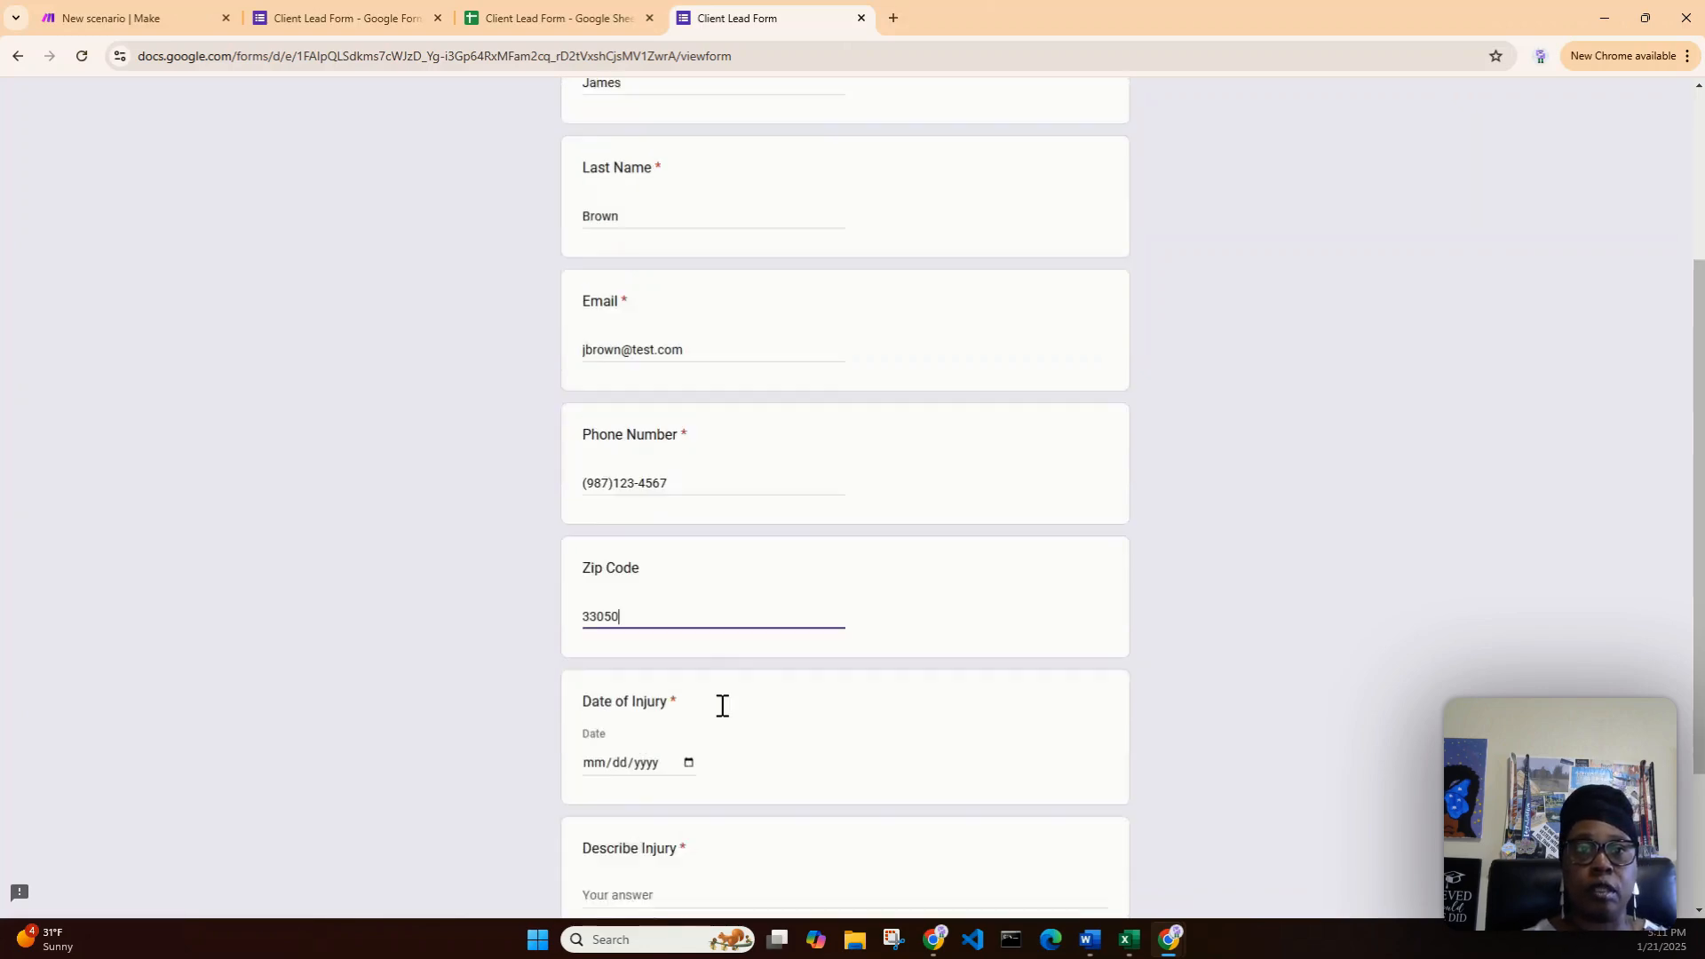
left_click(689, 682)
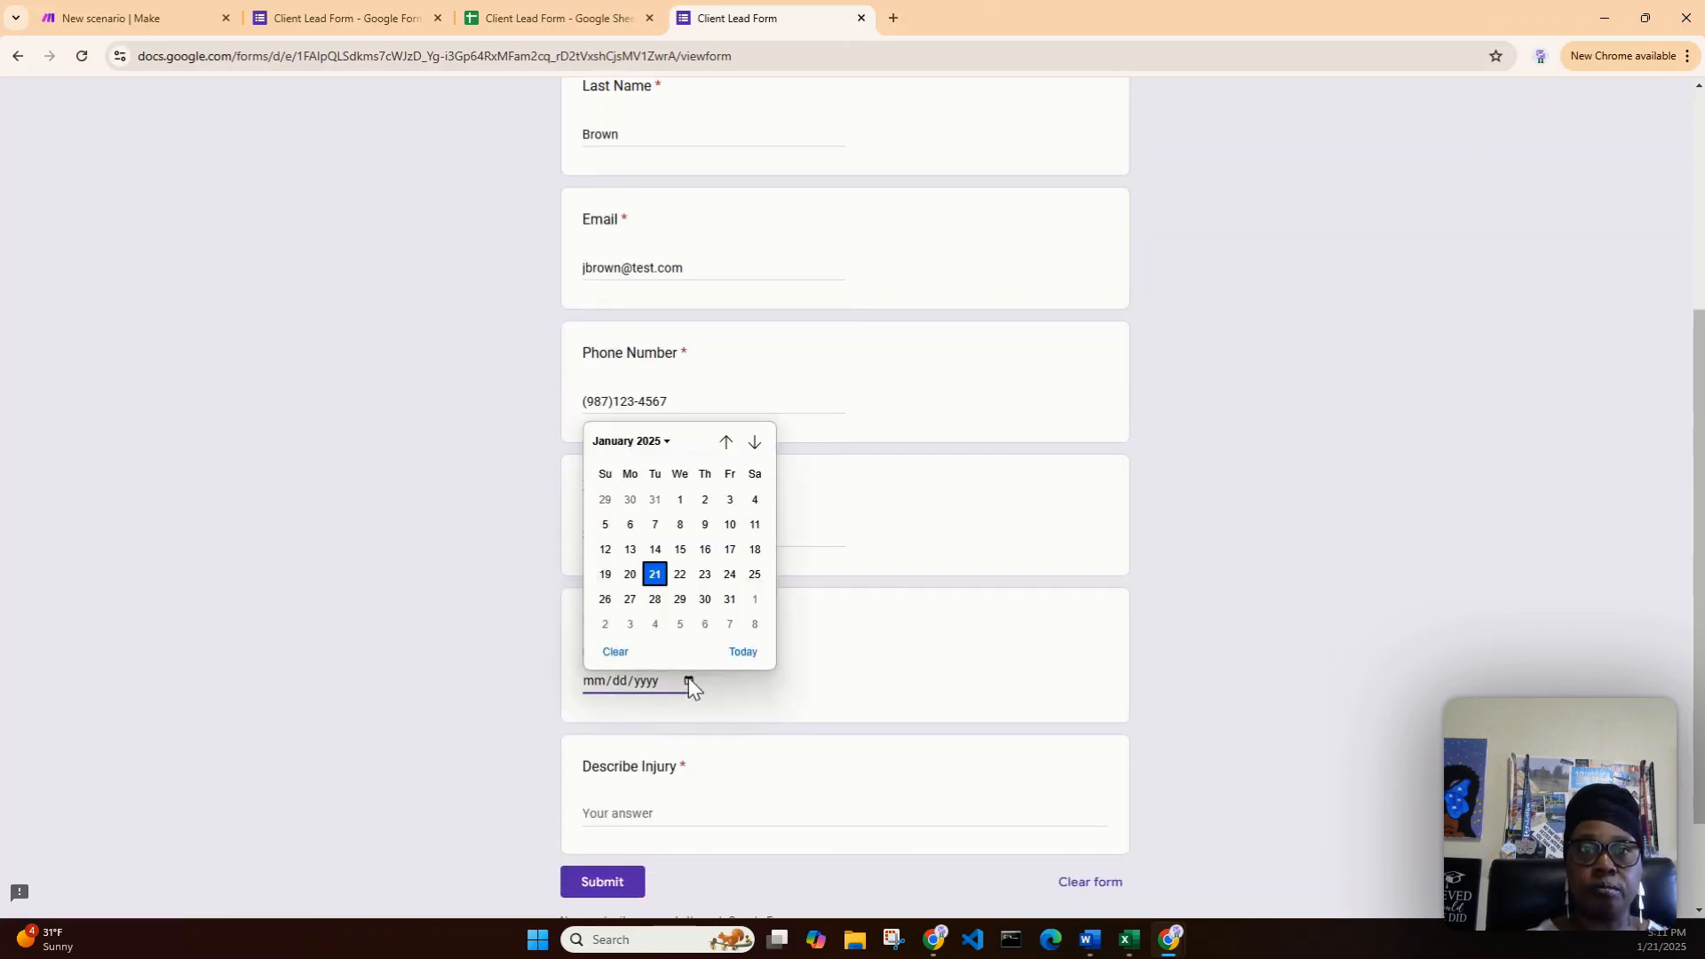
left_click(630, 574)
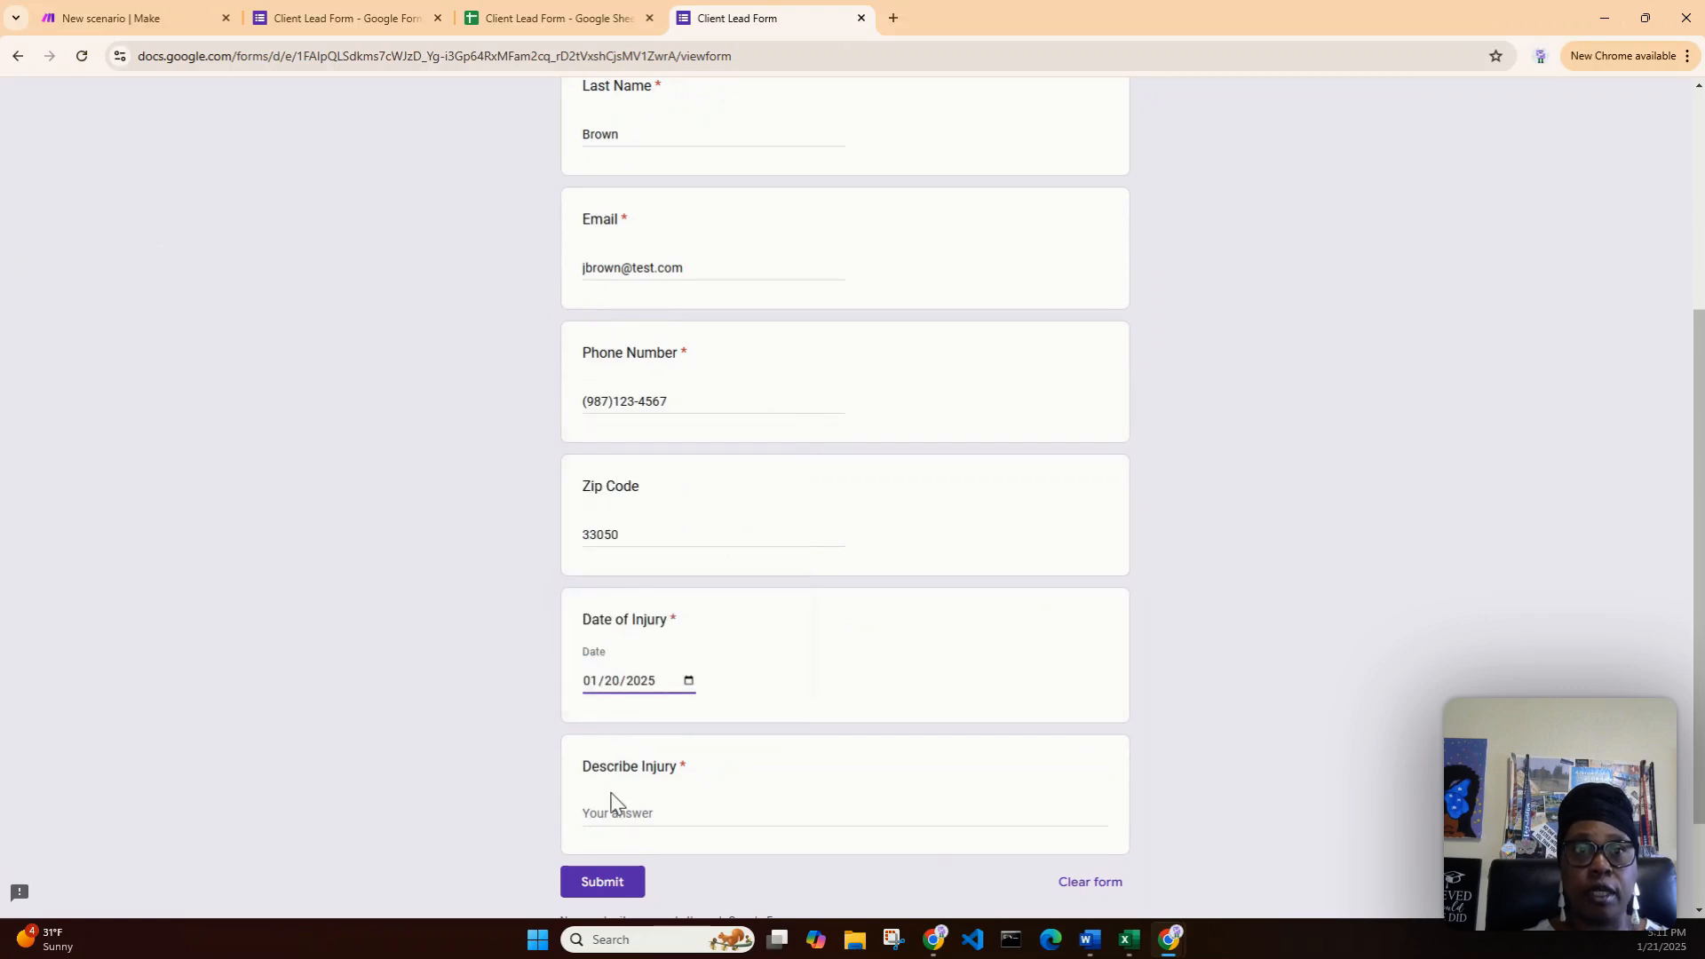
left_click(613, 814)
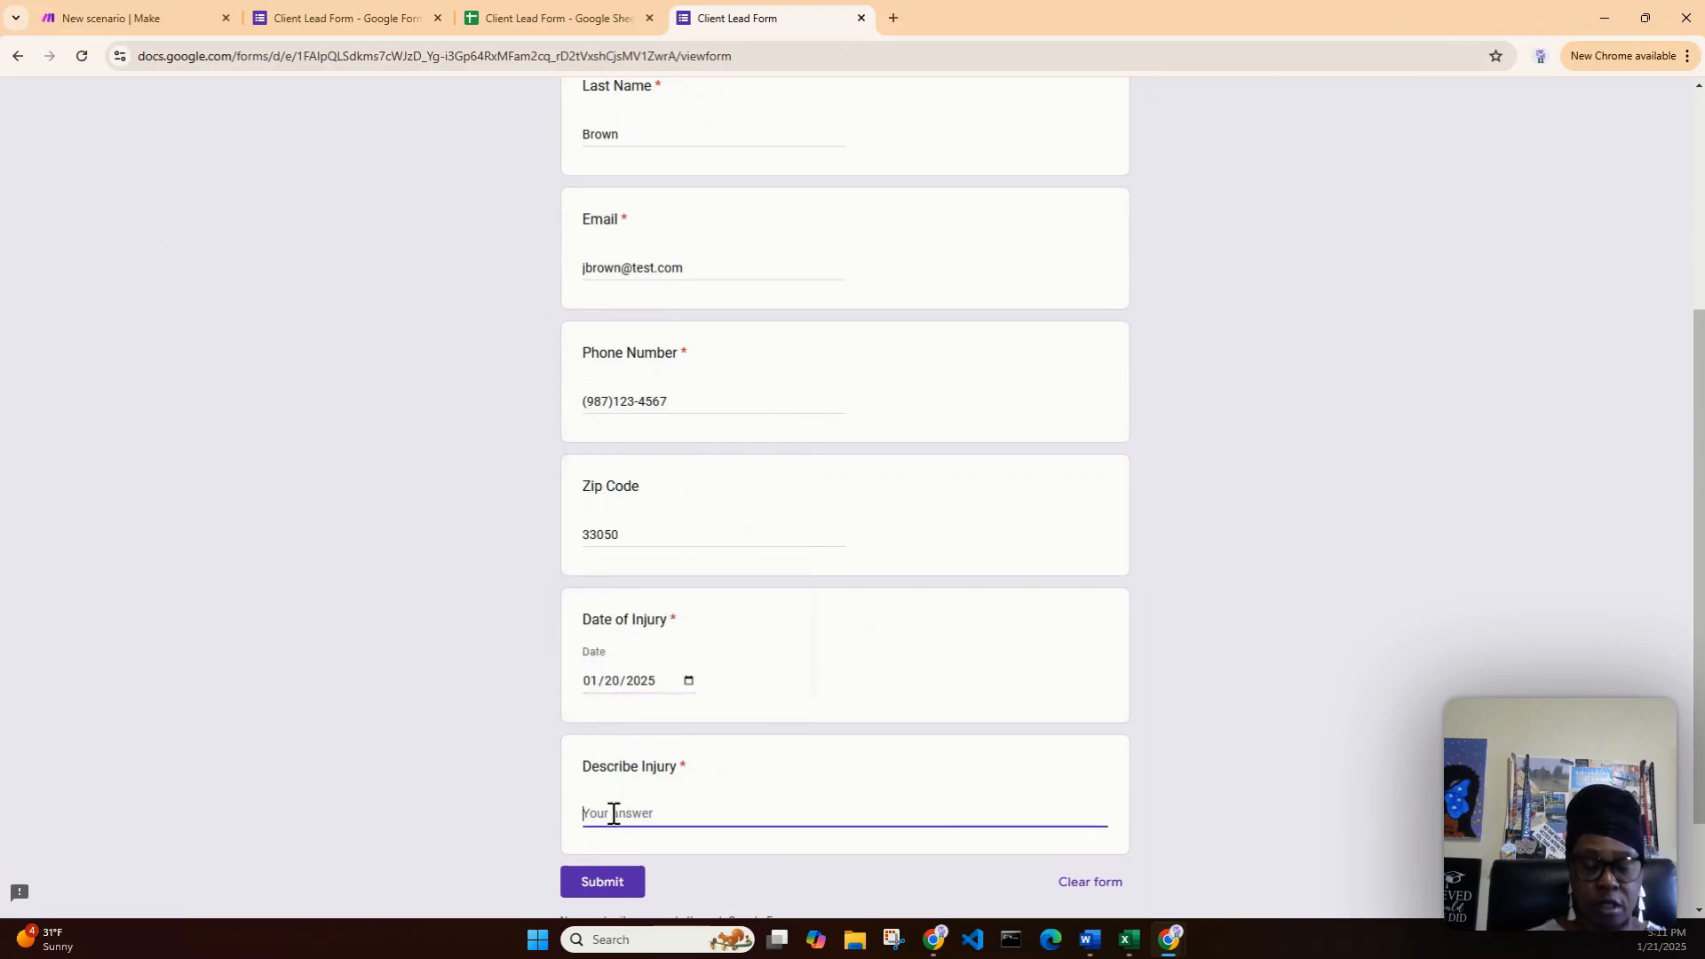
type("My")
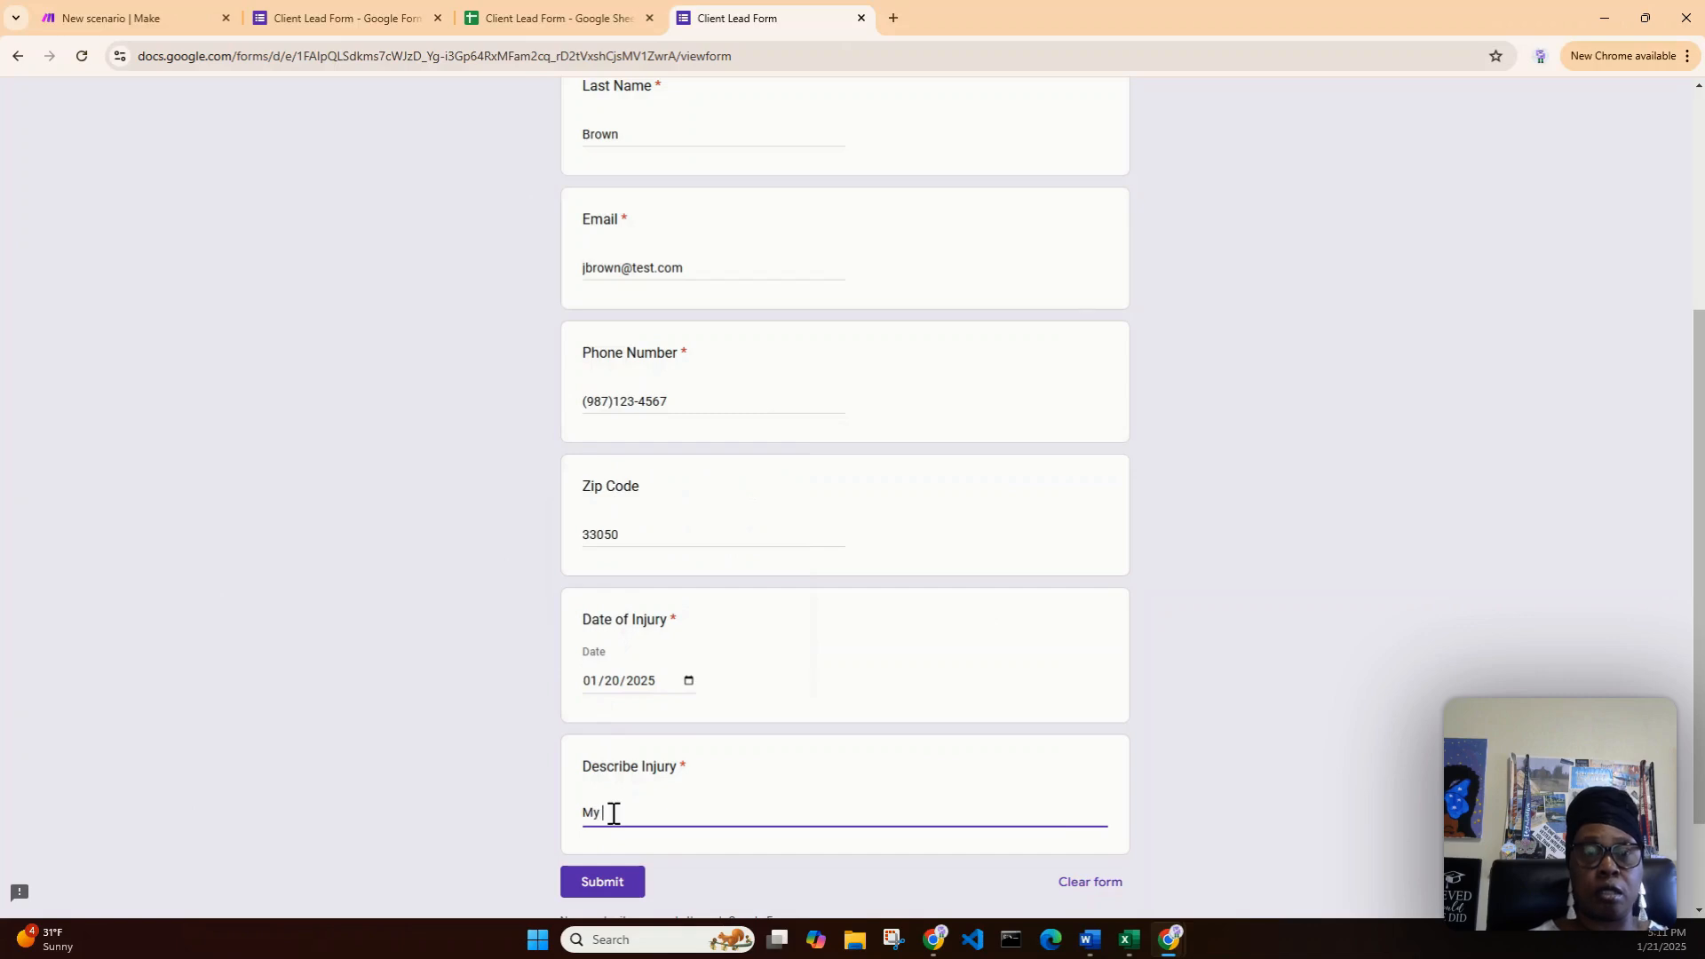
type(" neighbo")
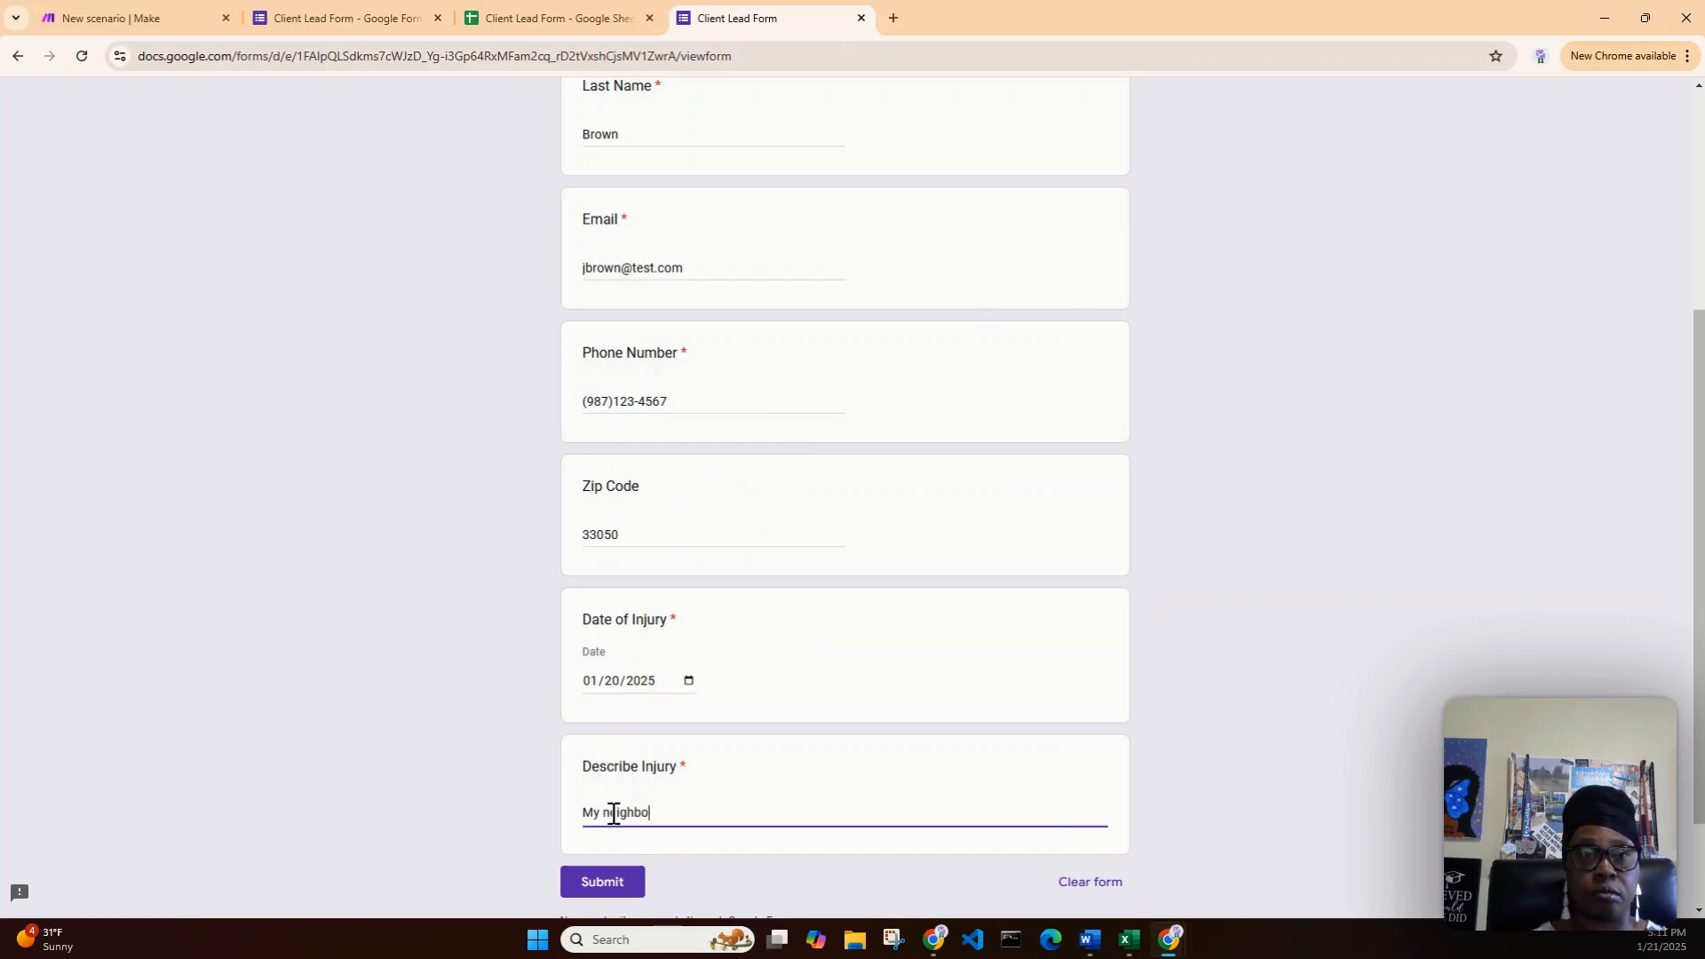
type("r's dog bit my daughter on her arm.")
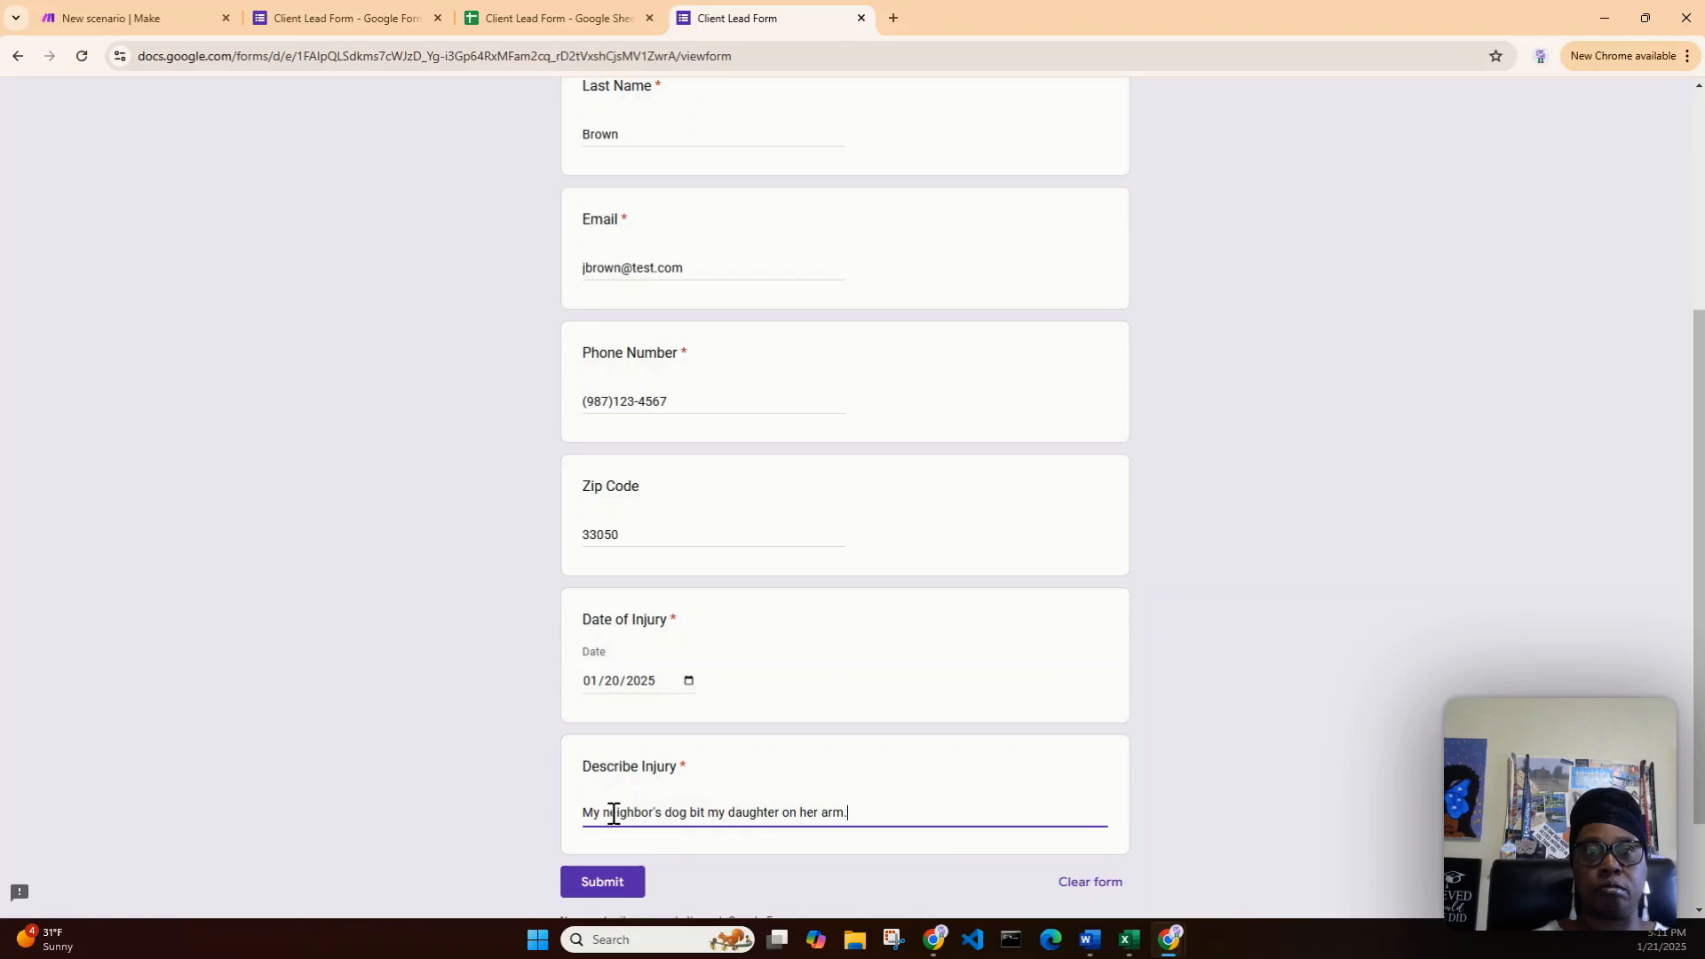
scroll(657, 728, "down", 1)
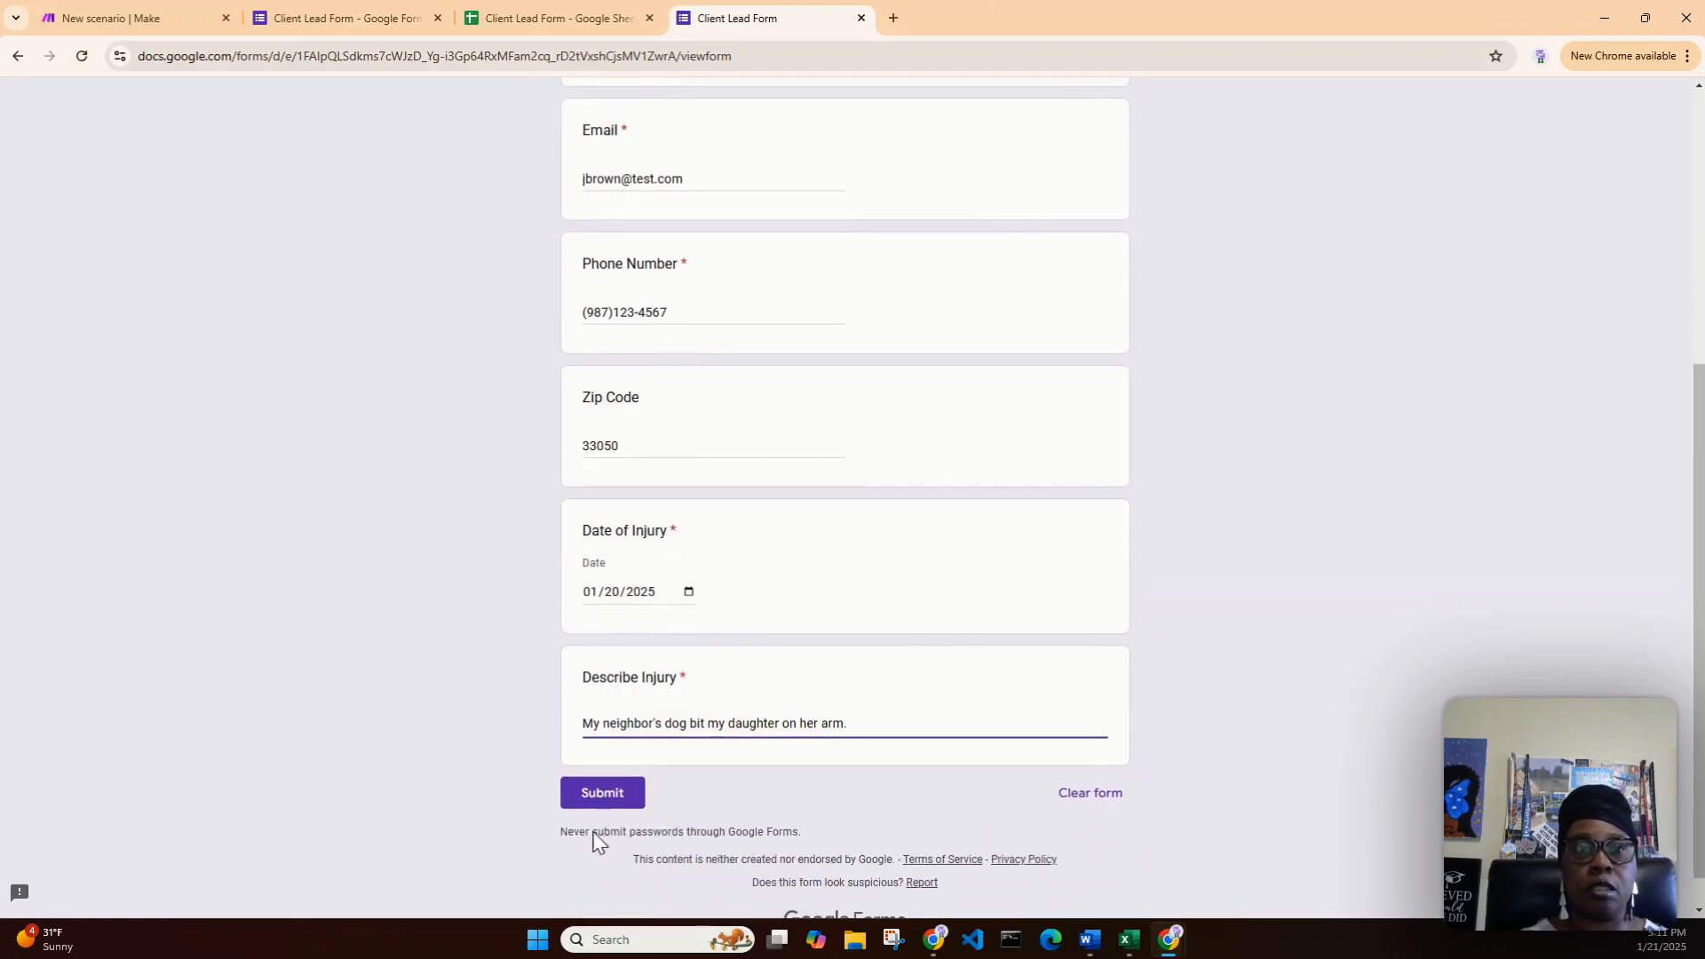
left_click(595, 802)
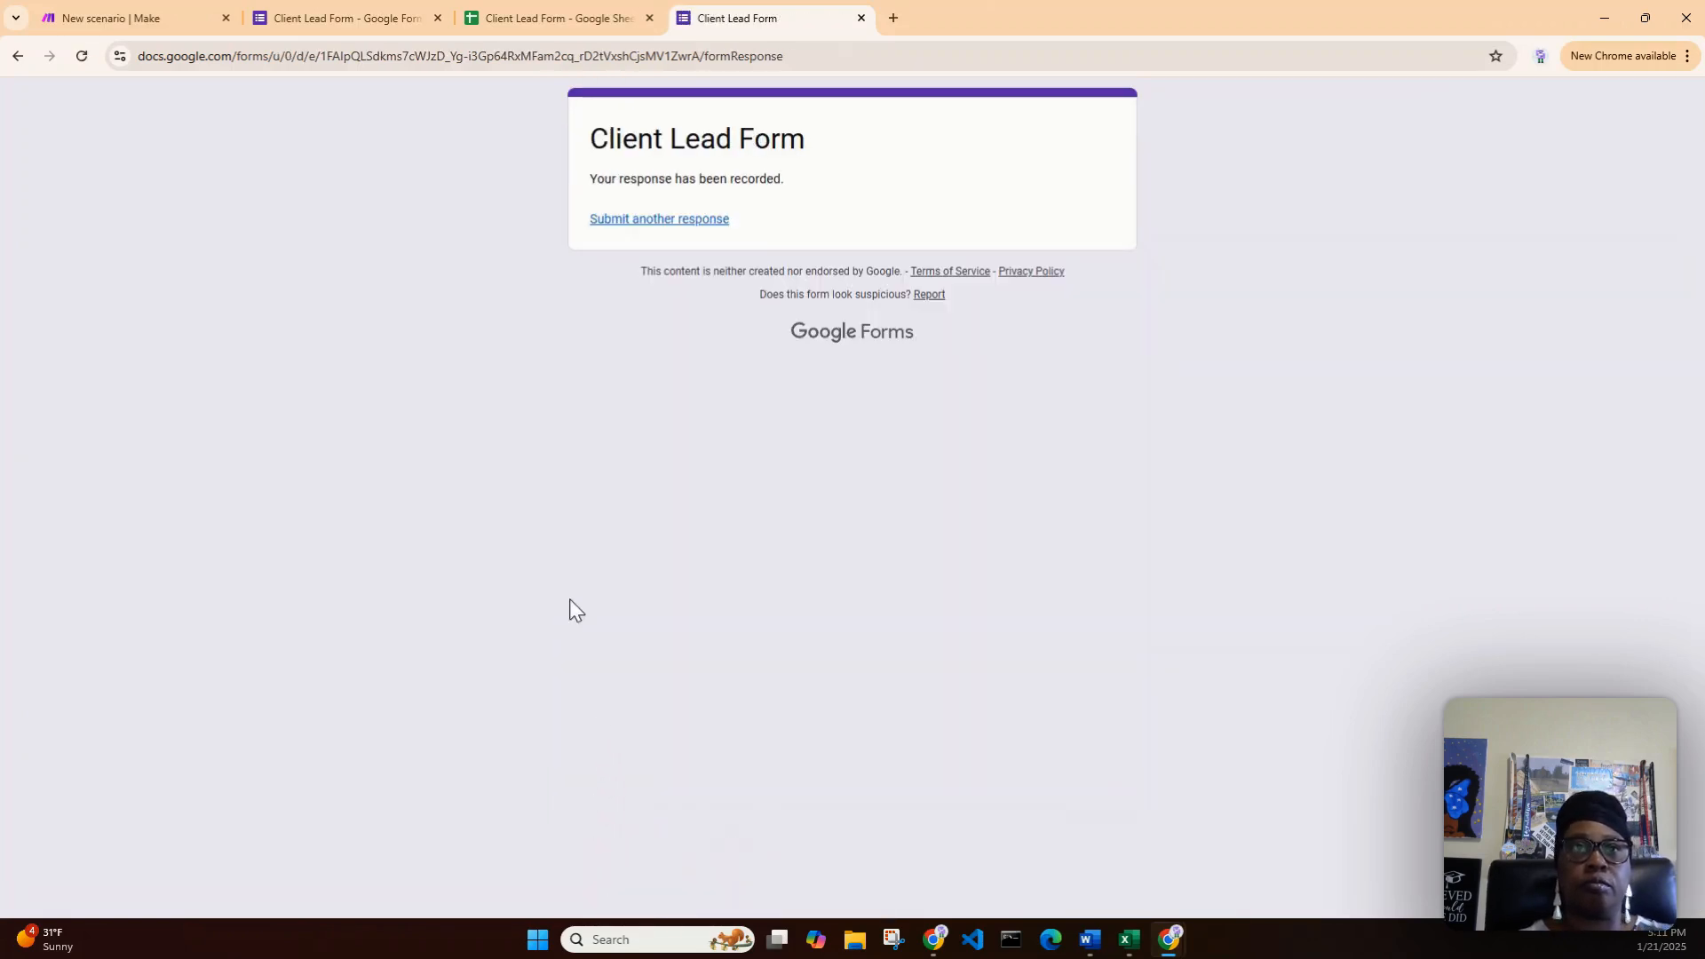
- Run the Client Lead Form scenario once, then view the resulting spreadsheet row
left_click(124, 19)
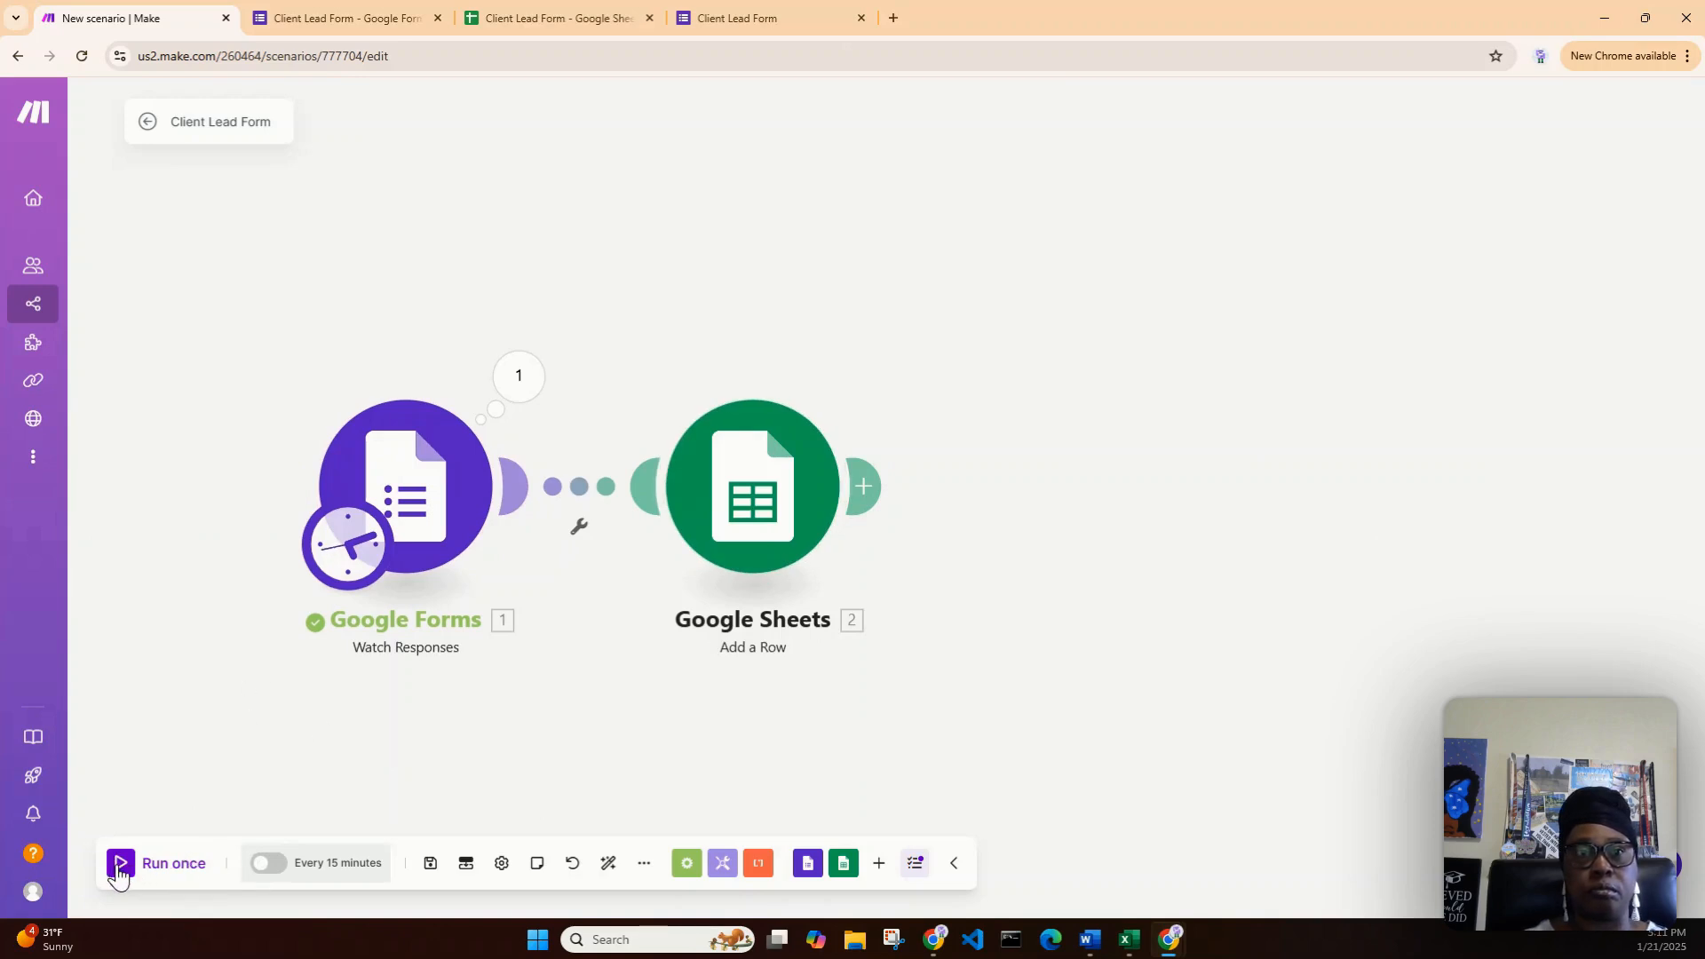
left_click(116, 873)
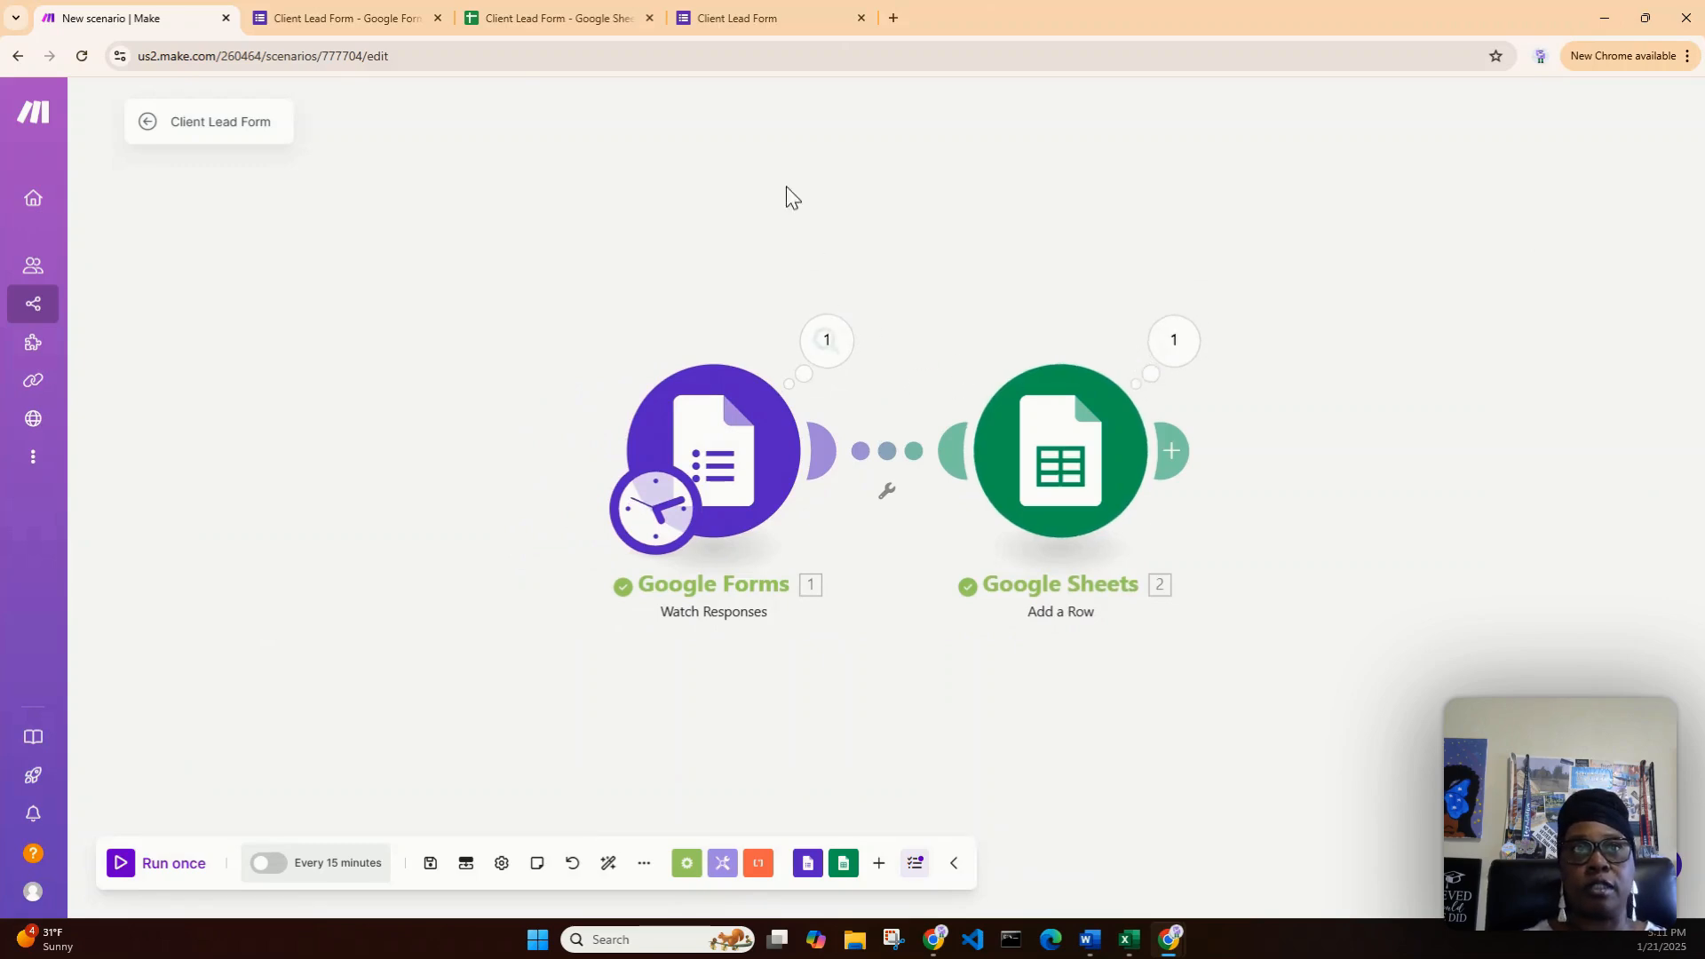
left_click(520, 18)
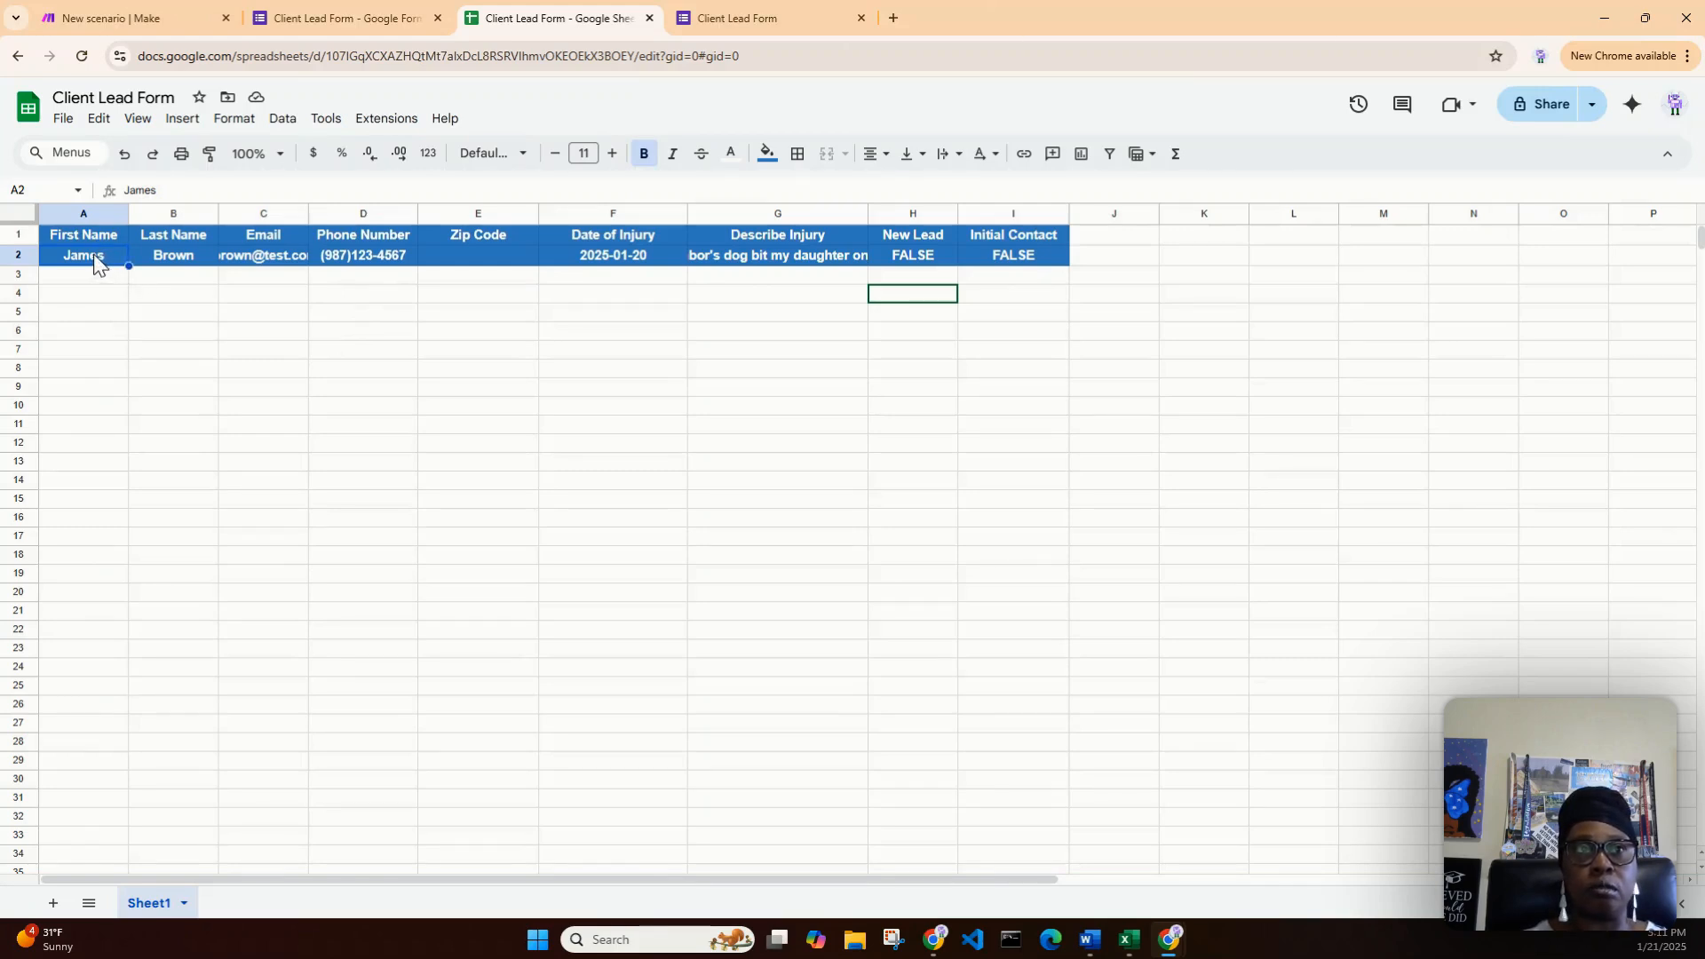
- Format row 2 (A–I) with no fill, black text and no bold
left_click_drag(96, 260, 997, 259)
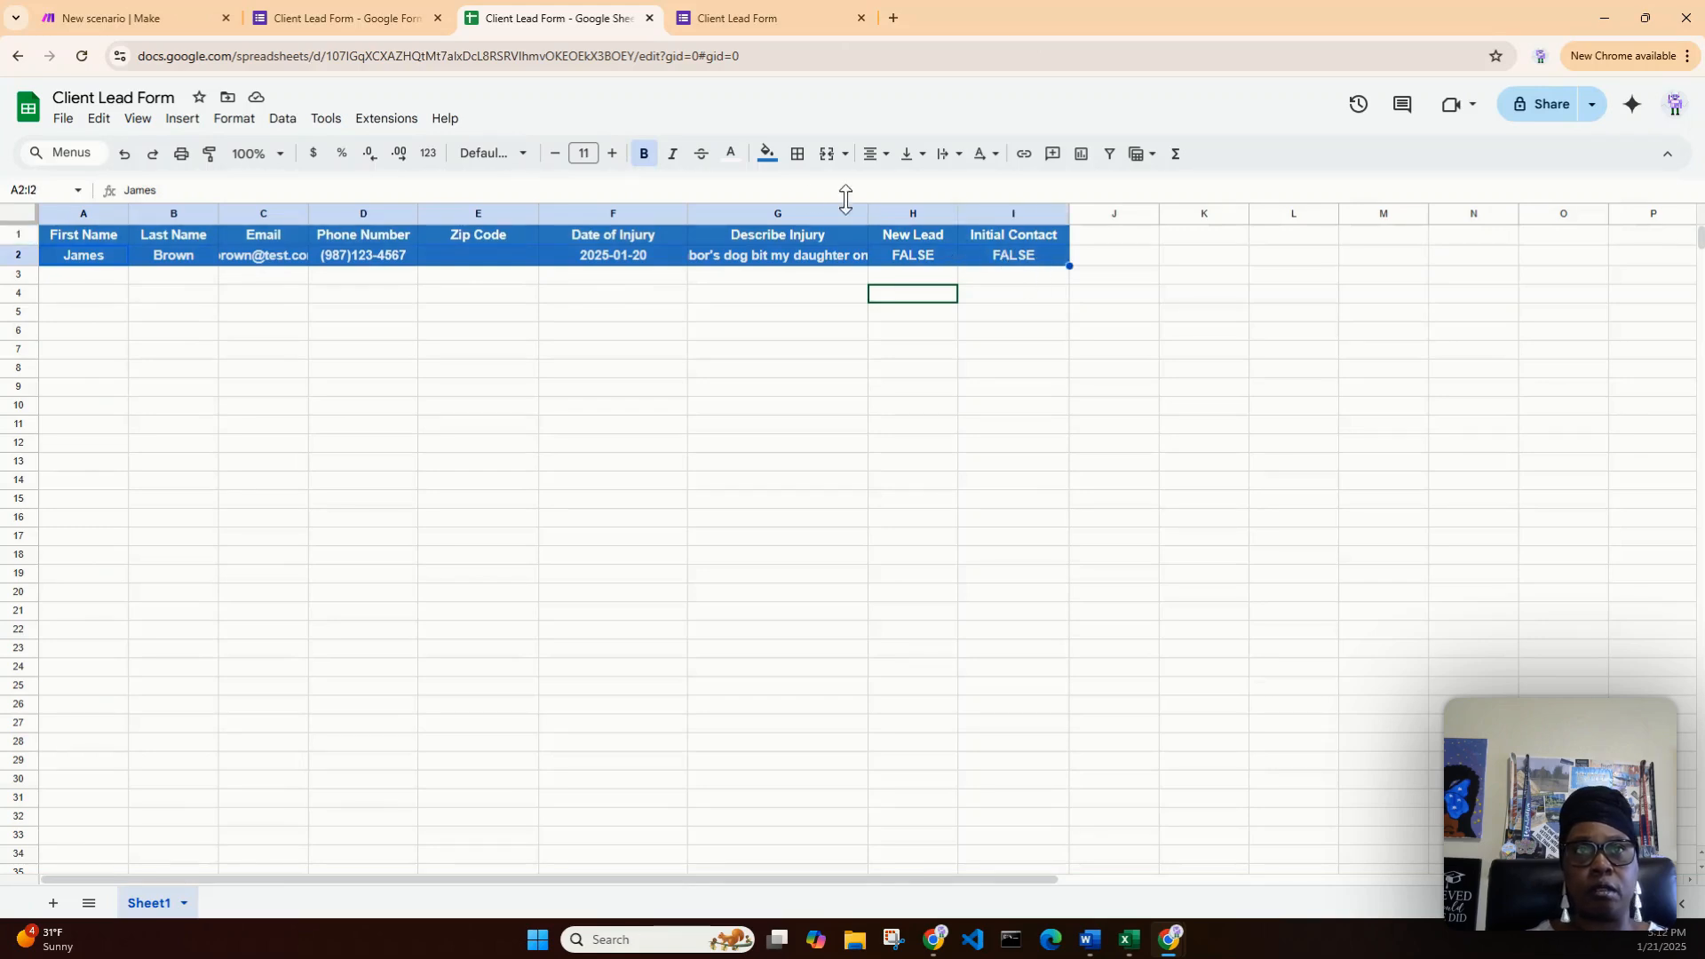
left_click(767, 155)
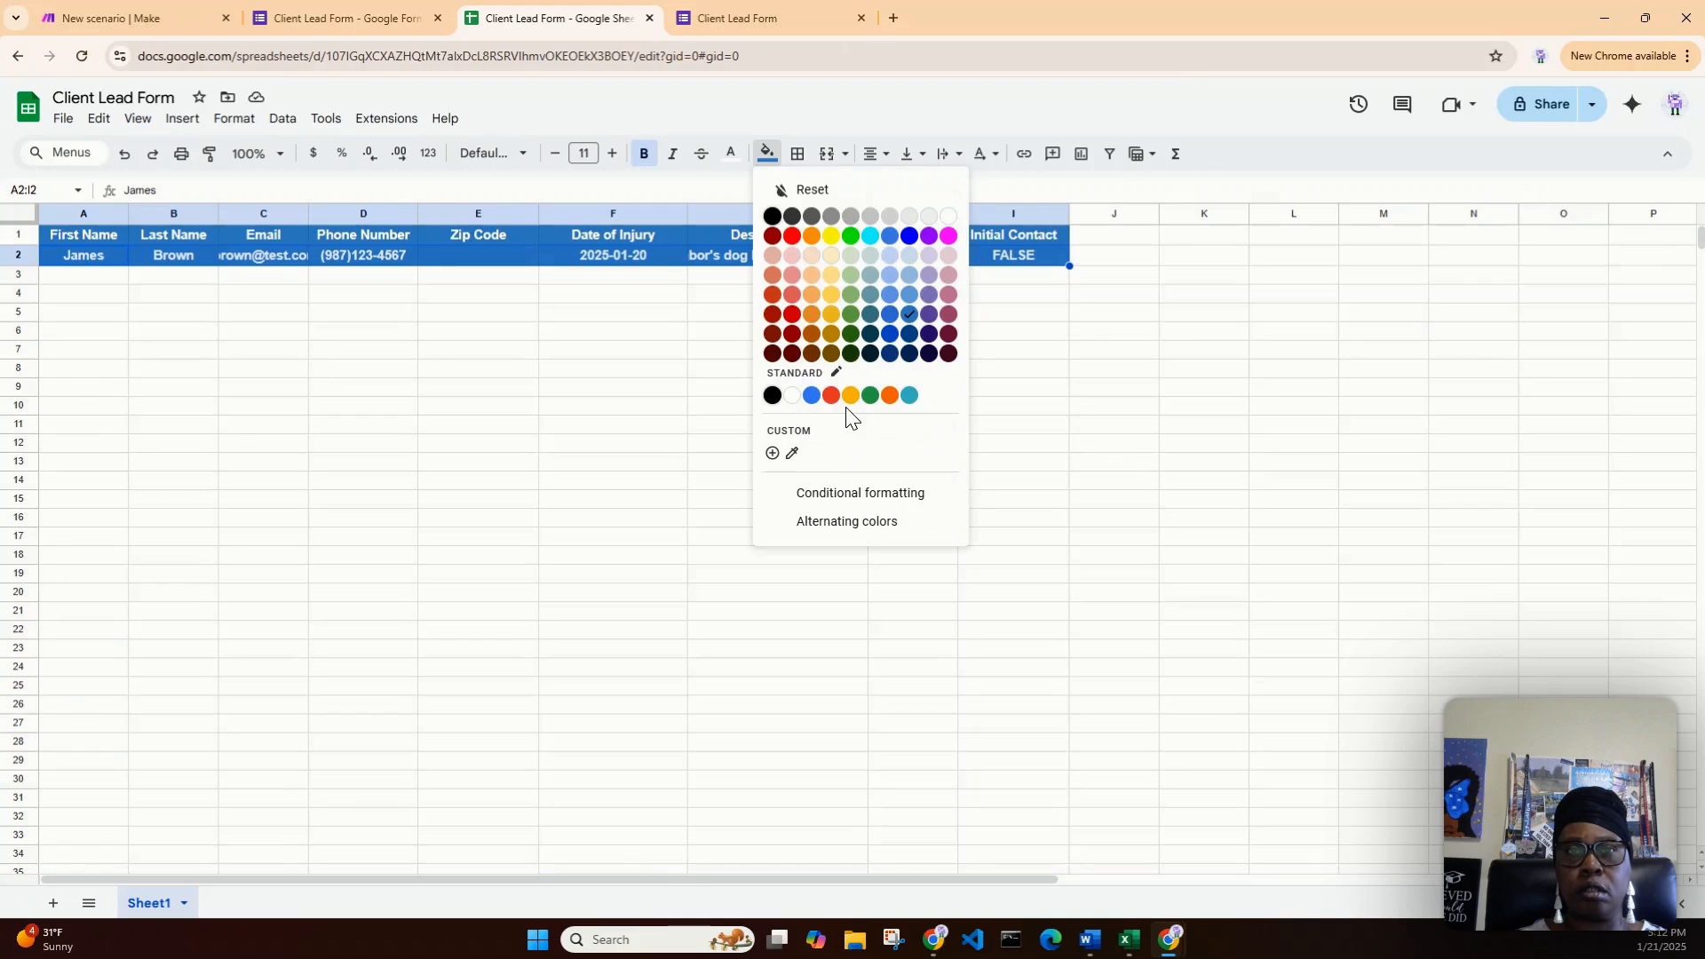
left_click(810, 189)
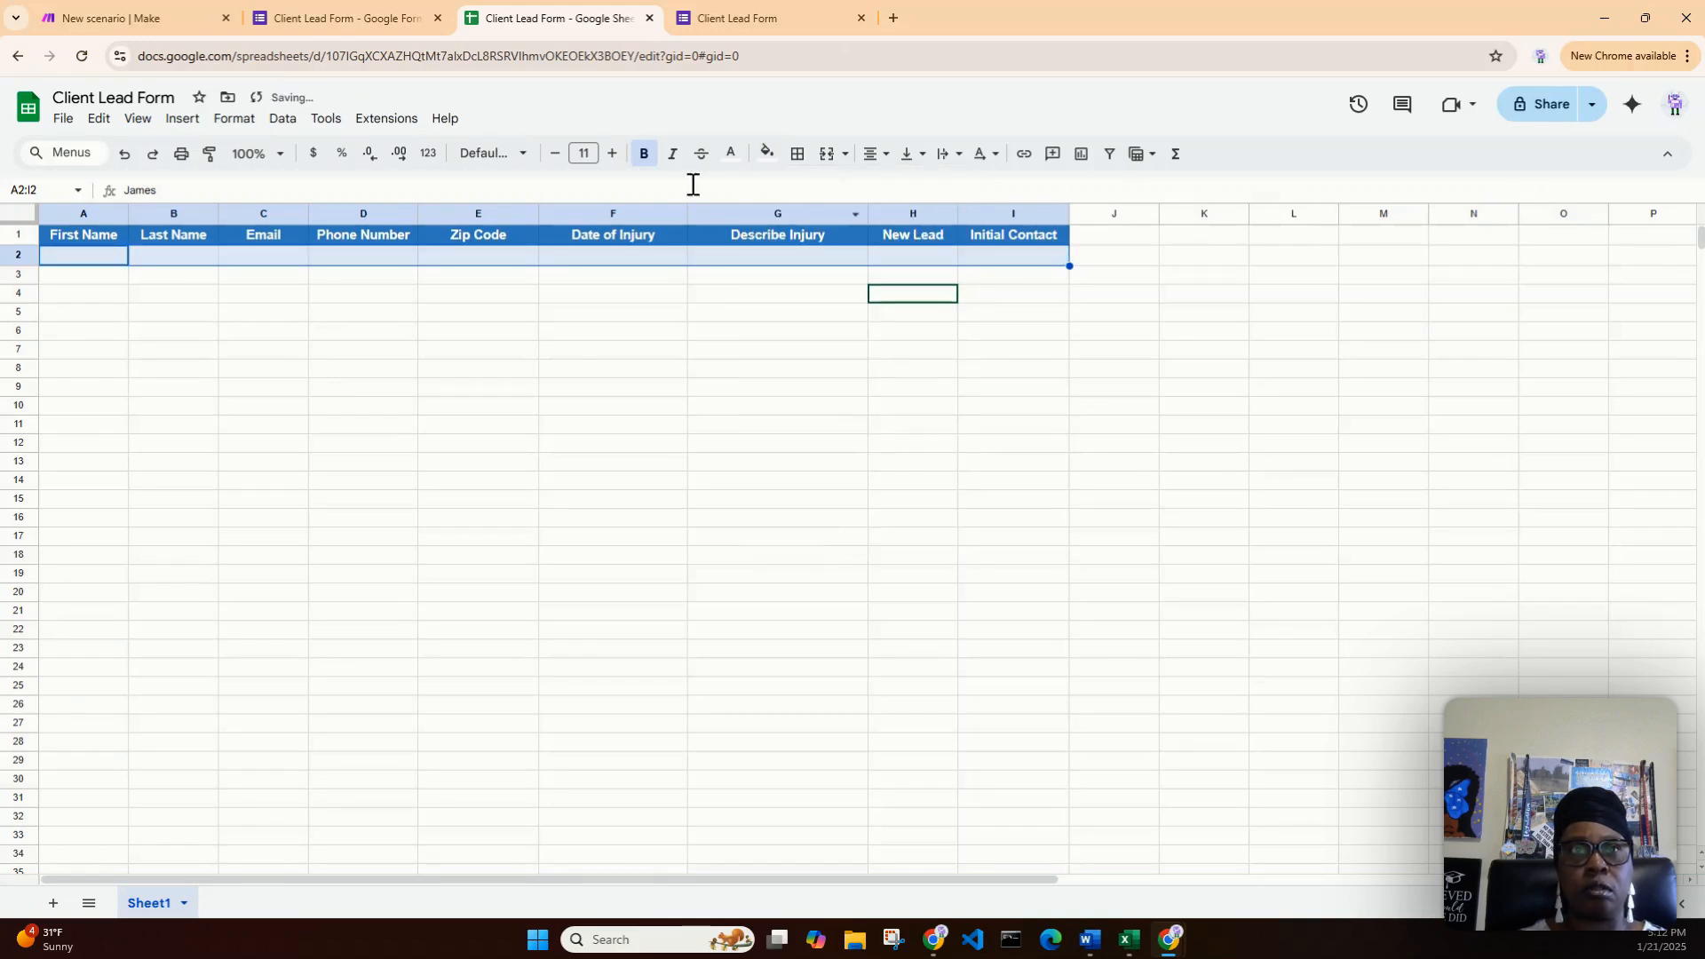
left_click(731, 155)
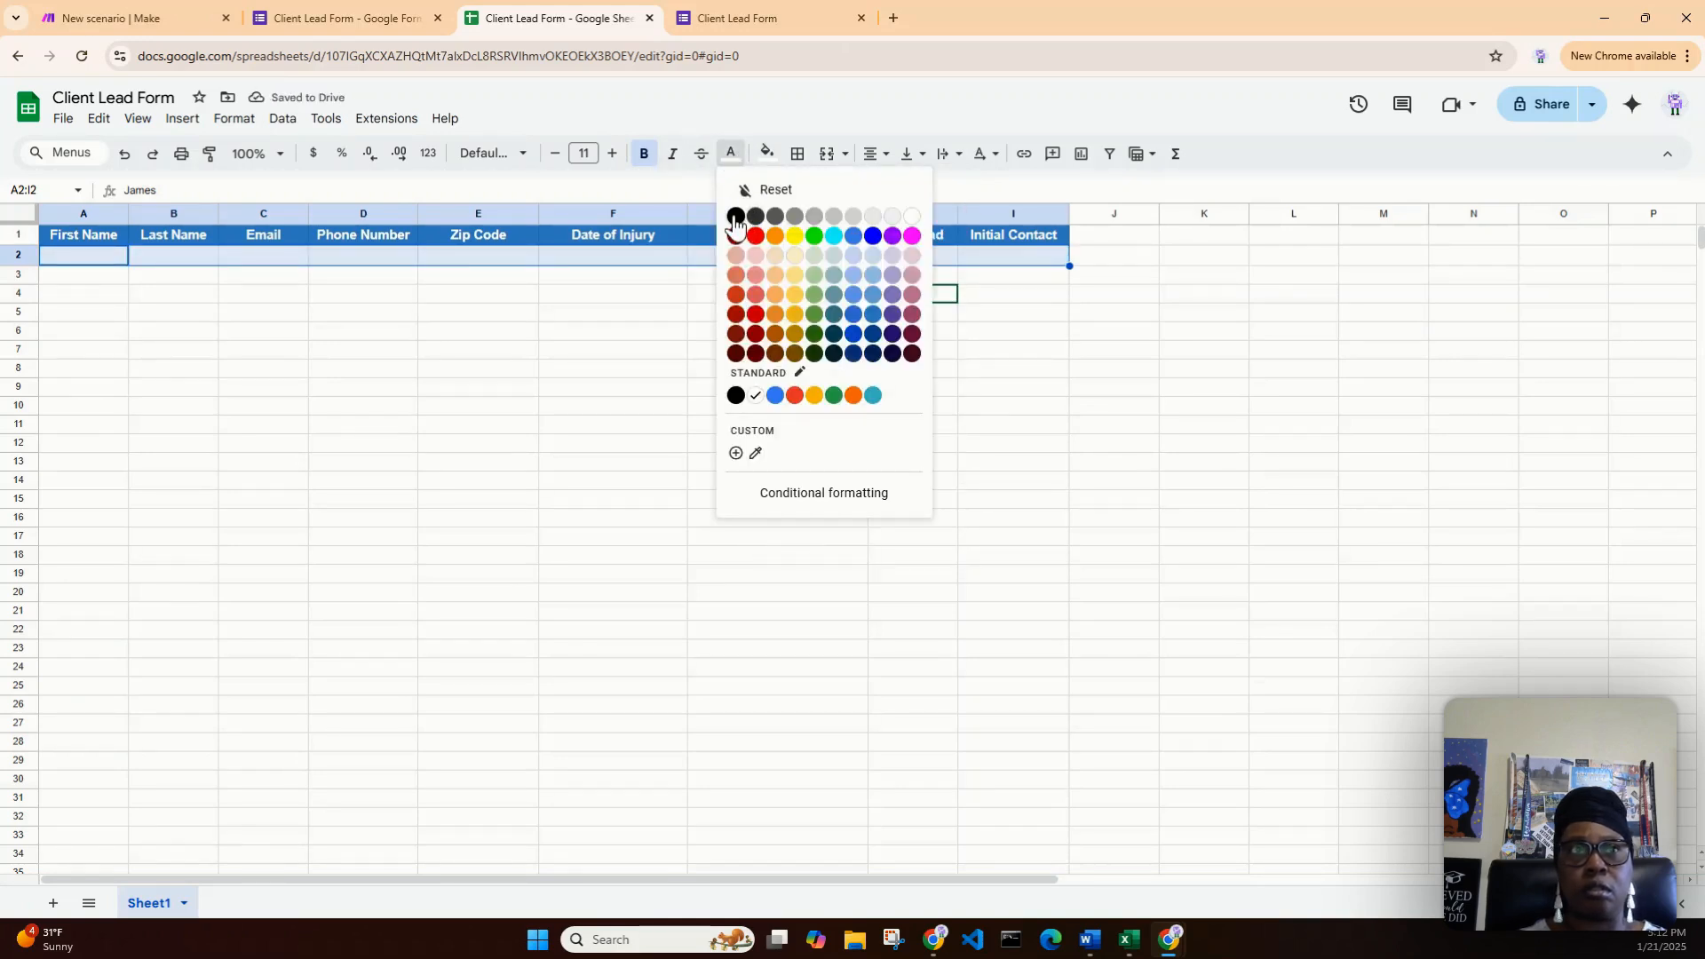
left_click(736, 219)
left_click(644, 154)
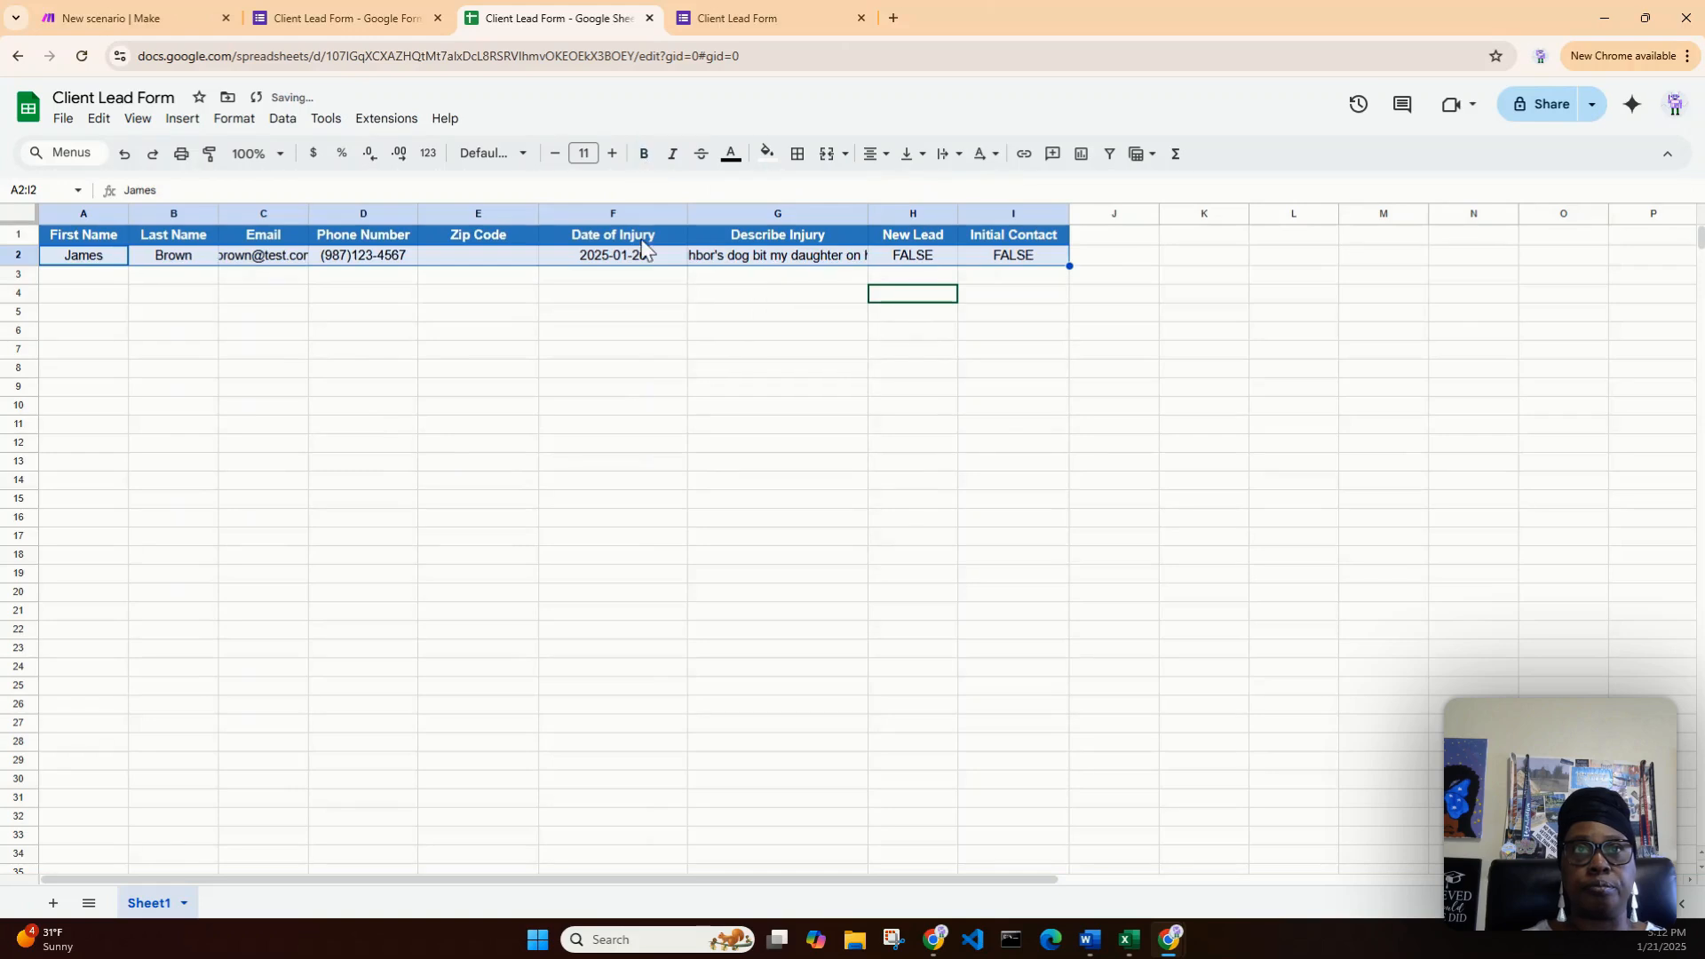
left_click(573, 373)
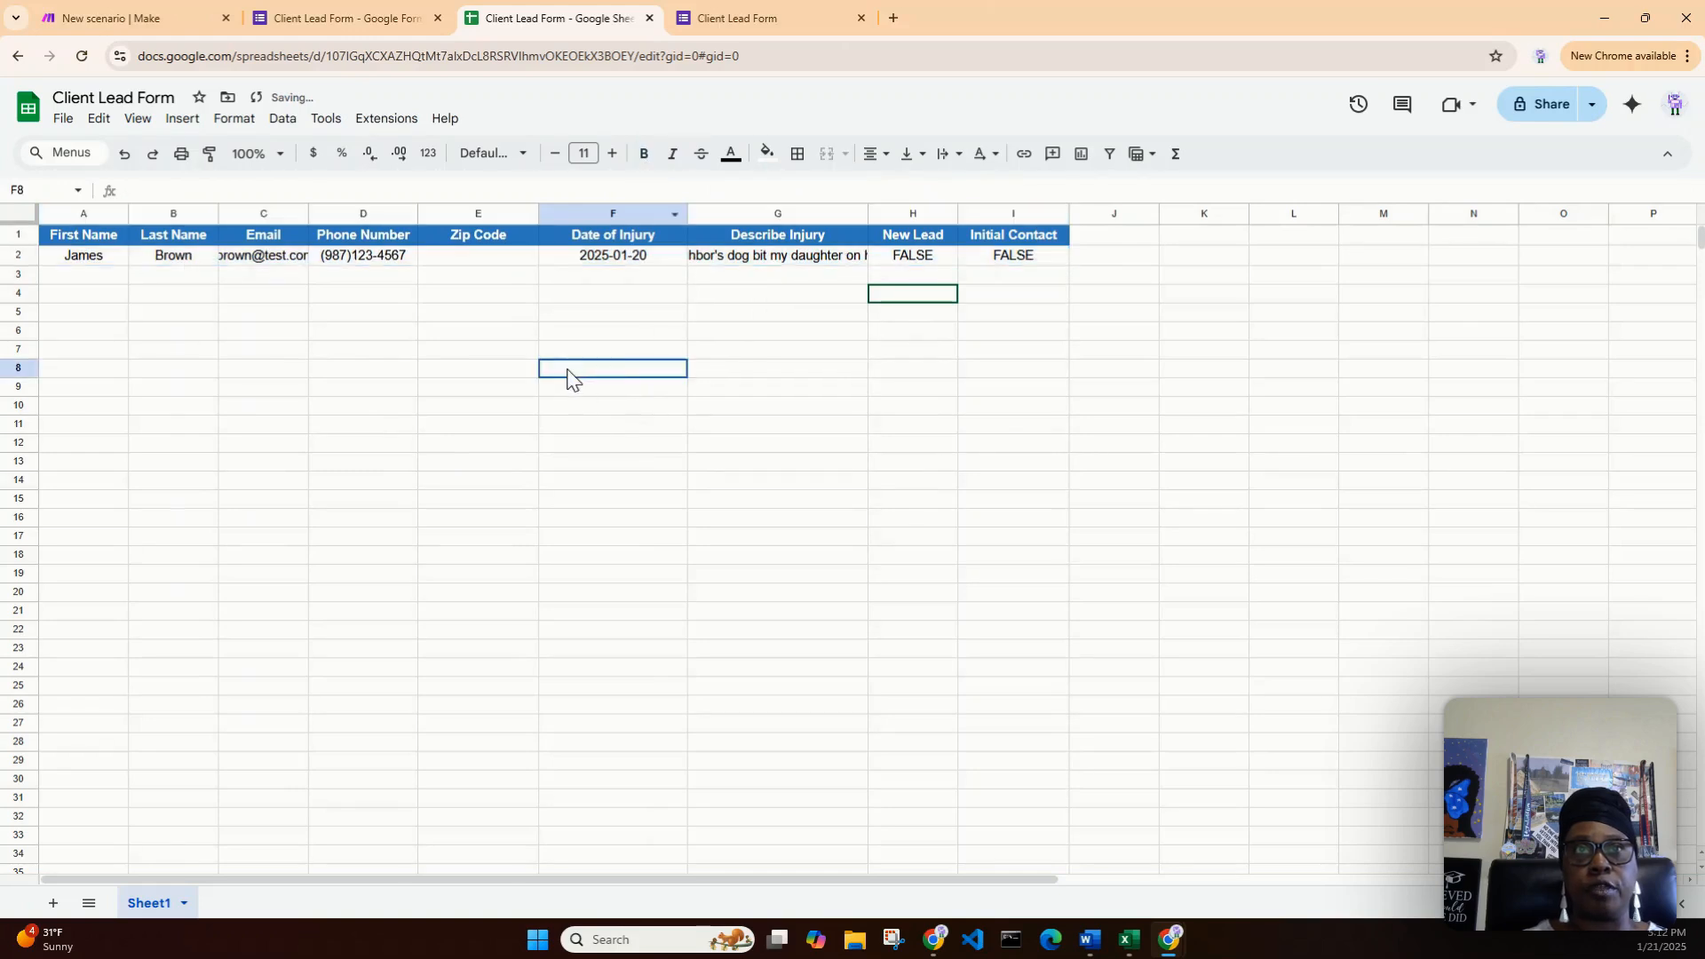
- Wrap the injury description in G2 and widen the Email column to fit the address
left_click(832, 263)
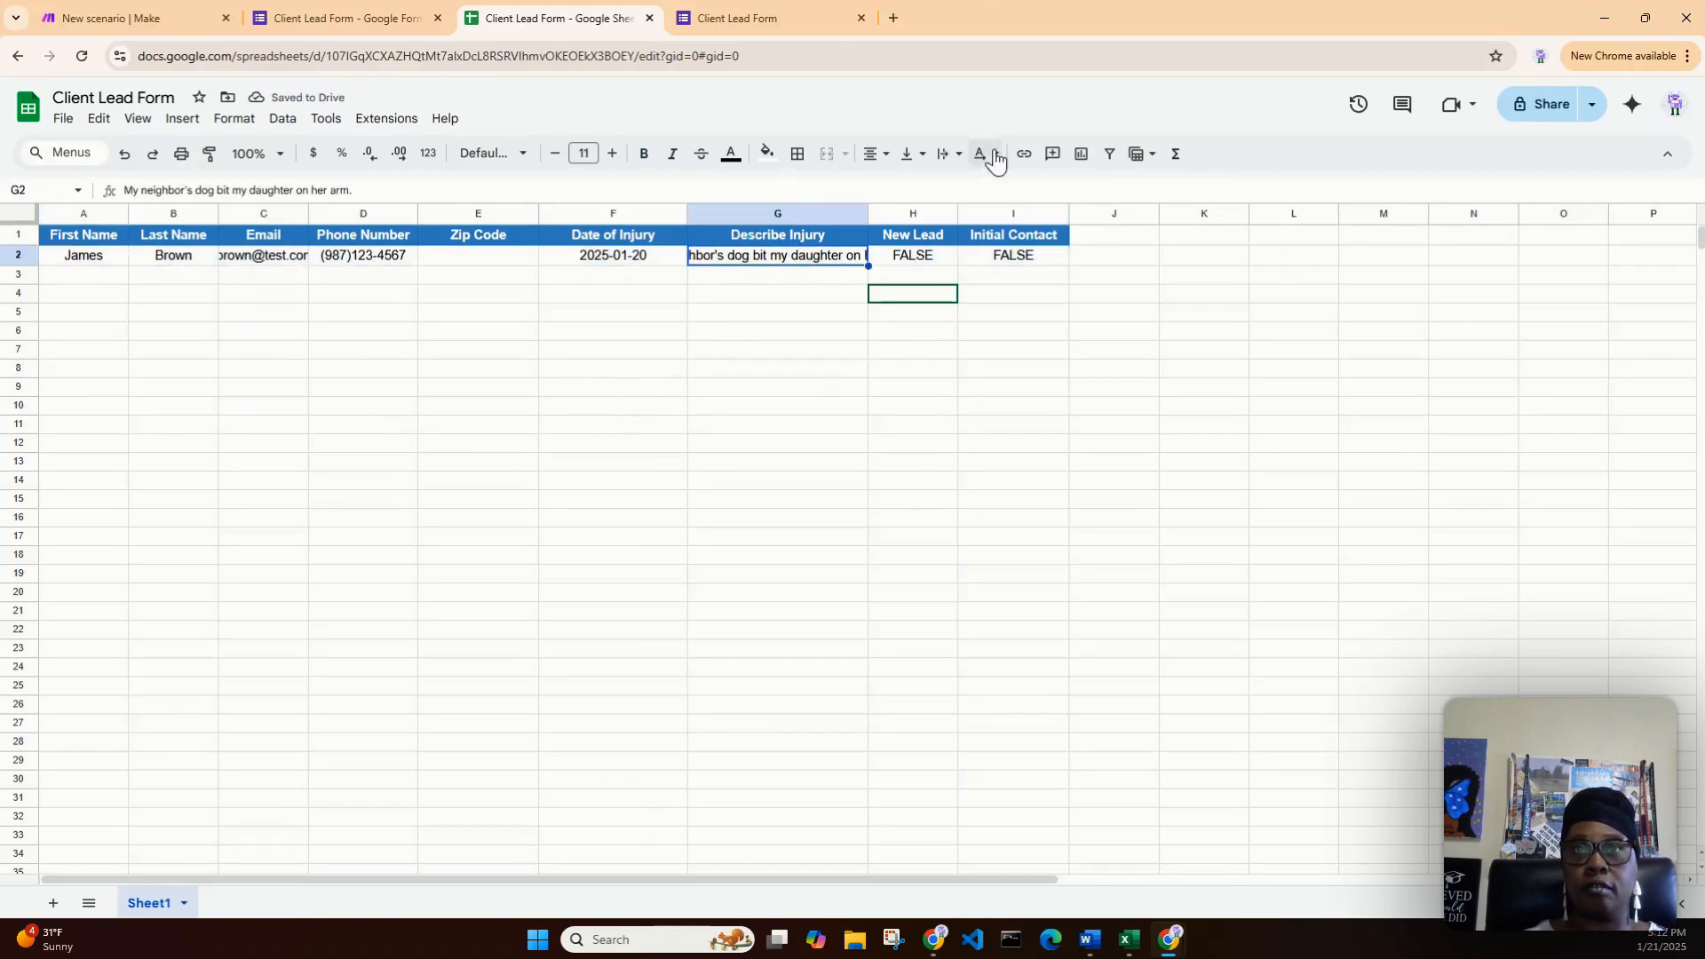
left_click(949, 160)
left_click(978, 190)
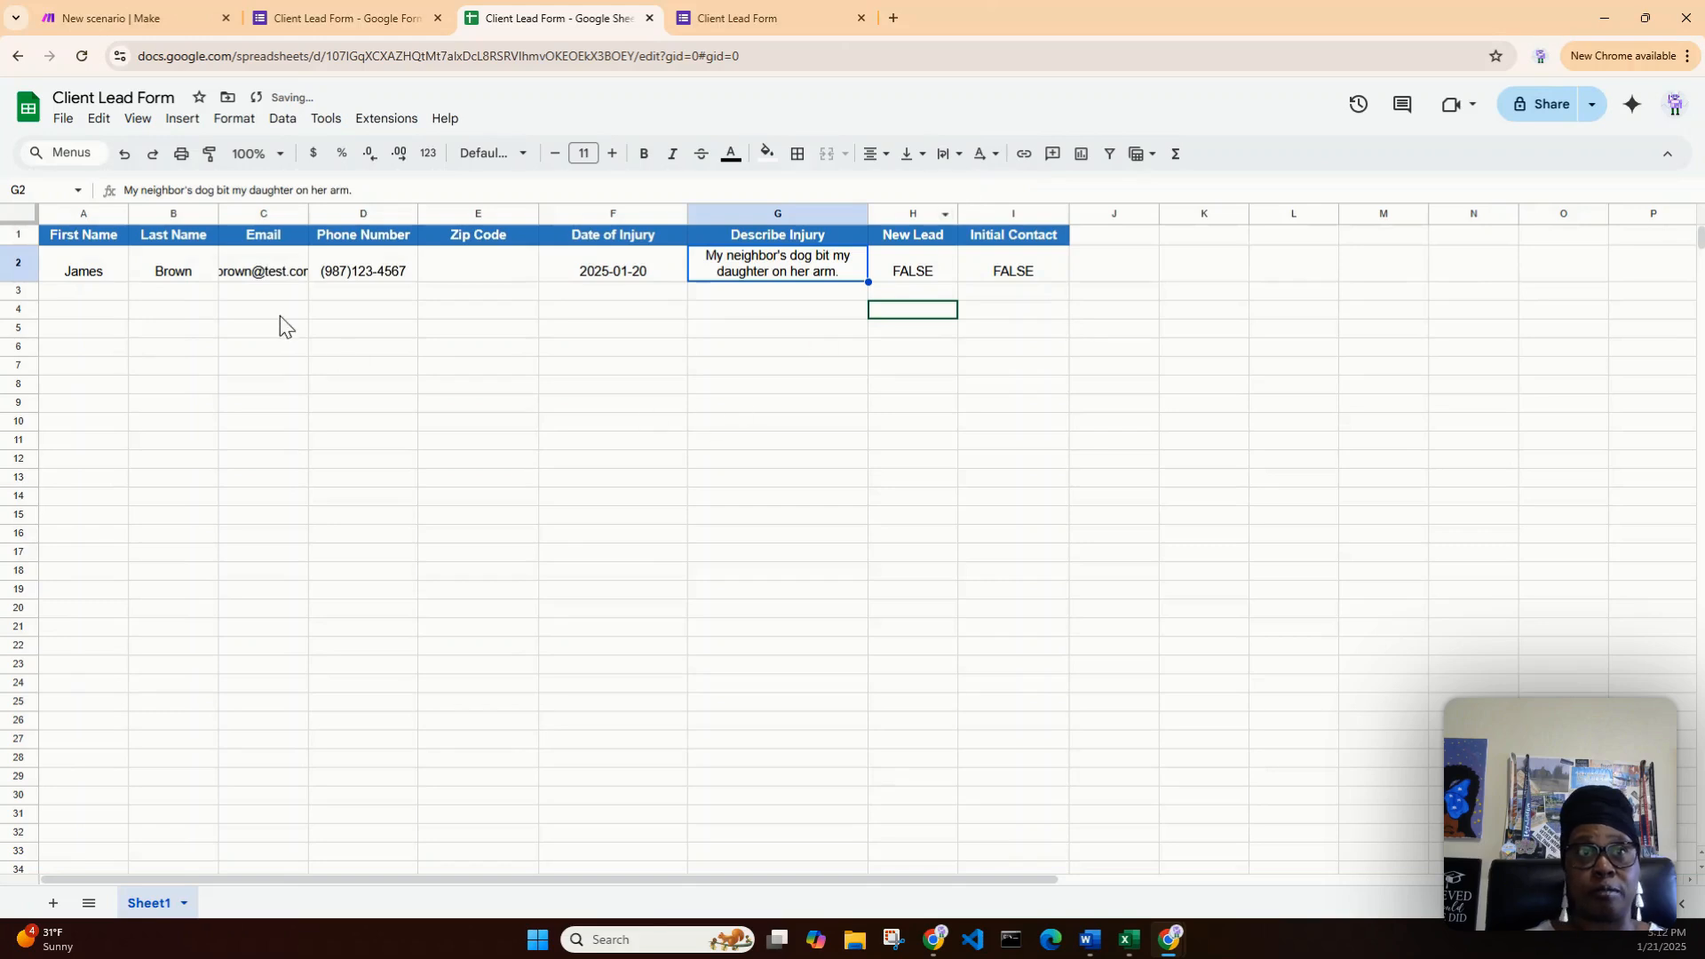
left_click_drag(302, 207, 363, 252)
left_click(297, 275)
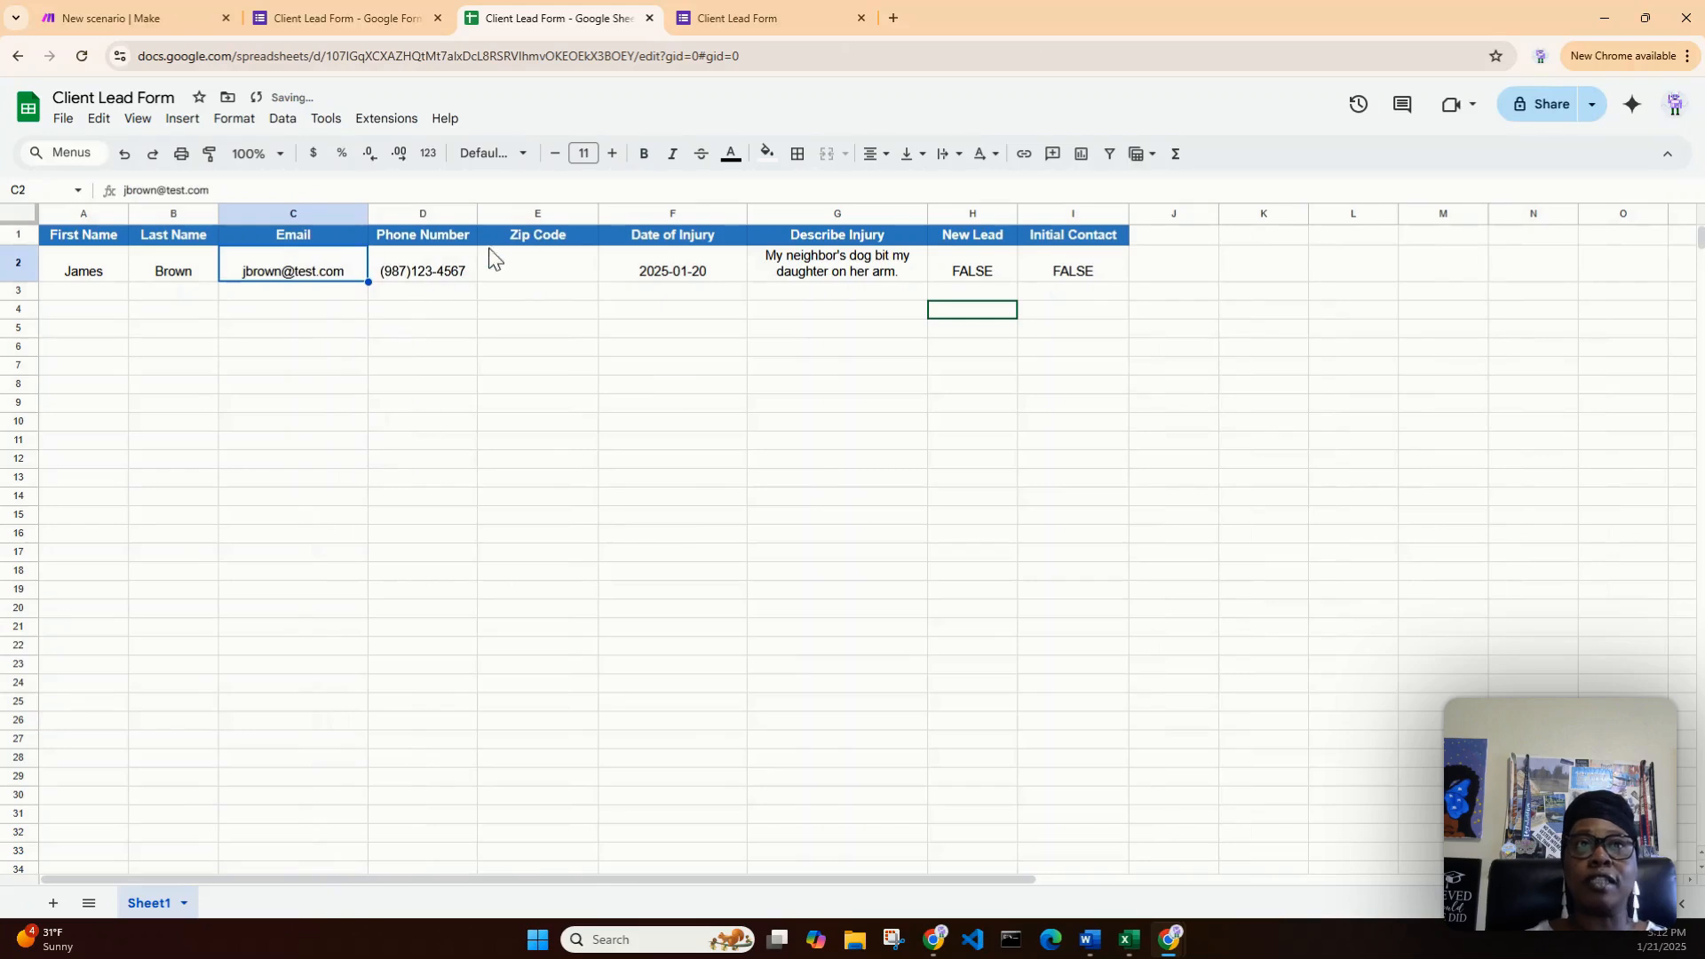
left_click(557, 275)
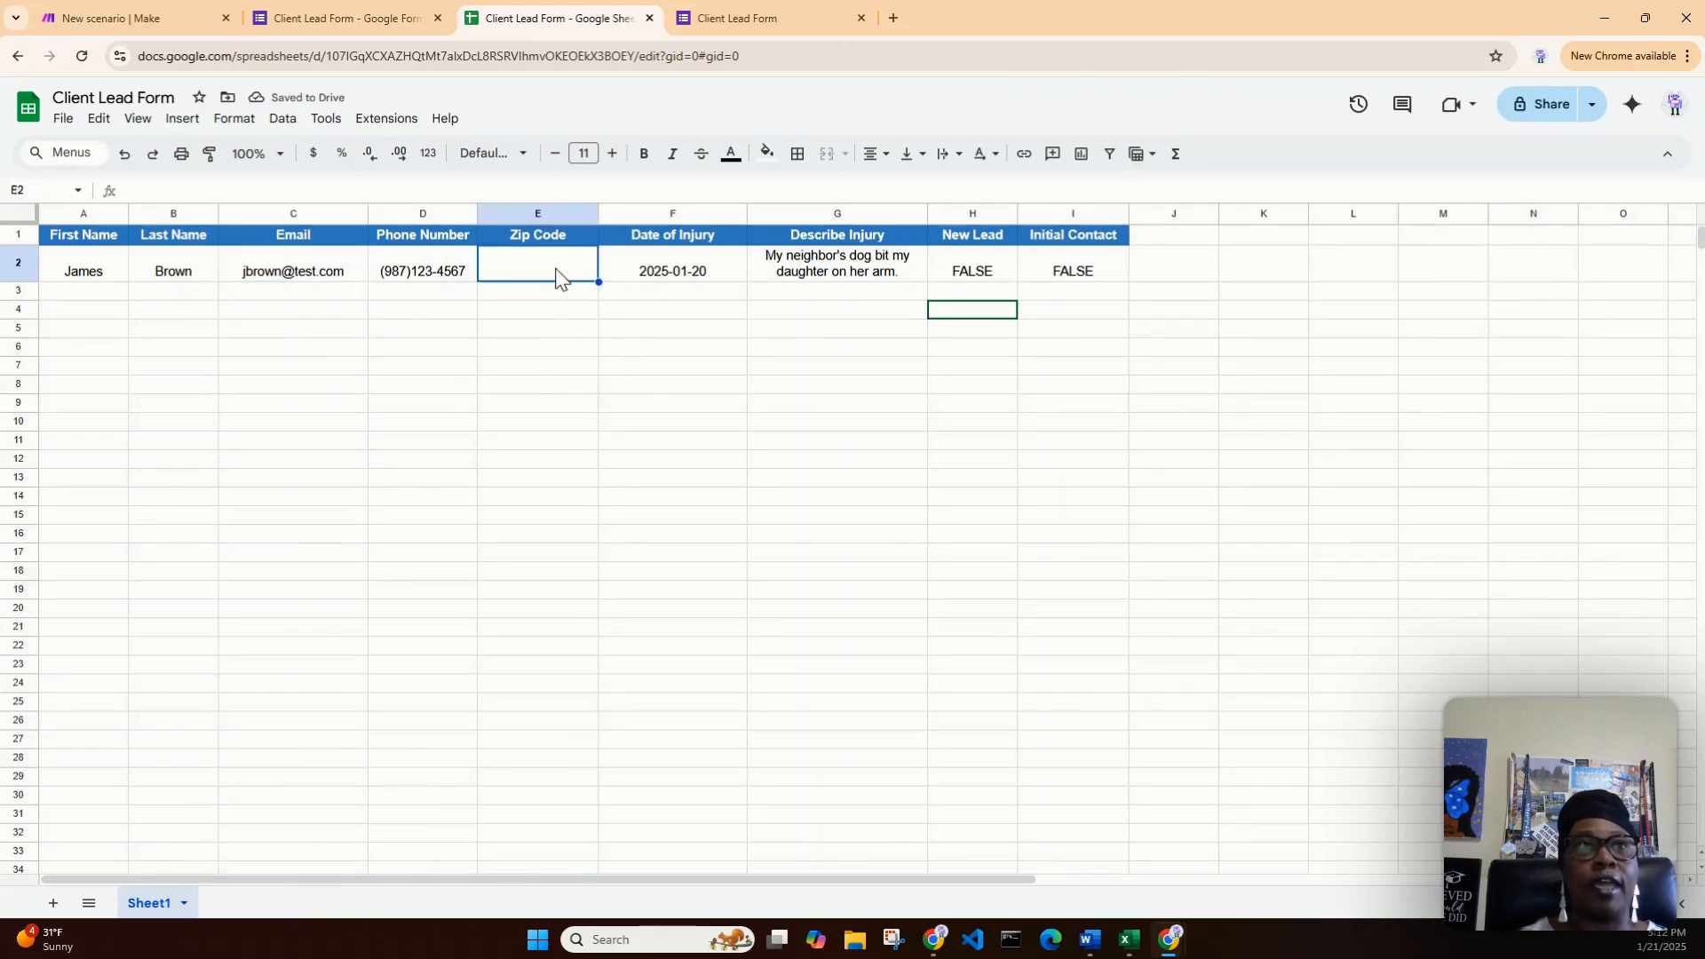
- Reopen the Google Sheets Add a Row module settings in the Make scenario
left_click(135, 18)
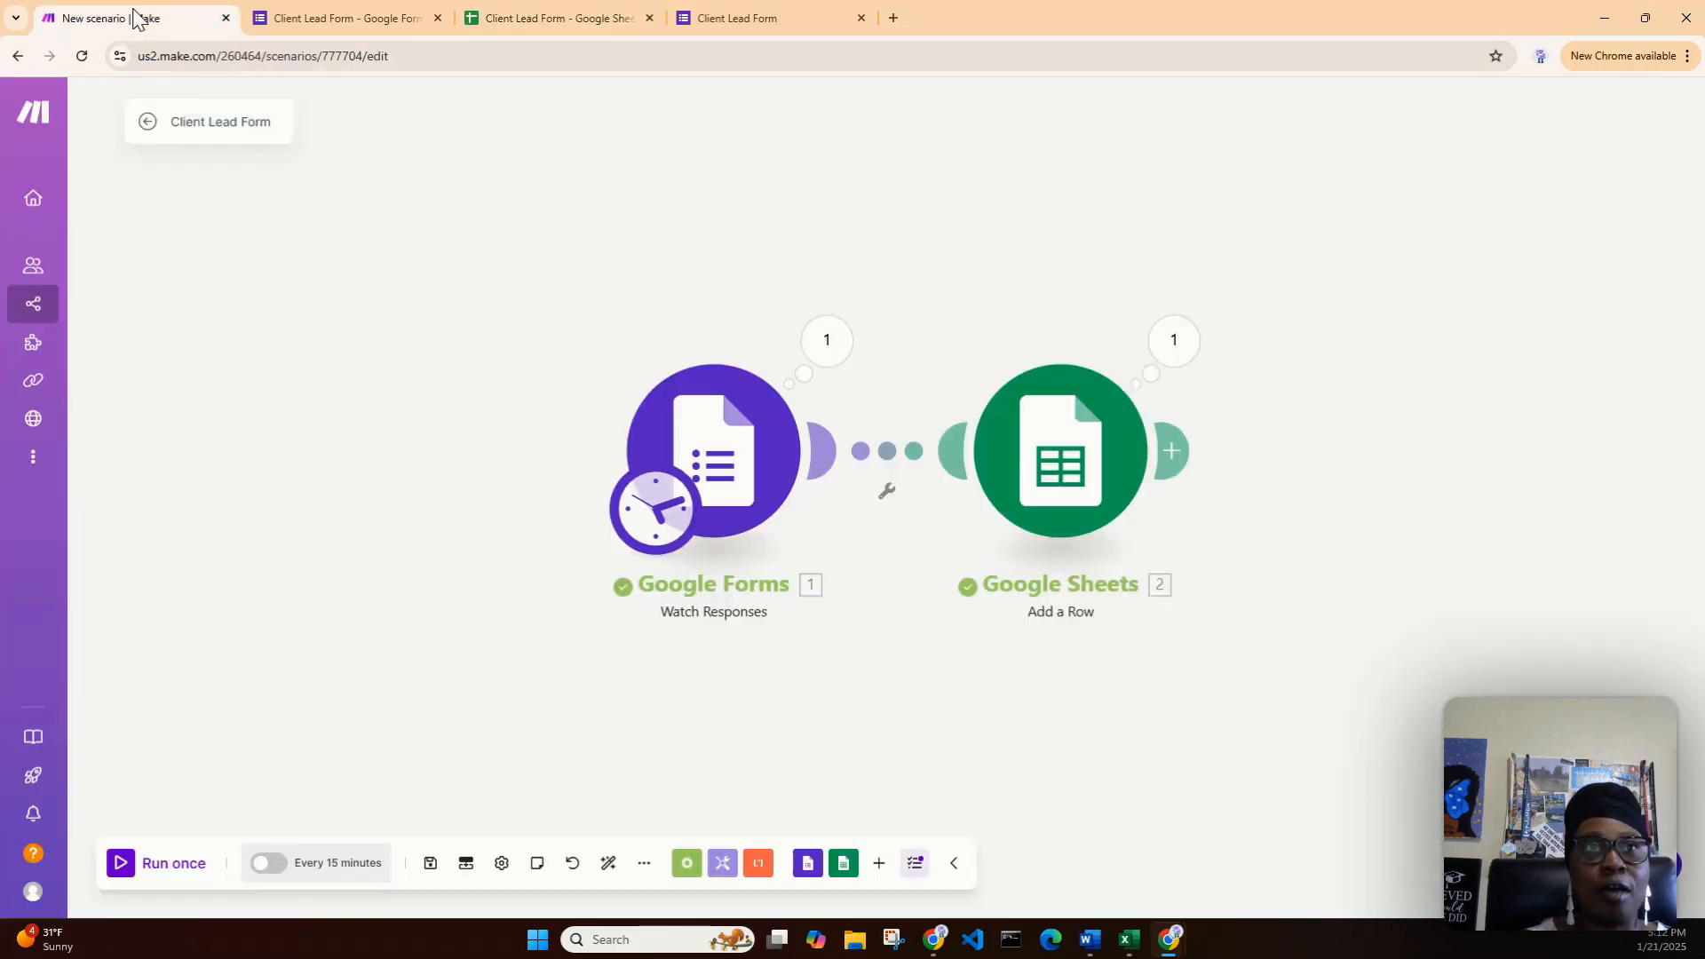
left_click(1077, 474)
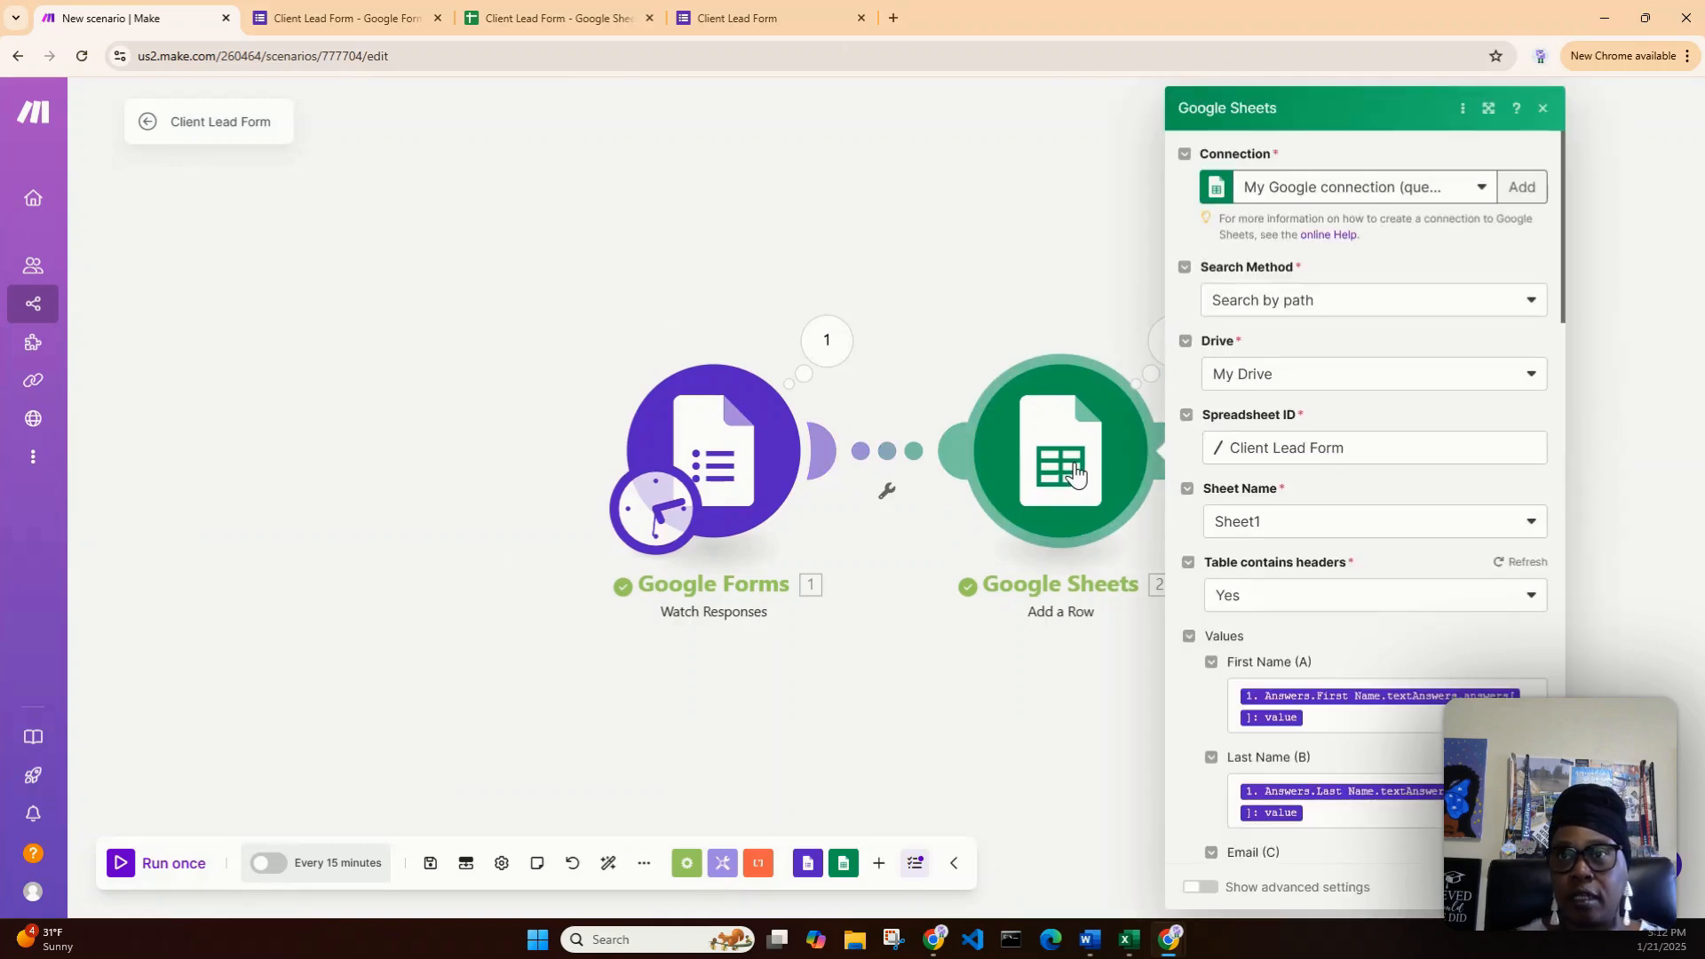
scroll(1390, 662, "down", 2)
scroll(1390, 662, "down", 3)
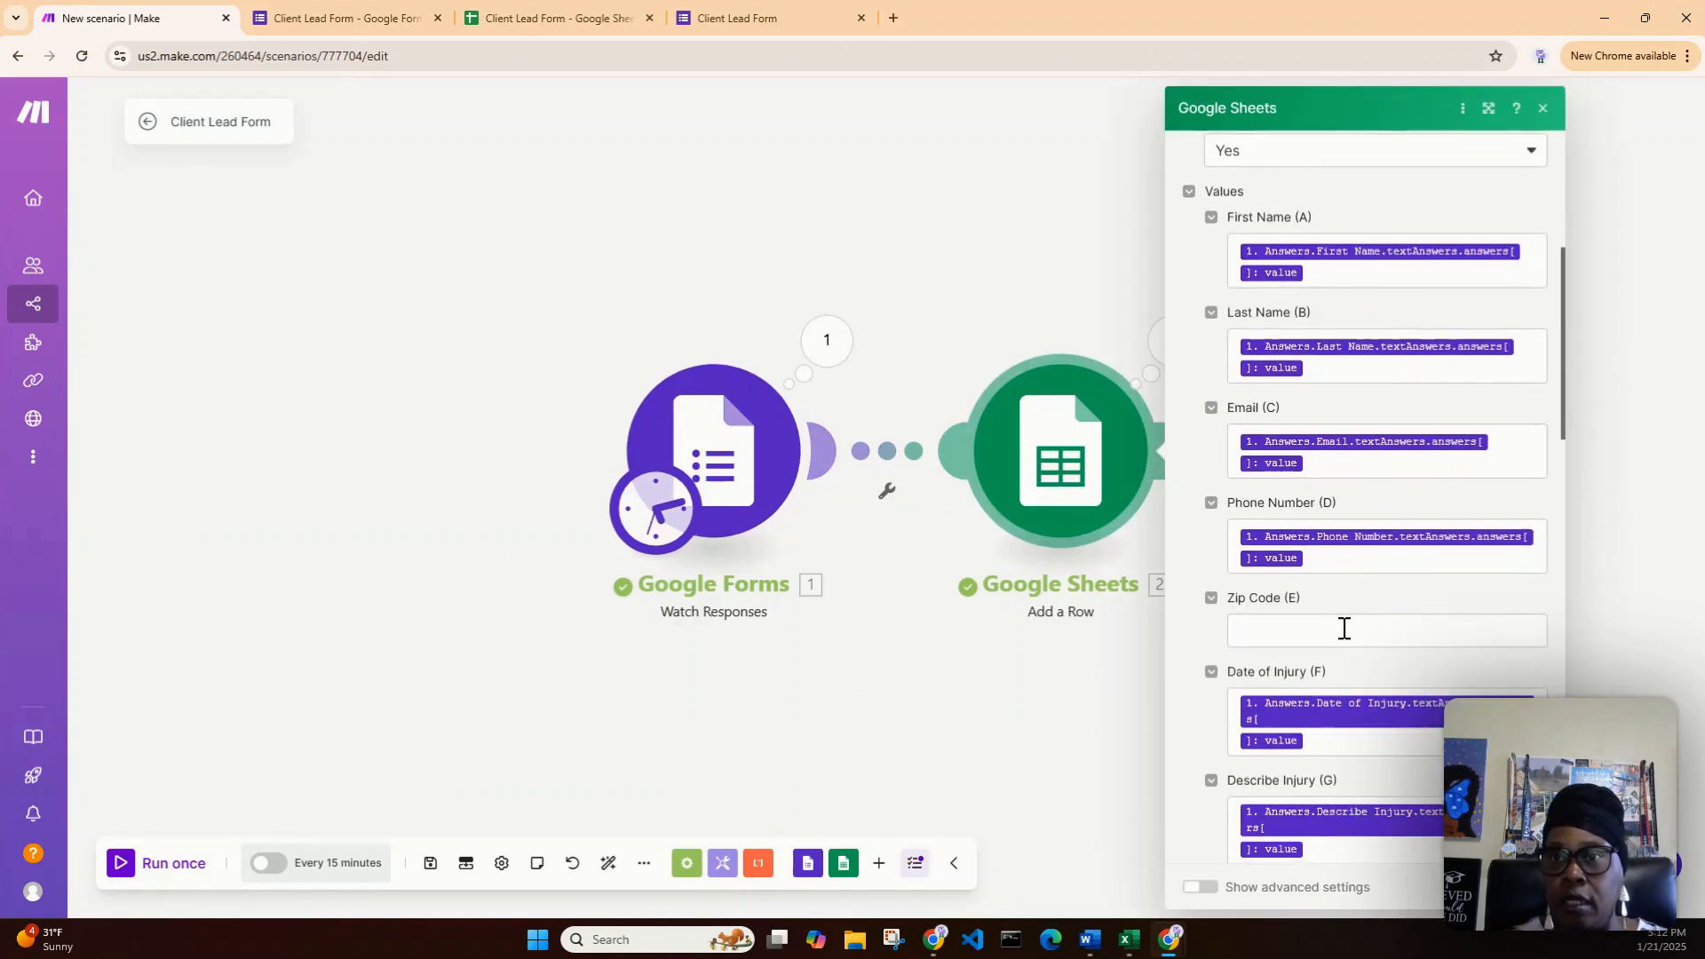
- Drag the Zip Code answer value into Zip Code (E) and close the module settings
left_click(1340, 629)
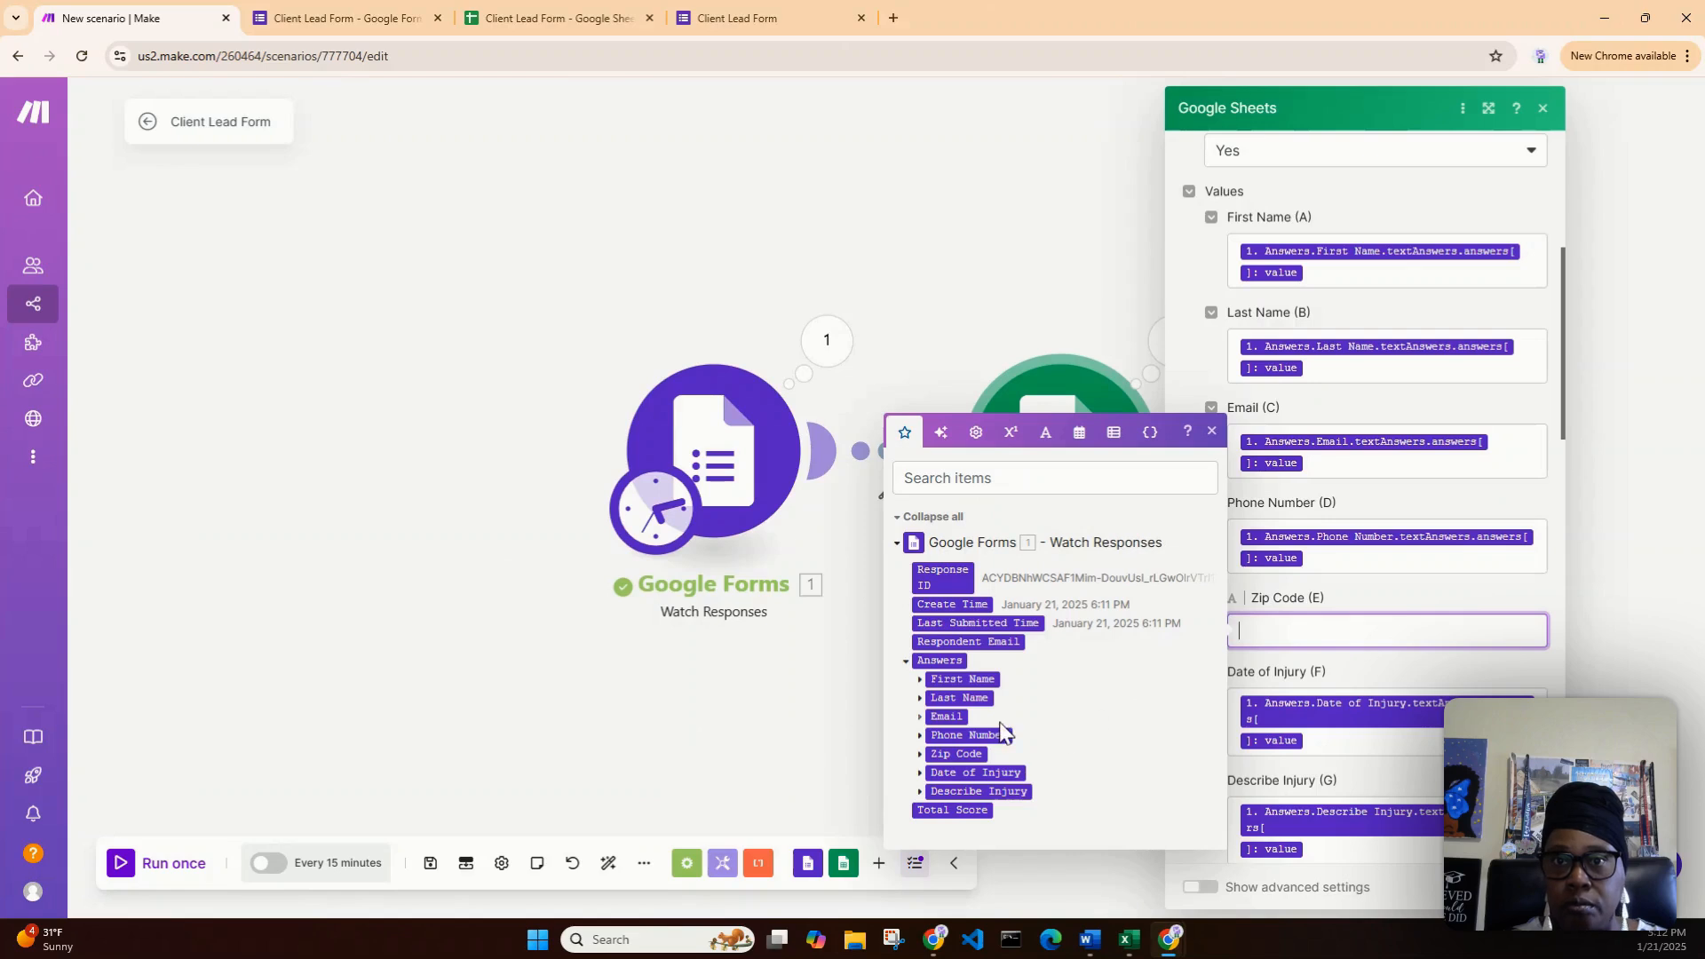
left_click(924, 754)
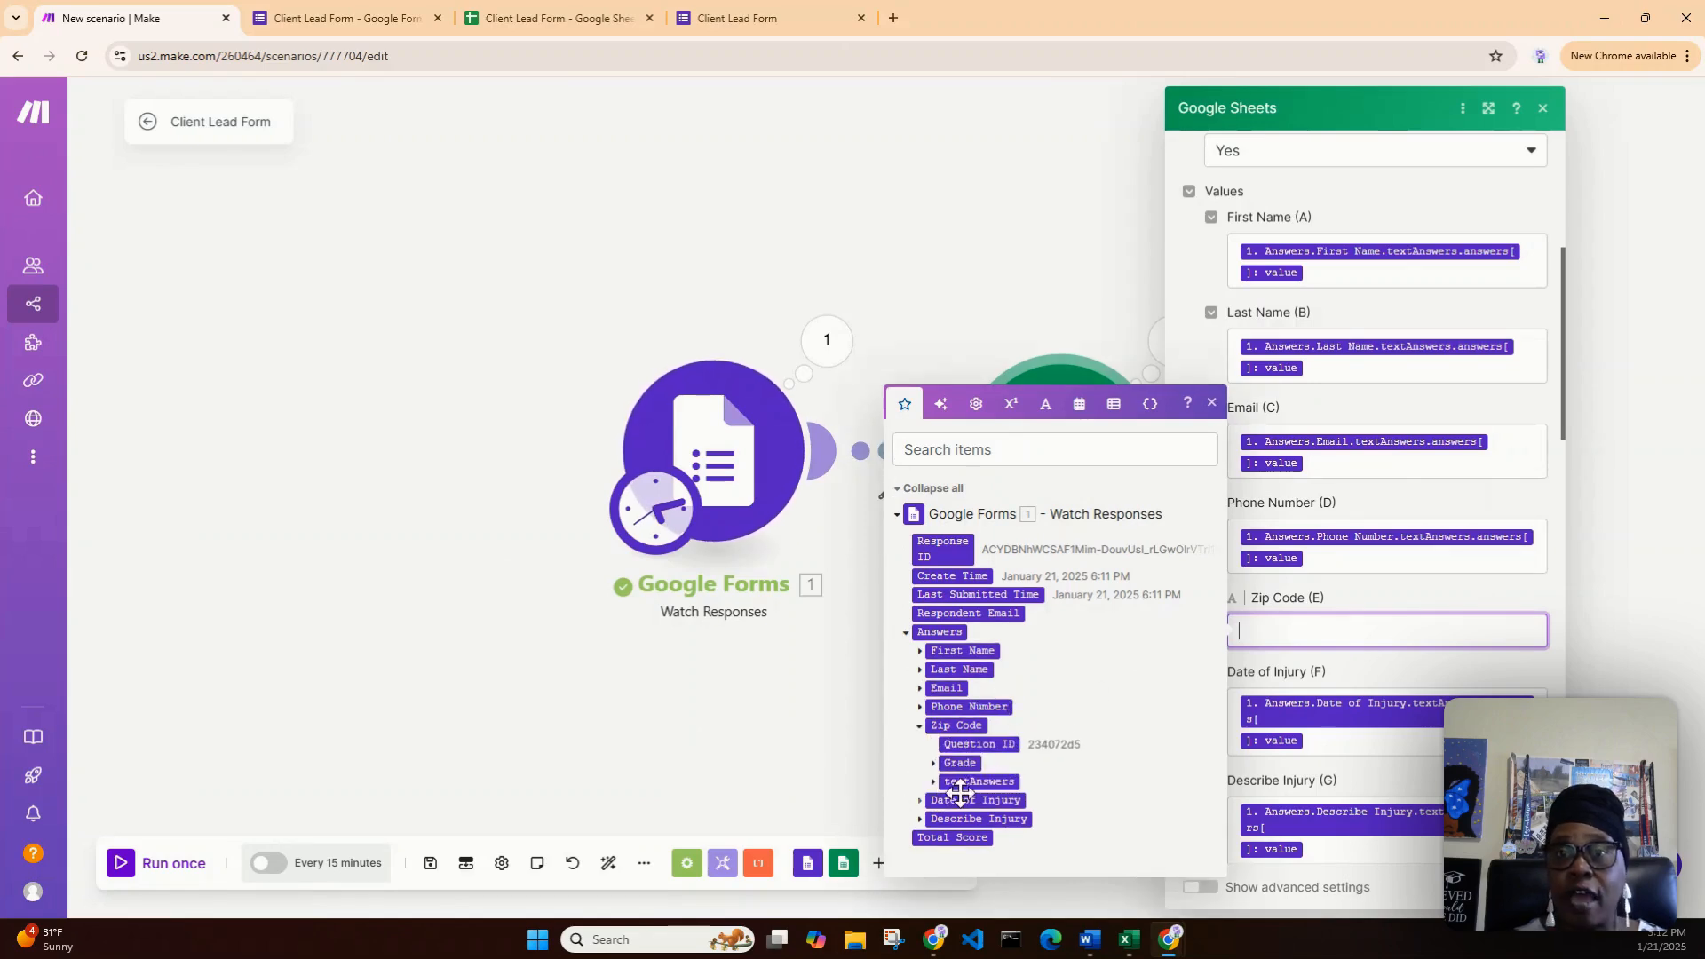
left_click(934, 782)
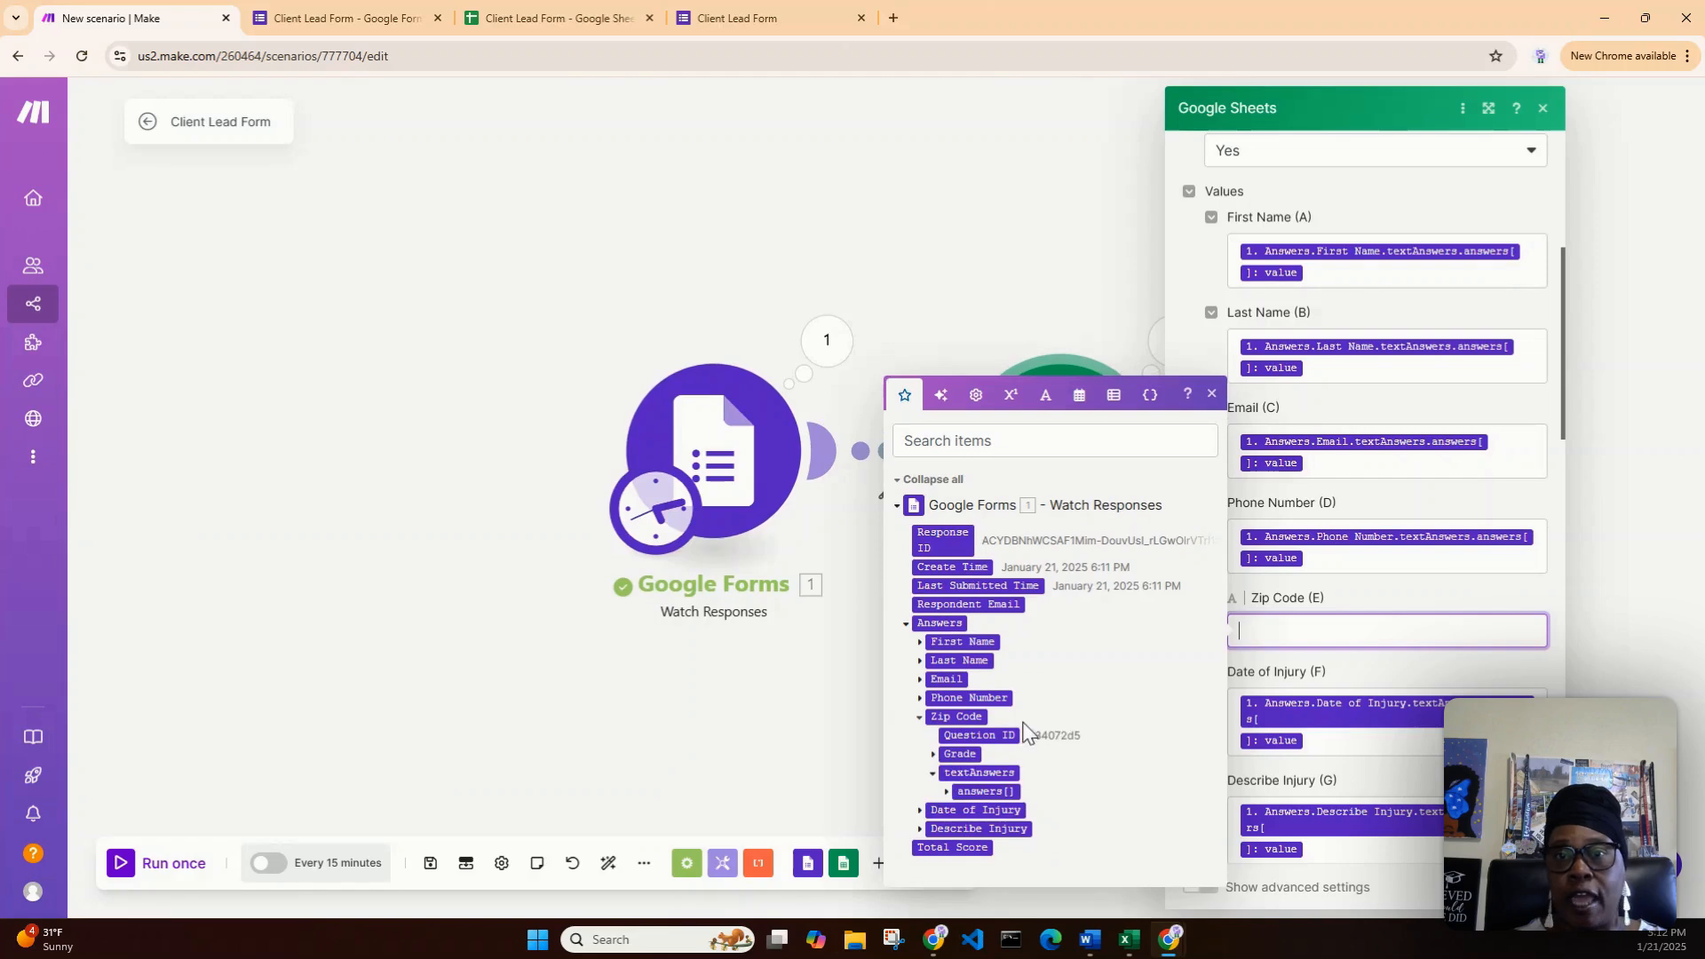
left_click(946, 792)
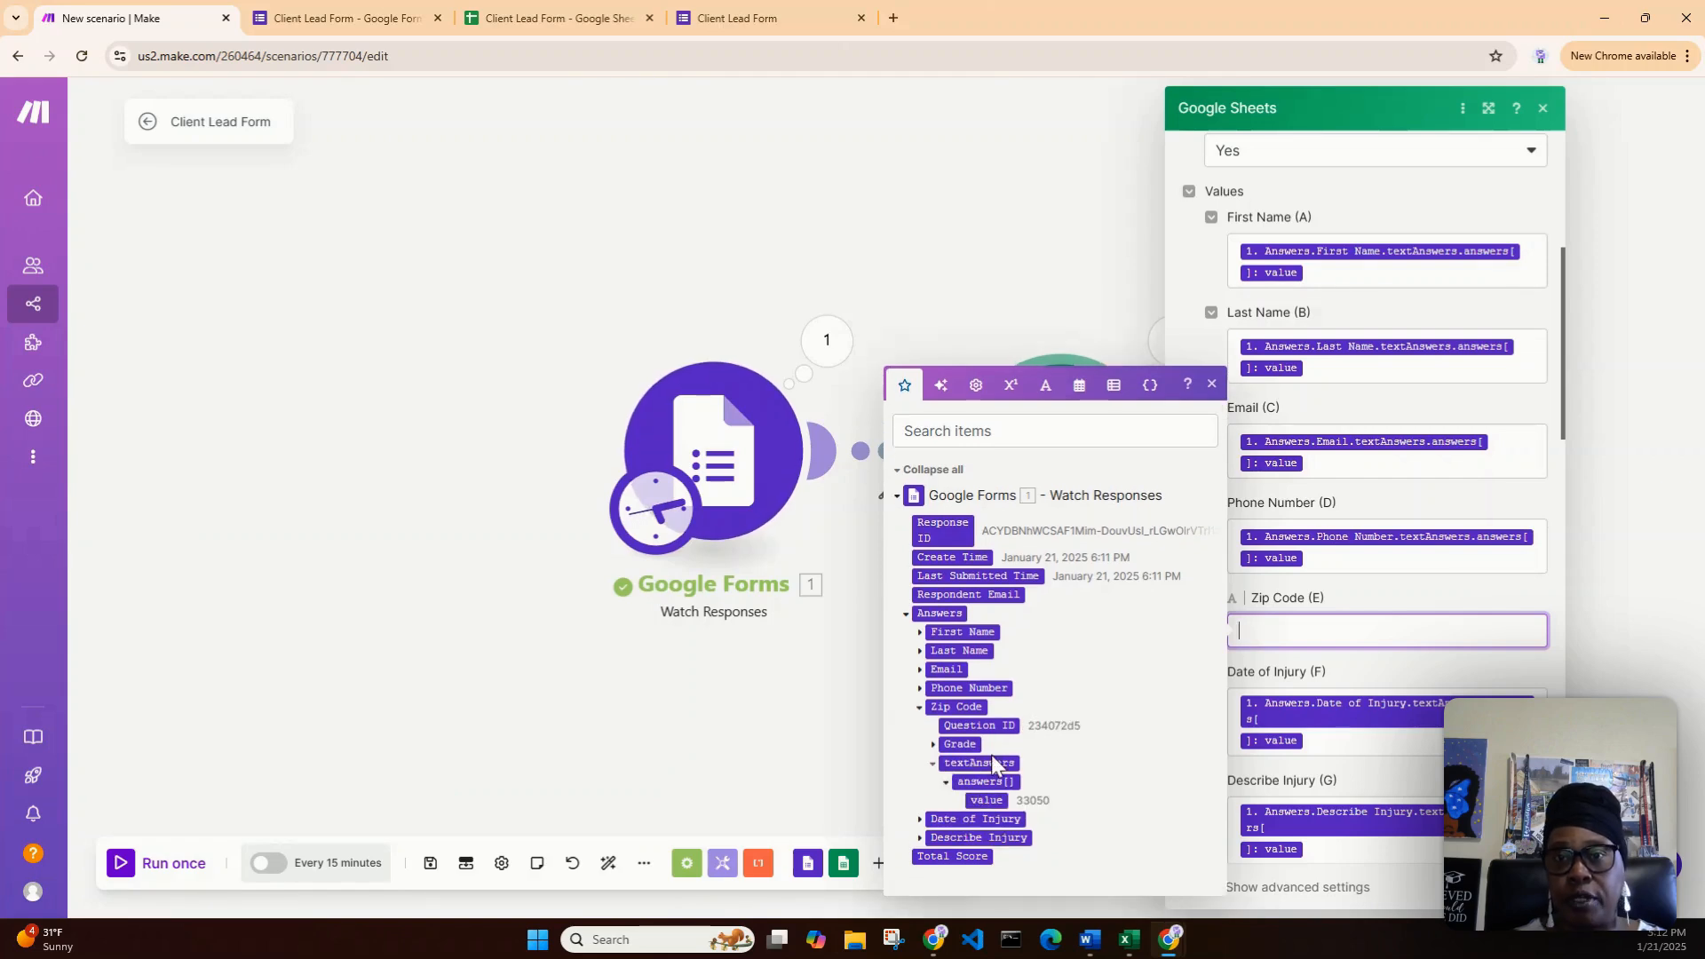
left_click_drag(986, 800, 1277, 638)
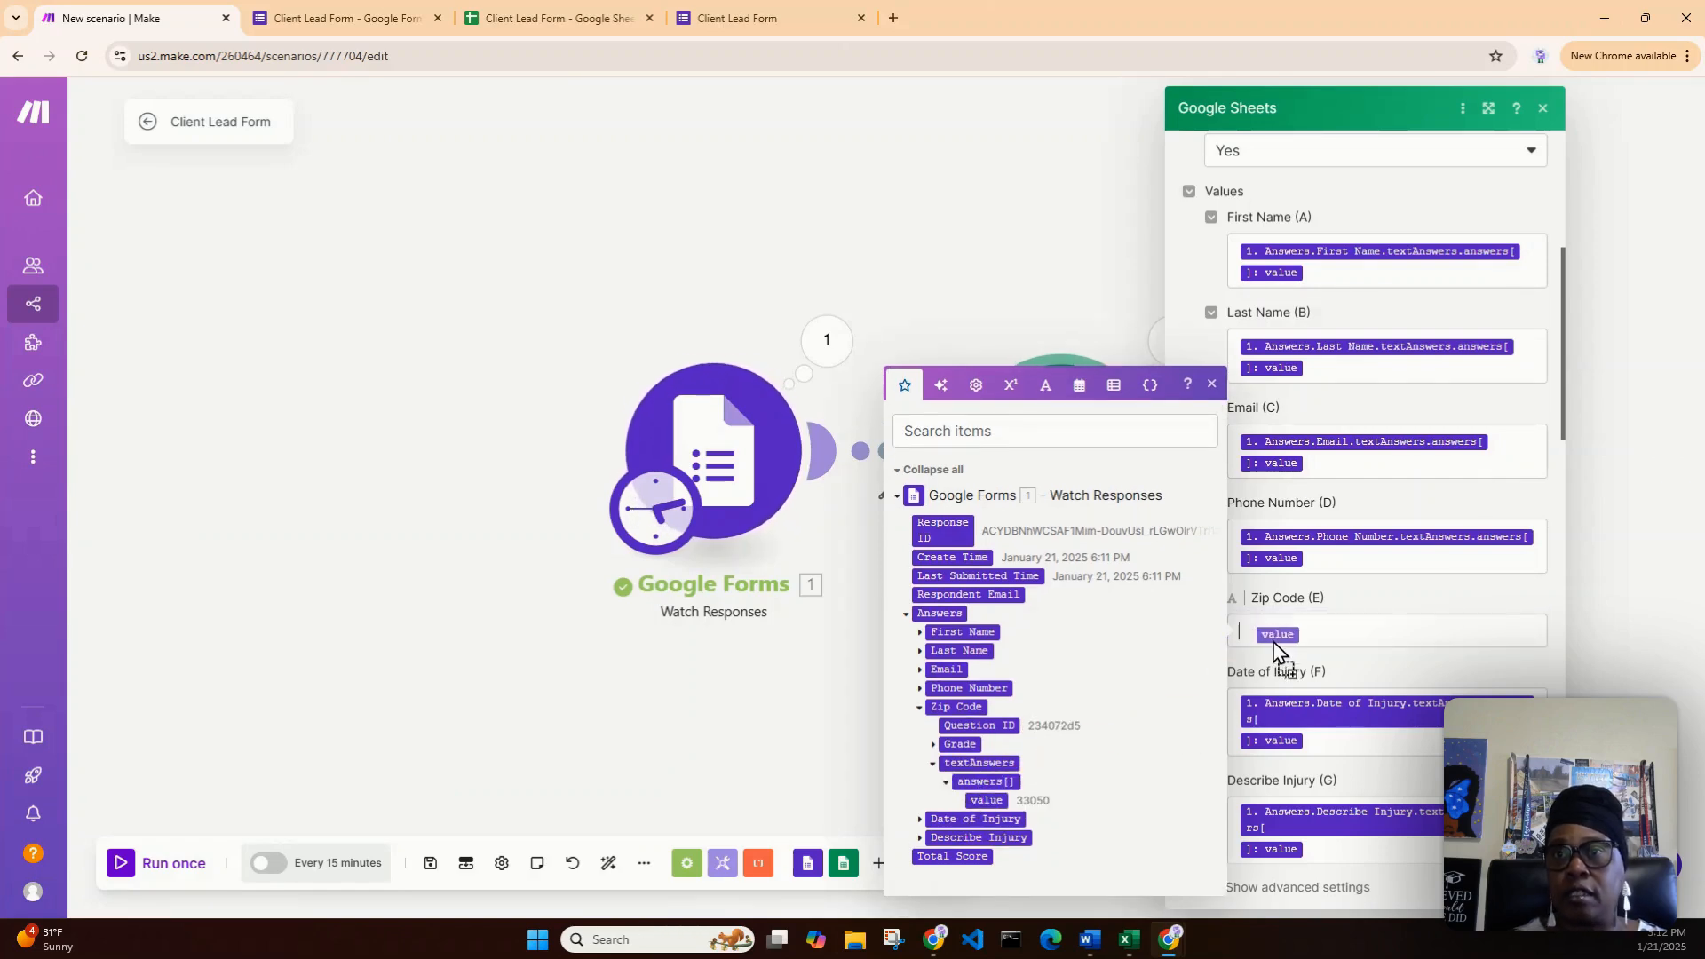
left_click(1606, 612)
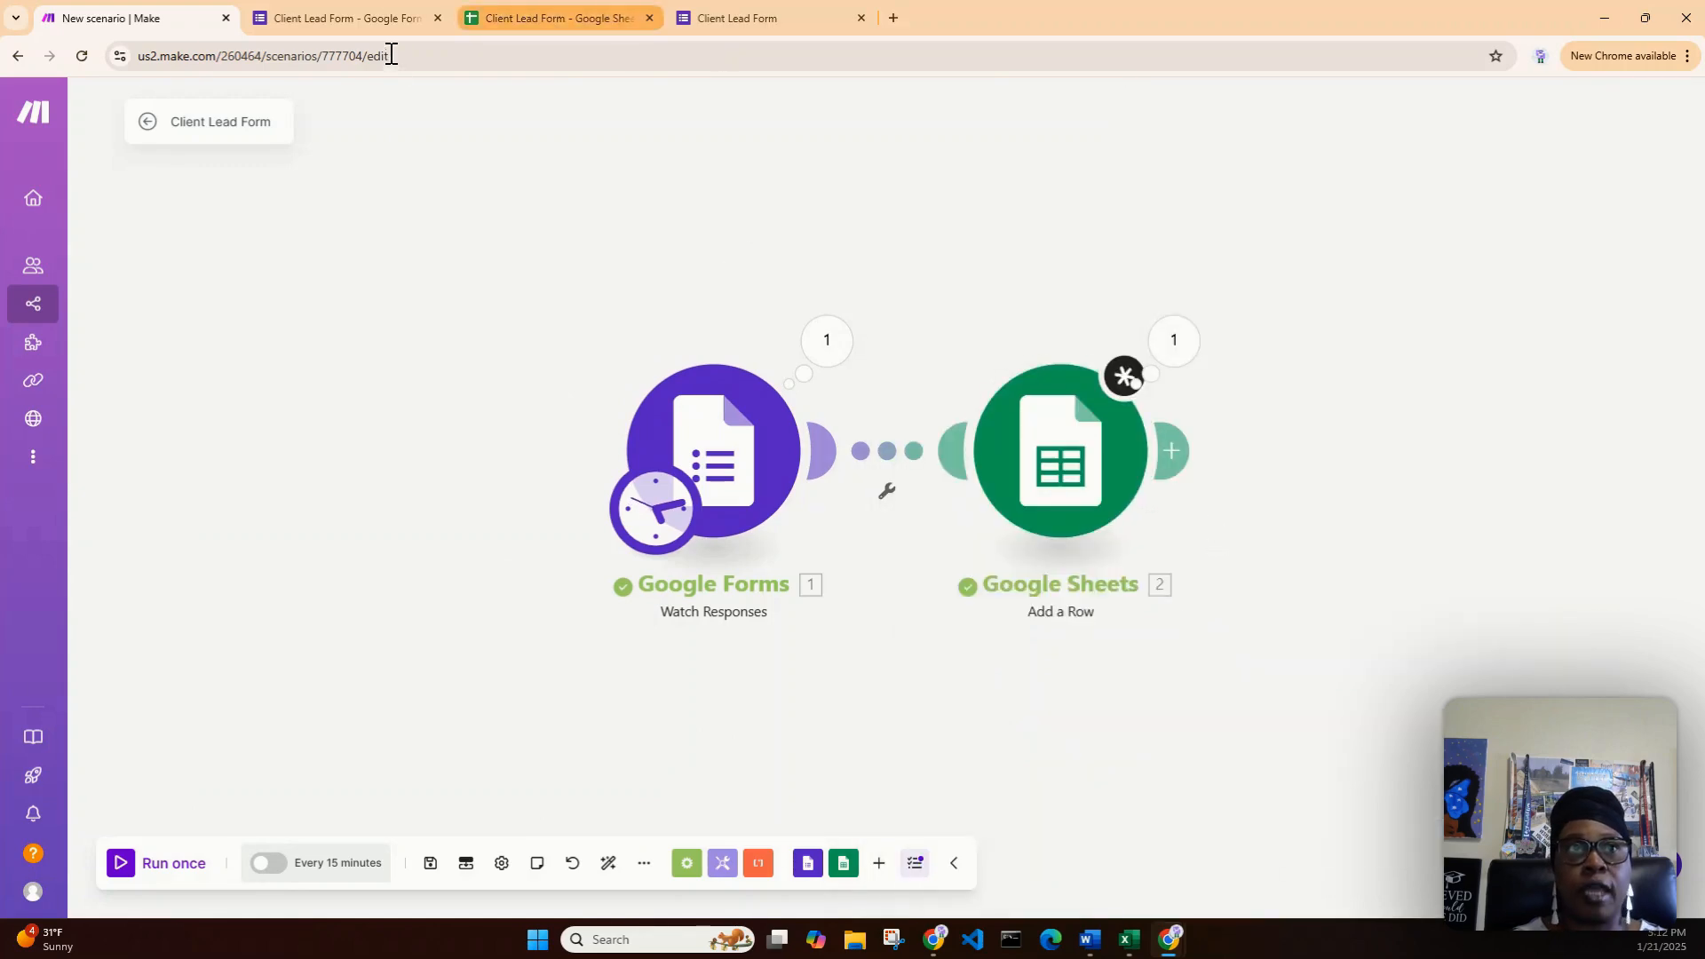
- Use Clear row on spreadsheet row 2 to remove the test response, then return to the Make scenario
left_click(369, 17)
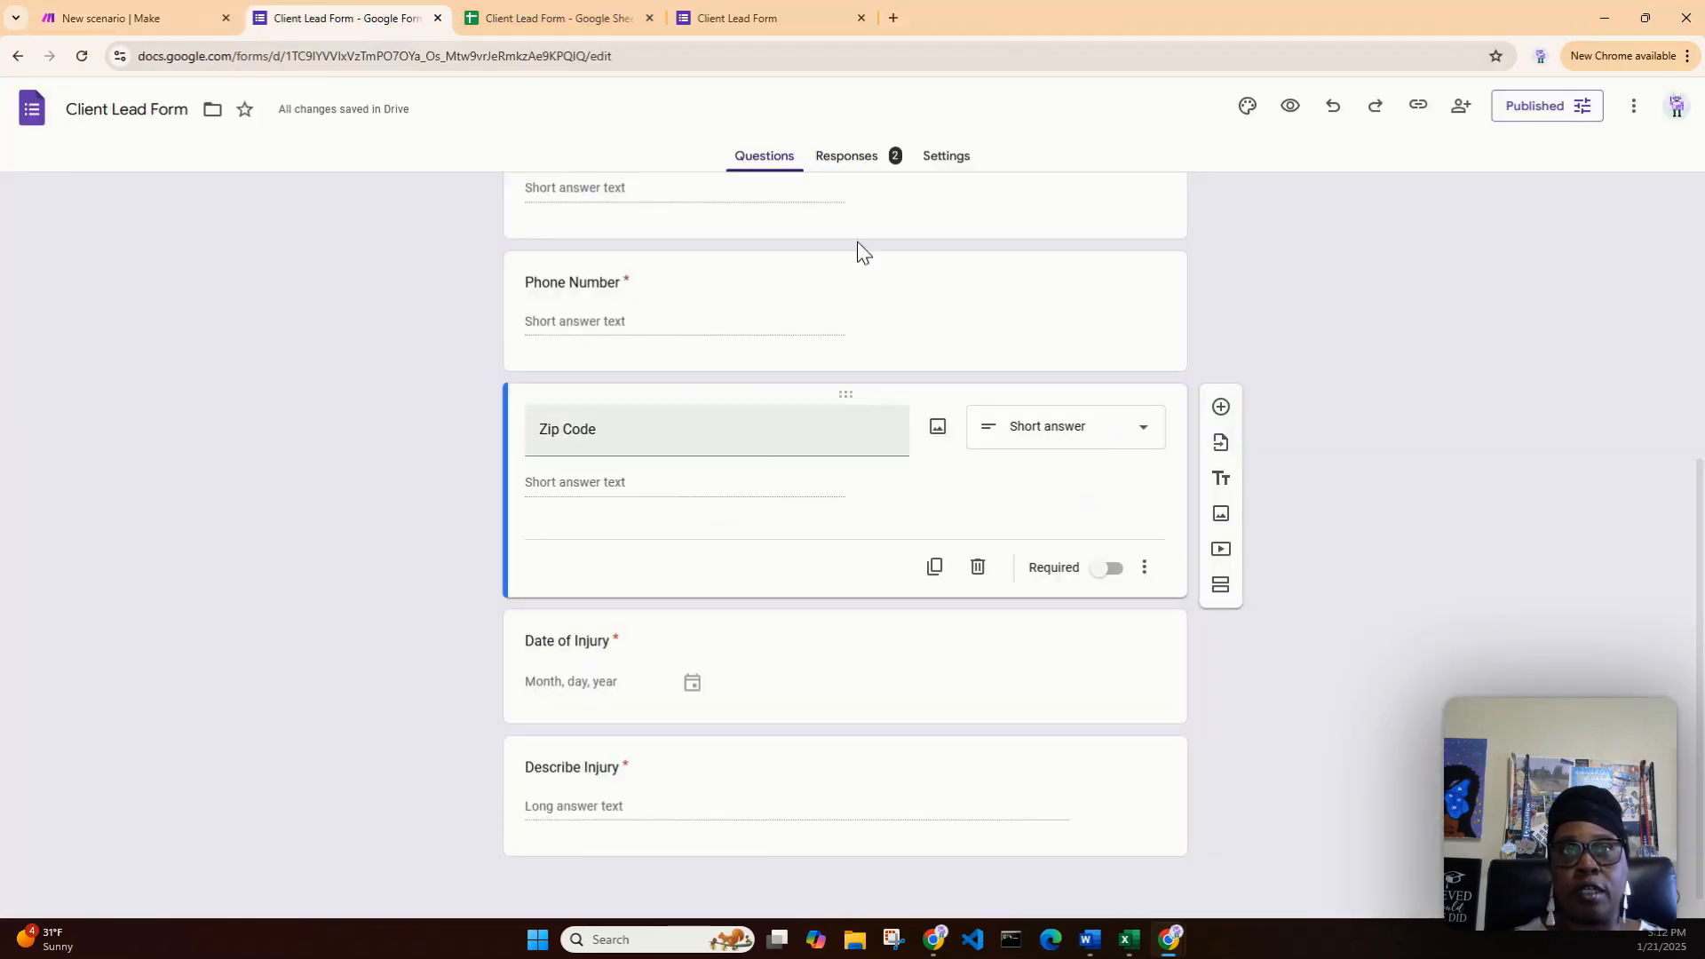
left_click(560, 18)
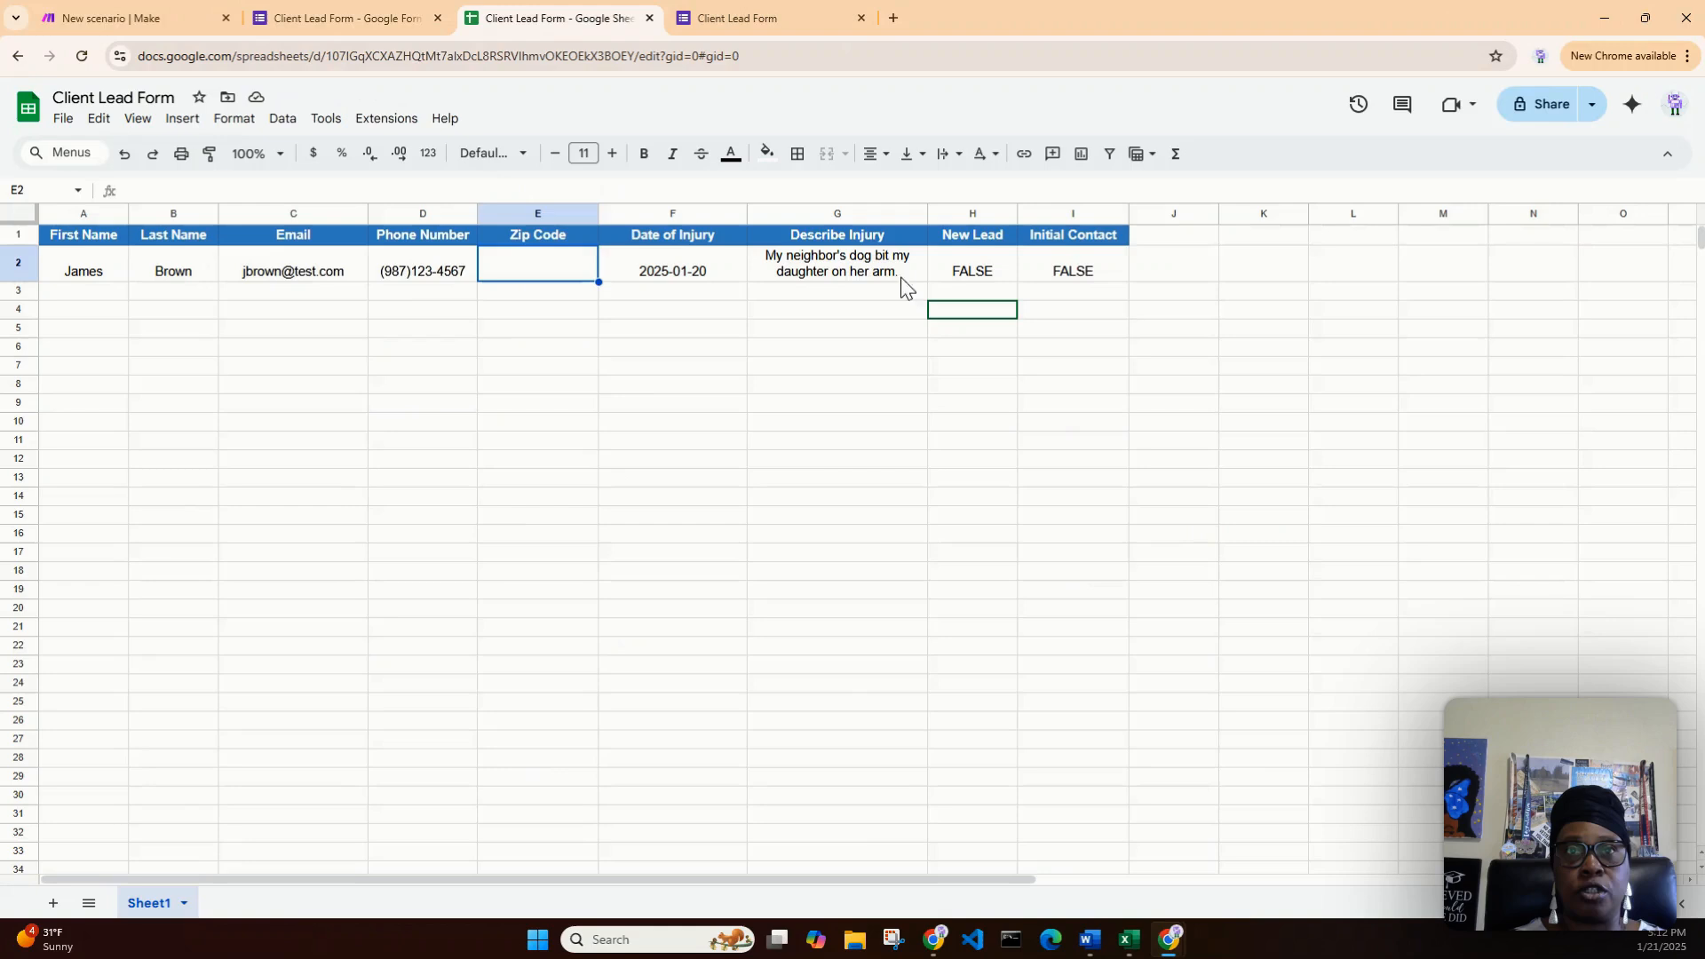
left_click(1084, 274)
left_click_drag(1086, 278, 245, 275)
left_click(11, 263)
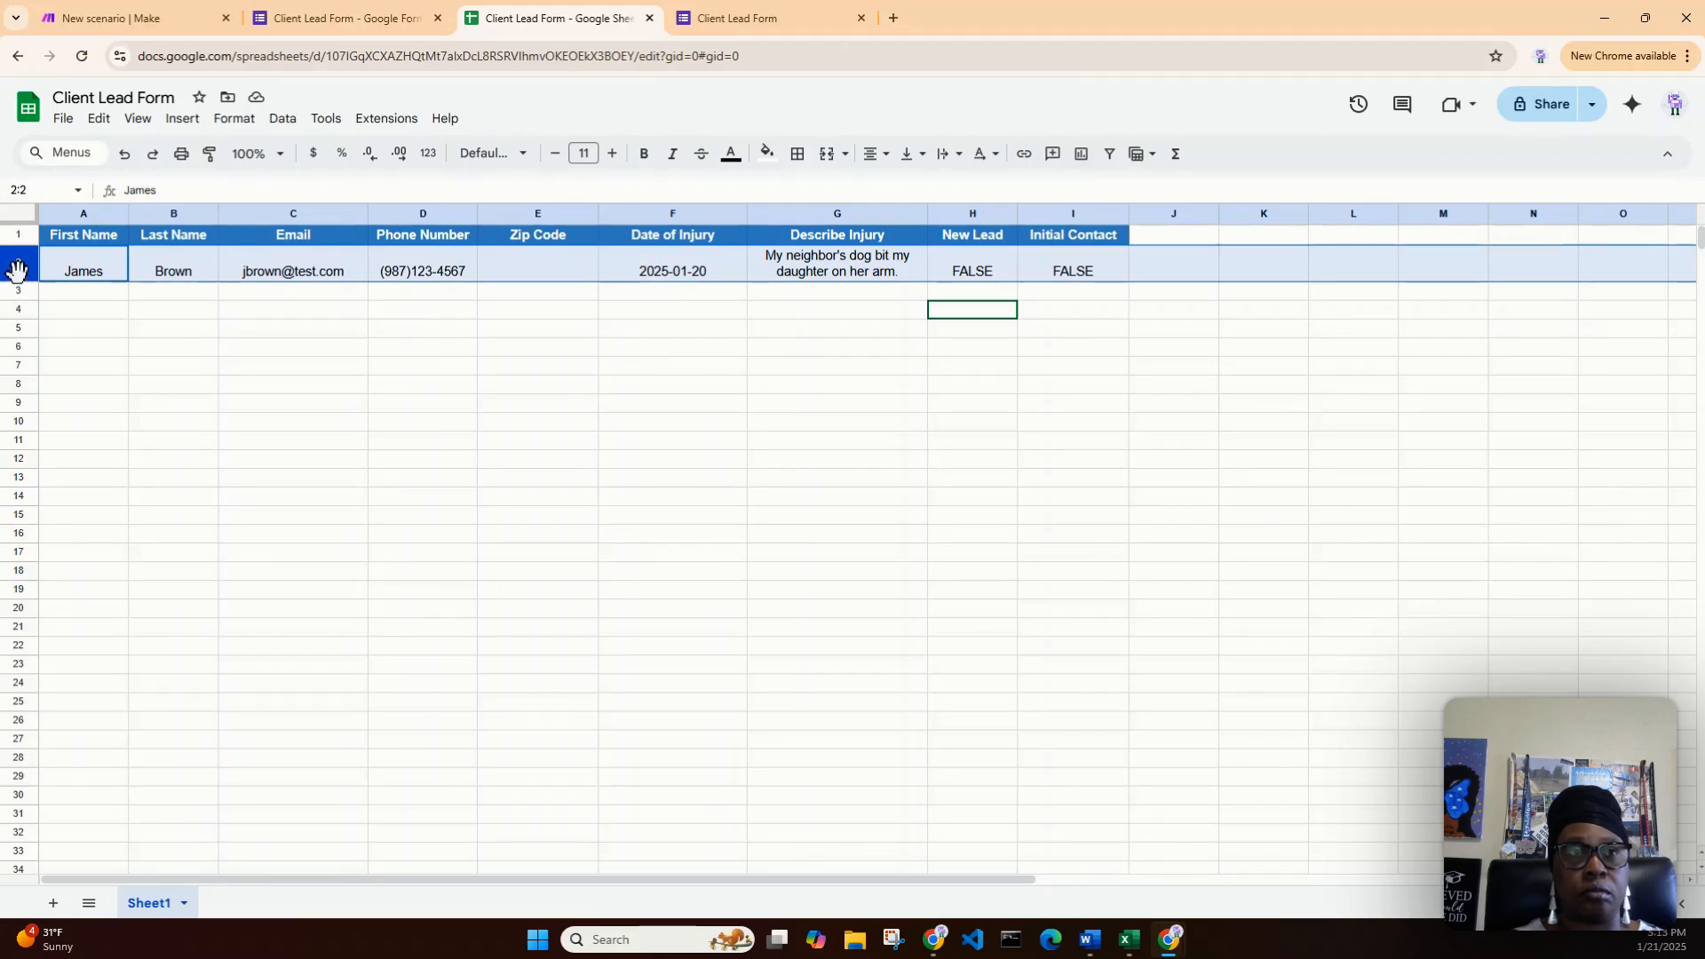
right_click(18, 269)
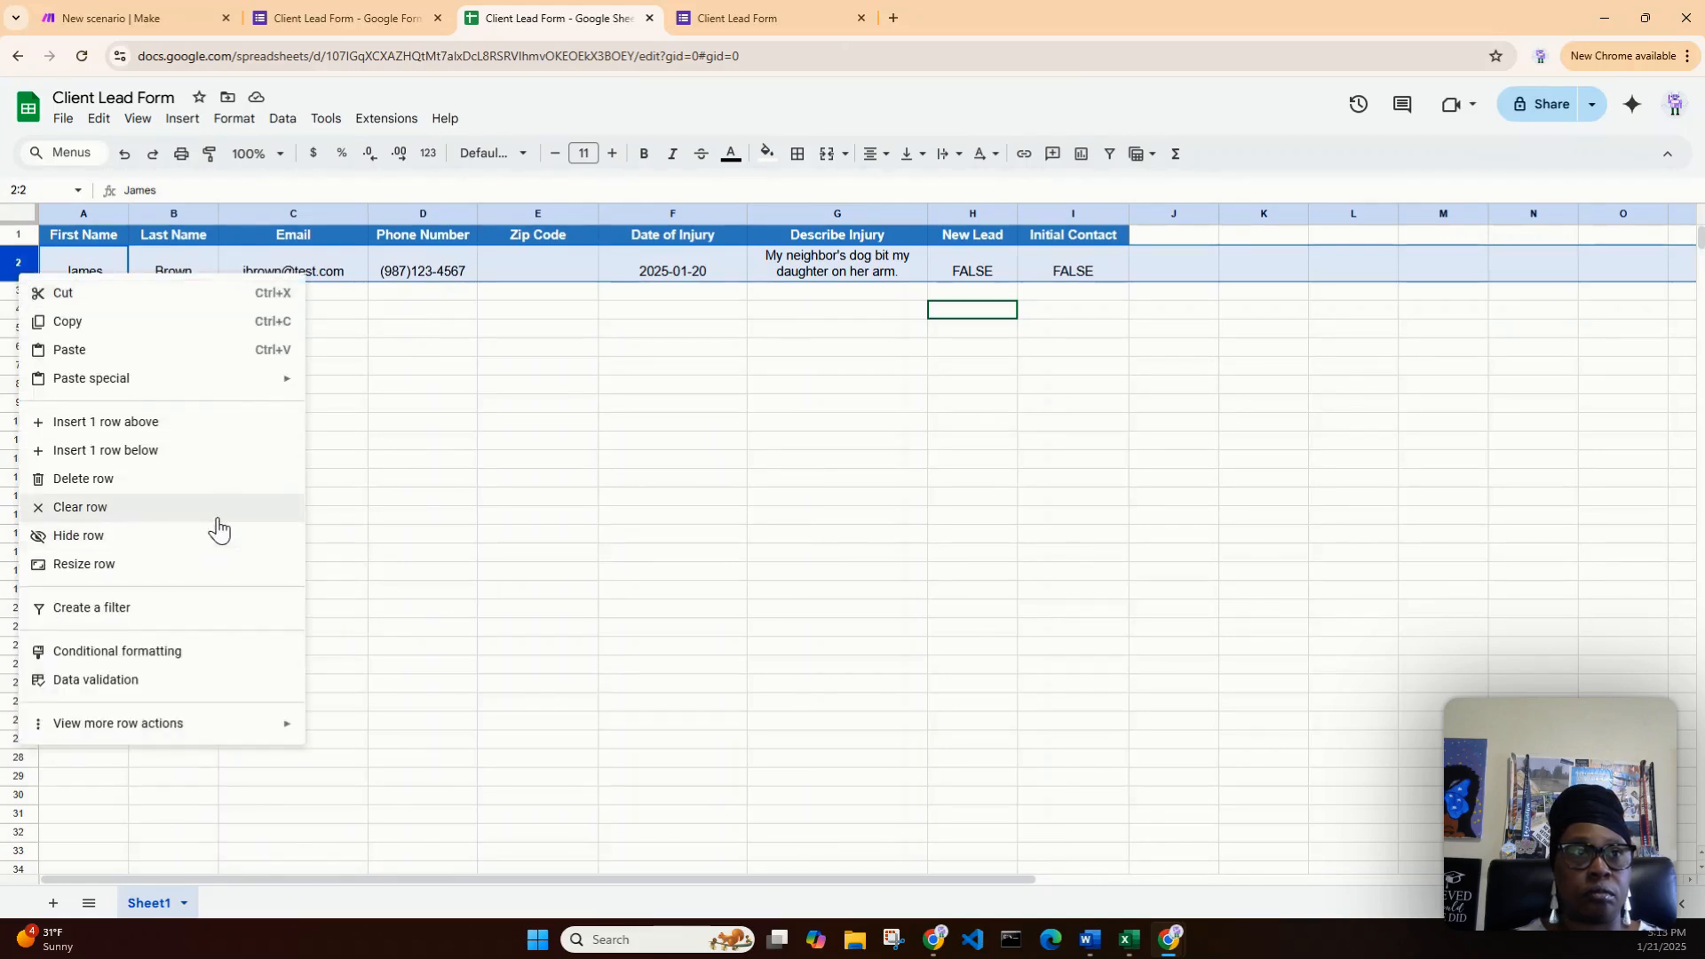
left_click(215, 487)
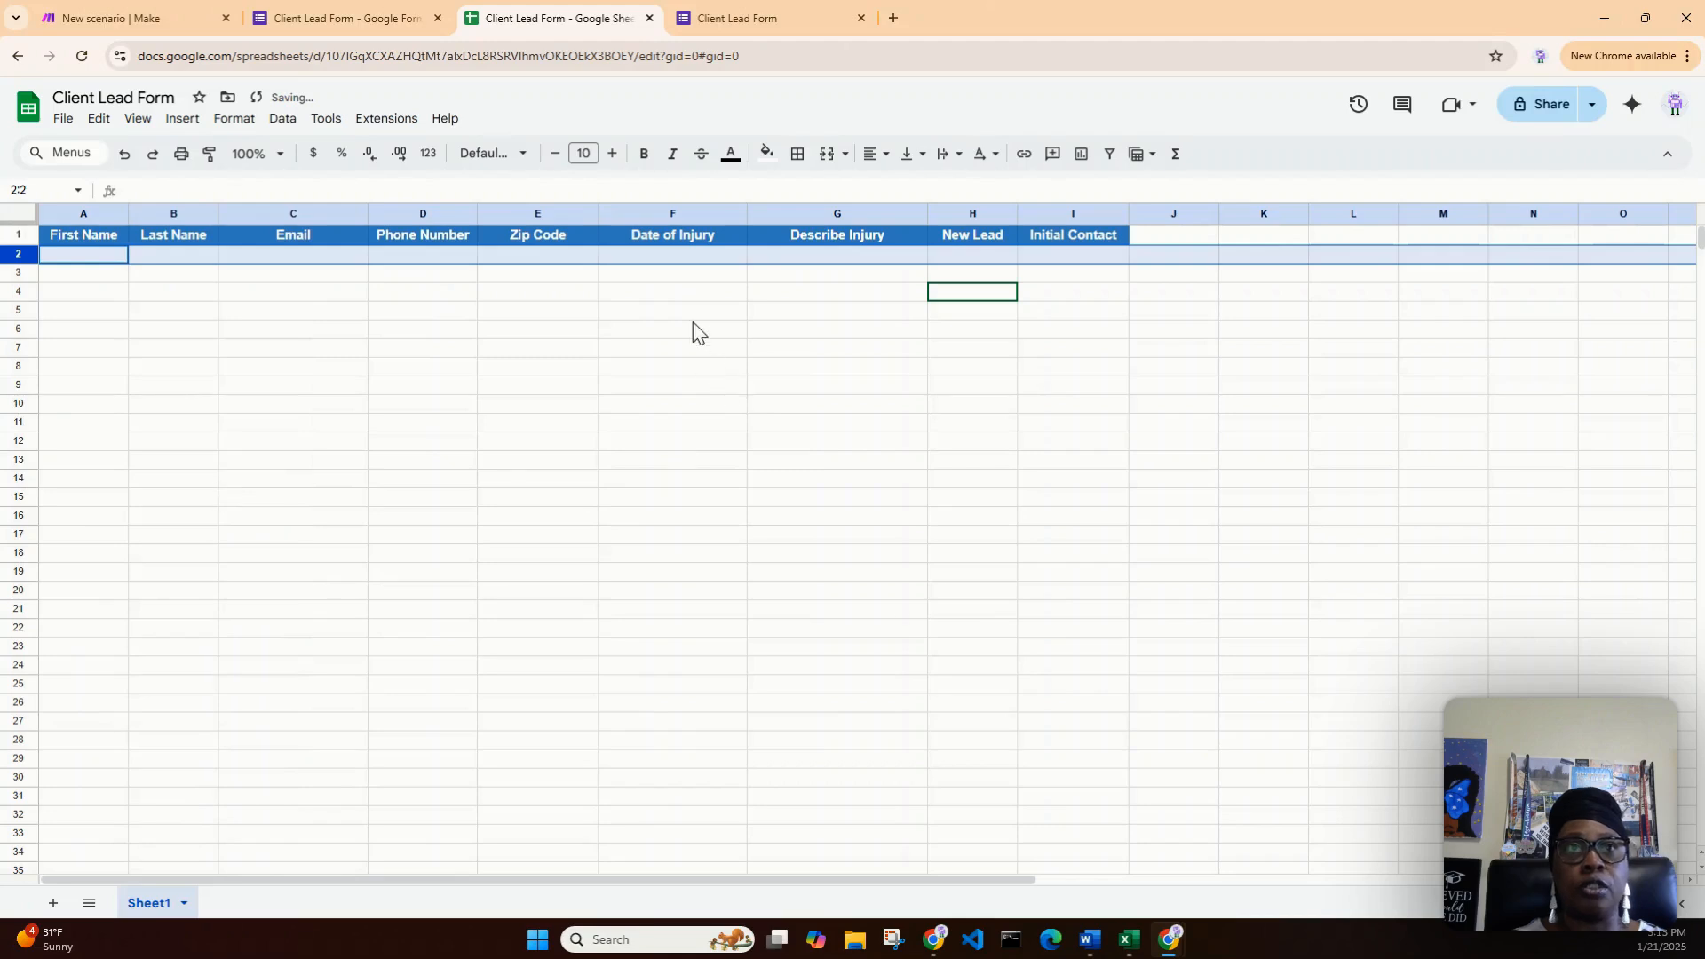
left_click(679, 277)
left_click(592, 257)
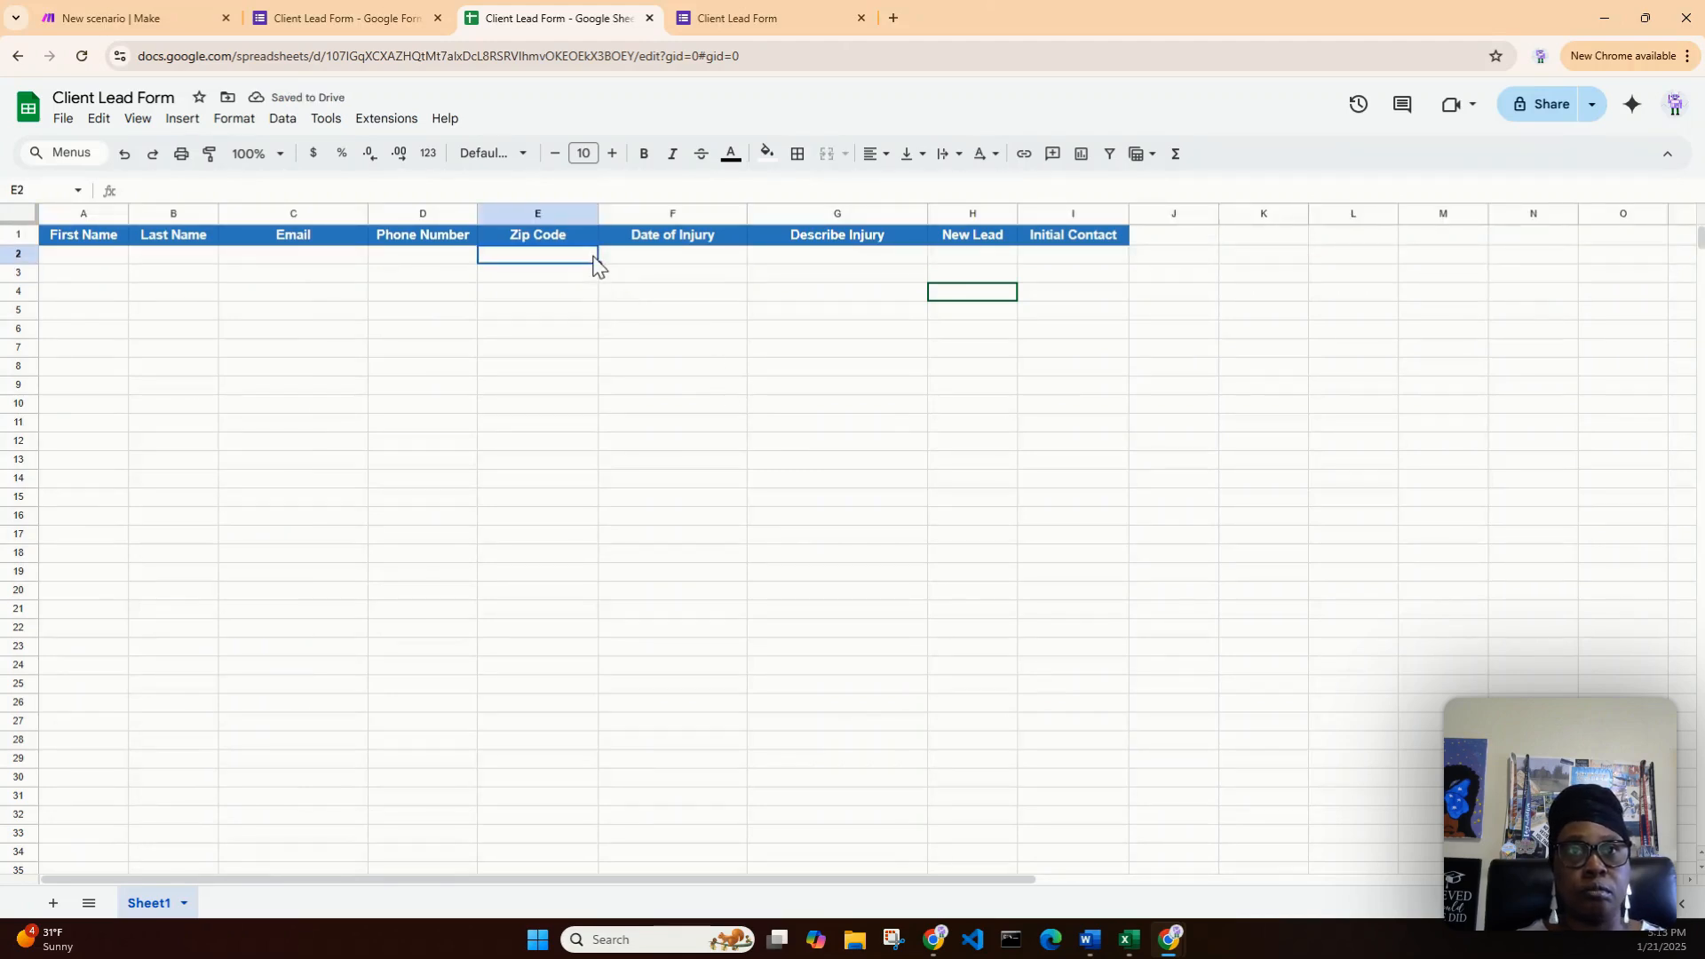
left_click(160, 18)
- Set the Google Forms trigger to start manually from the 18:11:34 response
left_click(764, 398)
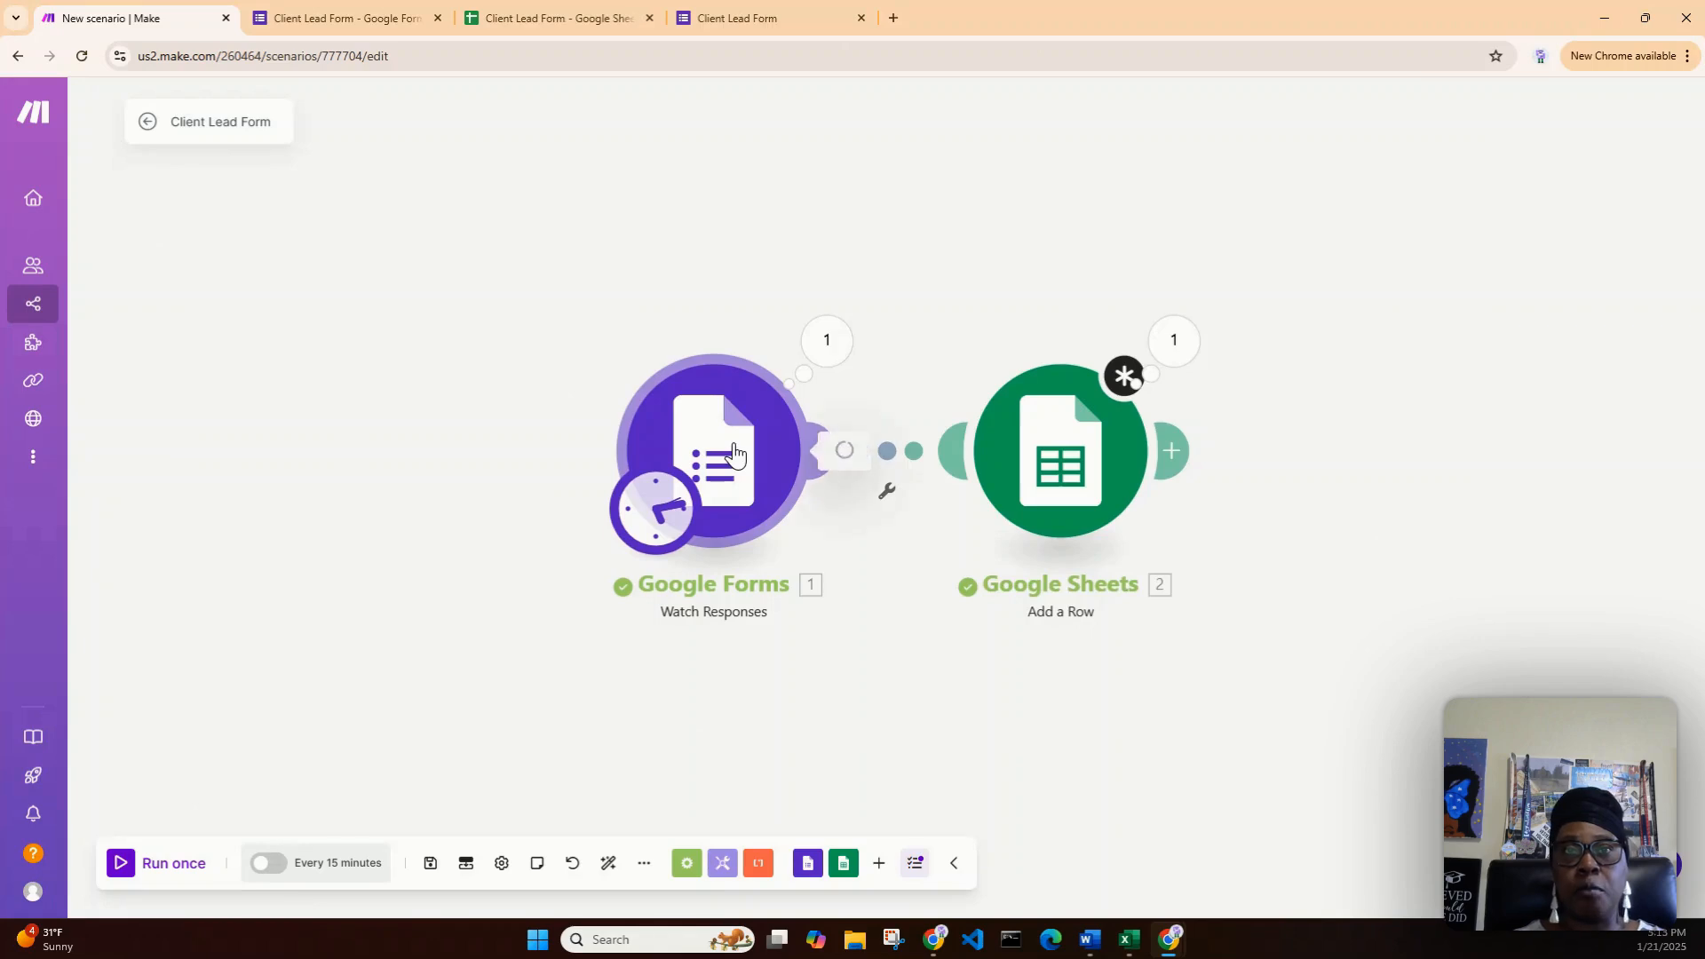
left_click(1128, 633)
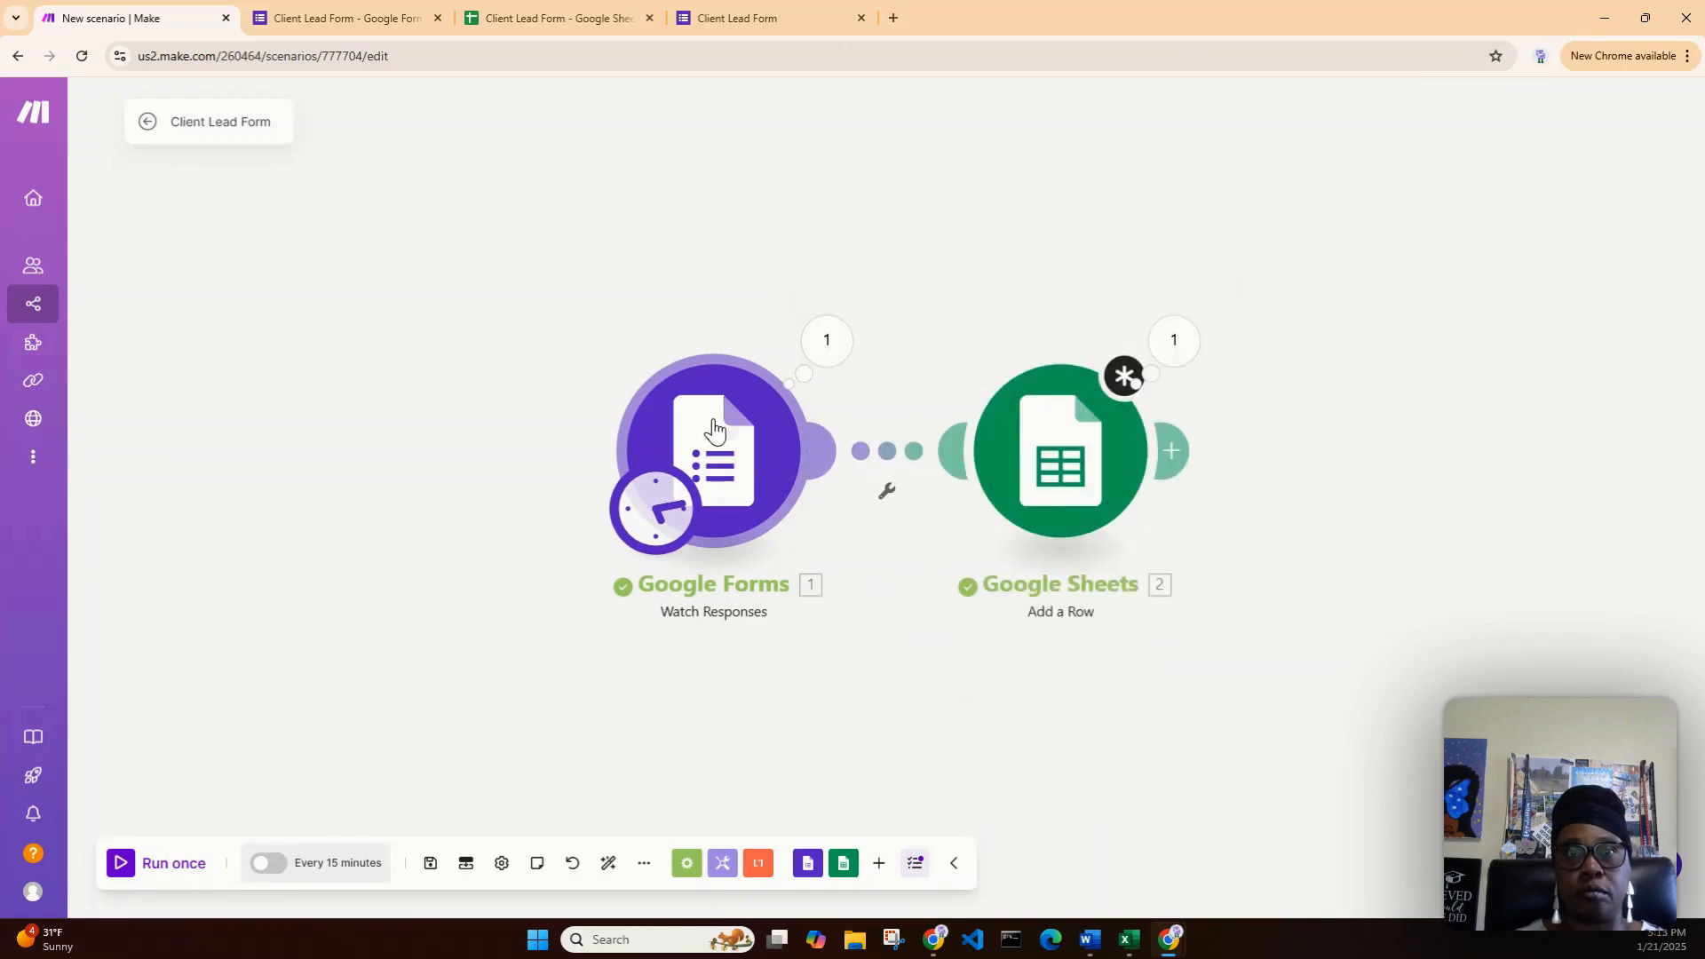
right_click(718, 444)
left_click(779, 517)
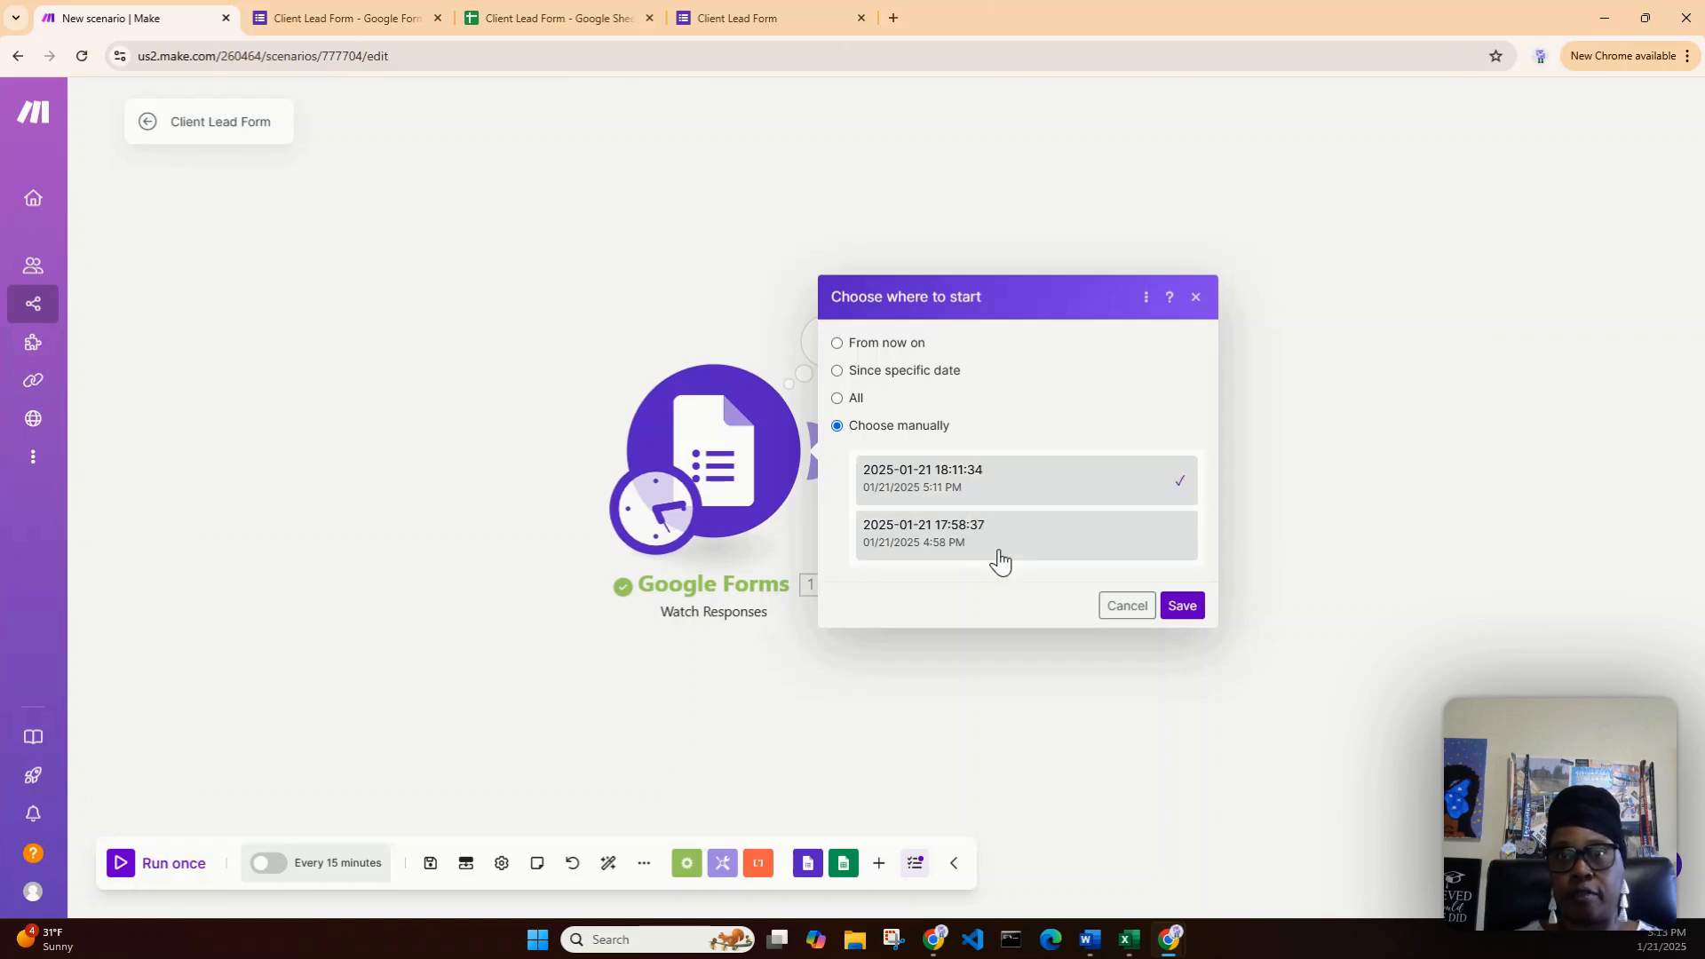
left_click(1184, 609)
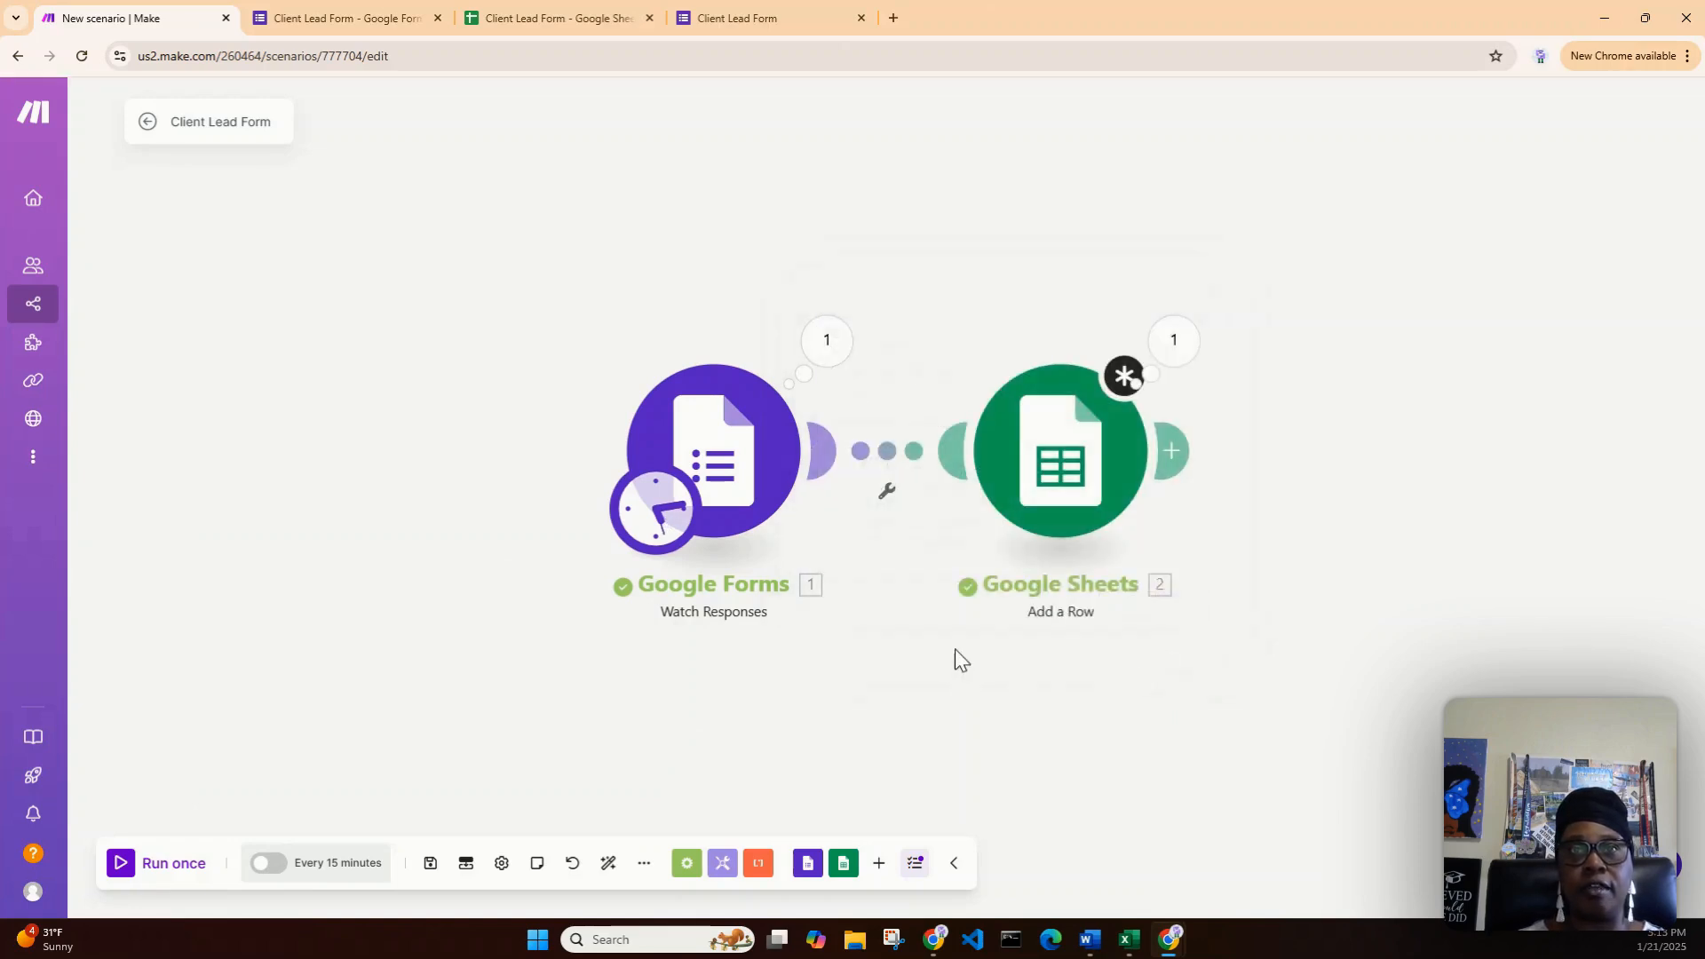
- Save the scenario despite the unsaved-changes warning and reopen the Add a Row settings
left_click(121, 869)
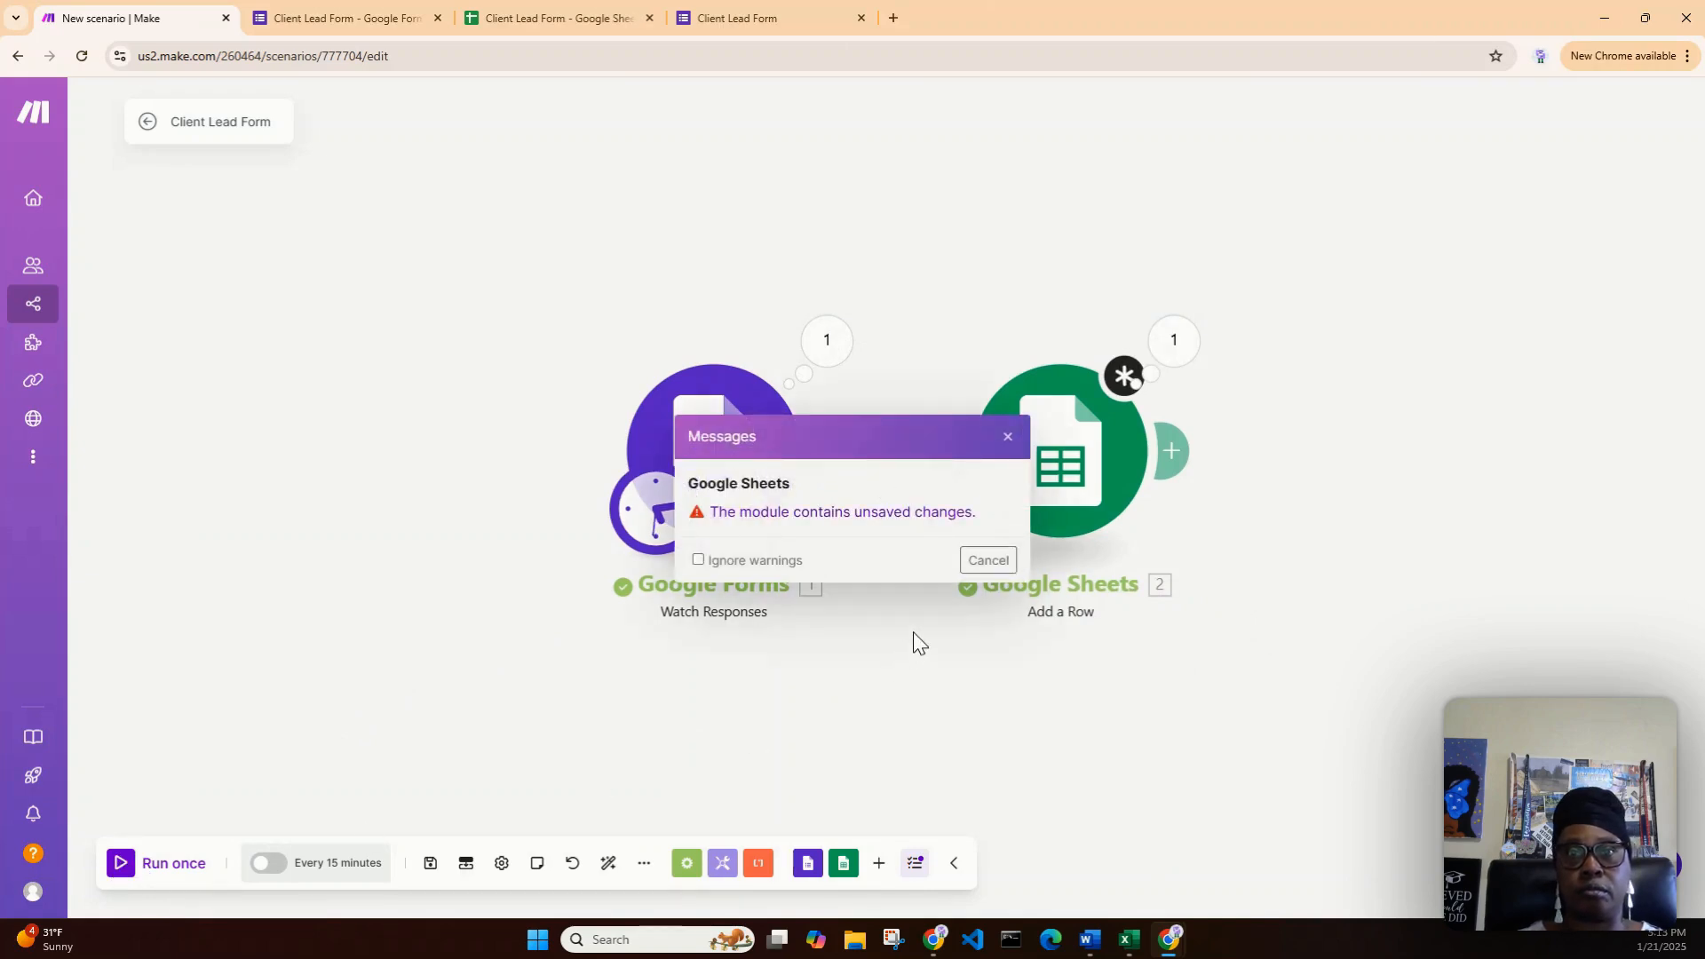
left_click(1001, 572)
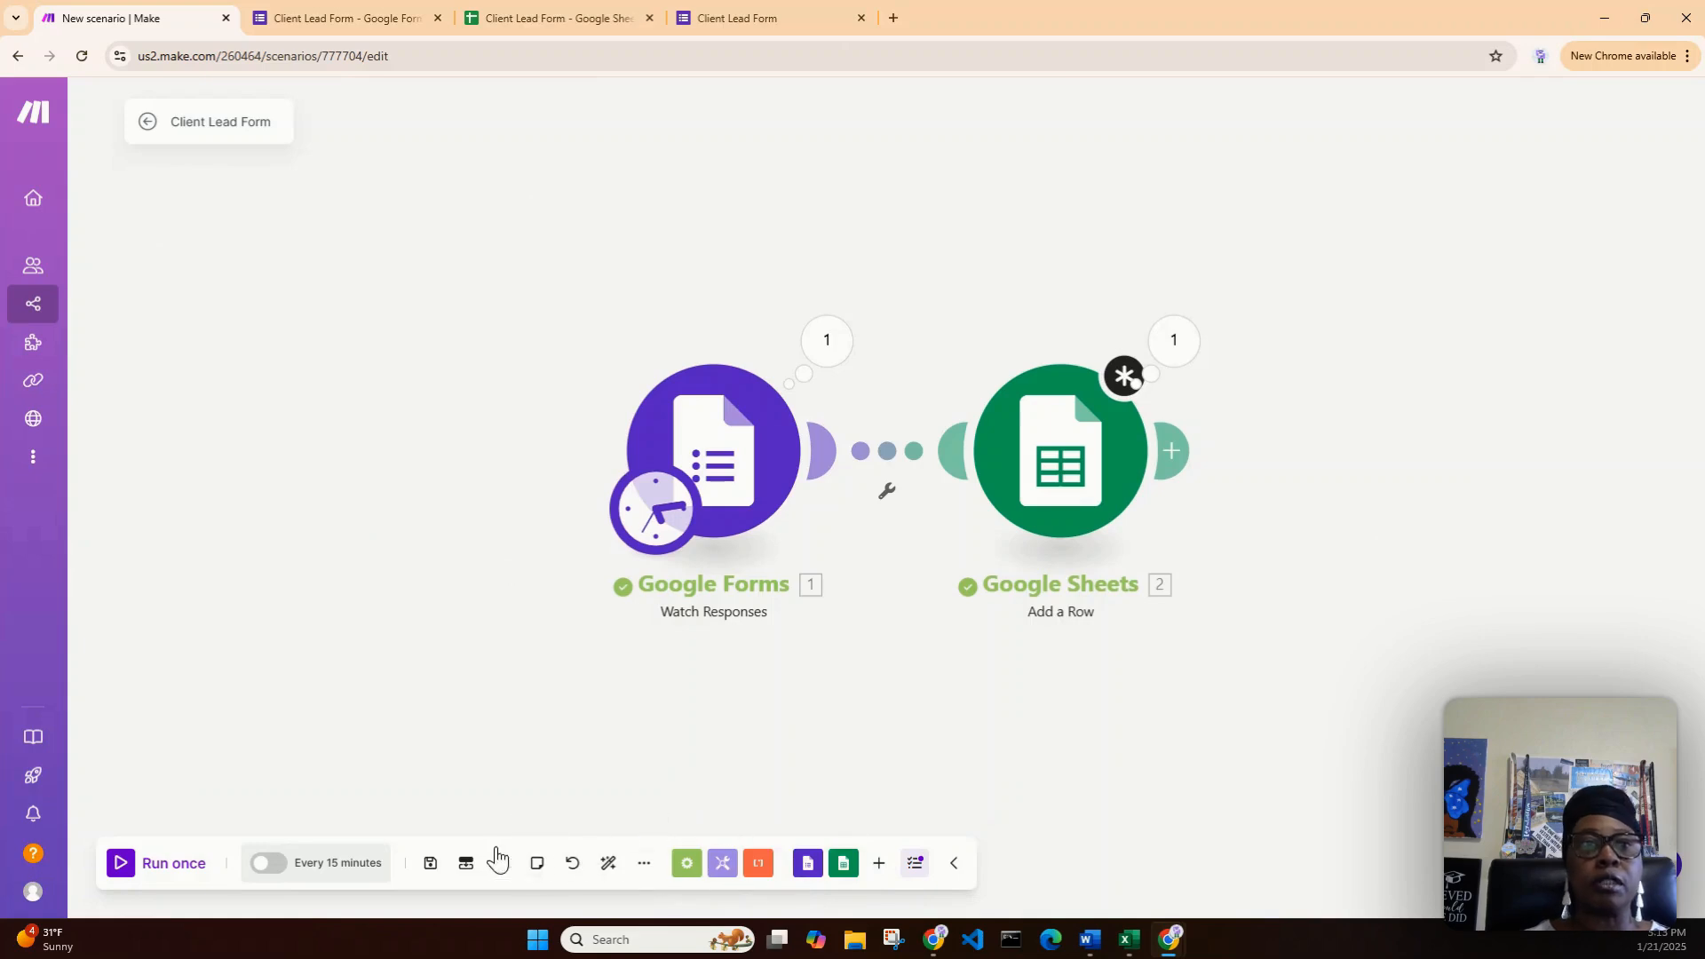
left_click(431, 864)
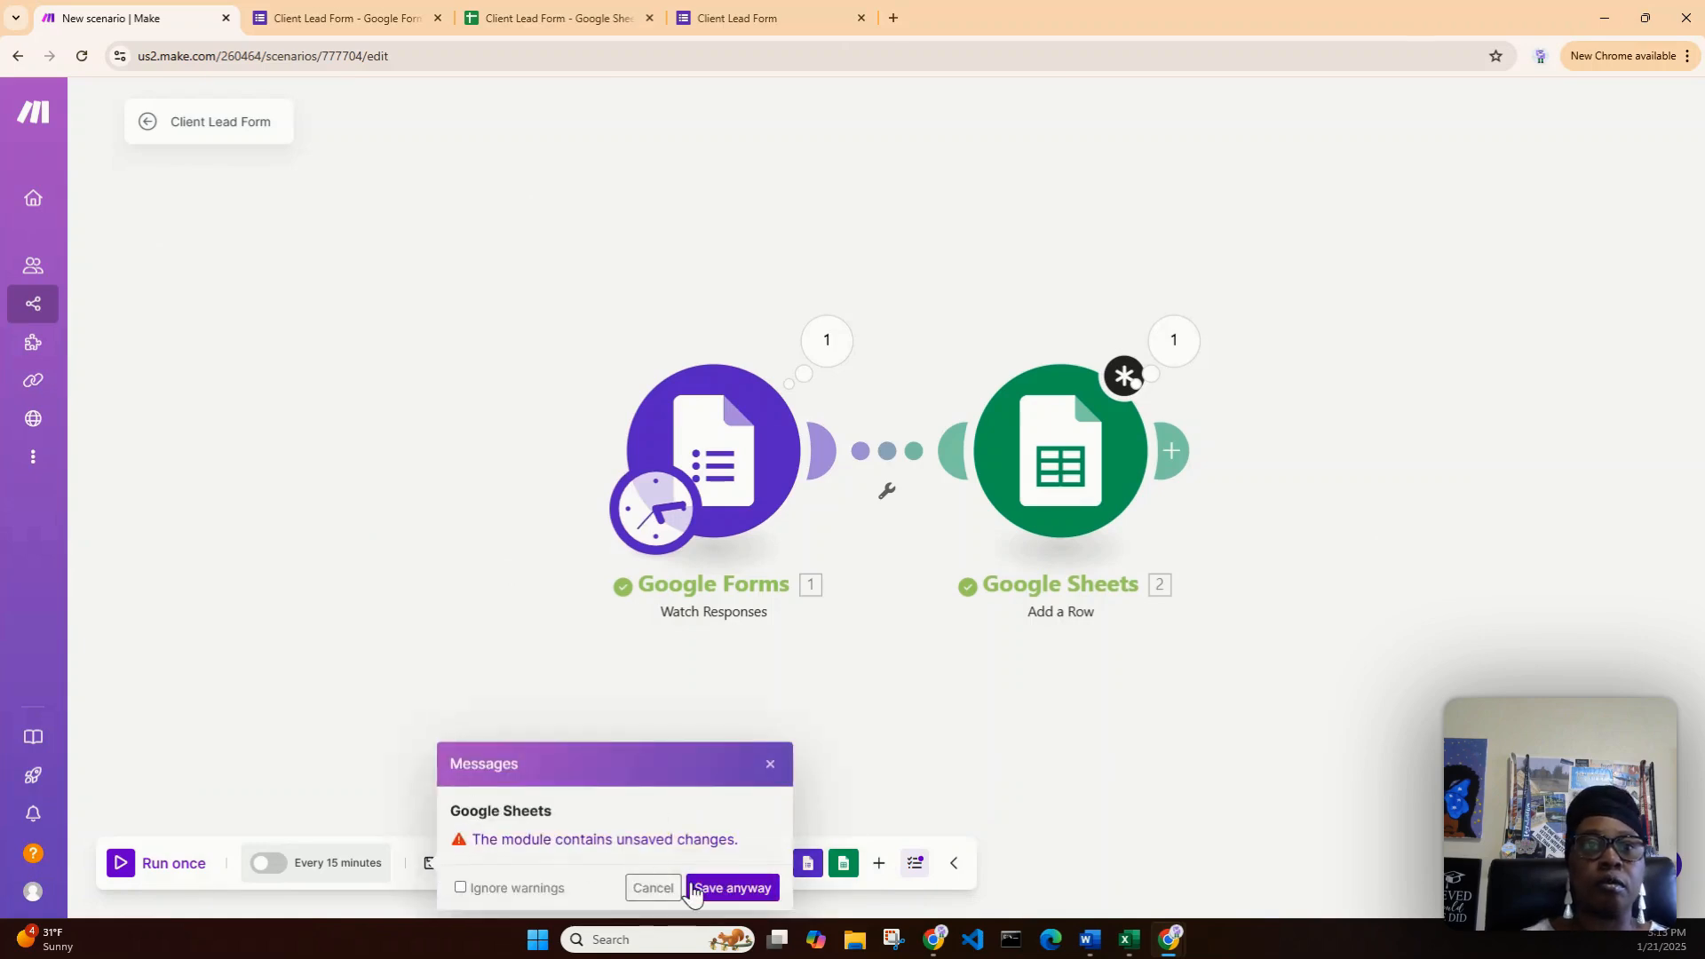
left_click(734, 888)
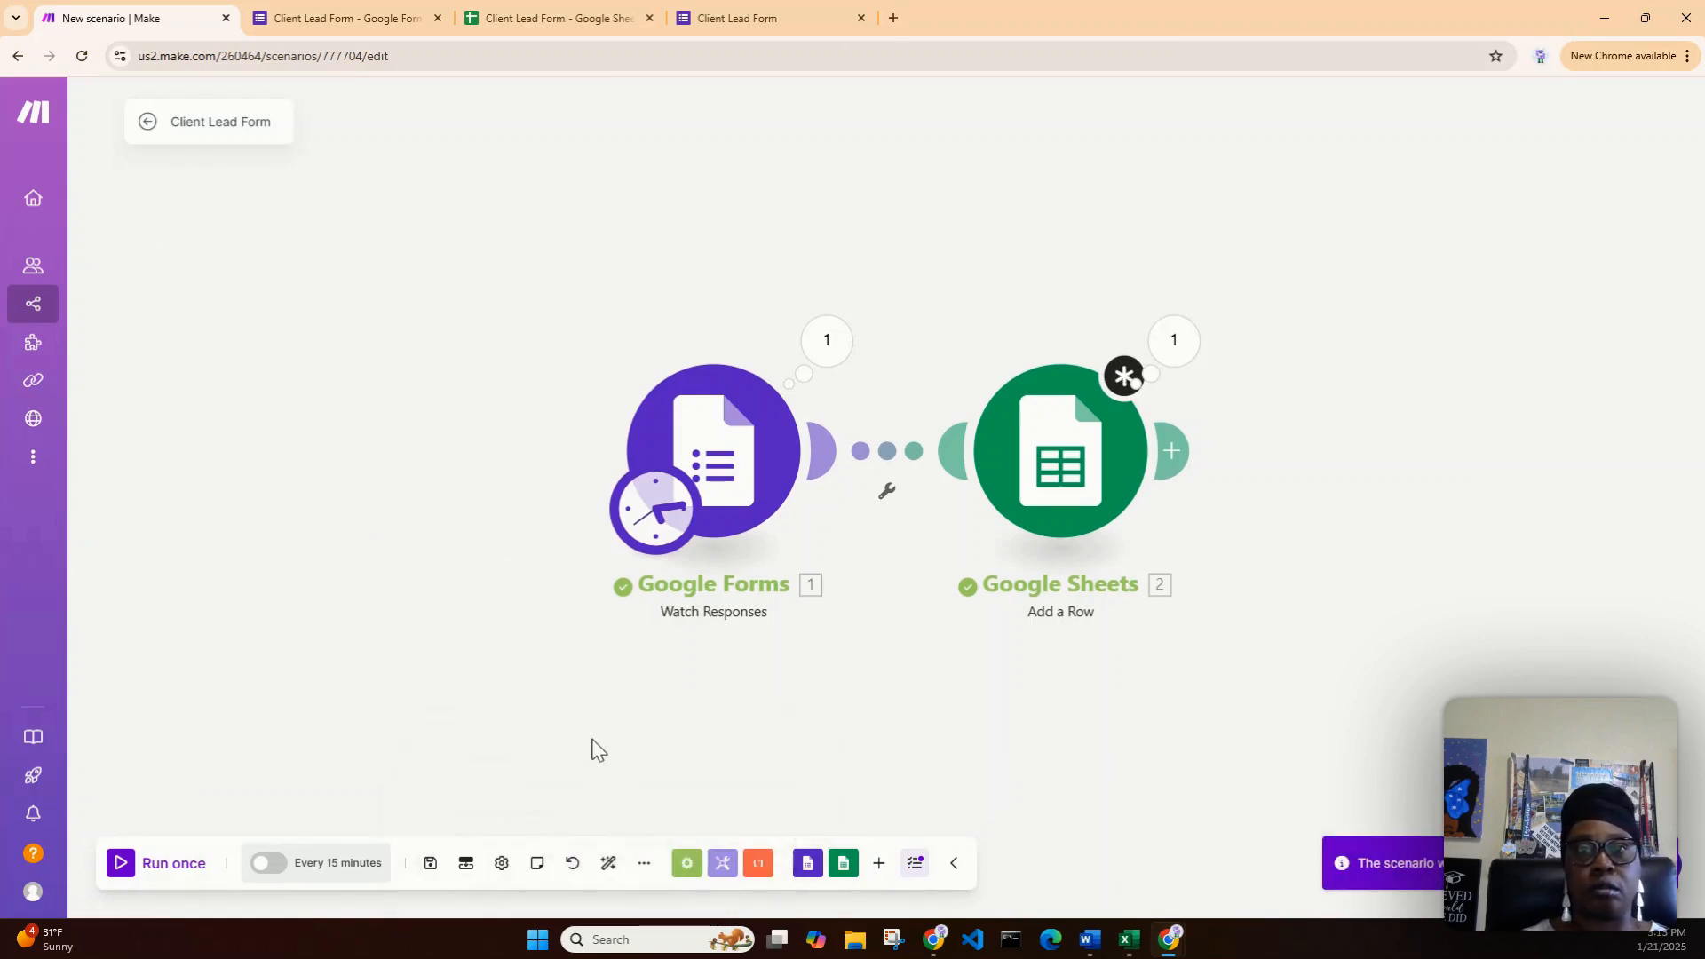
left_click(1063, 499)
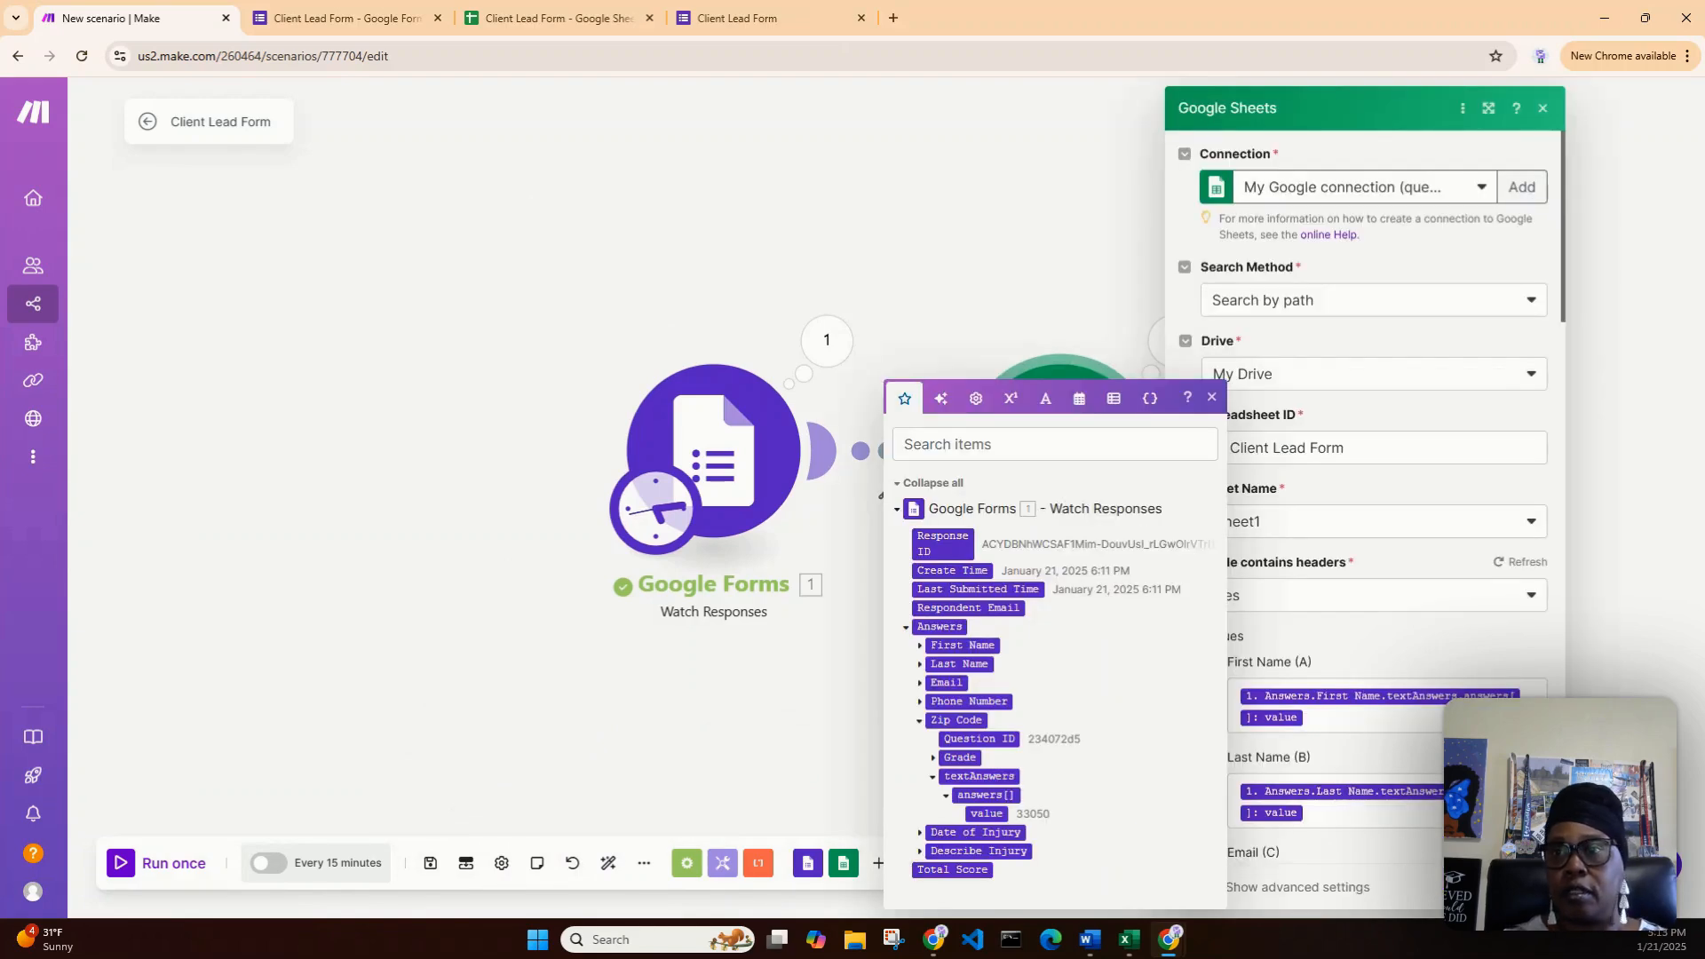
- Close the Add a Row settings and run the scenario once
left_click(1528, 888)
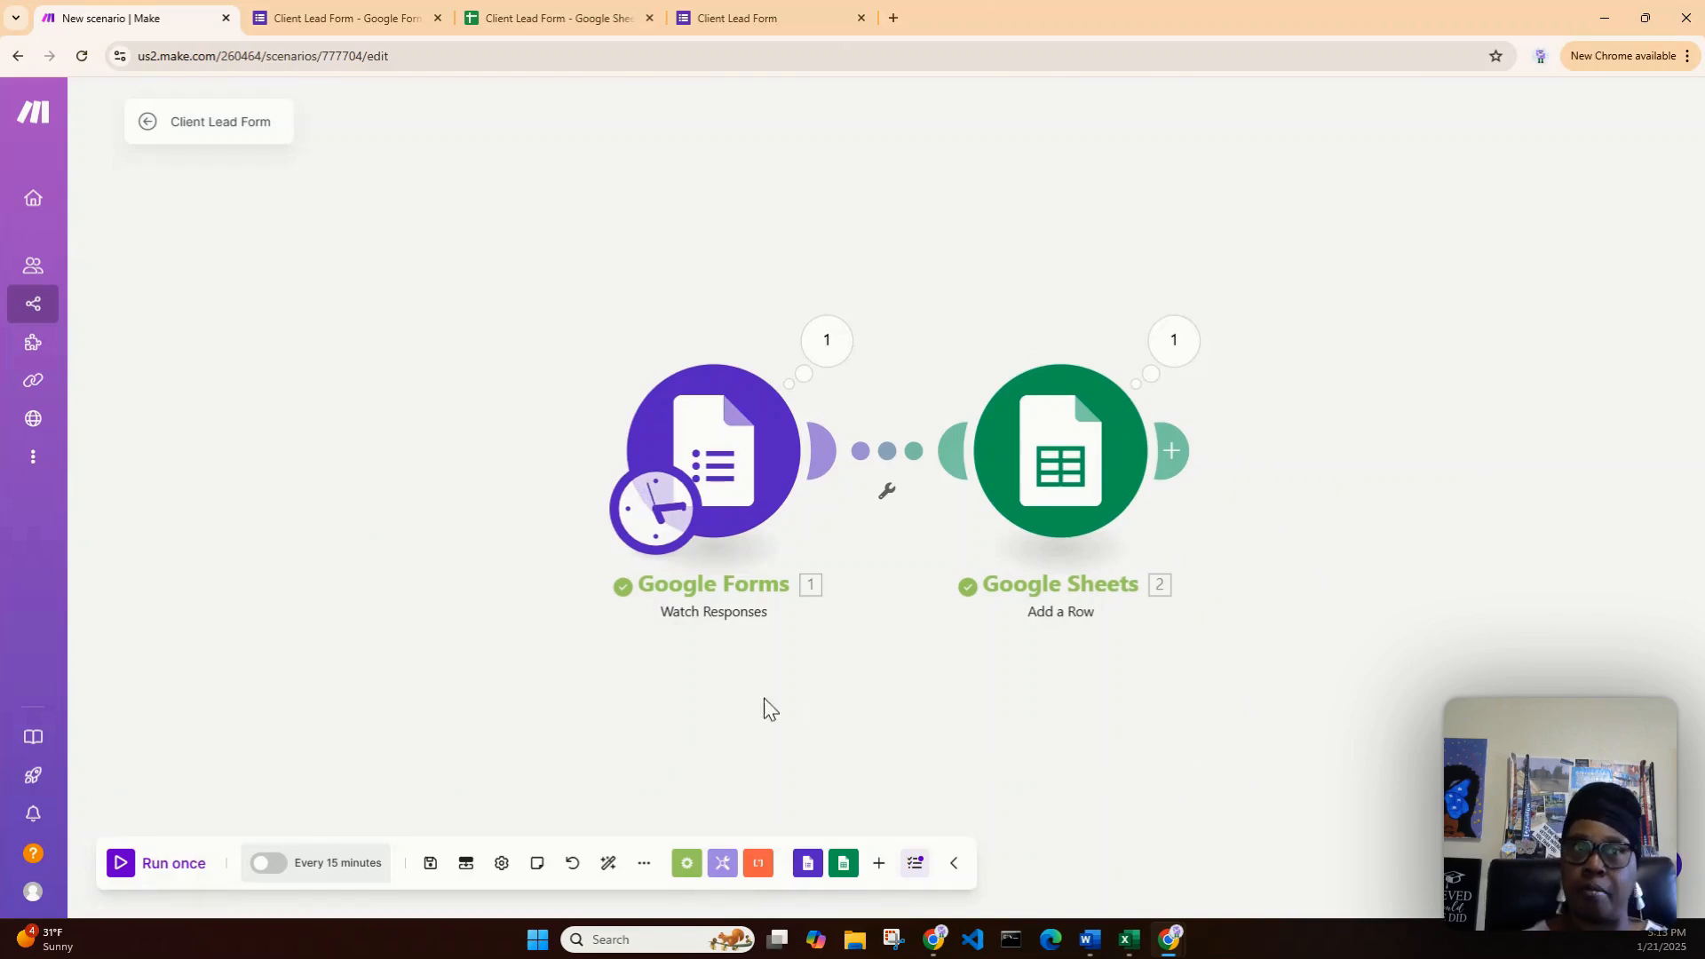
left_click(122, 865)
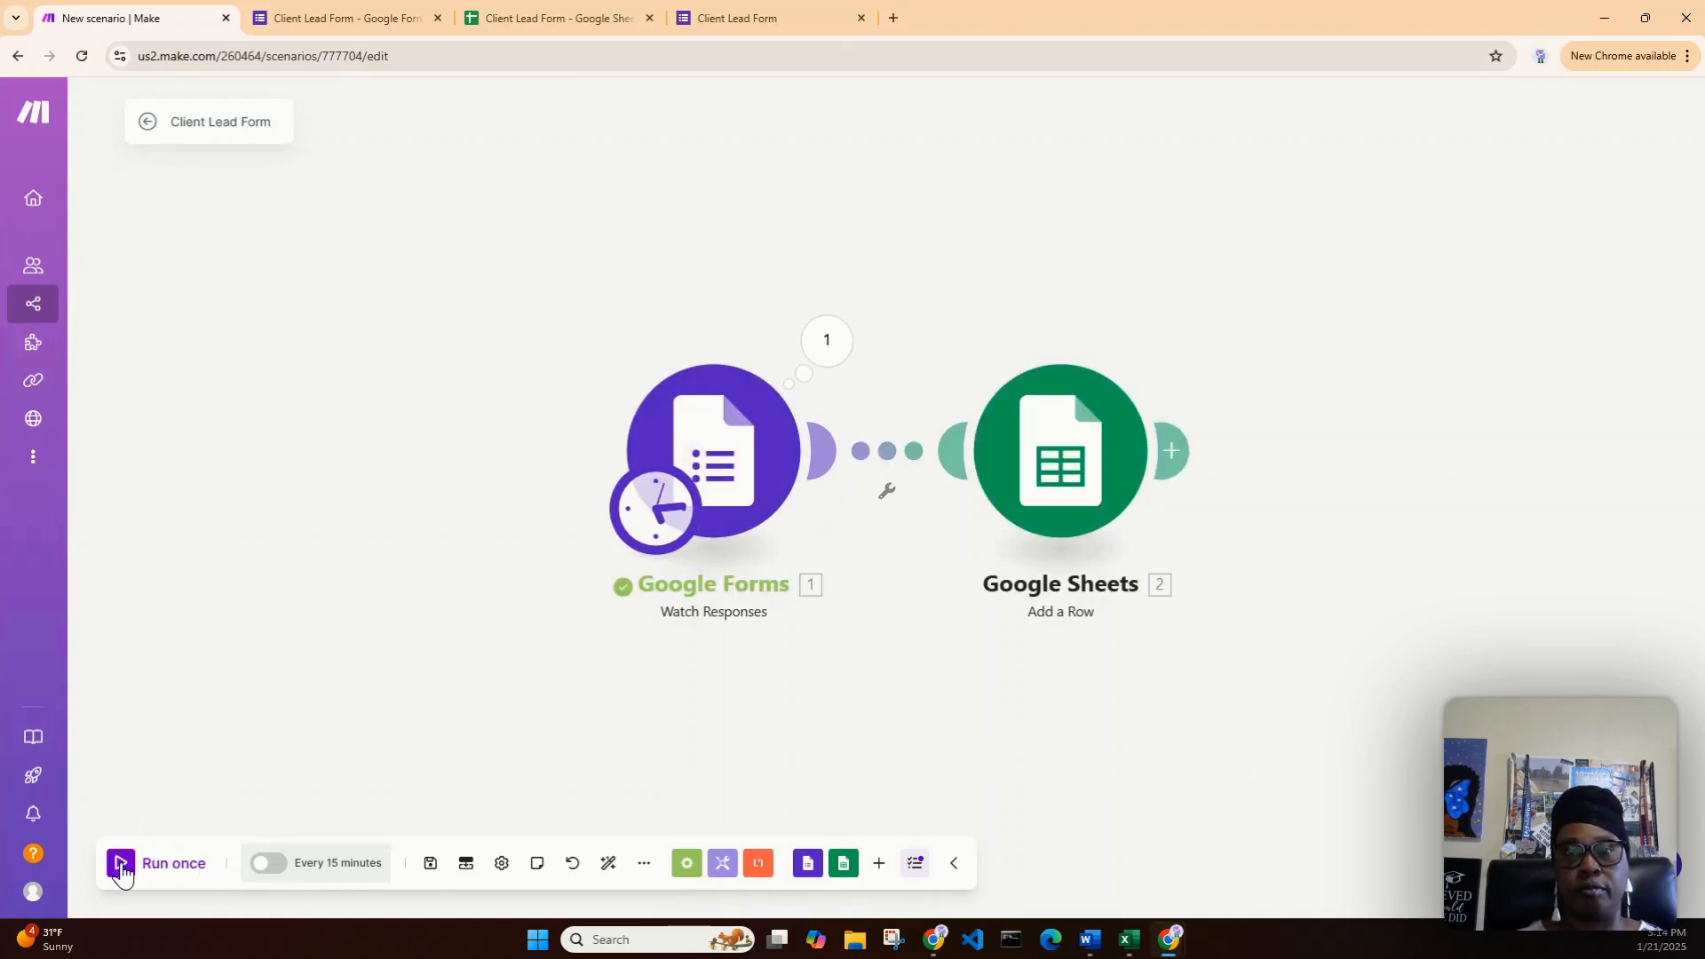
- Re-pick the 18:11:34 response as the Forms trigger start, run once more, and show the form editor
right_click(753, 480)
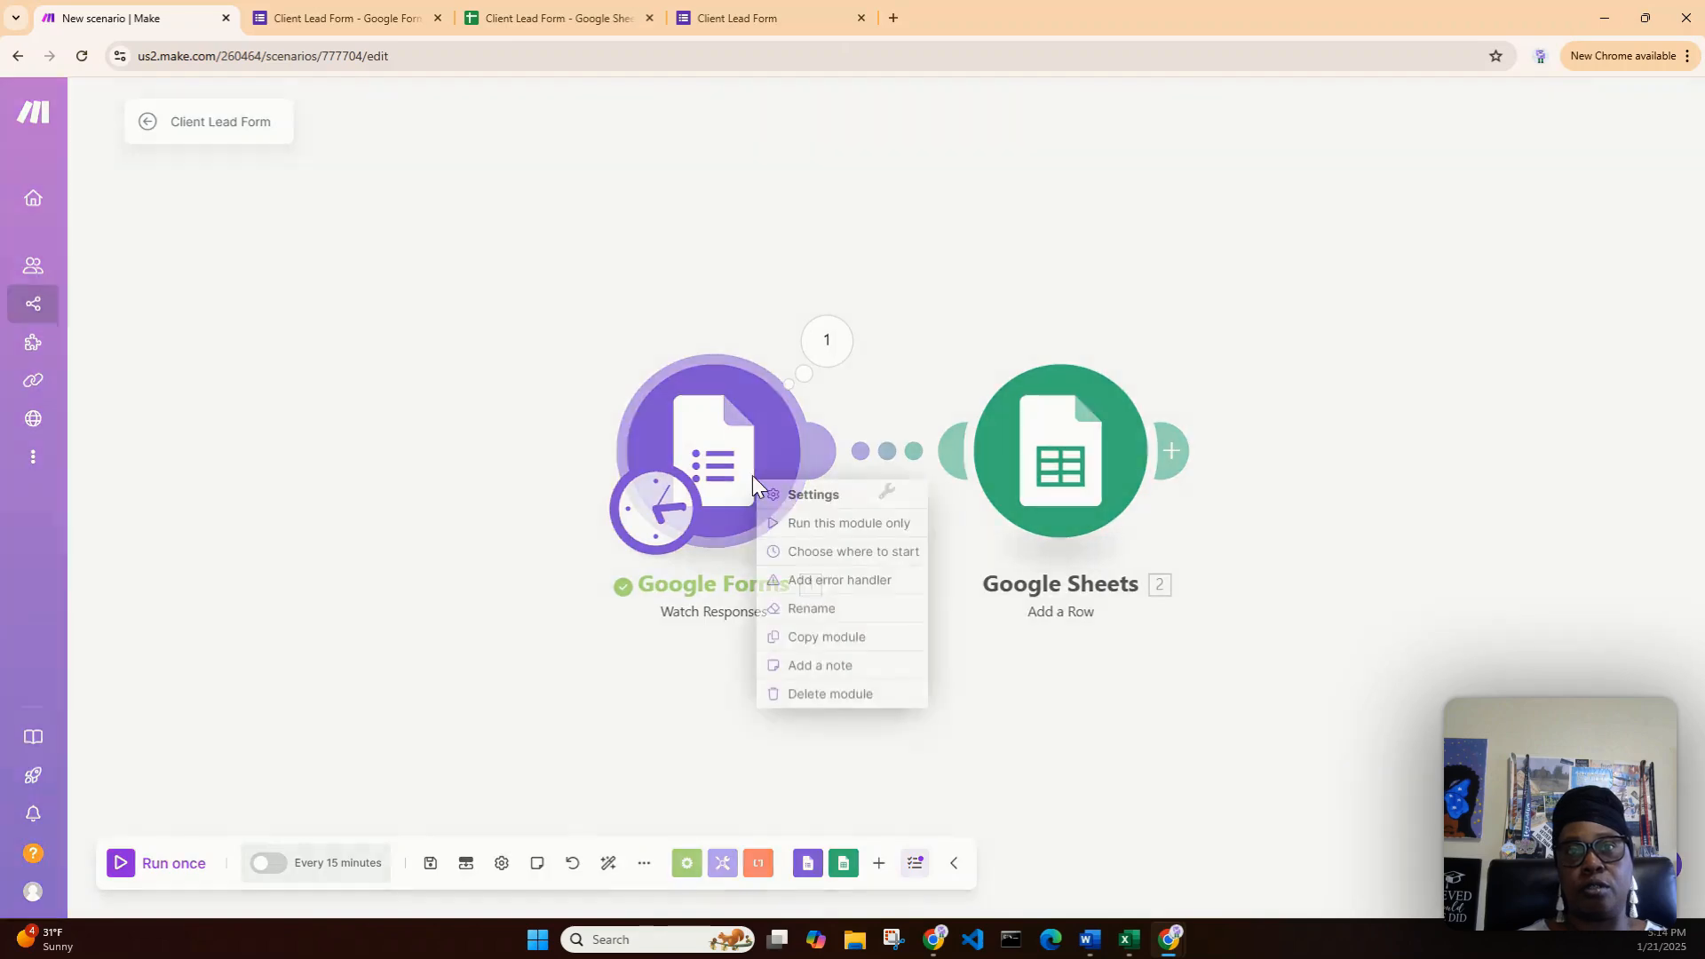
left_click(847, 552)
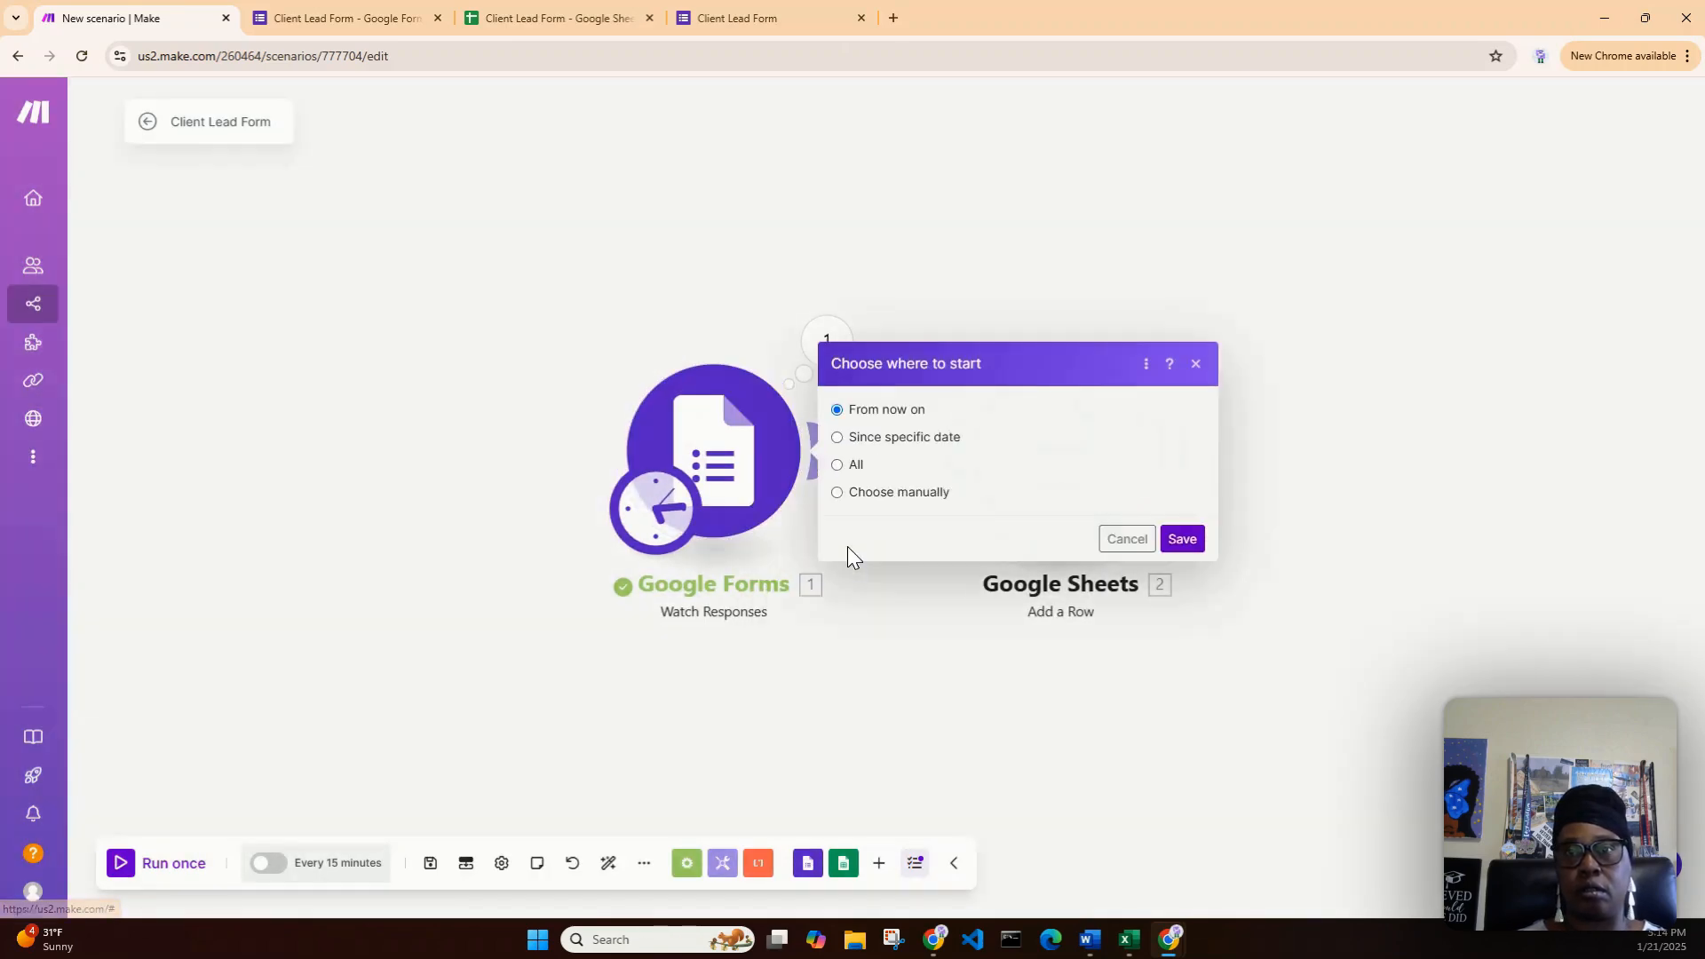
left_click(888, 491)
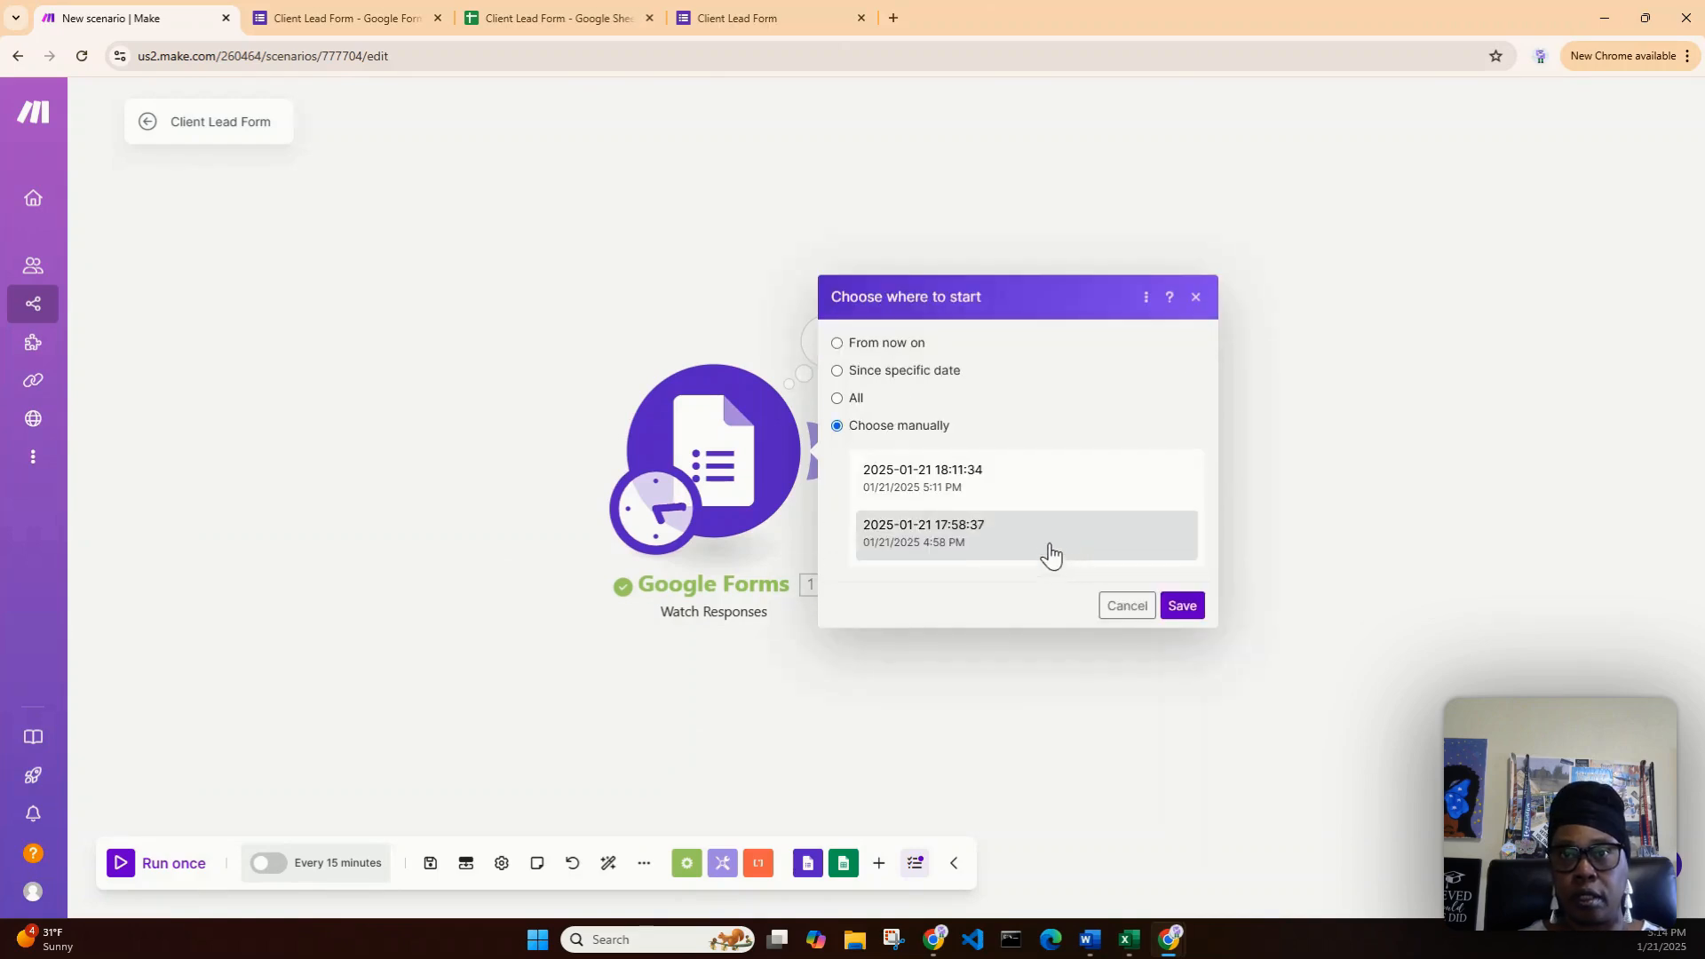
left_click(1046, 499)
left_click(1185, 611)
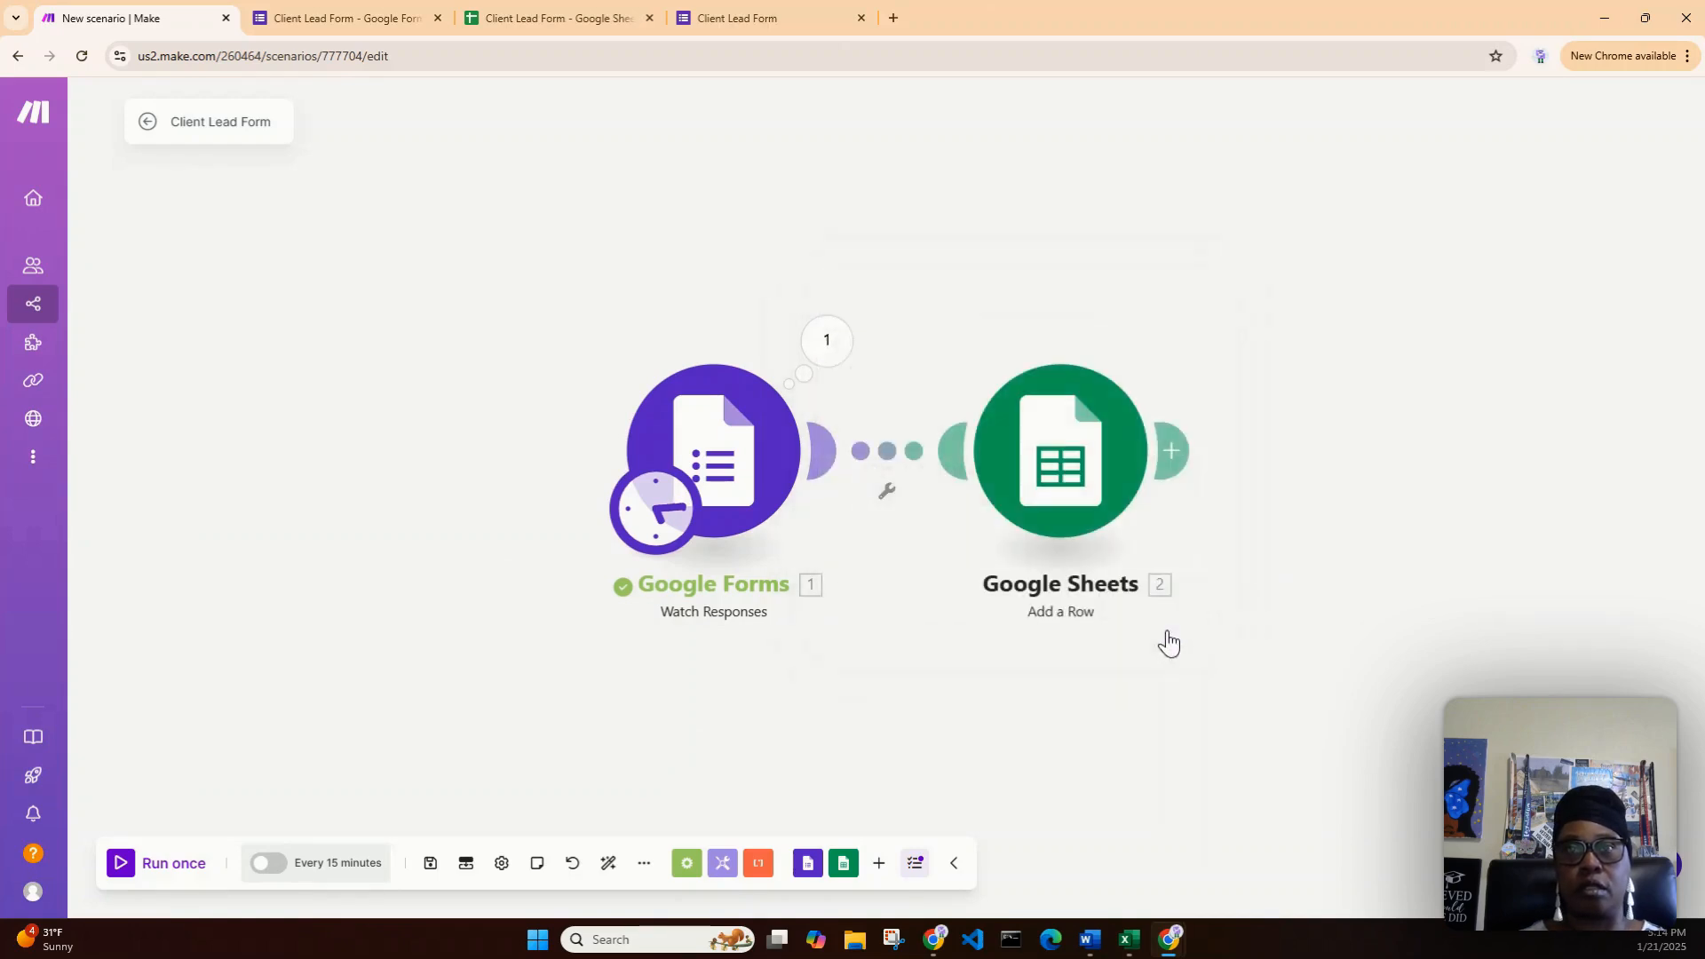
left_click(120, 865)
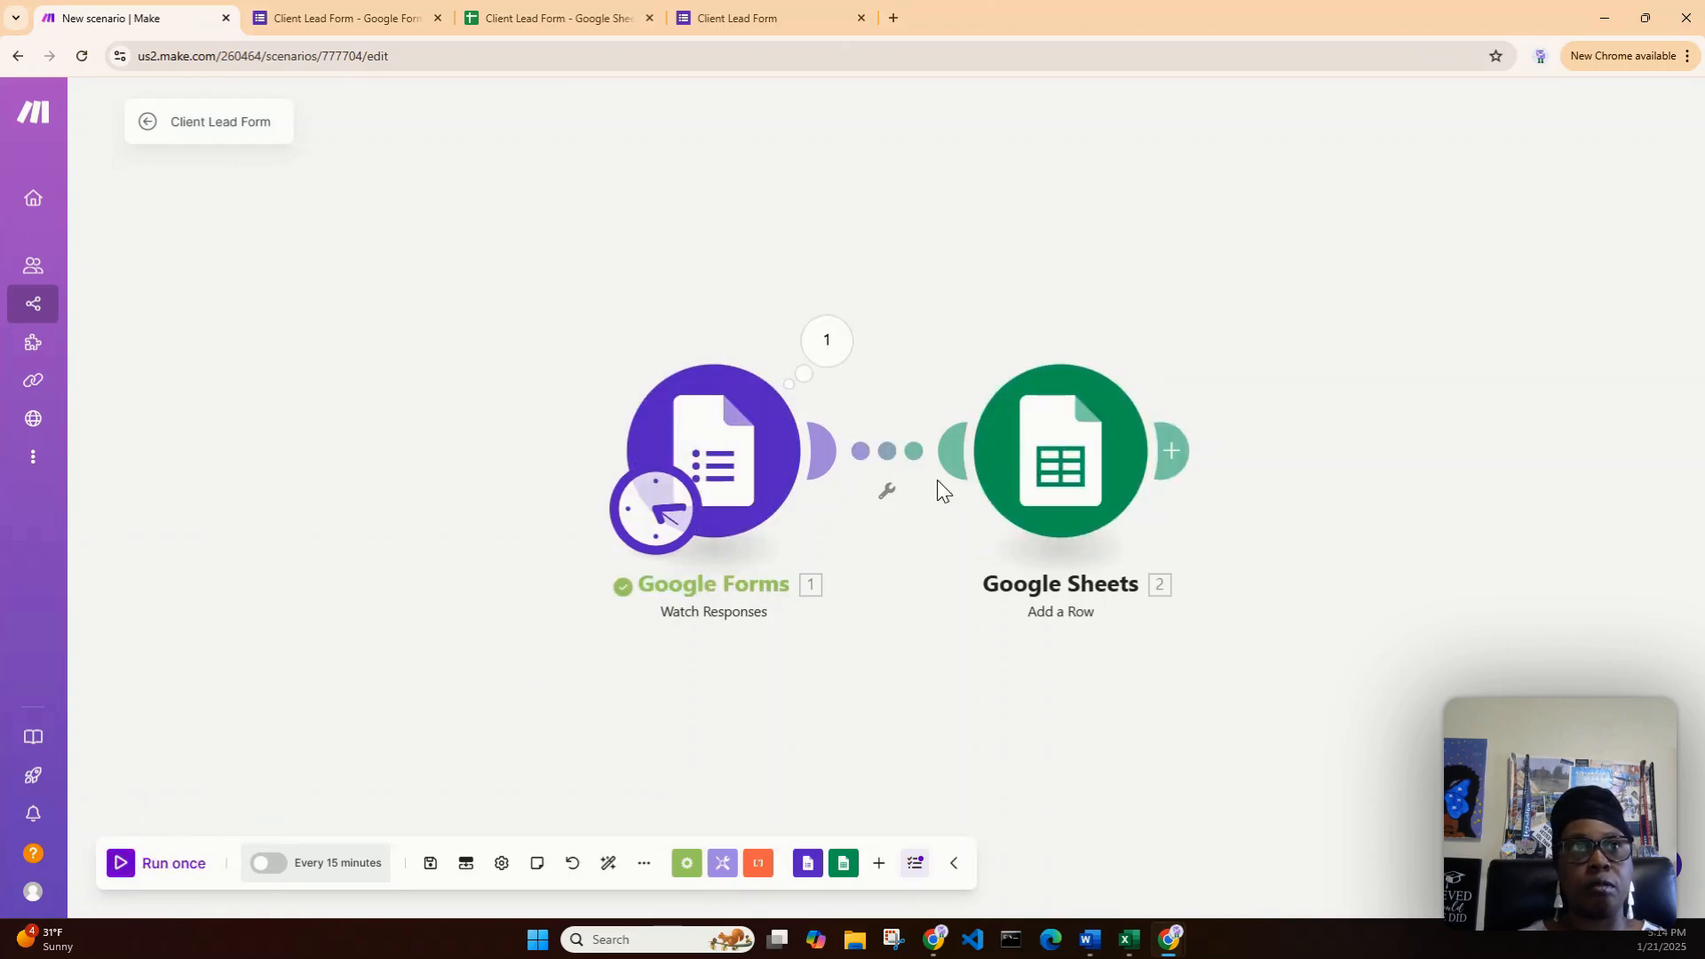
left_click(395, 17)
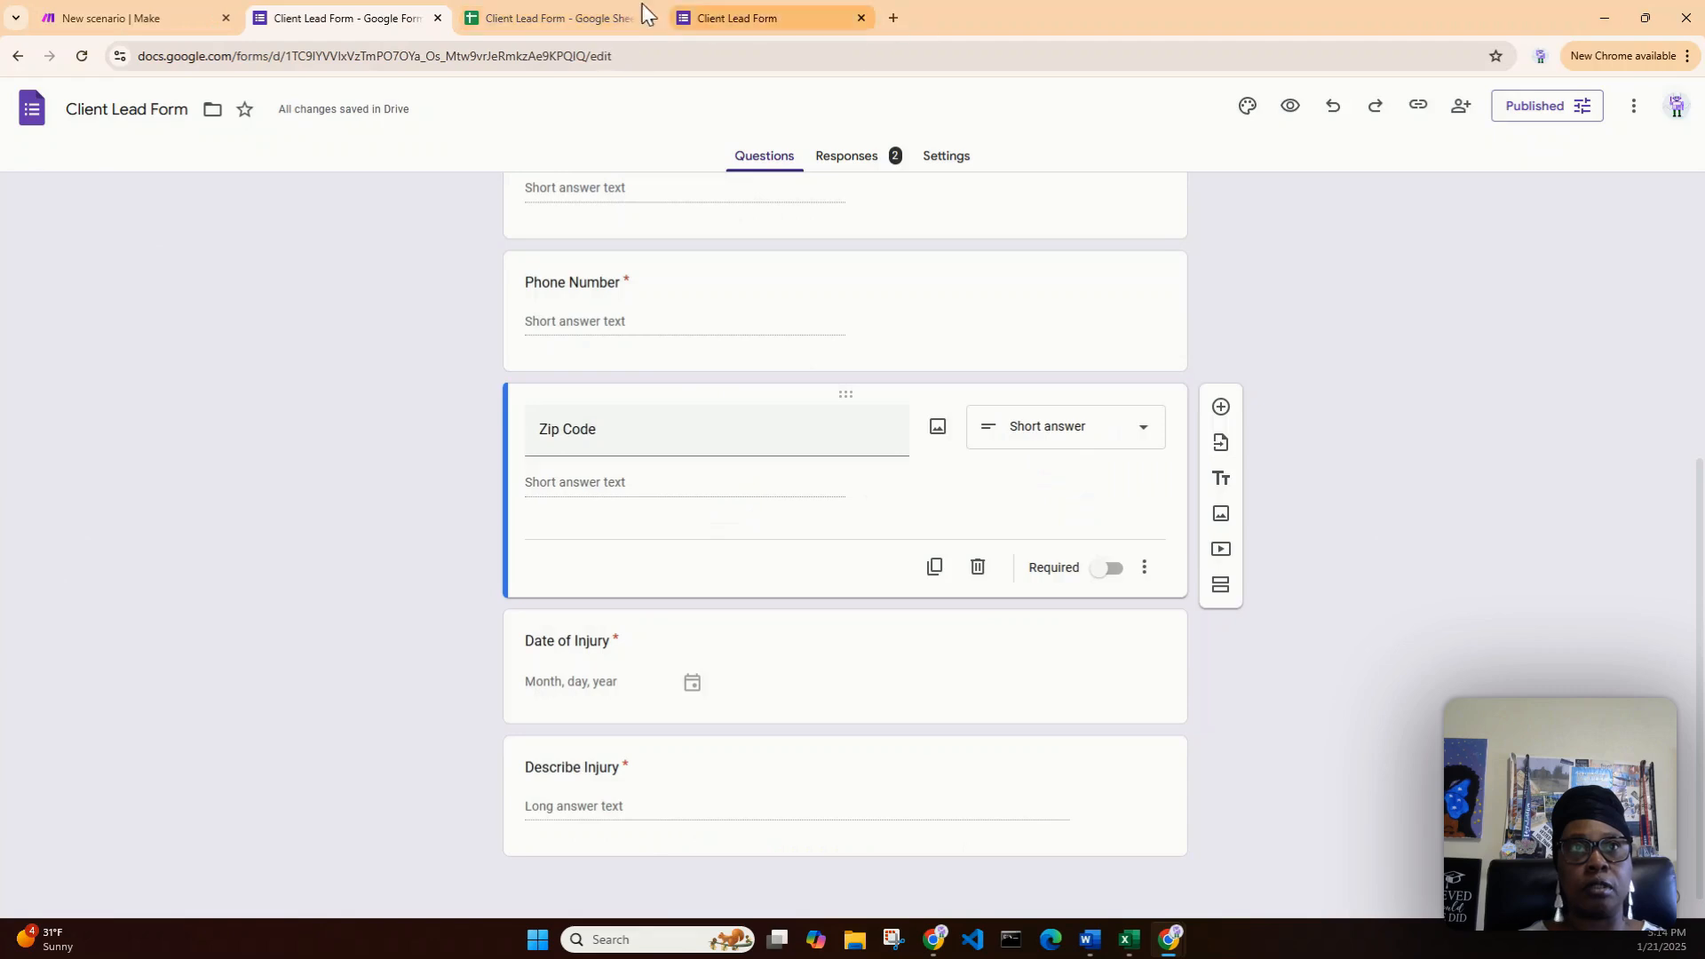
- Run only the Google Sheets Add a Row module, then close its run panel
left_click(582, 18)
left_click(156, 22)
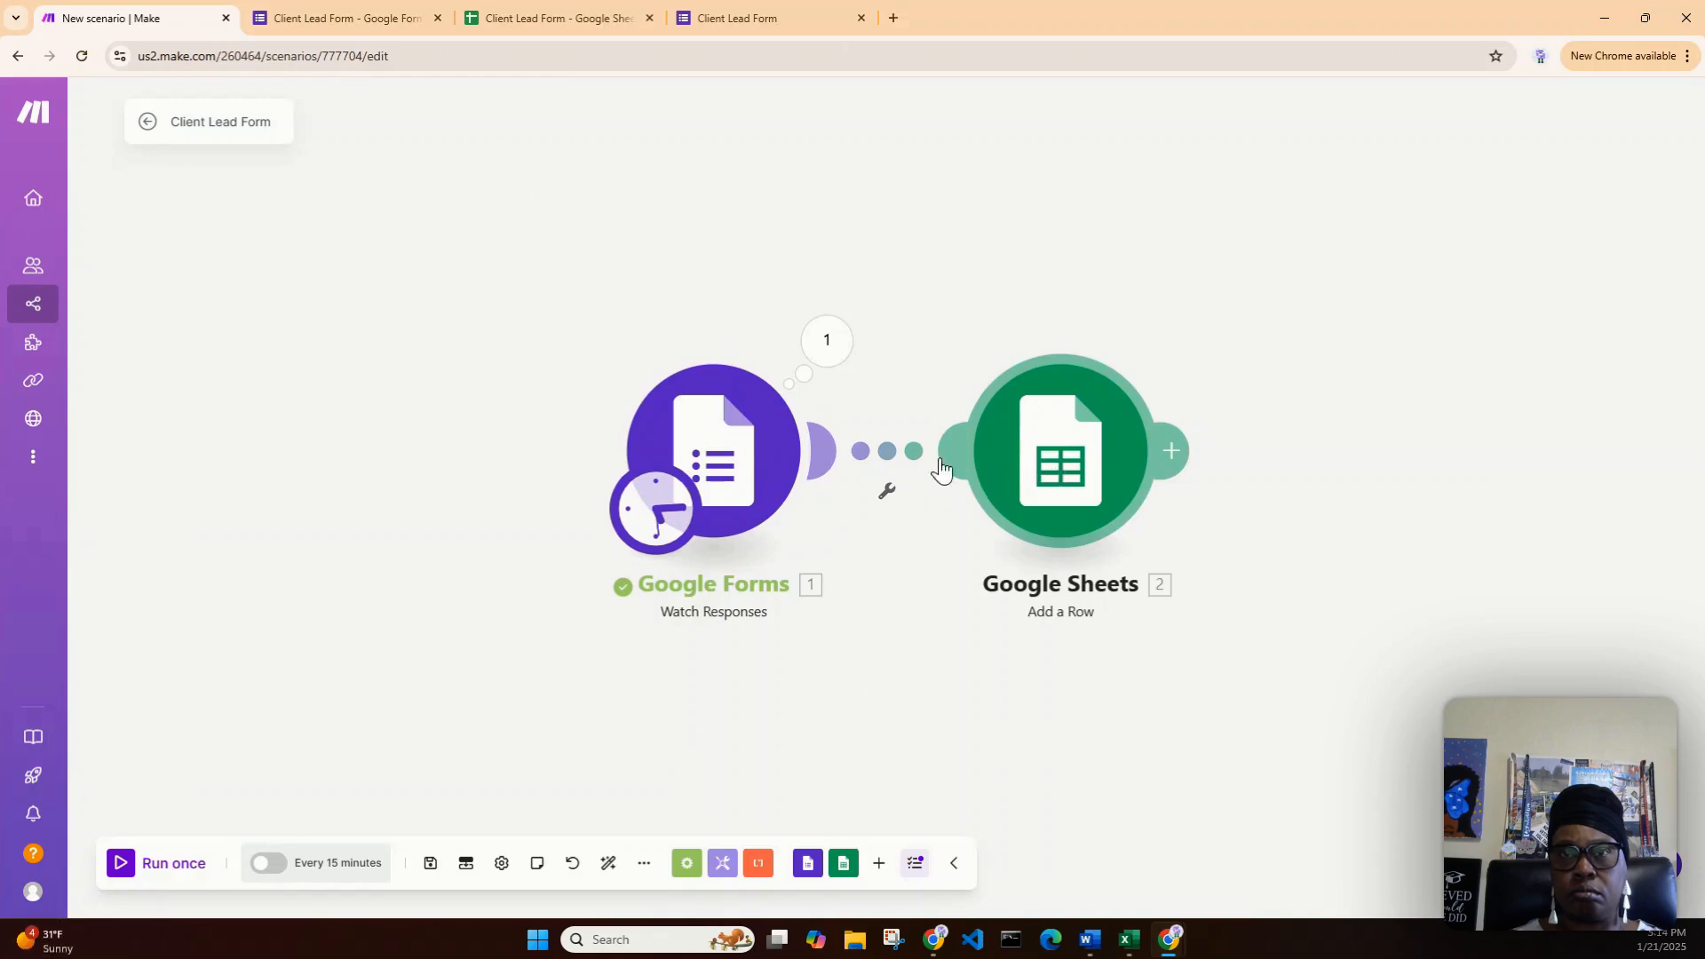
right_click(1057, 481)
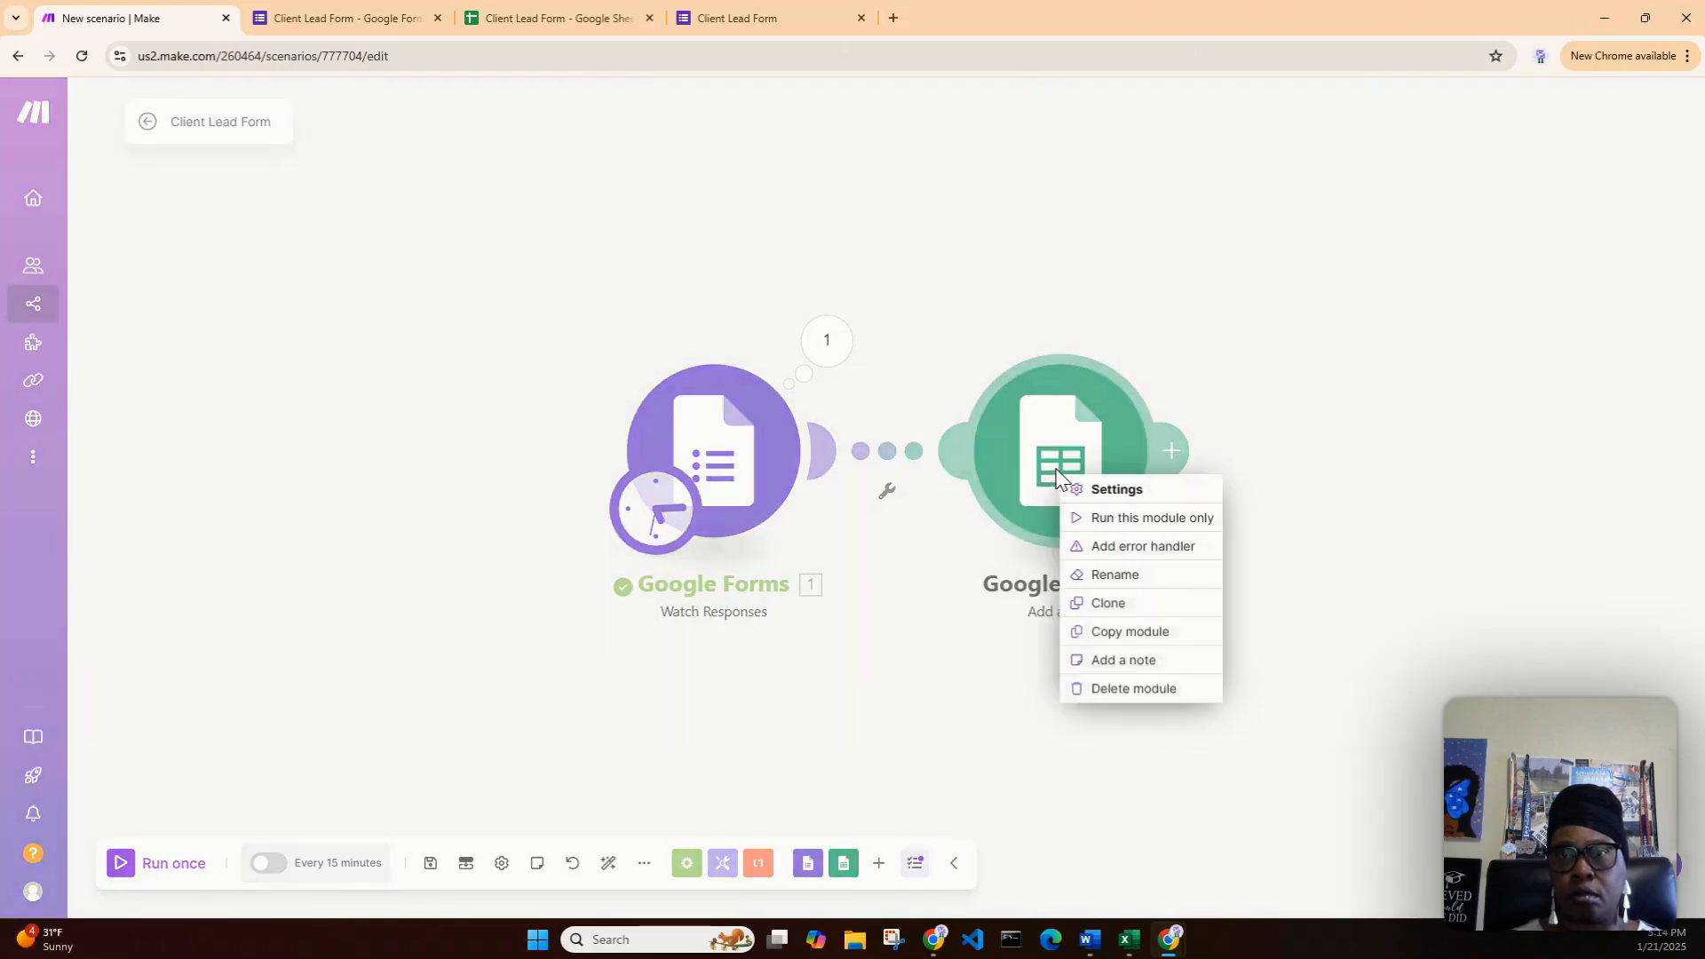
left_click(1148, 520)
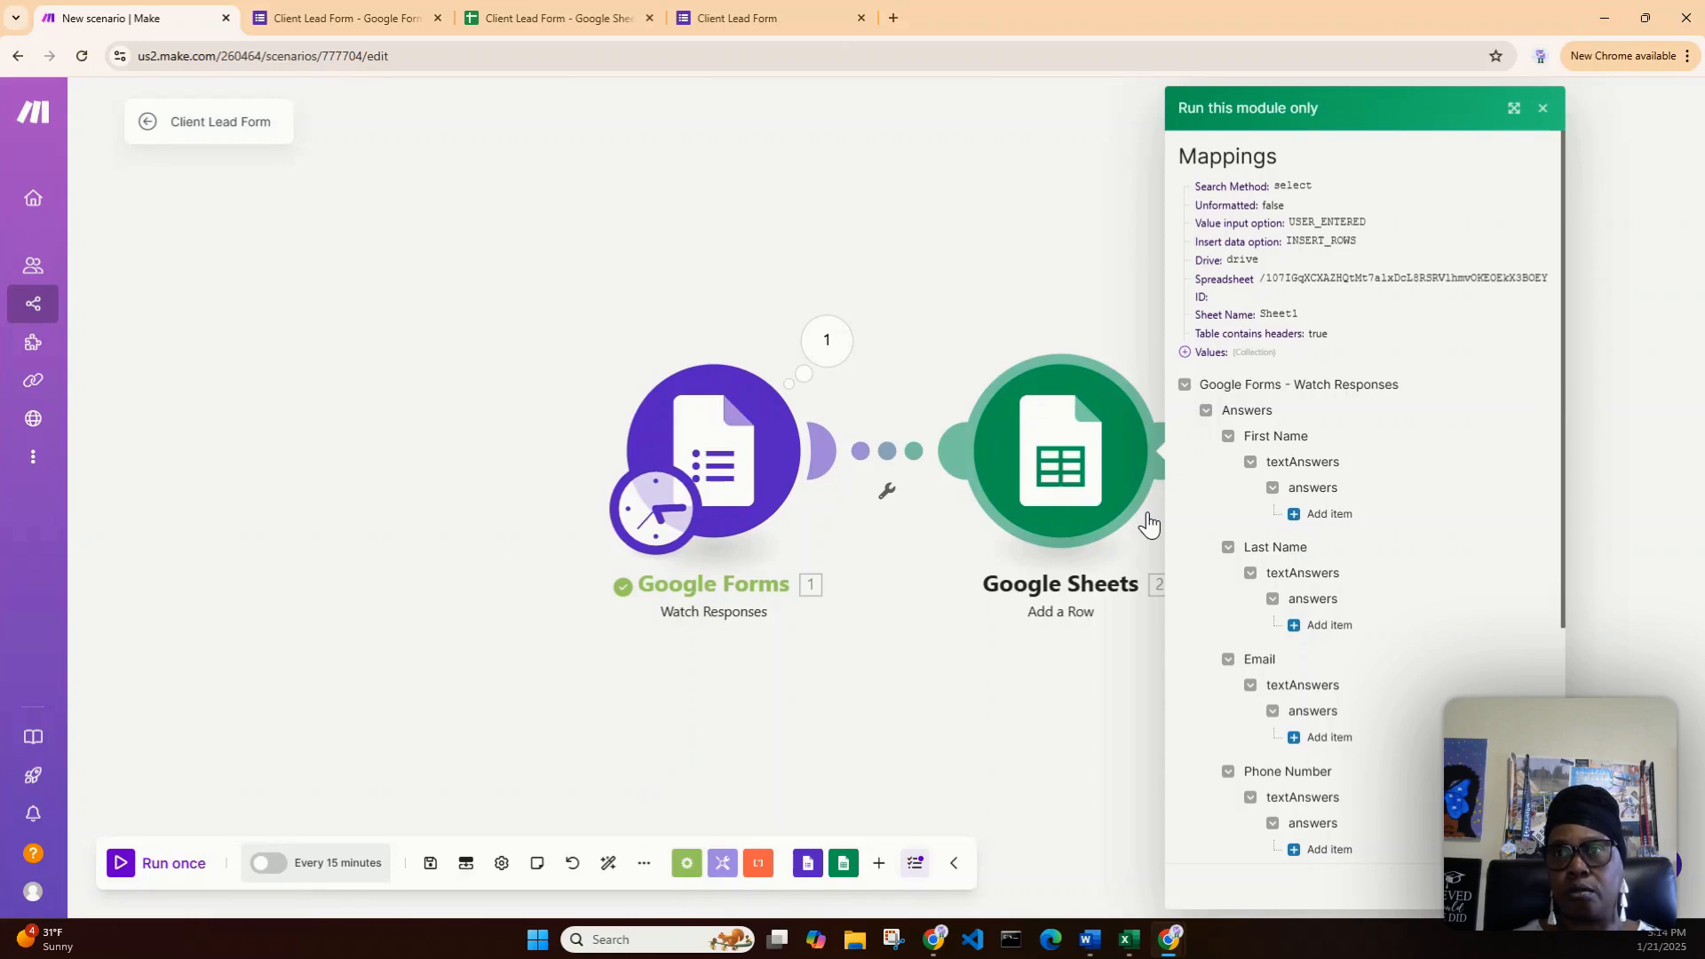
left_click(1542, 113)
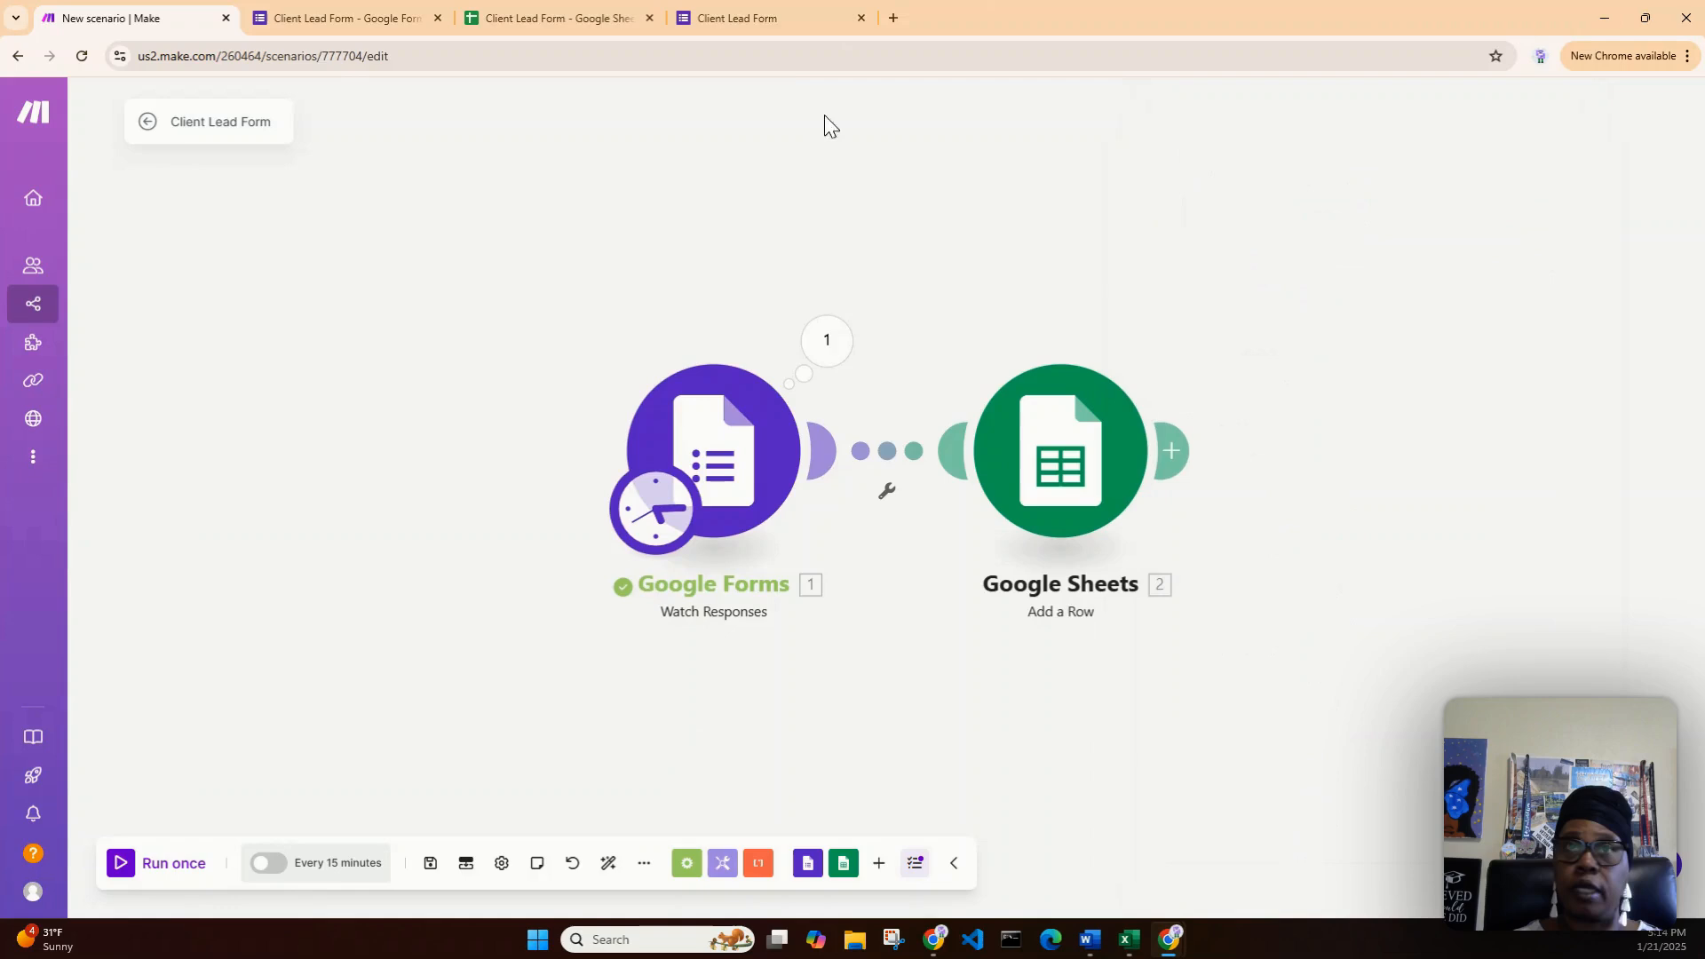
- Load a fresh blank Client Lead Form response, then return to the Make scenario
left_click(744, 22)
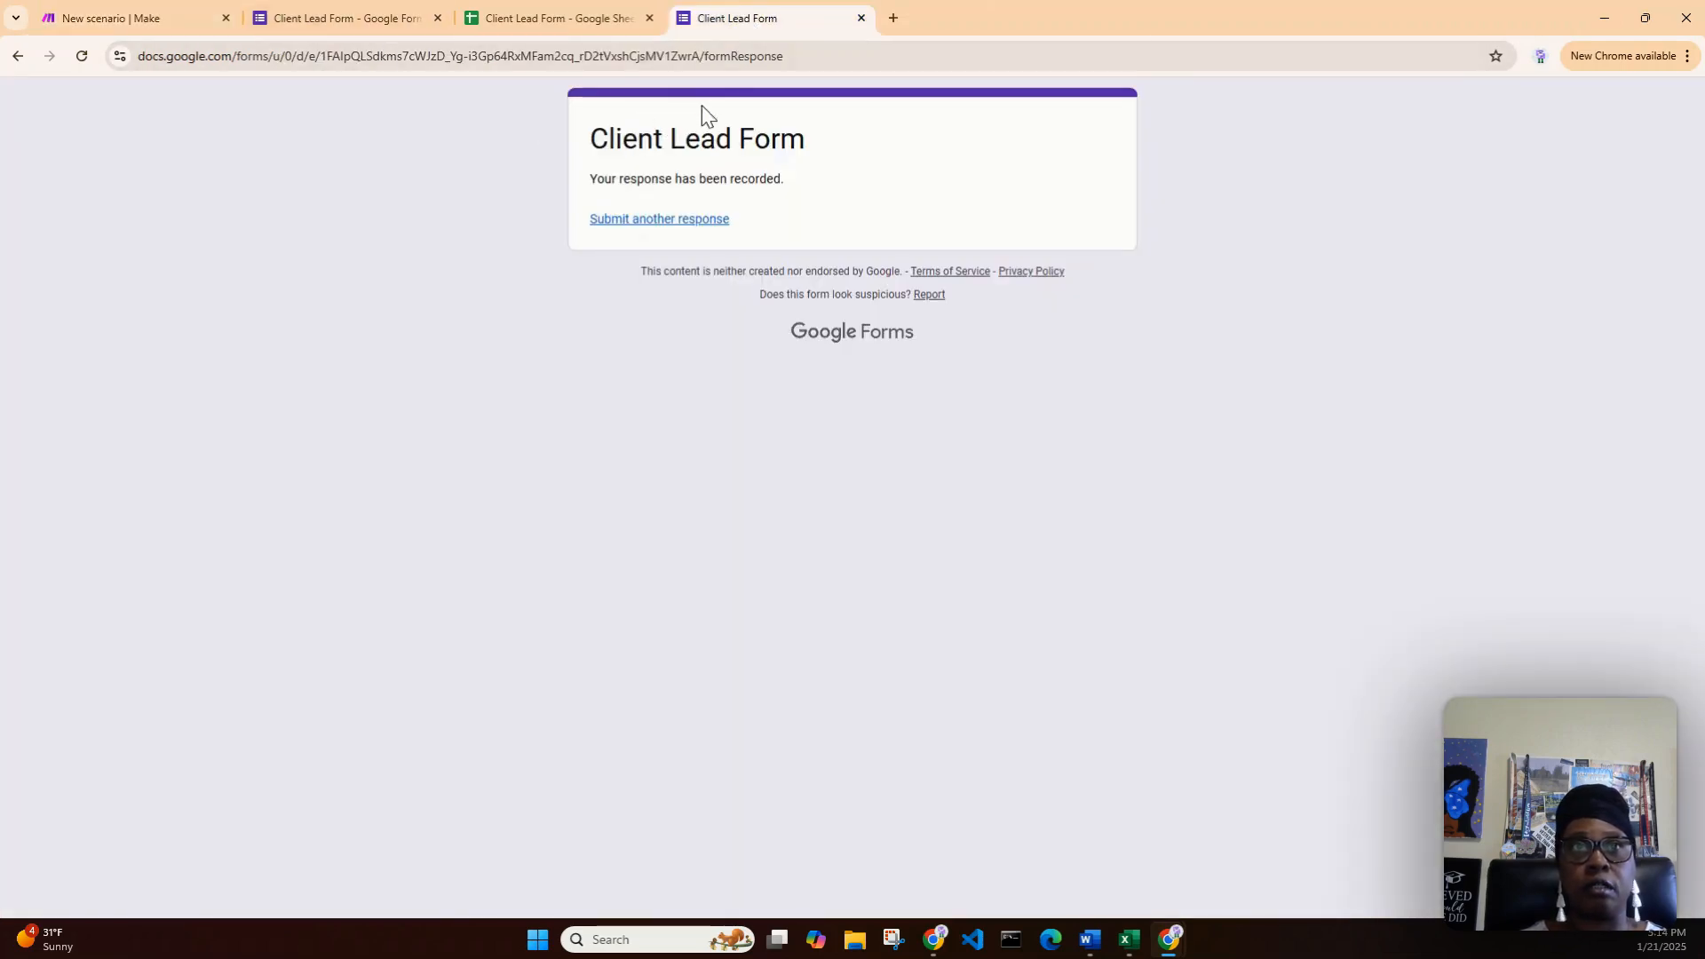
left_click(691, 223)
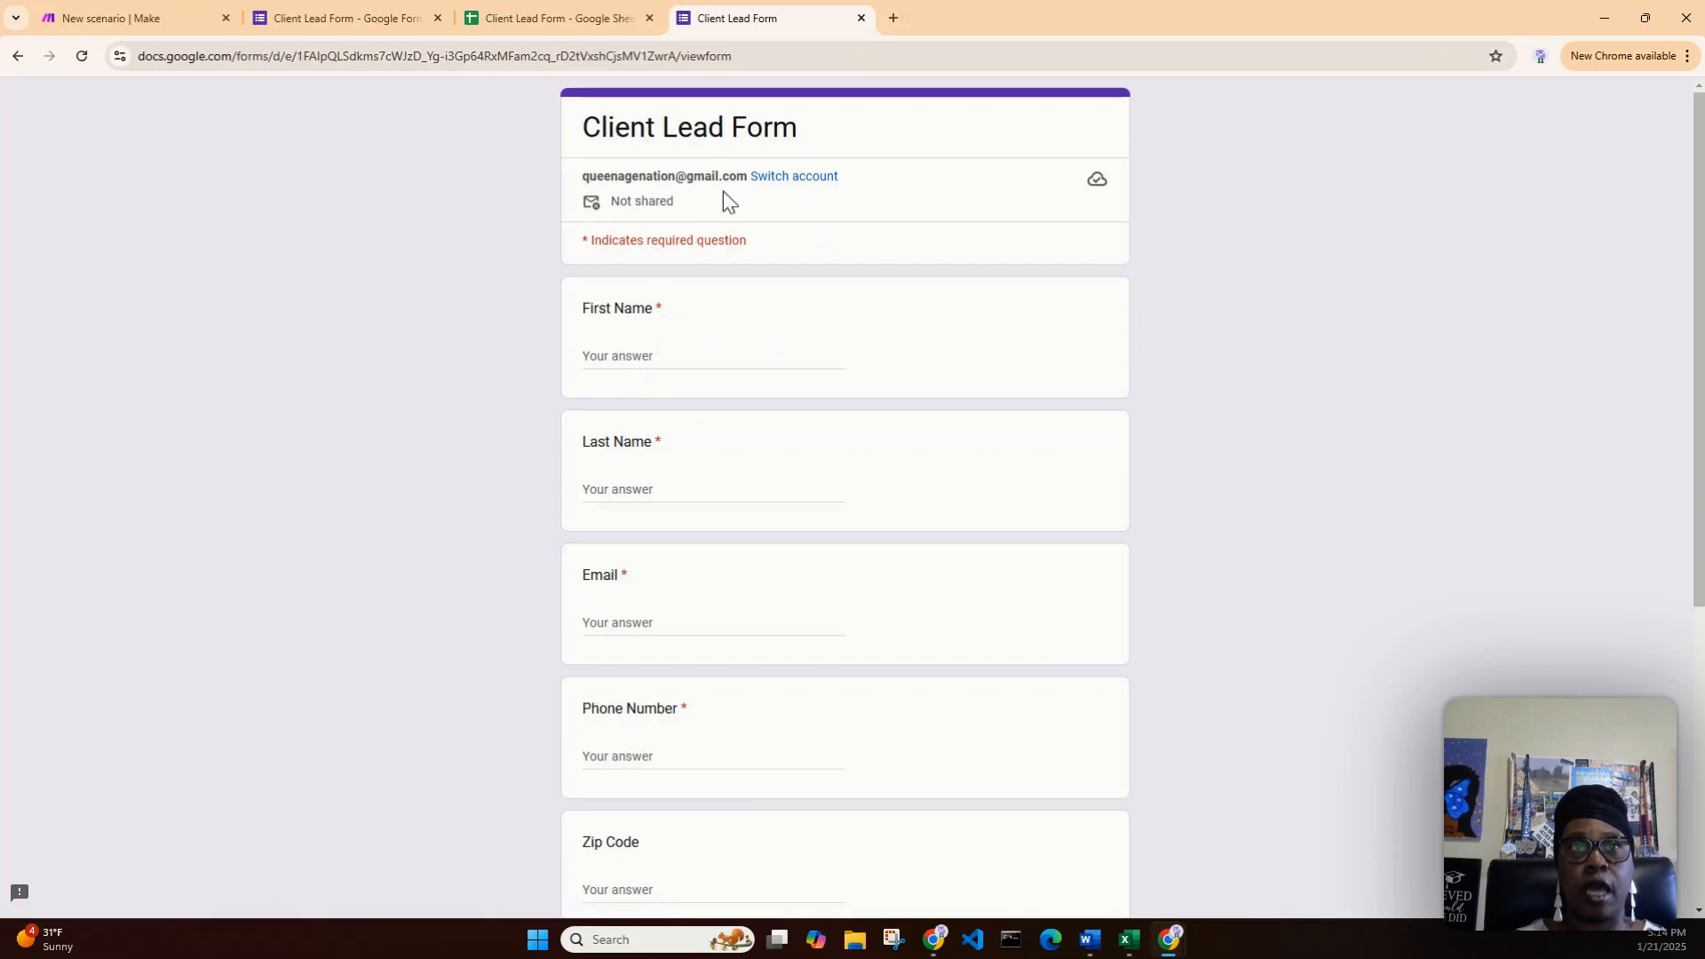
left_click(124, 21)
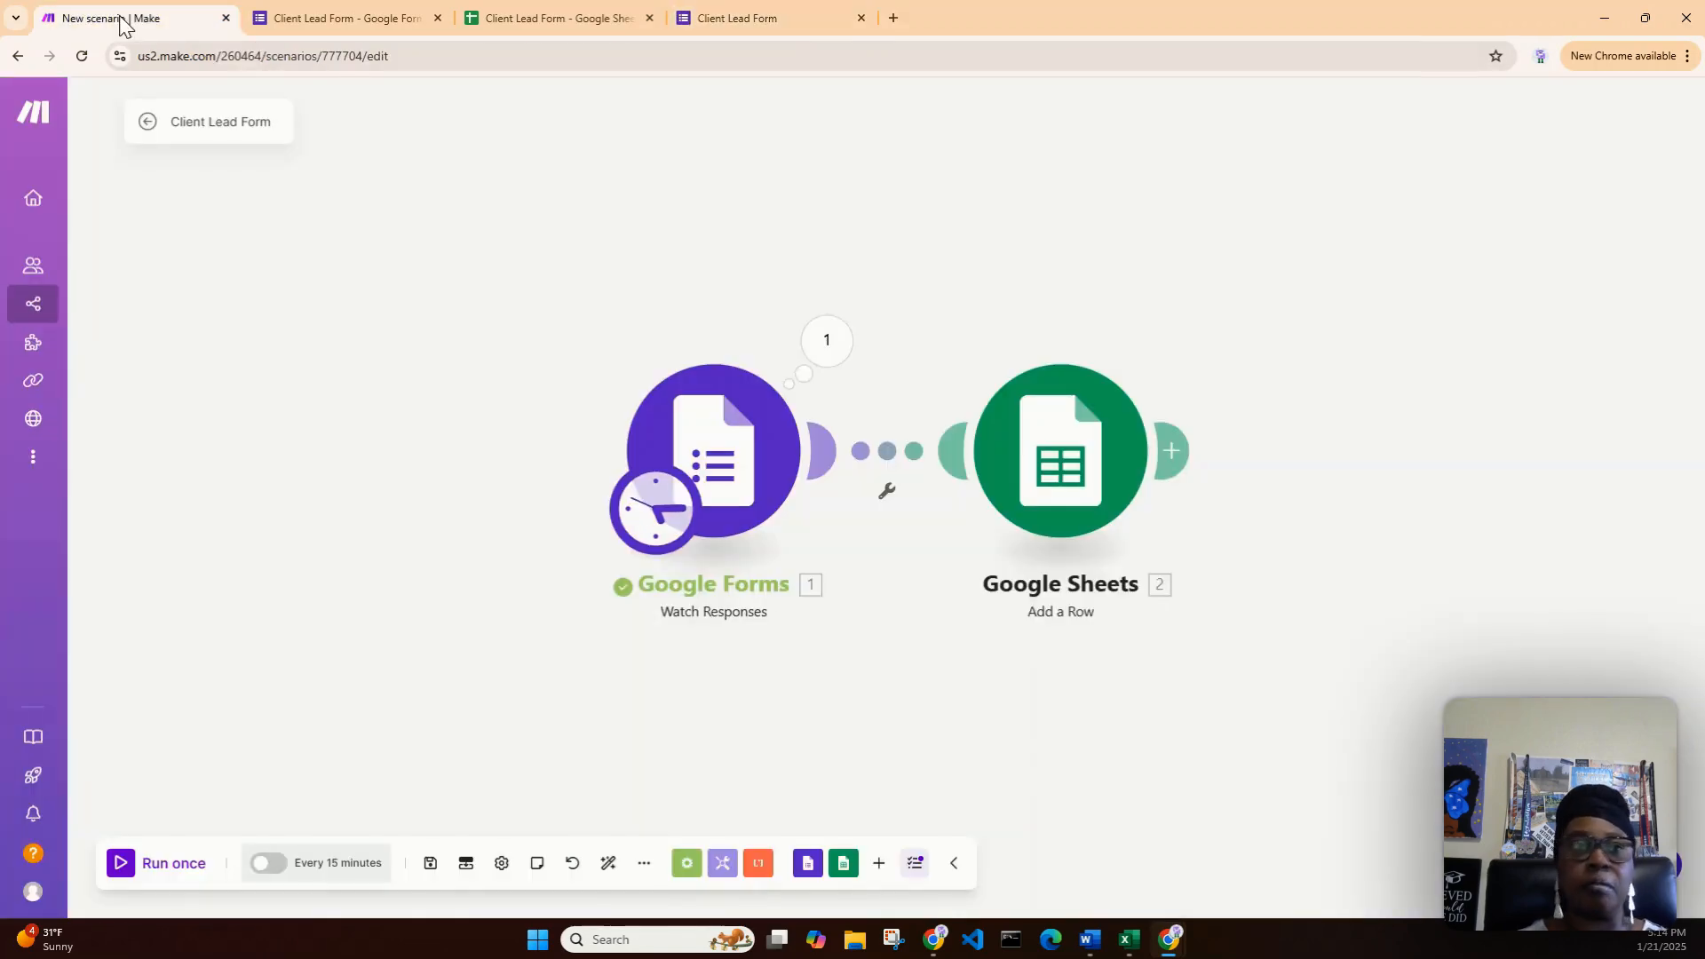
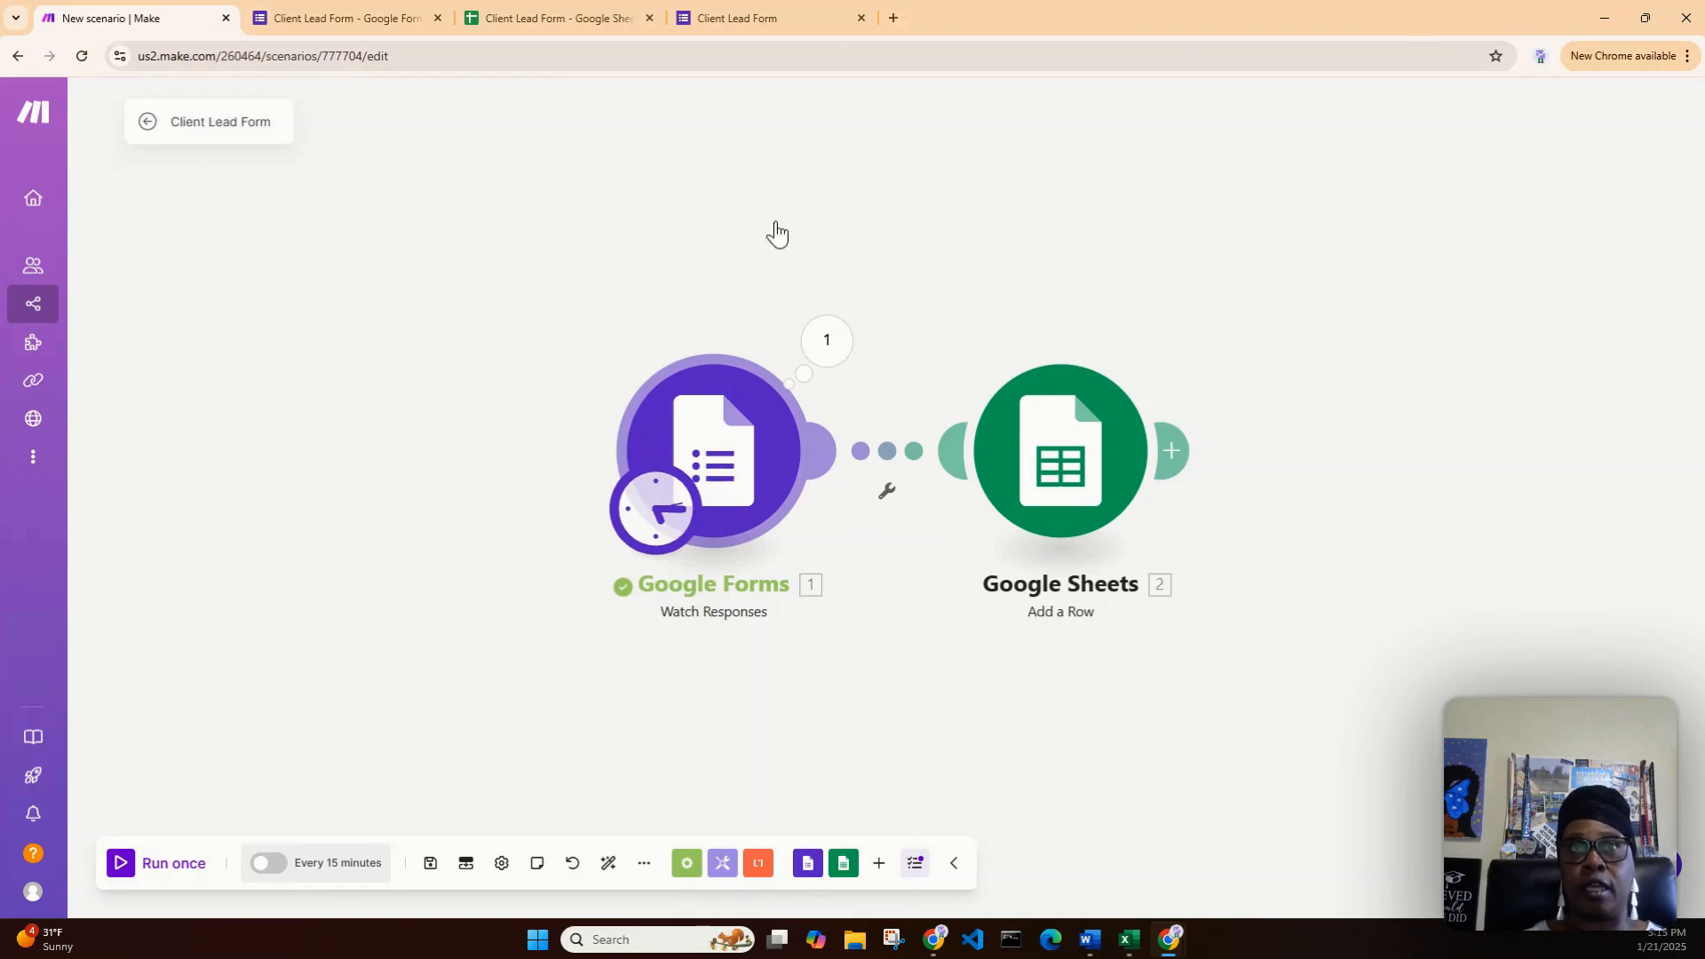
- On the live Client Lead Form, enter the client's first name, last name, email and phone number
left_click(760, 24)
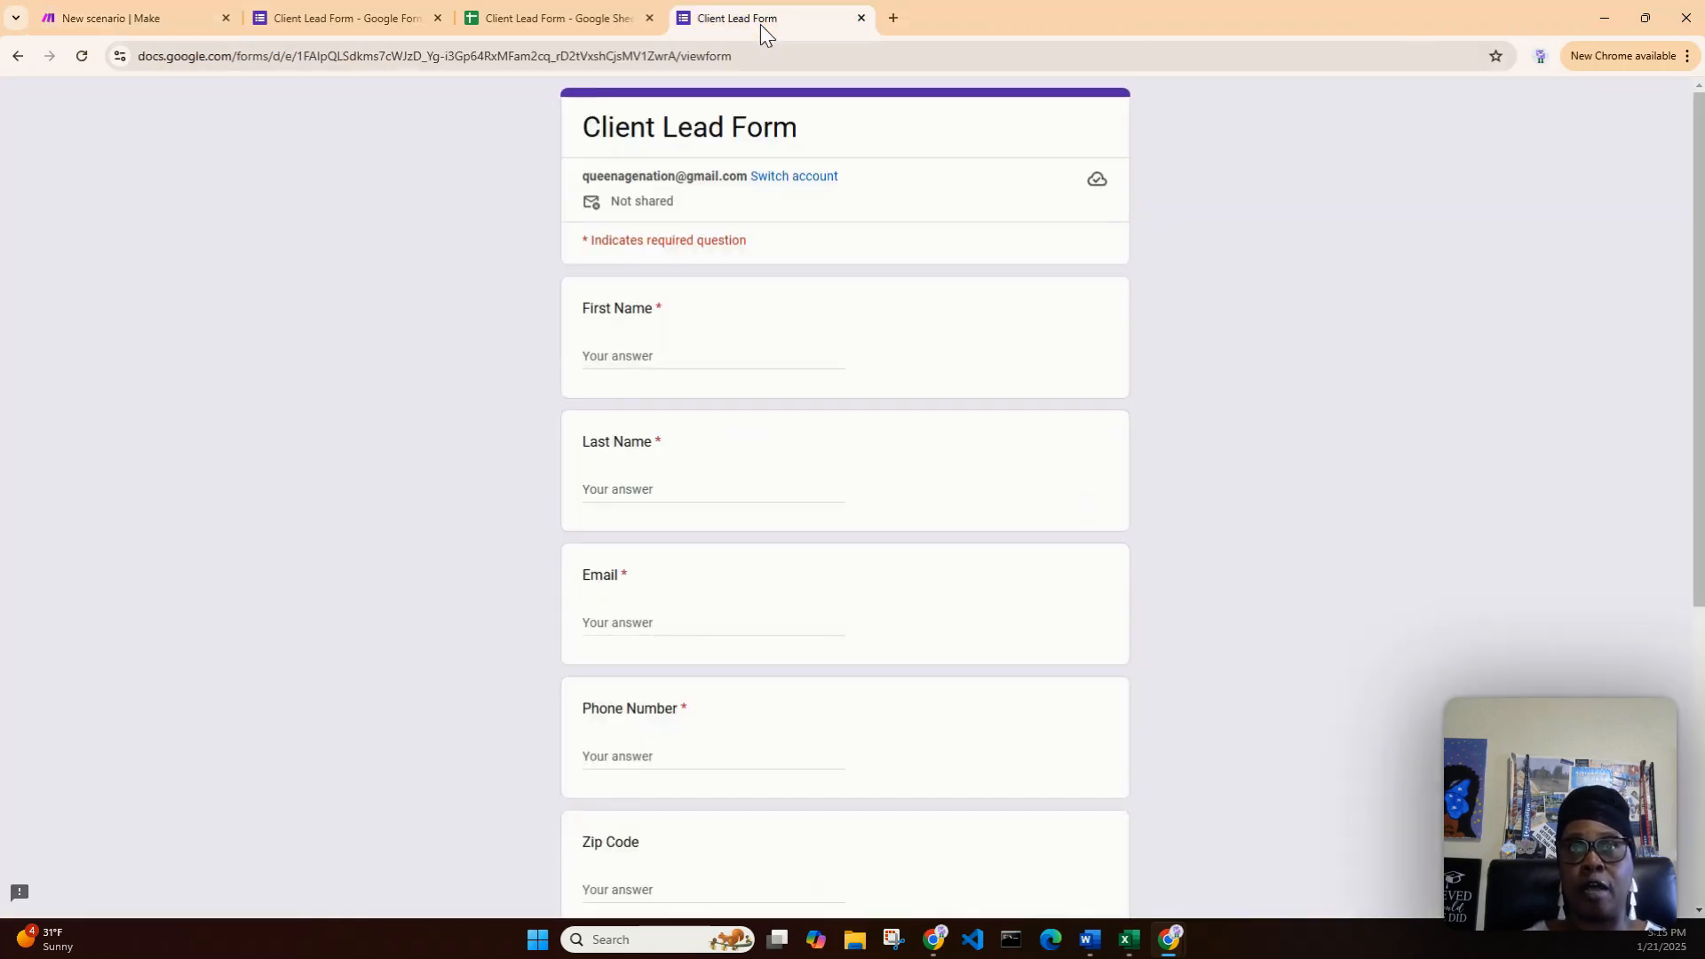
left_click(698, 353)
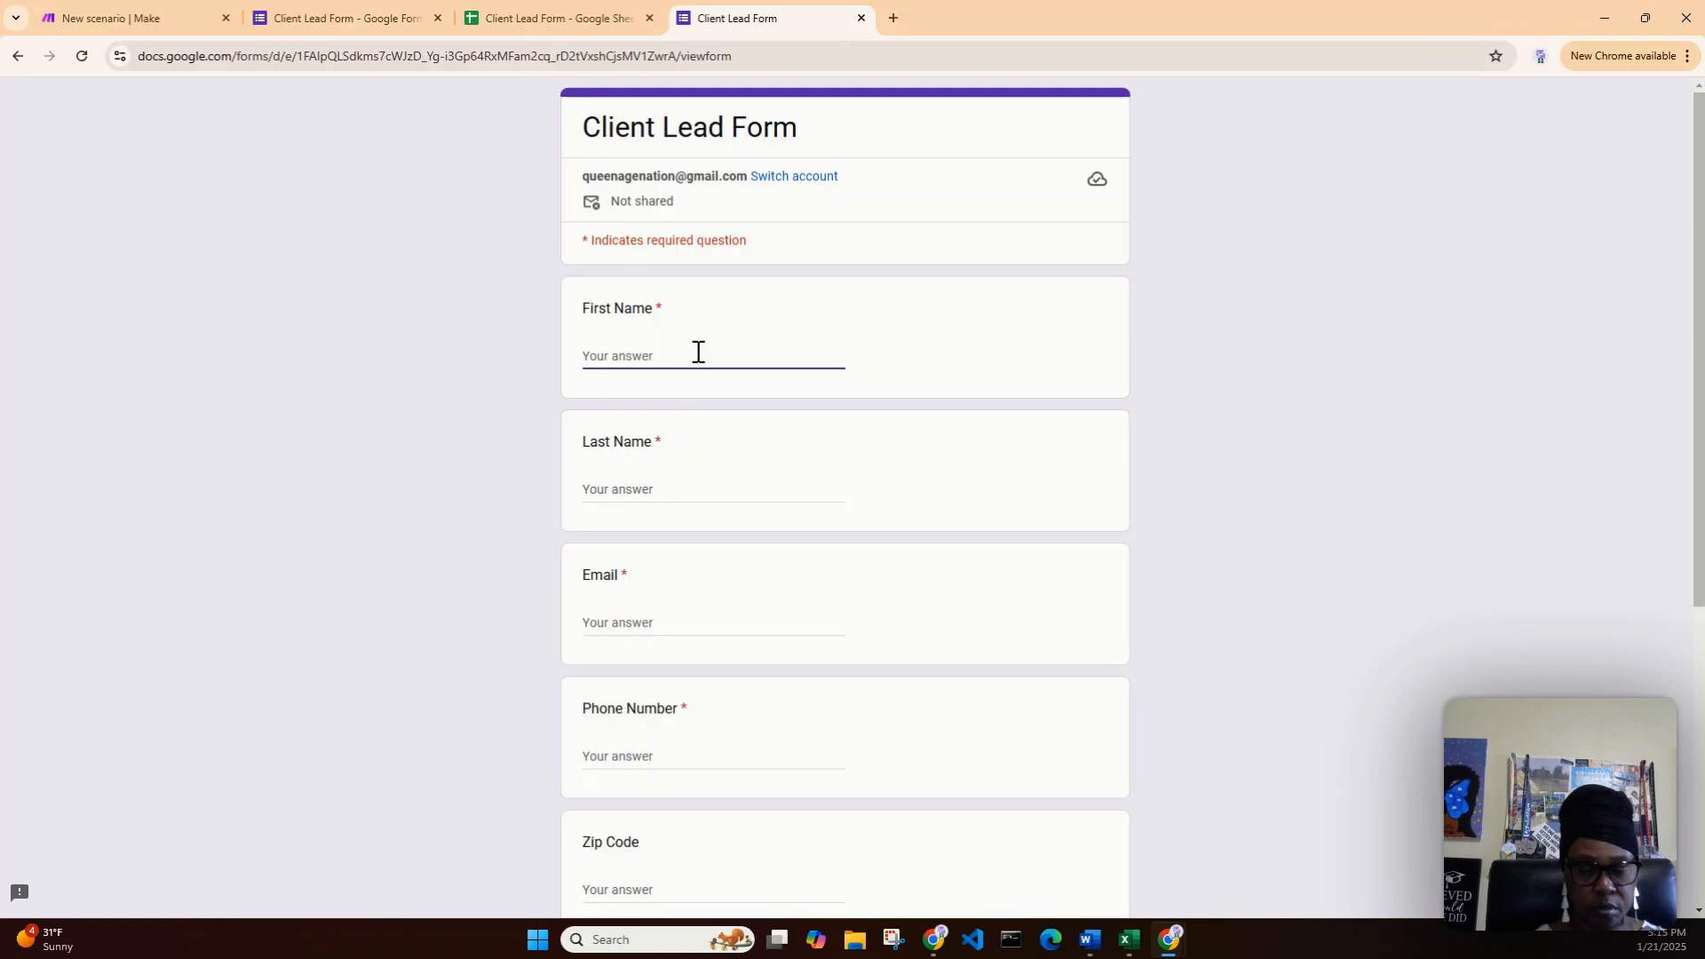
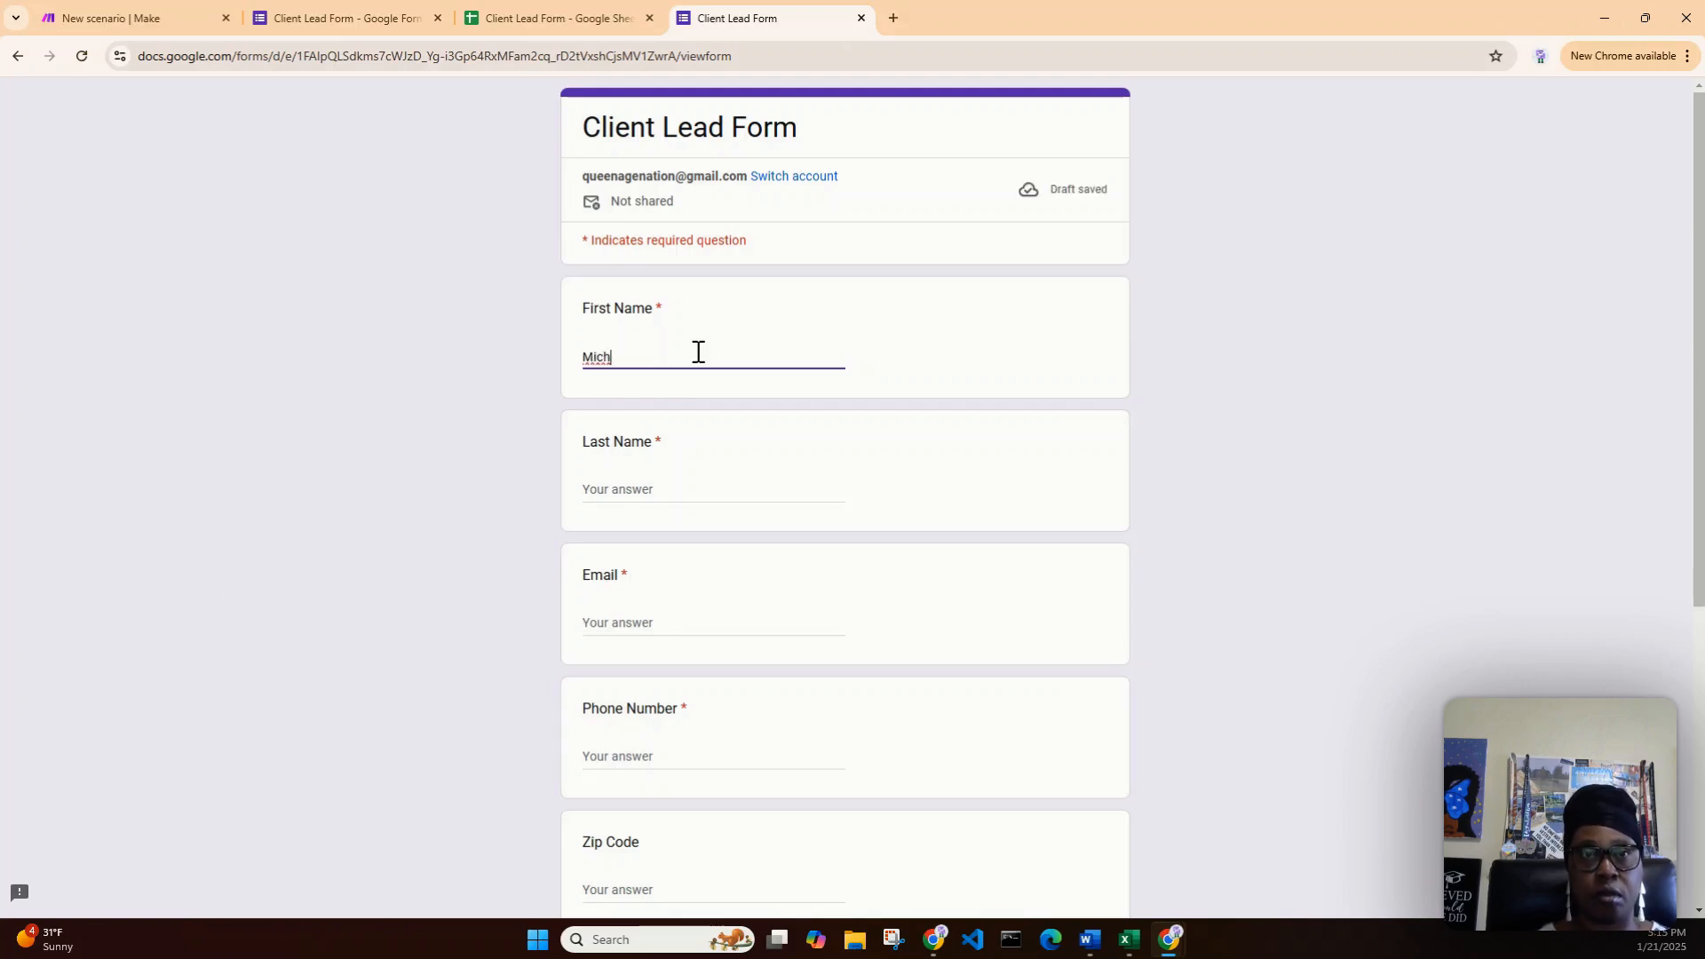
key("Tab")
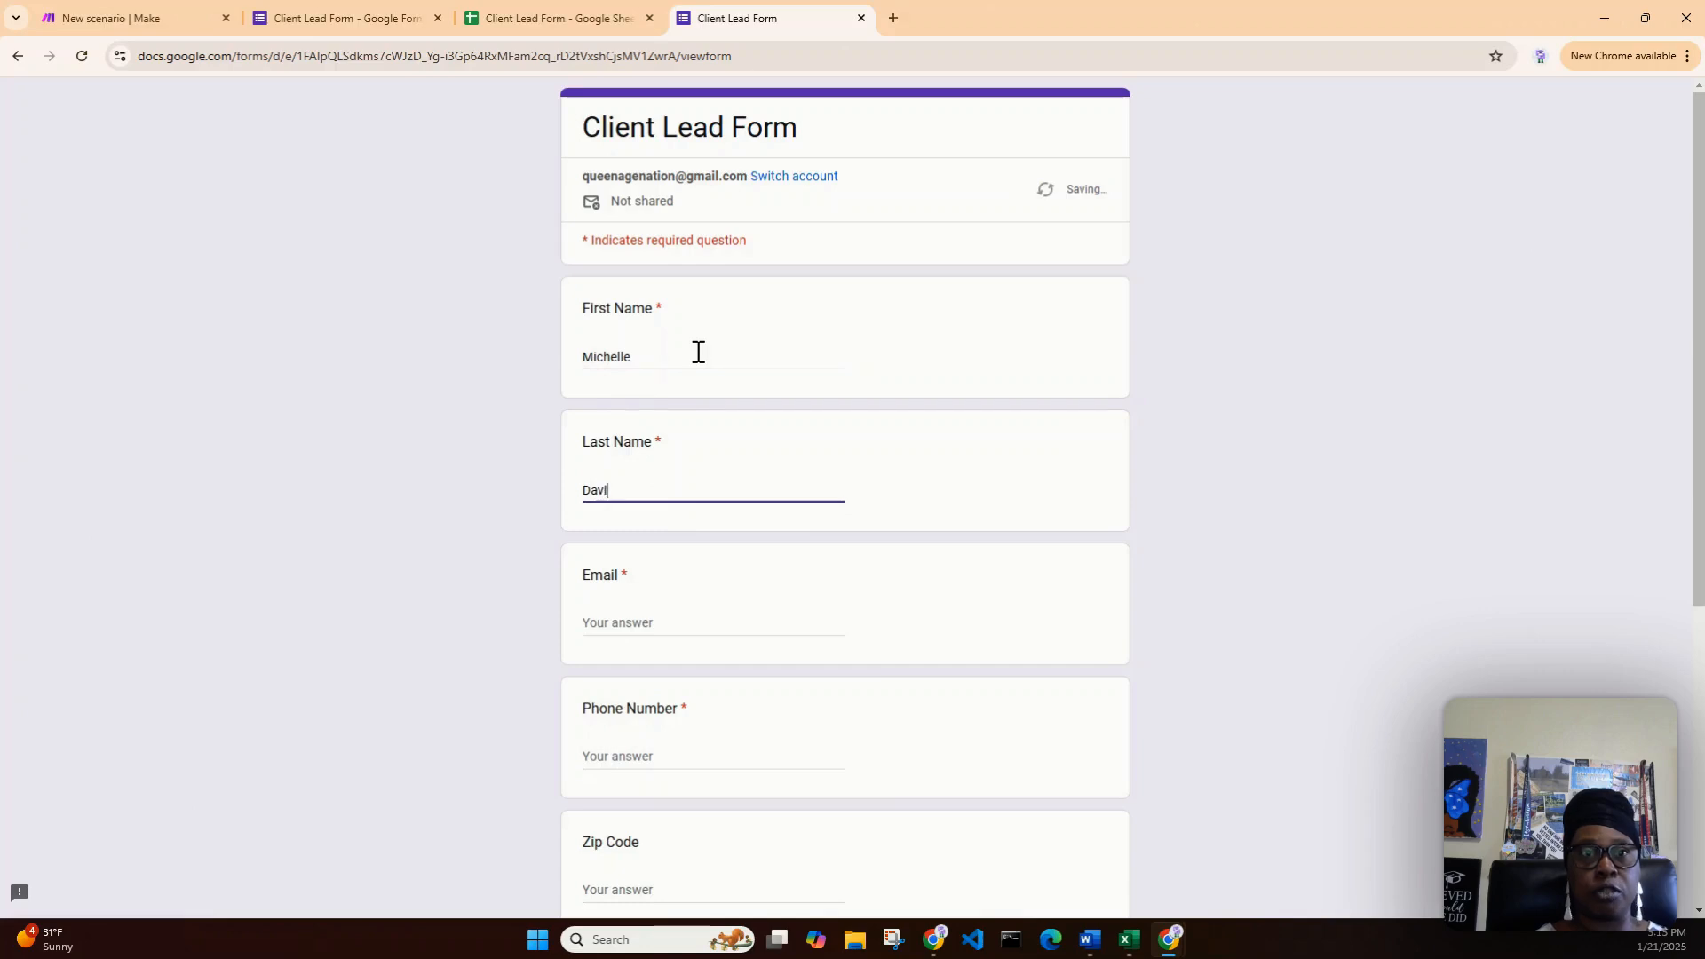
key("Tab")
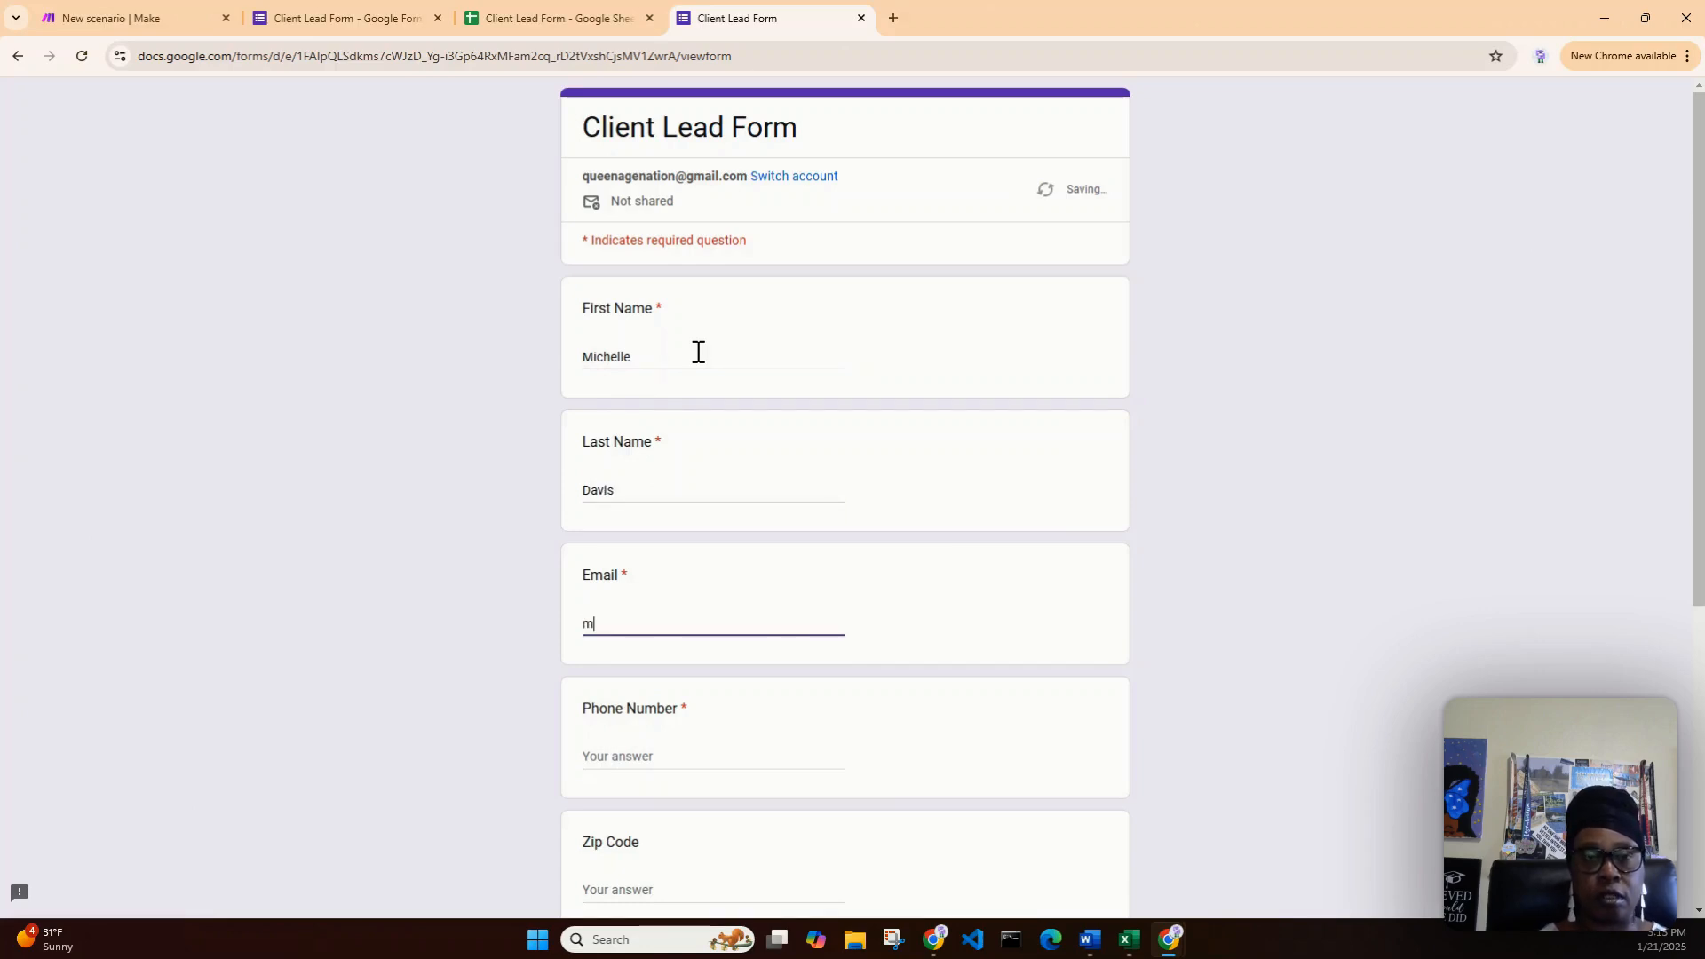
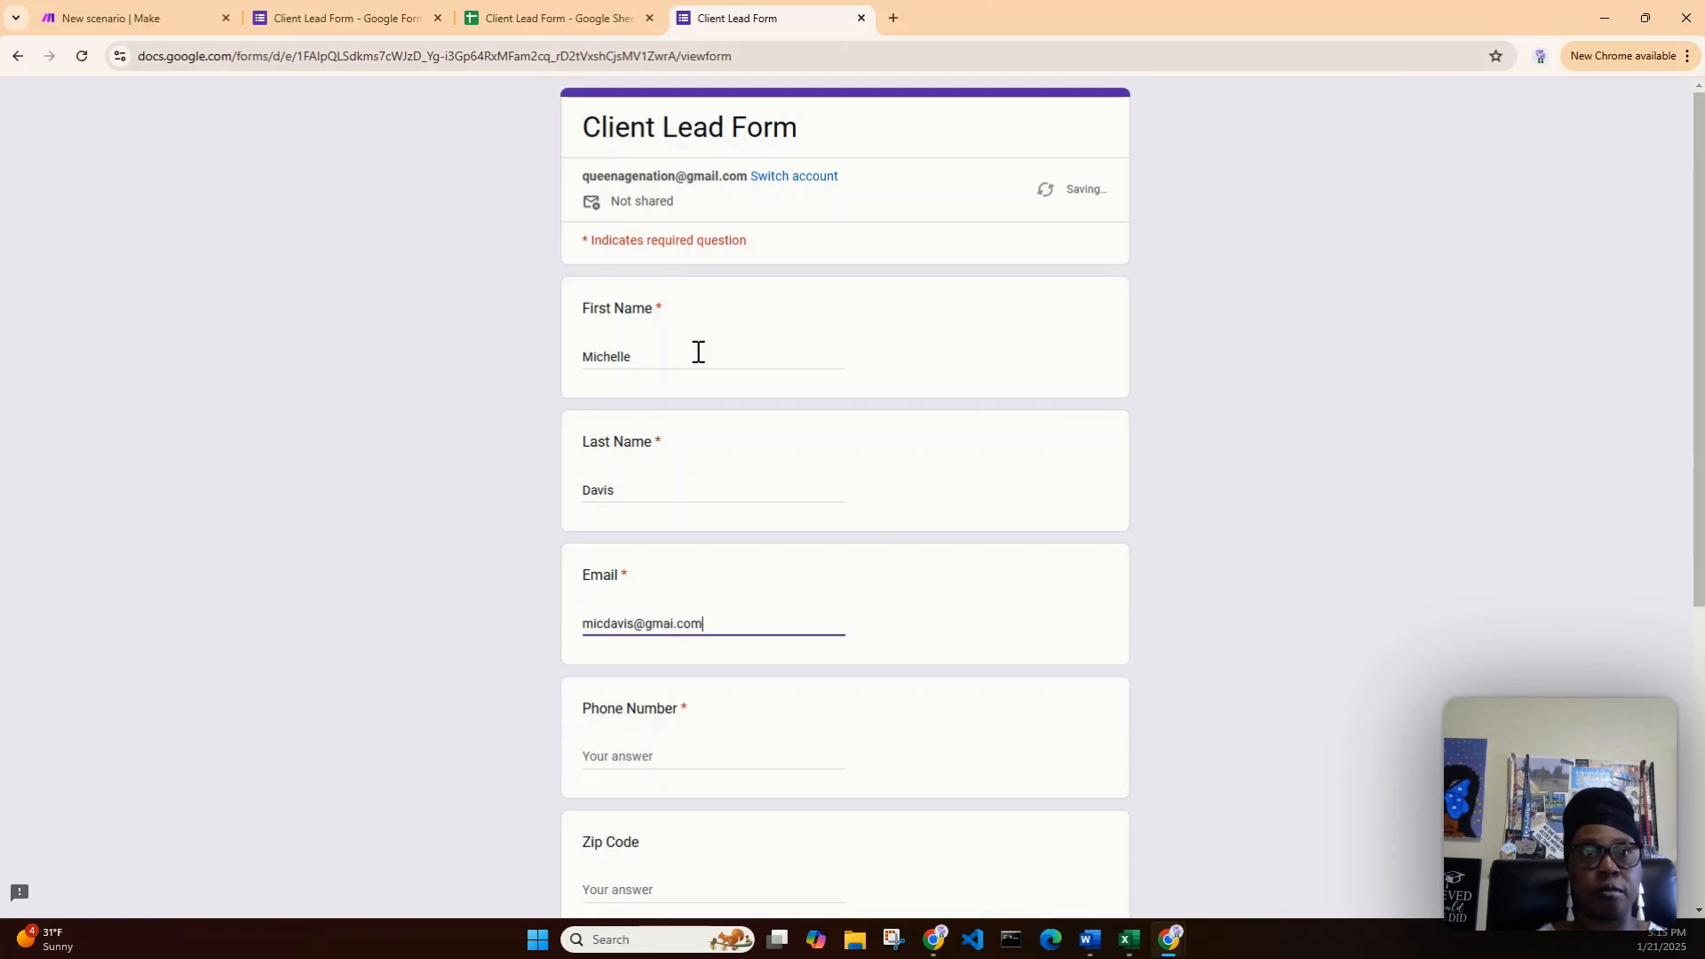
key("Tab")
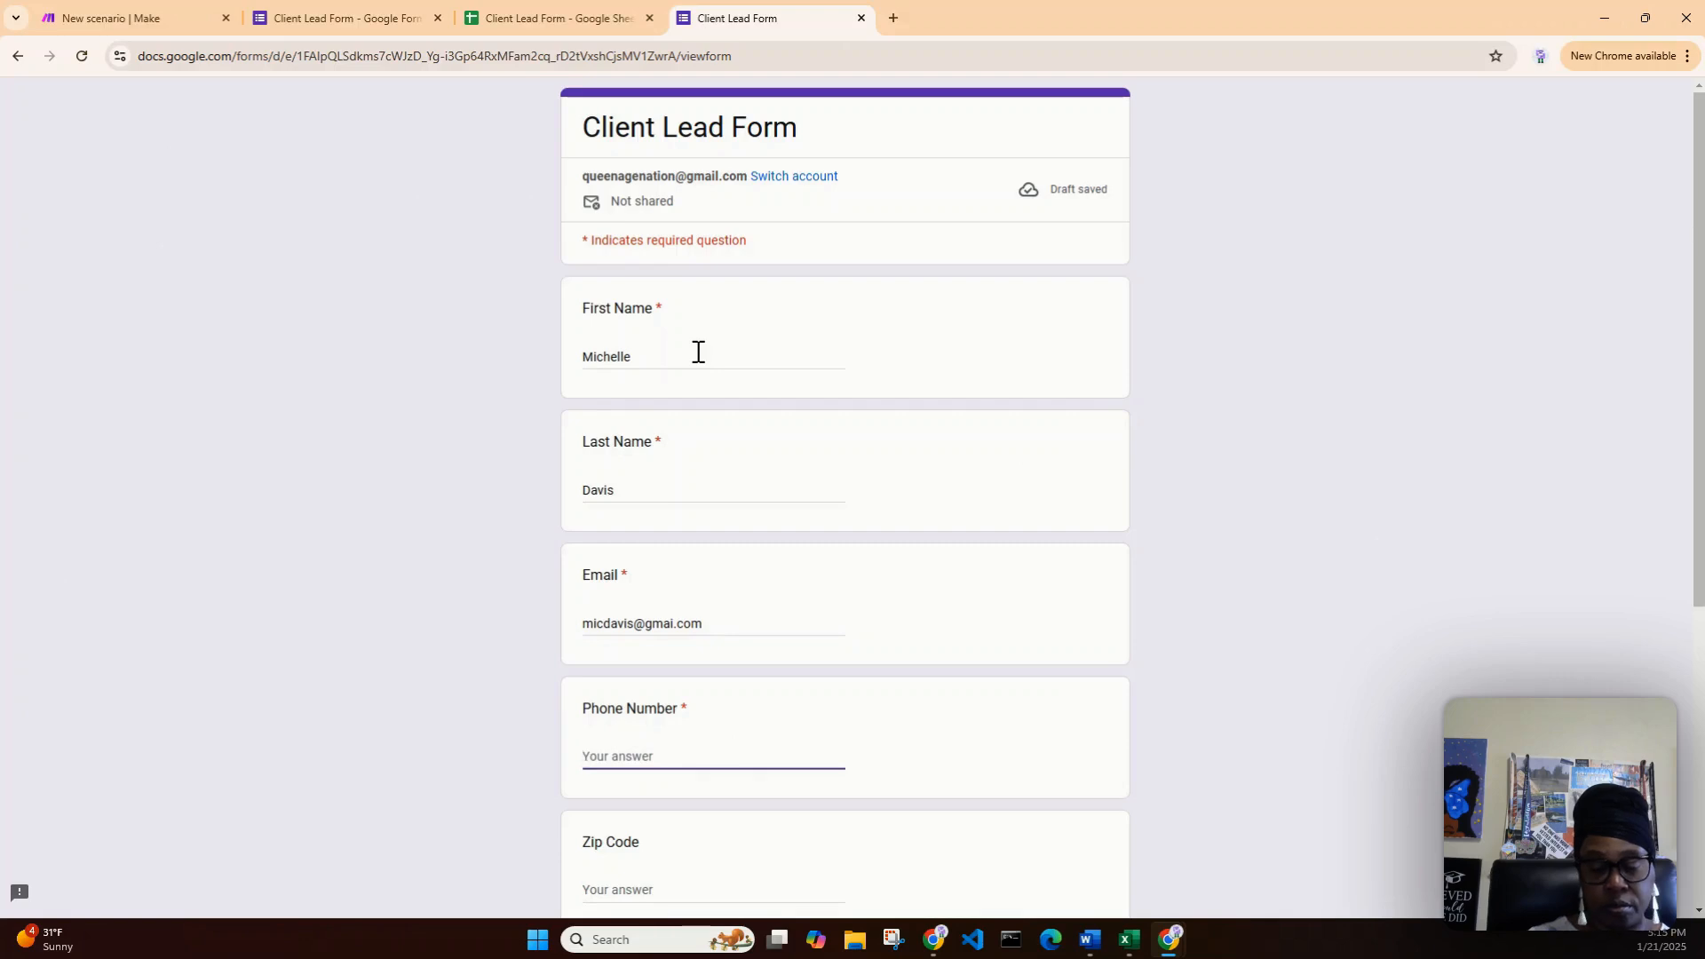
type("(")
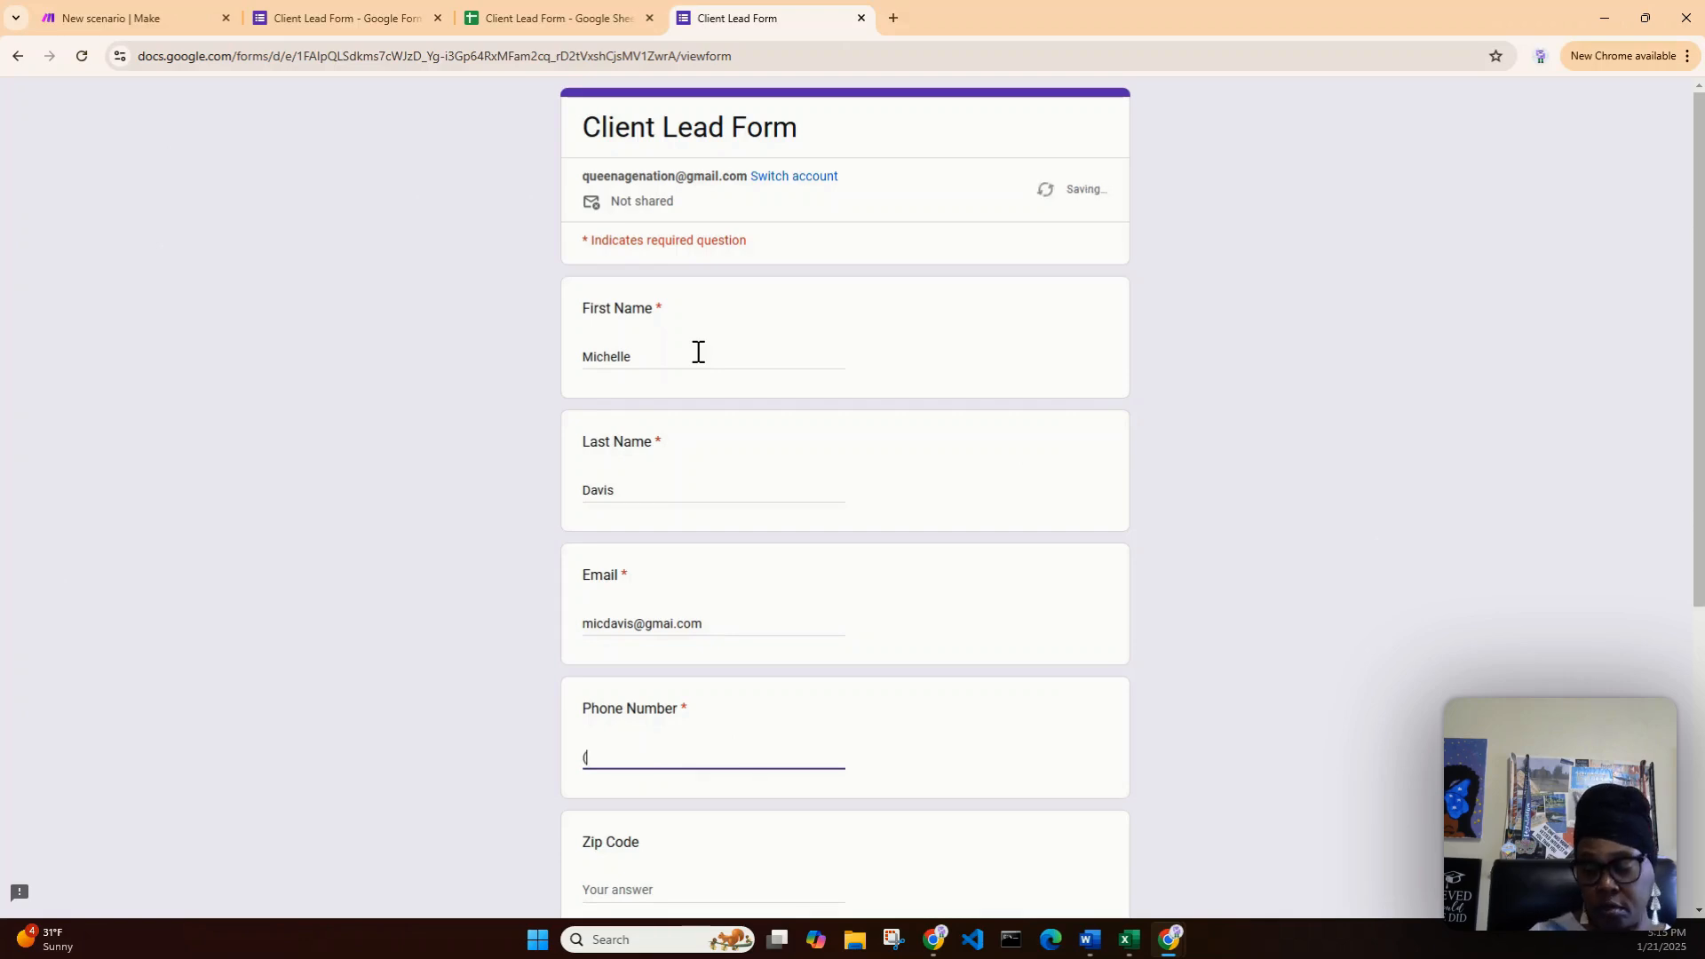
type("333)456-")
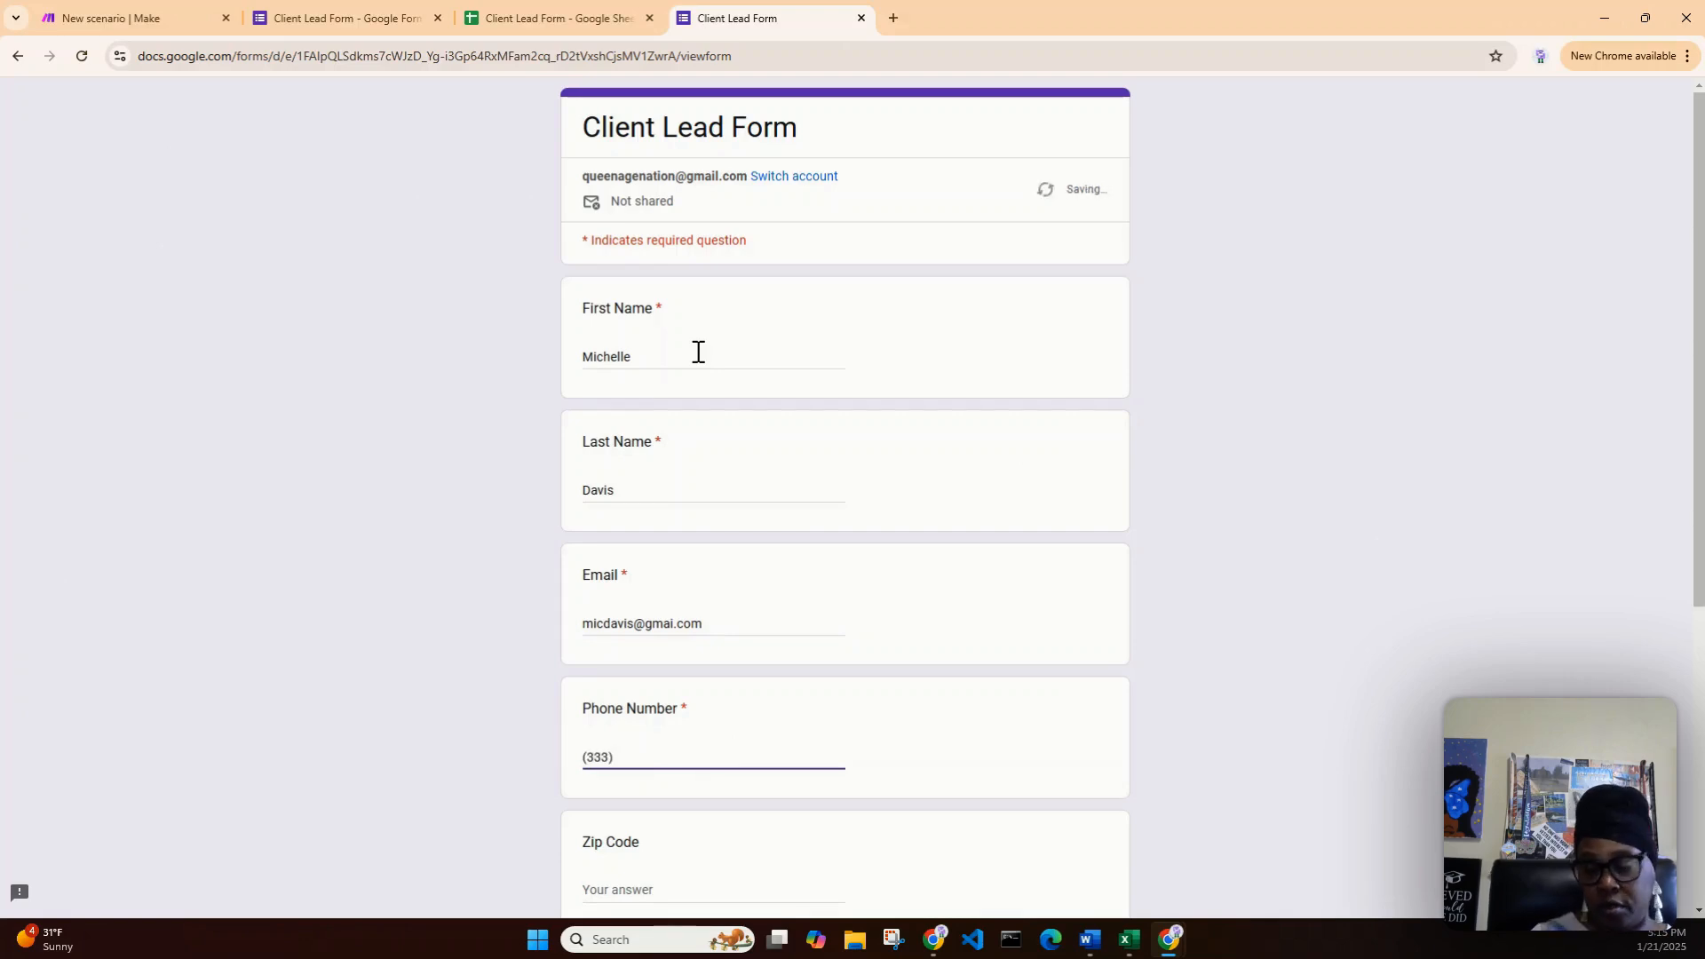
type("7890")
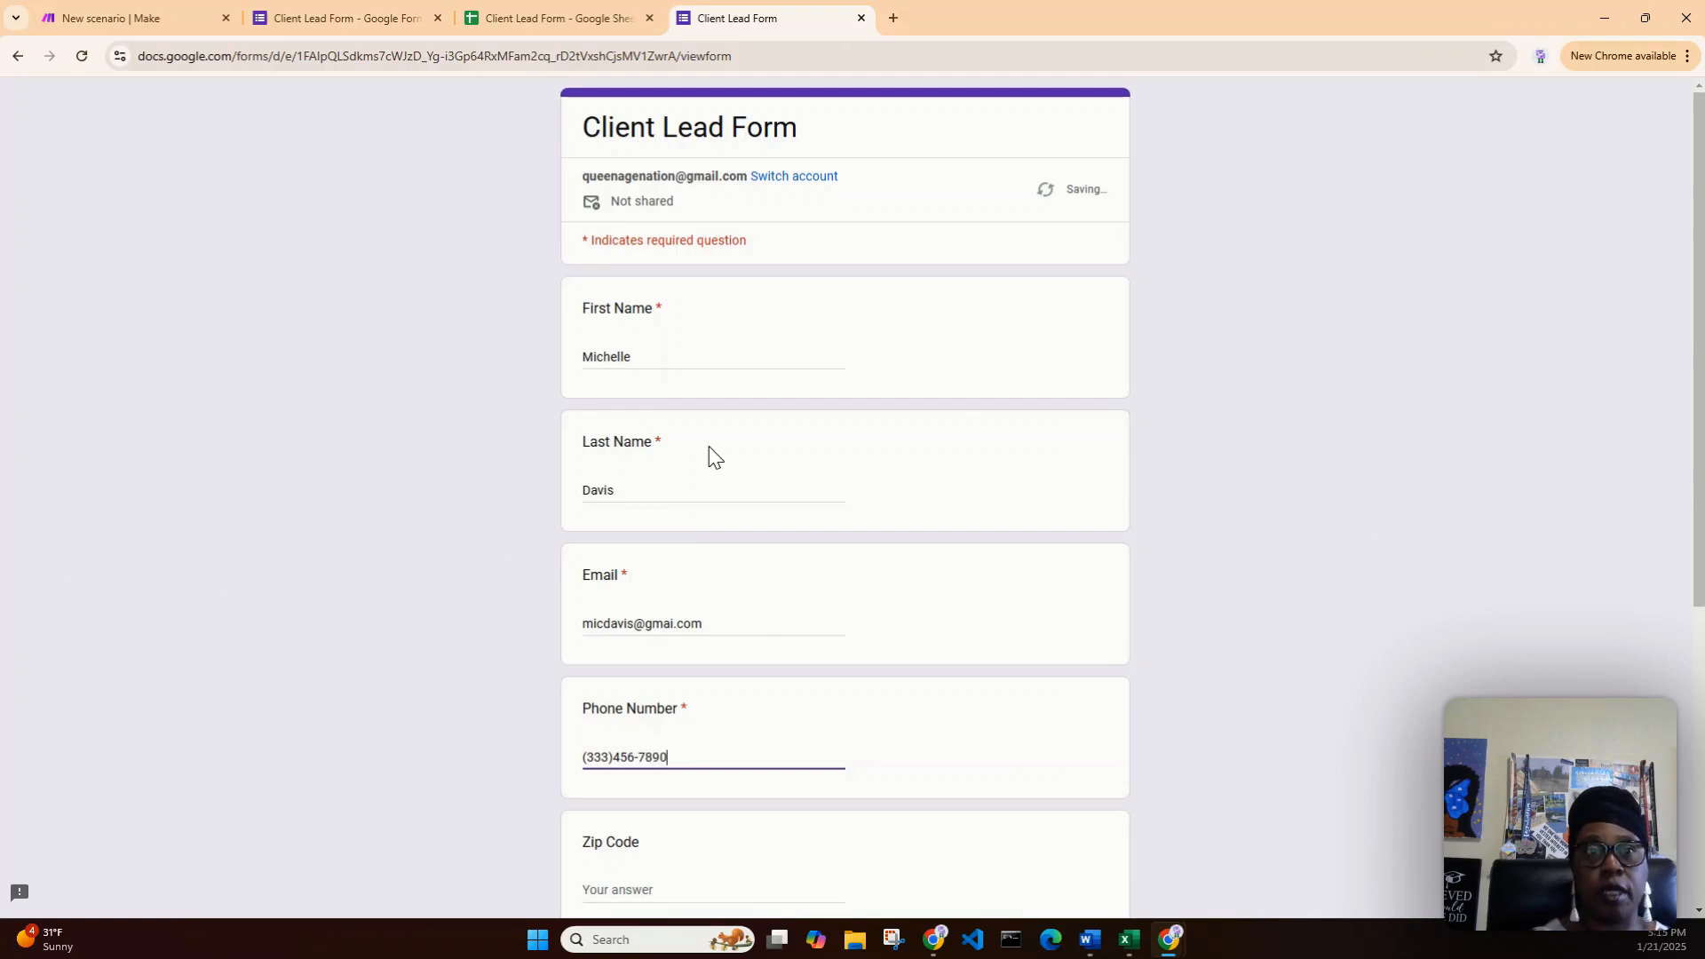
- Enter the client's zip code and set the Date of Injury to 01/17/2025
scroll(732, 661, "down", 4)
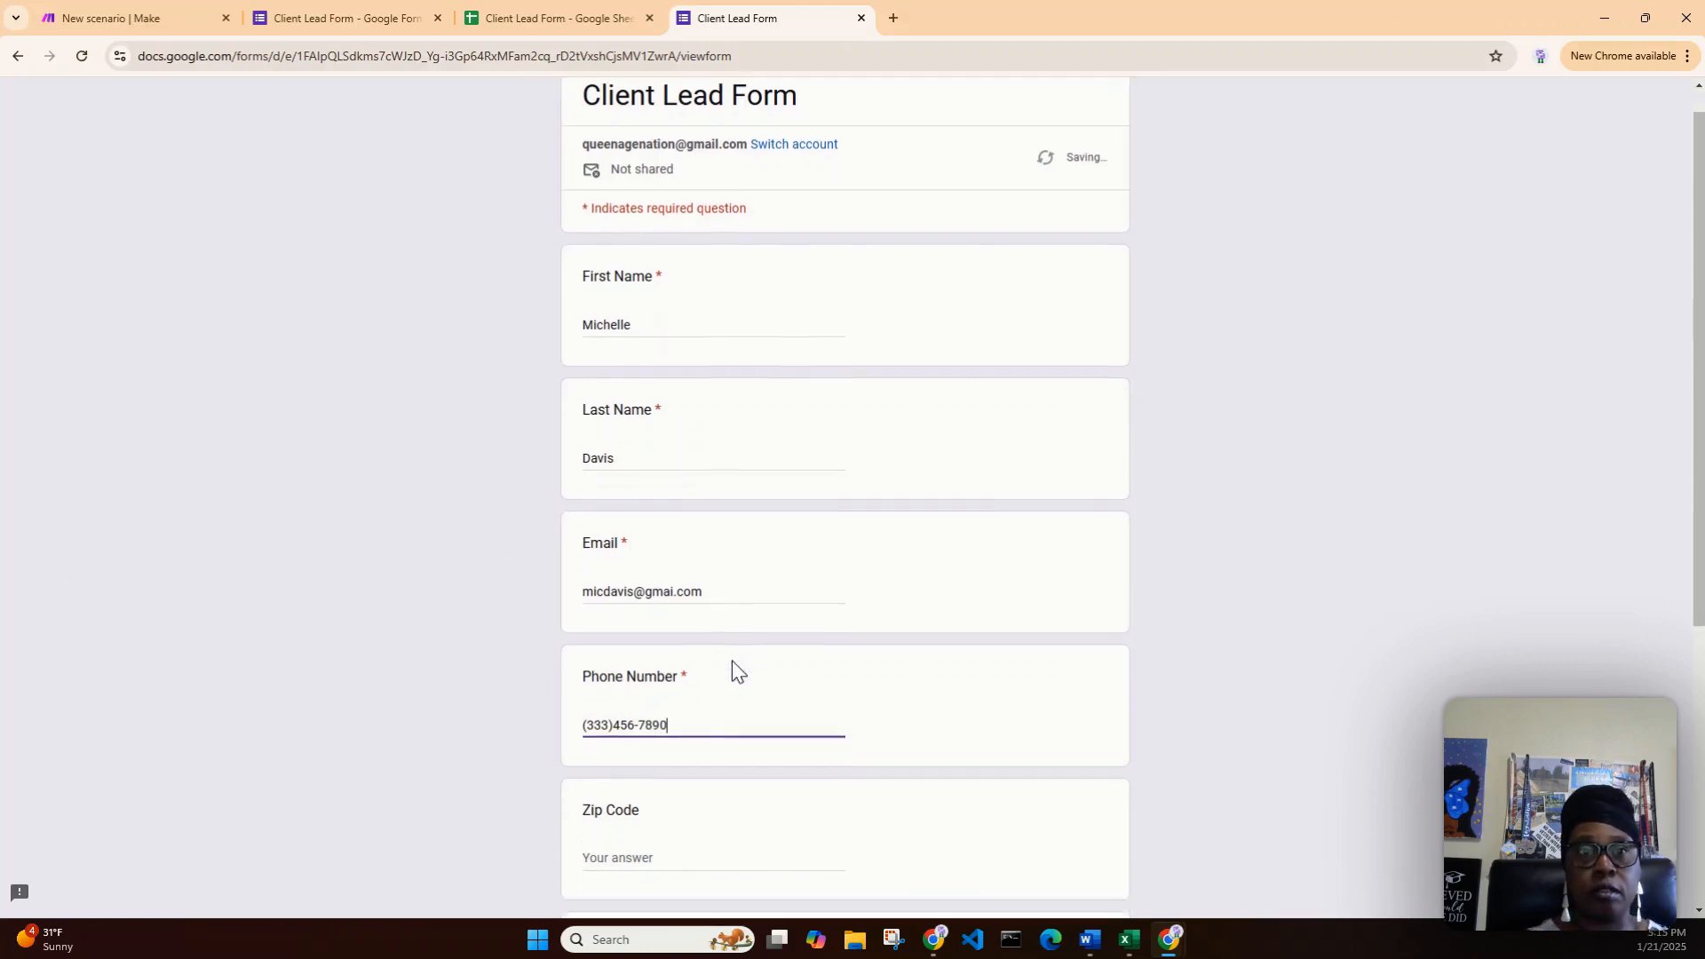
left_click(636, 531)
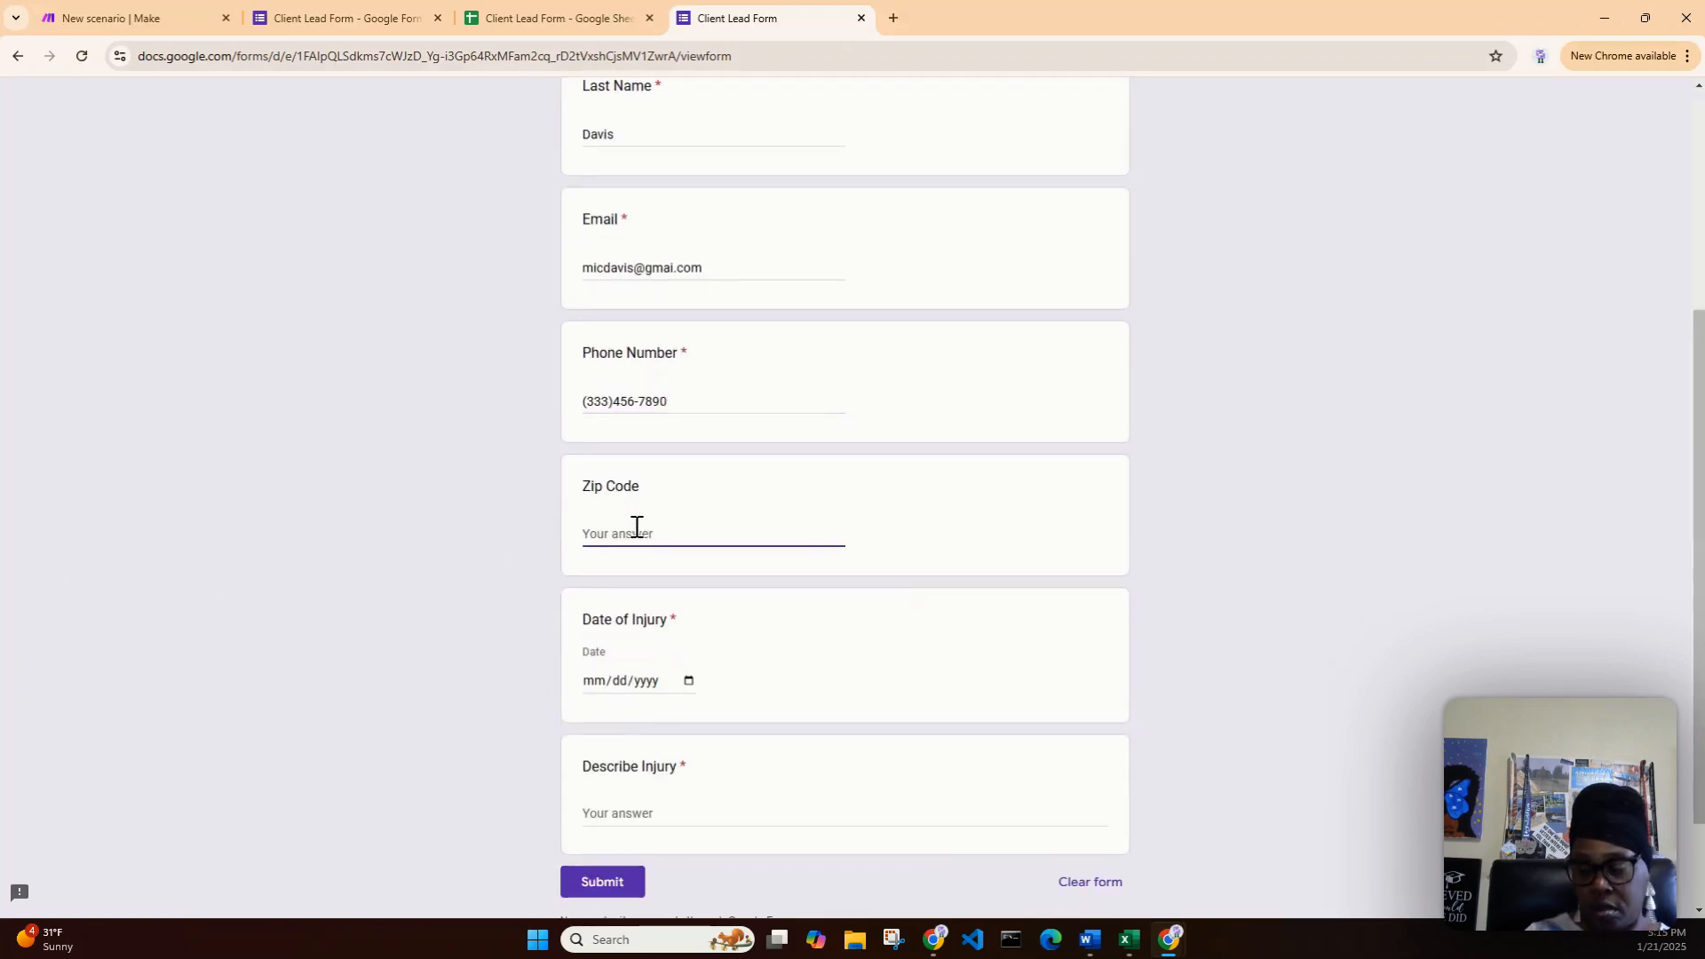
type("552")
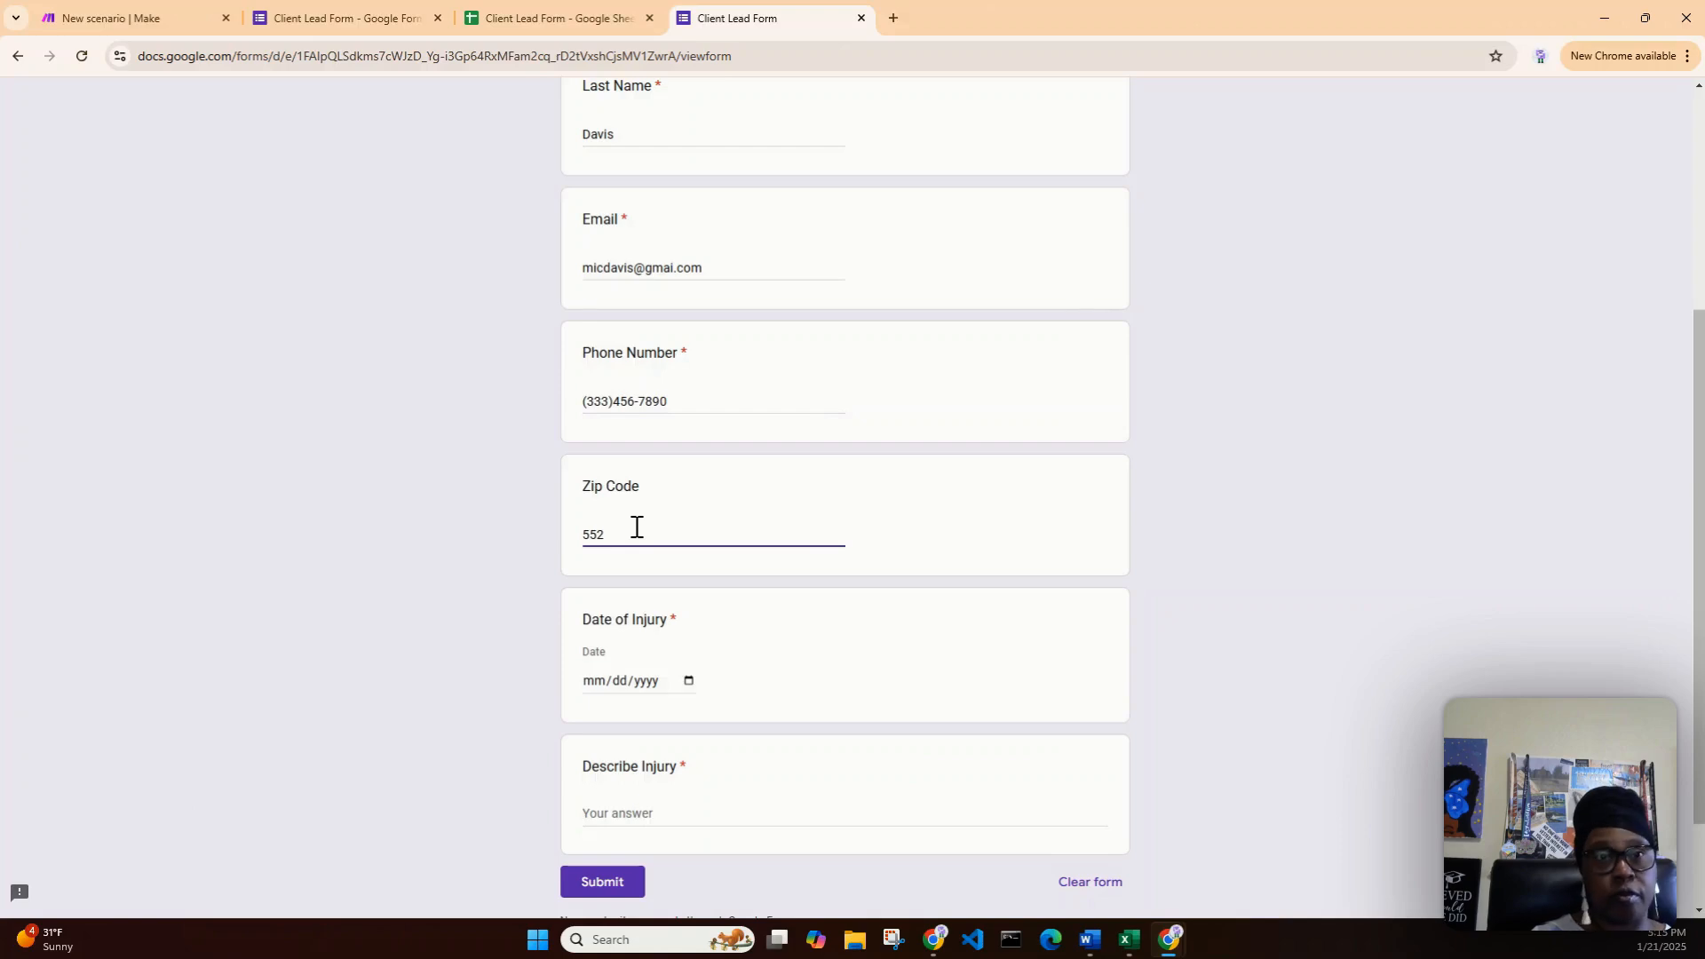
type("36")
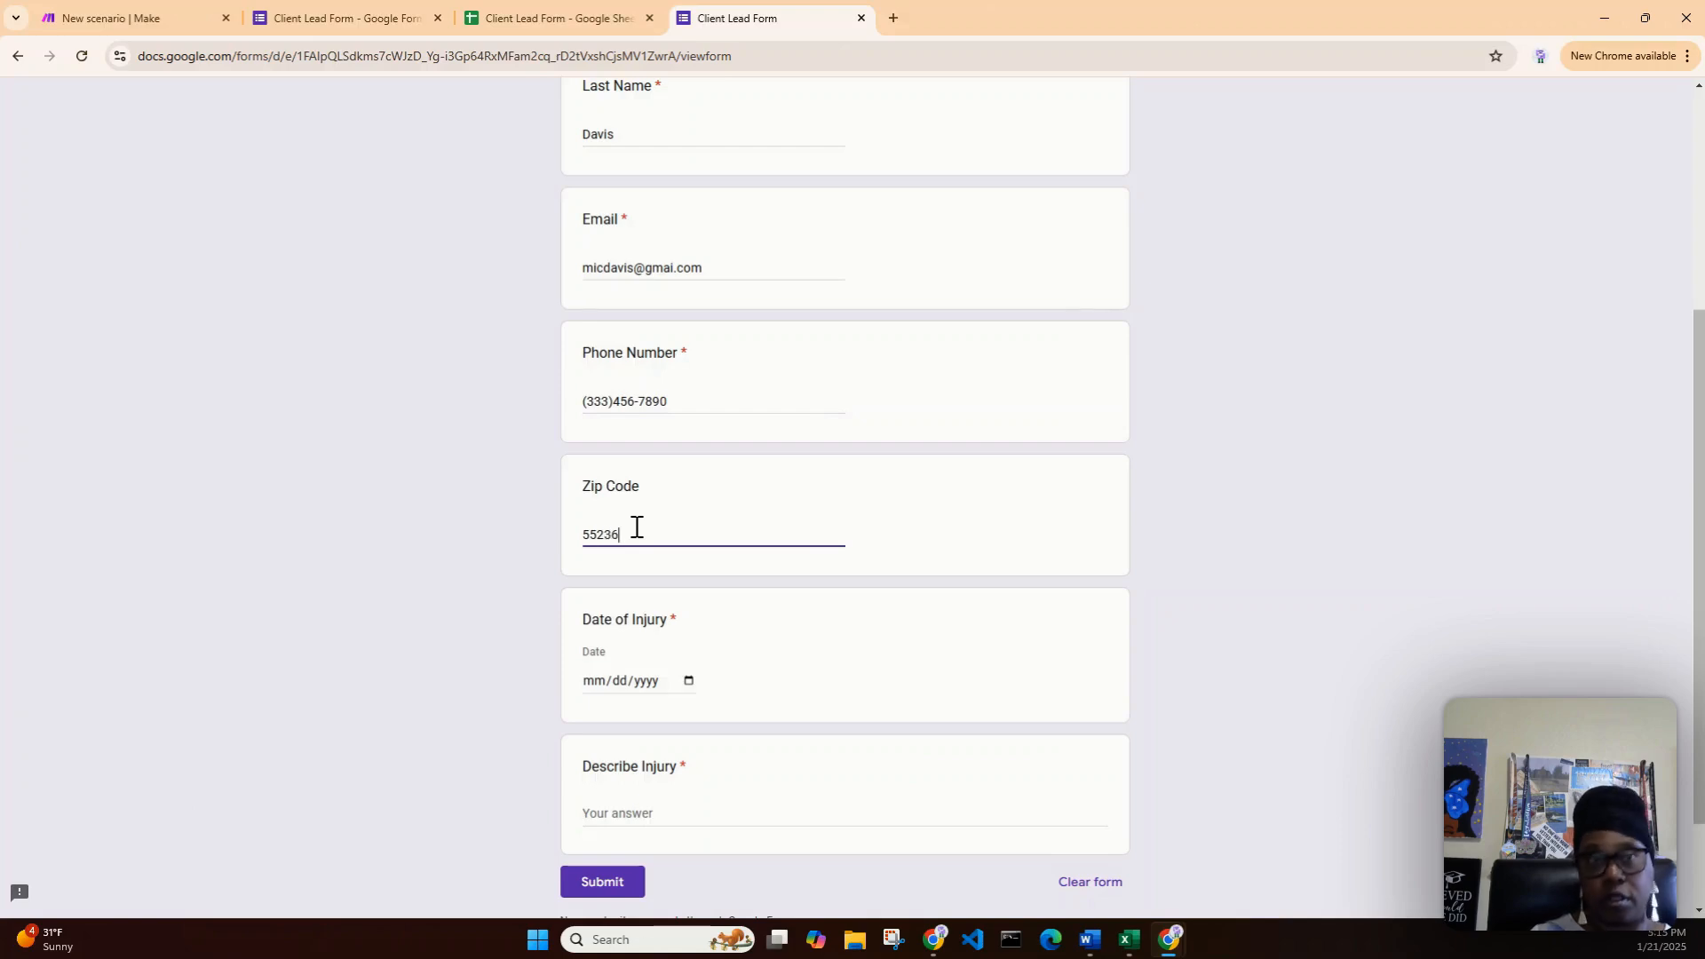
scroll(696, 658, "up", 1)
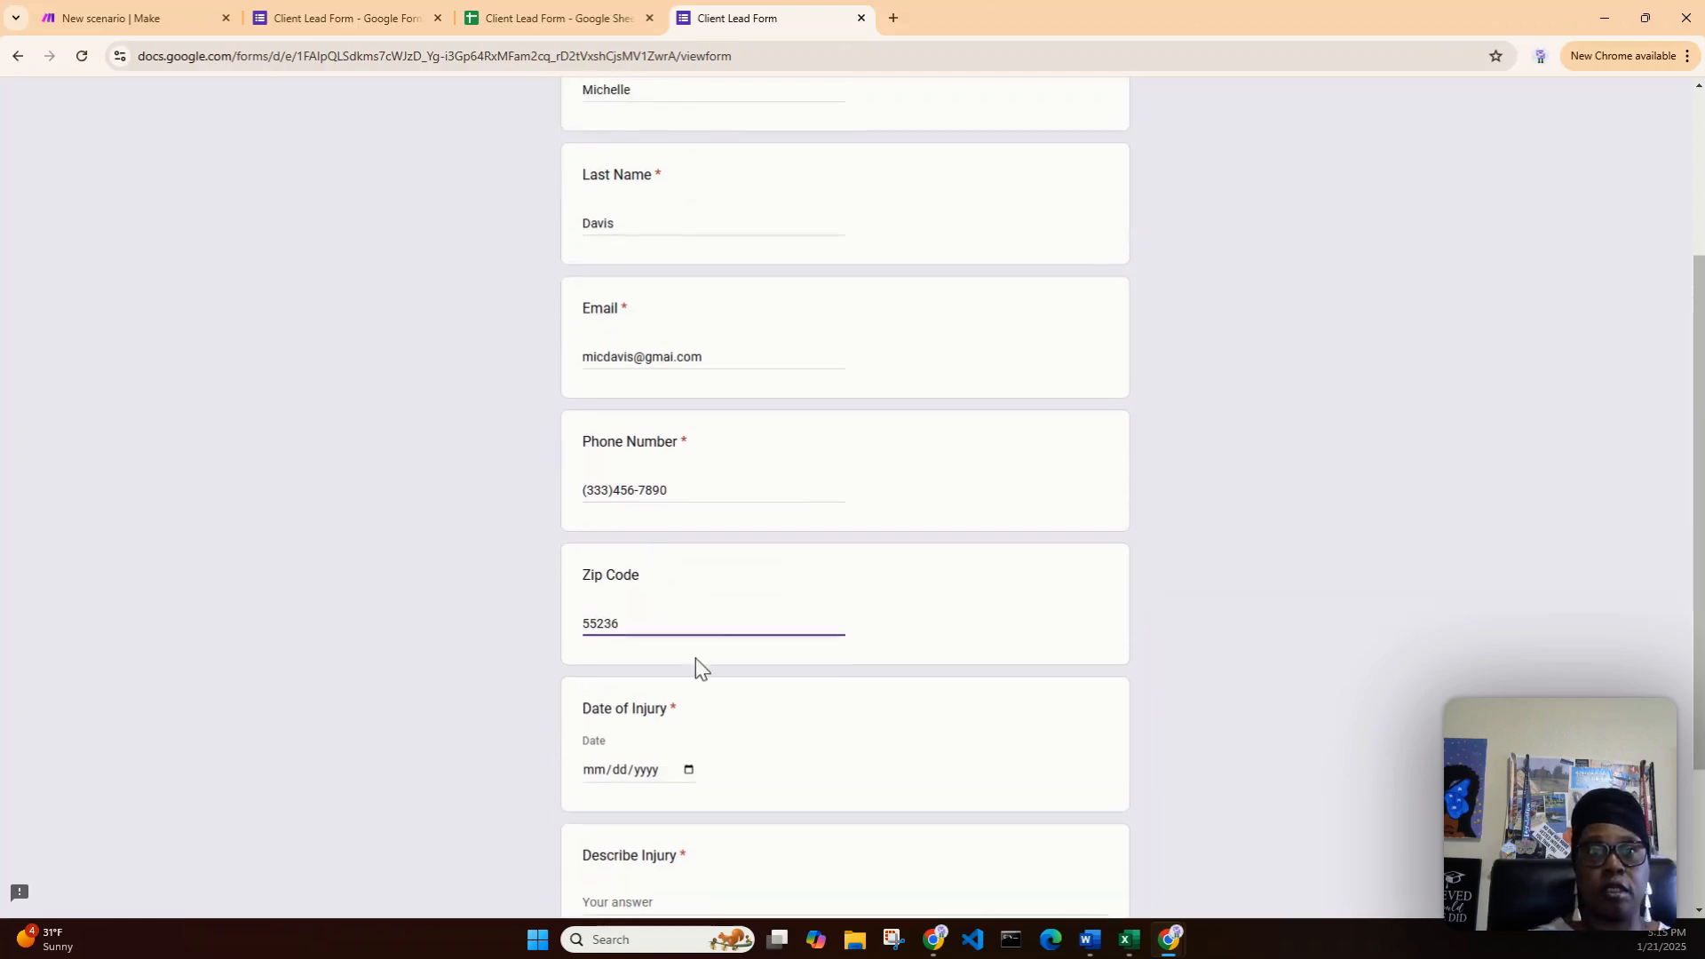
left_click(689, 769)
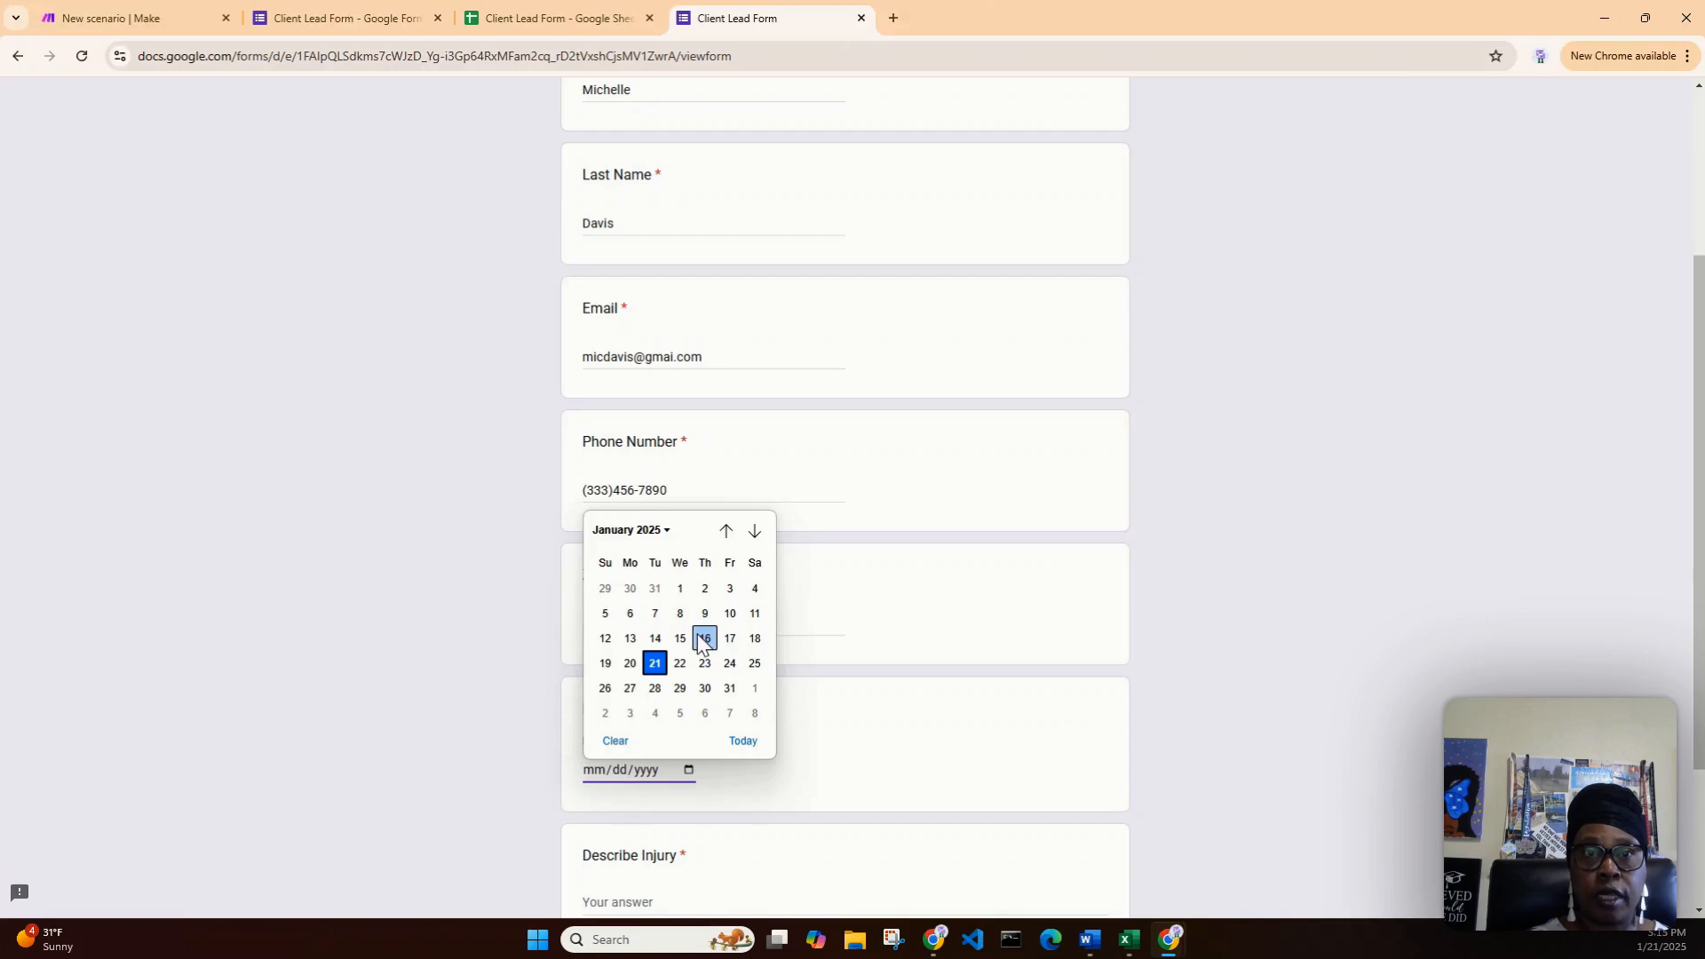
left_click(730, 641)
- Describe the injury as 'I slipped and fell in a puddle of water at my local grocery store.'
scroll(977, 844, "down", 3)
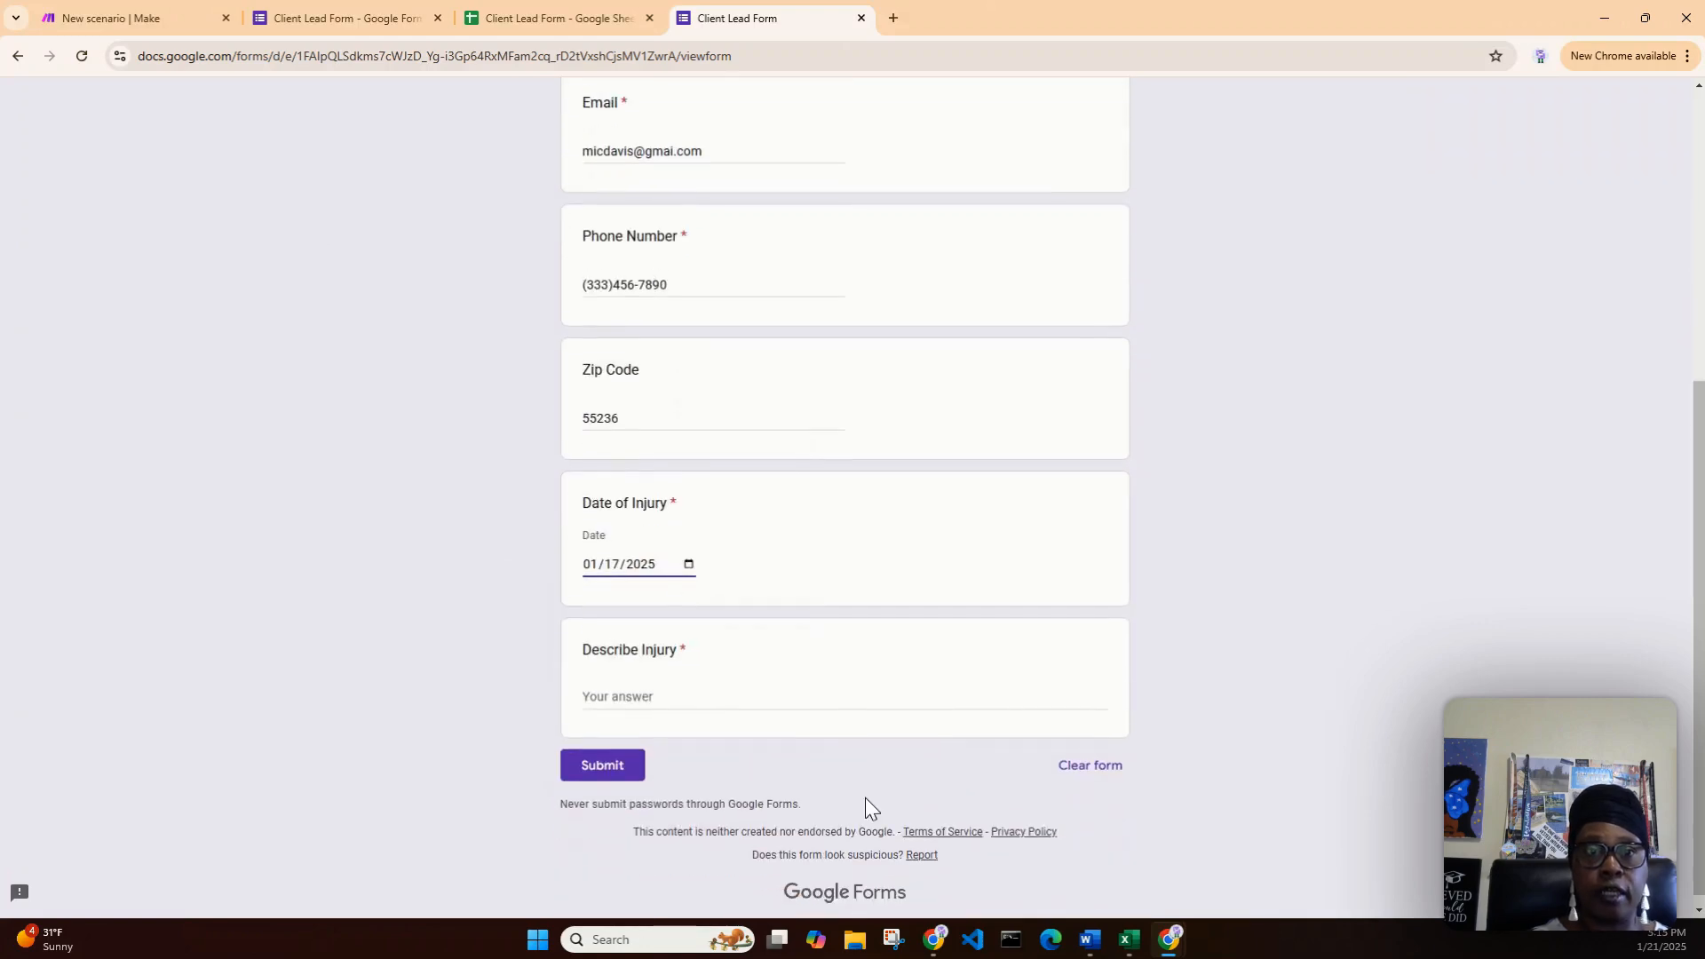
left_click(672, 681)
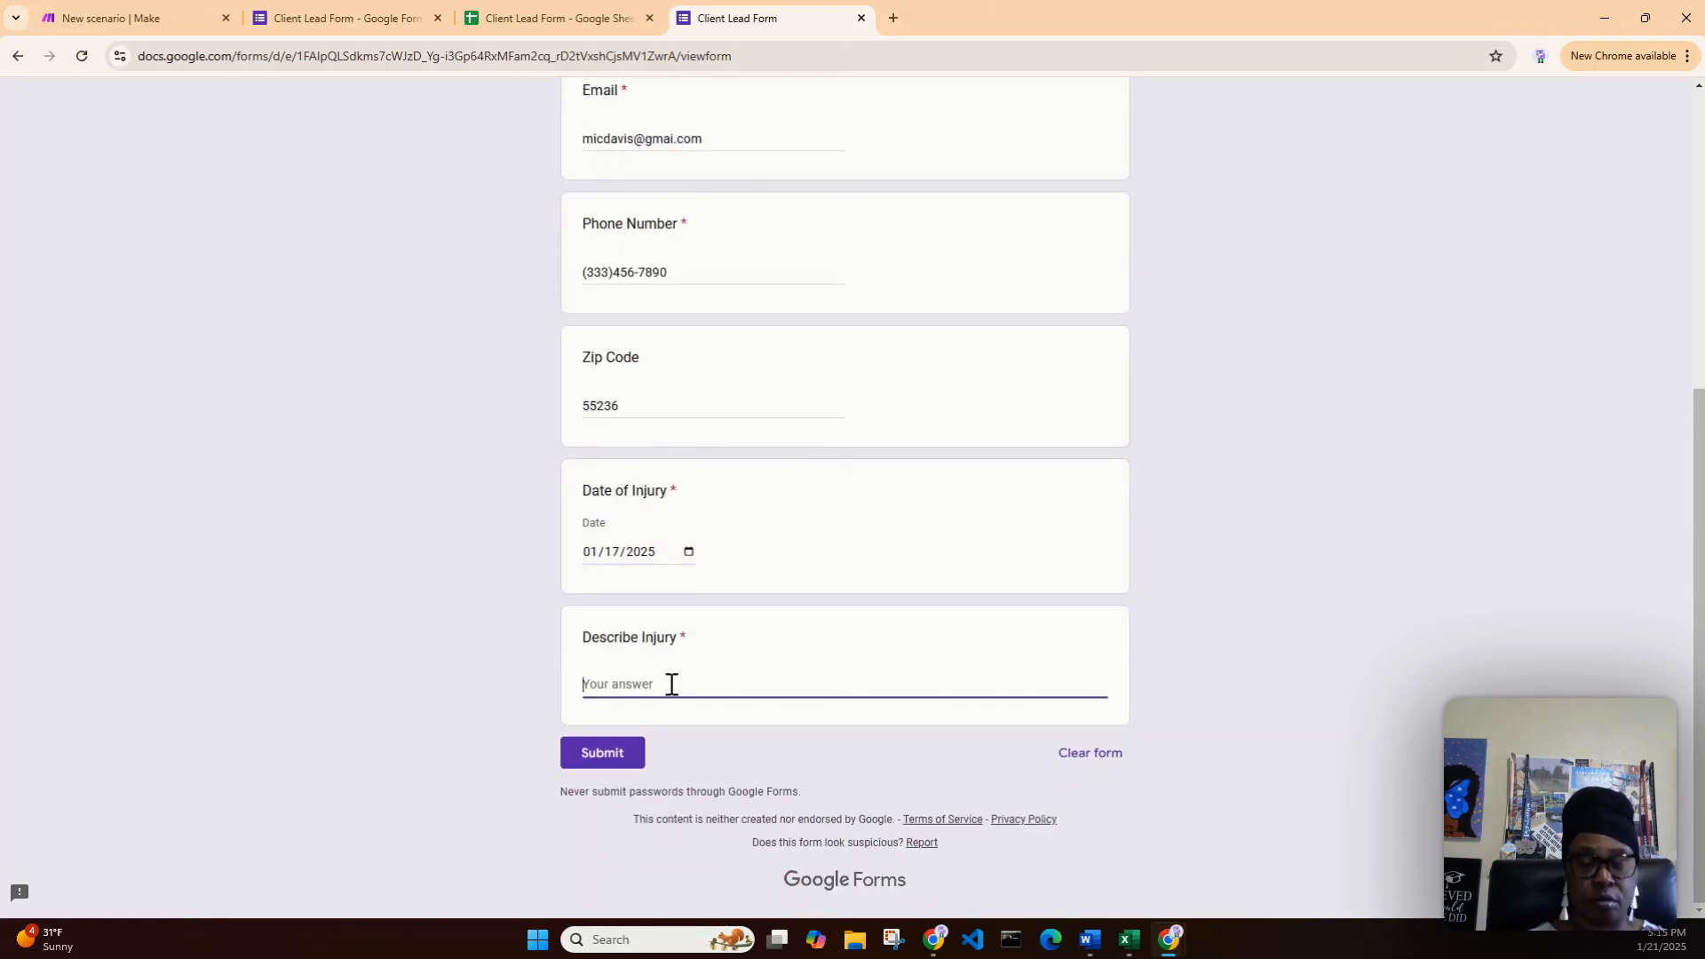
type("I fell")
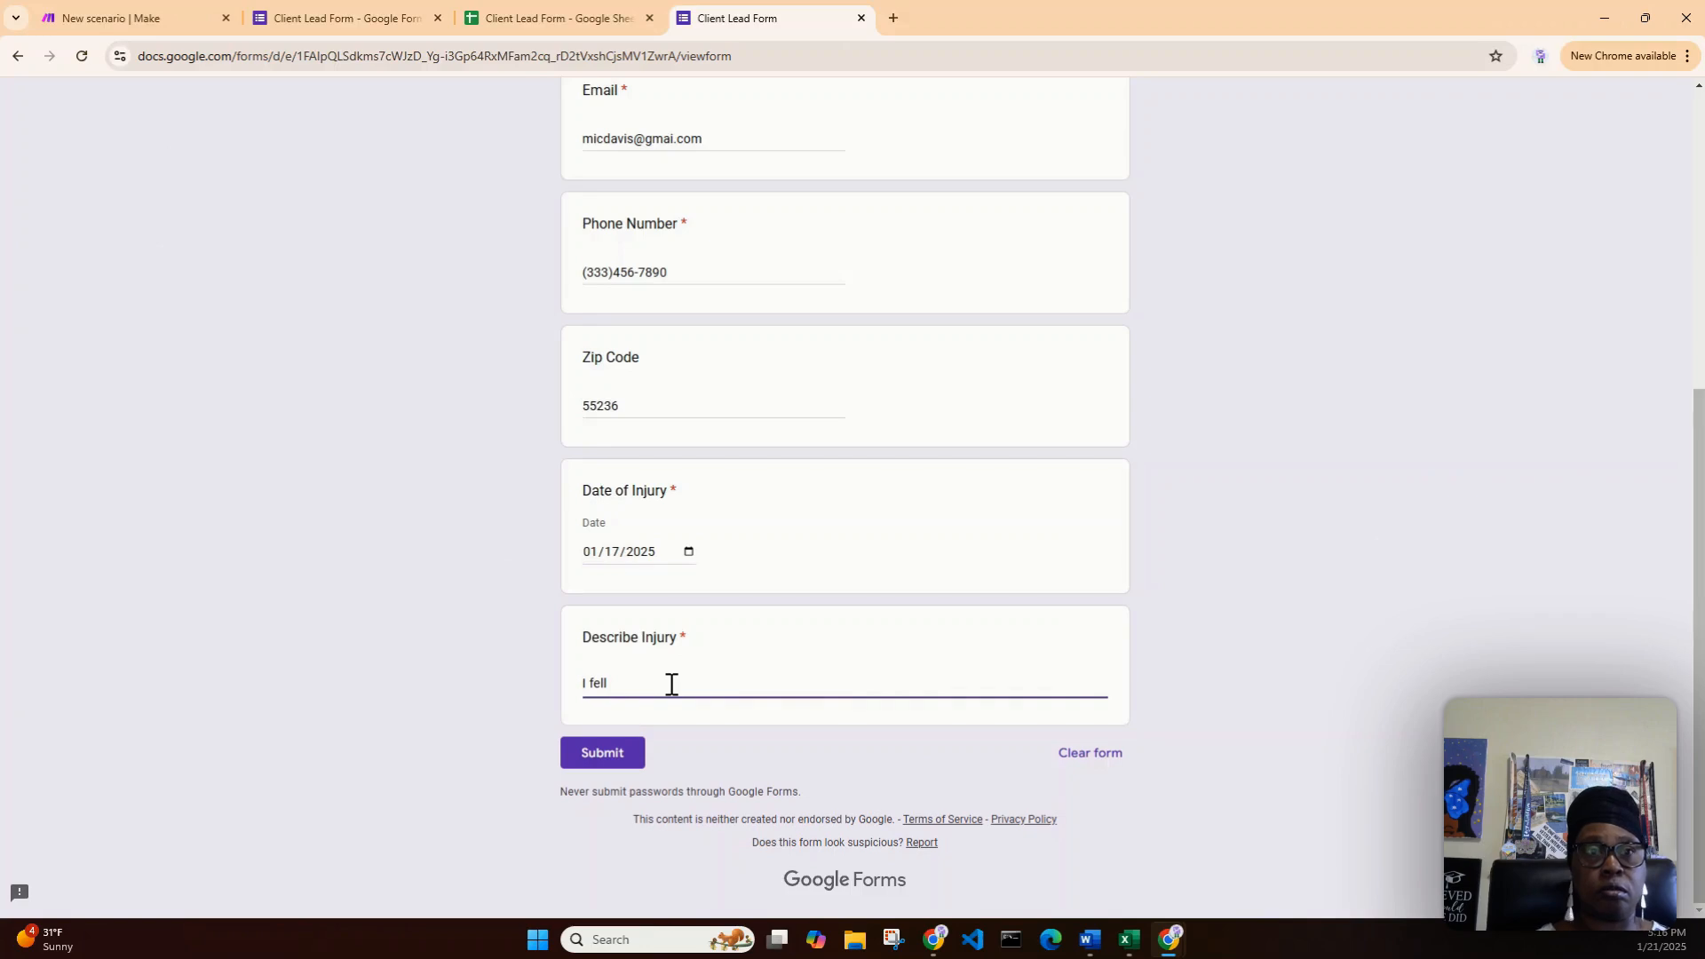
key("BackSpace")
type("slip")
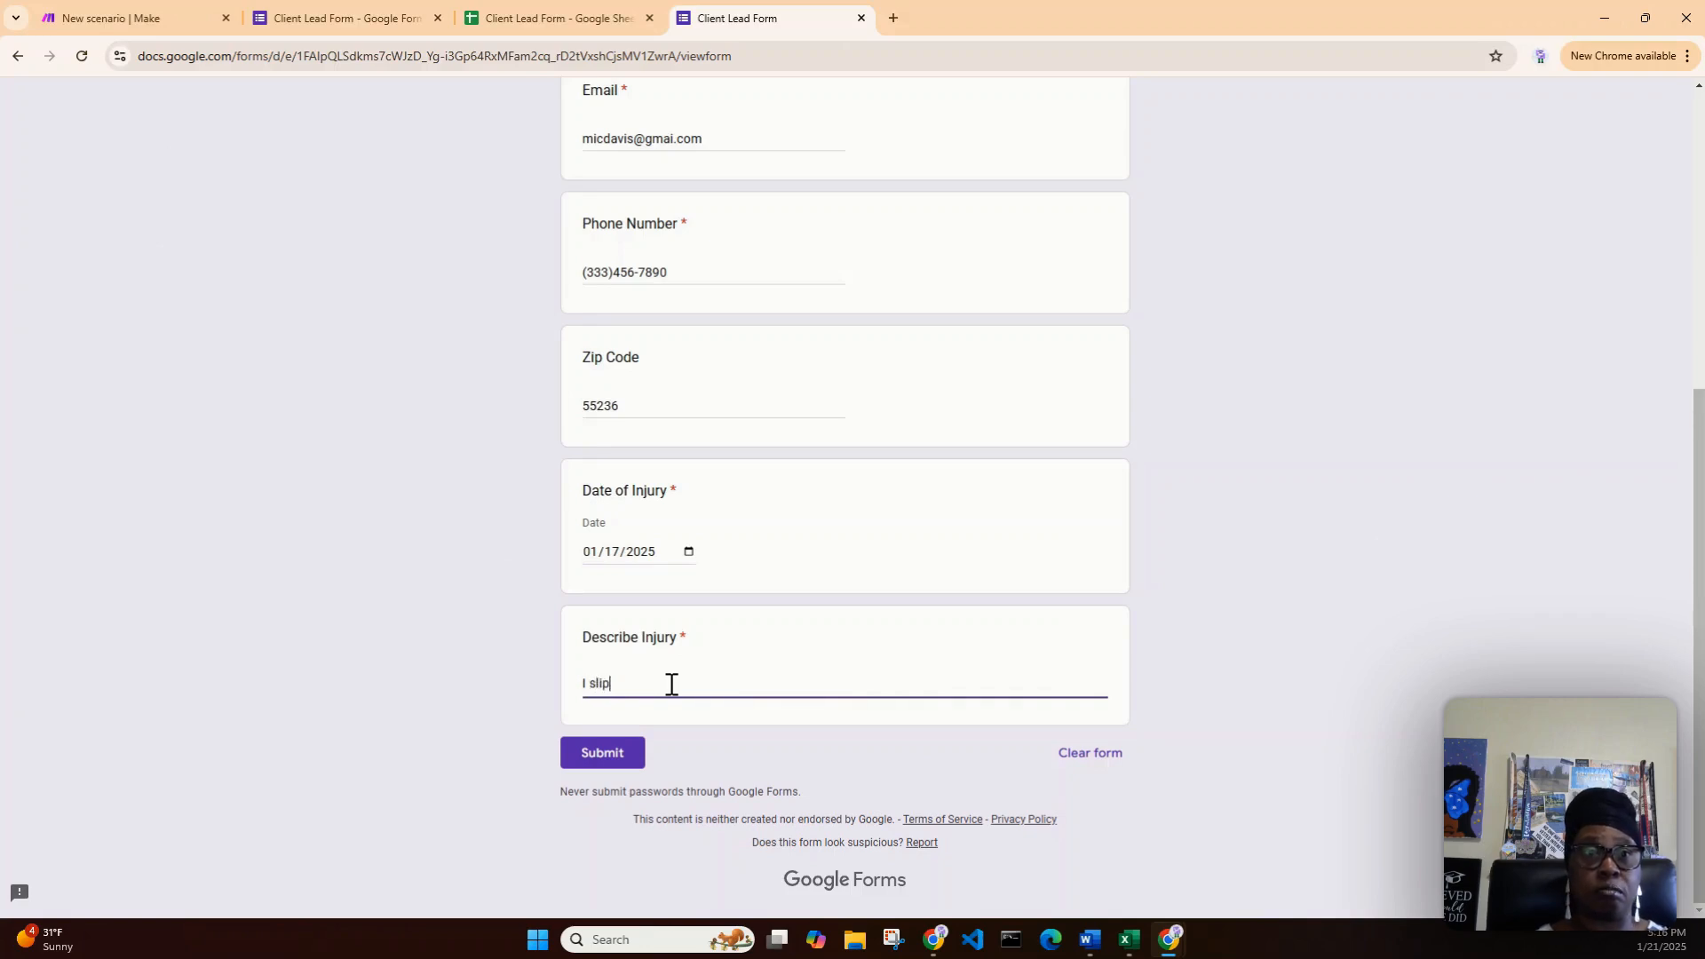
type("ped and fe")
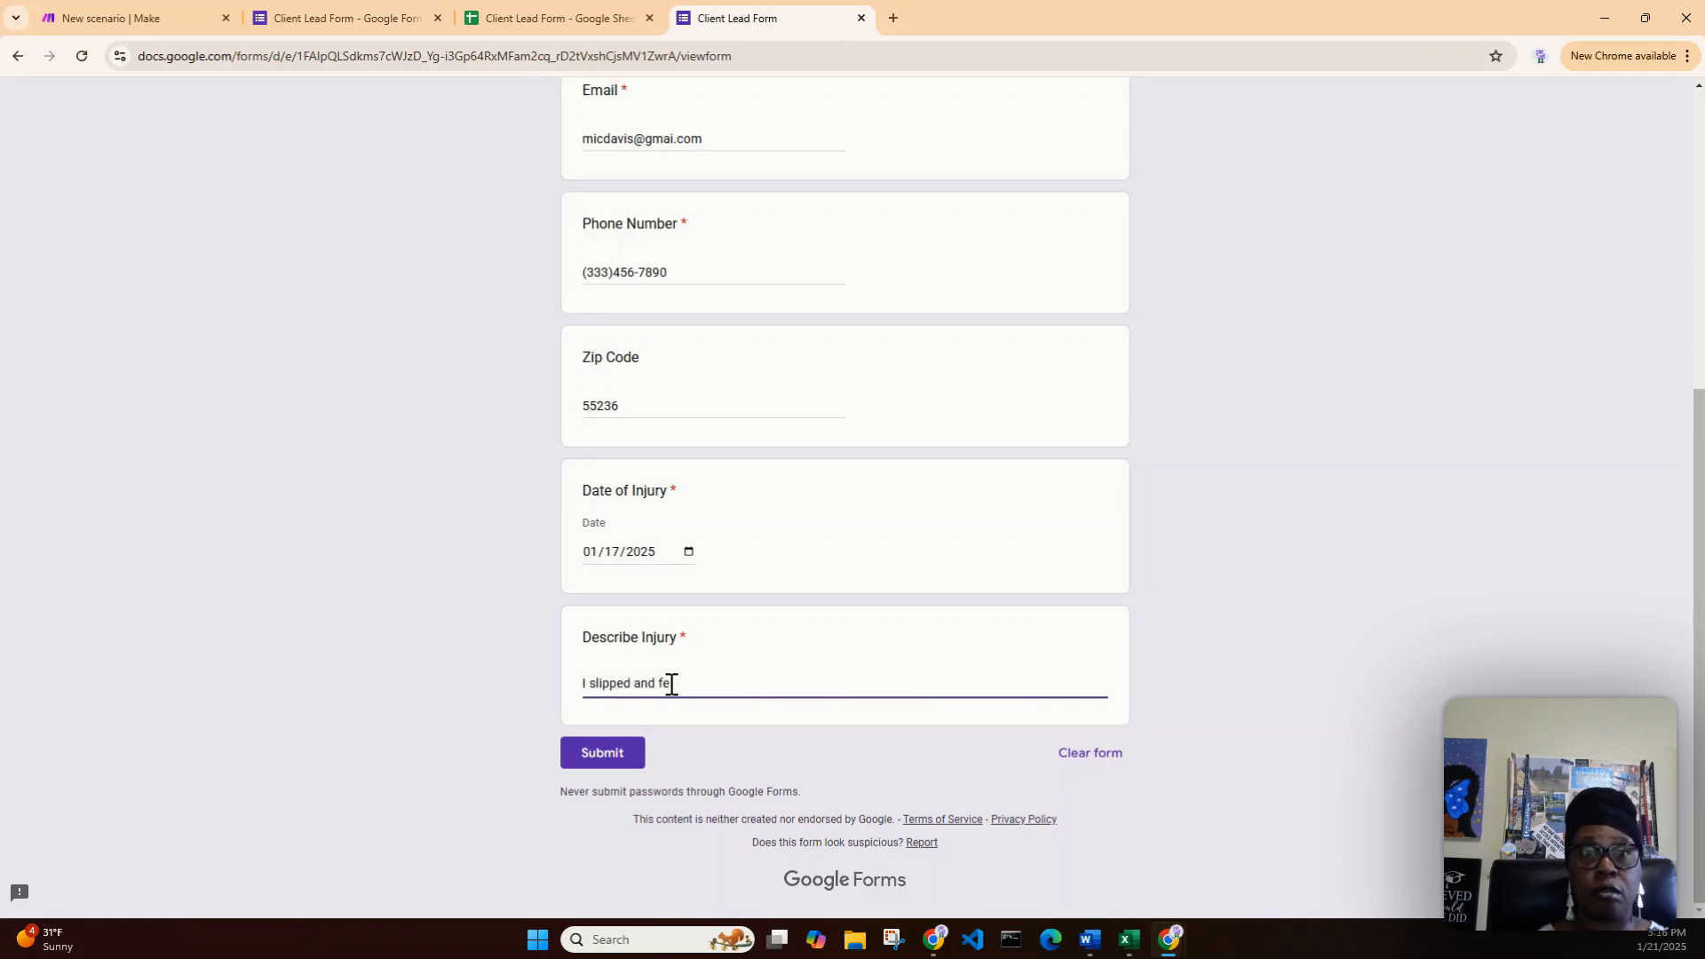
type("ll in a puddl")
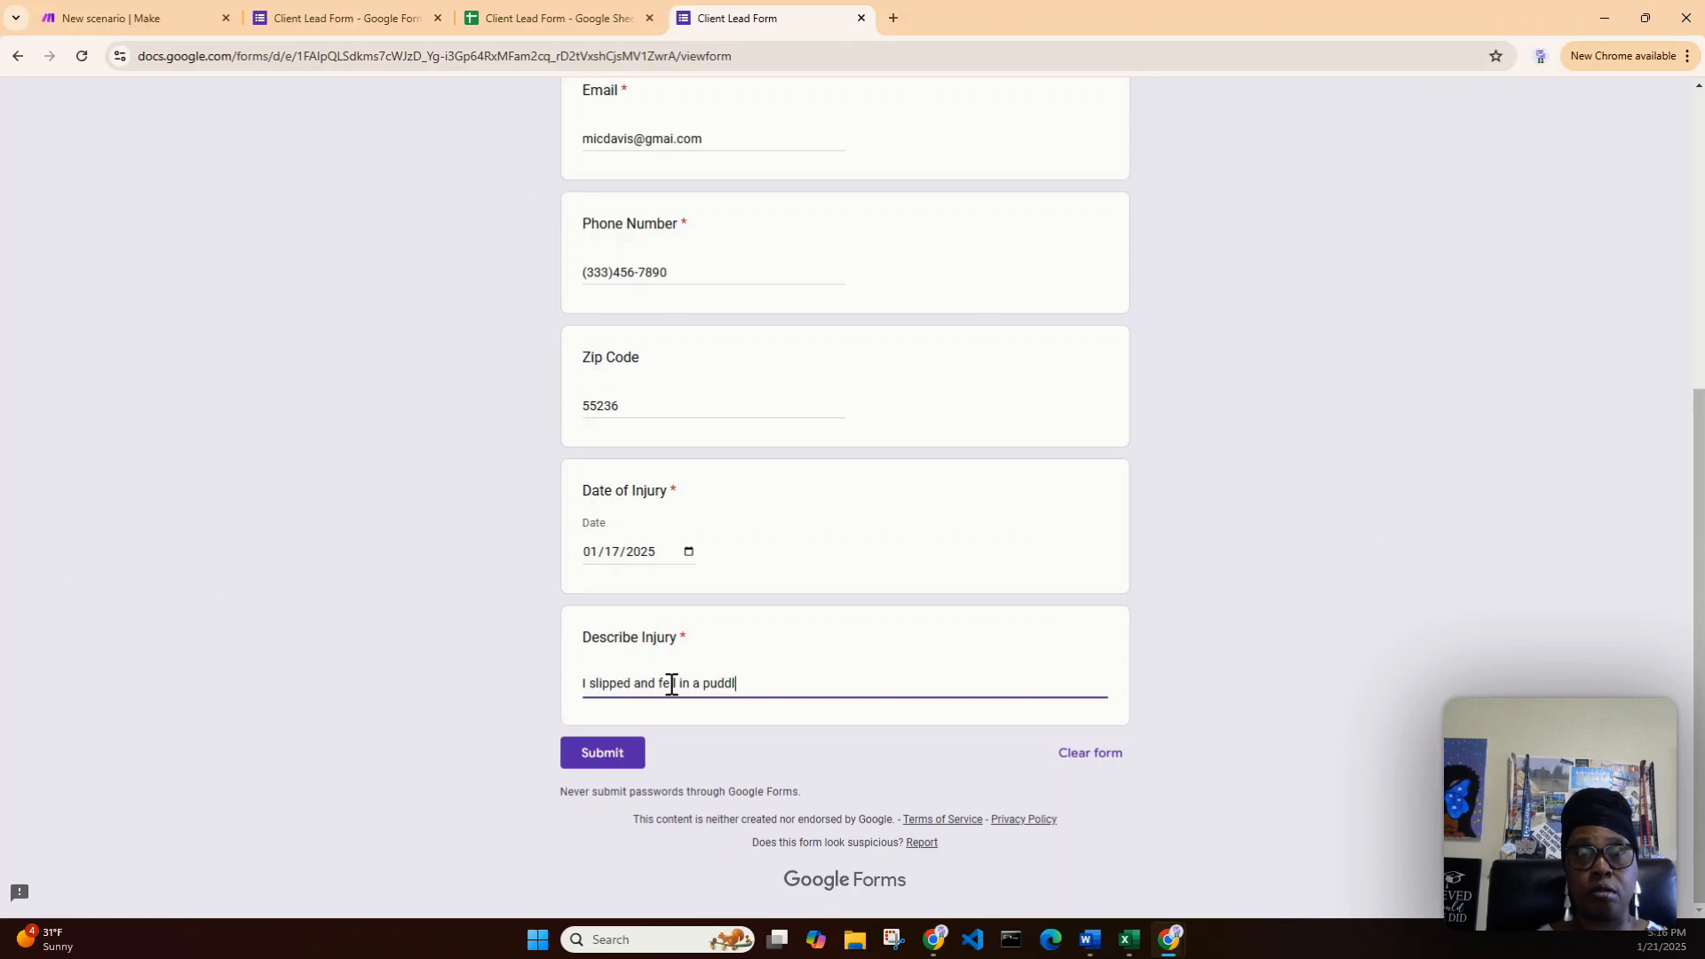
type("e of water at m")
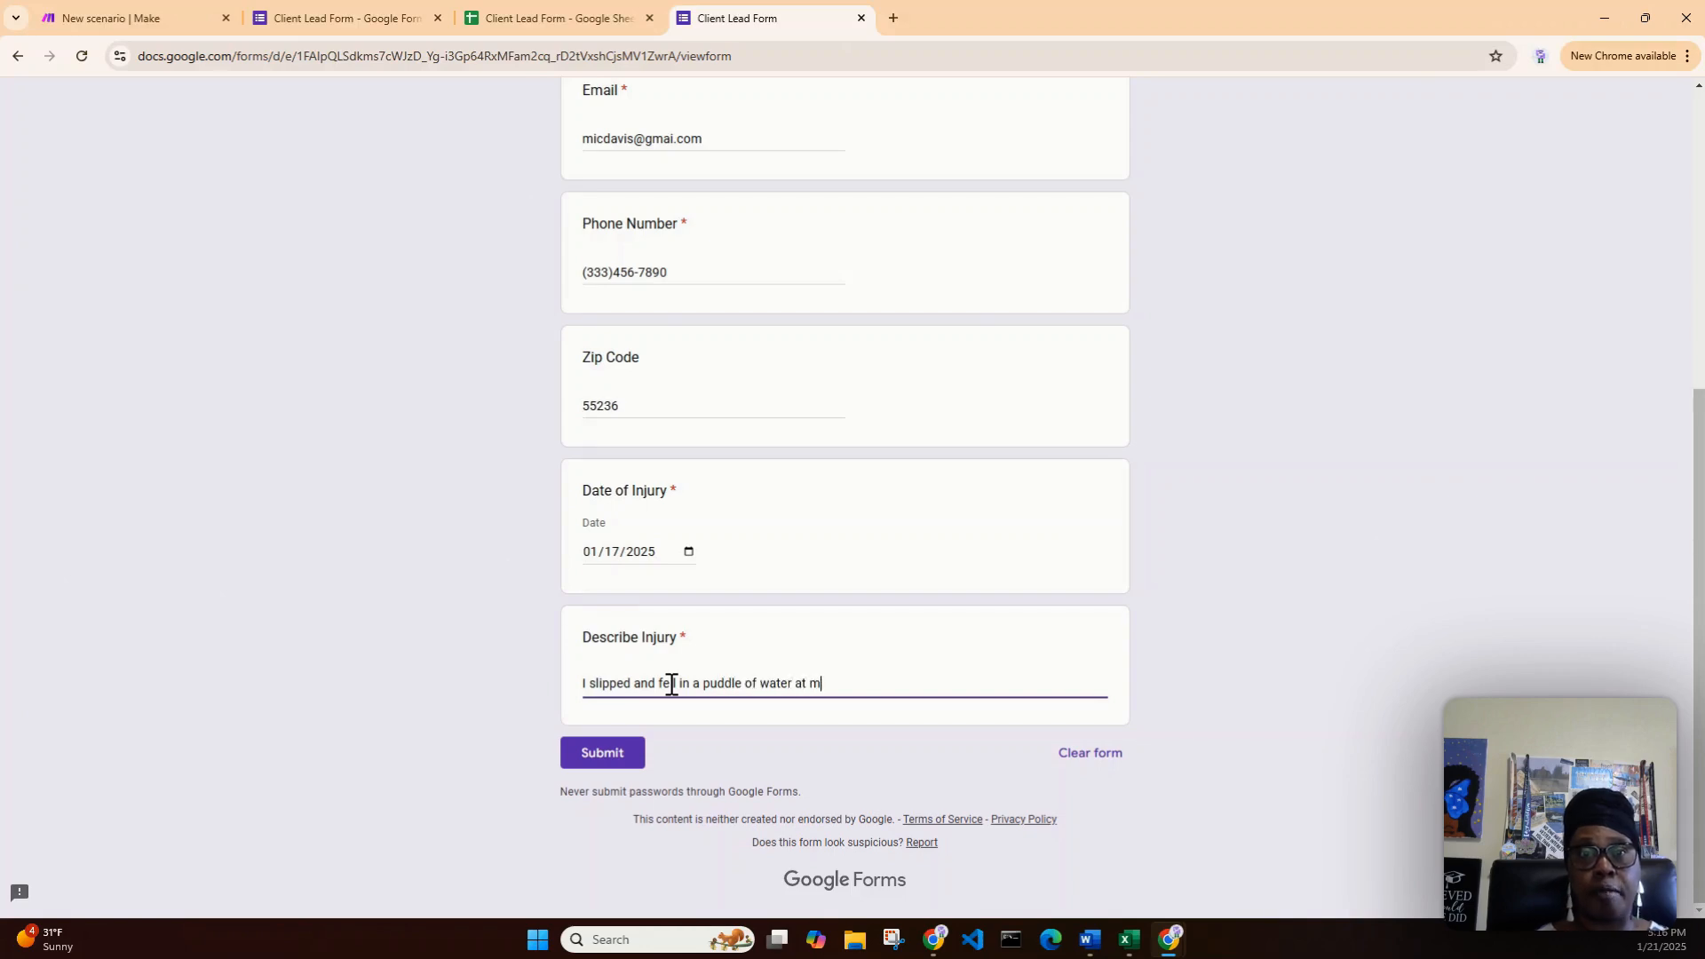
type("y loca")
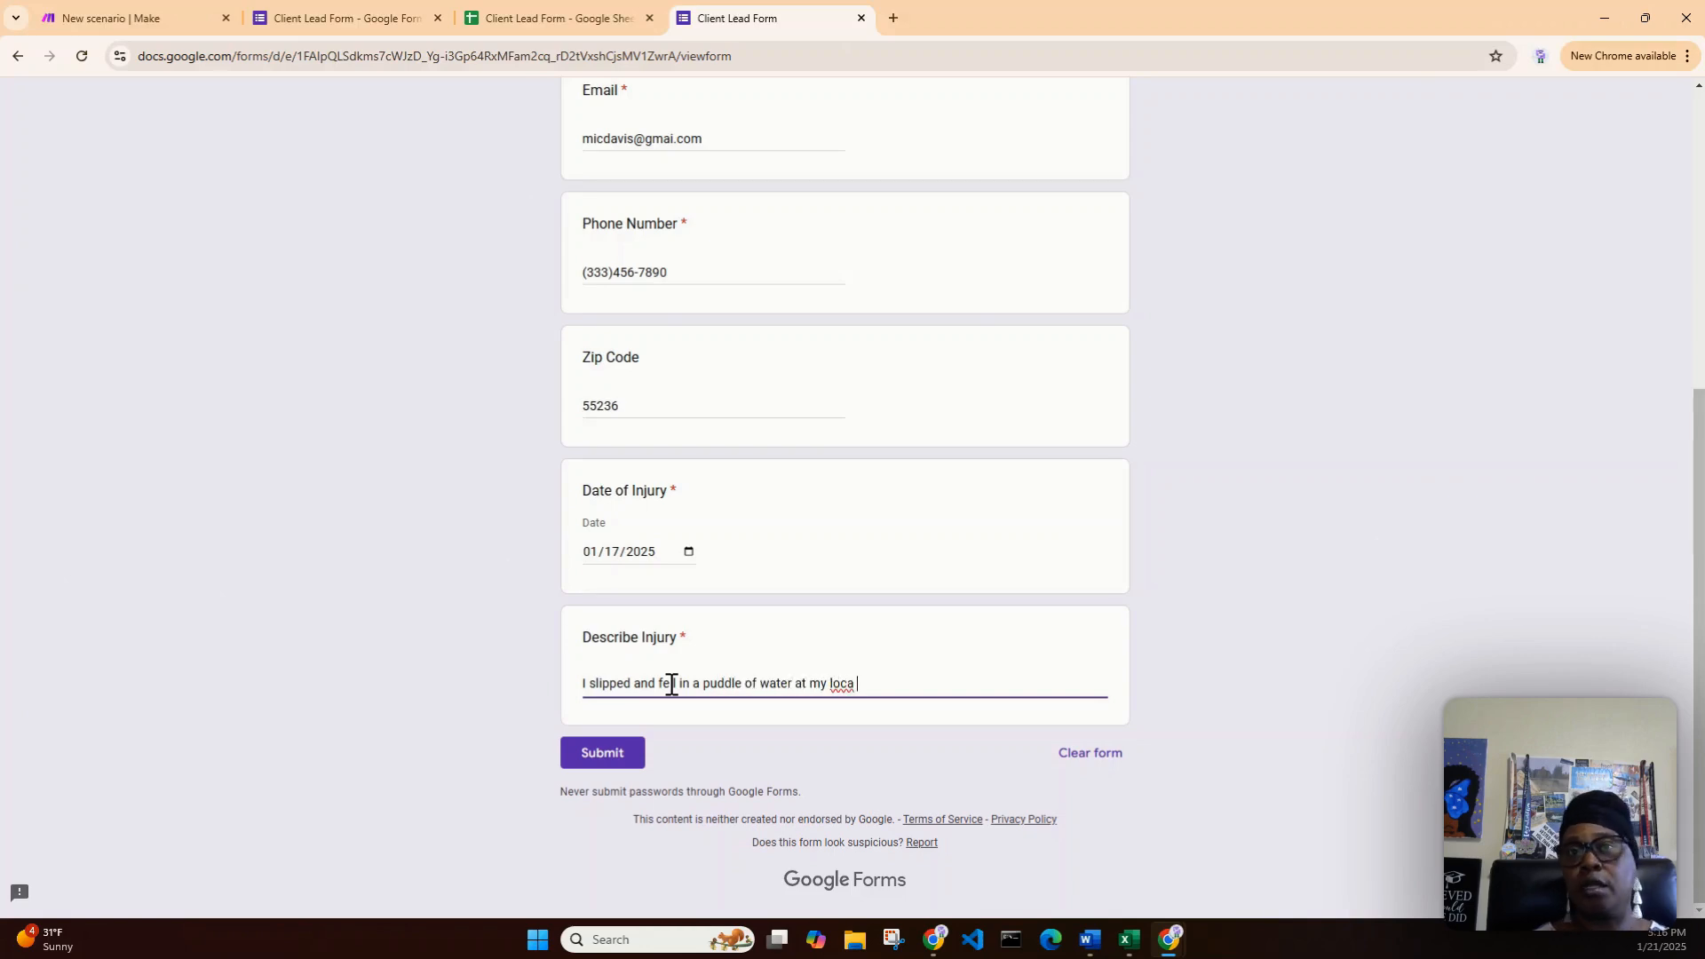
key("BackSpace")
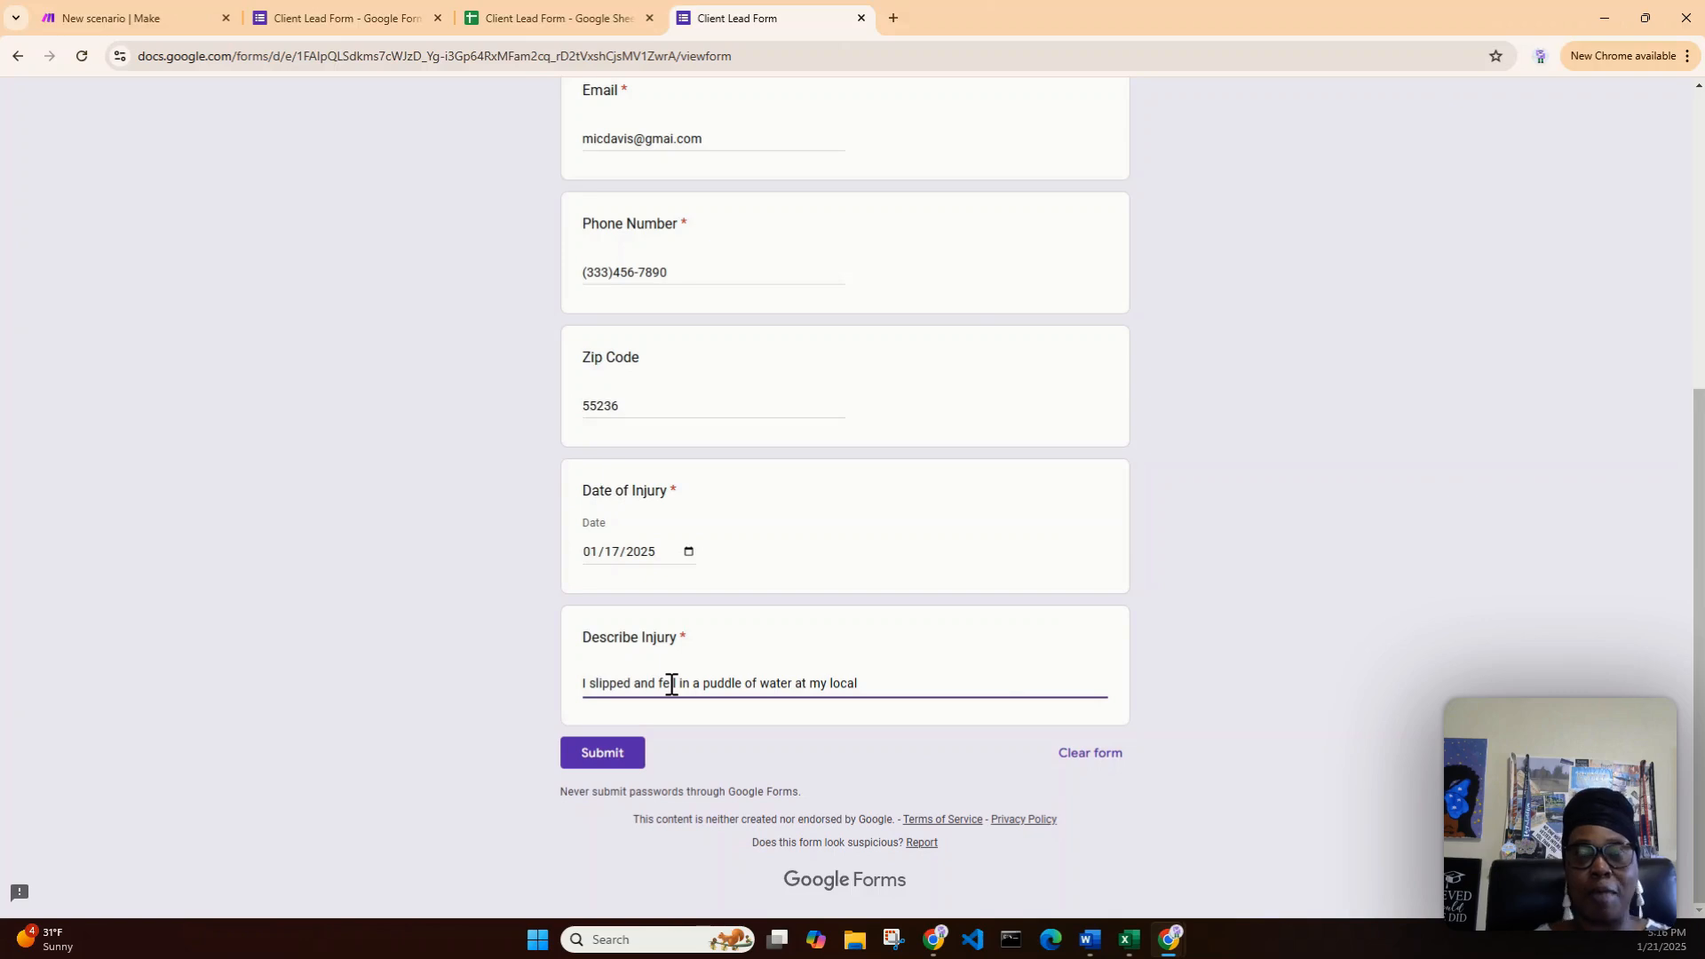
type("ocery store.")
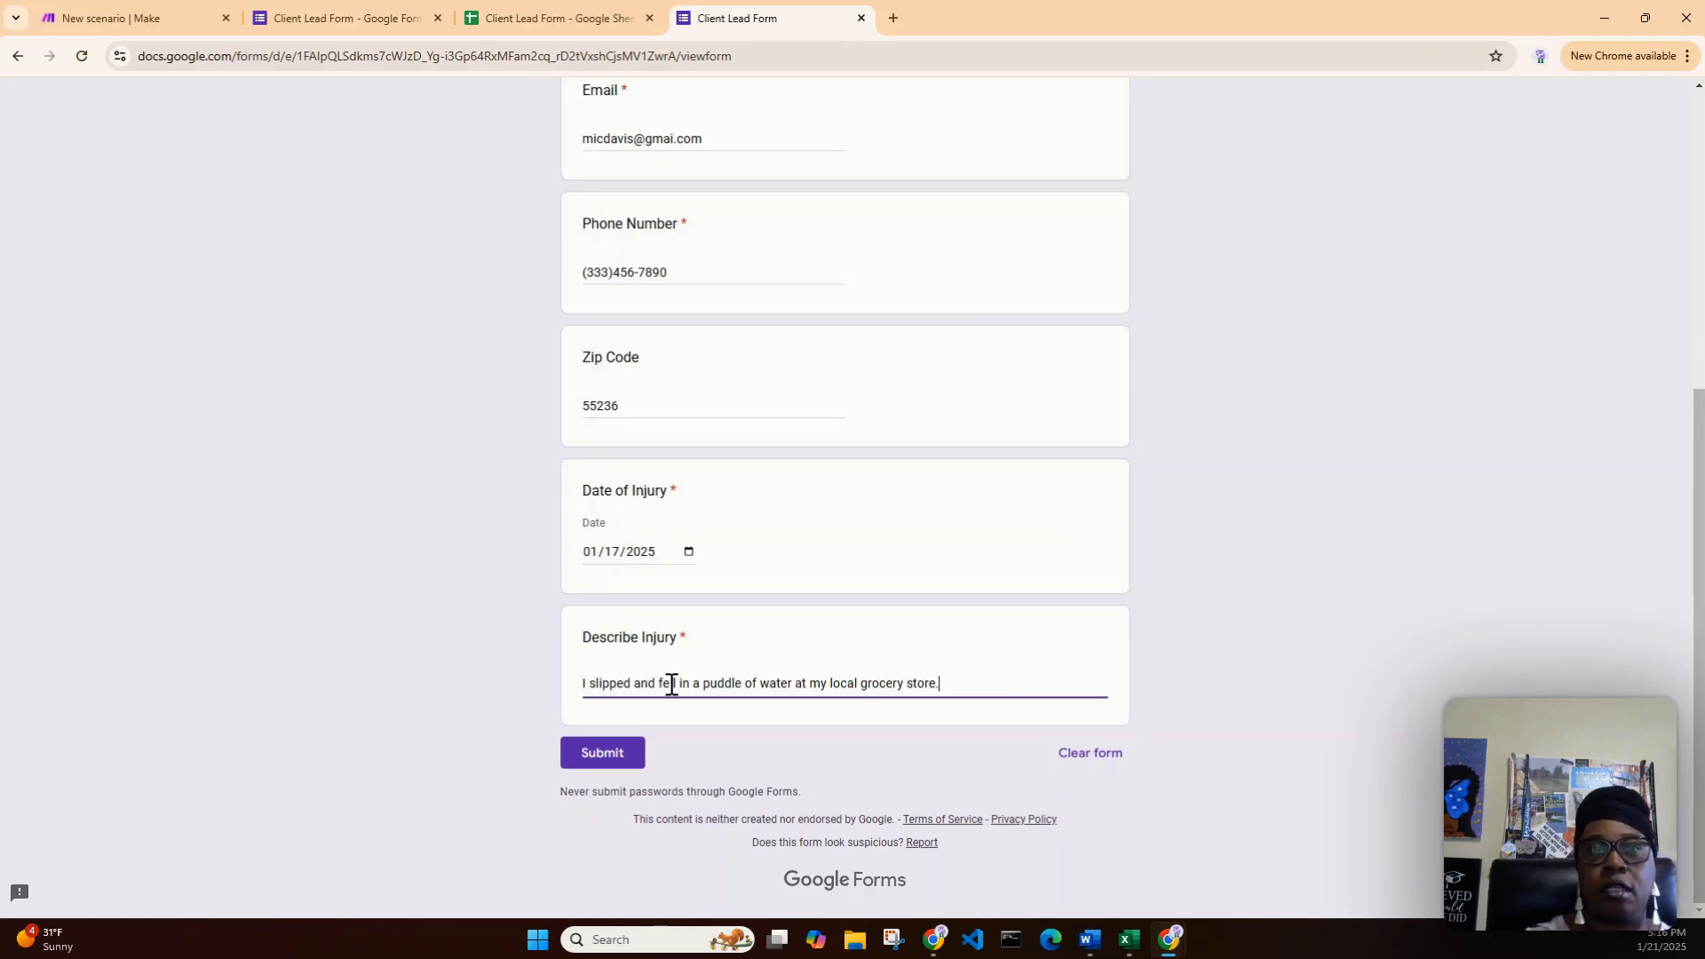
- Submit the form response, run the Make scenario once, and check the Client Lead Form sheet
left_click(608, 765)
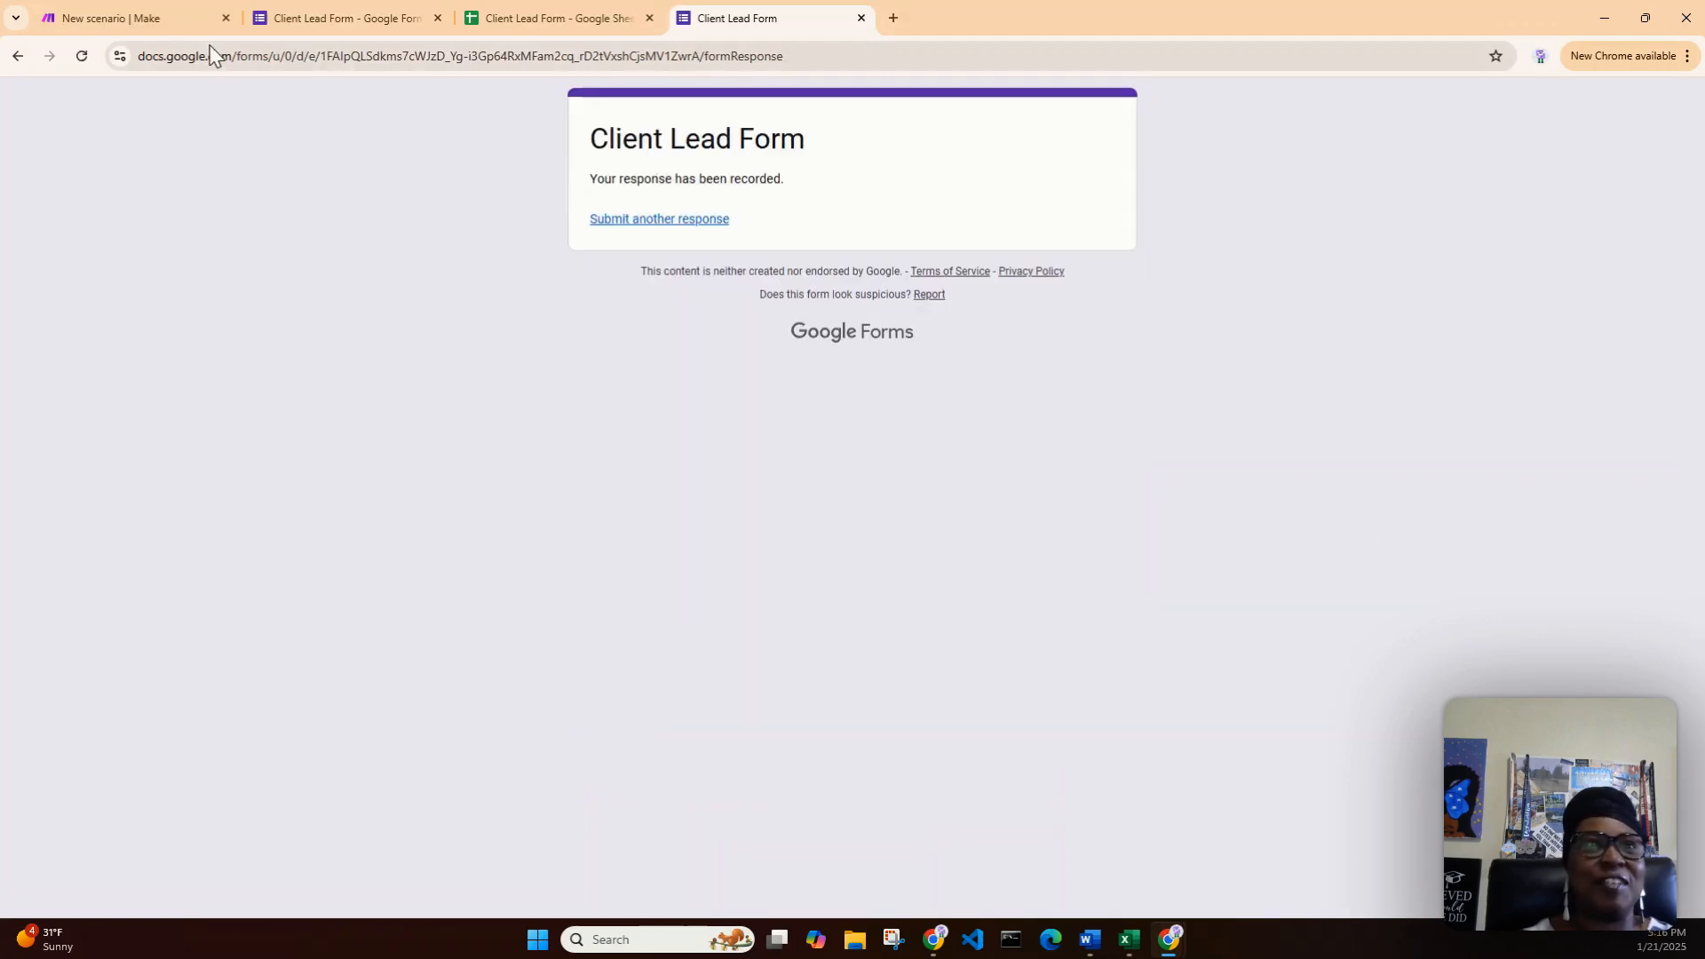
left_click(136, 23)
left_click(123, 873)
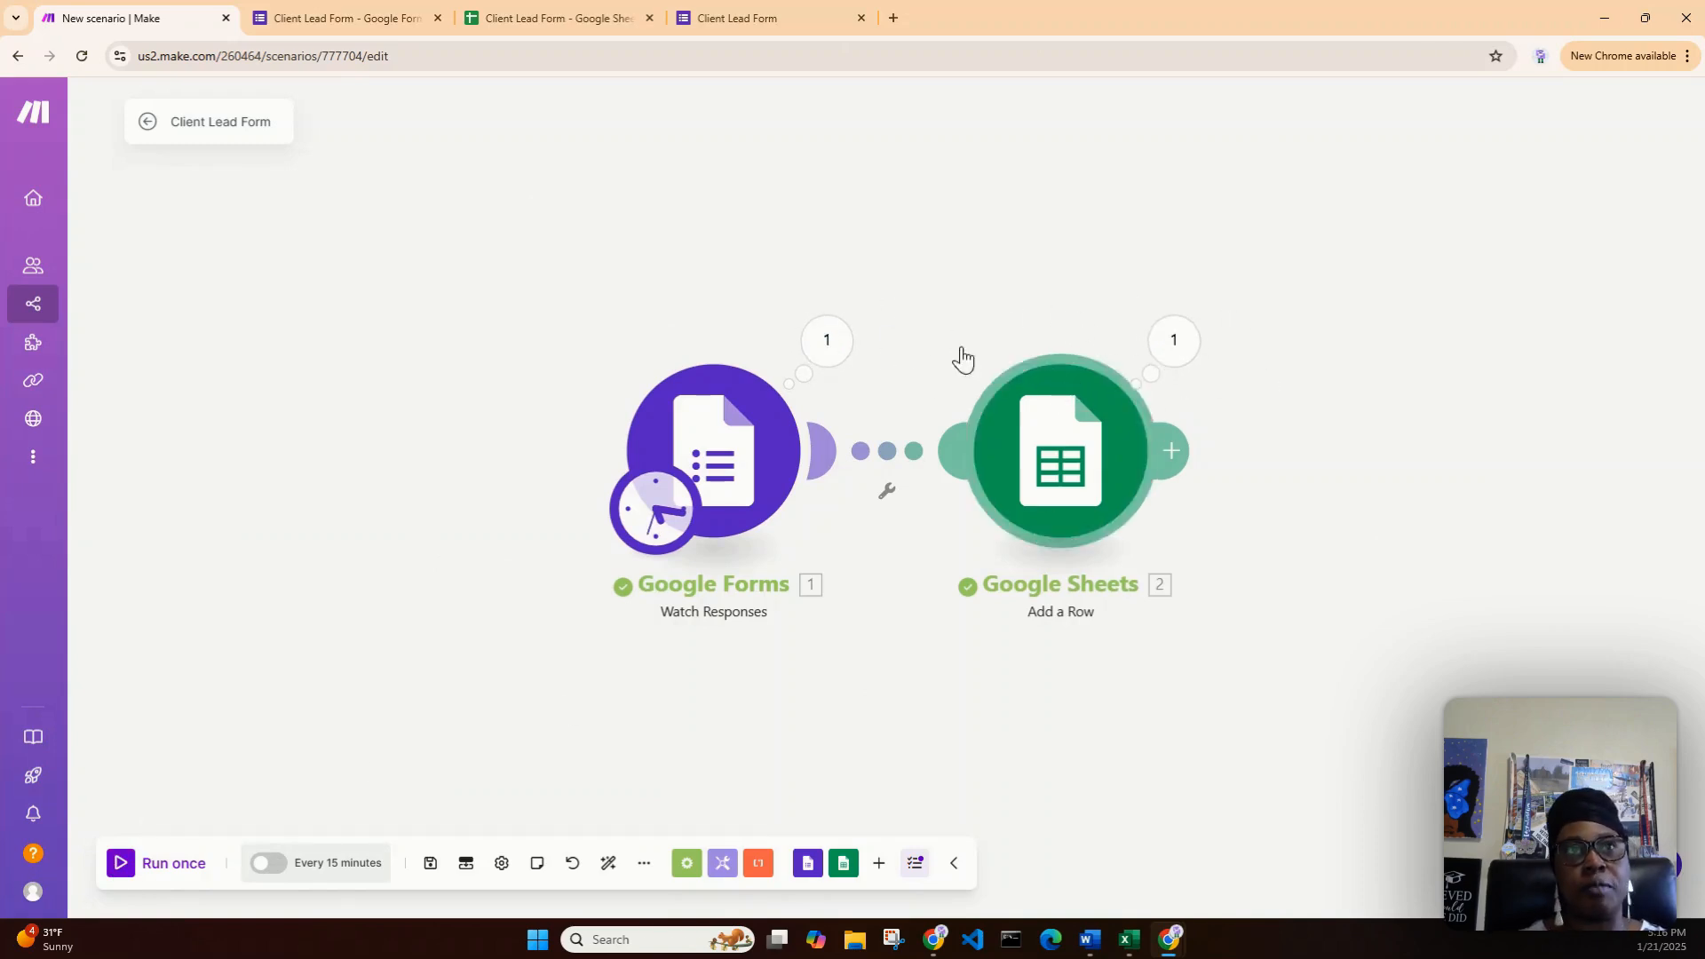
left_click(557, 21)
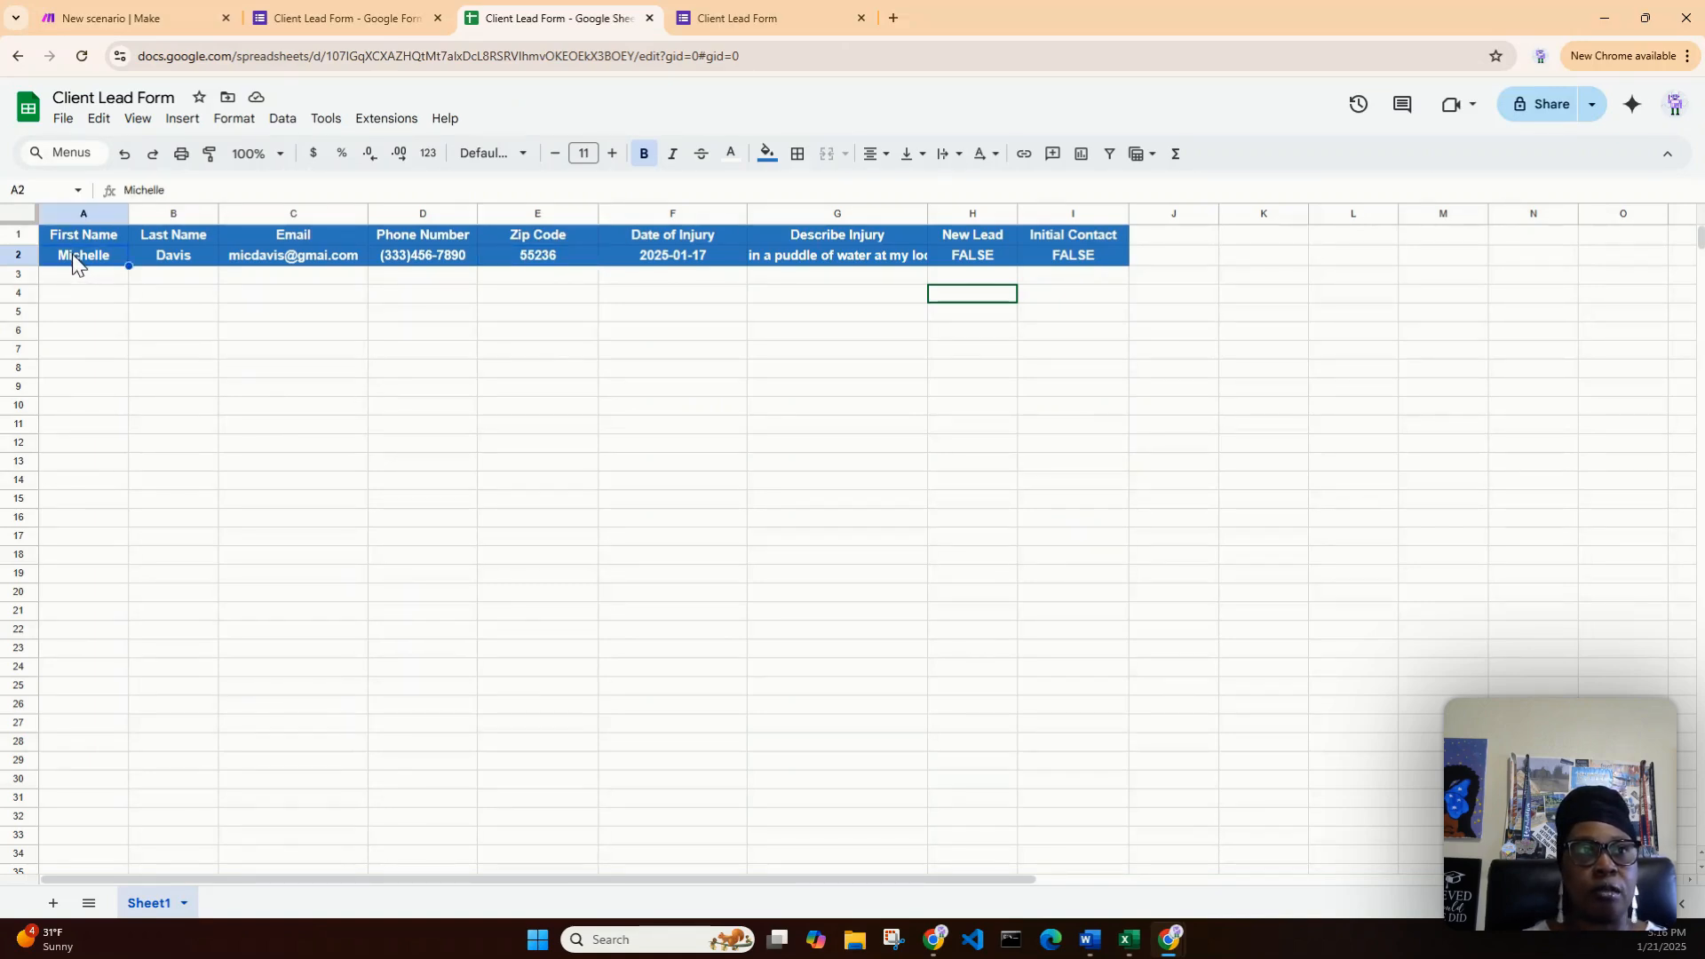
- Format row A2:I2 with no fill colour, black text and bold turned off
left_click_drag(72, 255, 743, 229)
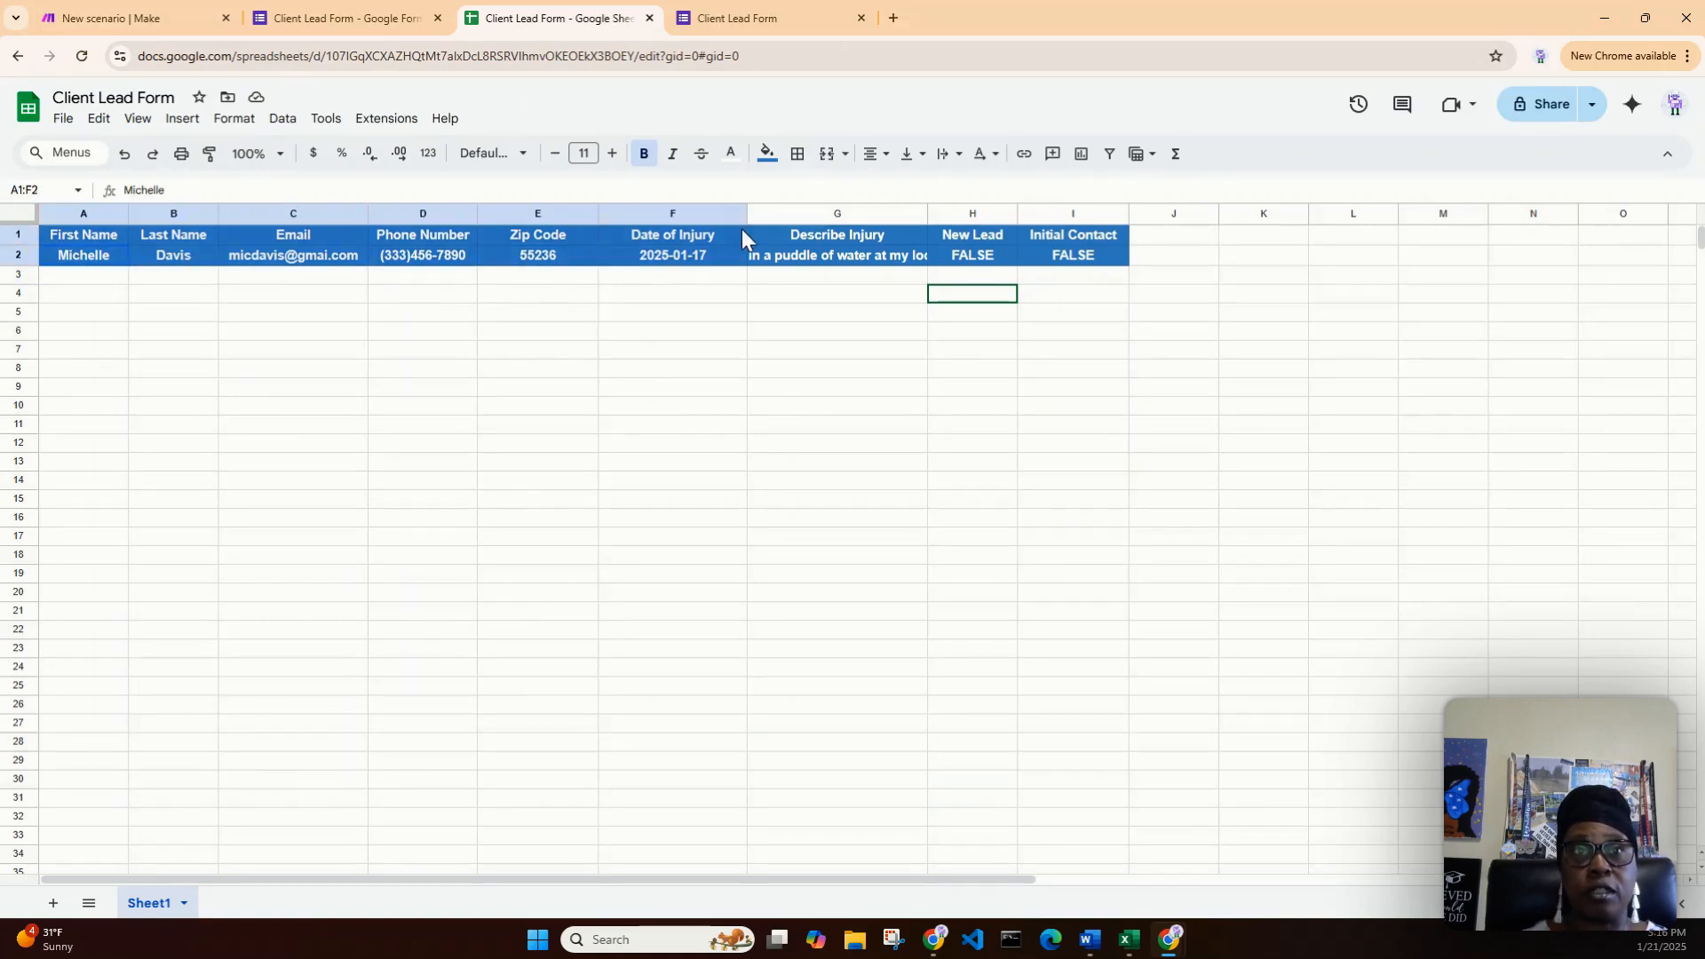
left_click(857, 252)
left_click(1072, 258)
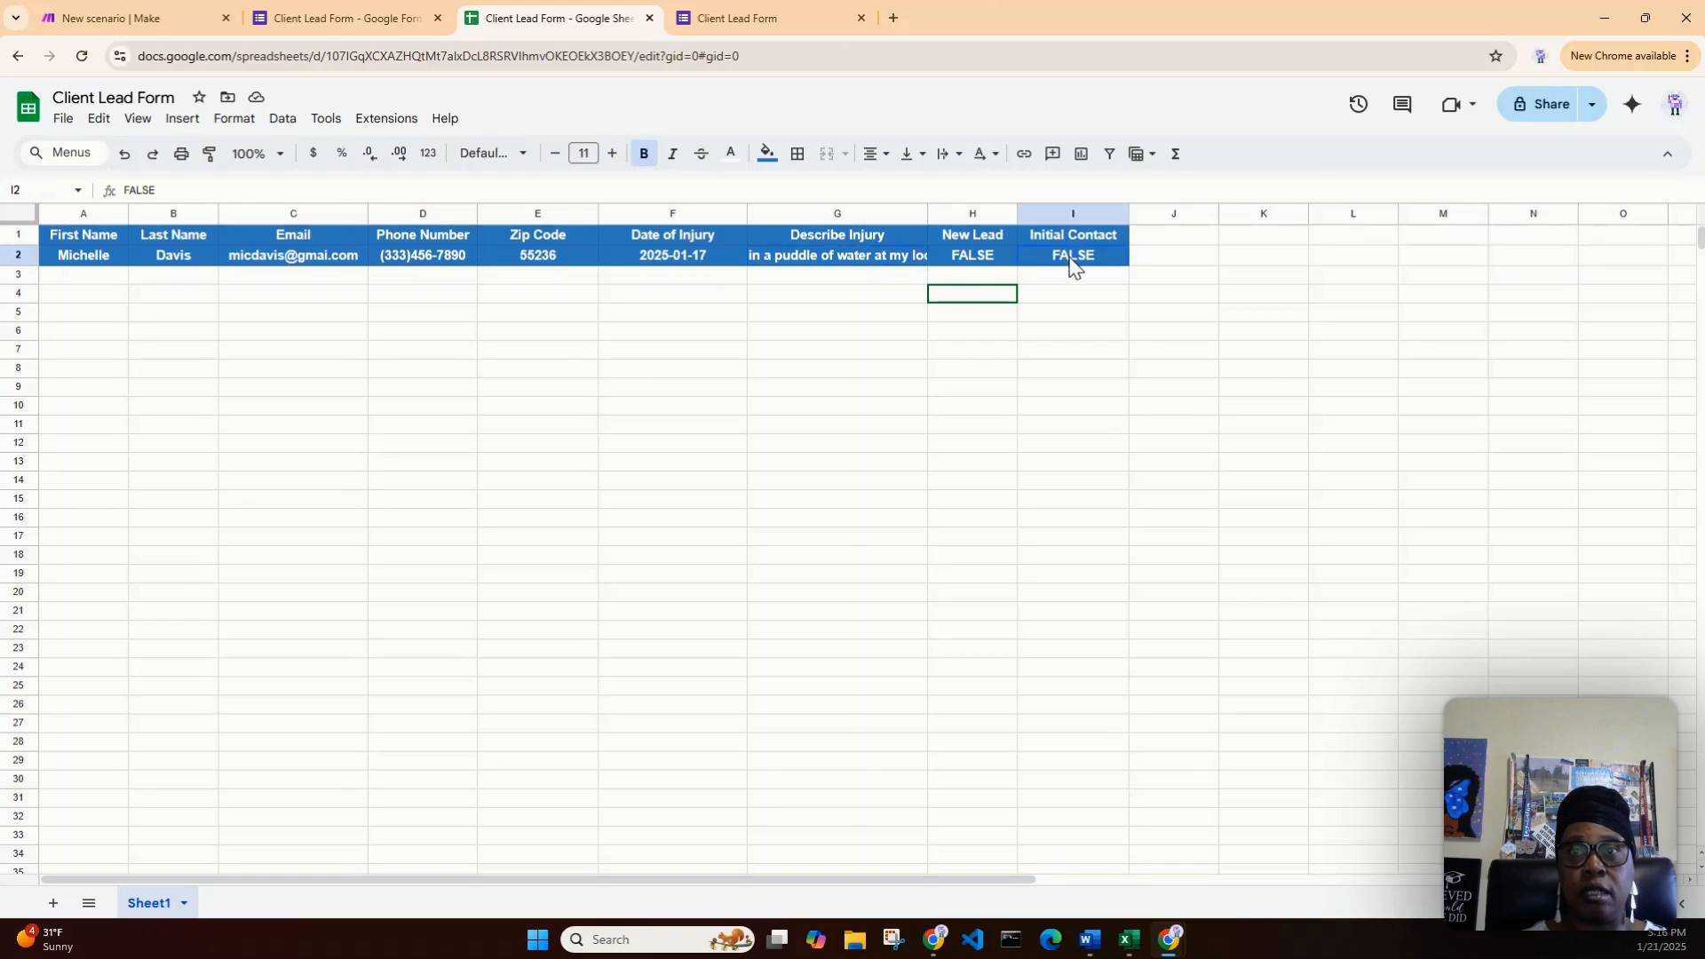
left_click_drag(1071, 259, 72, 270)
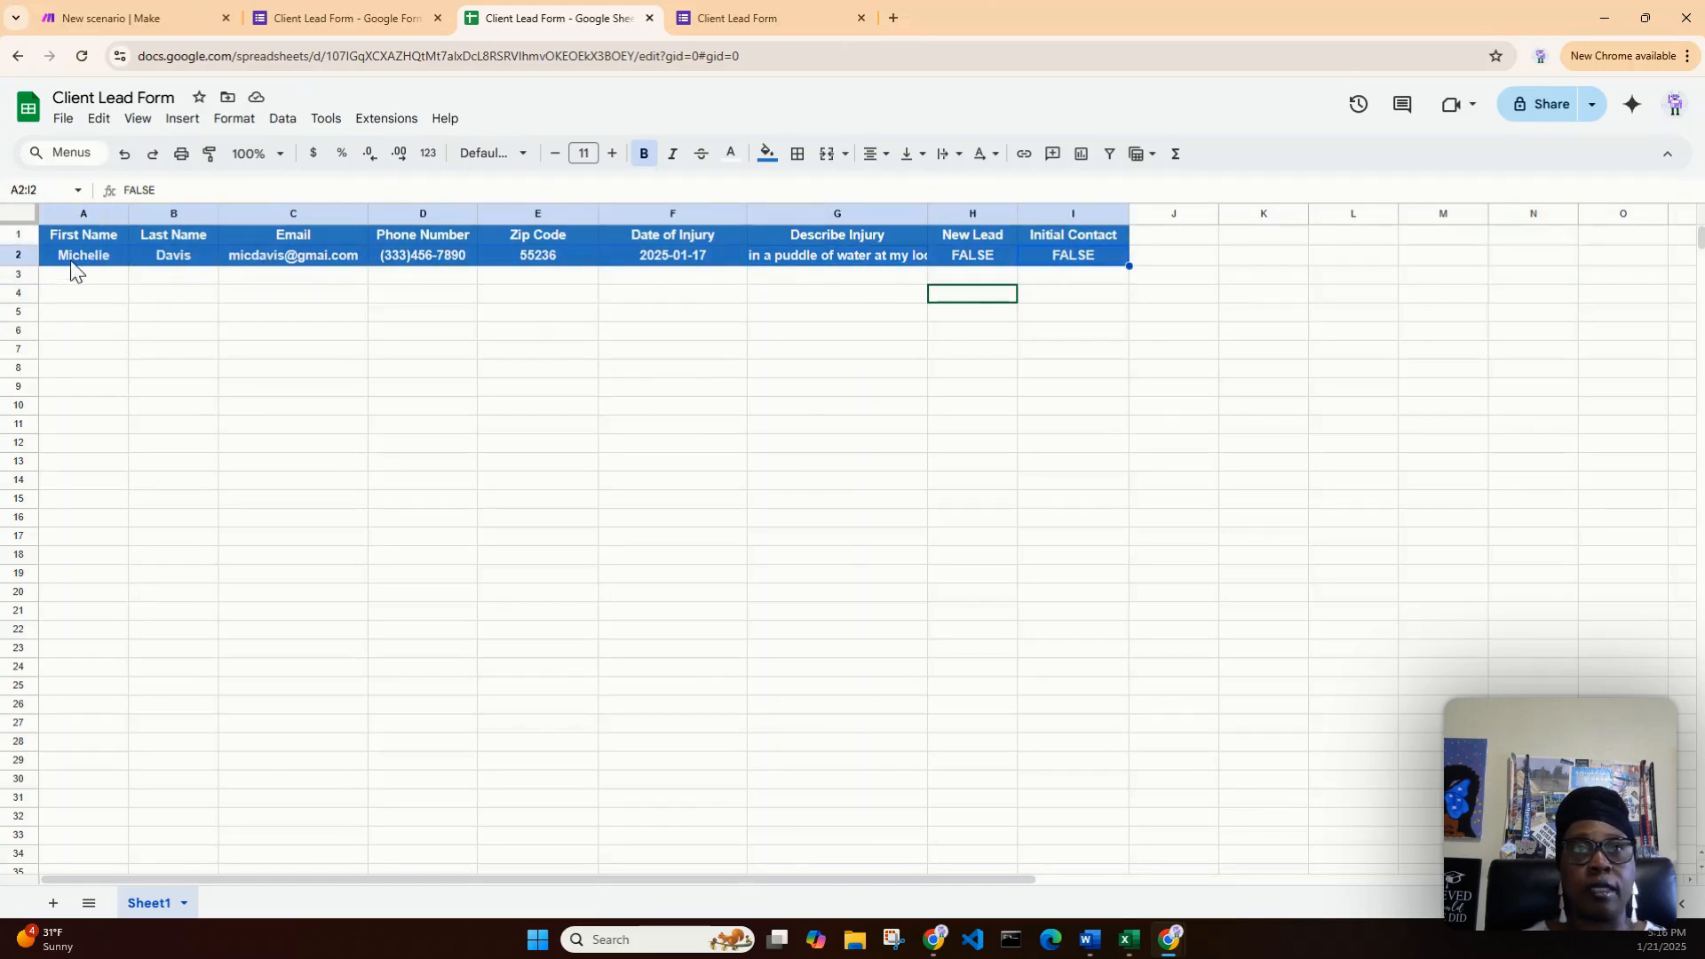
left_click(767, 155)
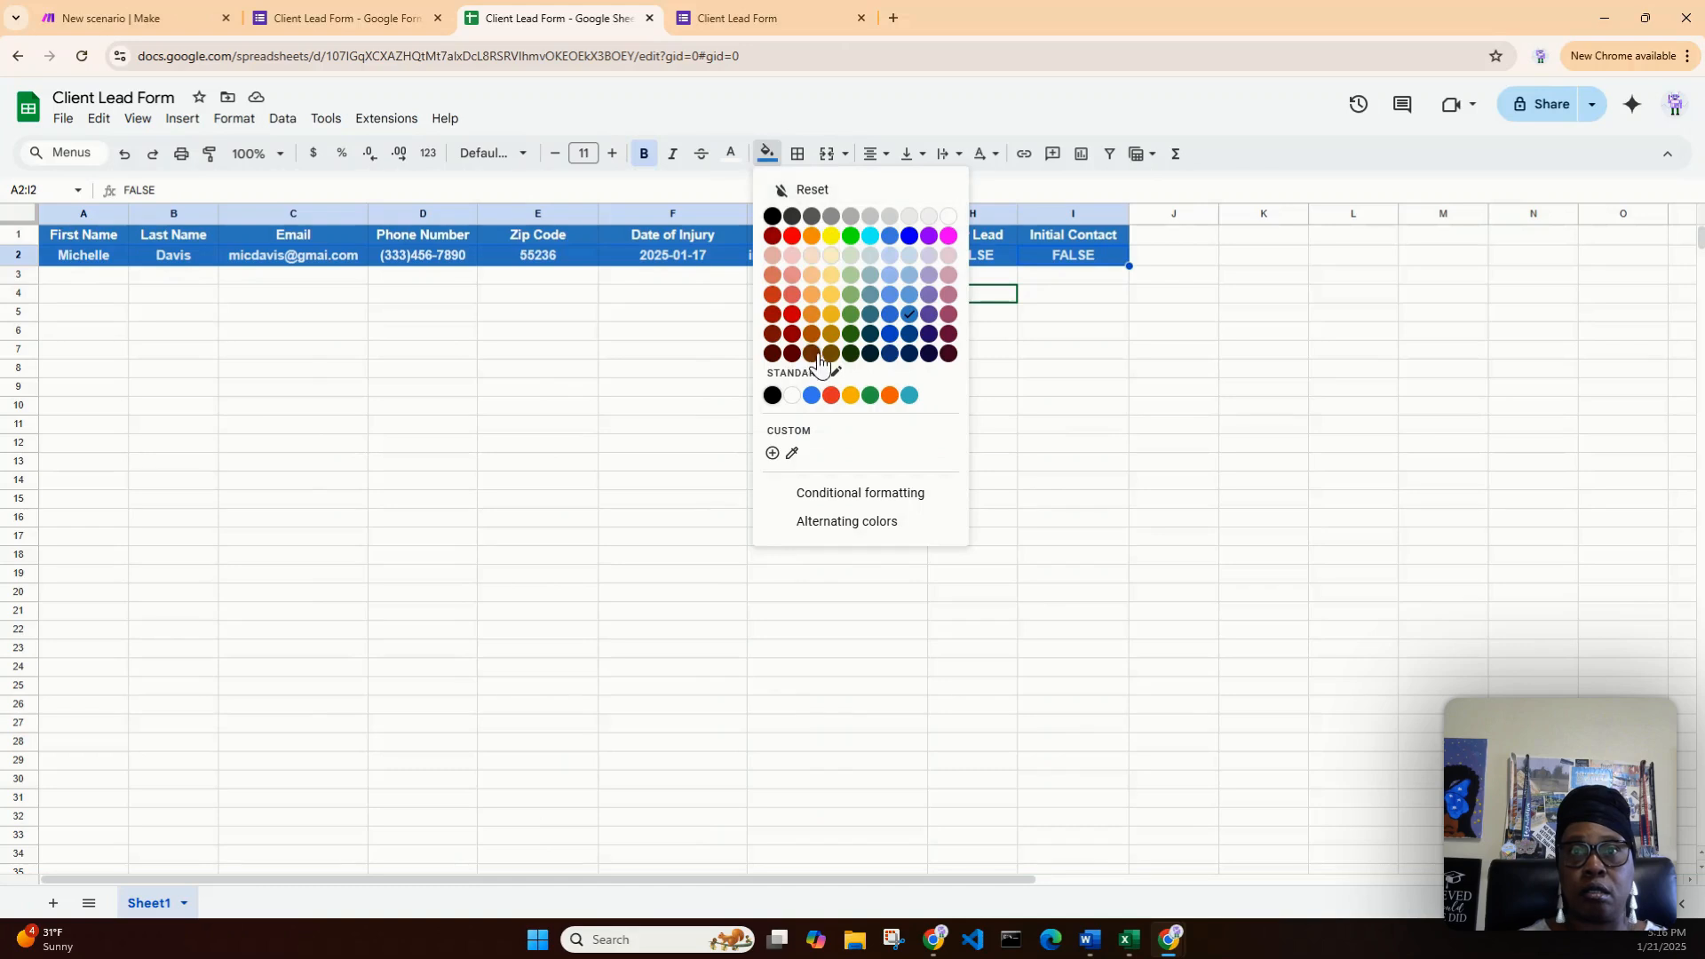
left_click(810, 188)
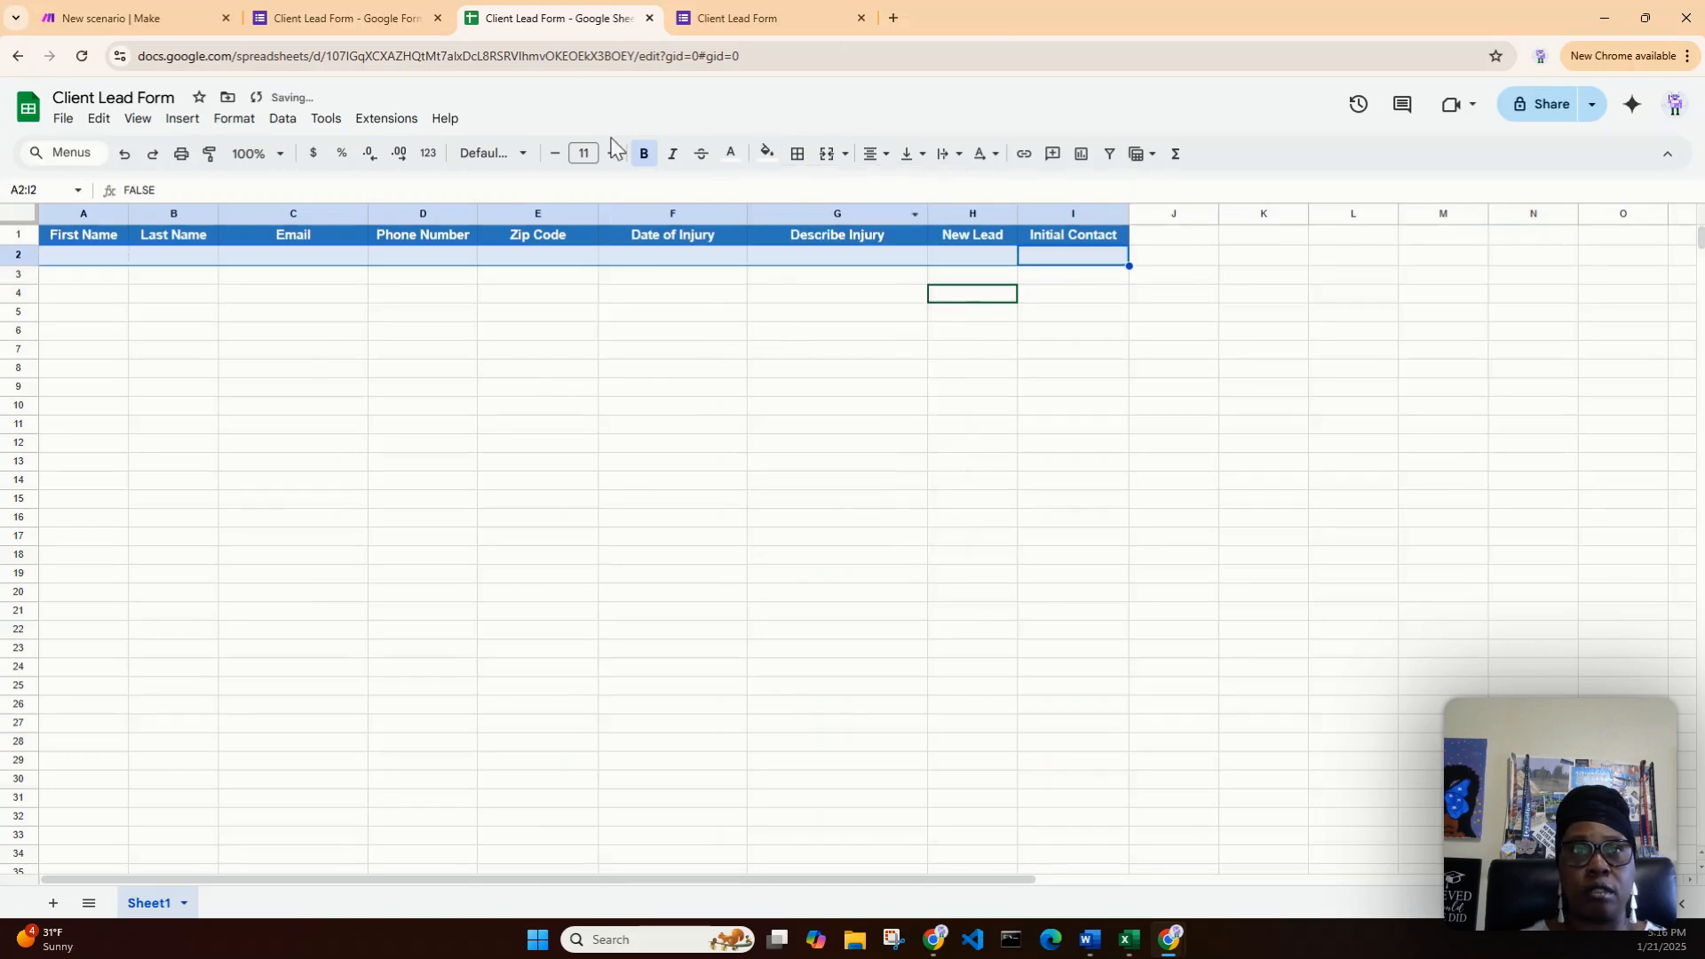
left_click(731, 157)
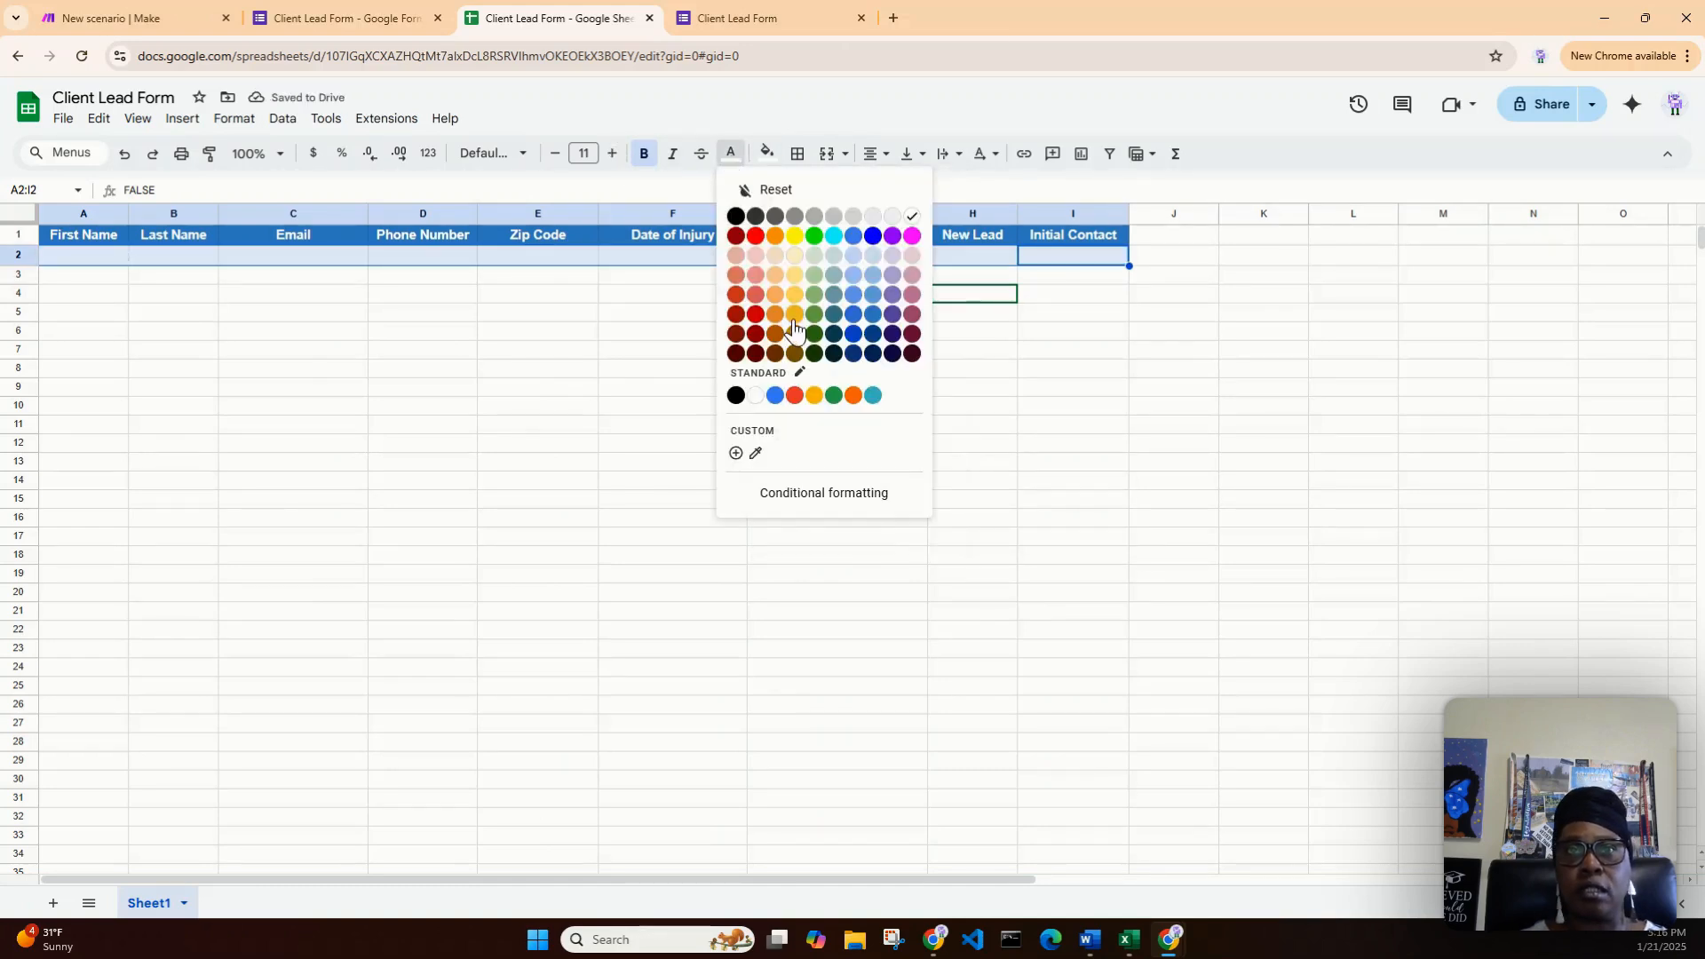
left_click(736, 395)
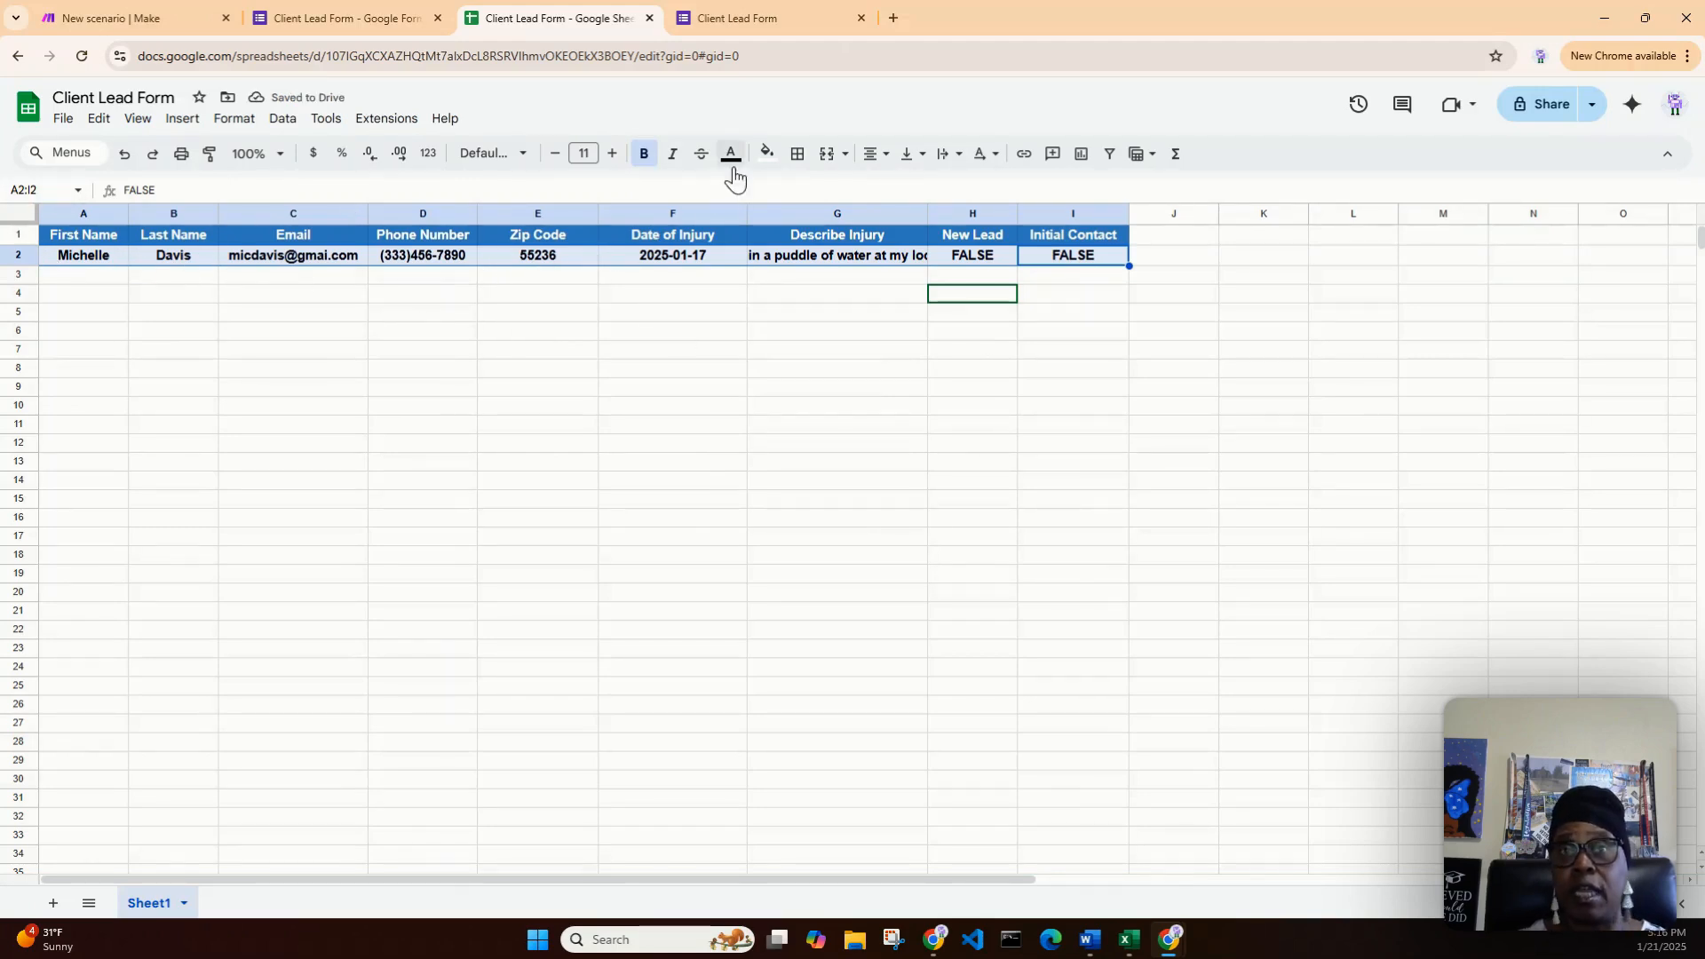
left_click(644, 153)
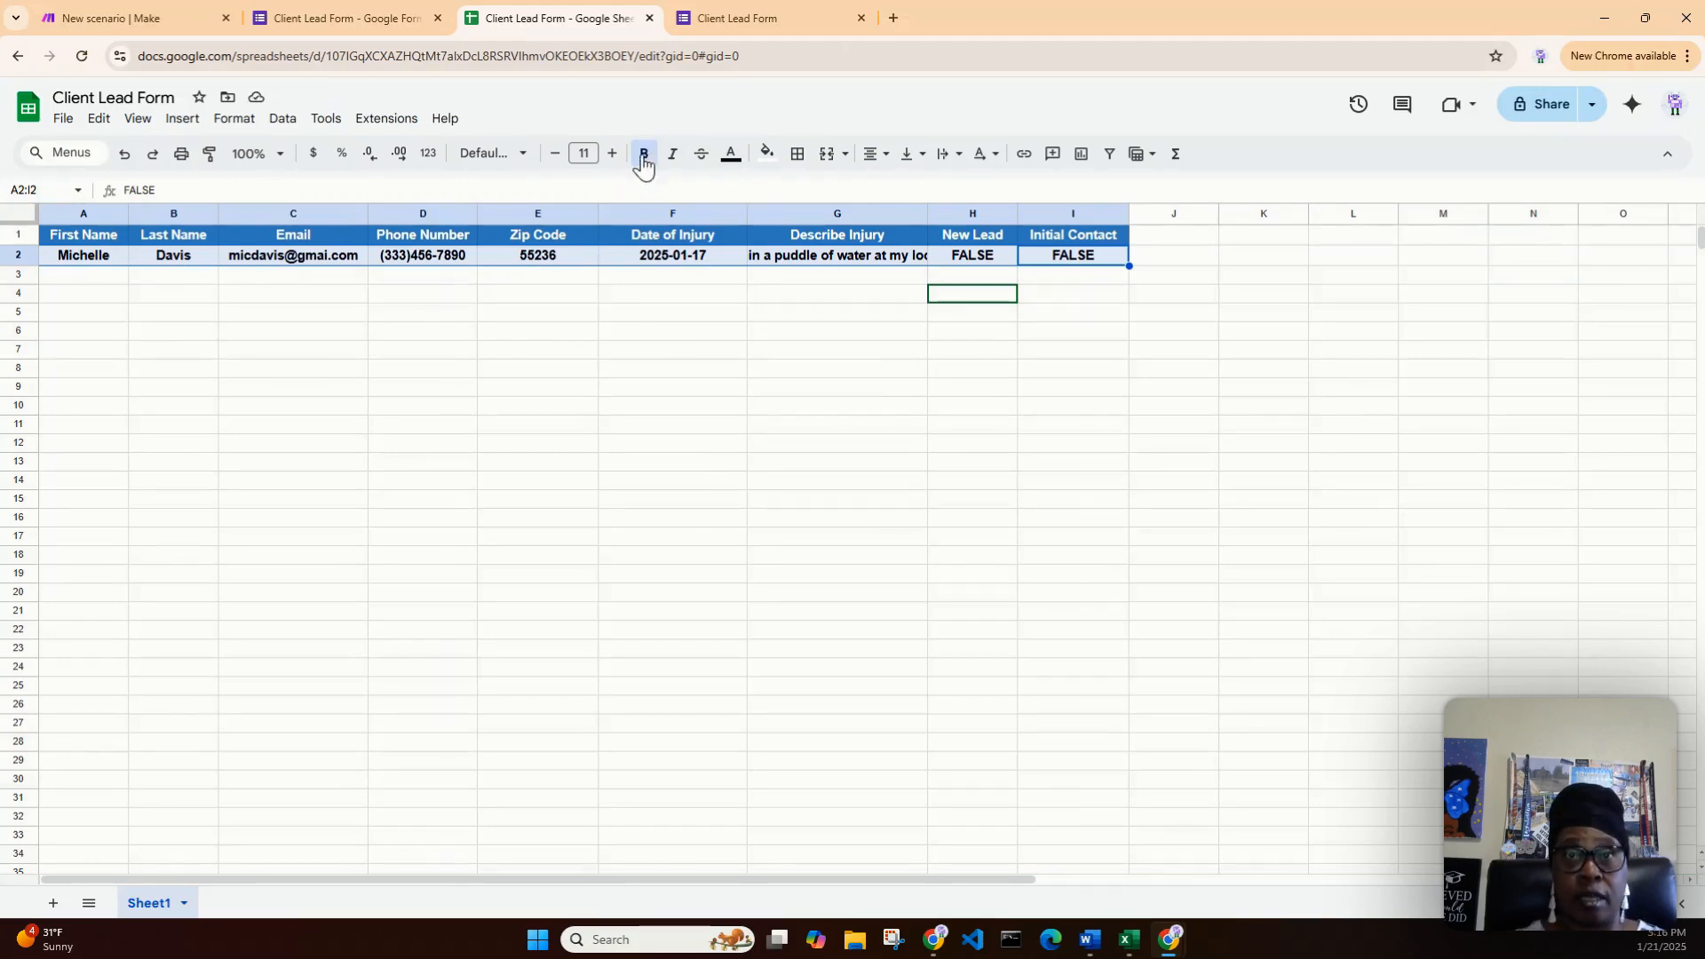
- Wrap the Describe Injury text in cell G2
left_click(871, 259)
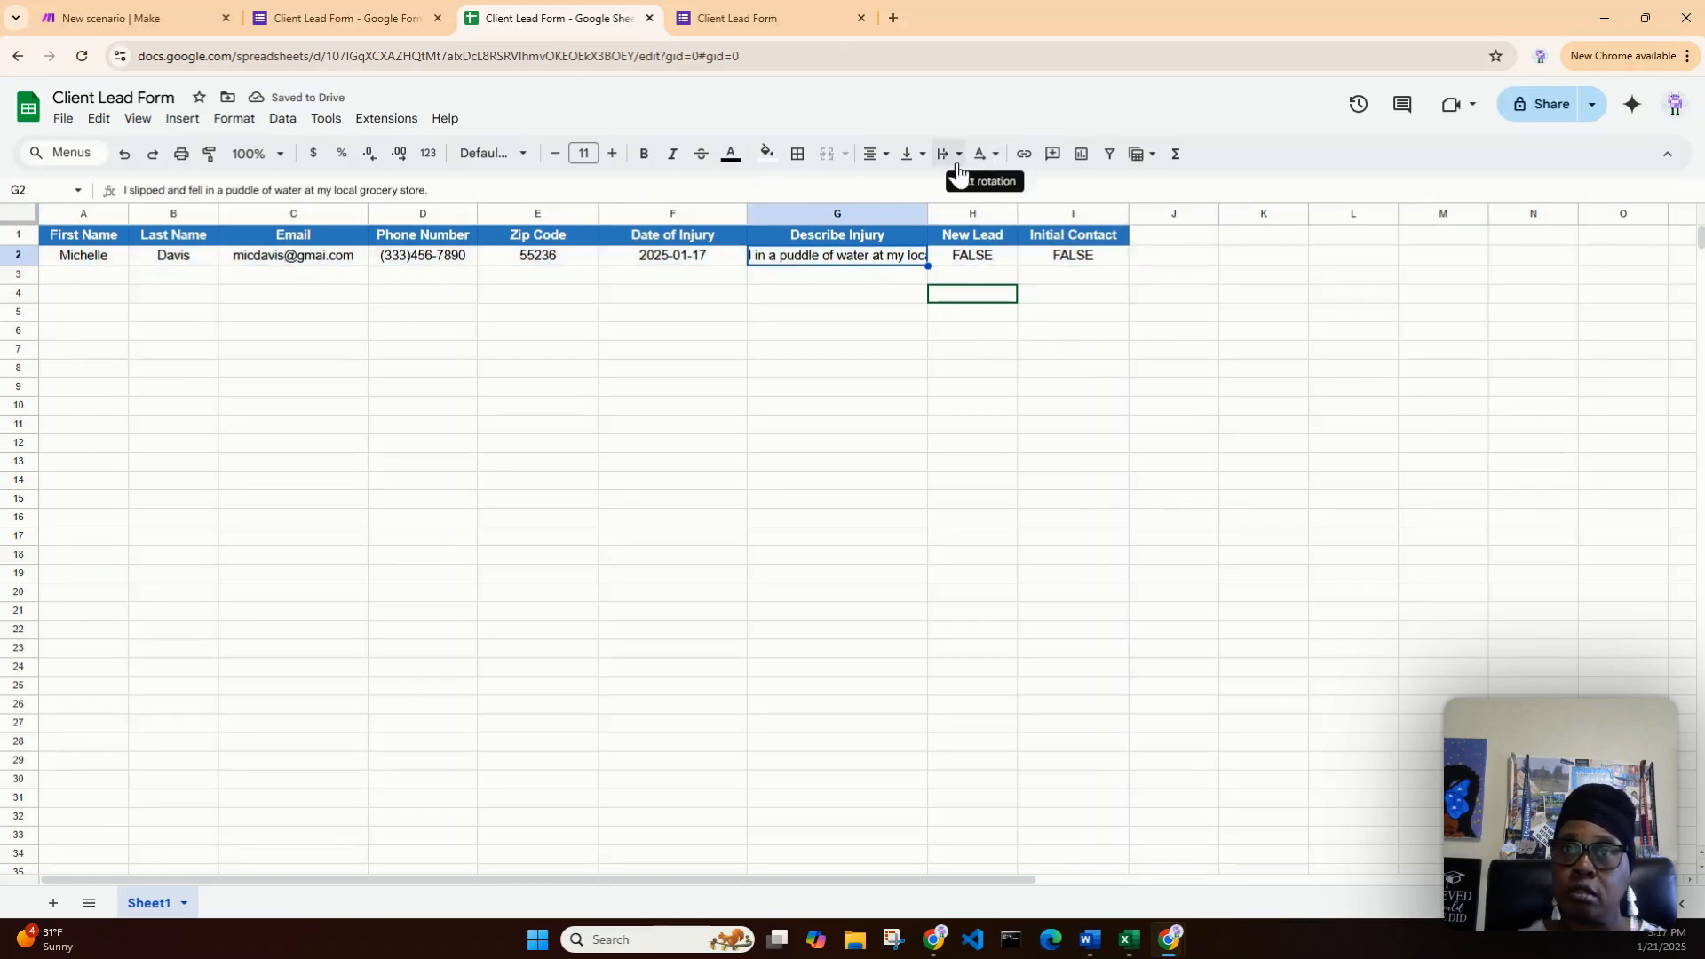
left_click(953, 160)
left_click(978, 188)
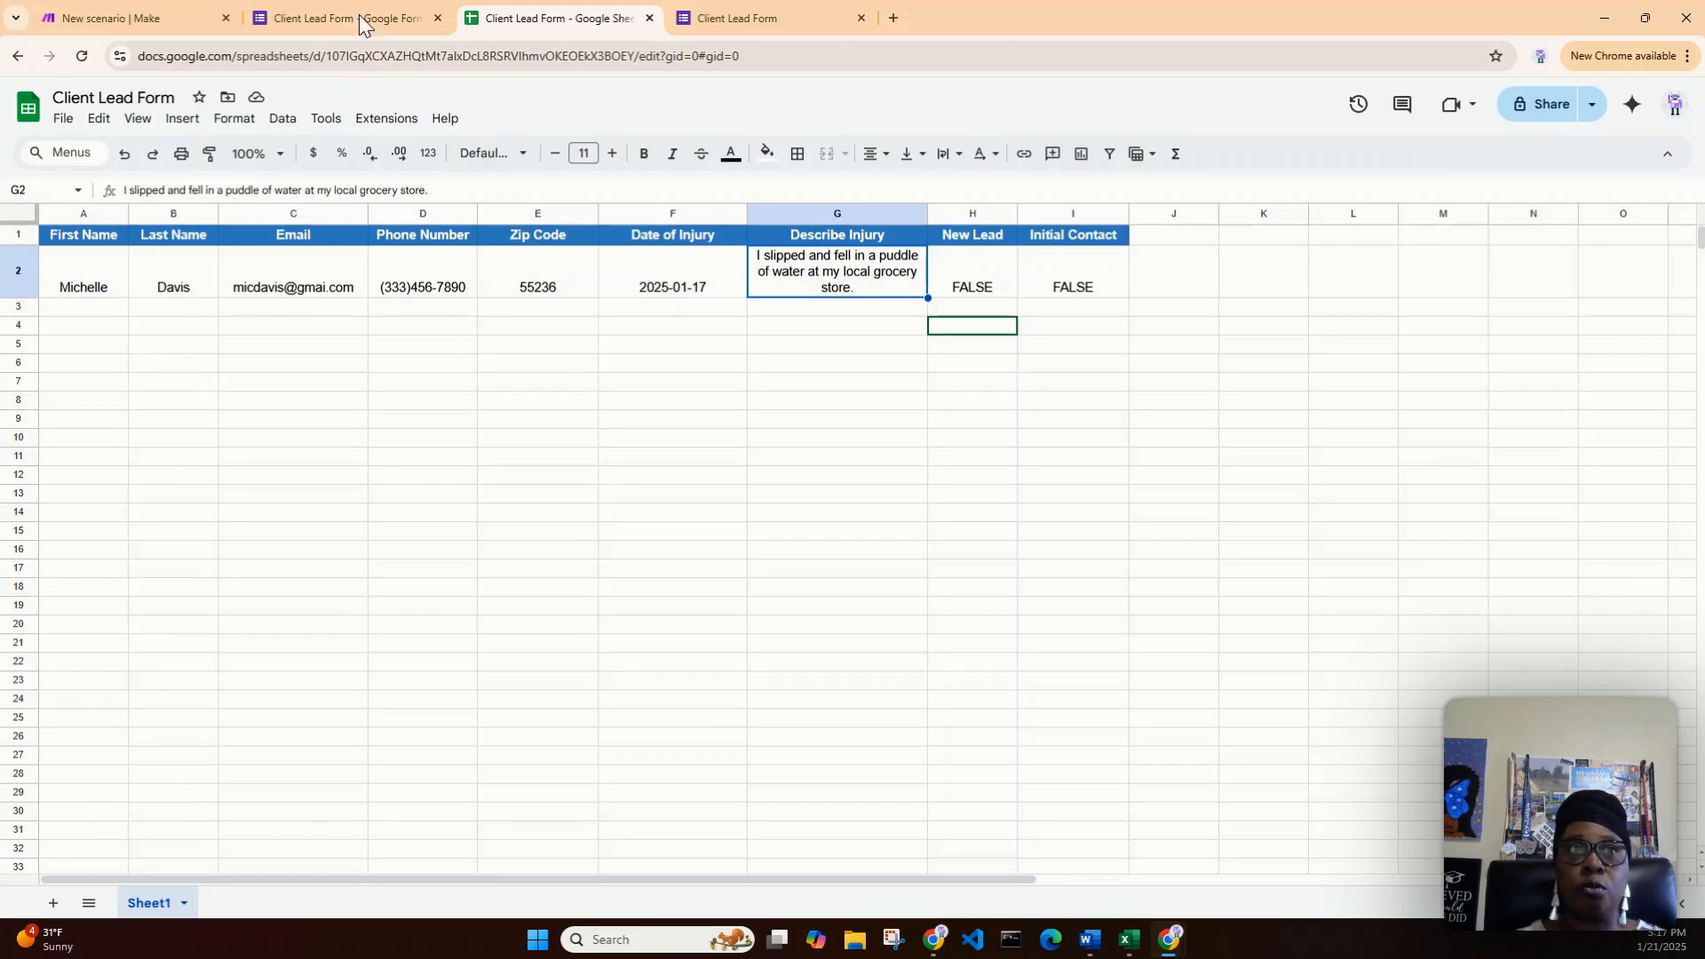
left_click(326, 16)
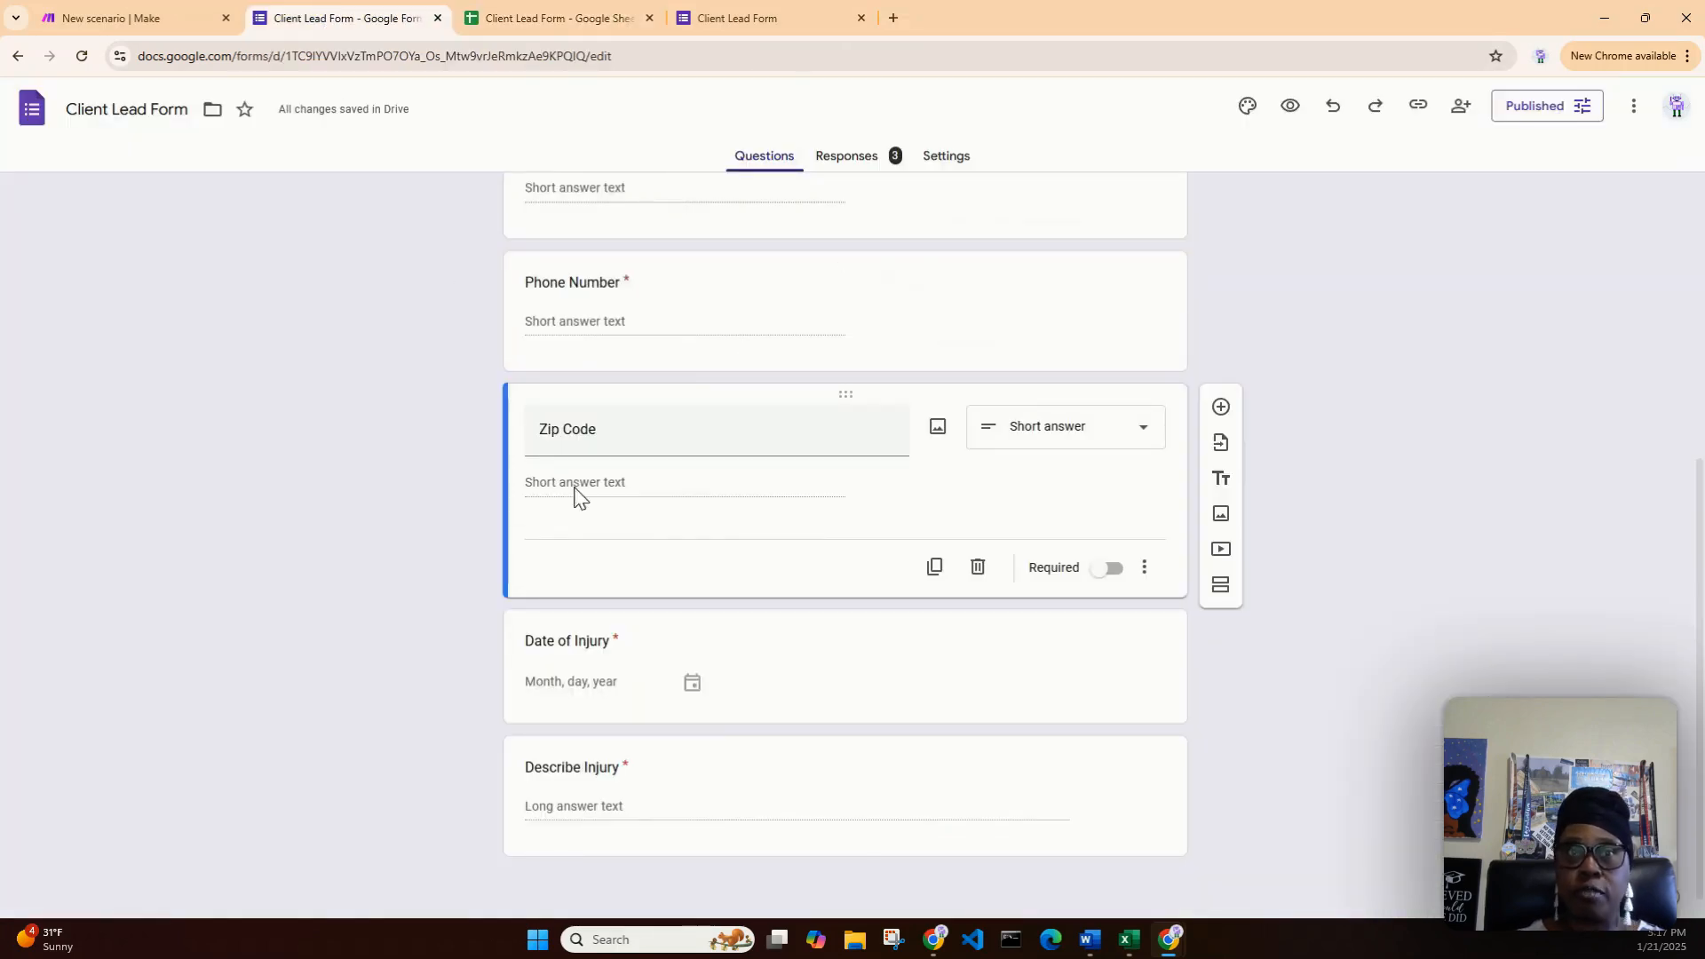
left_click(158, 18)
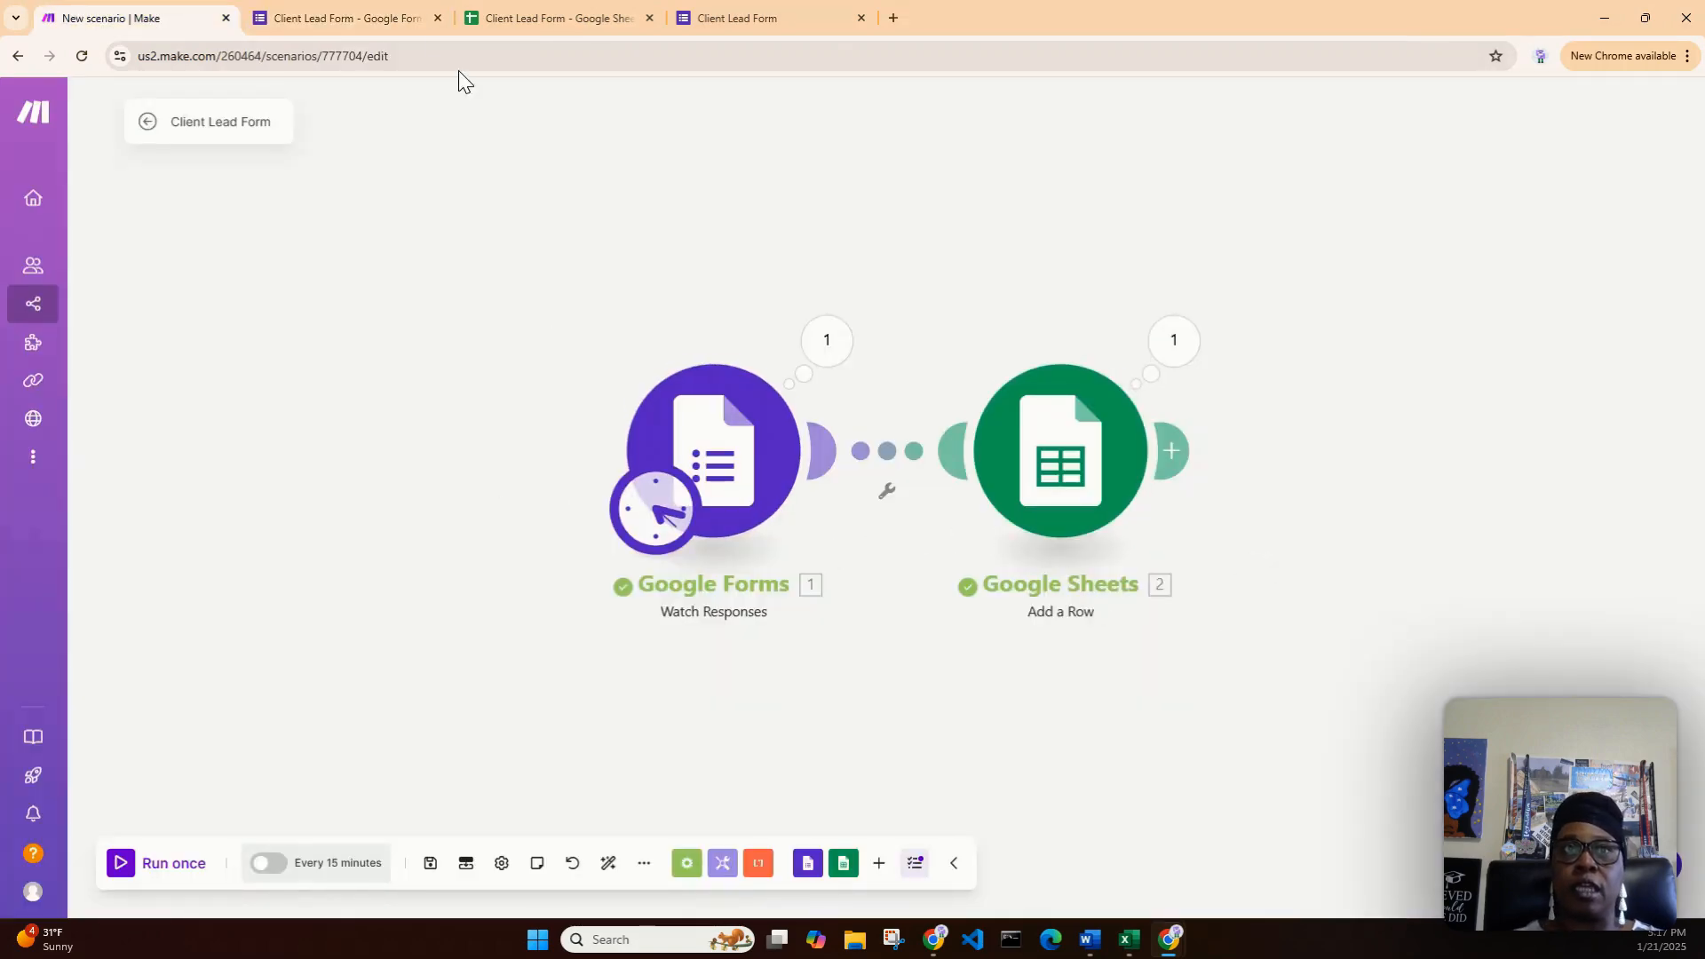
left_click(536, 16)
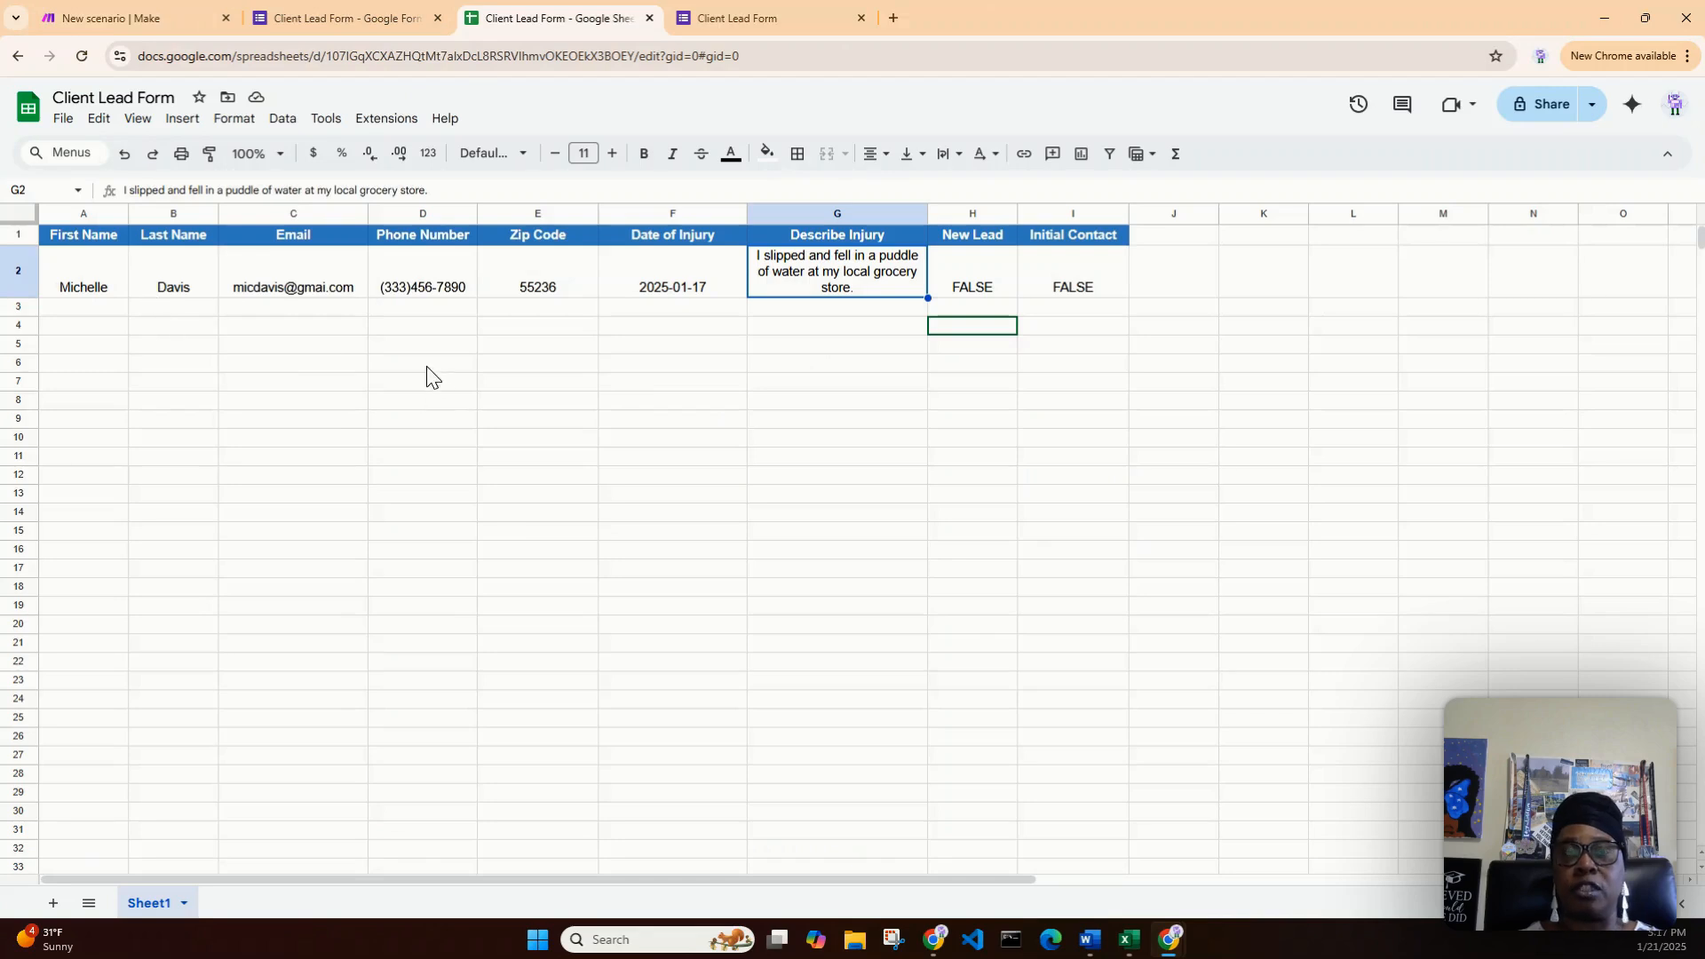